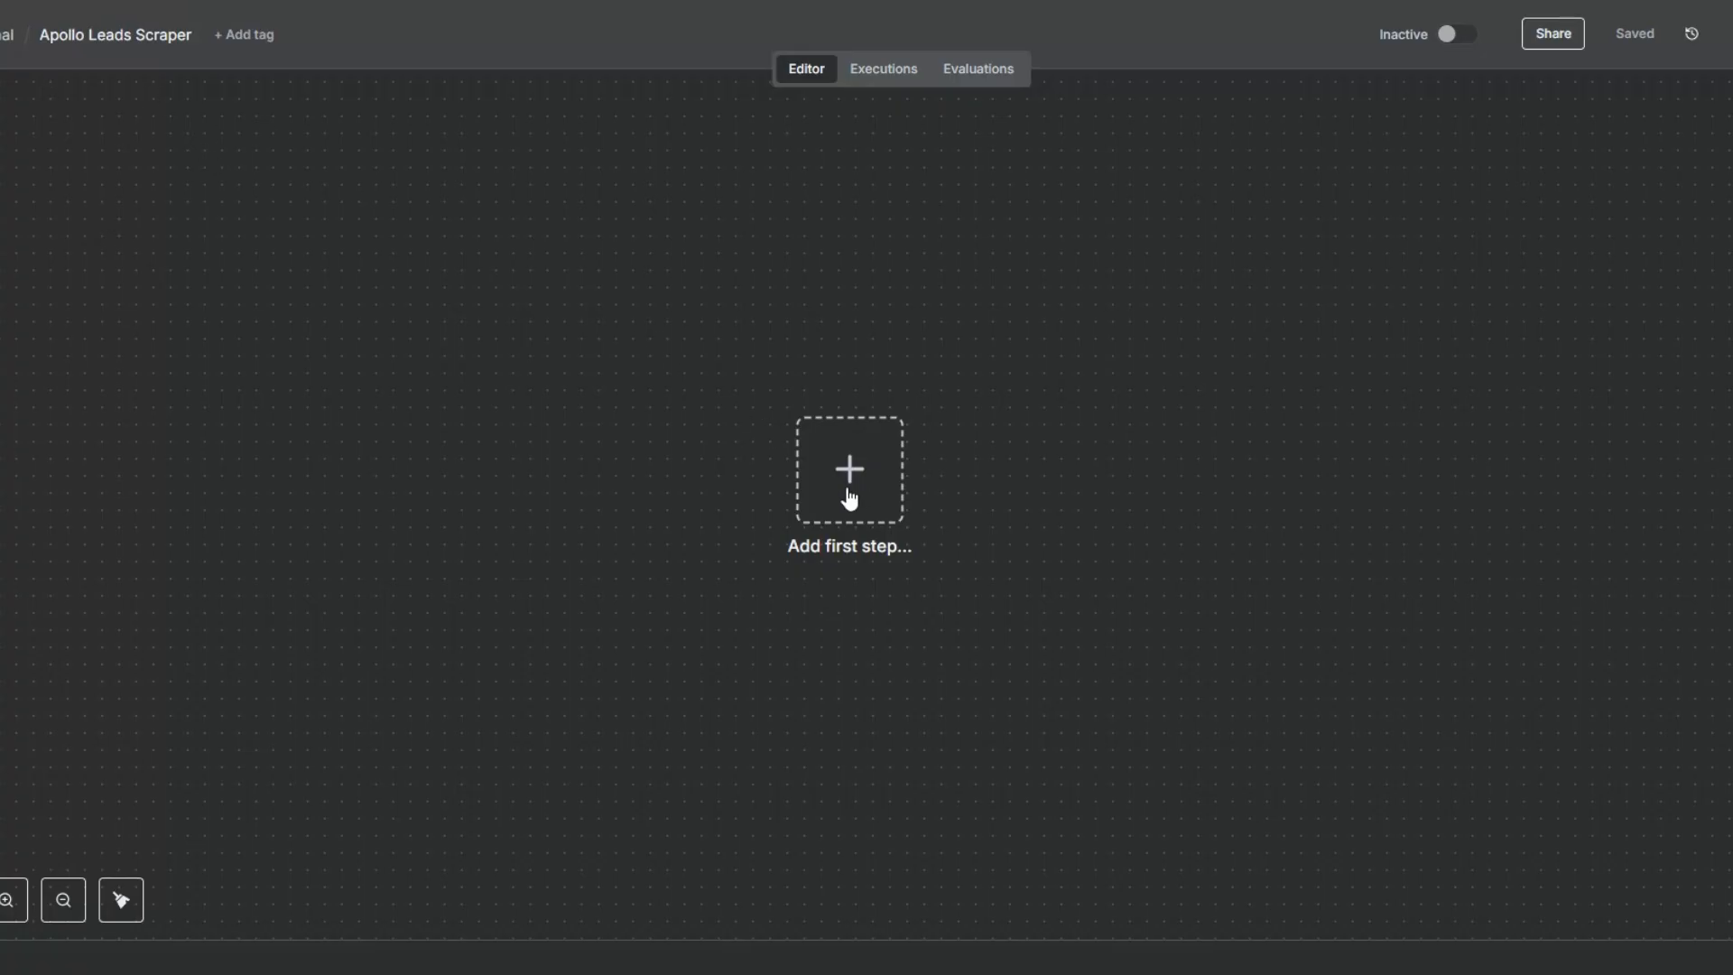
left_click_drag(855, 492, 810, 507)
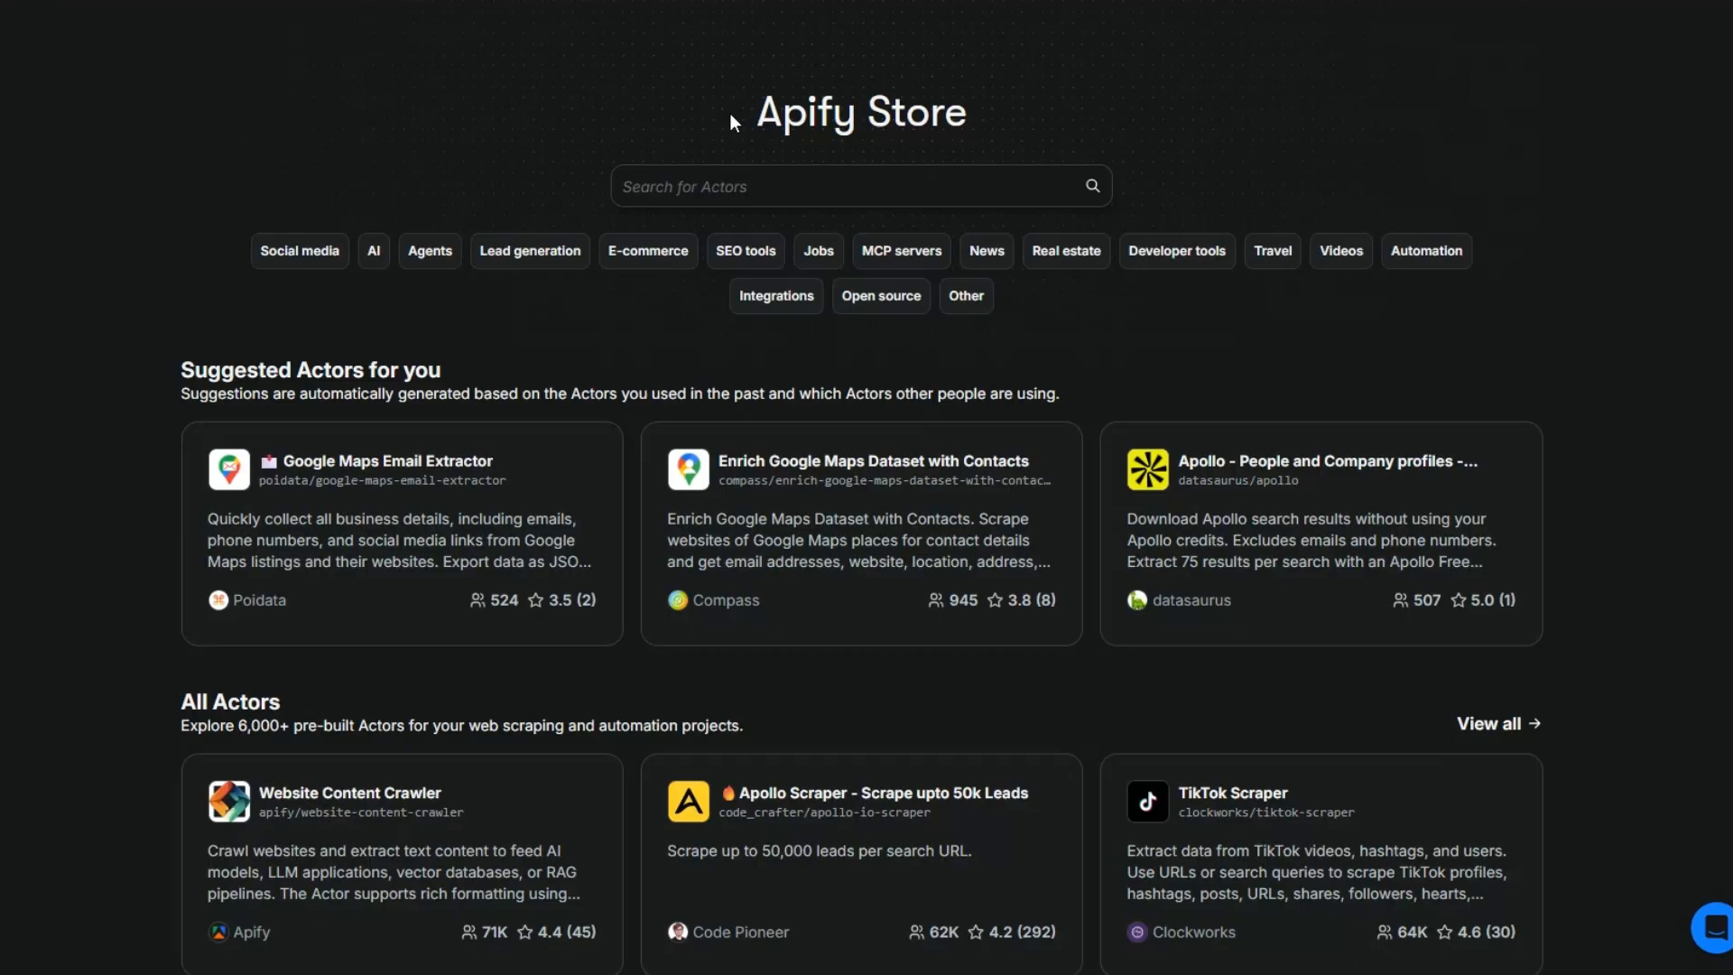
left_click_drag(731, 115, 957, 105)
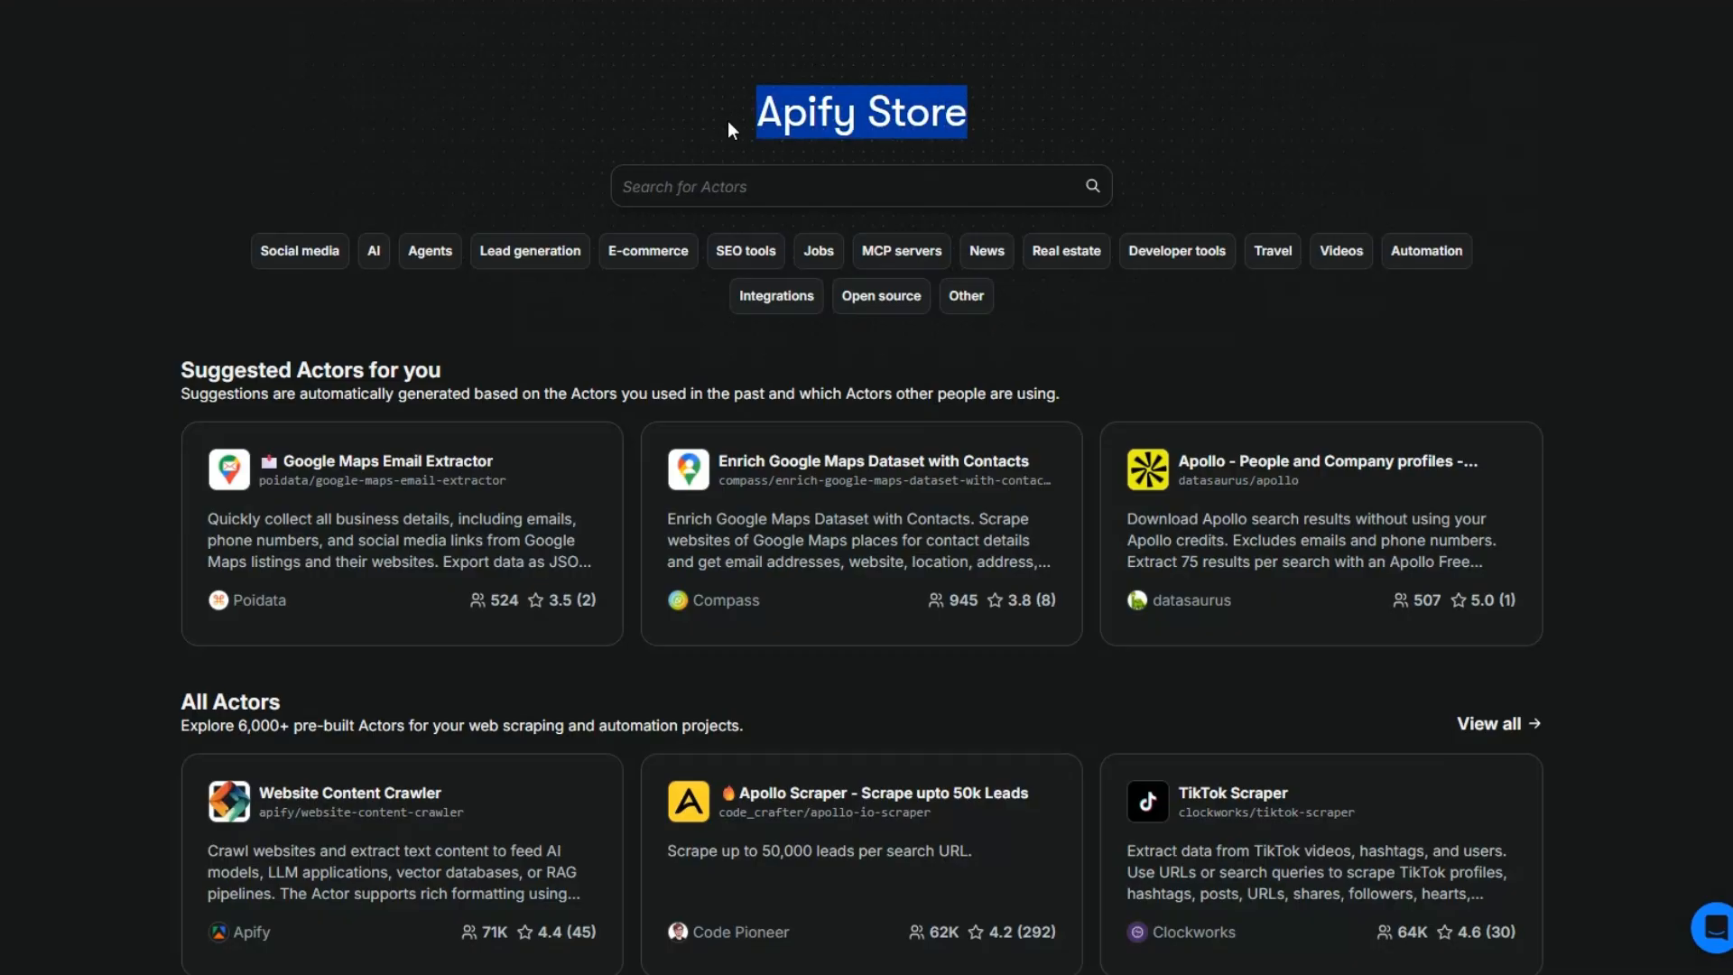
left_click(722, 127)
- Search the Apify Store for "apollo leads scraper"
left_click(713, 187)
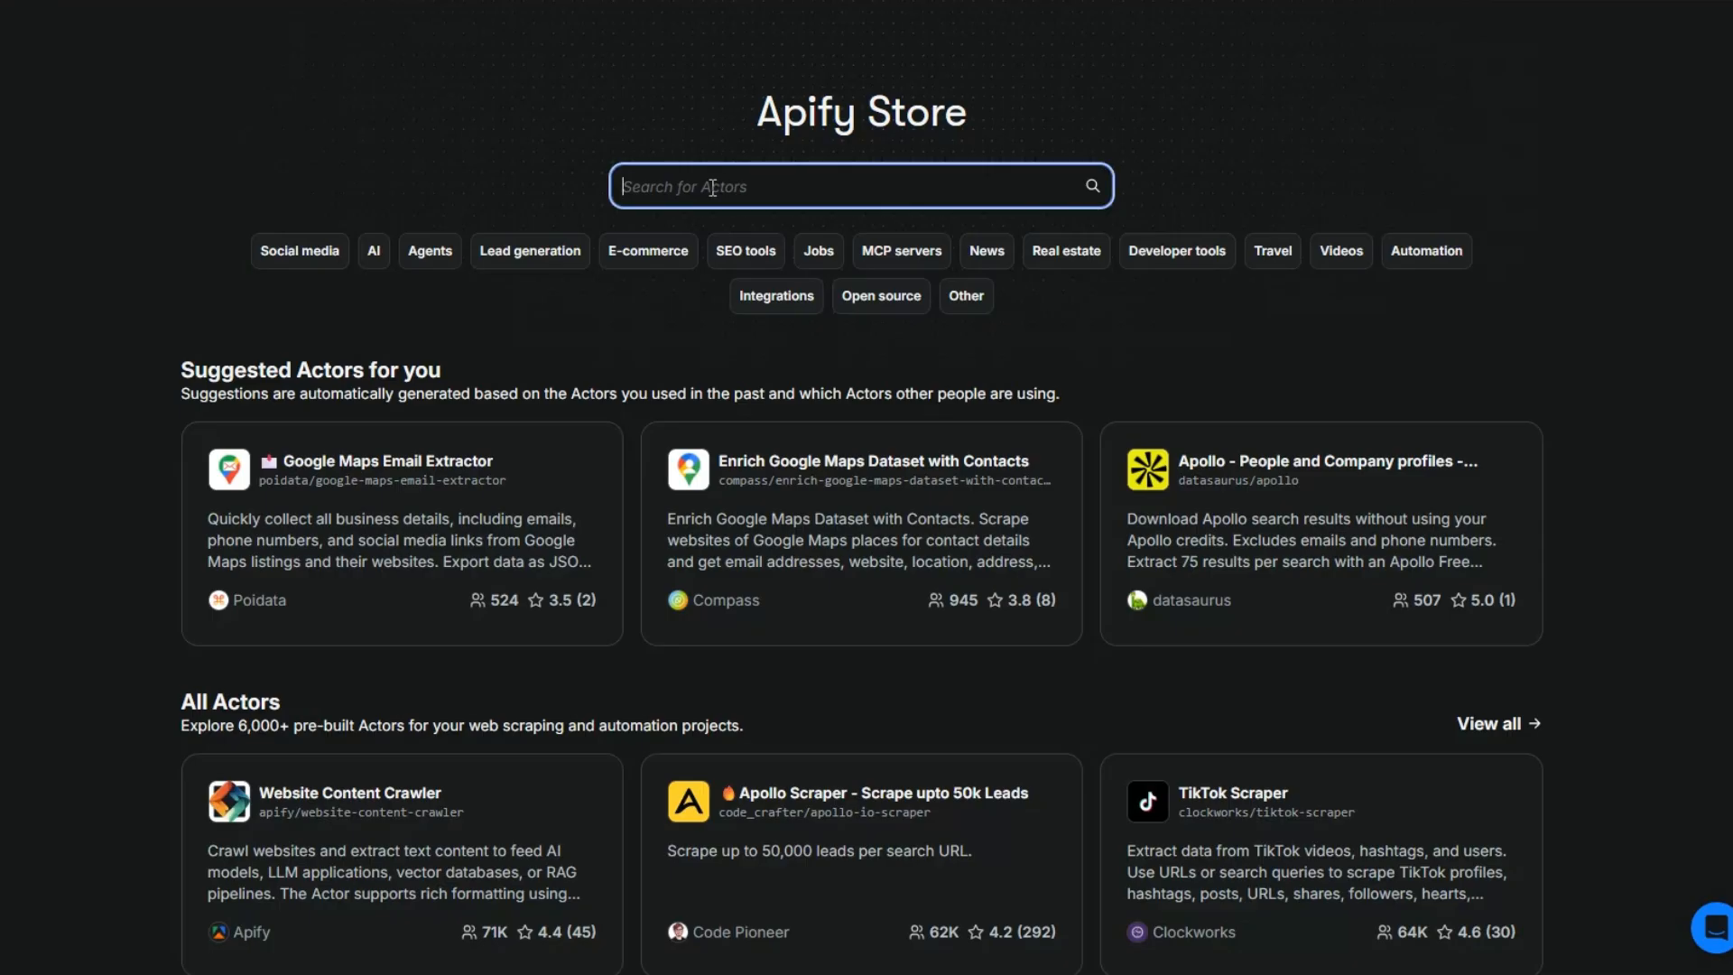
type("apollo leads scraper")
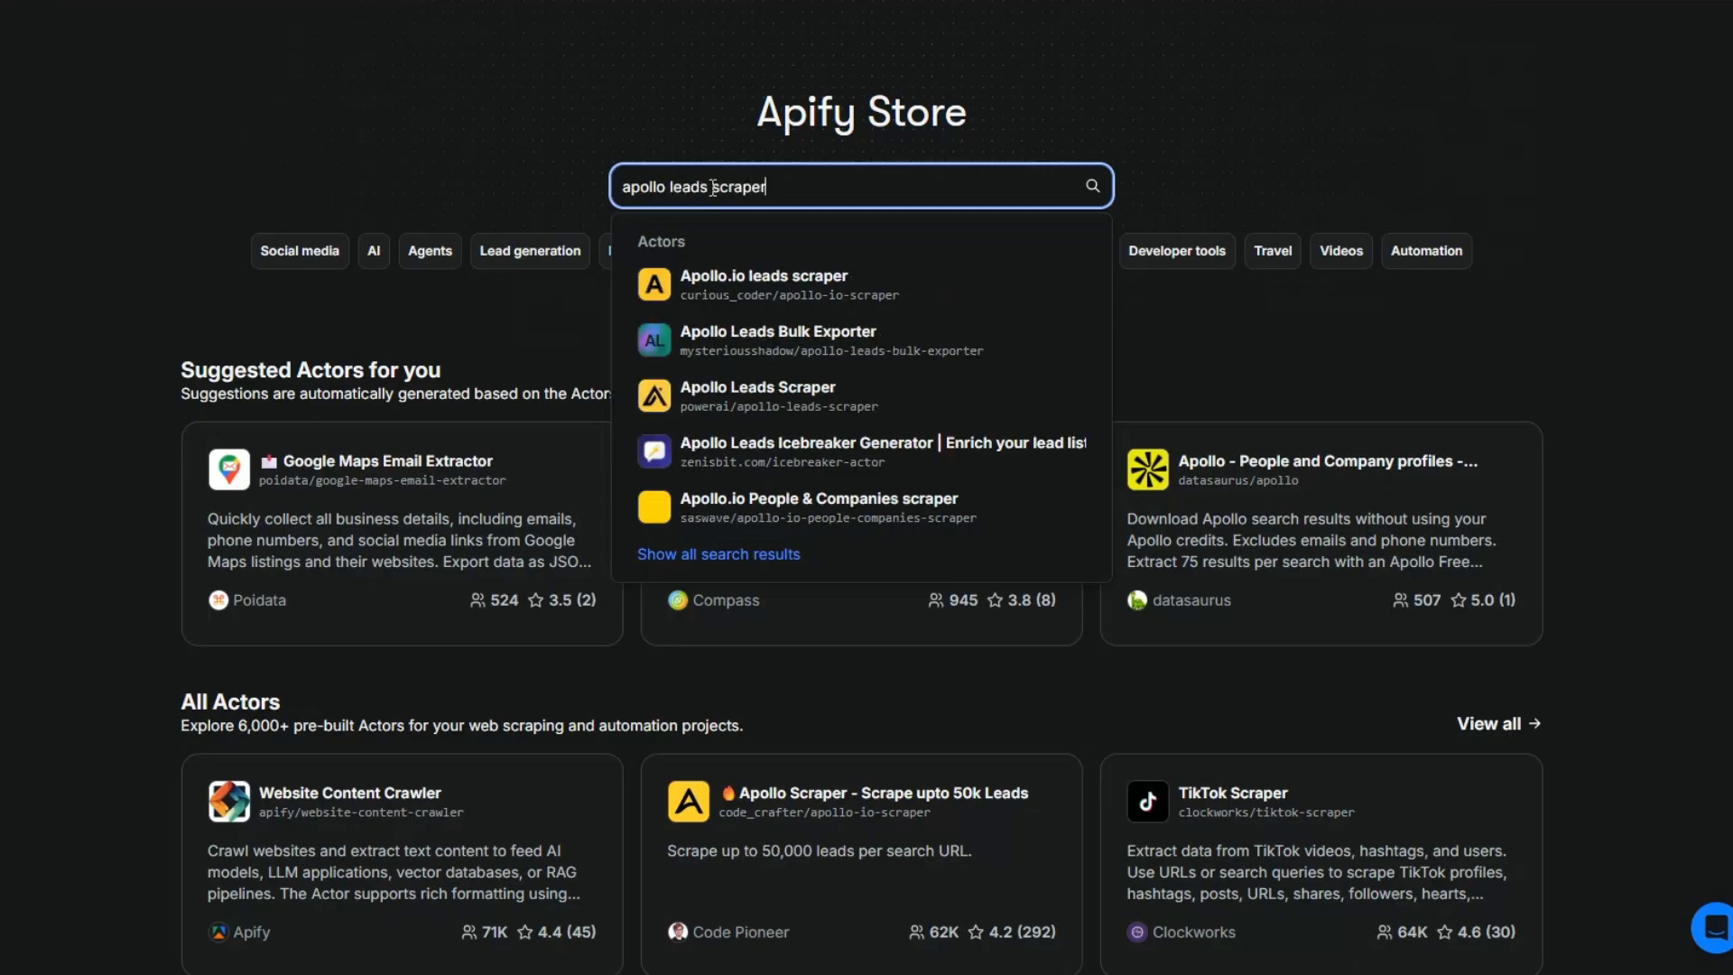
key("Return")
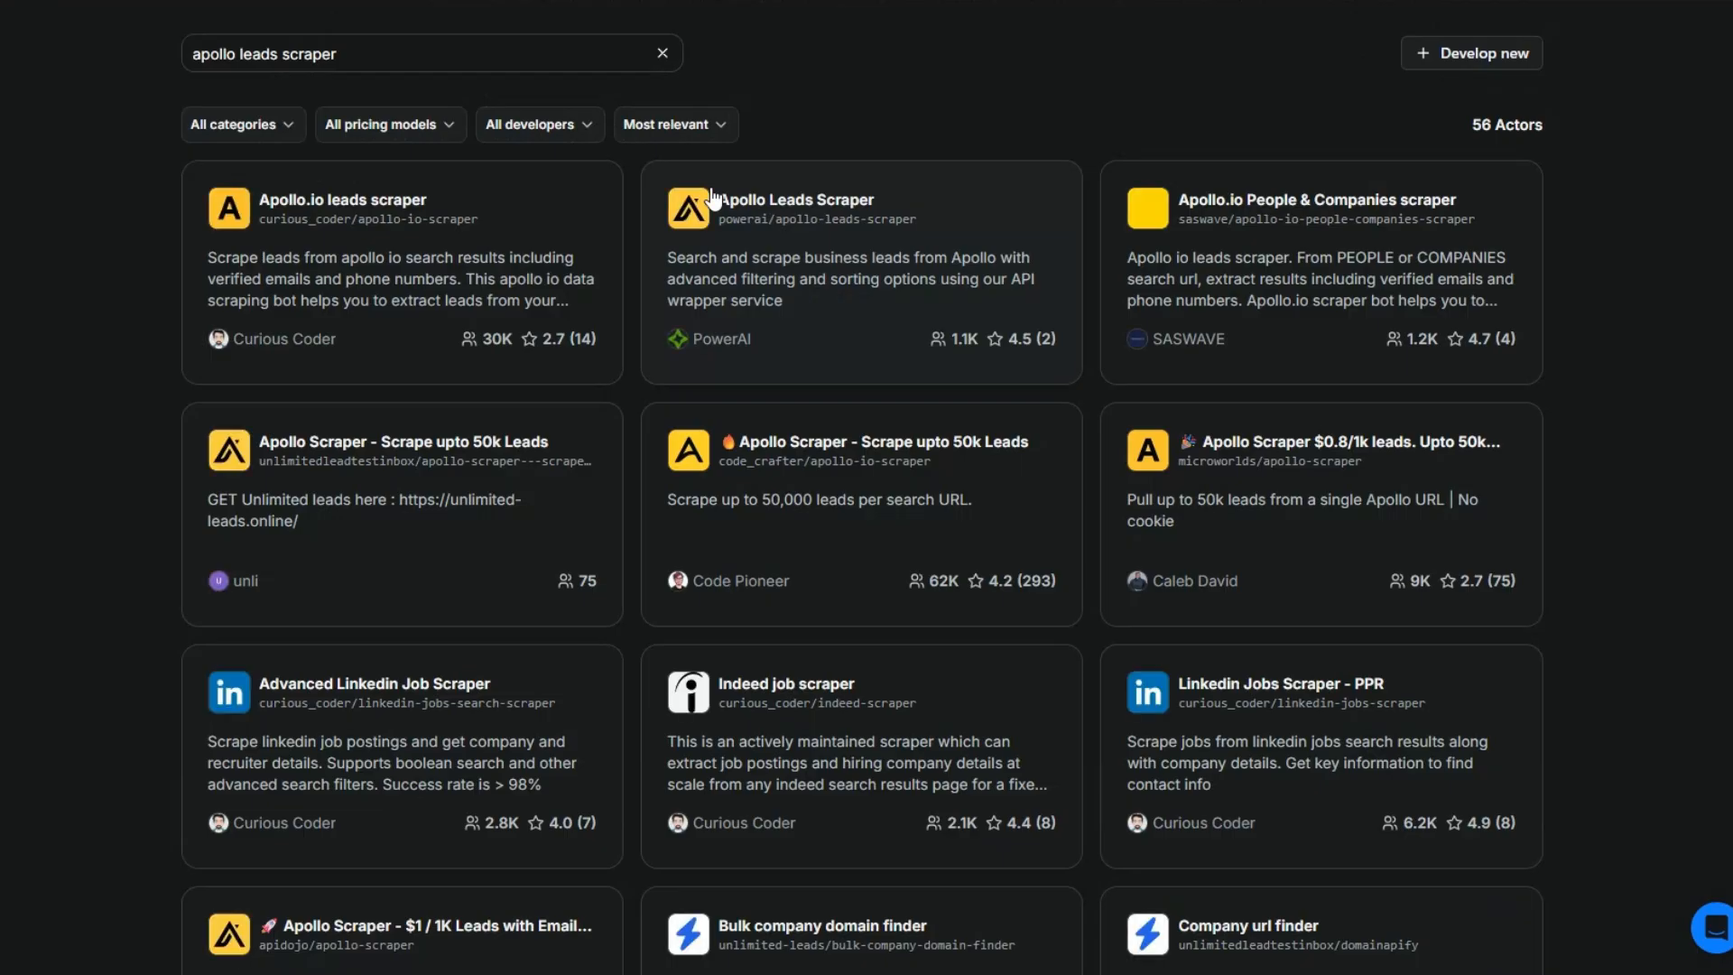
- Browse the Actor results and open the supreme_coder "Apollo Scraper $0.75/1k No Cookie" Actor
left_click_drag(1473, 123, 1545, 128)
left_click(1701, 380)
scroll(1704, 386, "down", 7)
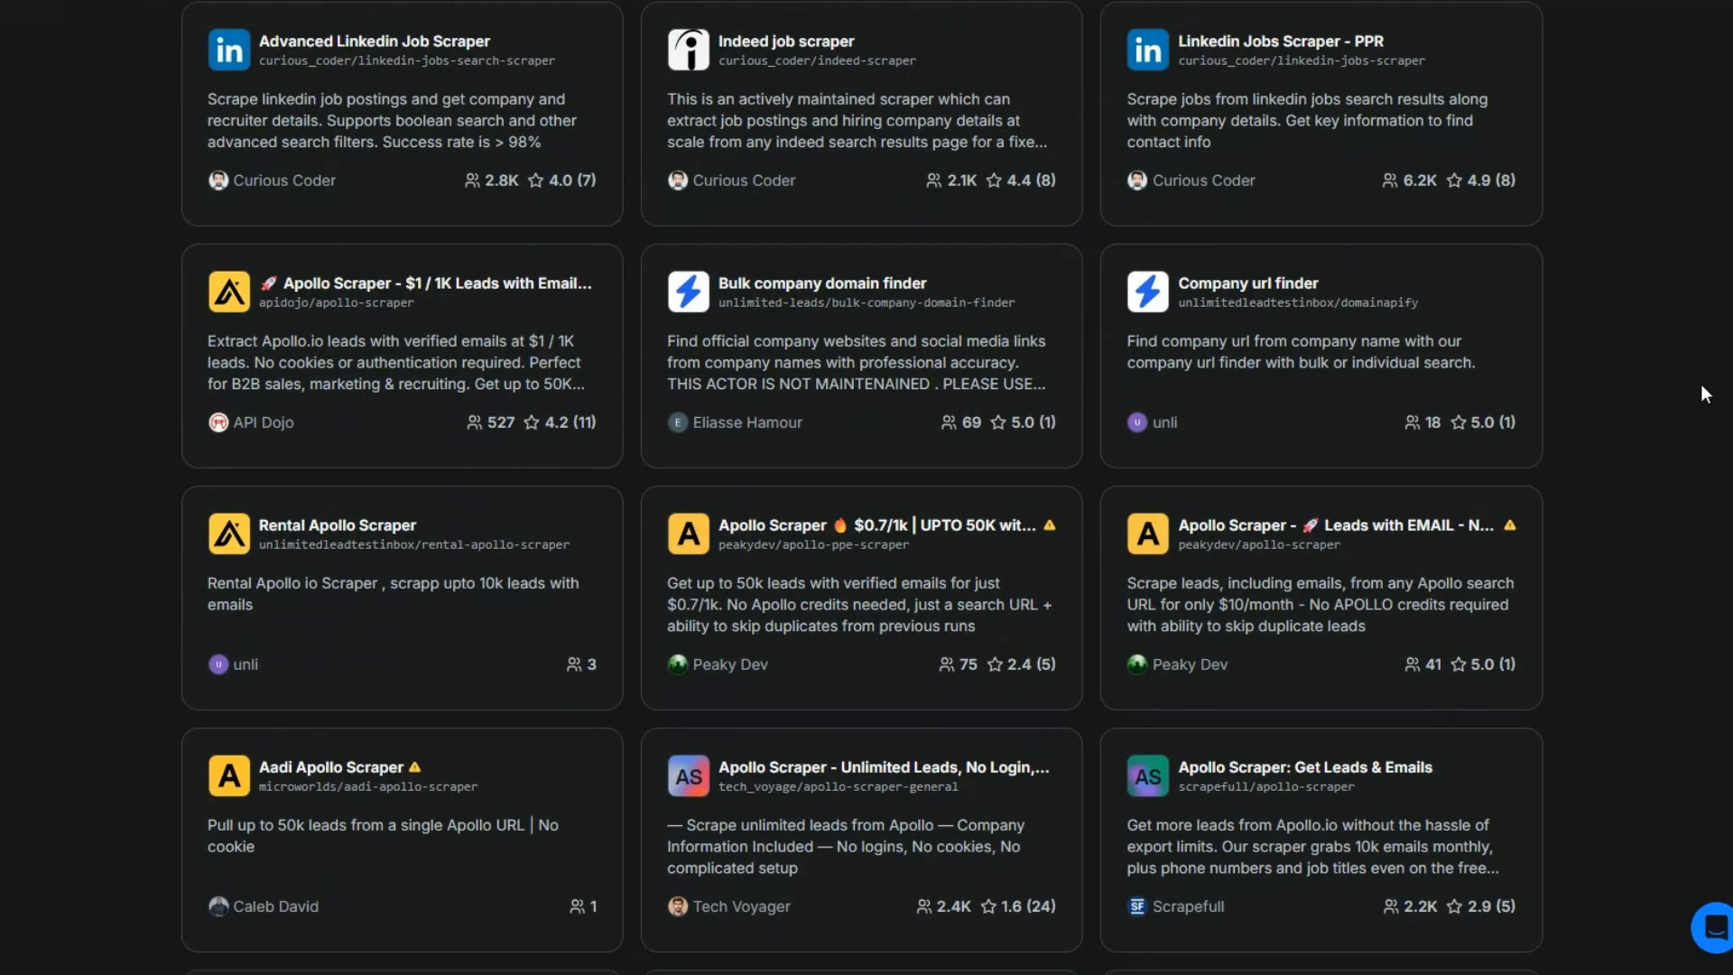
scroll(1702, 390, "down", 13)
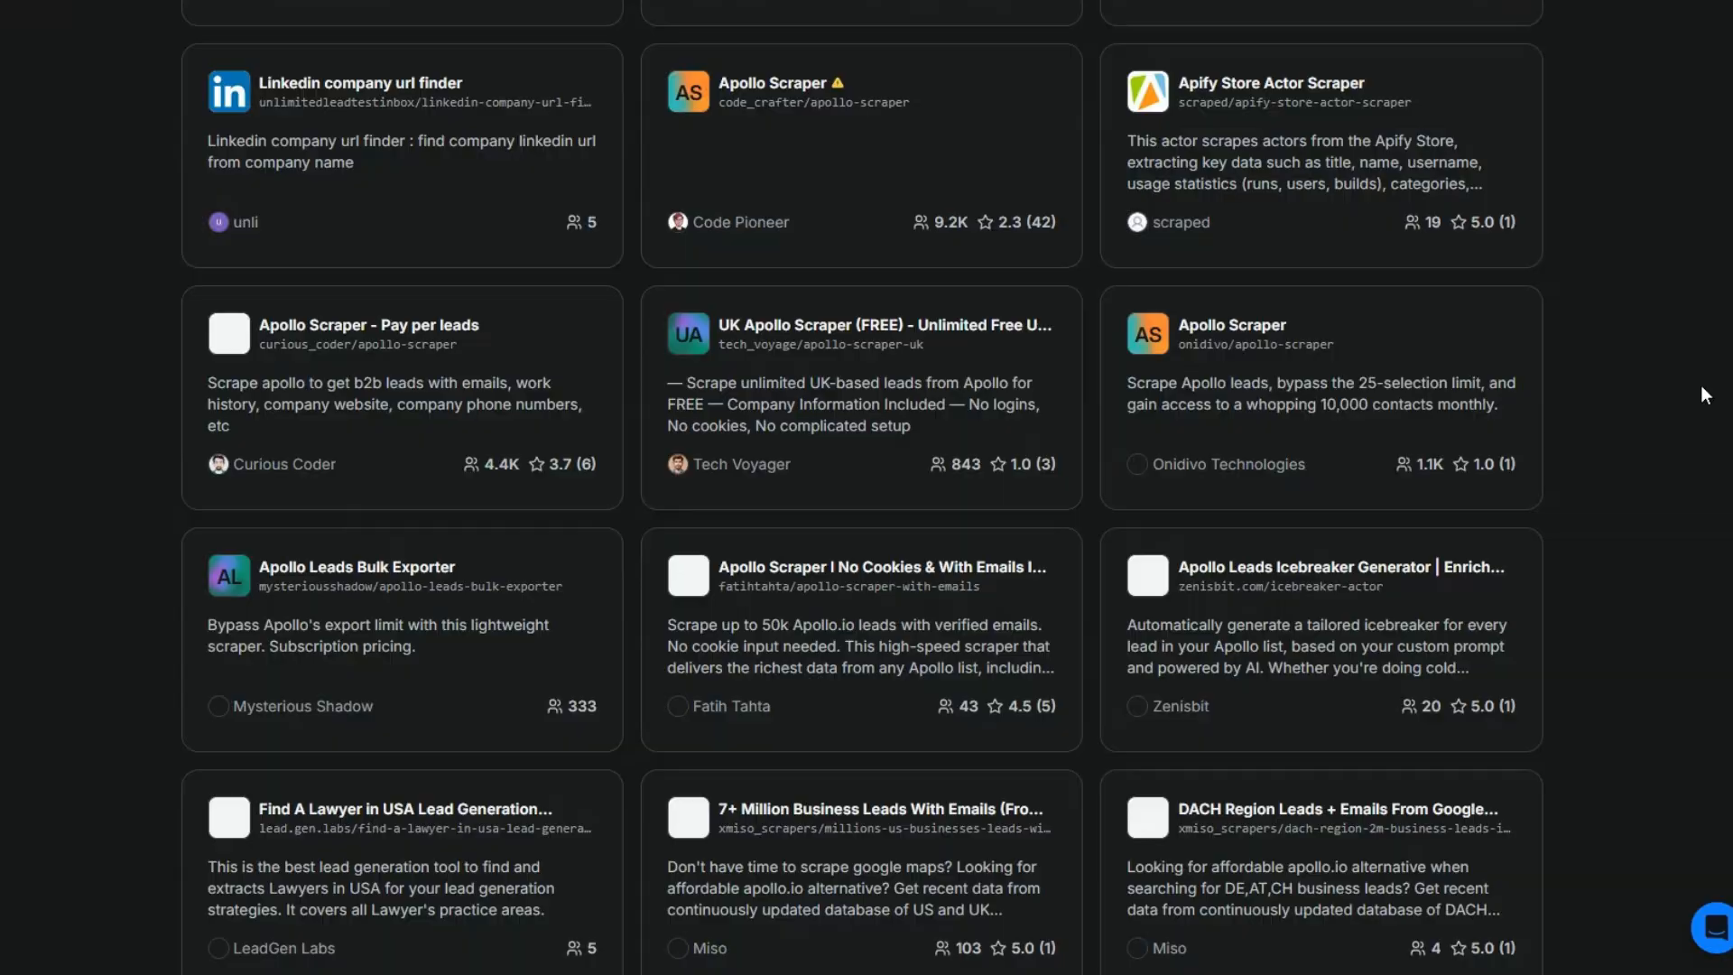
scroll(1699, 385, "down", 4)
scroll(1699, 388, "down", 6)
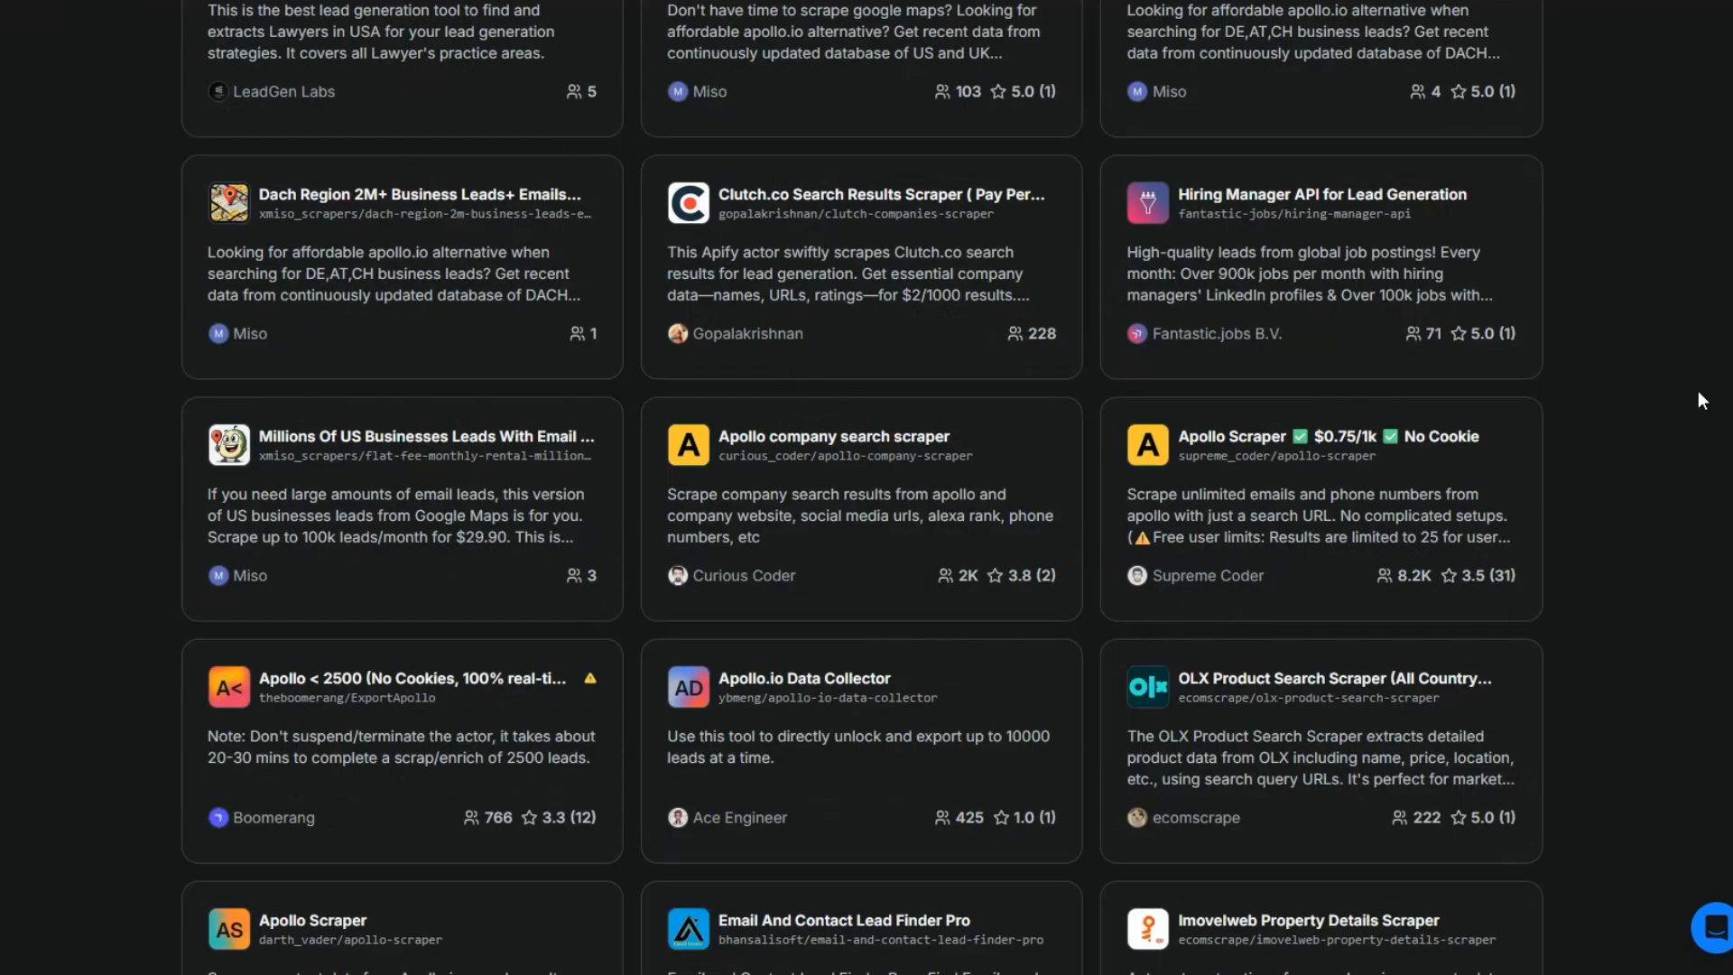
left_click(1289, 442)
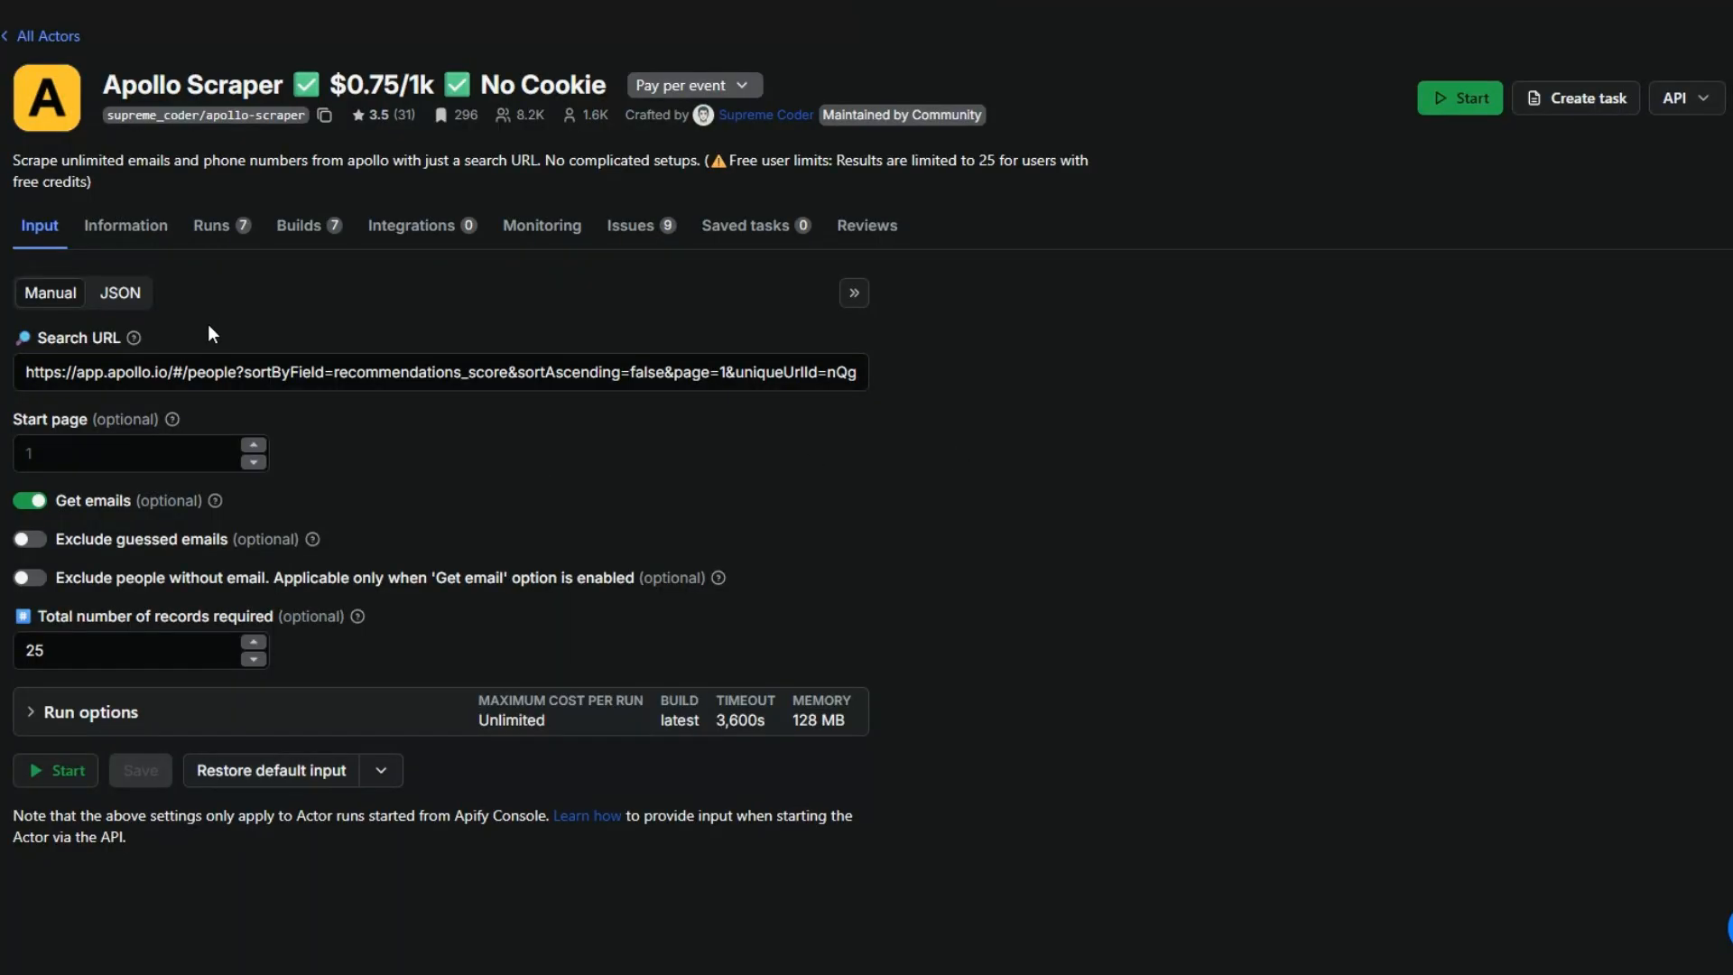
left_click(192, 377)
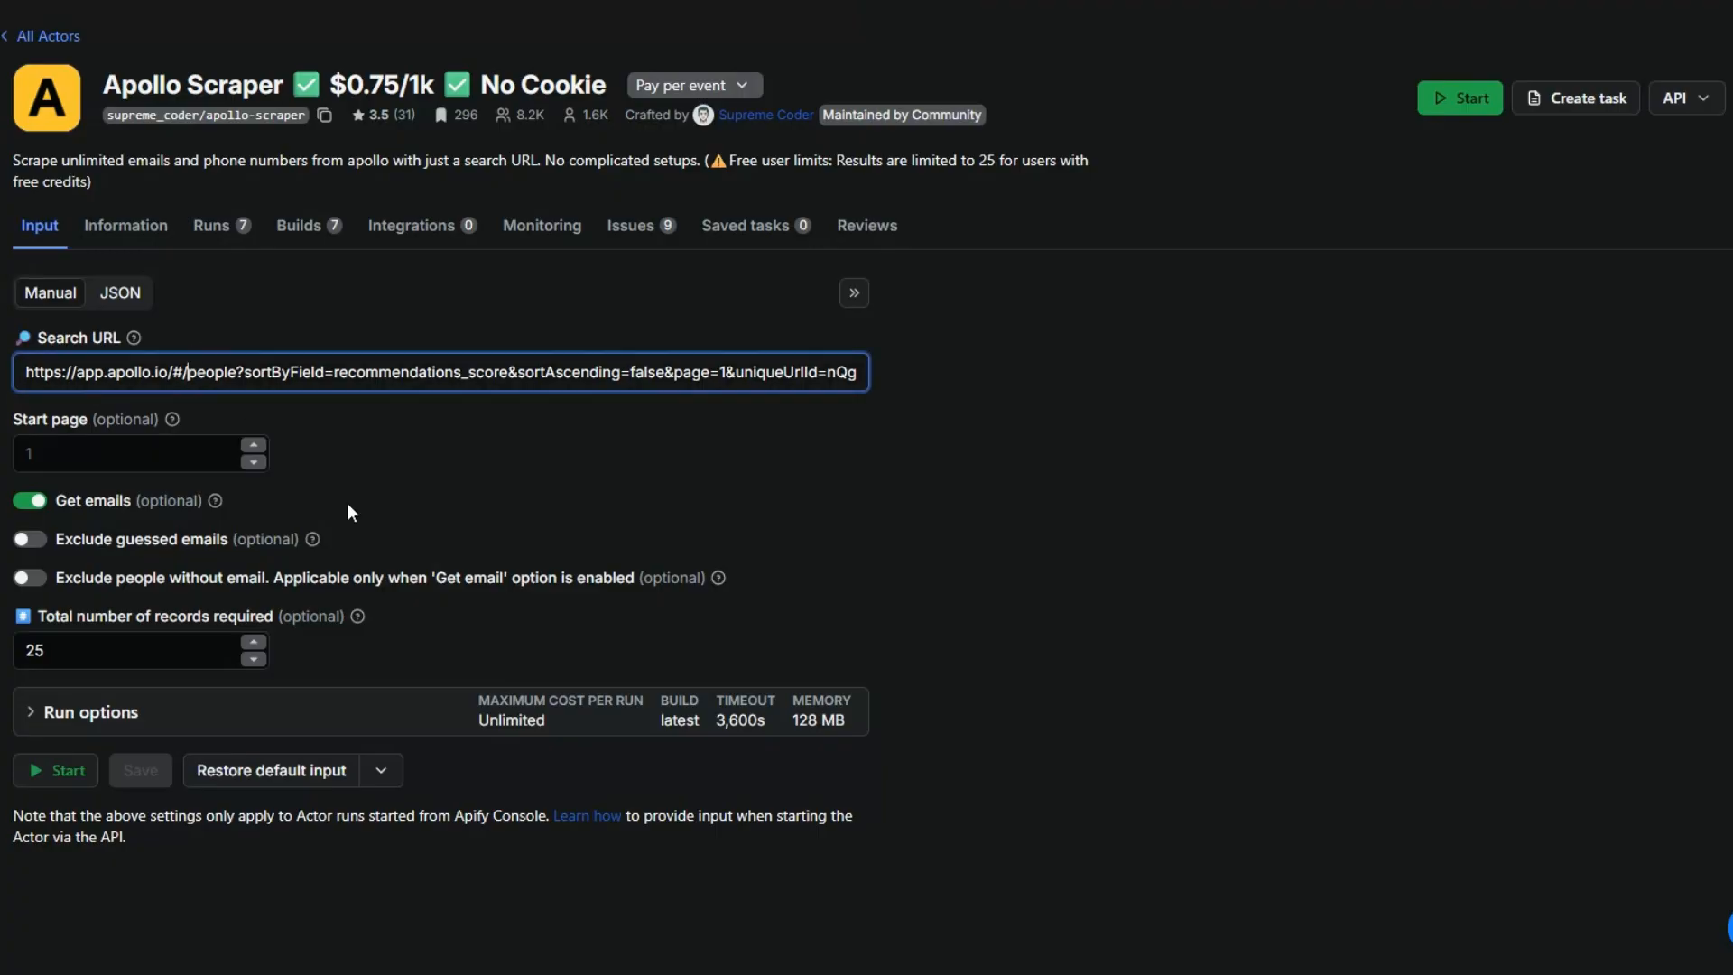
left_click(127, 662)
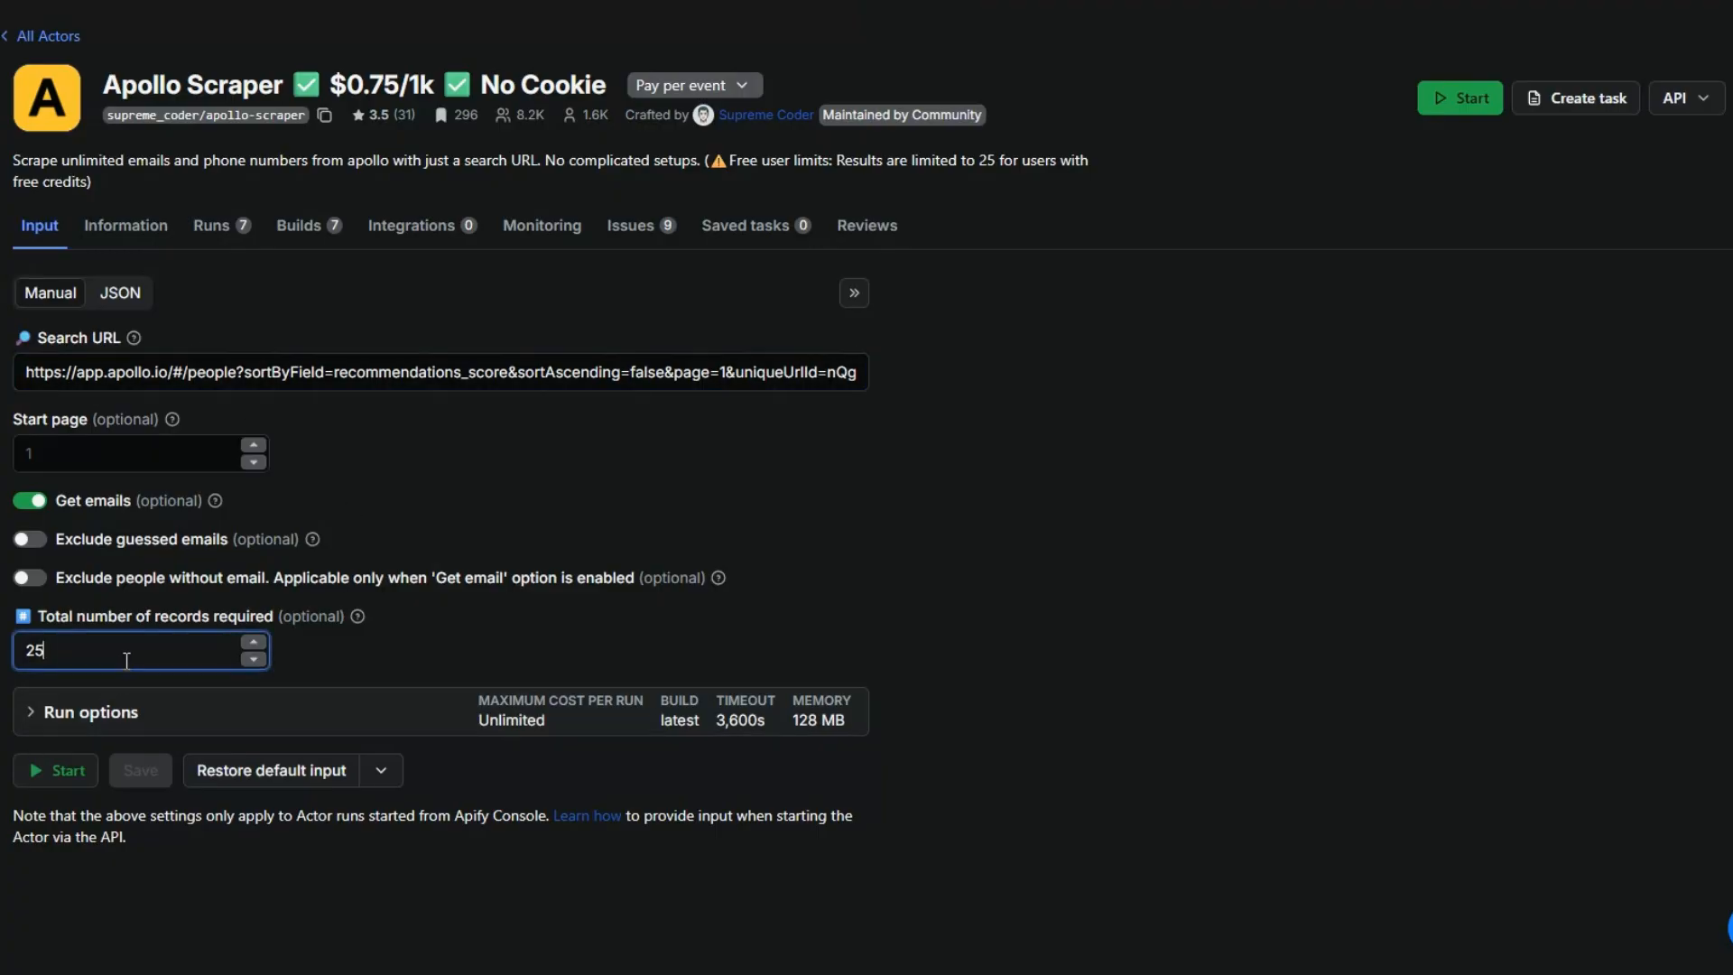
left_click(468, 377)
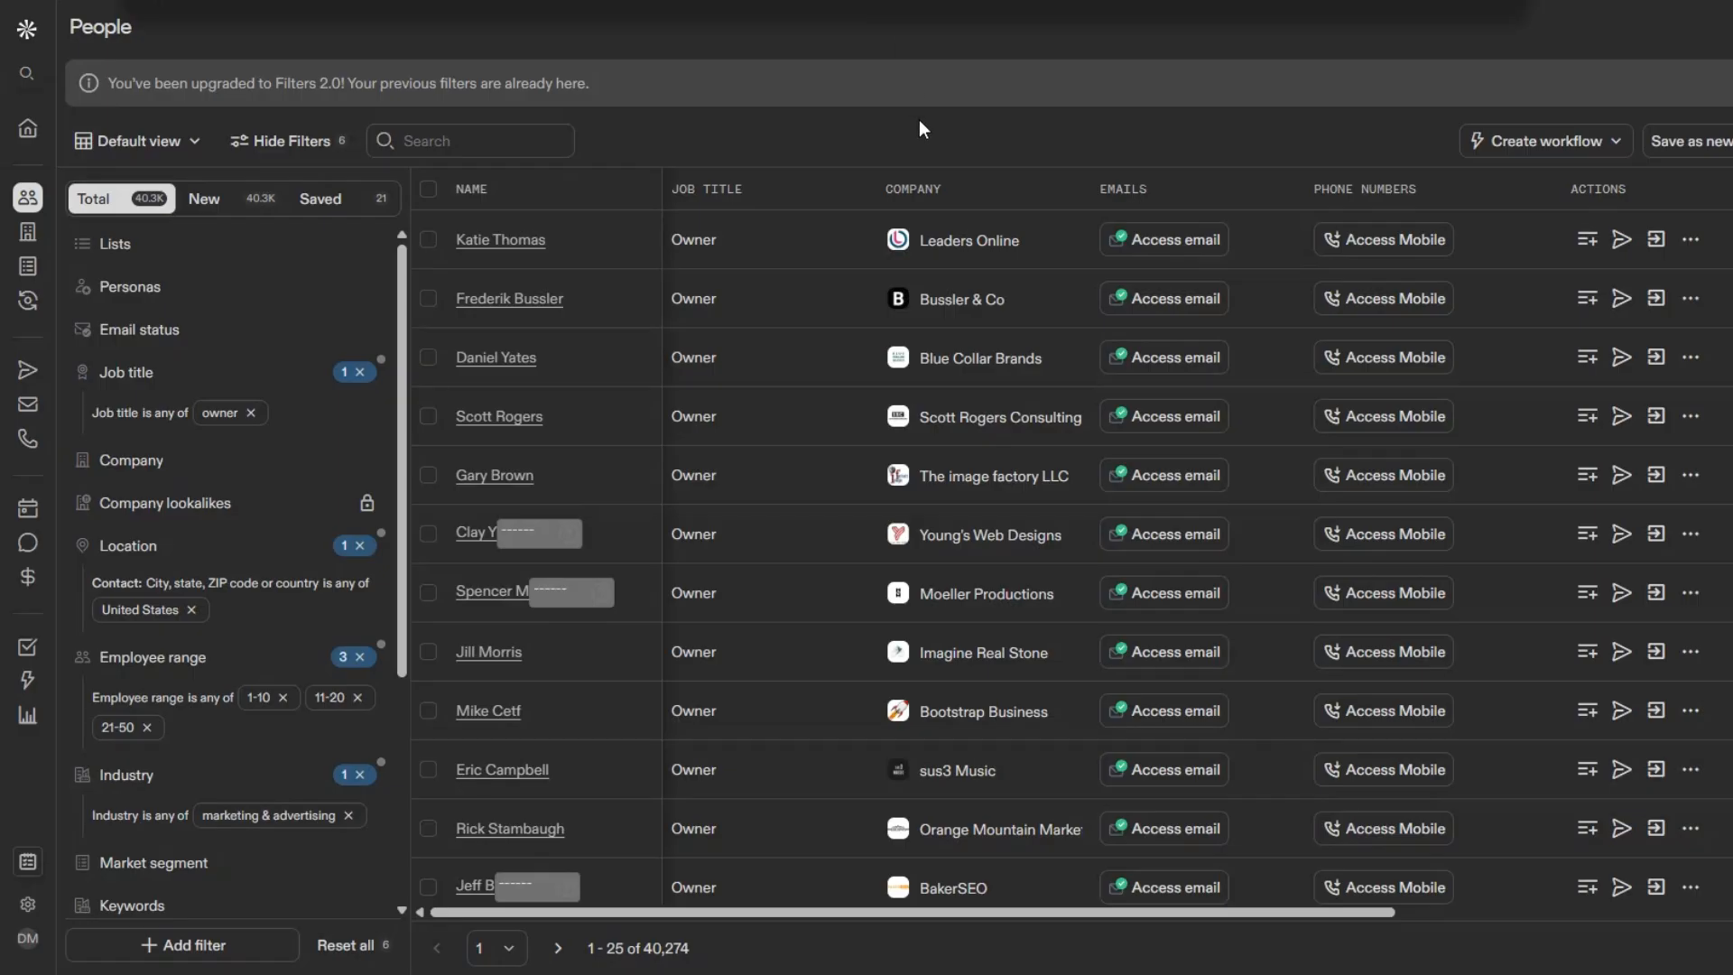
- Replace the Actor's Search URL with the copied Apollo people search URL and start the run
left_click(760, 372)
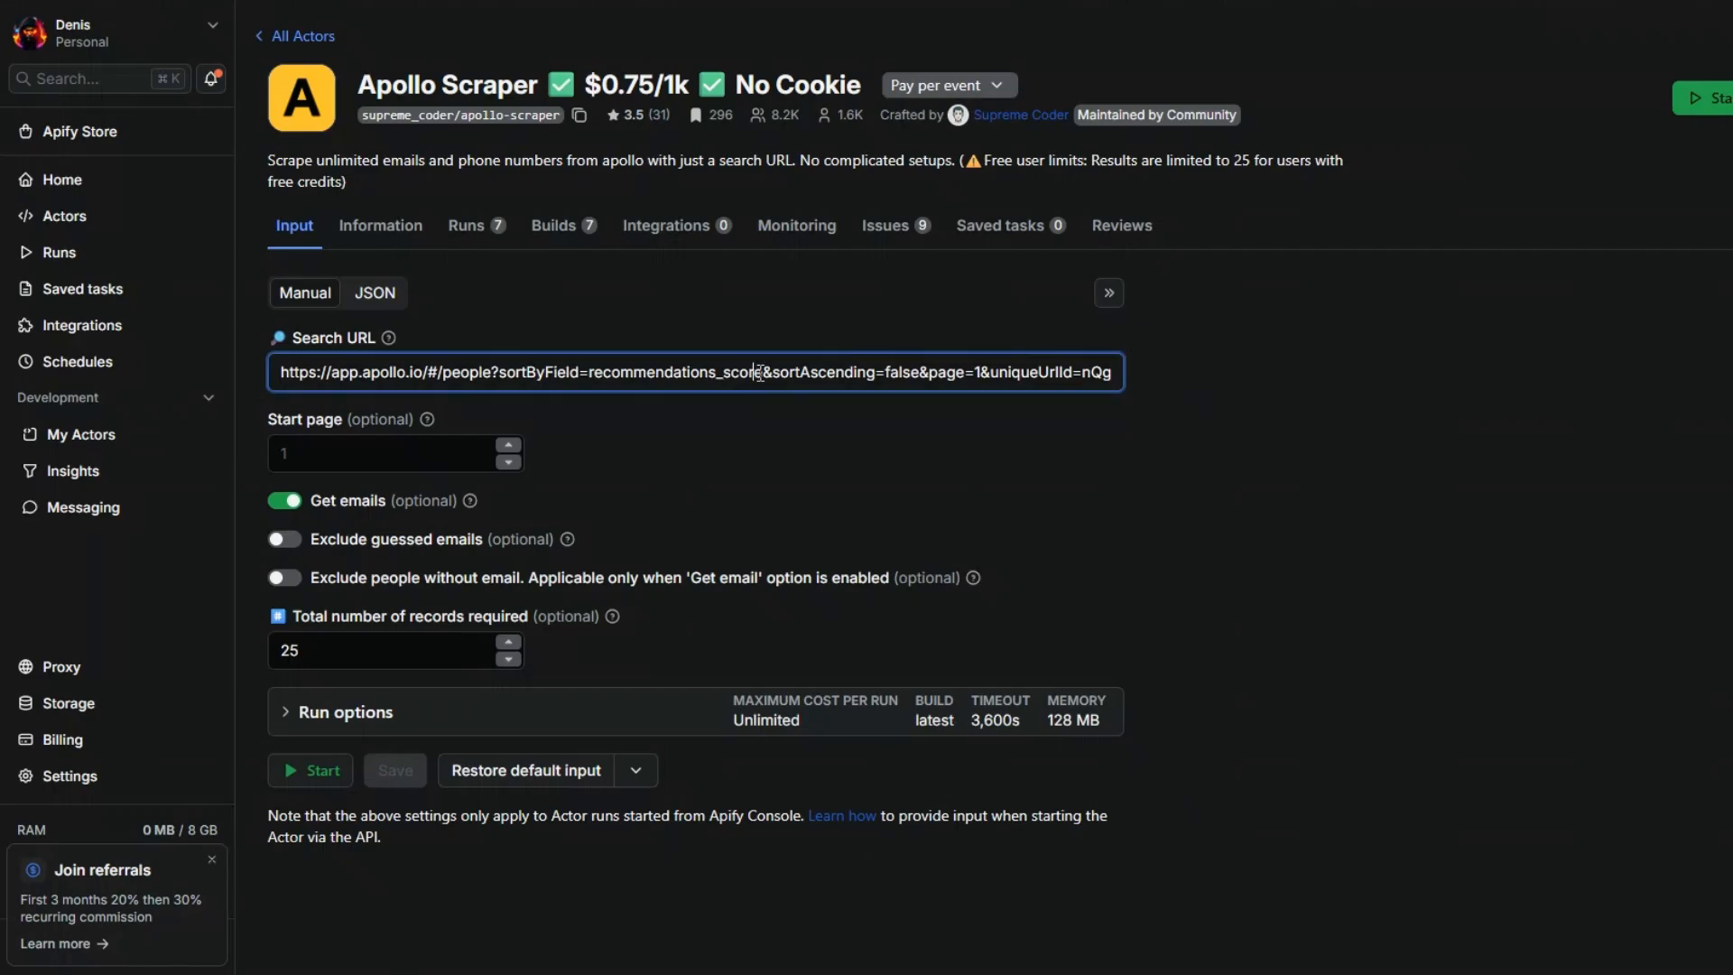
triple_click(760, 372)
key("BackSpace")
key("super+v")
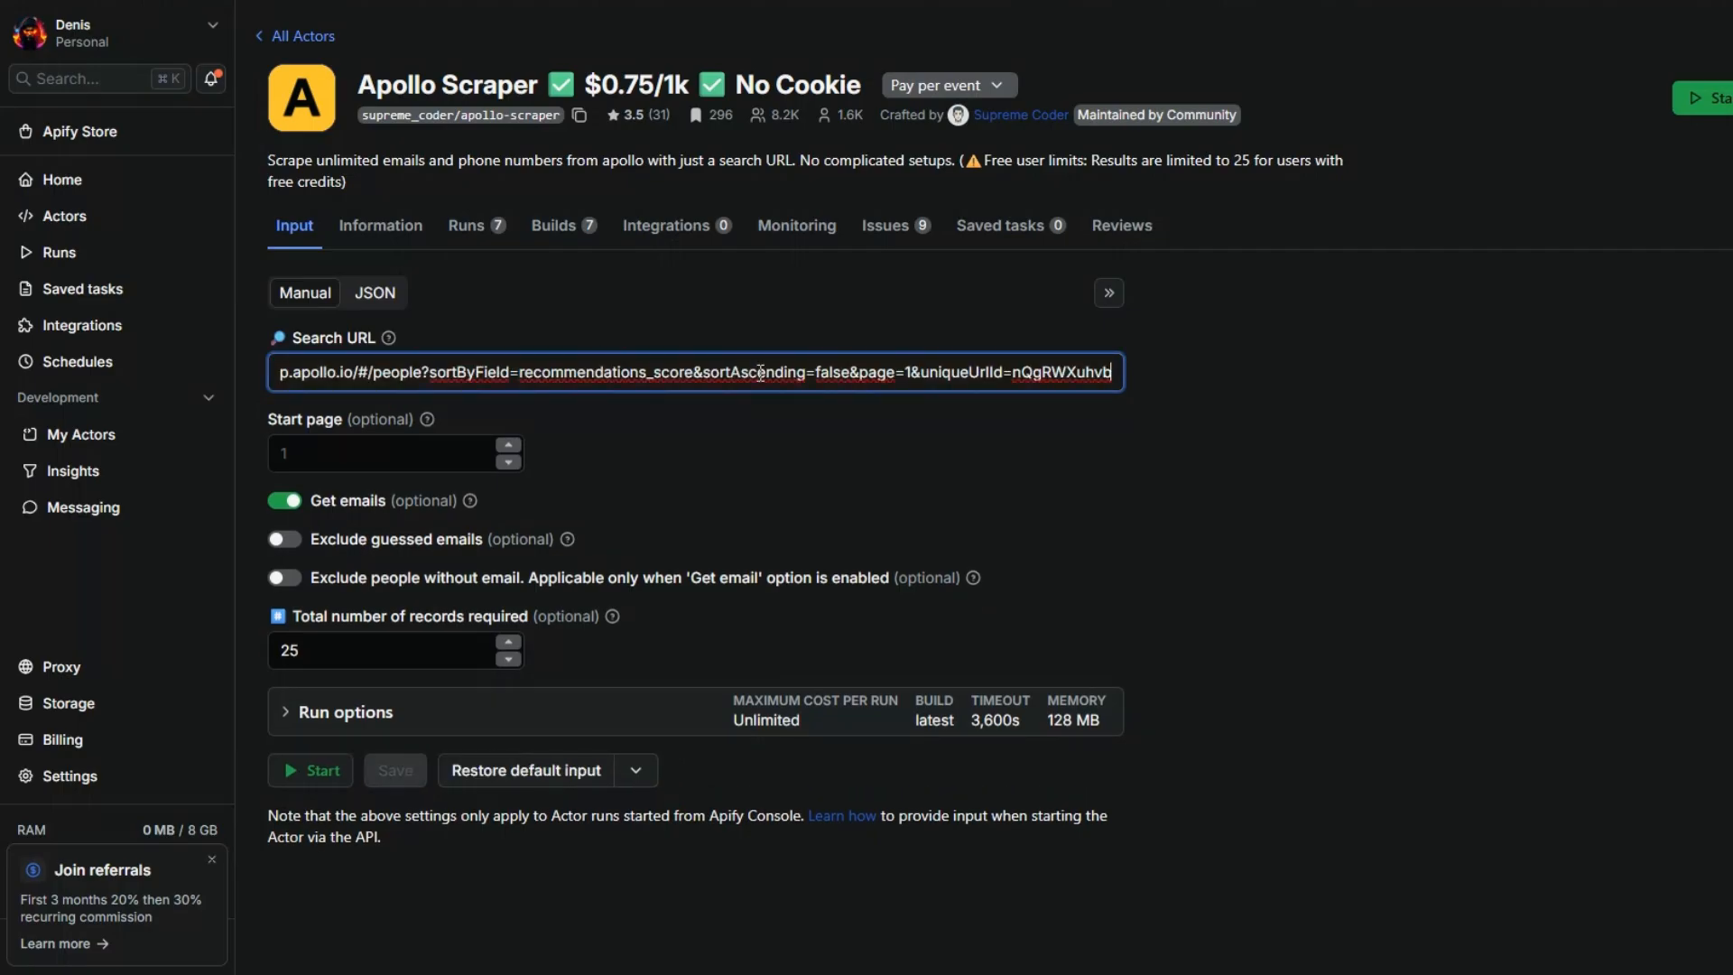
left_click(750, 453)
left_click(333, 668)
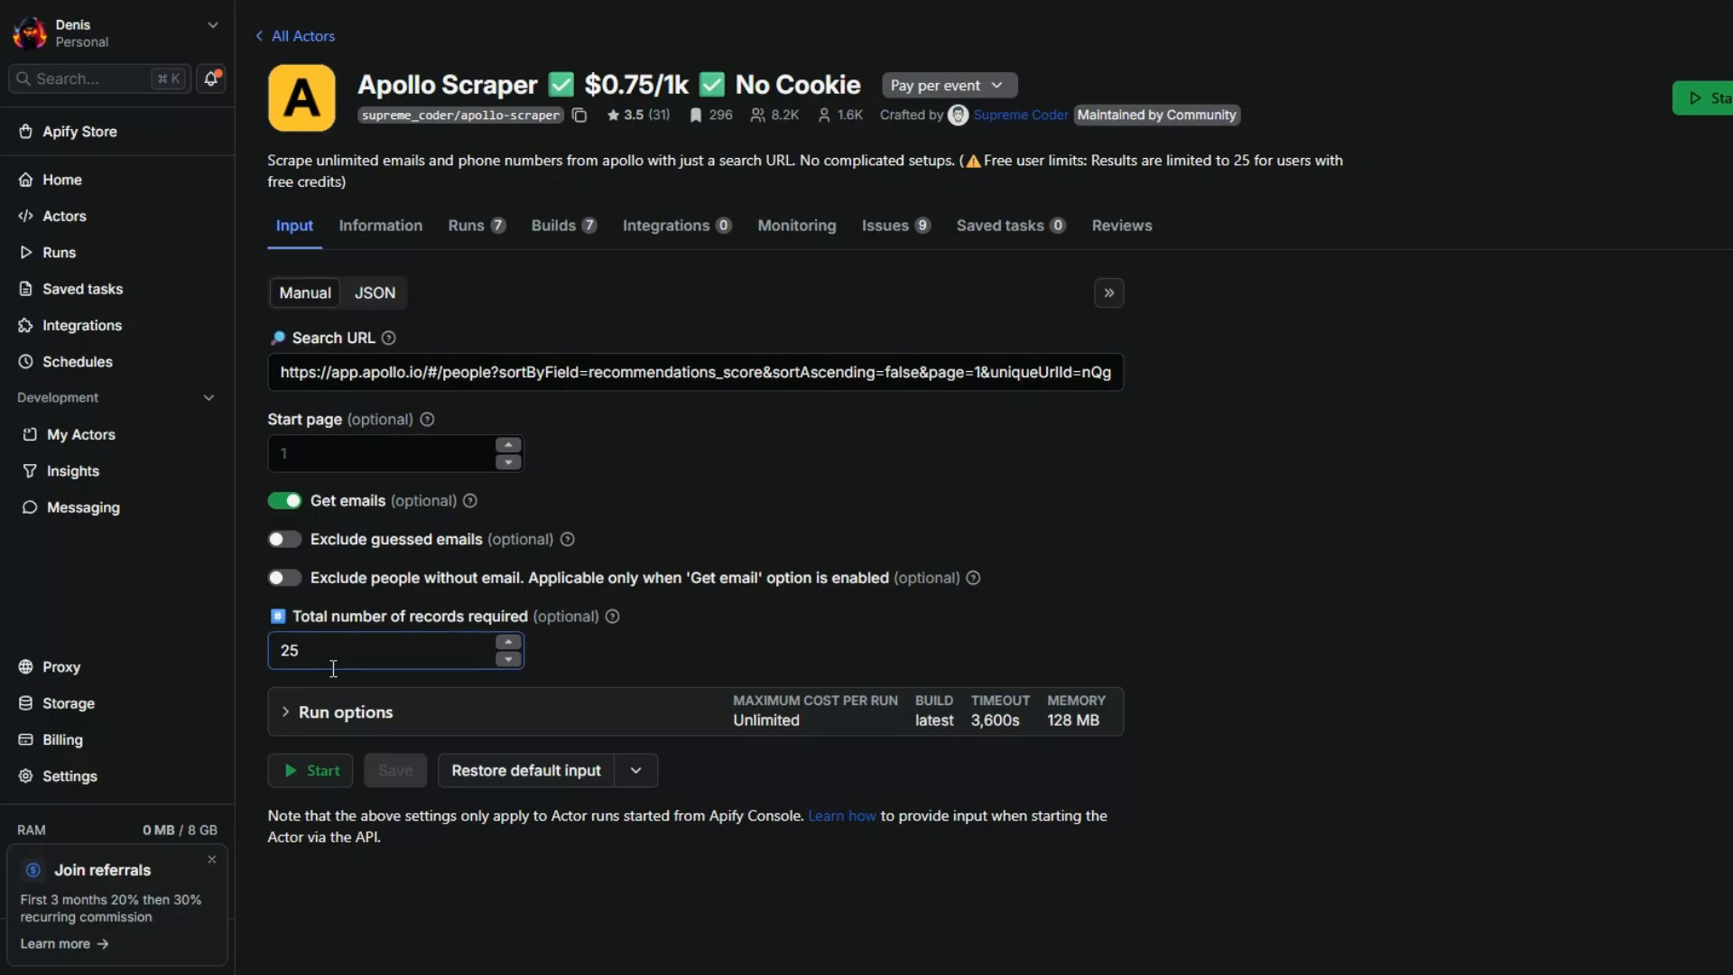
left_click(321, 772)
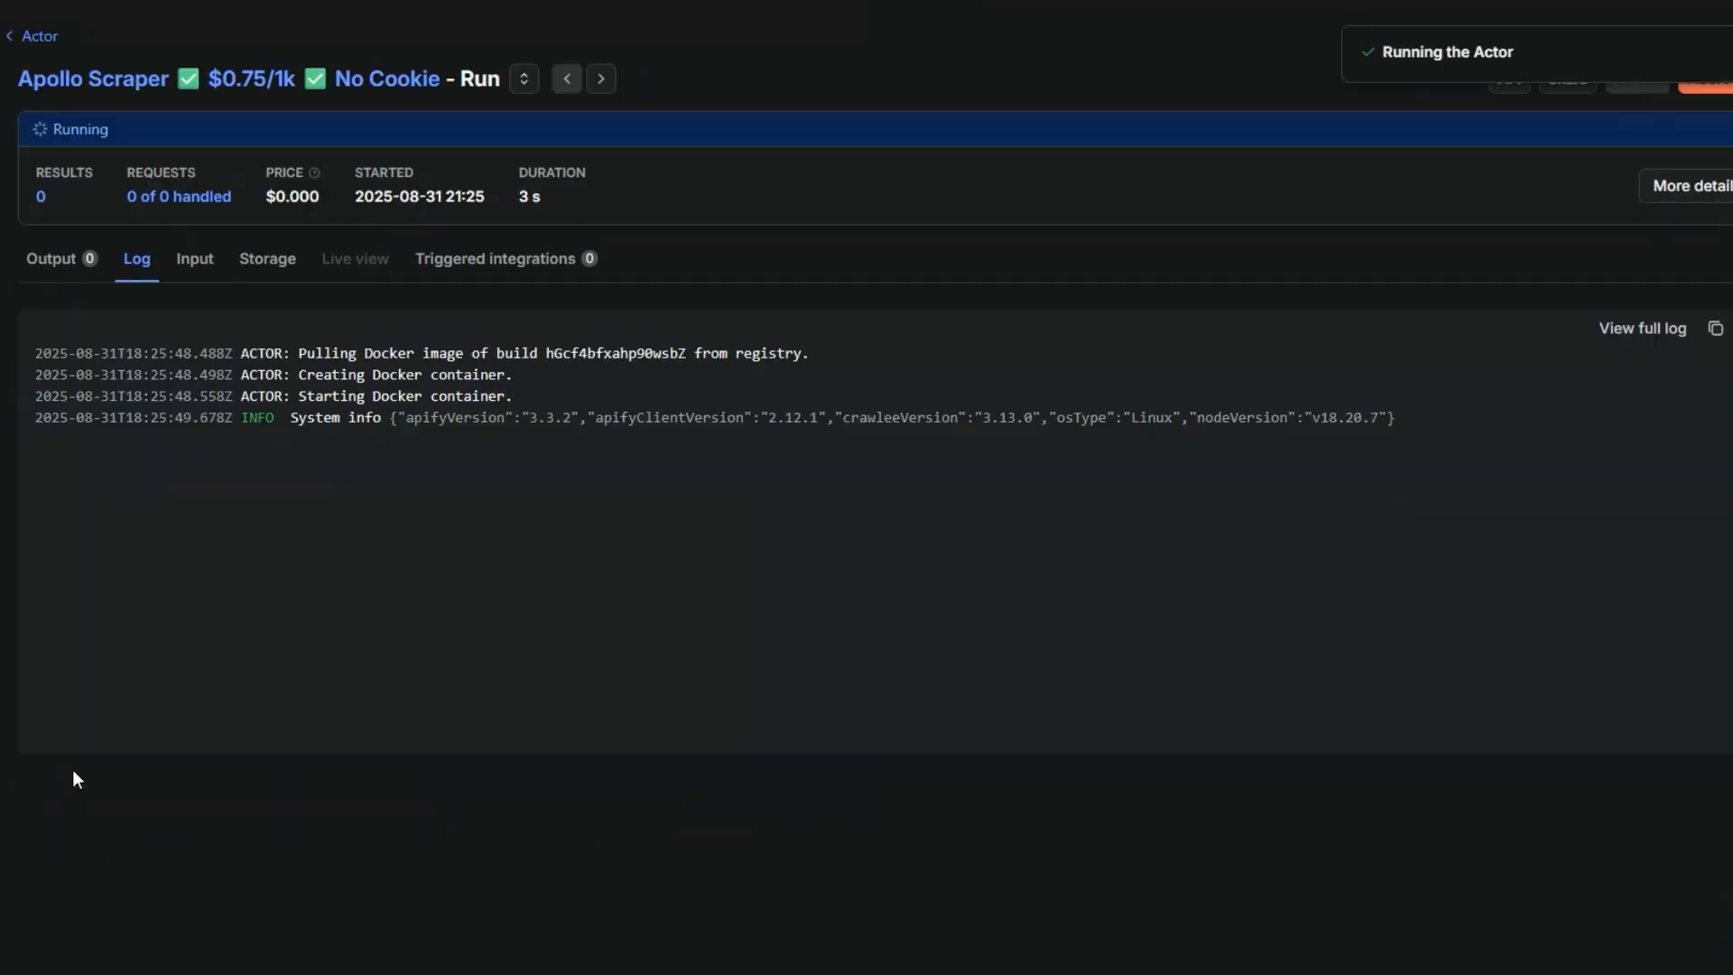
- Examine the run's output table, looking through the rows and across to the email and job title columns
left_click(28, 261)
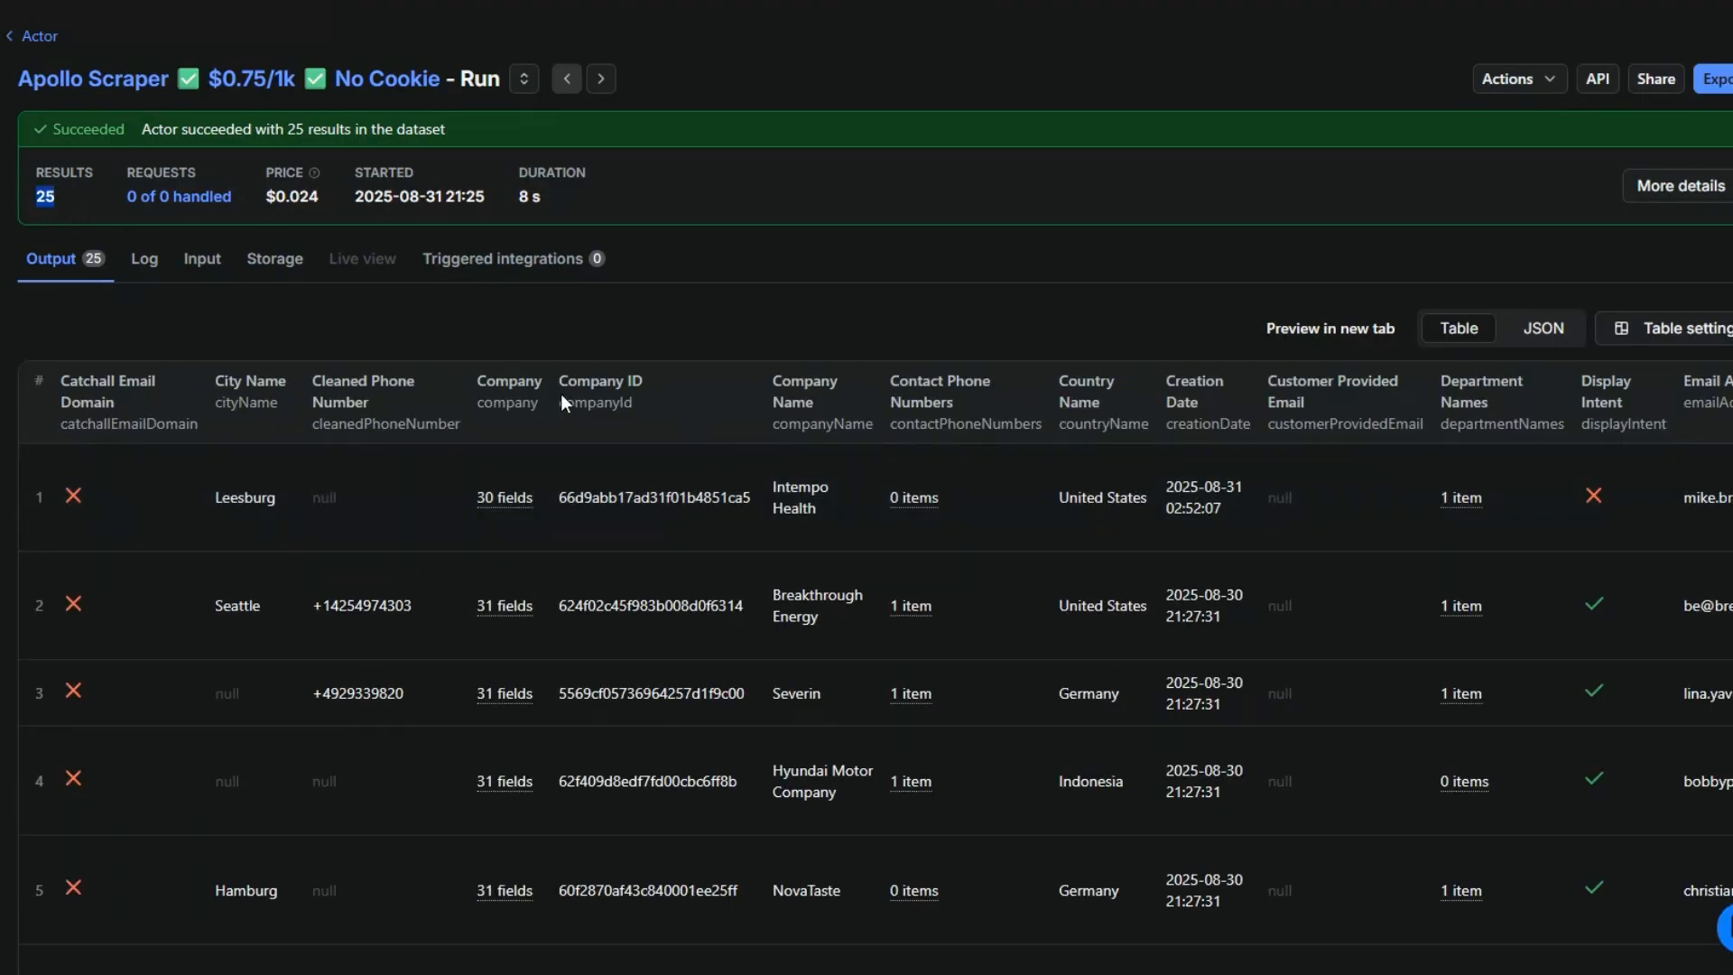
scroll(744, 463, "down", 12)
scroll(744, 463, "down", 10)
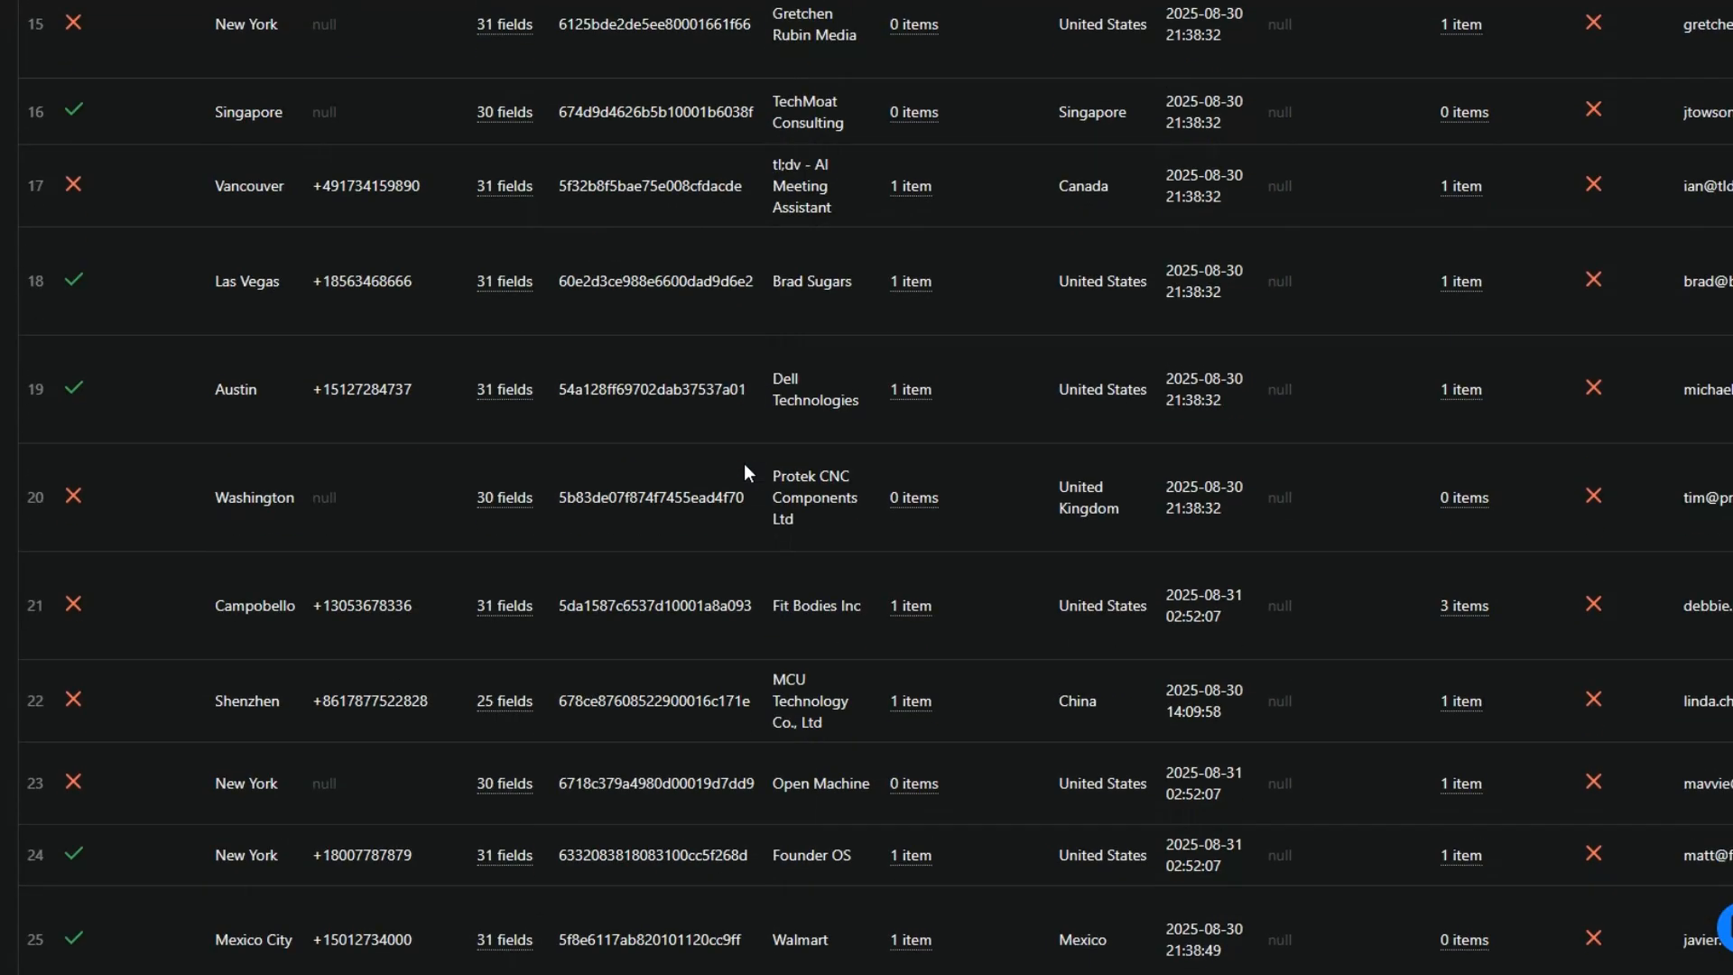
left_click_drag(292, 899, 588, 899)
scroll(1107, 681, "up", 20)
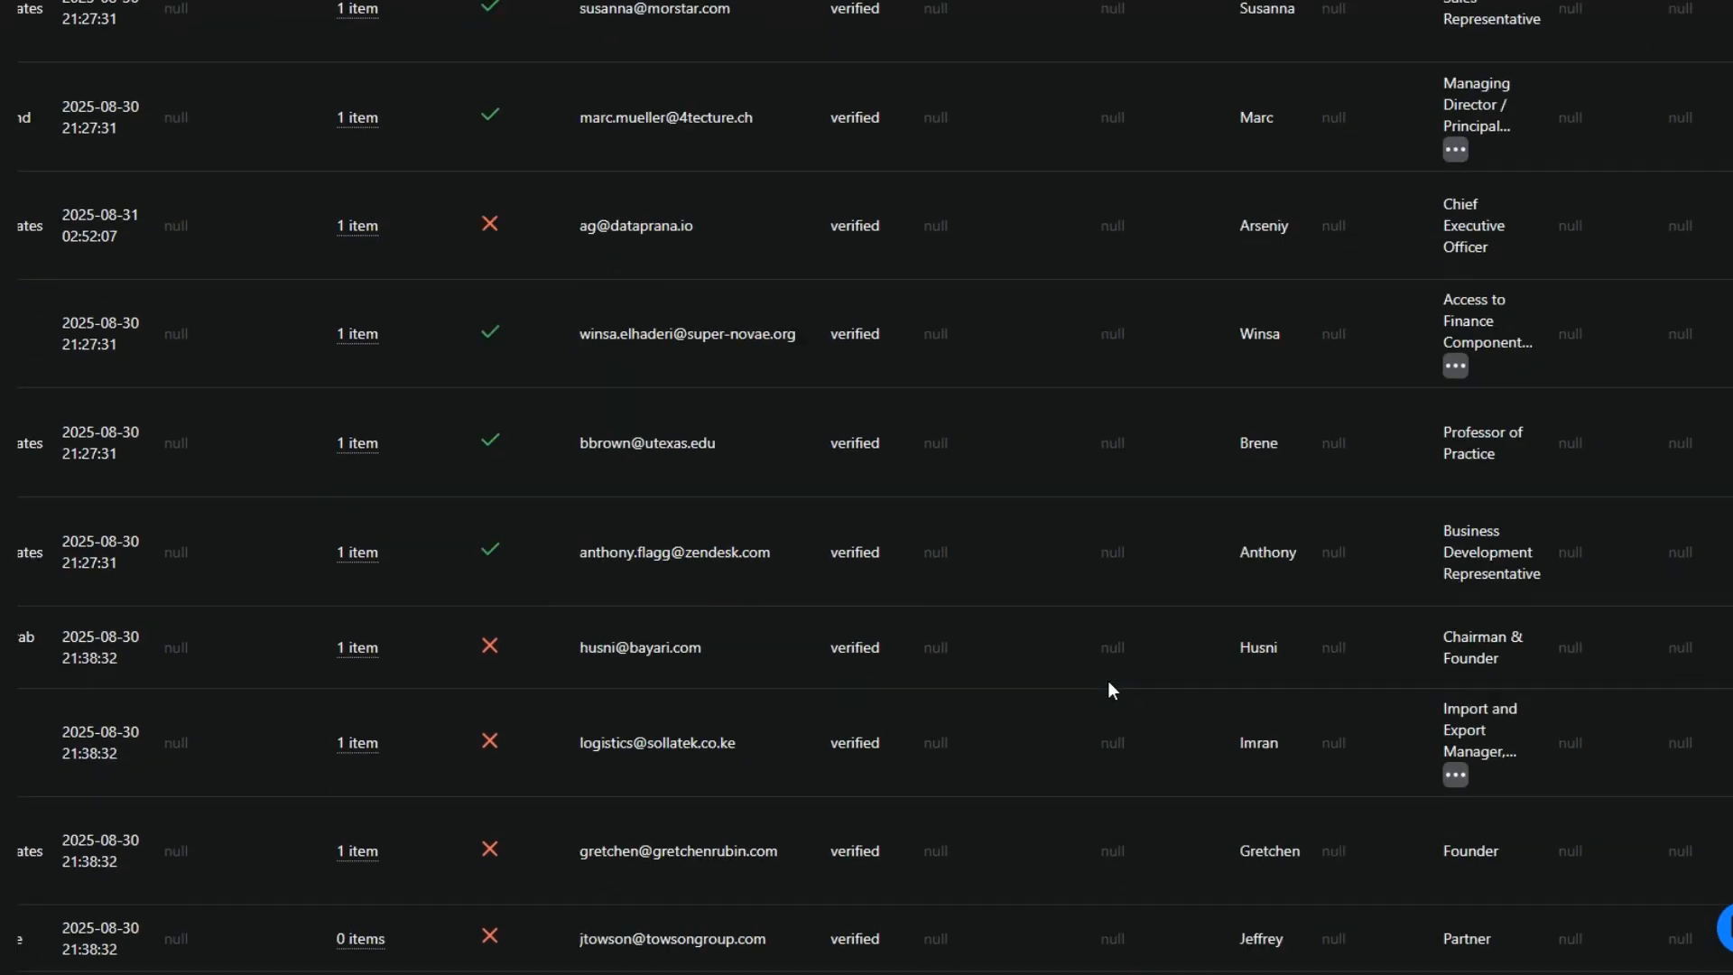
scroll(511, 555, "down", 12)
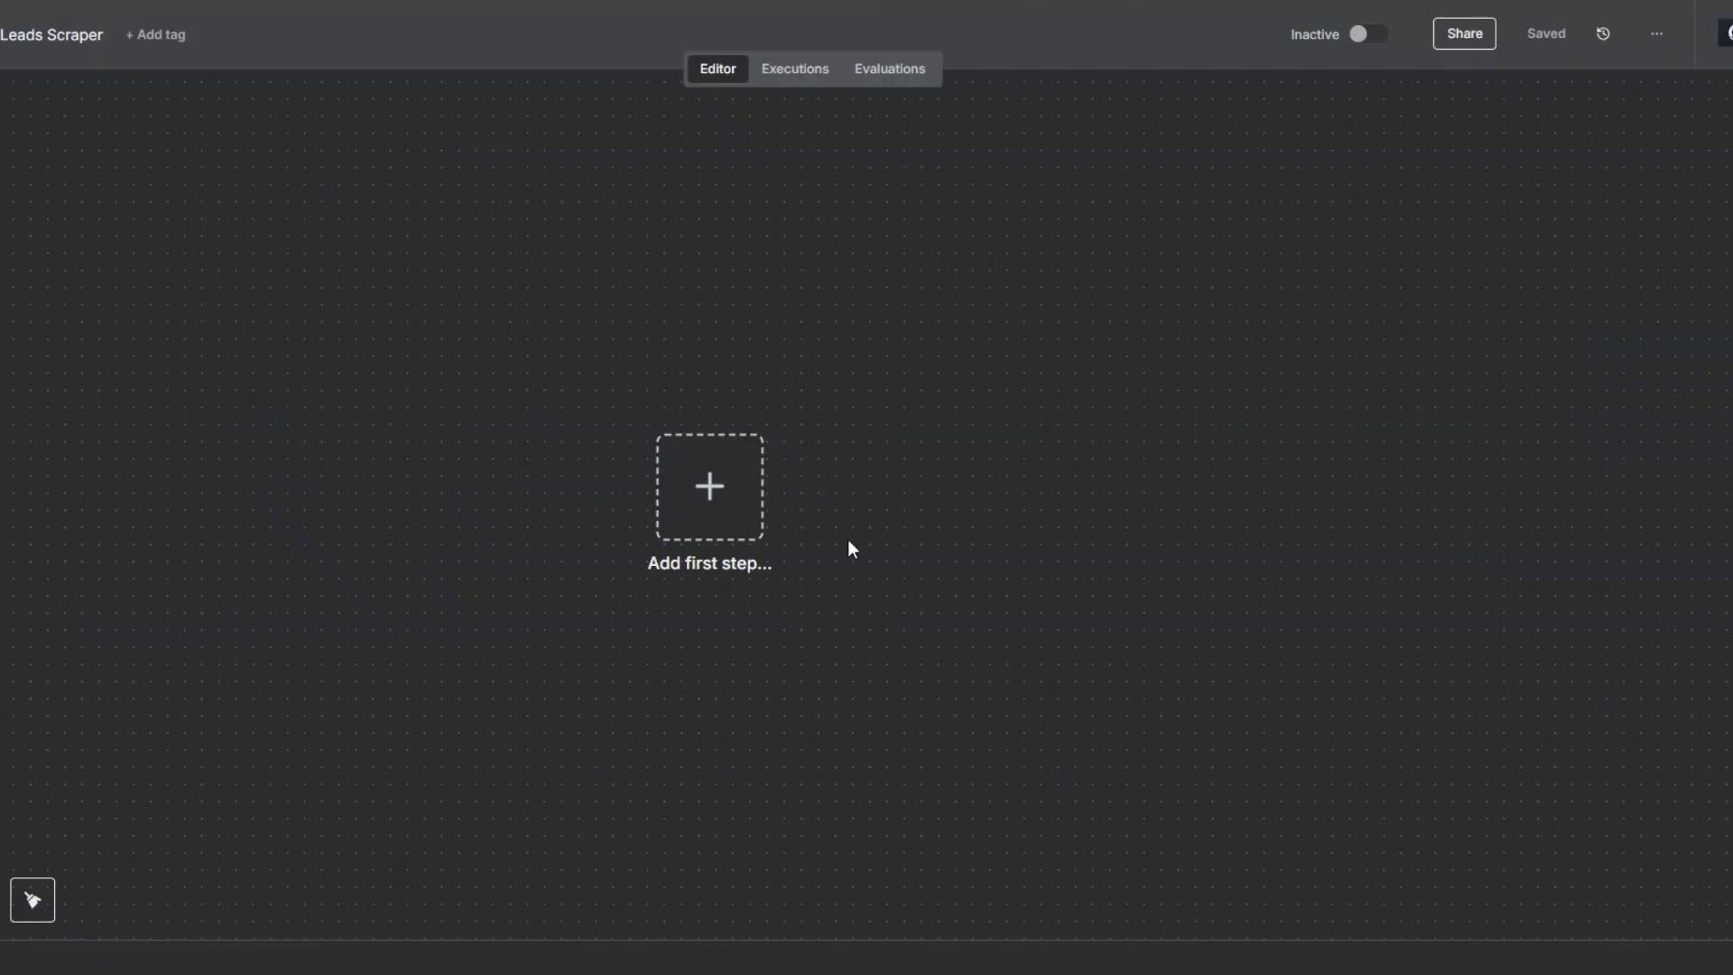
- In n8n, add an On form submission trigger as the first step of the Apollo Leads Scraper workflow
left_click_drag(716, 521, 625, 519)
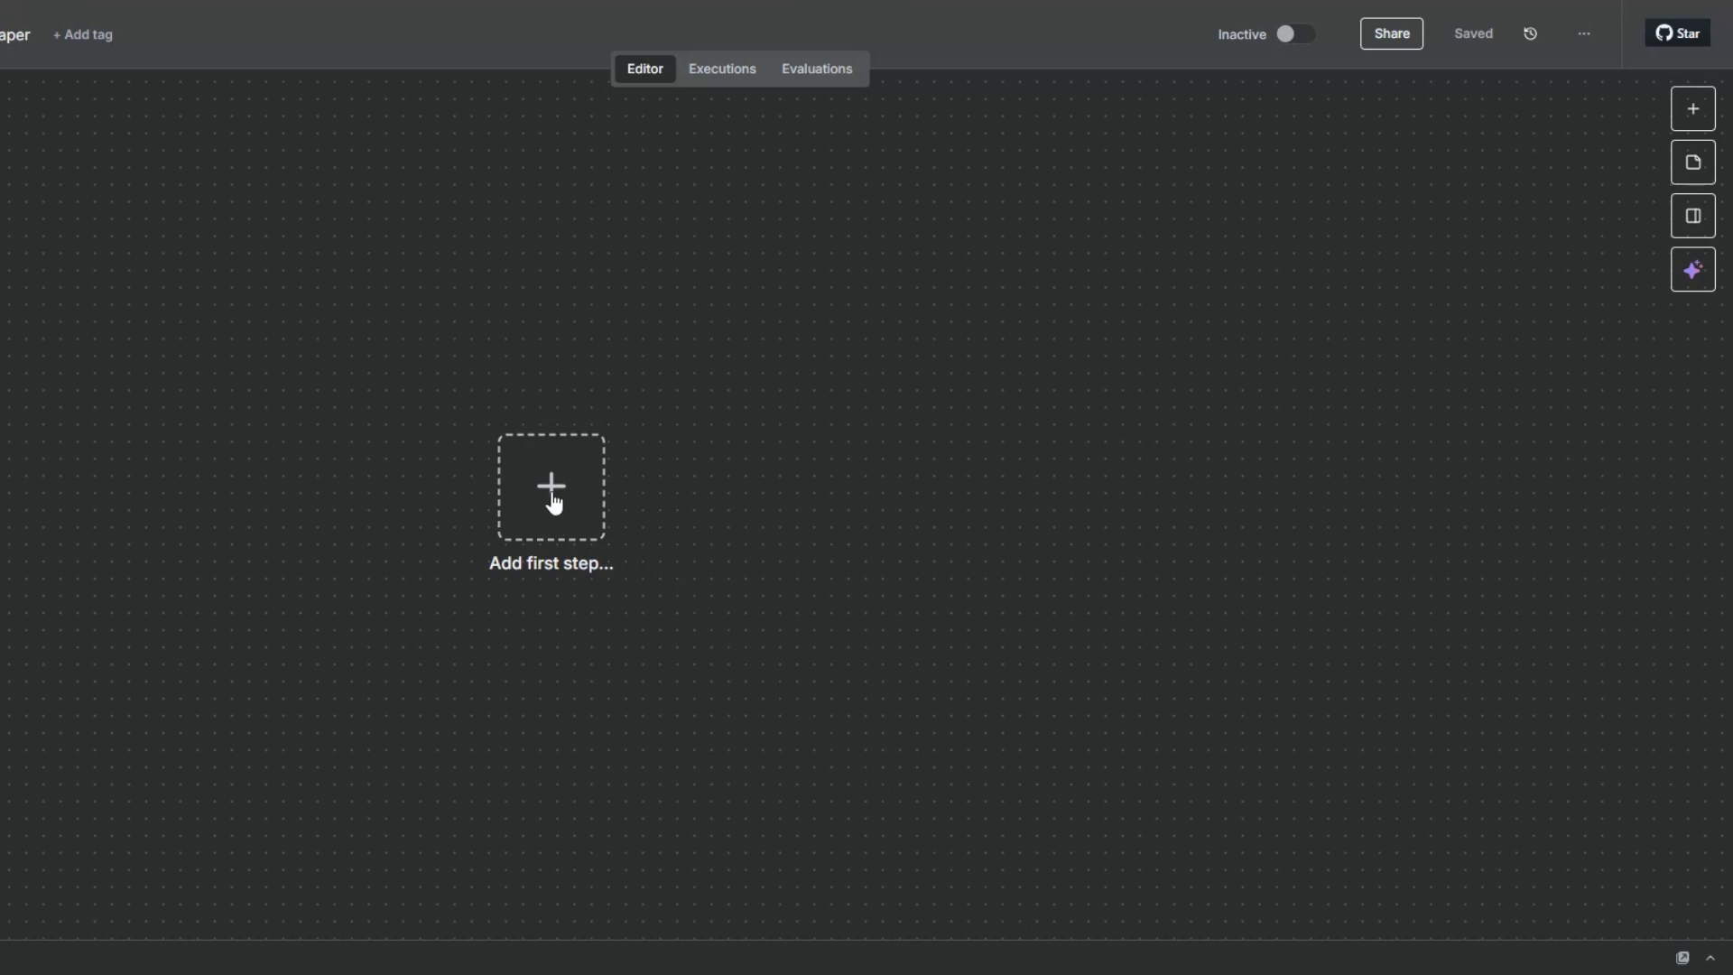
left_click(546, 540)
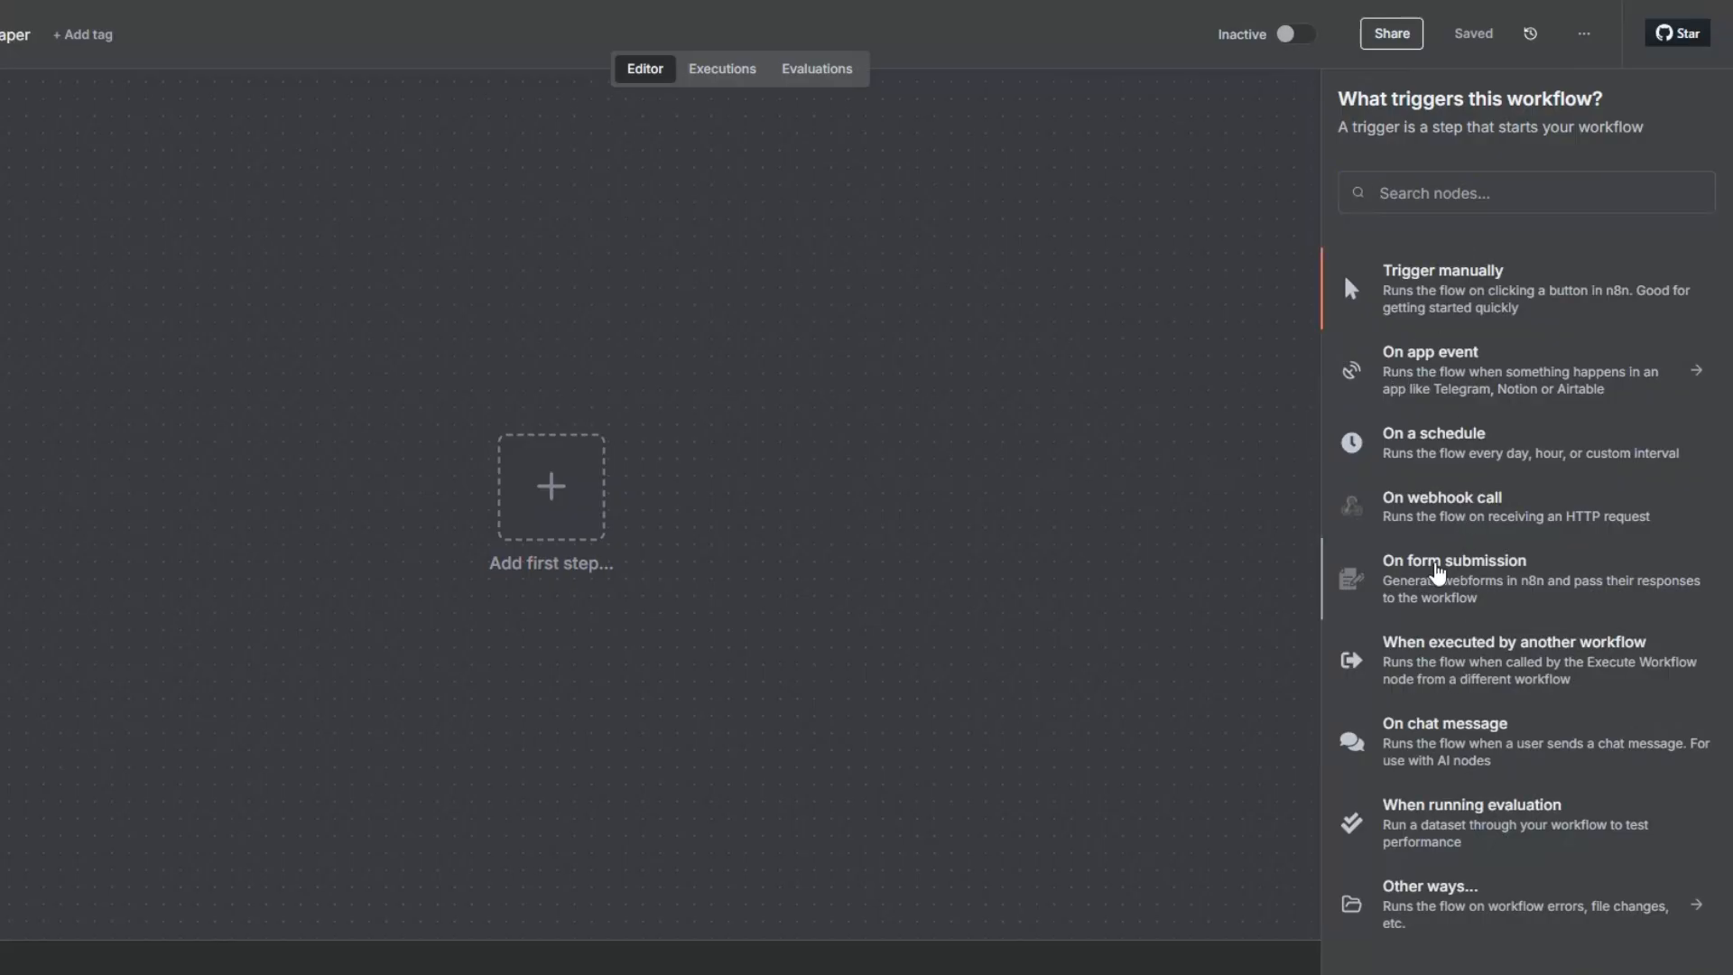
left_click(1462, 575)
left_click(566, 397)
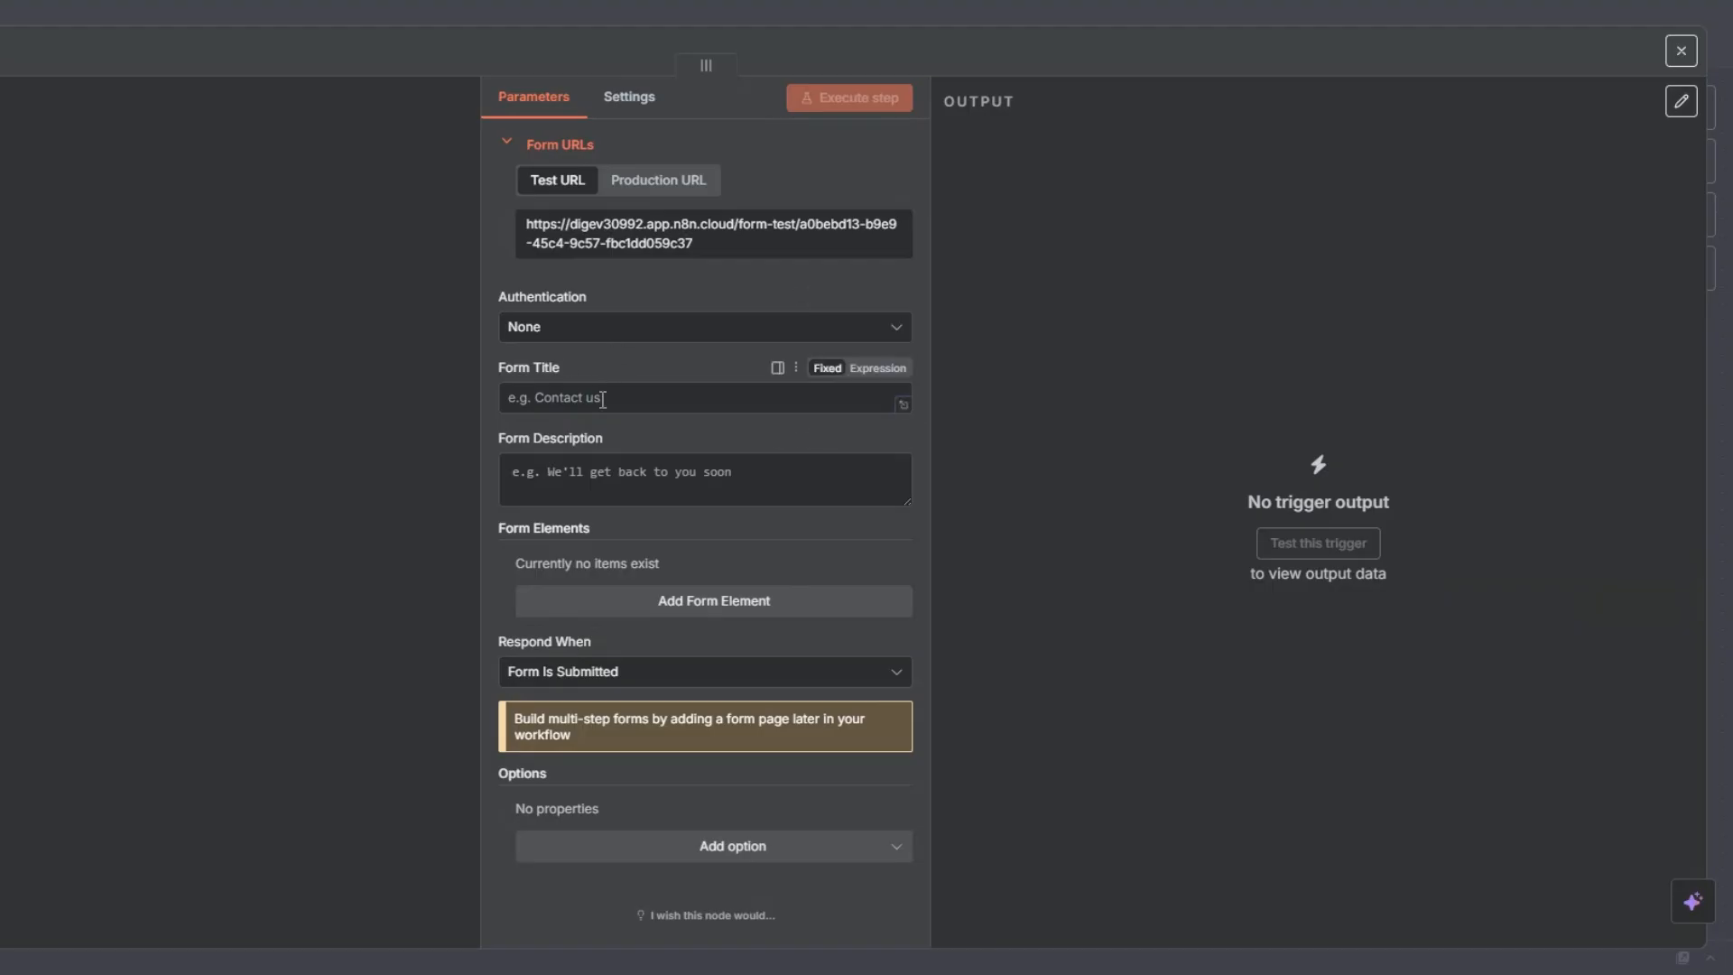
left_click(598, 462)
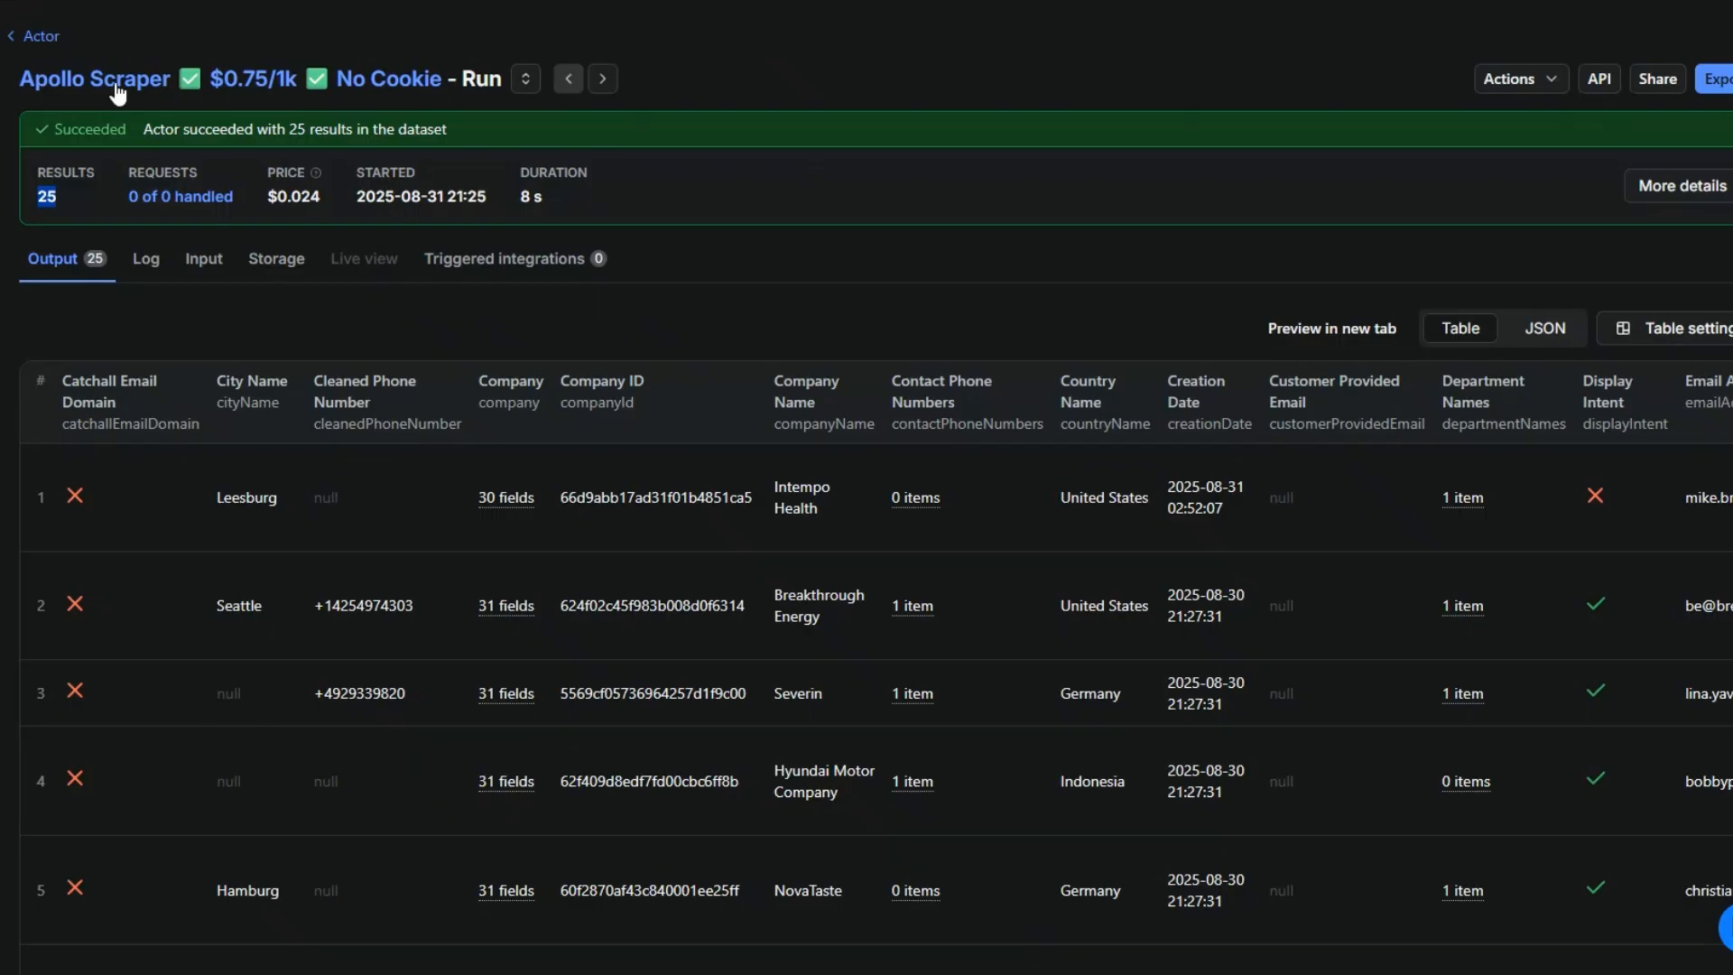
- Switch to Apify and return from the finished run to the Apollo Scraper Actor's Search URL input
left_click(118, 79)
left_click(362, 367)
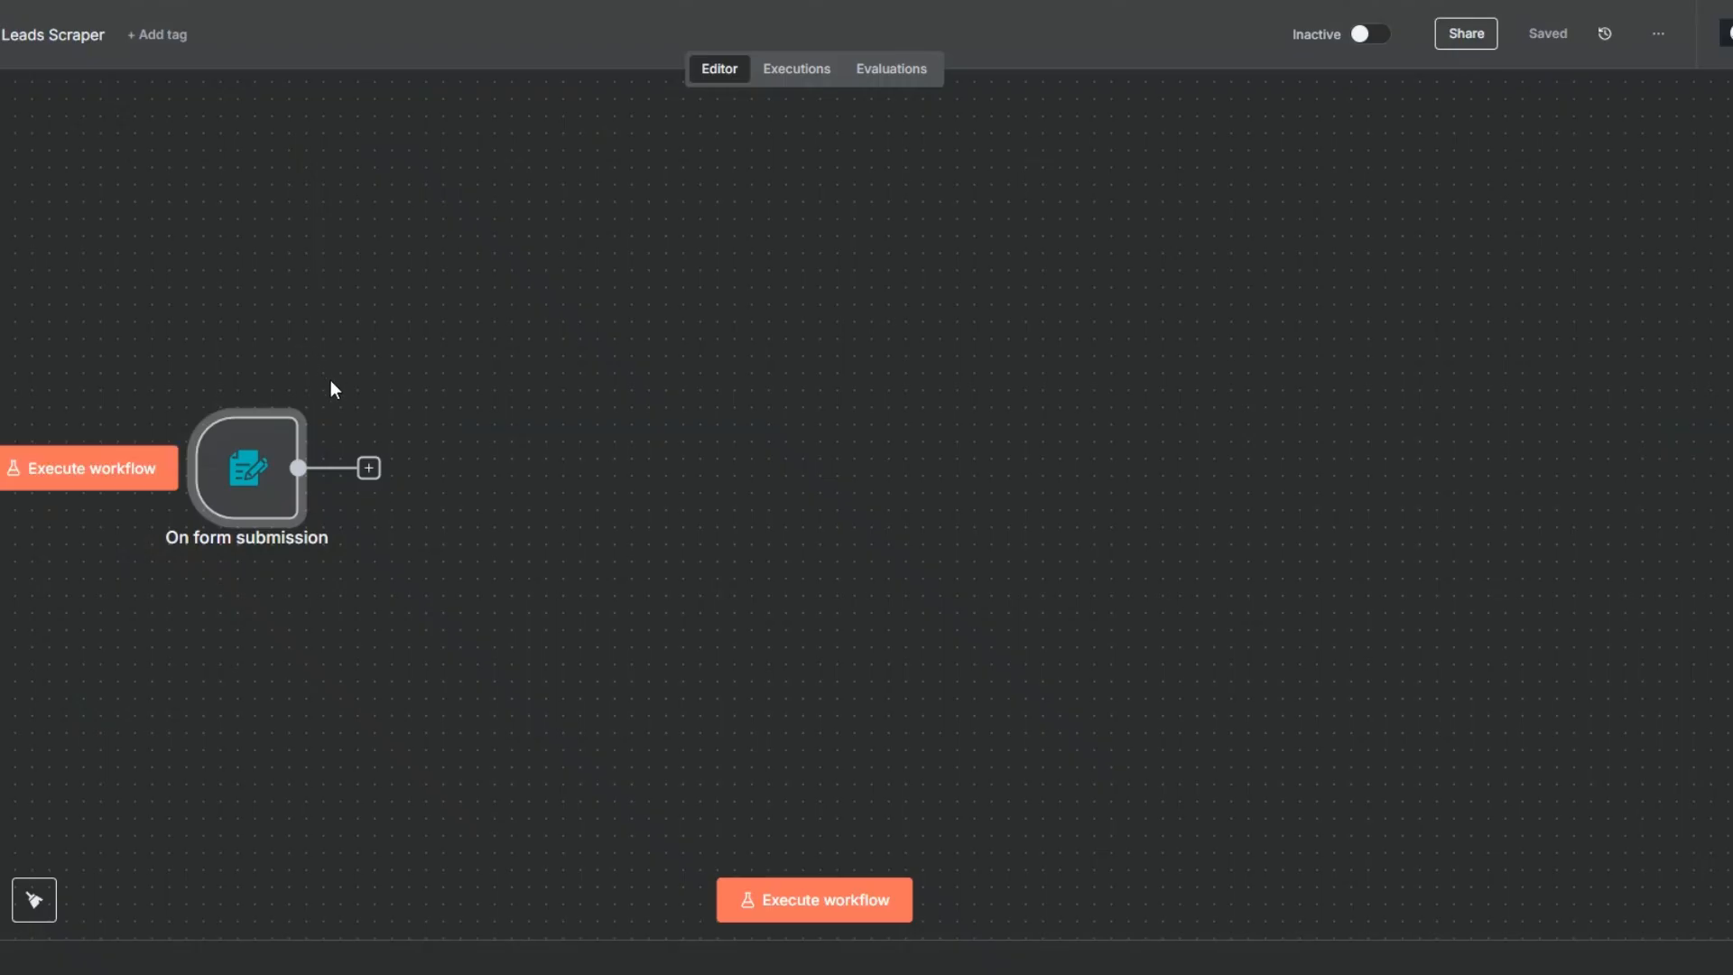
- In n8n, open the form submission trigger, set its title to "Lead Generation Form." and check the description and field name
right_click(256, 472)
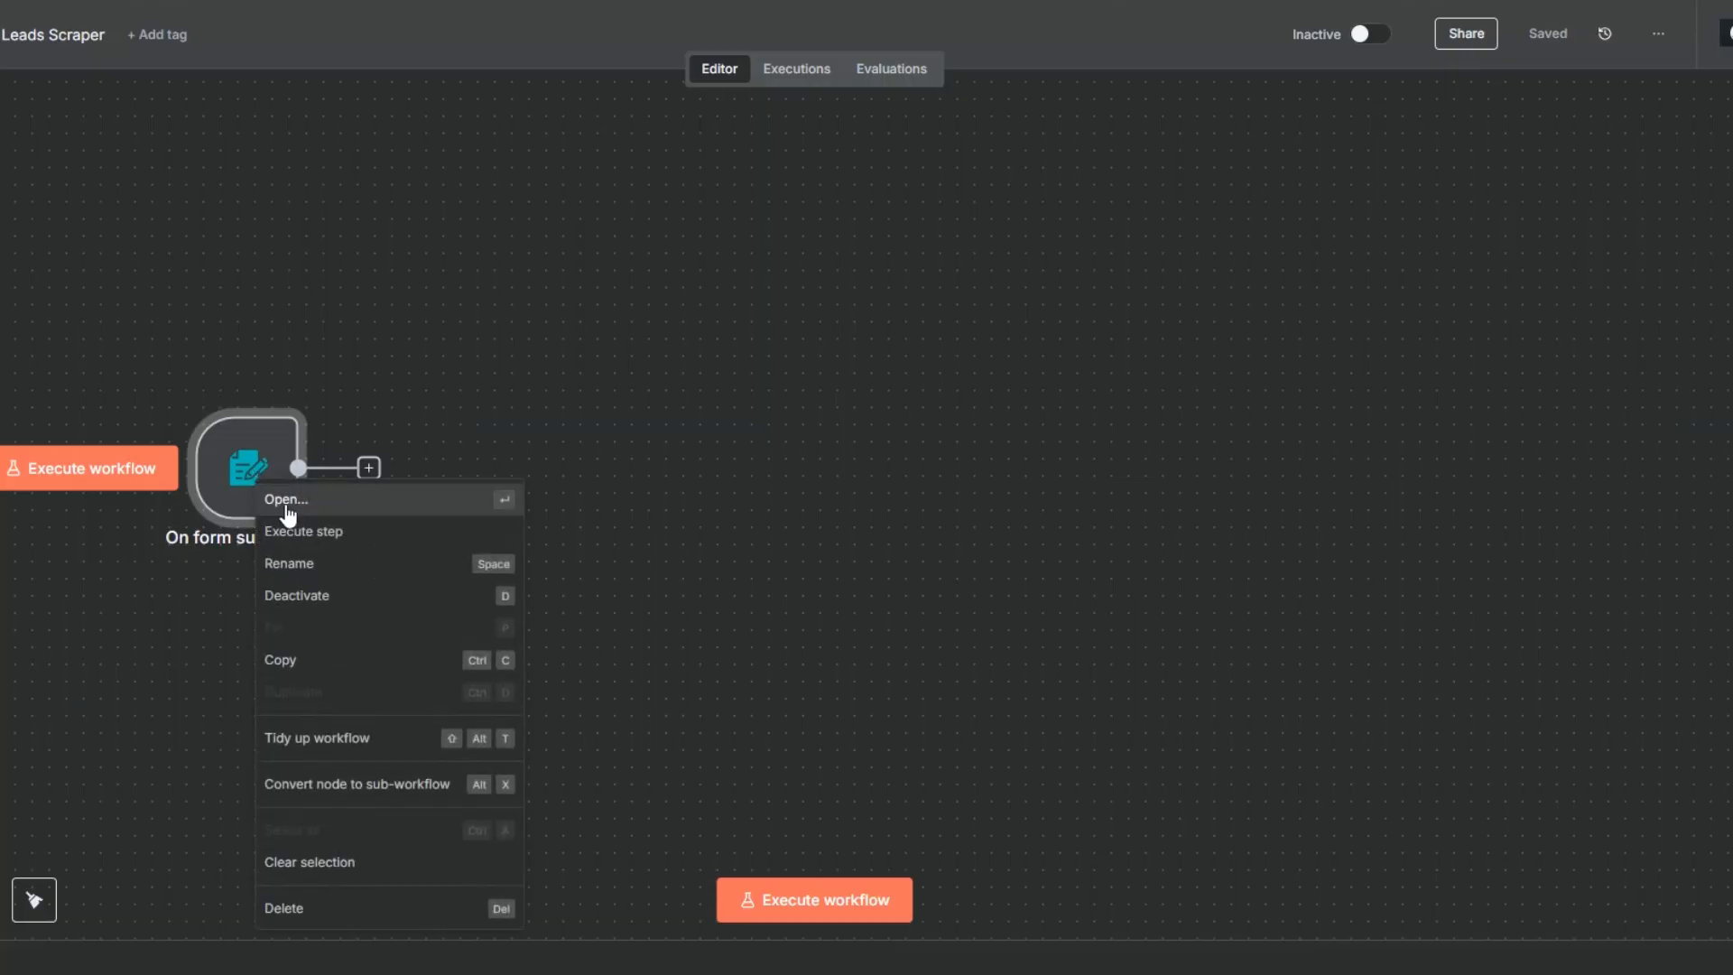
left_click(282, 502)
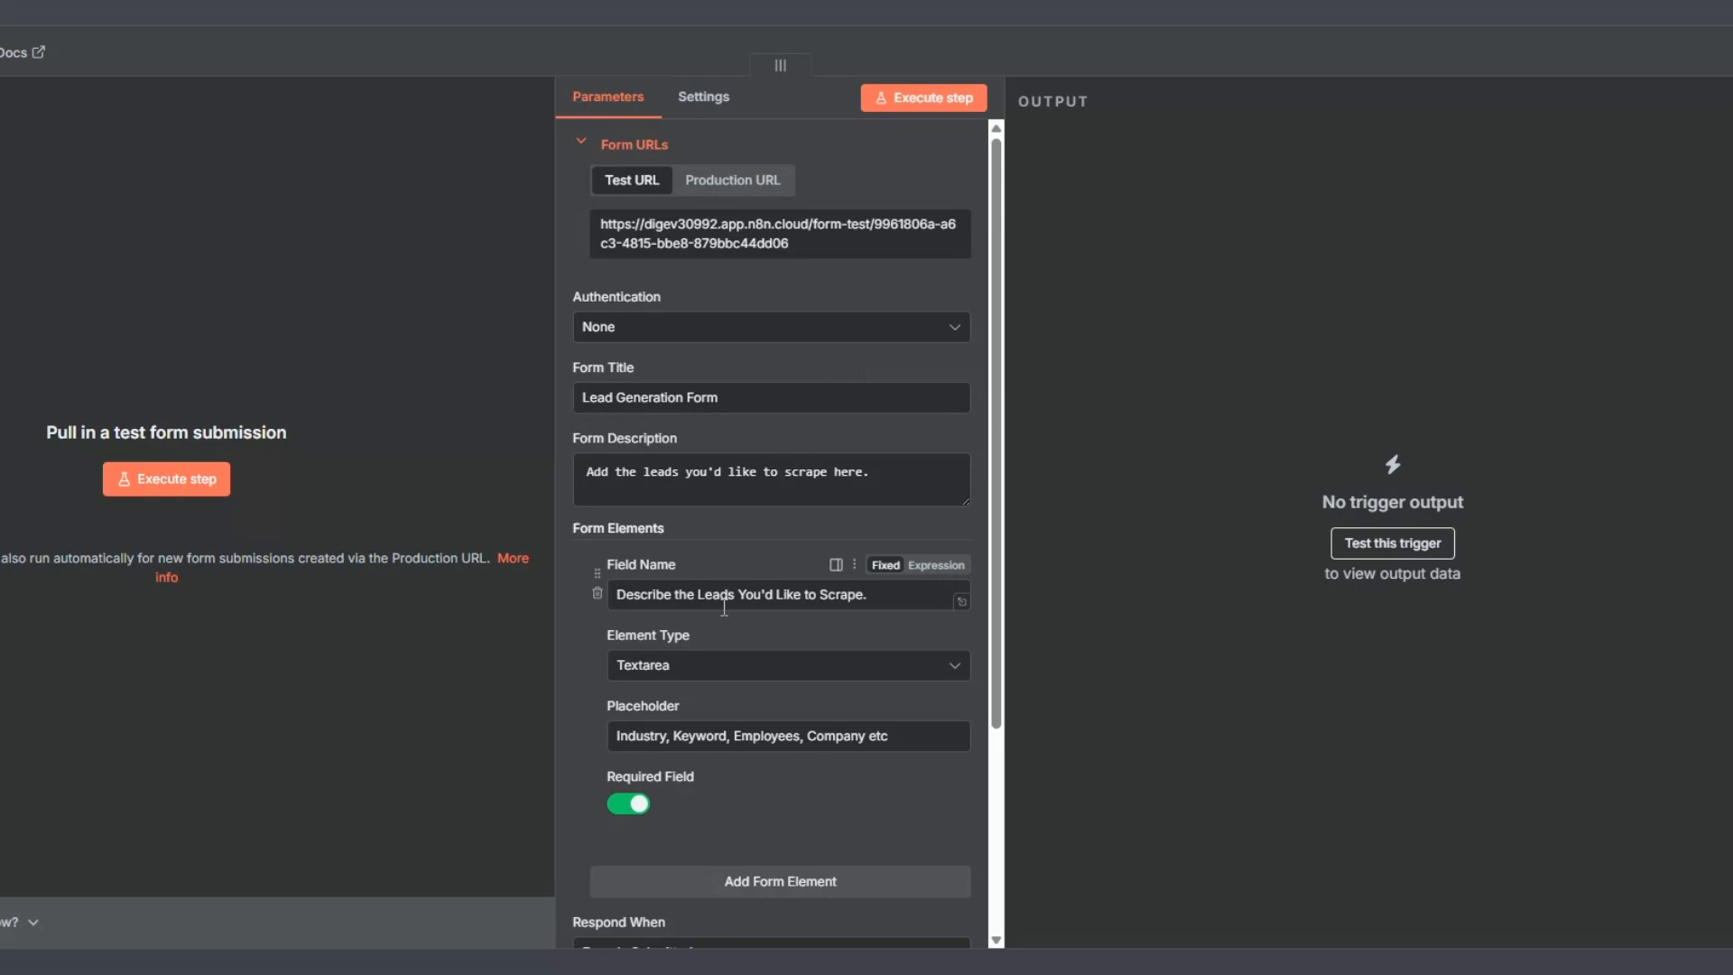
left_click(729, 394)
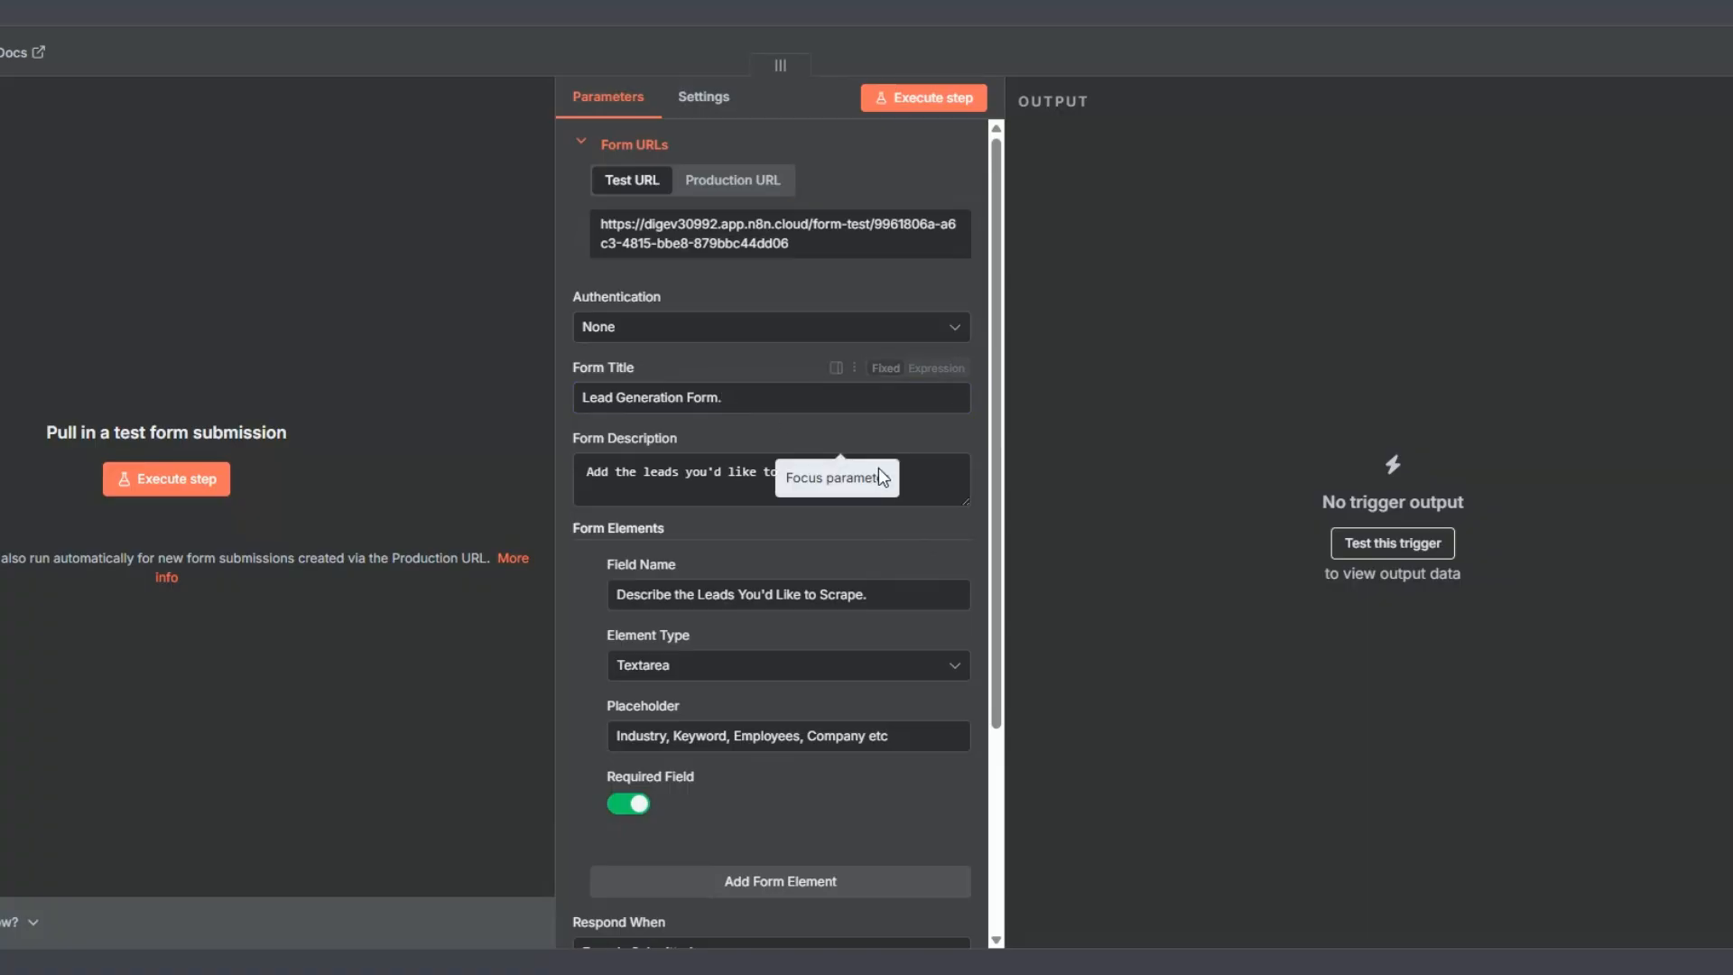
left_click(920, 468)
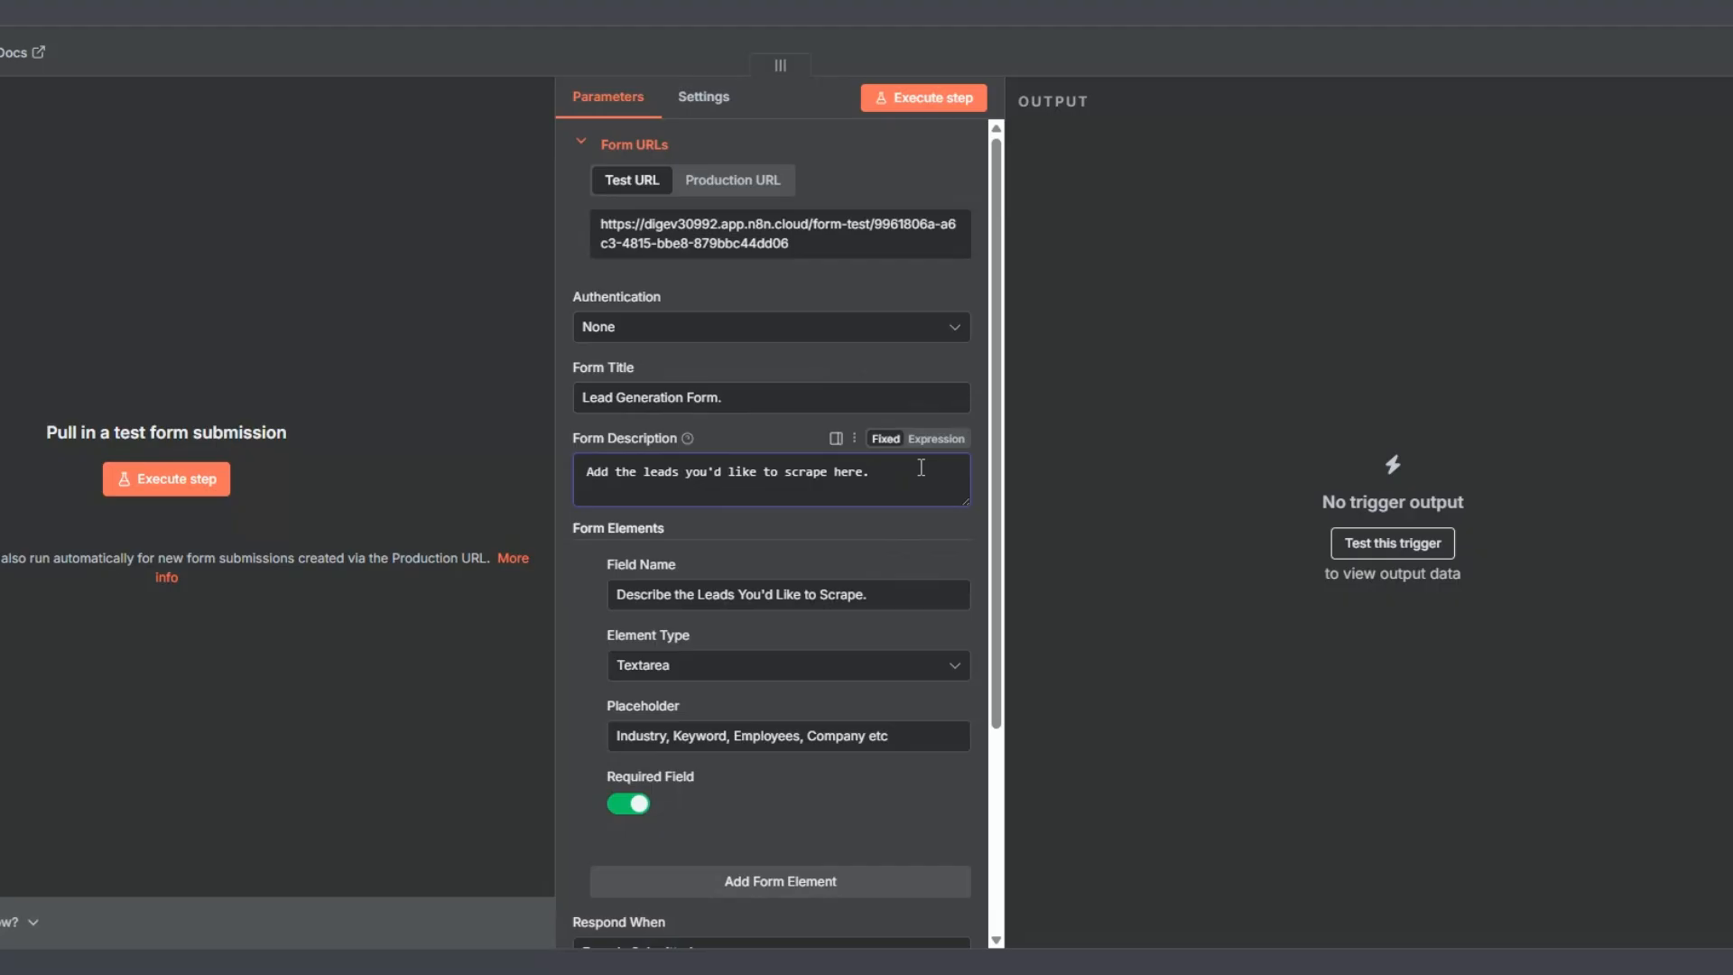
left_click(876, 596)
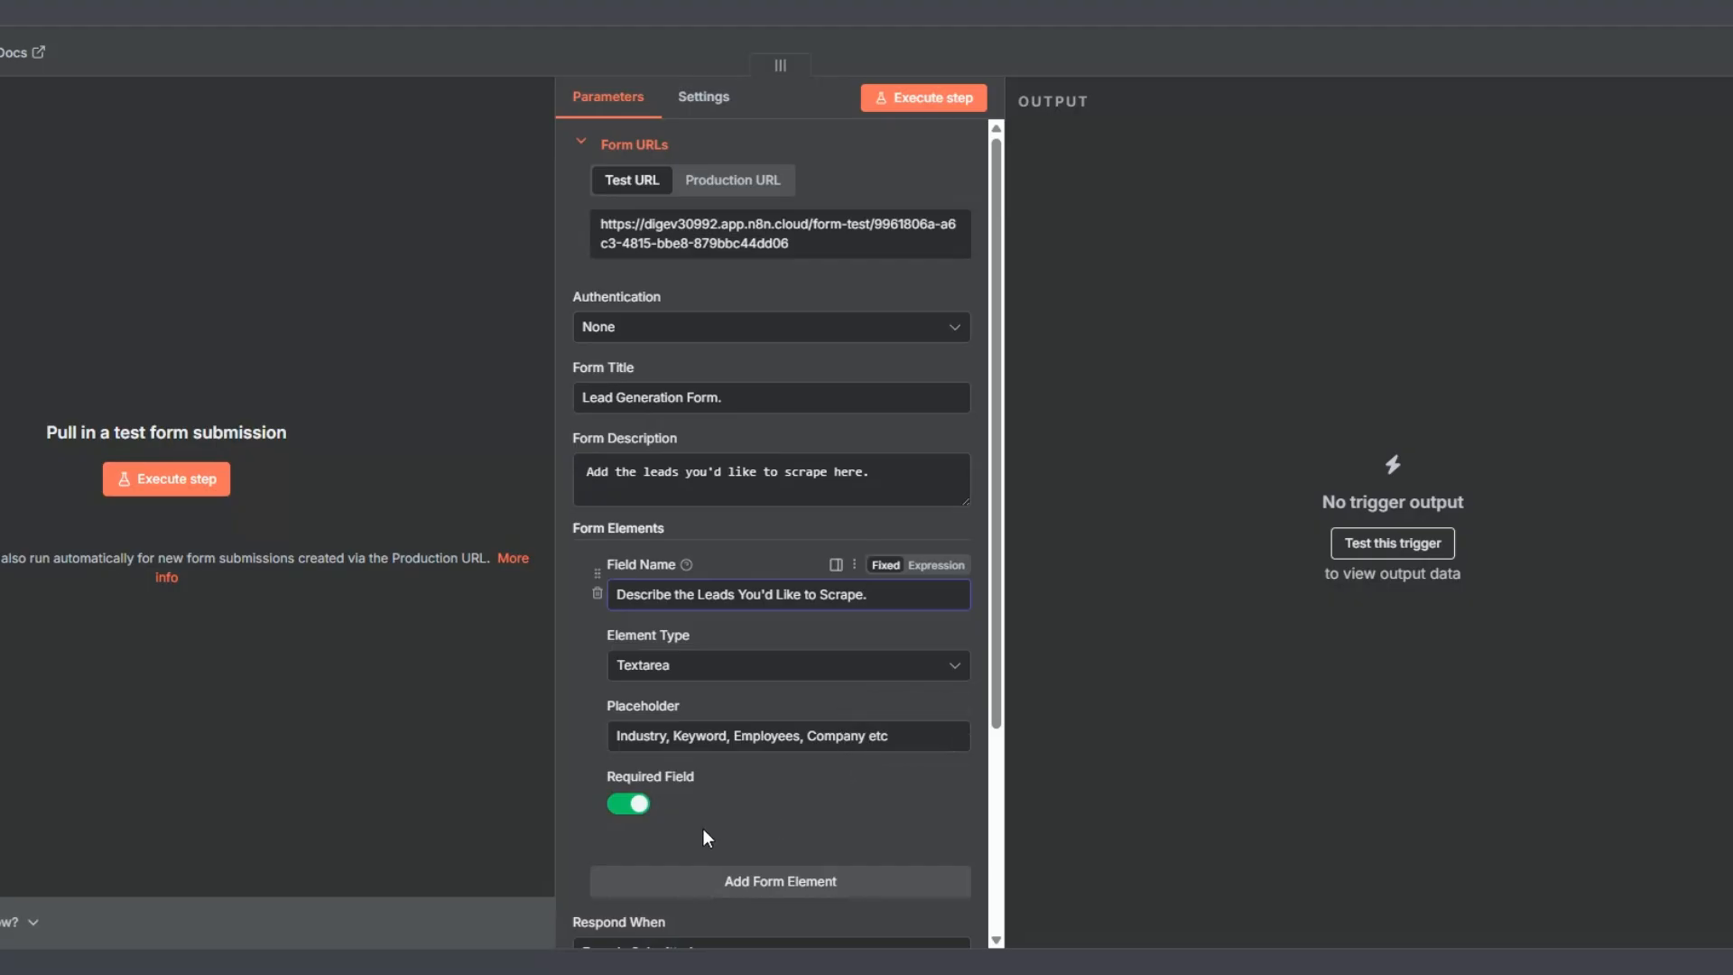
left_click(733, 923)
- Execute the trigger and submit its form with "id like to scrape marketing agencies in the United States. Scrape the founder of the agencies with over 30 employees"
left_click(166, 479)
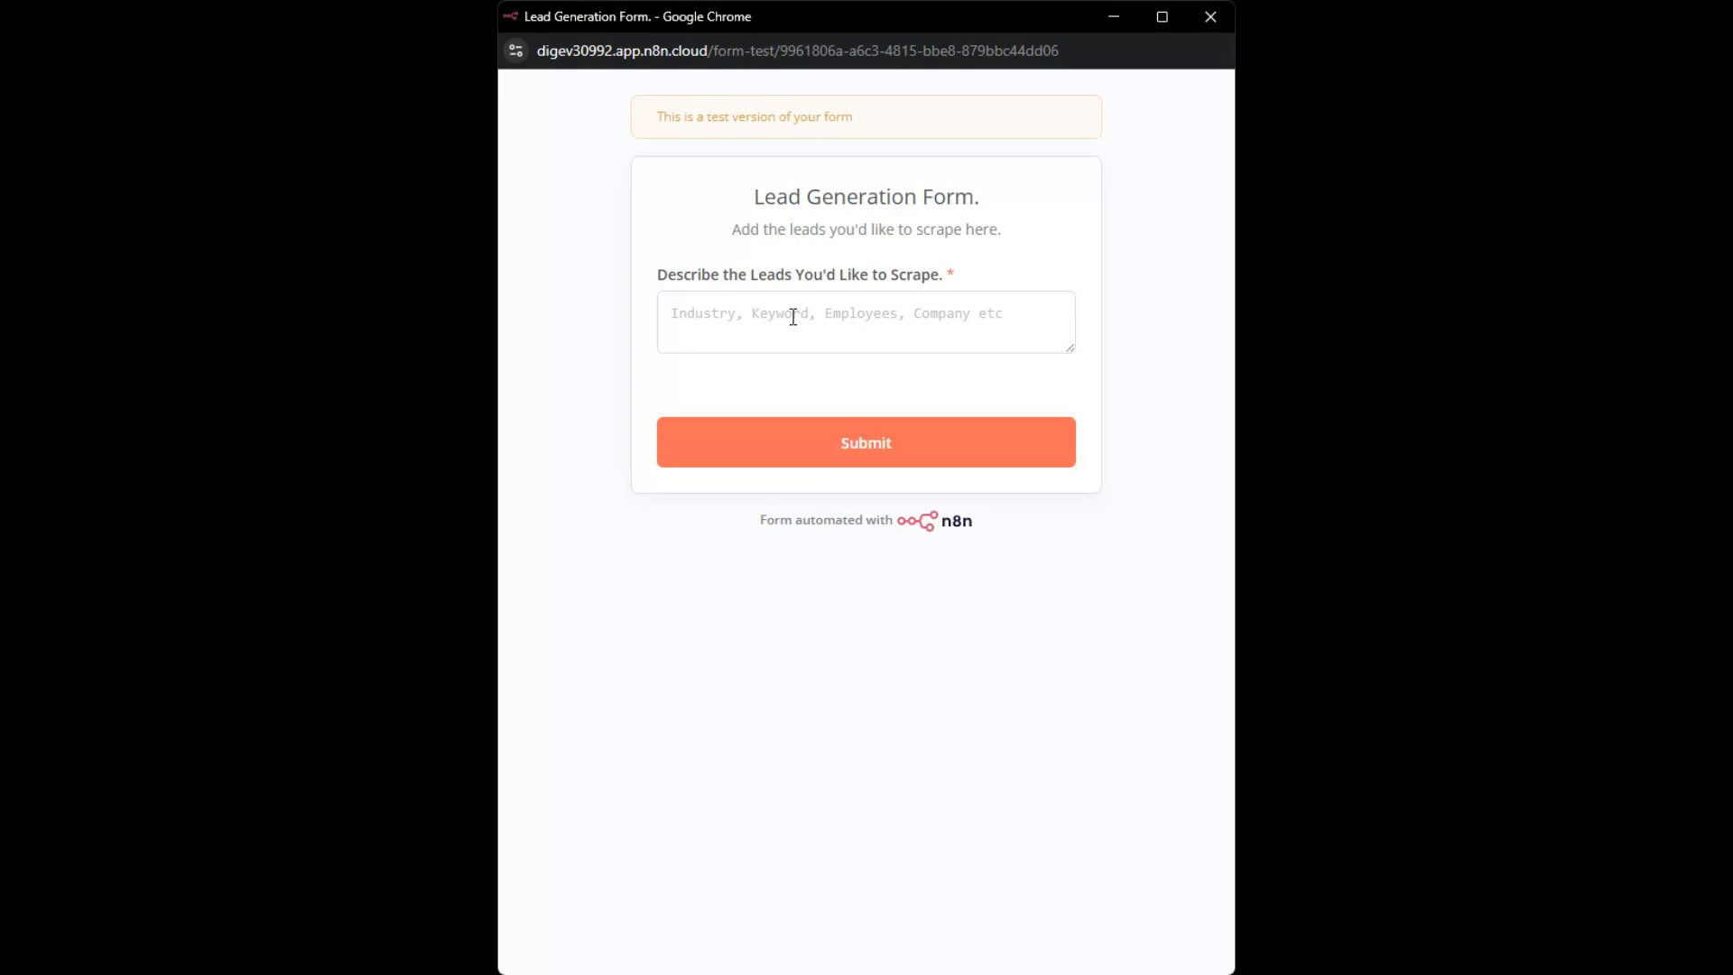
left_click(793, 316)
type("id like to scrape marketing agencies in the United States. Scrape the founder of the agencies with over 30 employees")
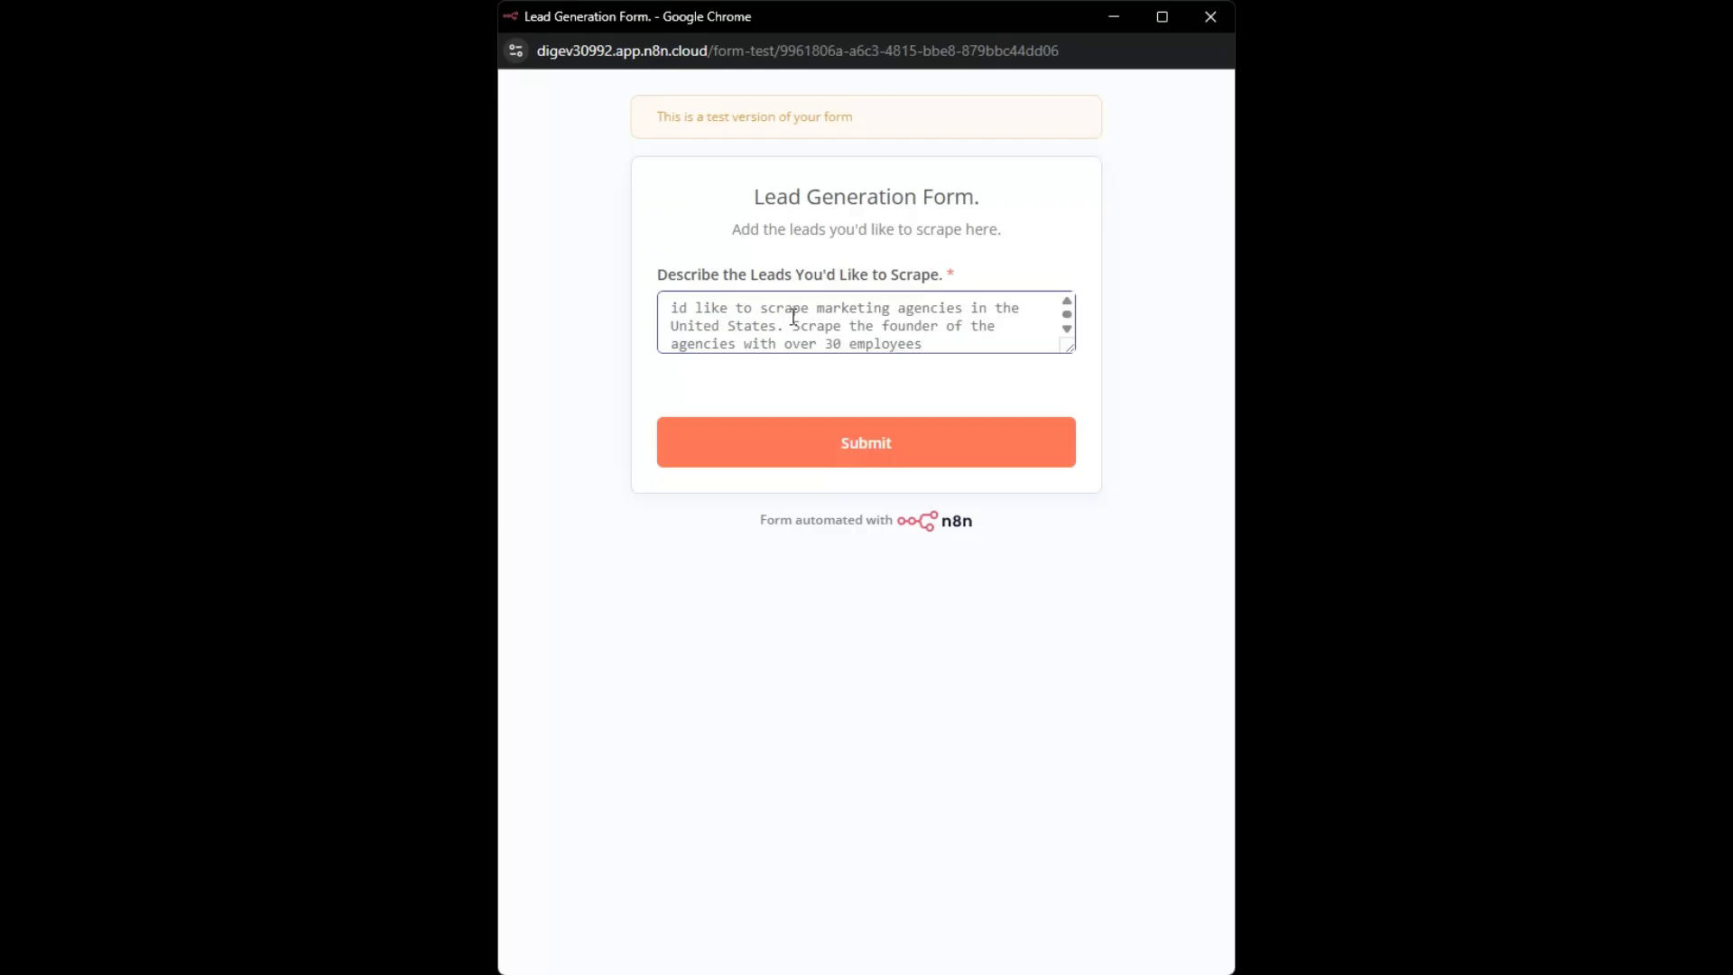
left_click(848, 457)
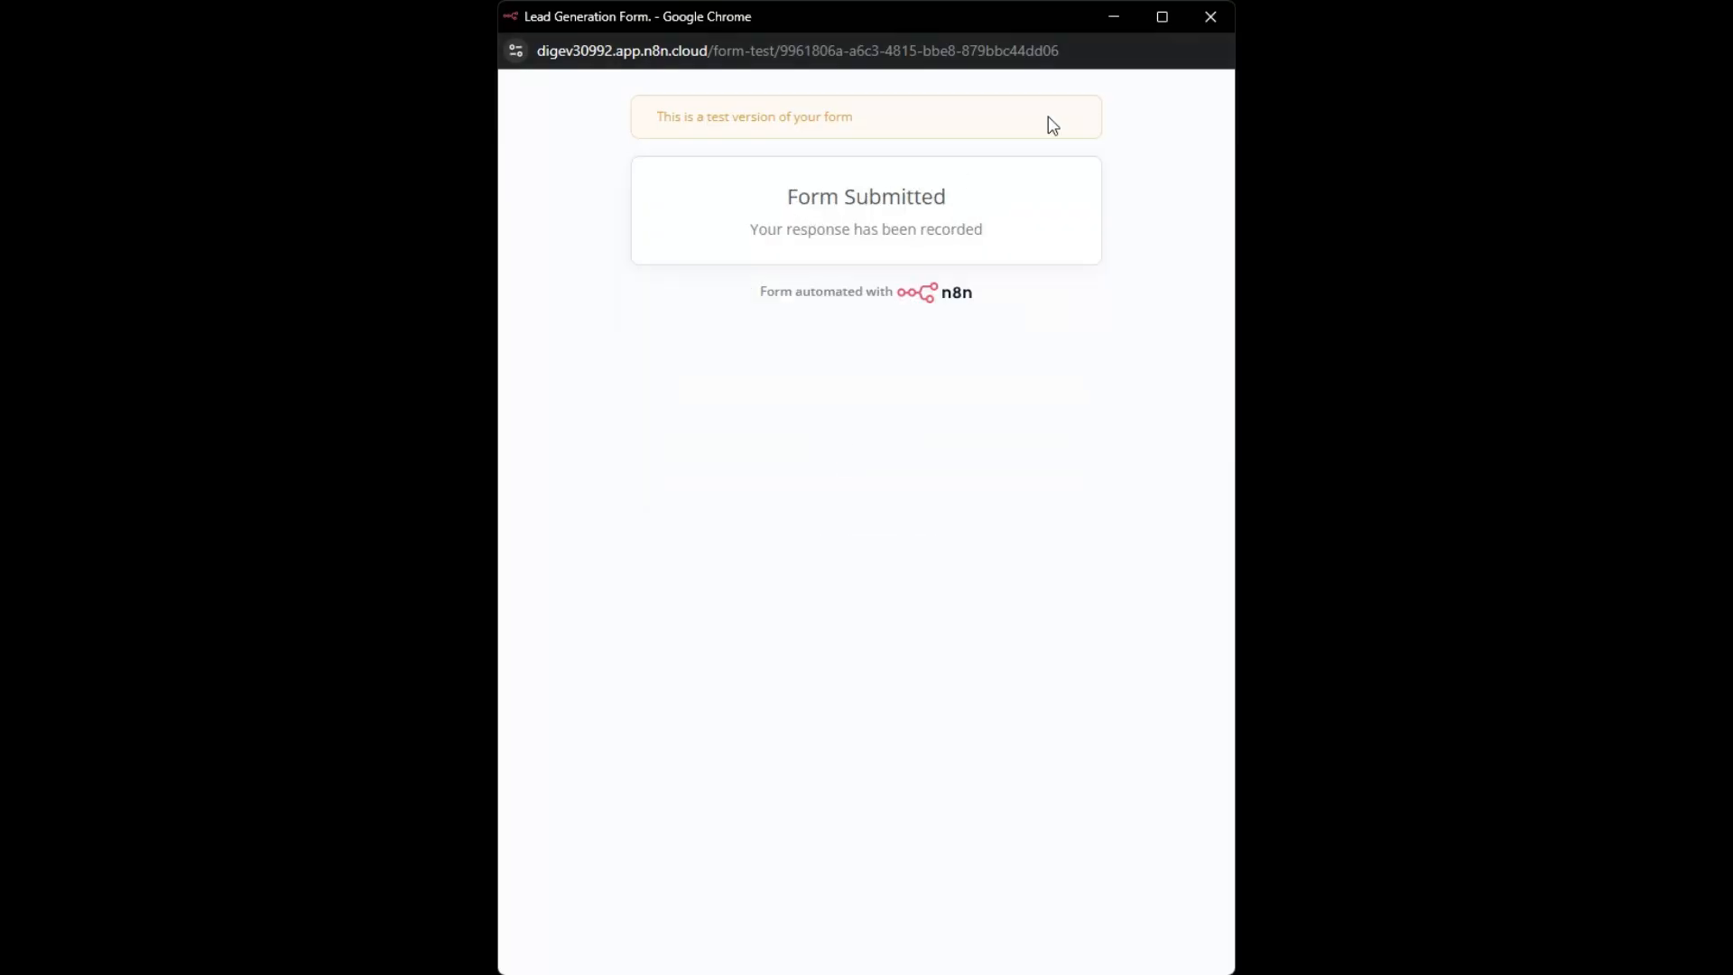
left_click(1210, 17)
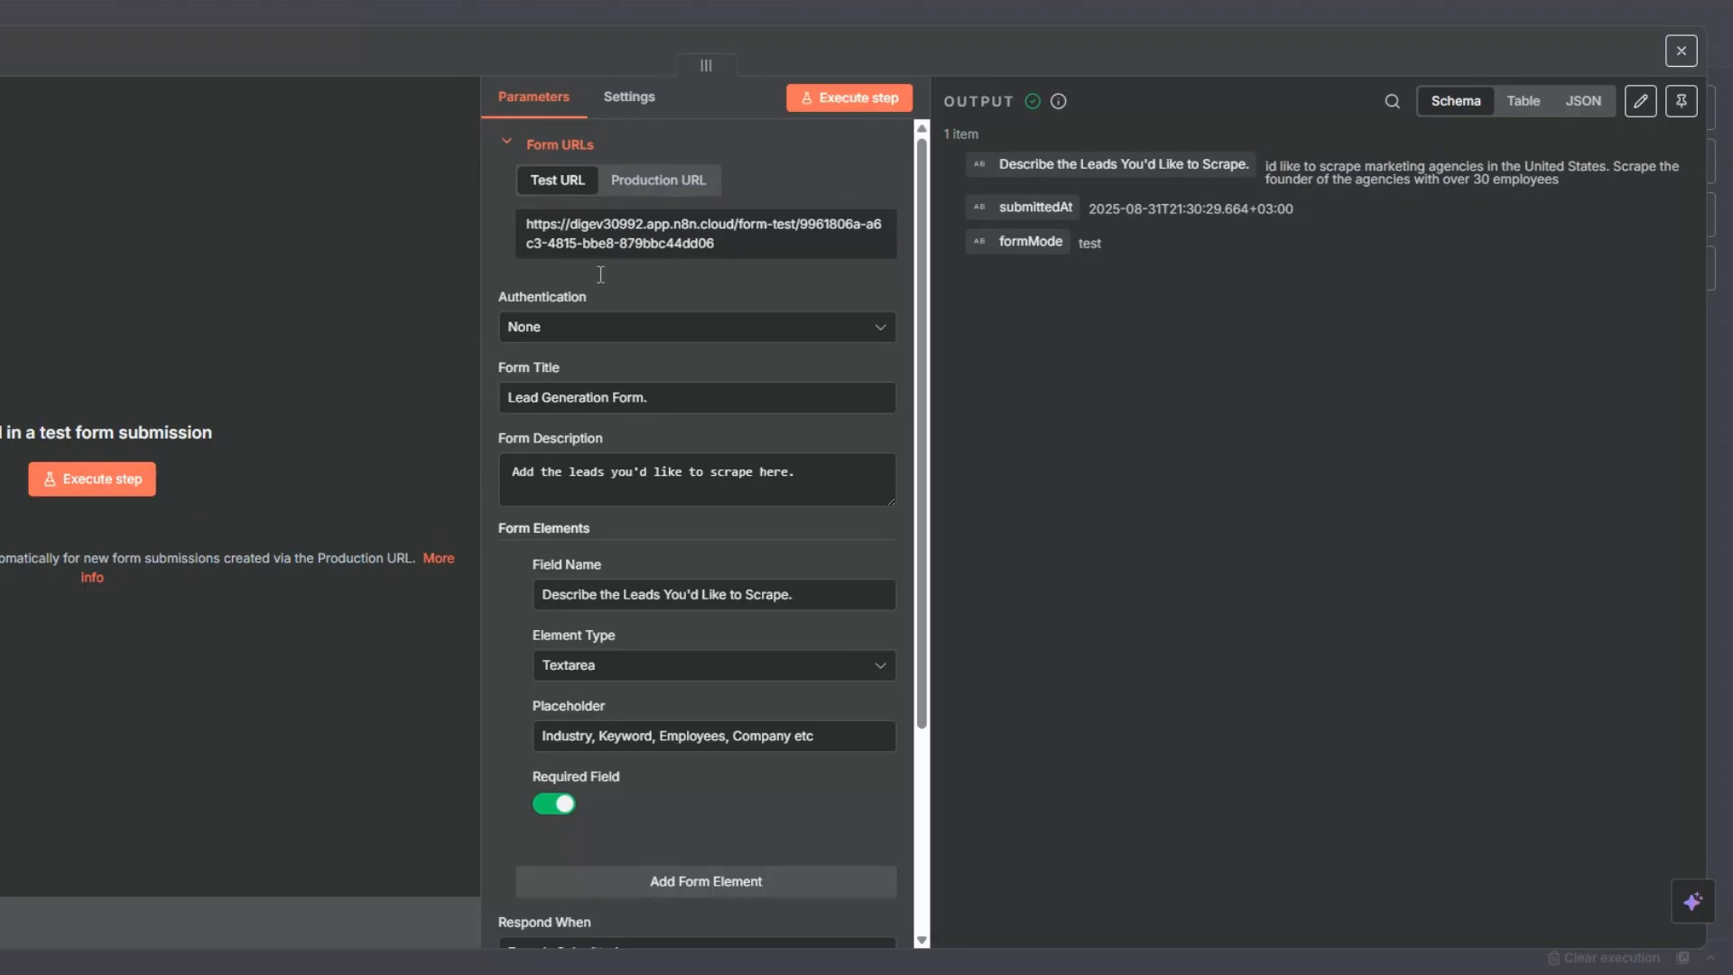
- Close the trigger's settings and pin the form submission node's output data on the canvas
key("Escape")
right_click(174, 503)
left_click(225, 659)
left_click_drag(145, 430, 20, 430)
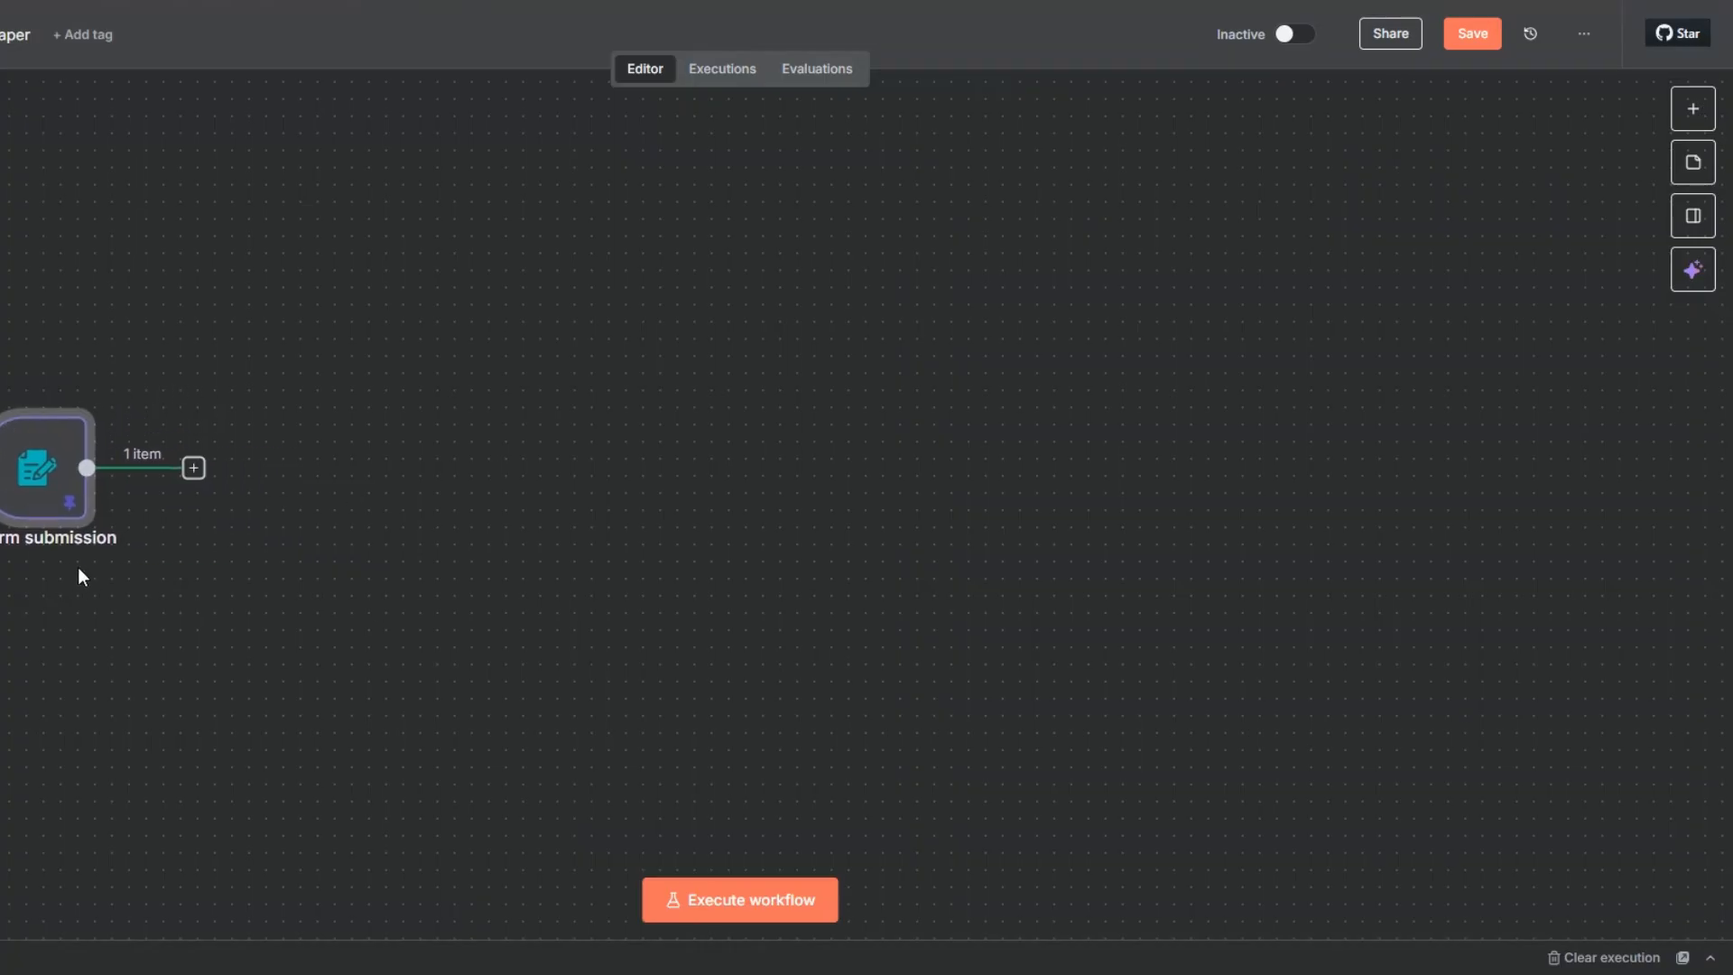
- Add a Wait node after the form submission trigger and close its settings with the default time interval
left_click(193, 471)
type("wai")
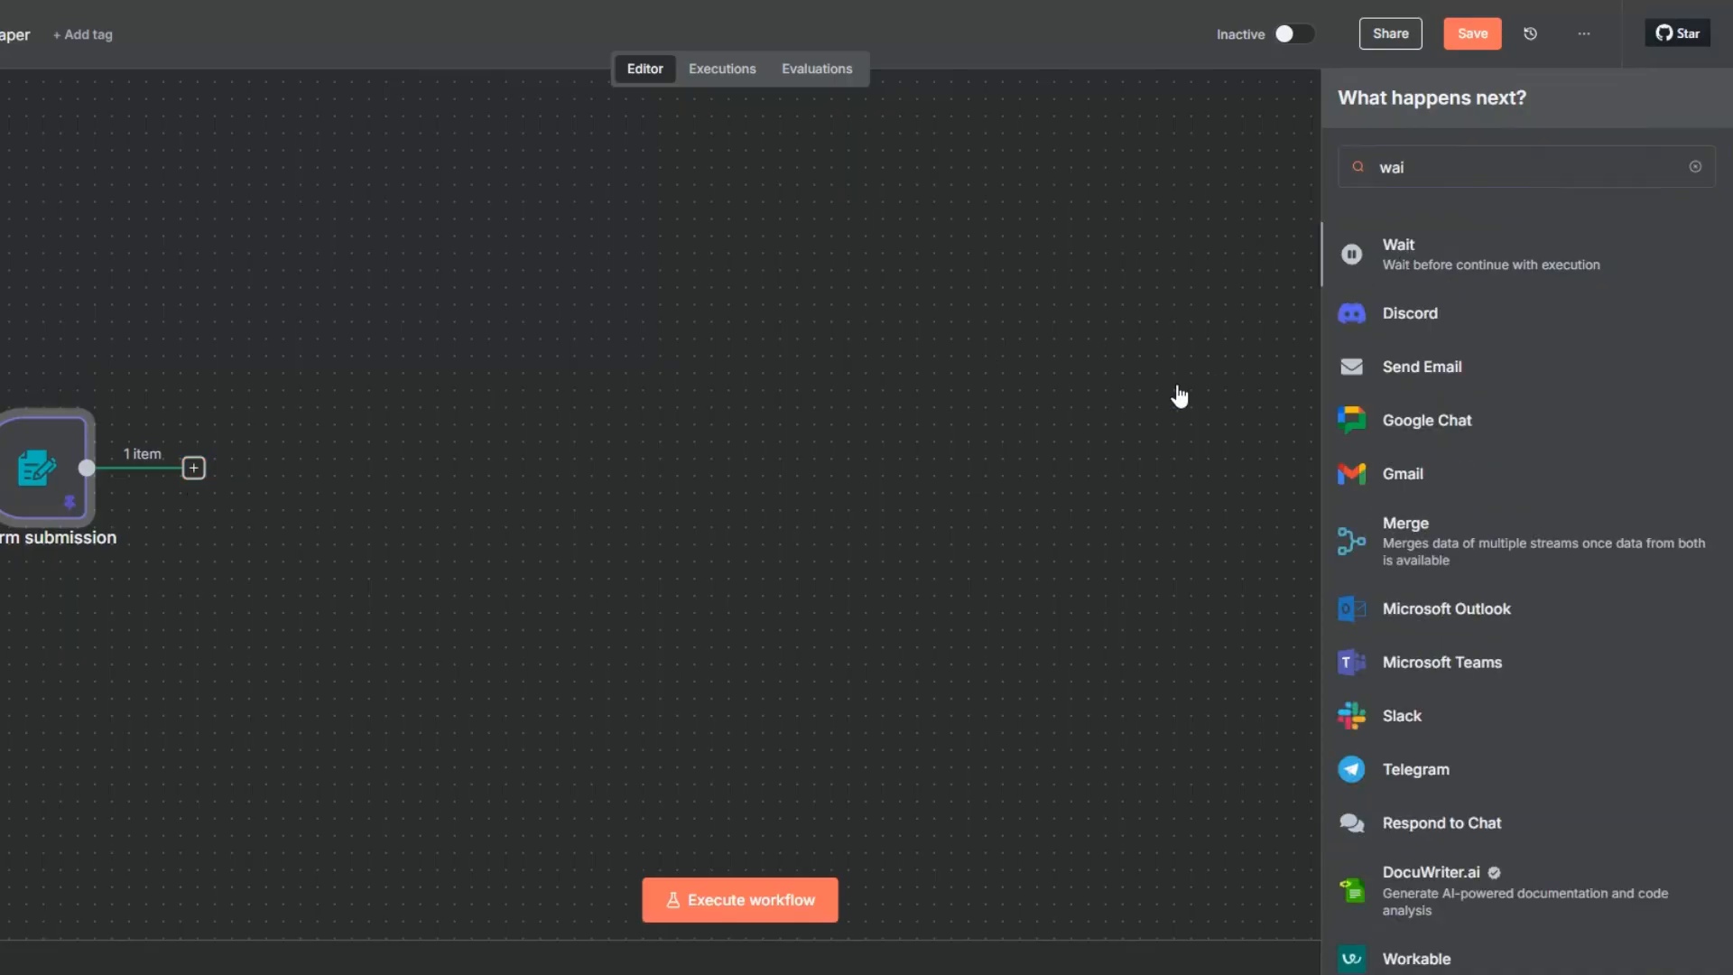
key("Return")
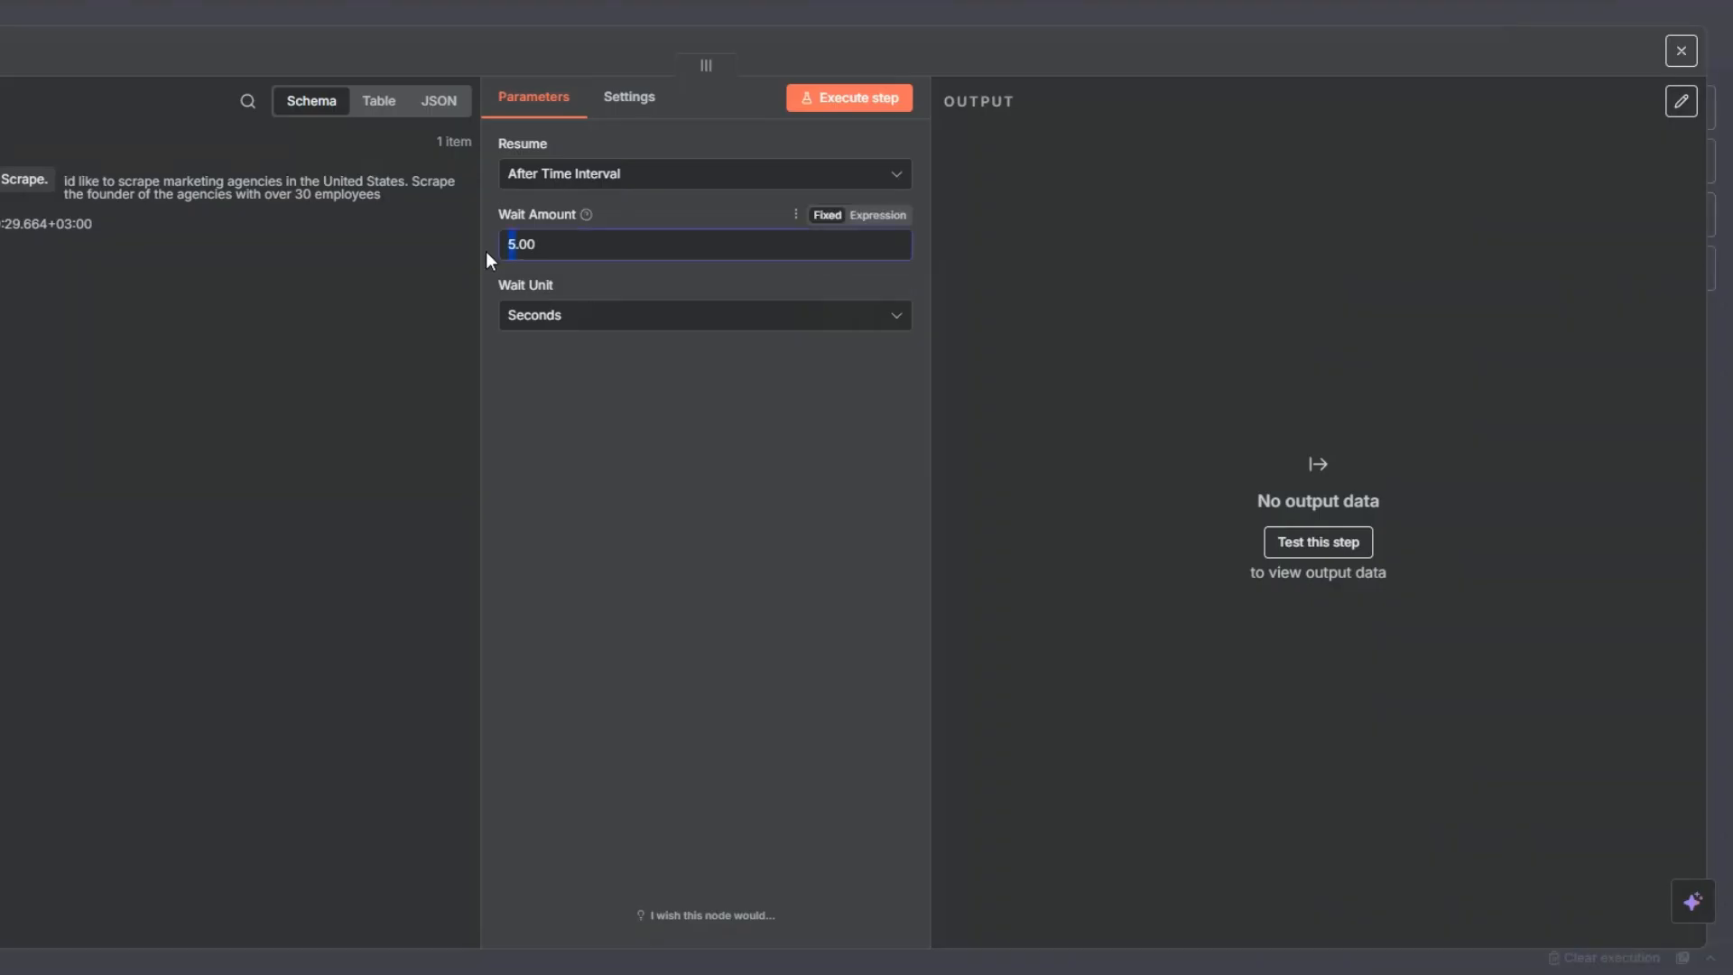
key("Escape")
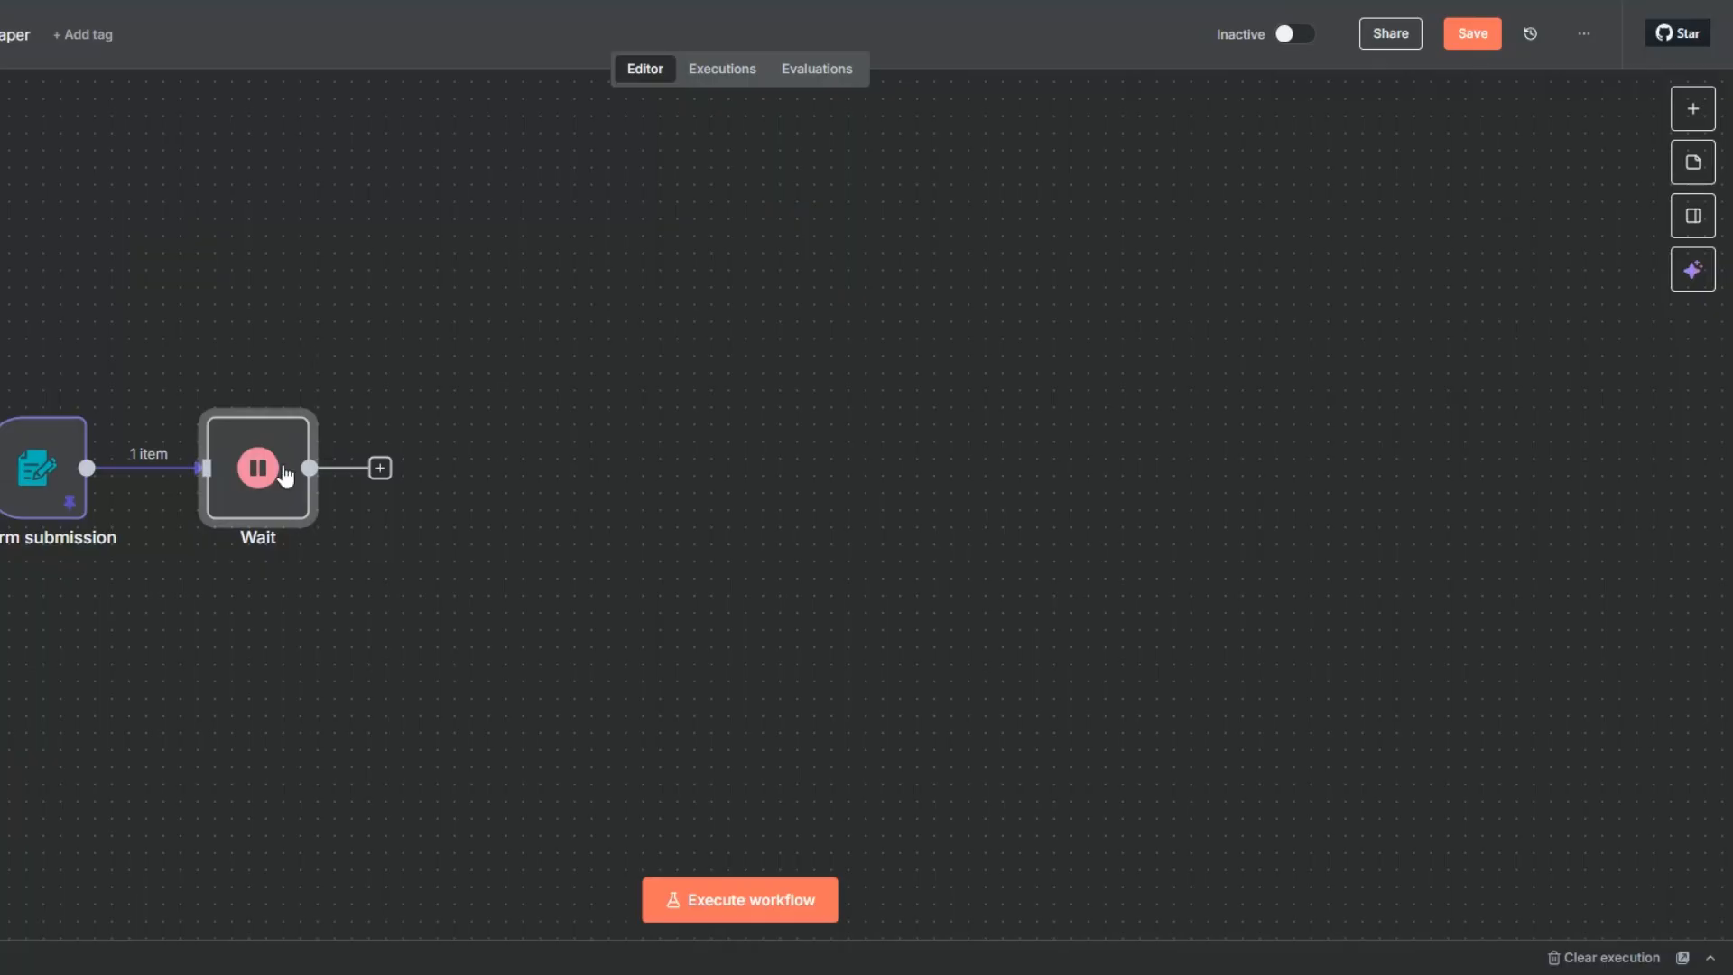
- Rename the Wait node as "Wait 5 Seconds"
key("F2")
left_click(629, 466)
type("5 Seconds")
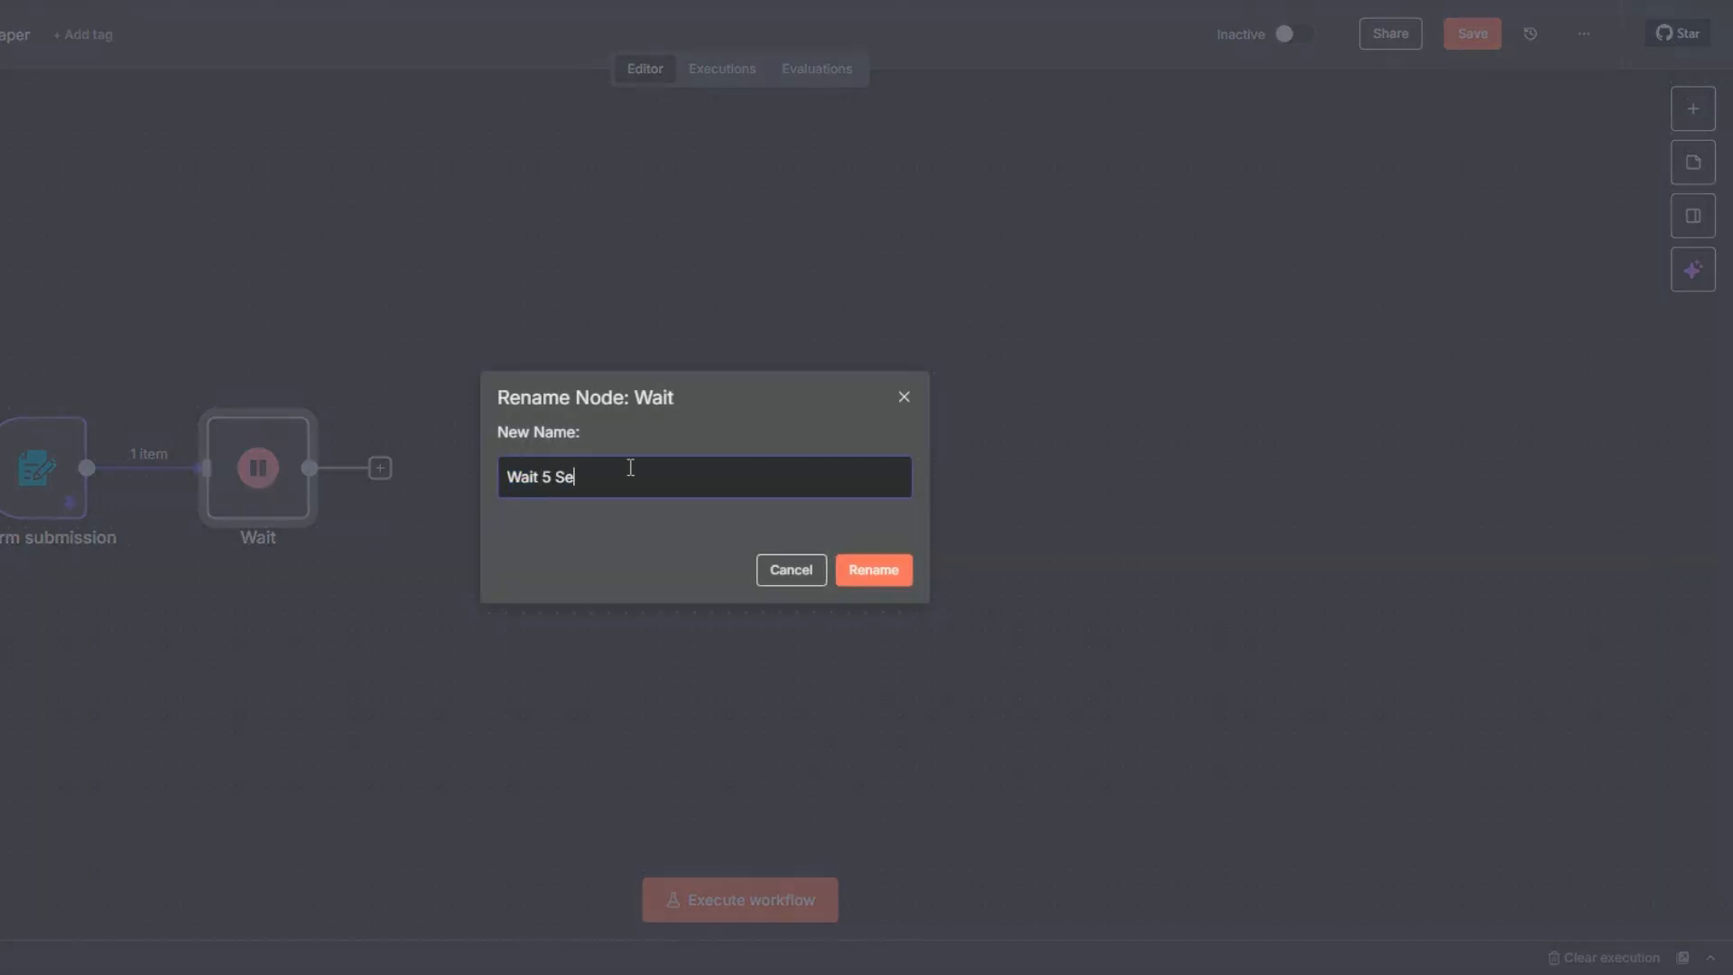
left_click(843, 580)
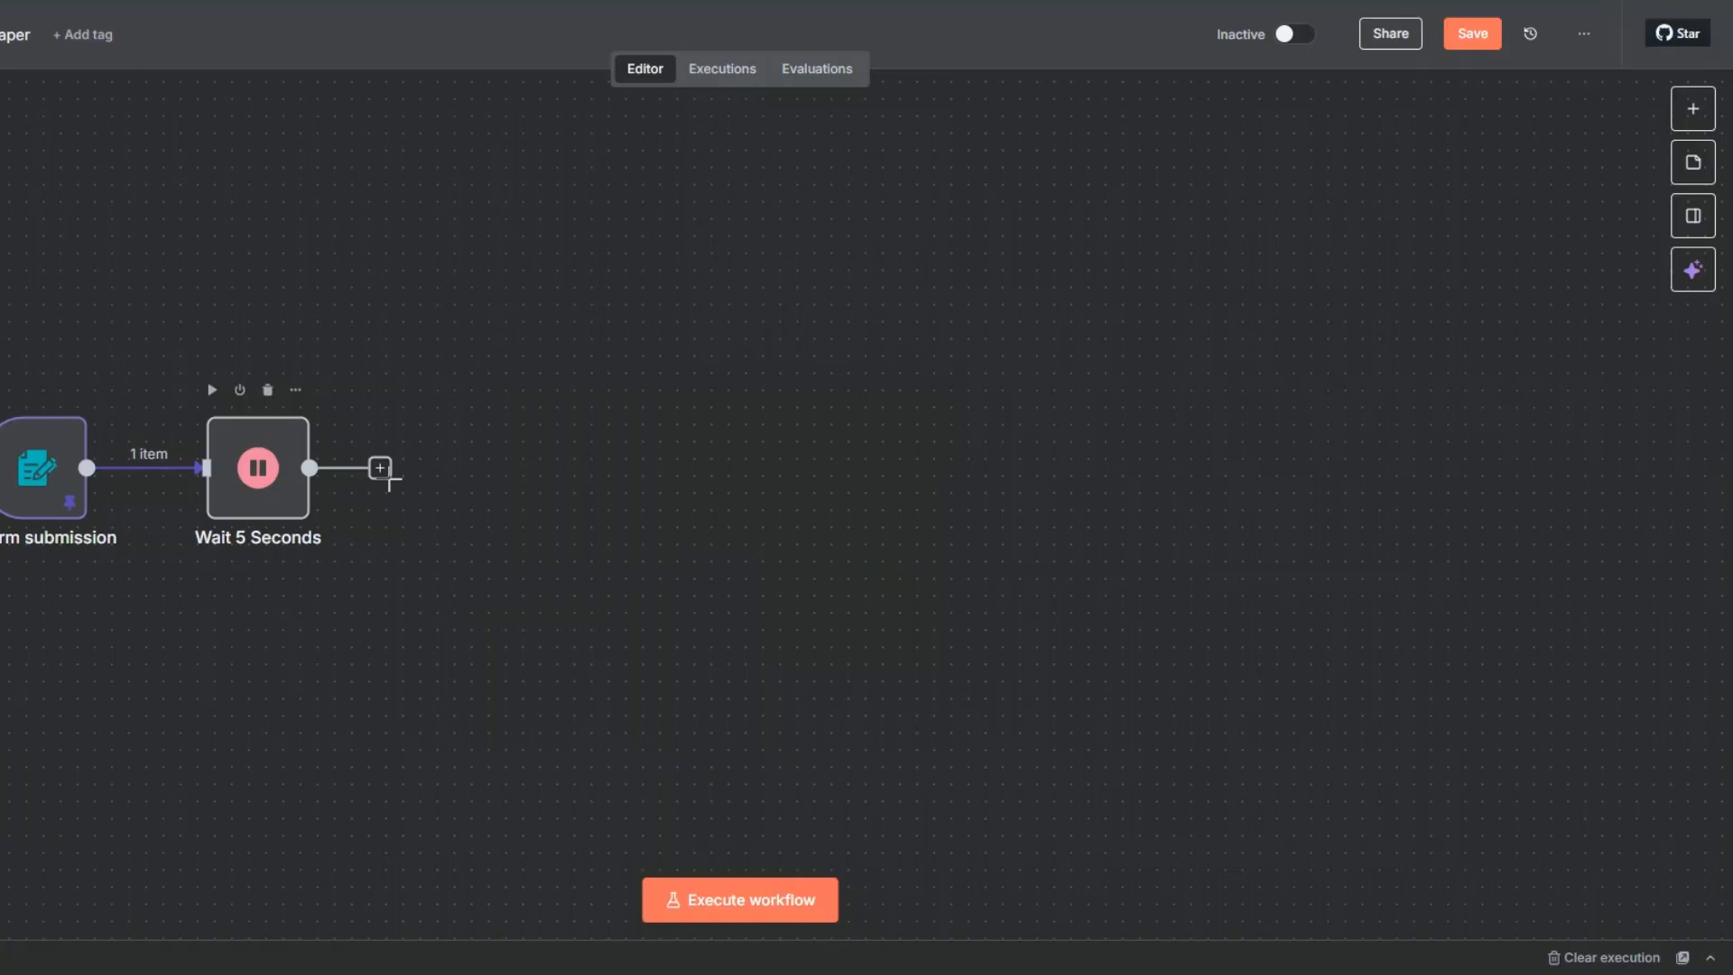
- Add an OpenAI "Message a model" node after the Wait node, and execute the Wait node to supply its input data
left_click(380, 468)
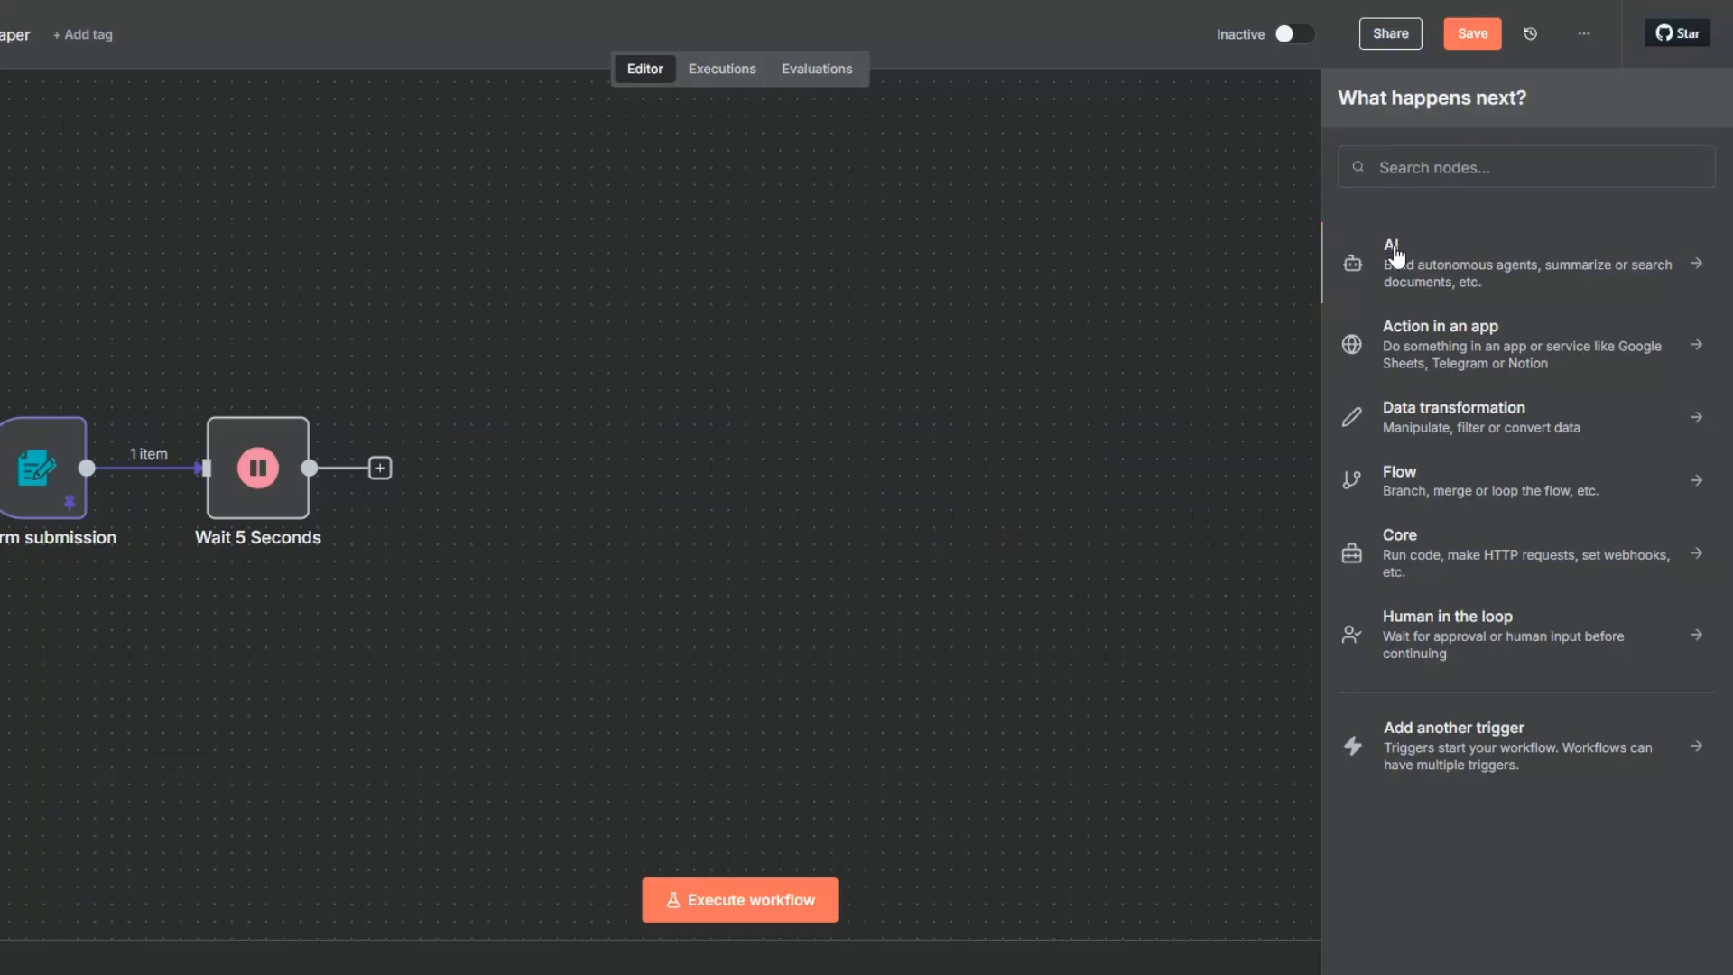
left_click(1401, 251)
left_click(1424, 586)
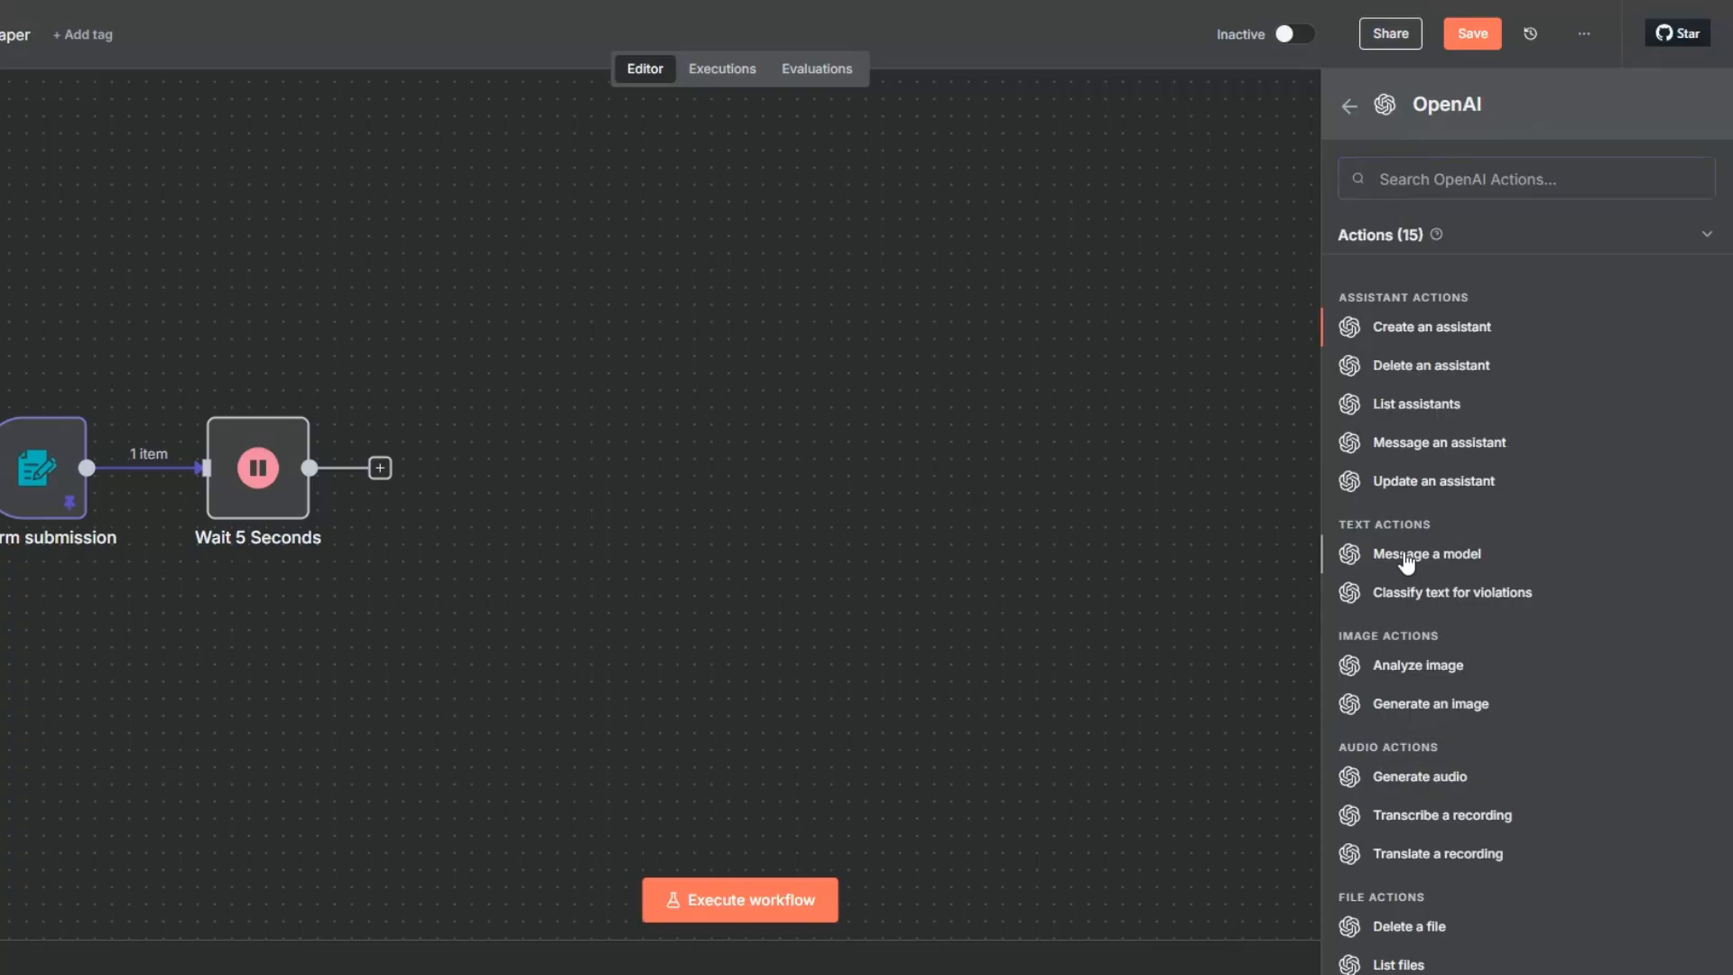
left_click(1405, 555)
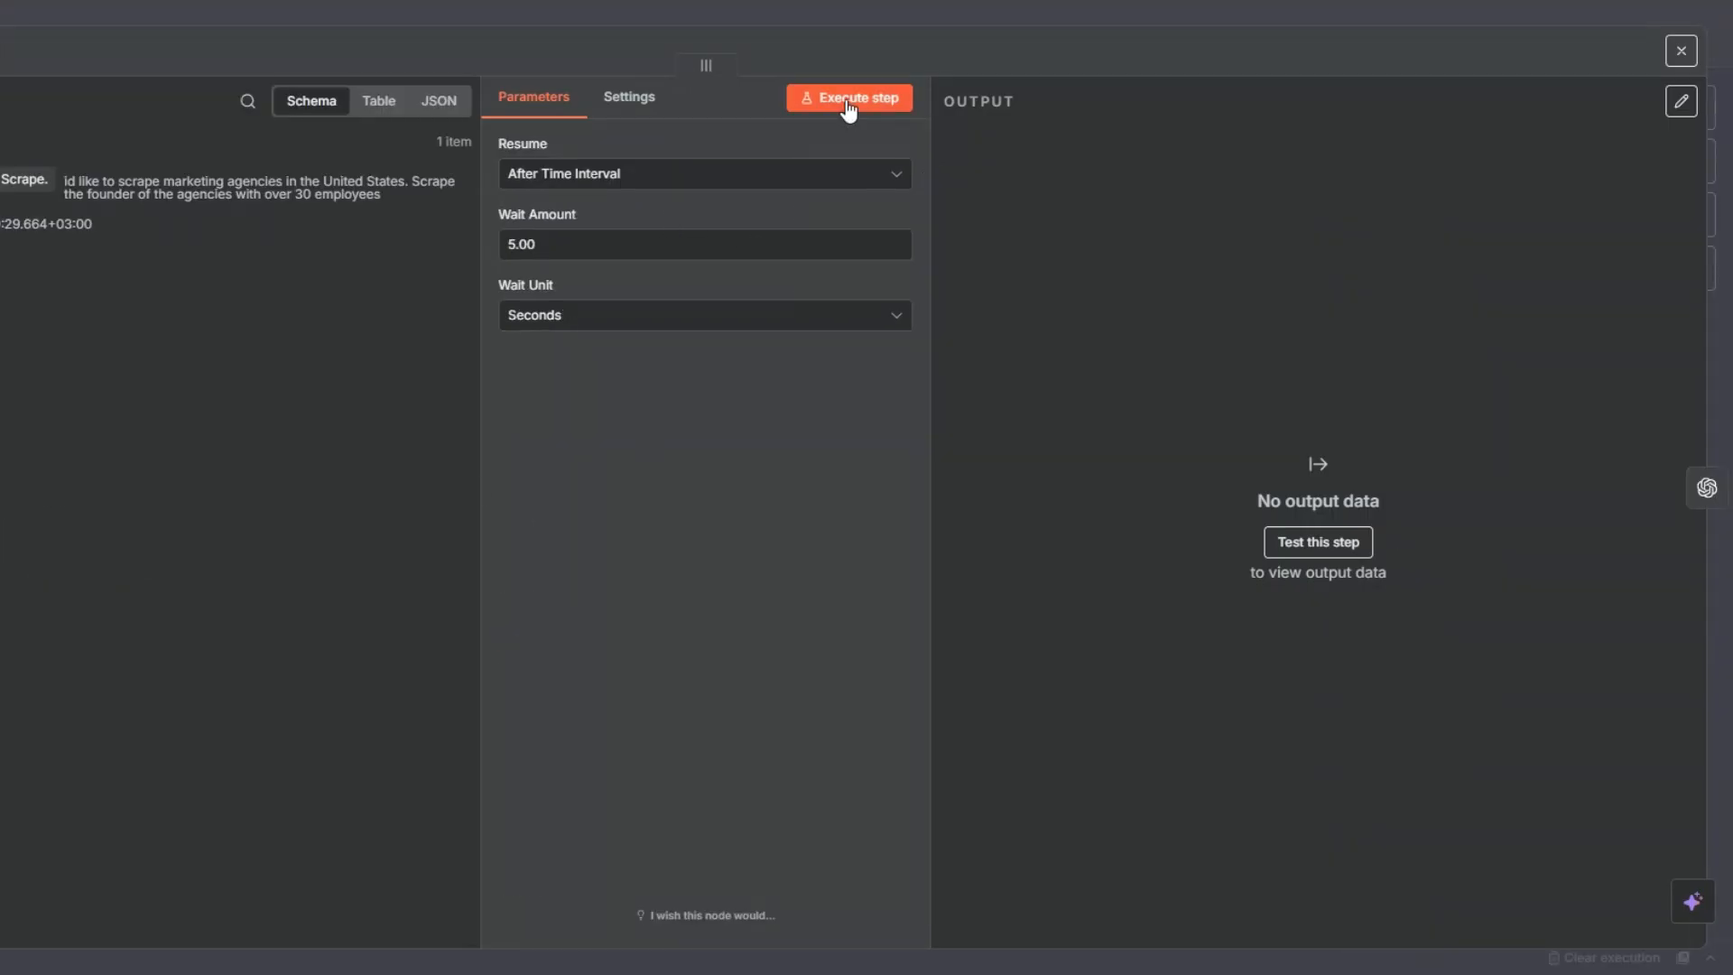
left_click(846, 101)
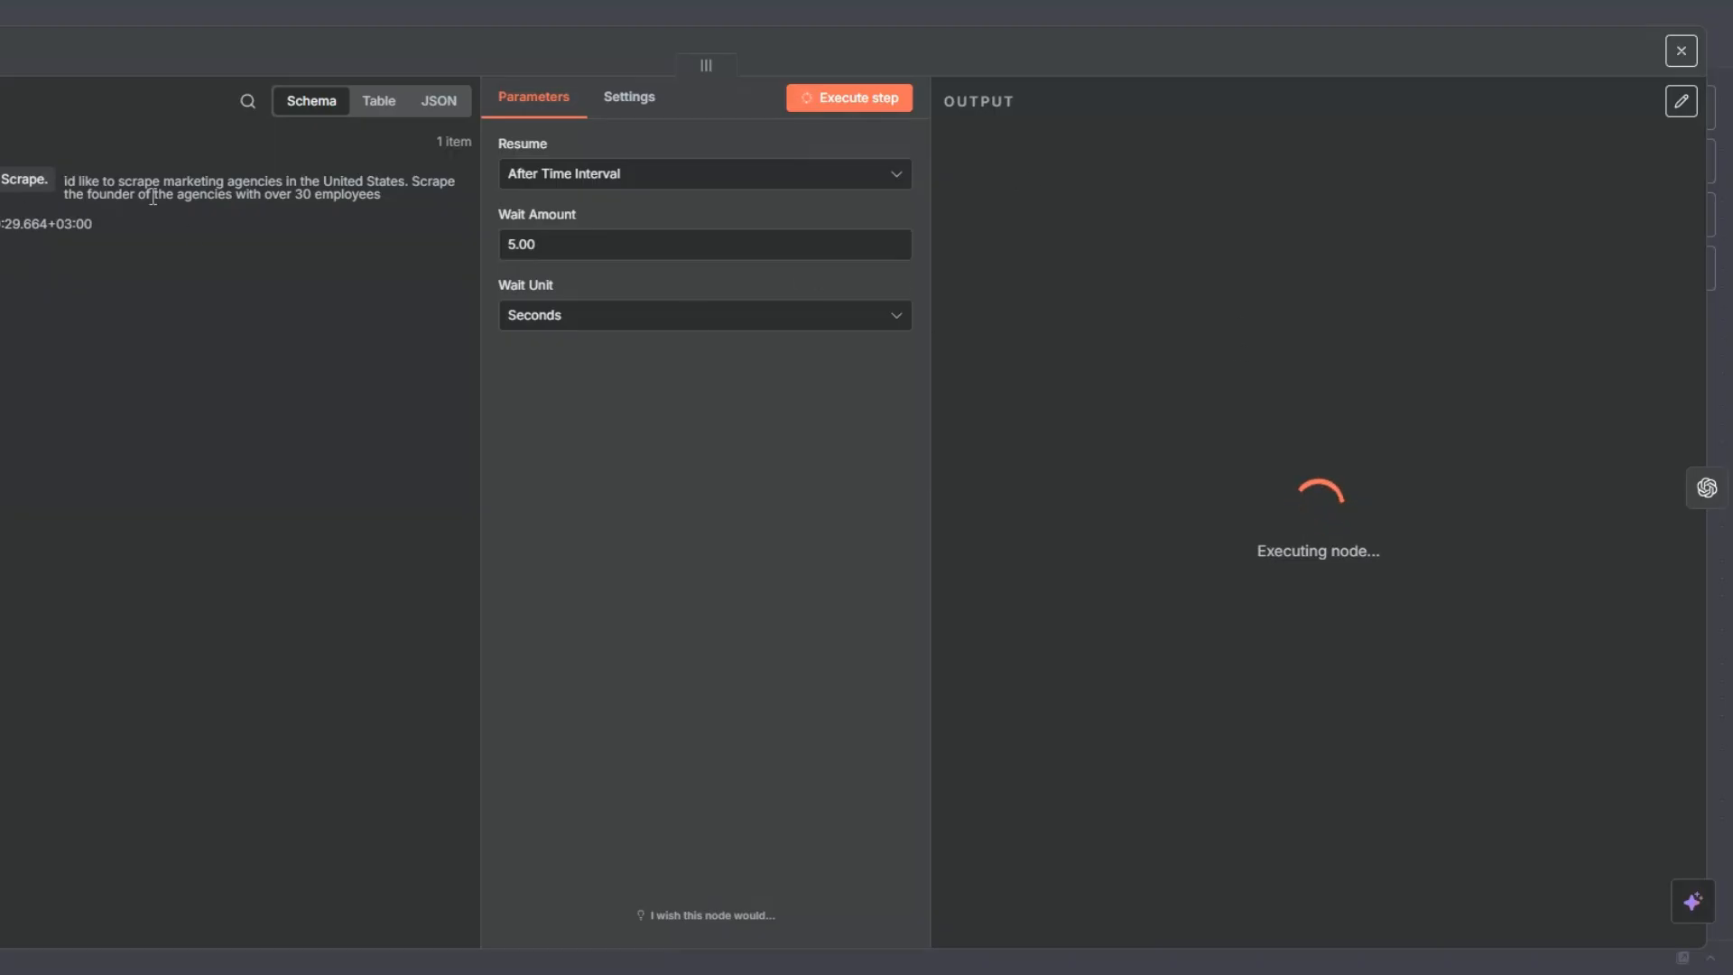
left_click(1705, 485)
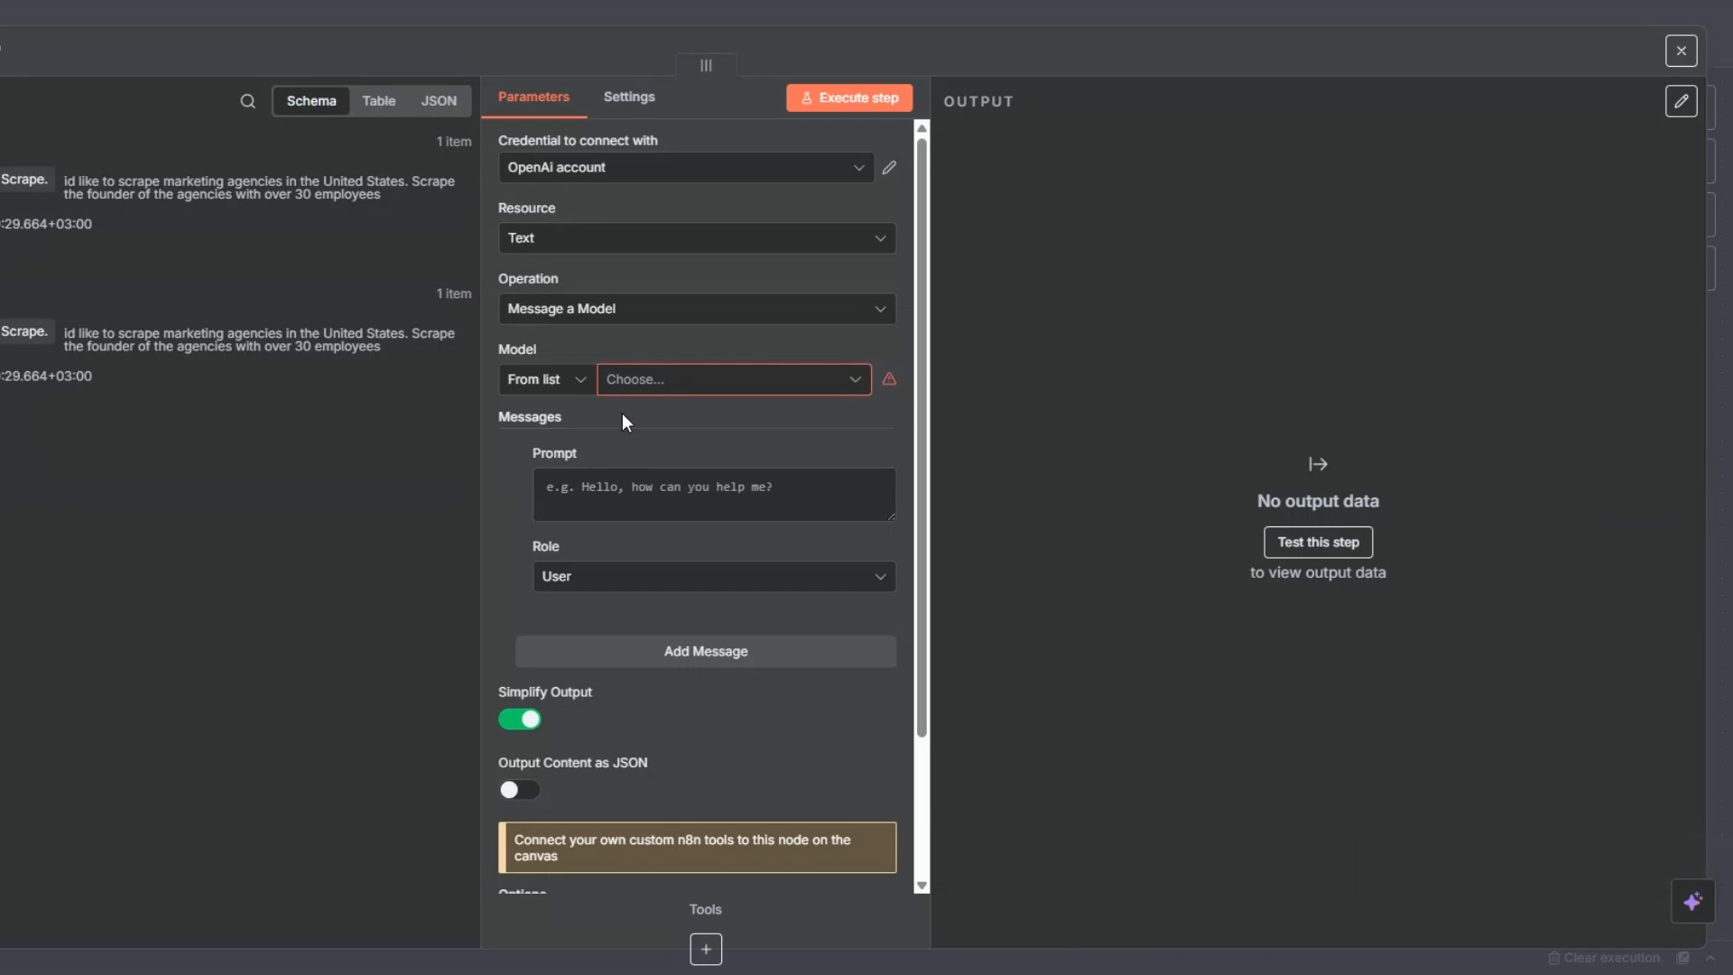
left_click(597, 173)
left_click(593, 277)
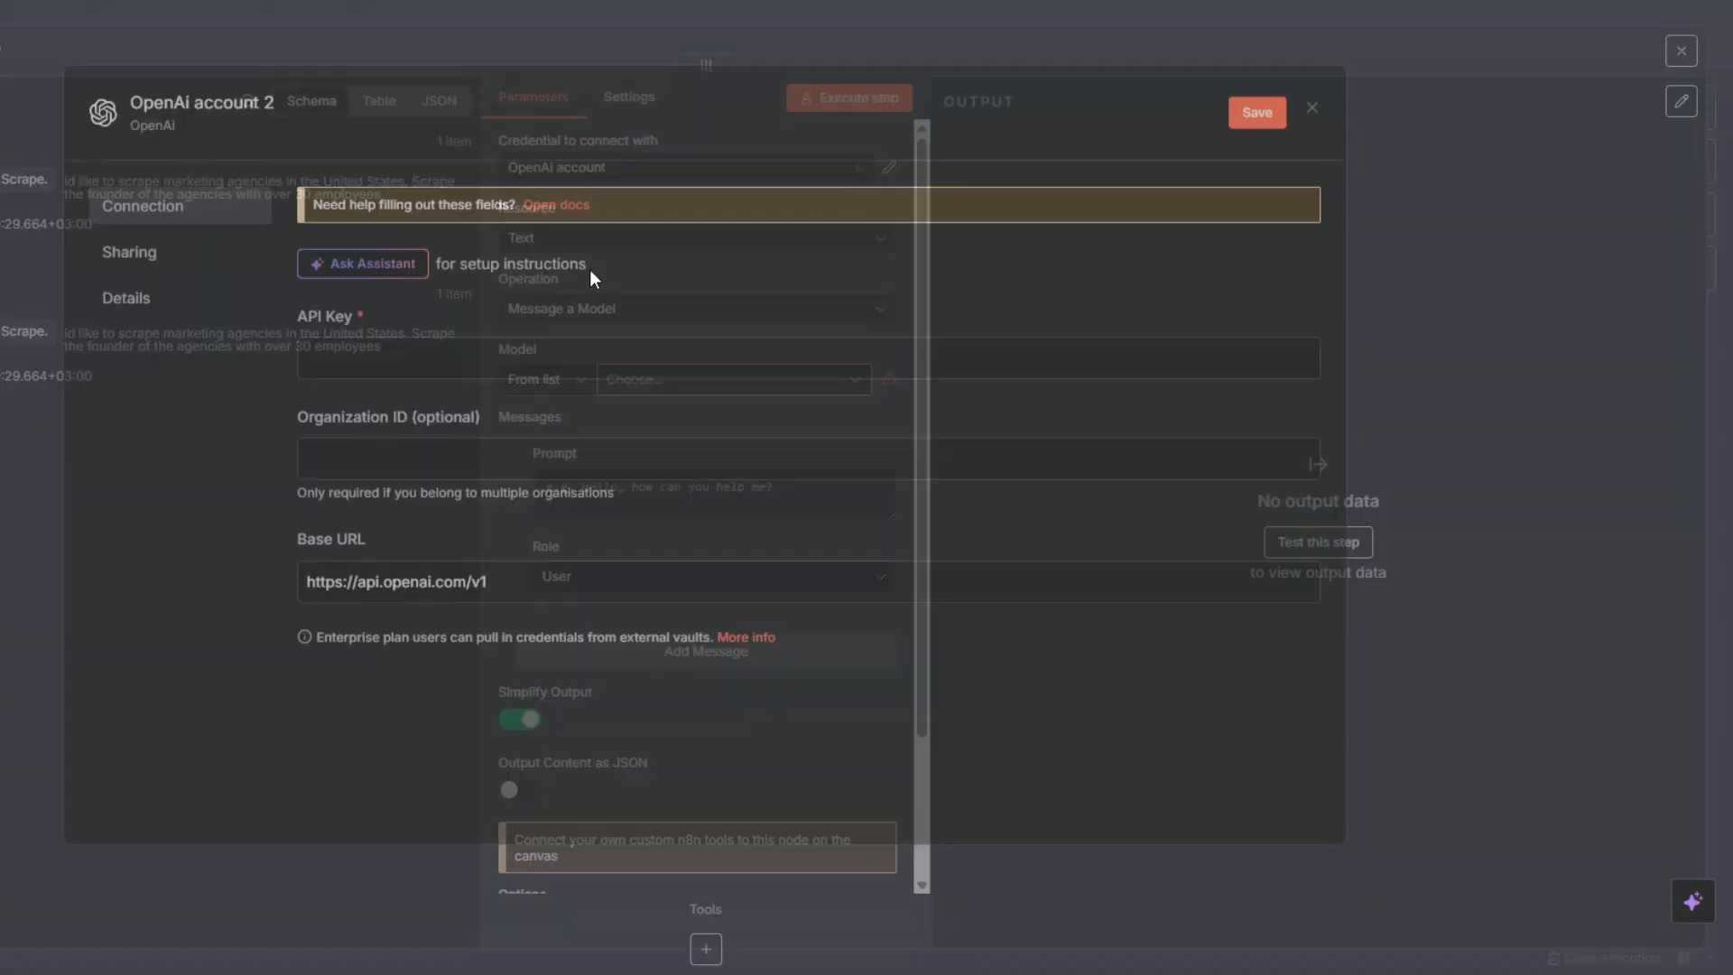
left_click(502, 371)
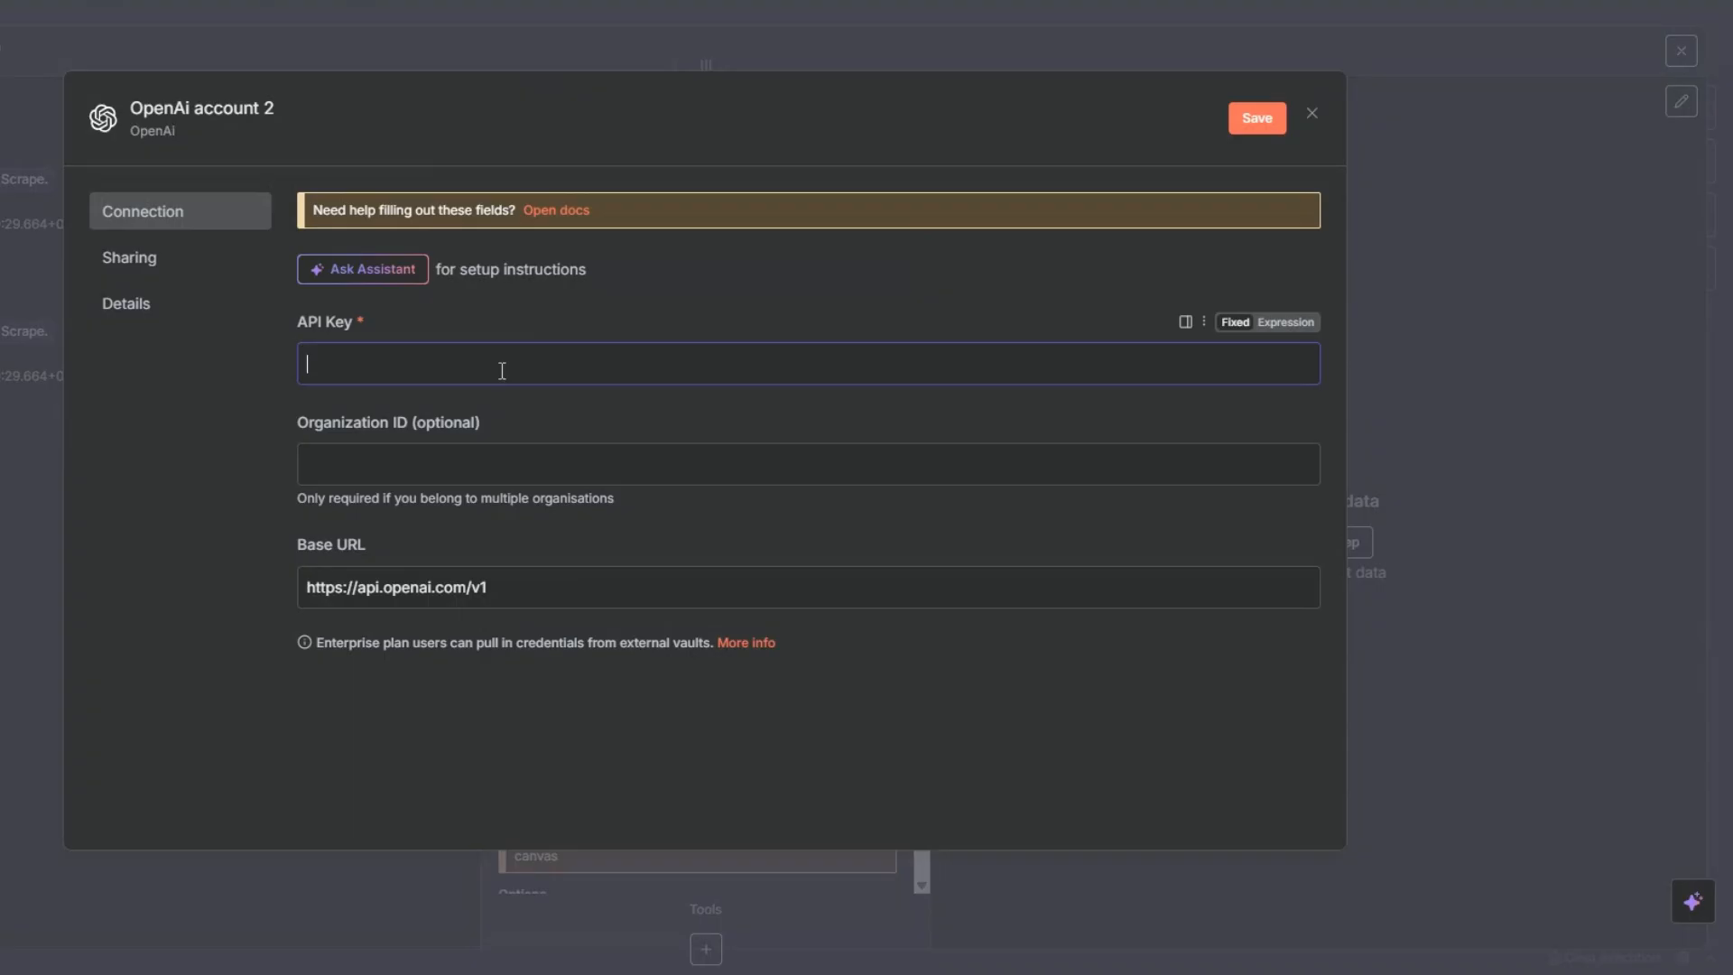
left_click(1312, 114)
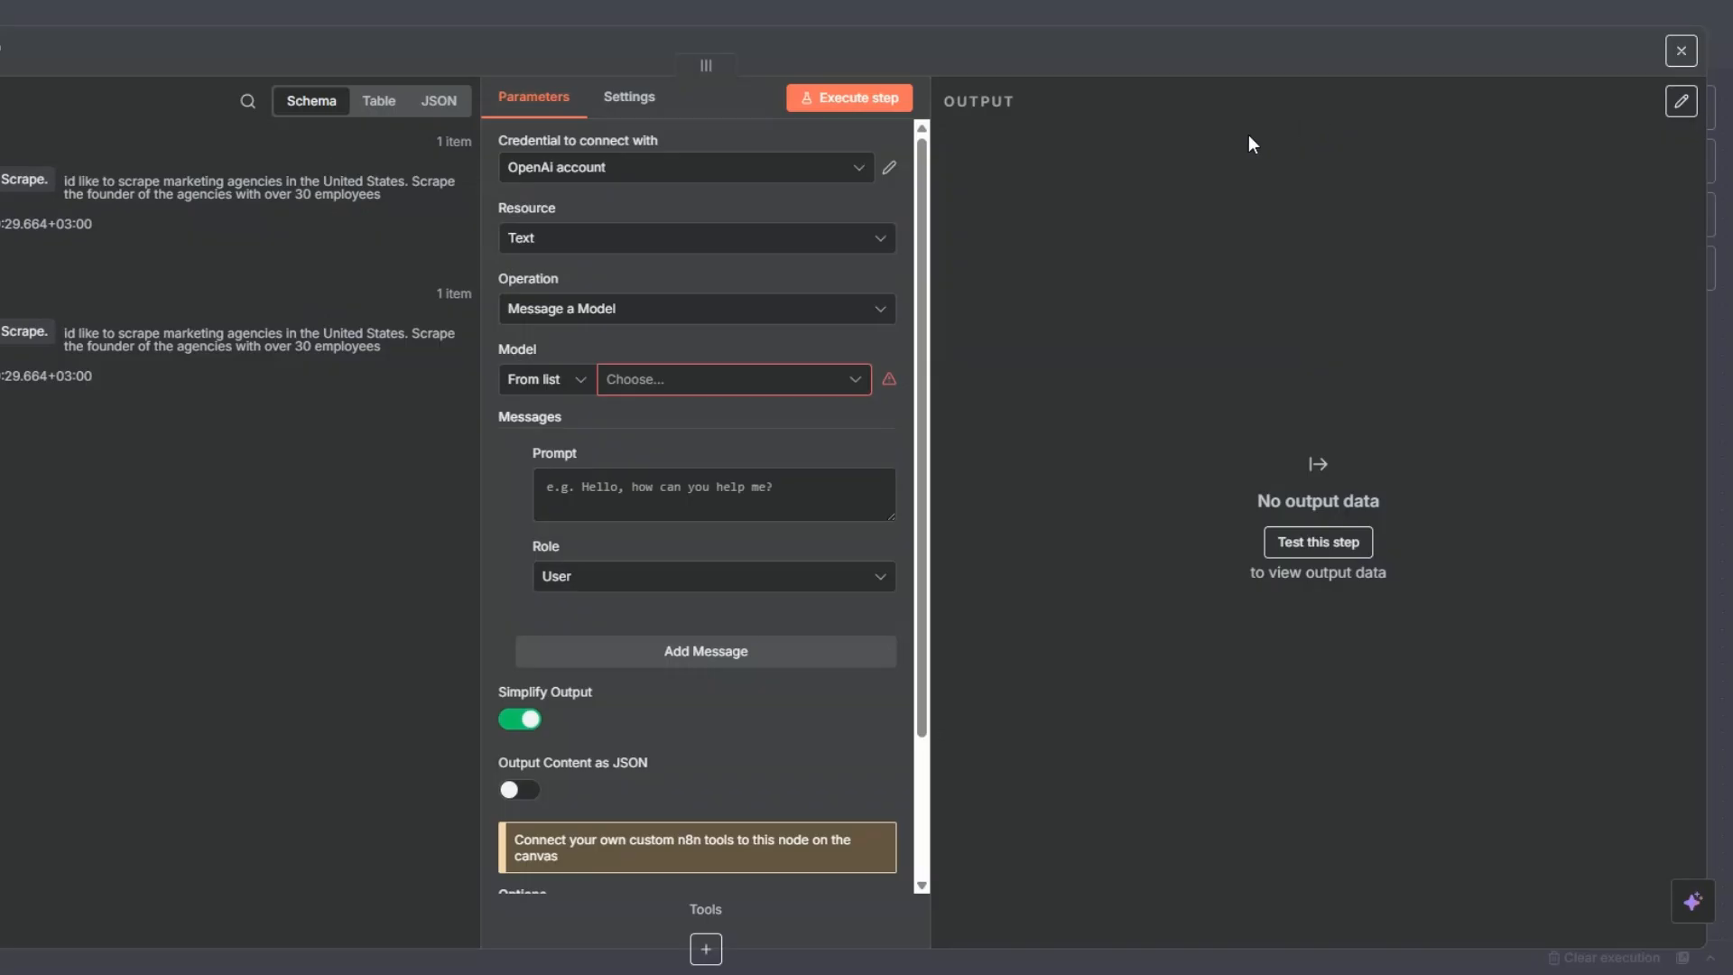
- Set the OpenAI node's model to GPT-4.1 and browse the other available models without changing the selection
left_click(635, 379)
scroll(635, 514, "down", 2)
left_click(607, 487)
left_click(700, 377)
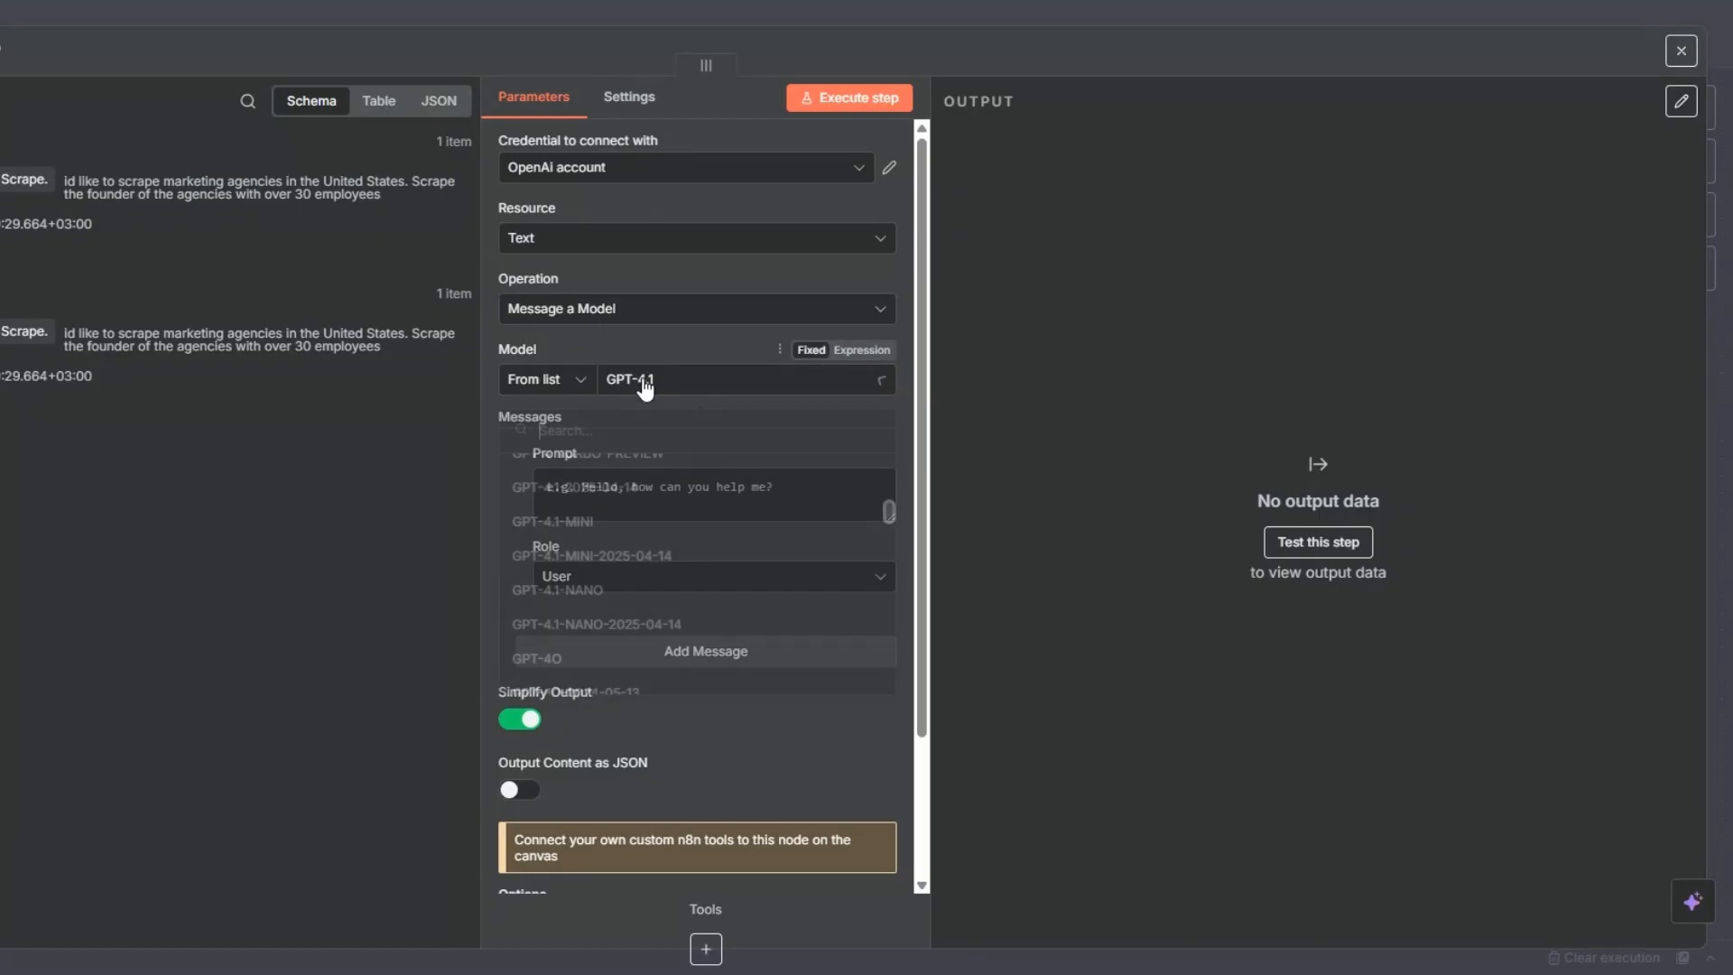
scroll(648, 591, "down", 10)
scroll(646, 596, "up", 2)
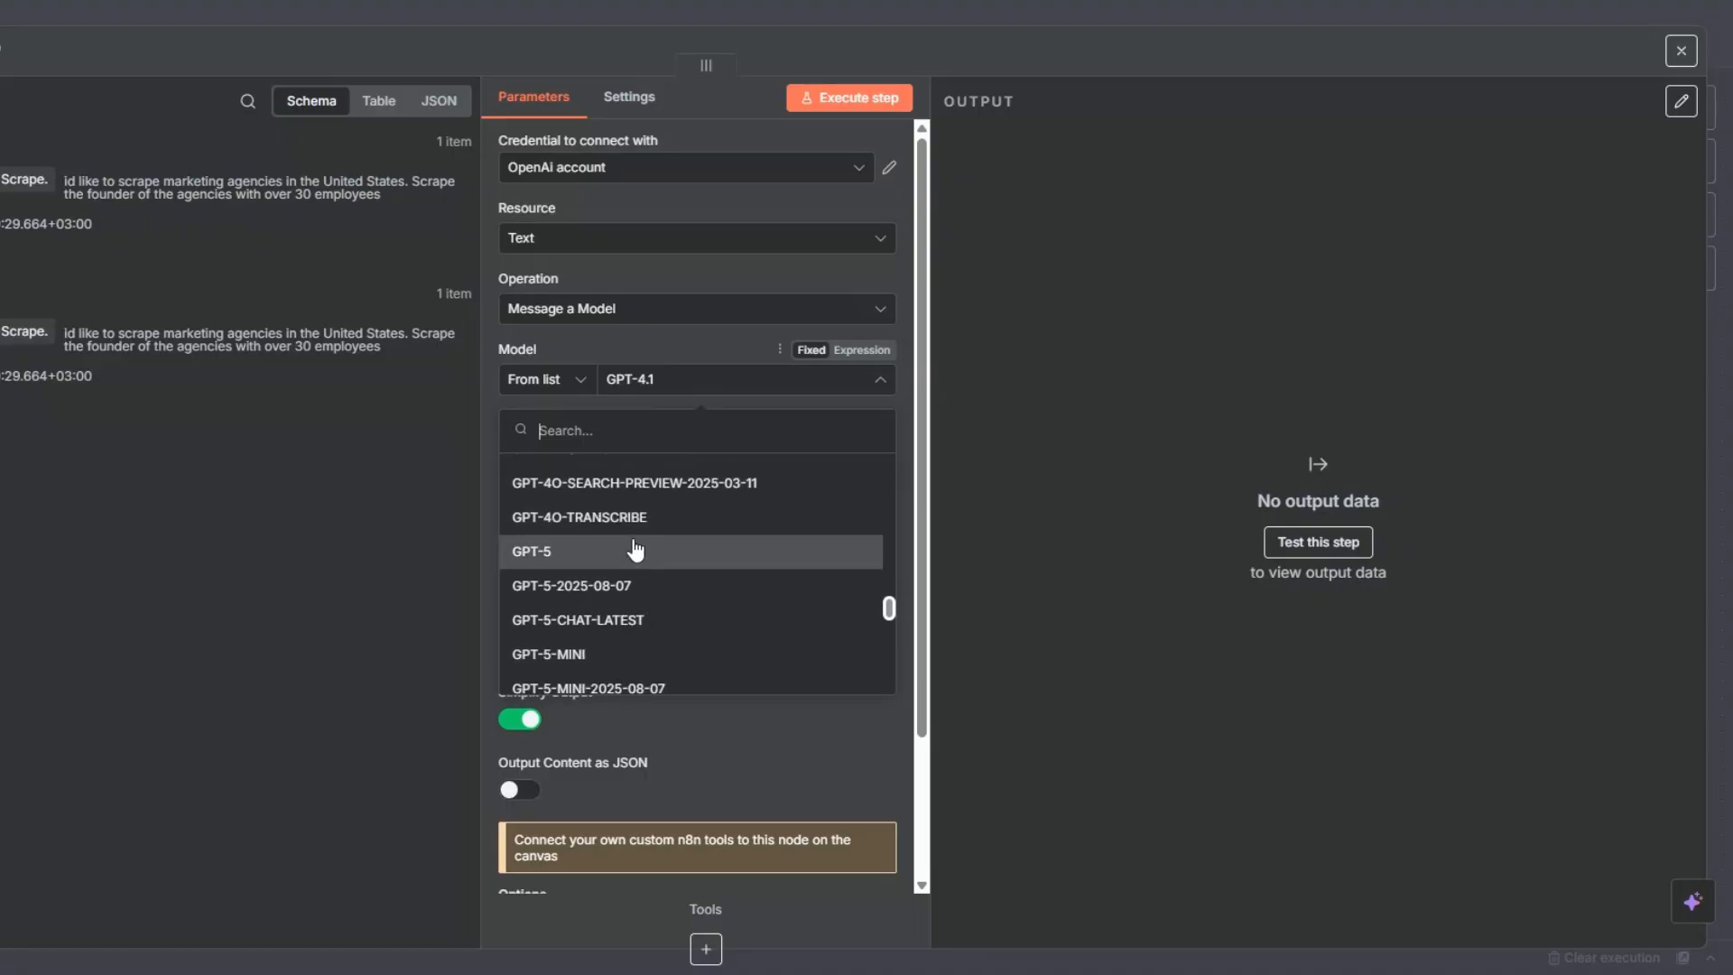
key("Escape")
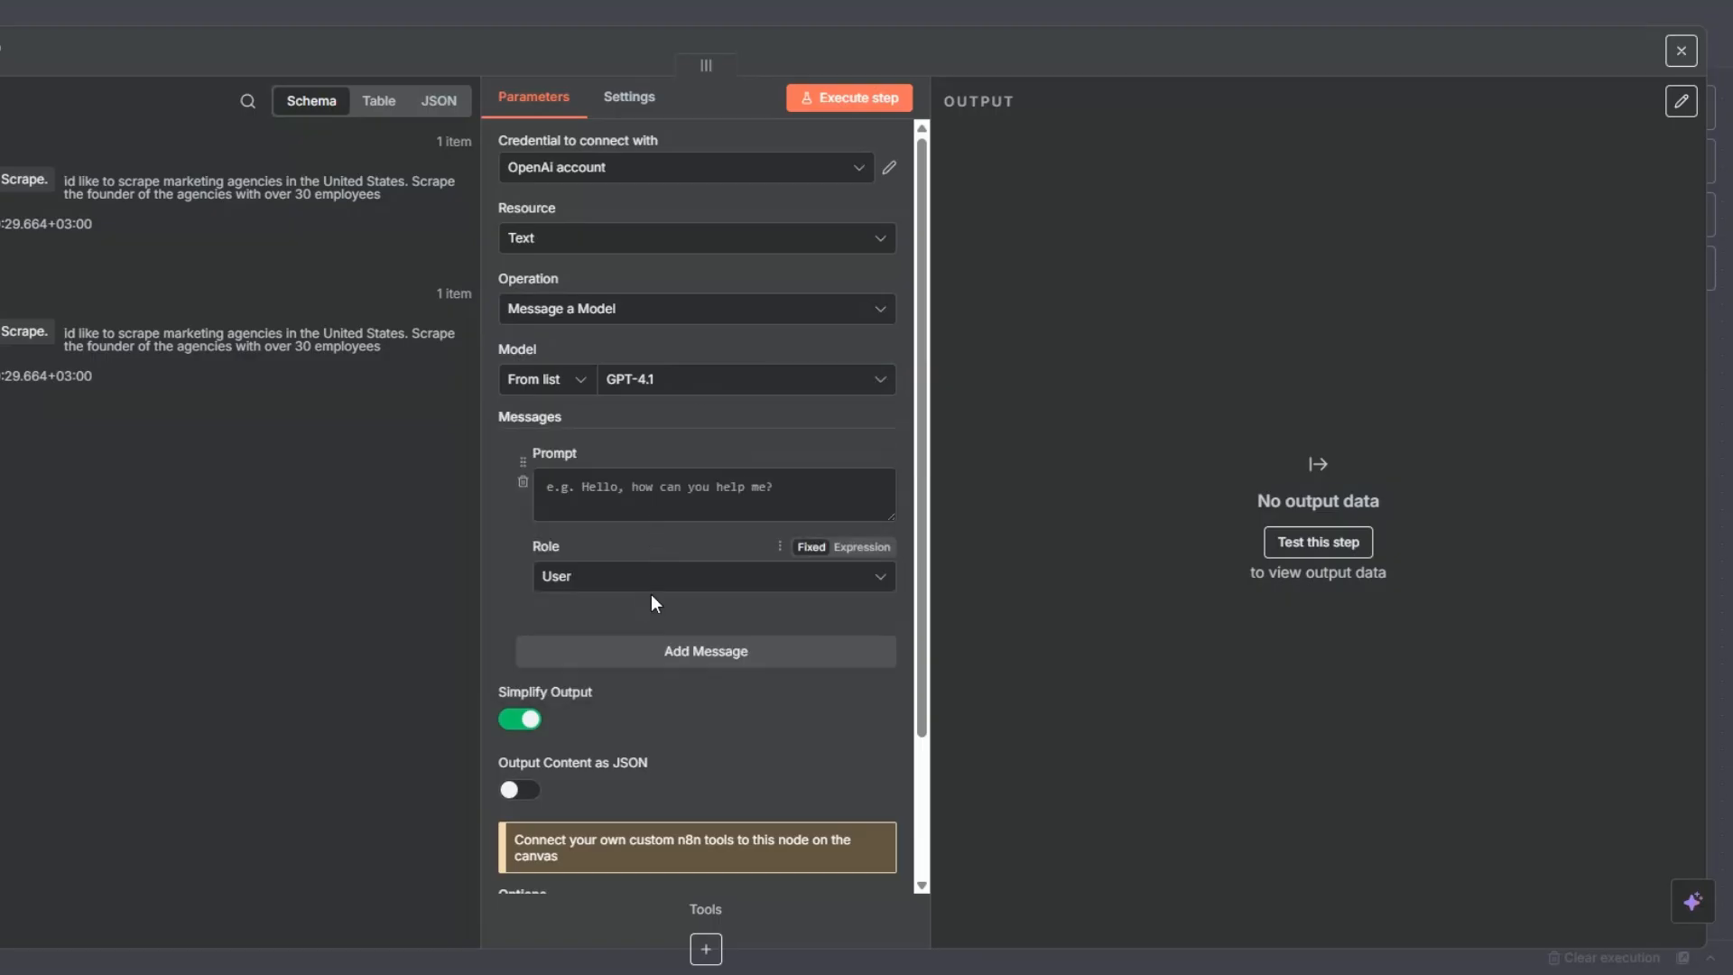
- Give the first message the System role and the prompt "You're a helpful and intelligent link generator.", and add a second message
left_click(631, 584)
left_click(623, 745)
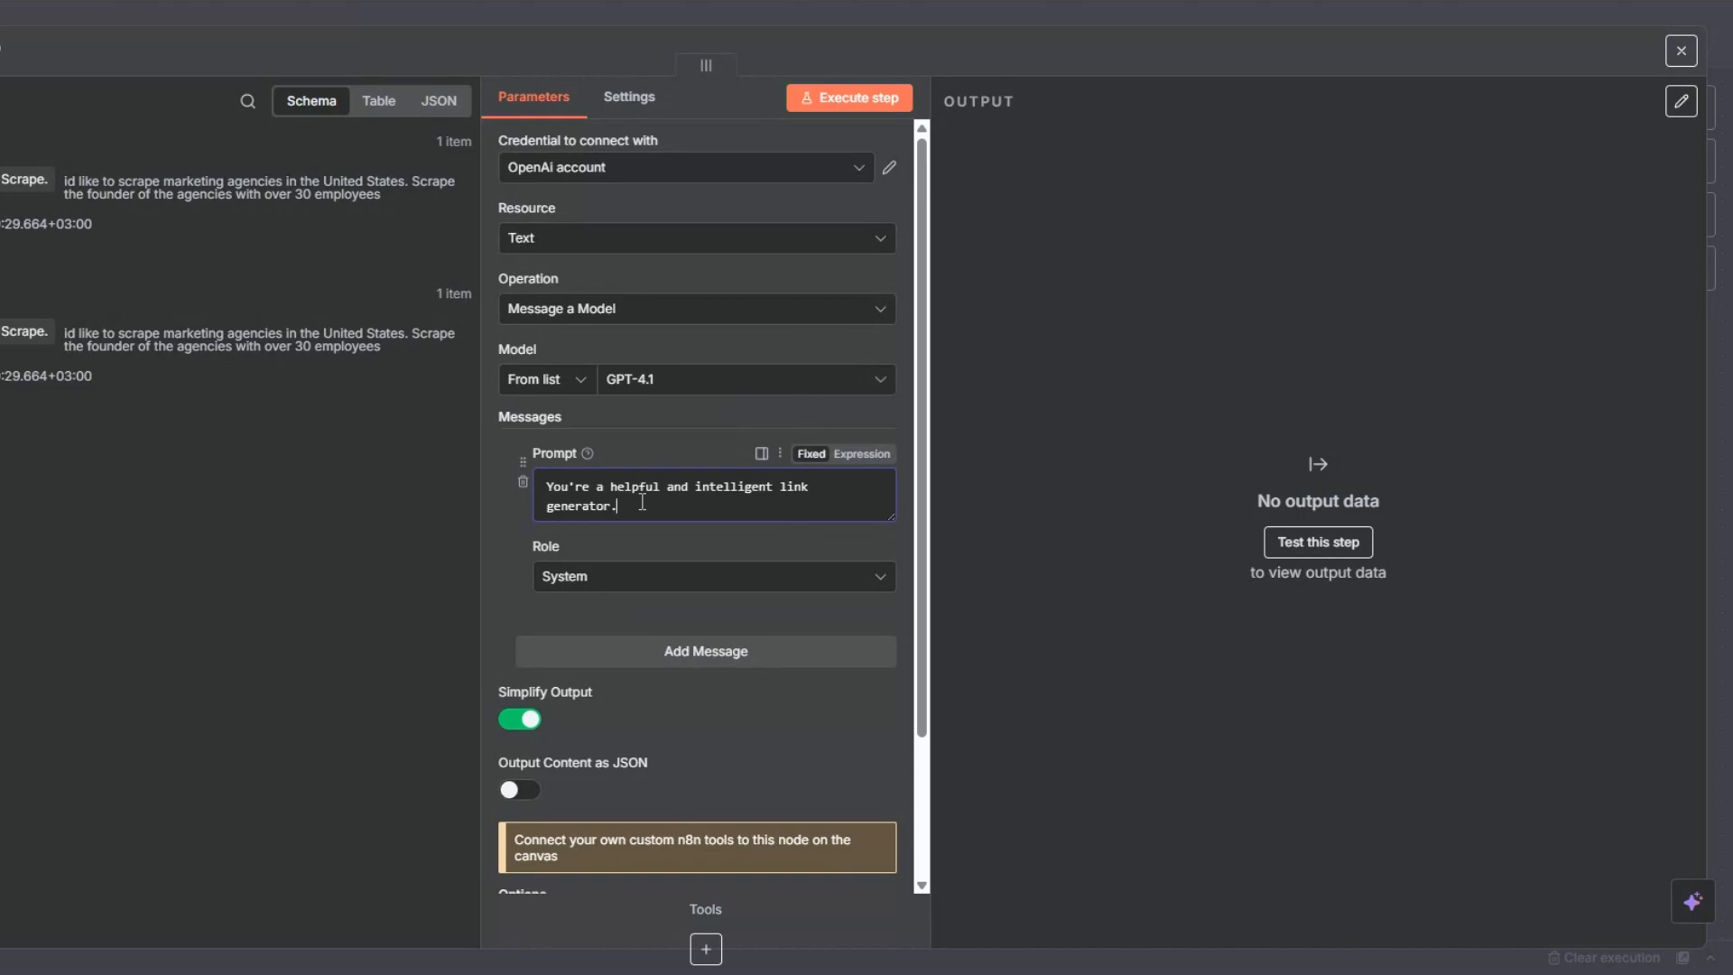
scroll(641, 502, "down", 2)
left_click(713, 476)
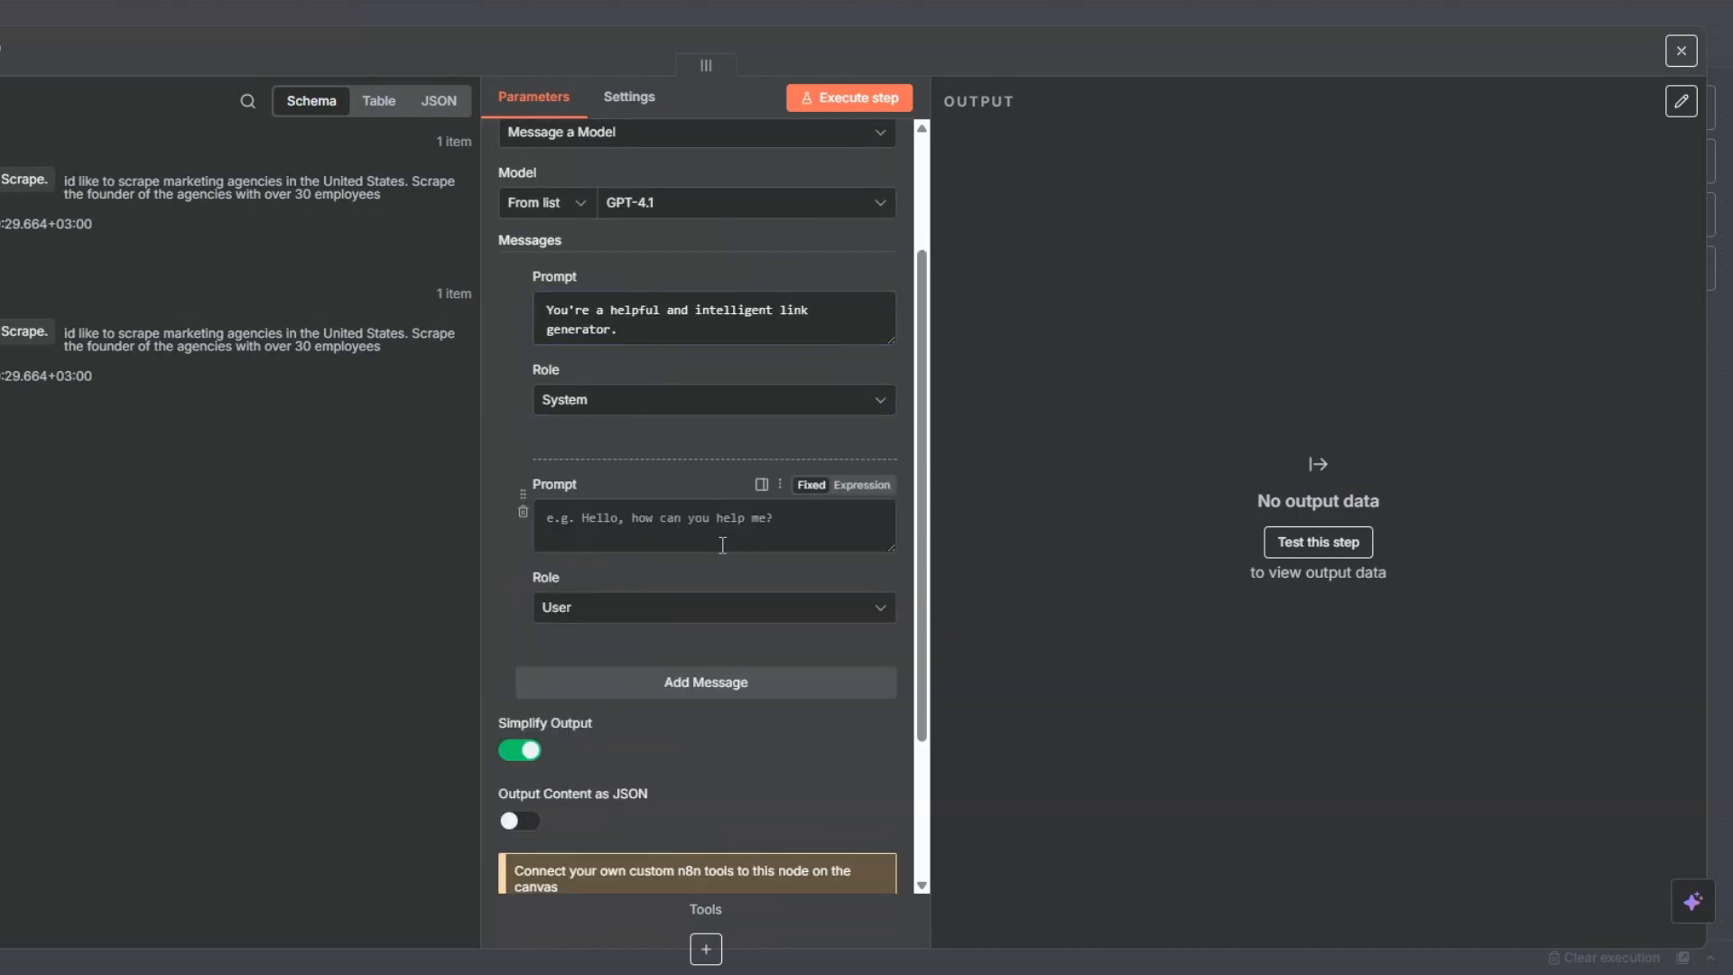
- Make the second message's prompt an expression and paste the instructions for turning a prospect audience description into an Apollo Search URL
left_click(865, 485)
left_click(885, 539)
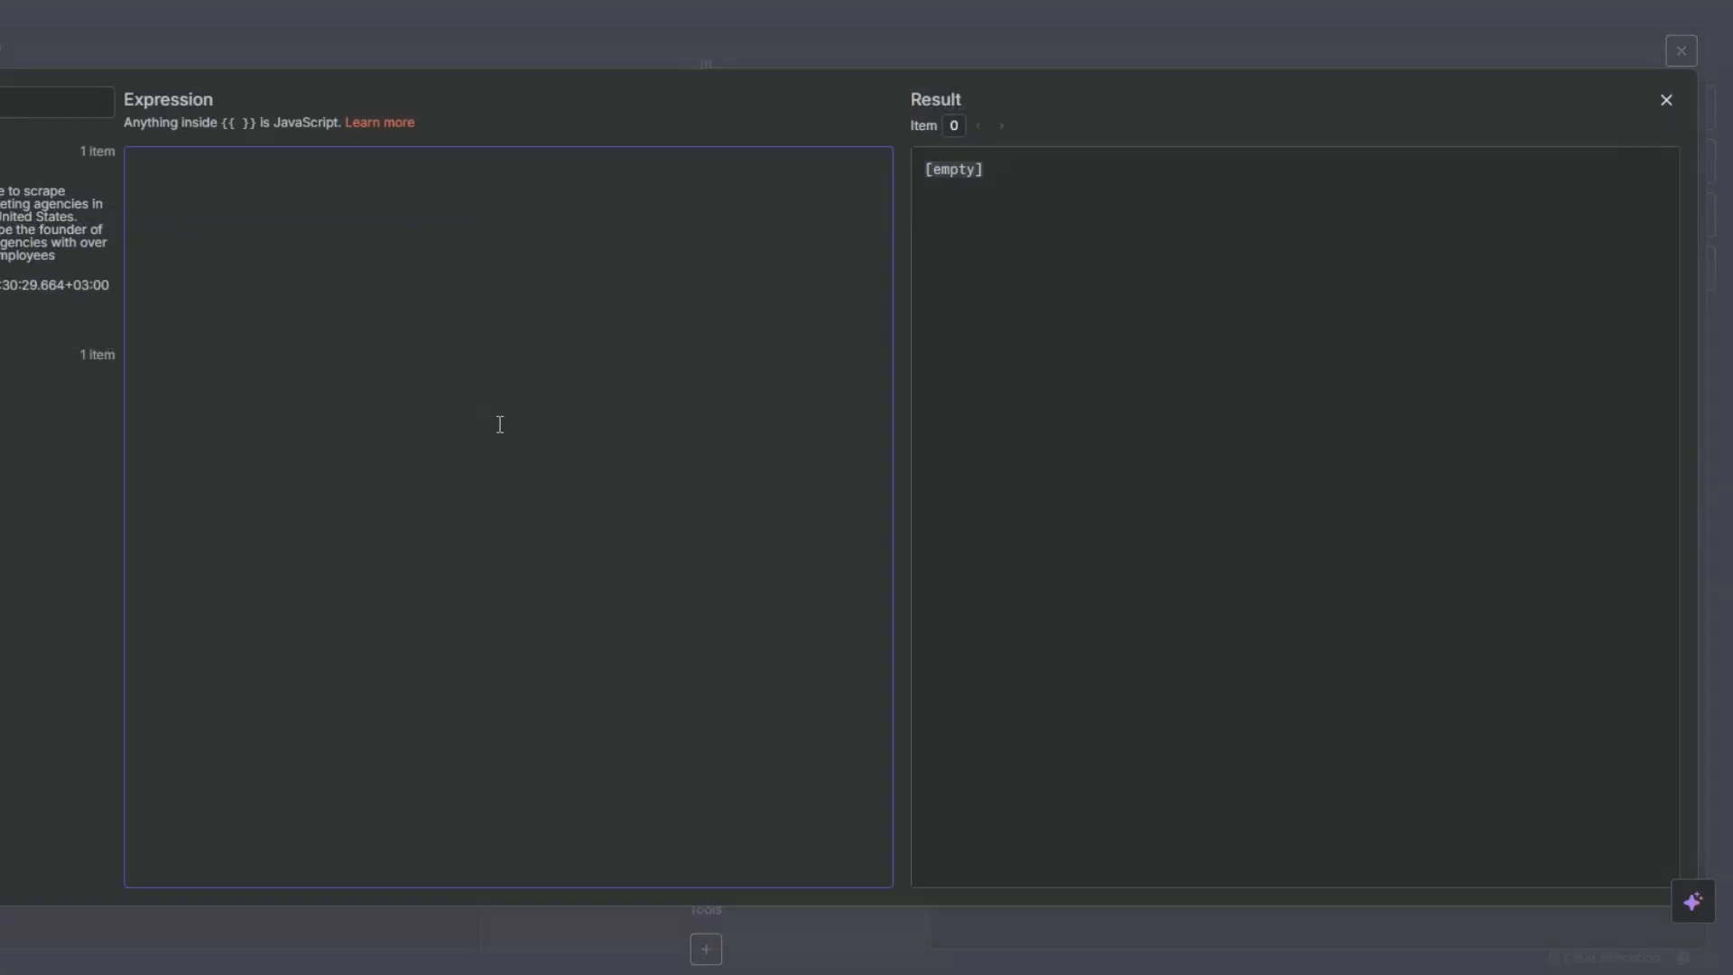
type("Your task is to take as input a description of a prospect audience, and turn that into an Apollo Search URL.  Here's an example of an Apollo Search URL:  https://app.apollo.io/#/people?personLocations[]=United%20States&sortAscending=false&sortByField=%5Bnone%5D&personTitles[]=founder&page=1&qKeywords=marketing%20agency&organizationNumEmployeesRanges[]=30%2C30  This URL describes a search for people that are - Located in the United States. - Have job titles such as Founder, or Co-Founder.  These are the fields you can change:  personLocations[], Keywords, personTitles[], and organizationNumEmployeesRanges[]  Do not add or change any other fields. Use the above template.  Output only the link. No explanation, summaries or descriptions.")
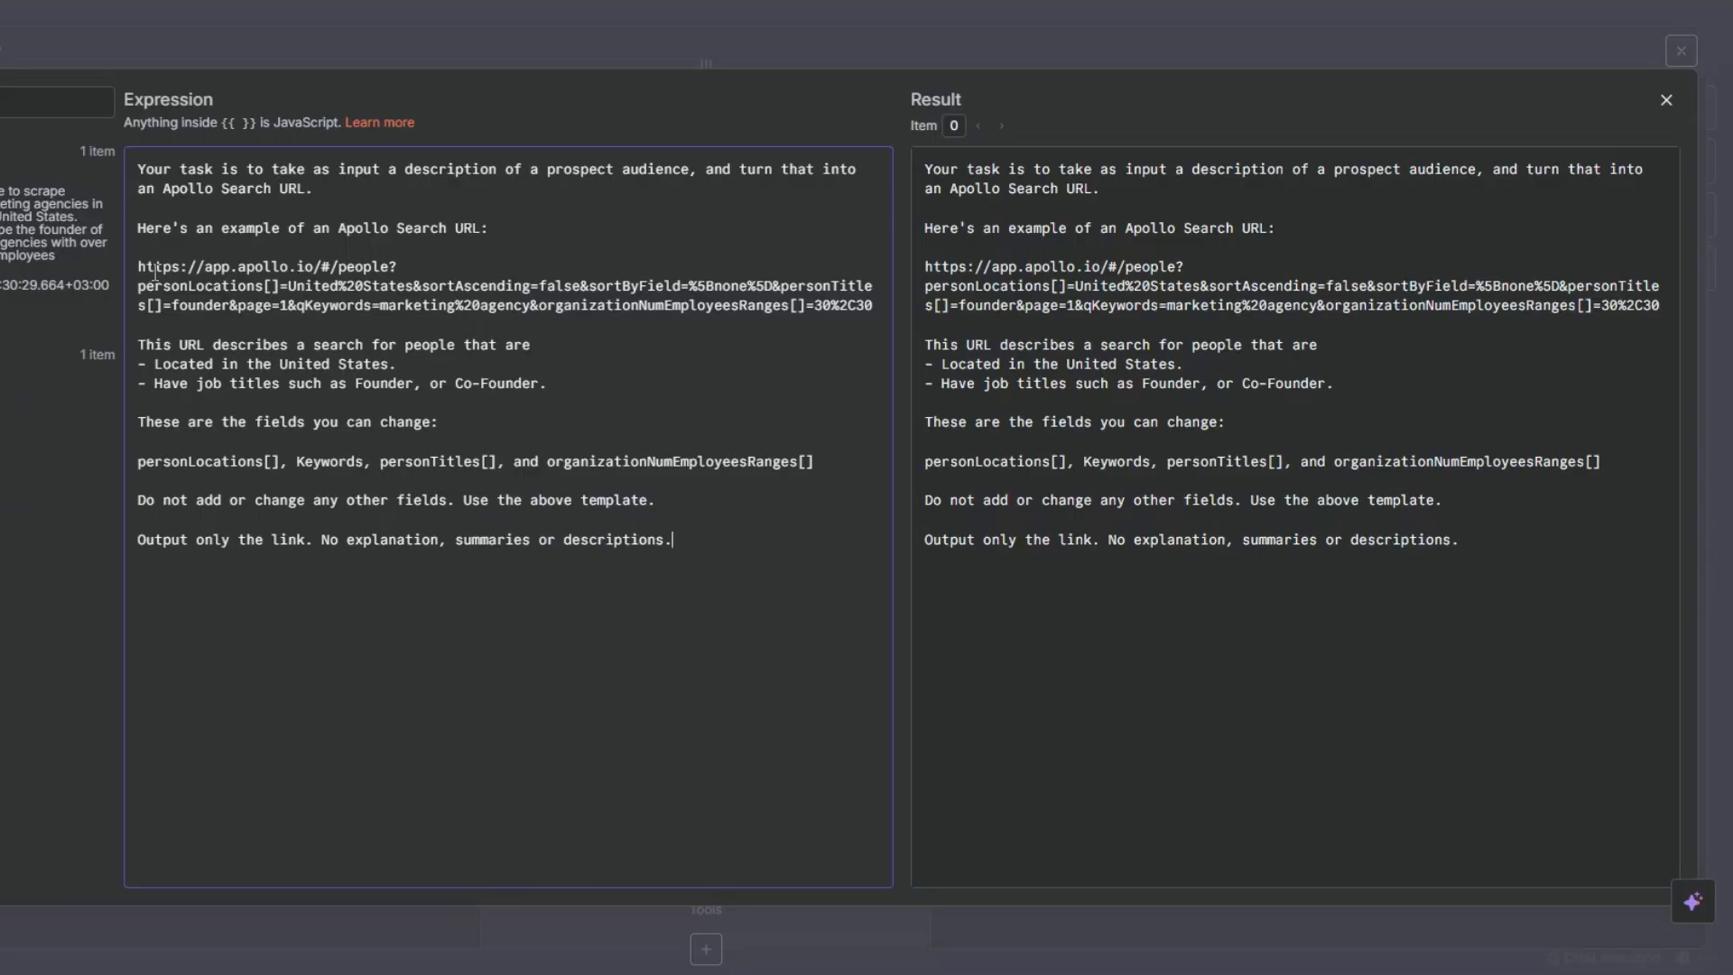
- Review the pasted prompt, insert "Owner" between Founder and Co-Founder in its job titles line, and close the expression editor
left_click_drag(138, 268, 872, 308)
left_click(728, 388)
left_click(420, 385)
type("Owner")
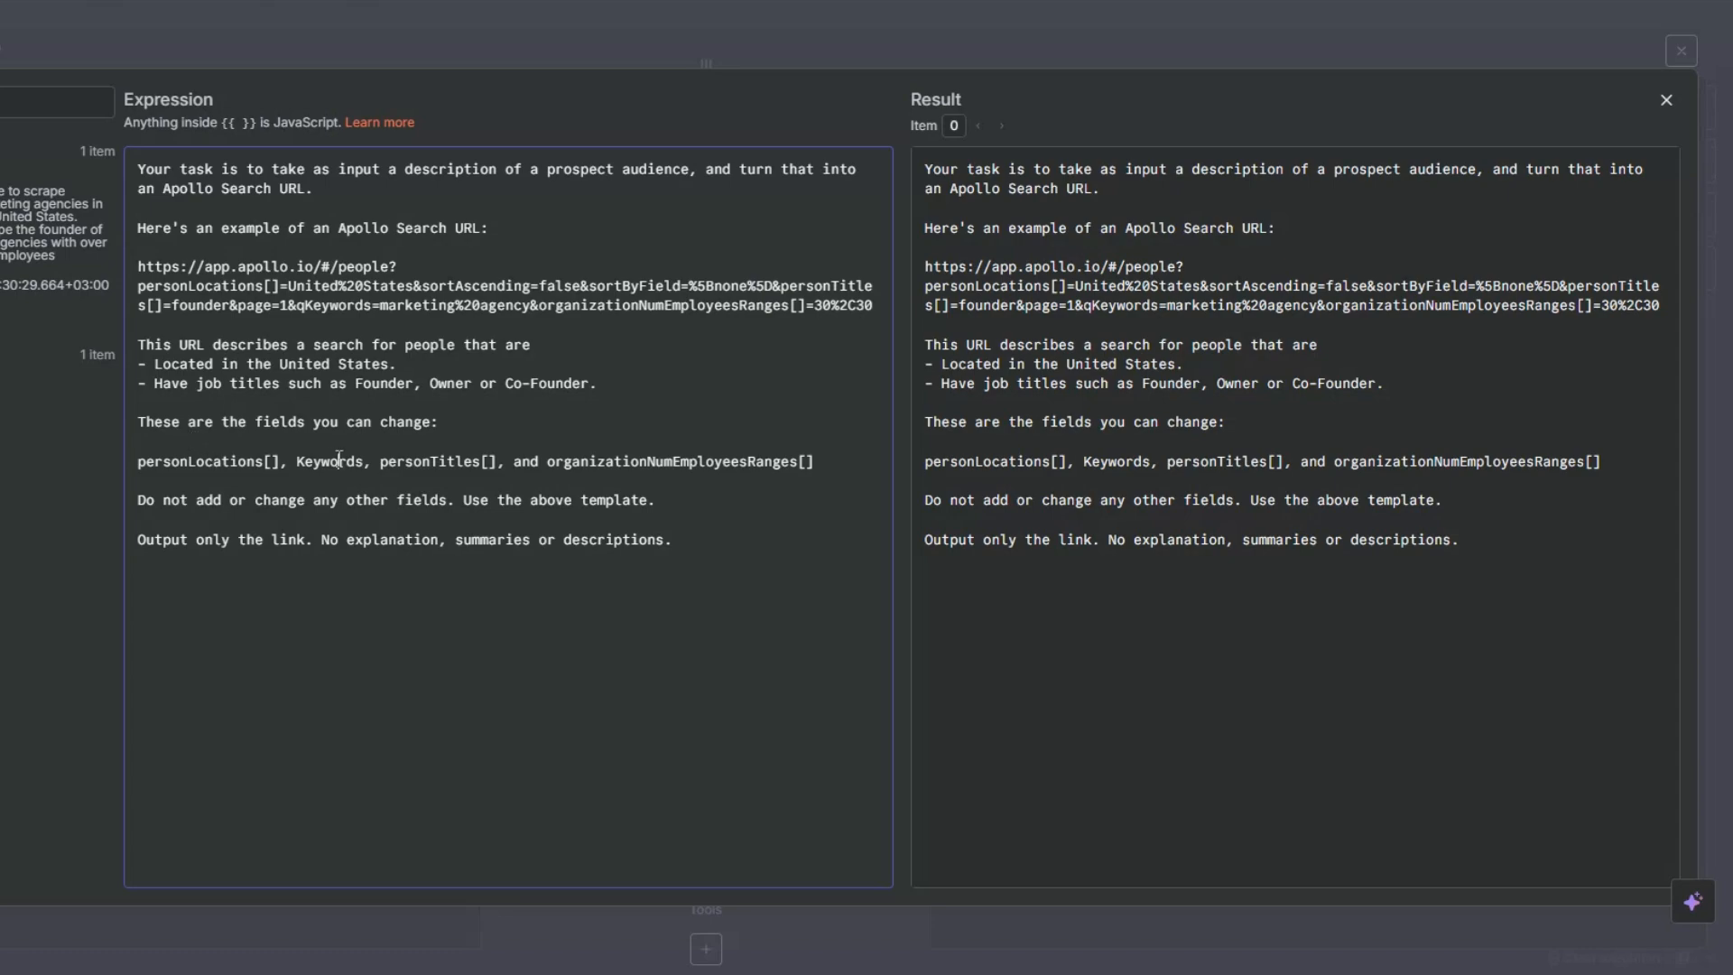
left_click(476, 461)
left_click(674, 540)
key("Escape")
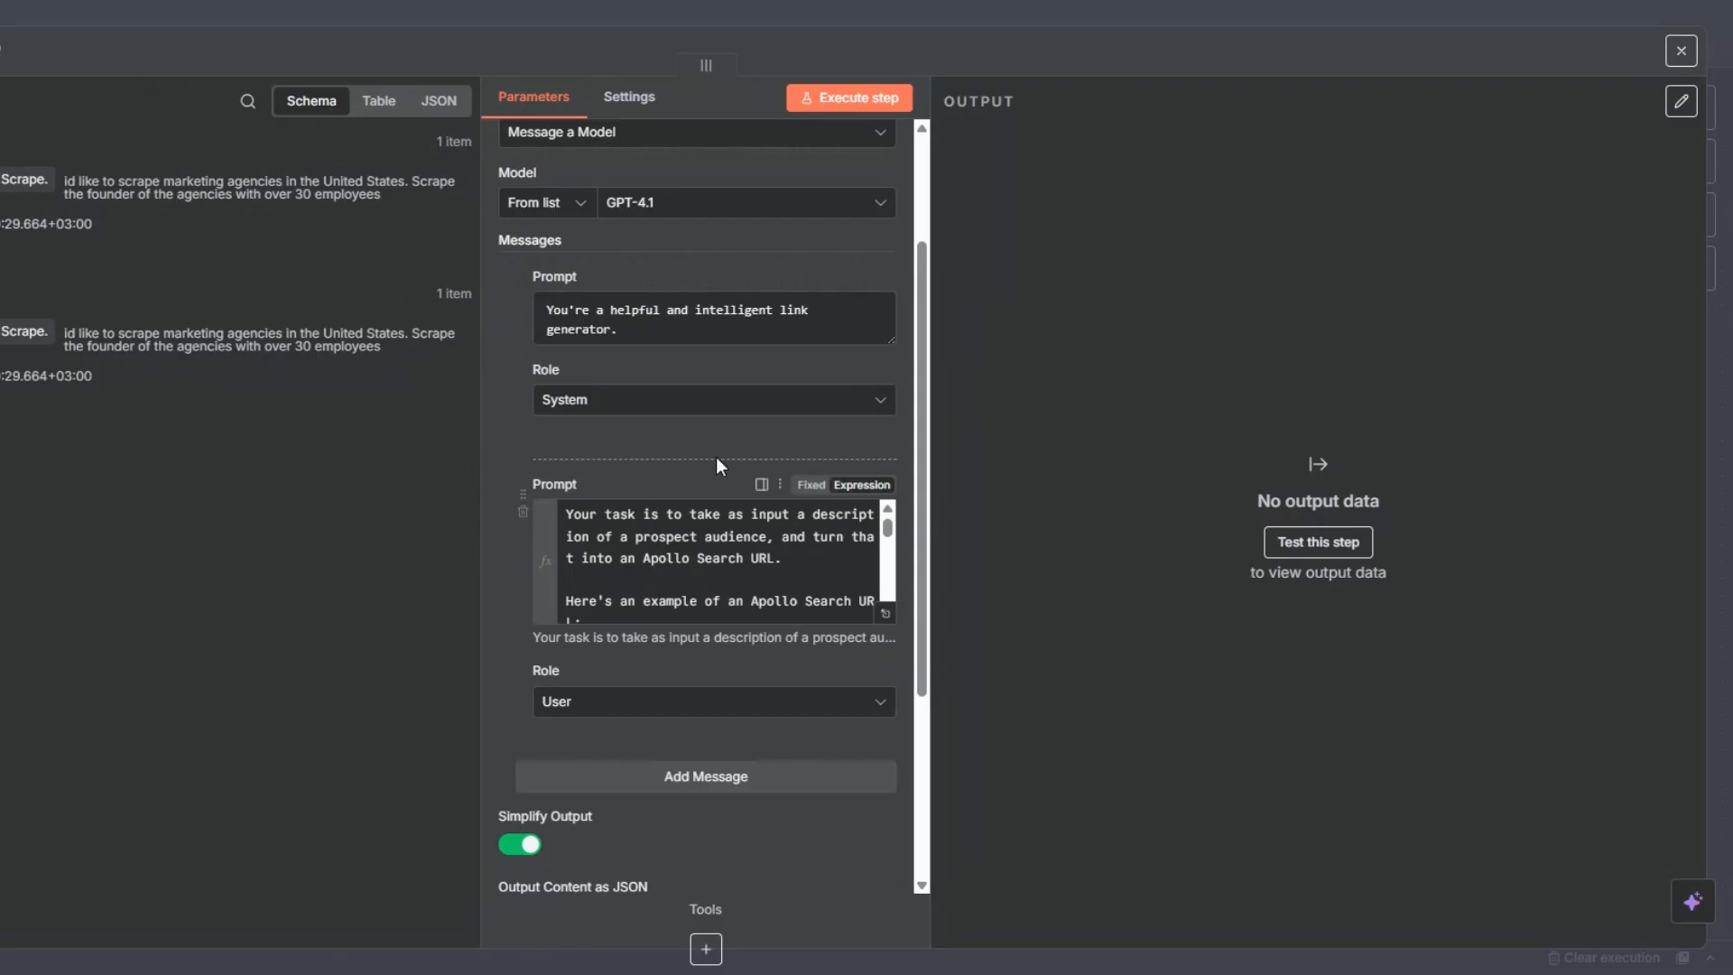
- Add a third User message with the form's "Describe the Leads You'd Like to Scrape." value as its prompt, and enable Output Content as JSON
scroll(717, 456, "down", 3)
left_click(701, 361)
left_click_drag(18, 179, 595, 534)
left_click(497, 626)
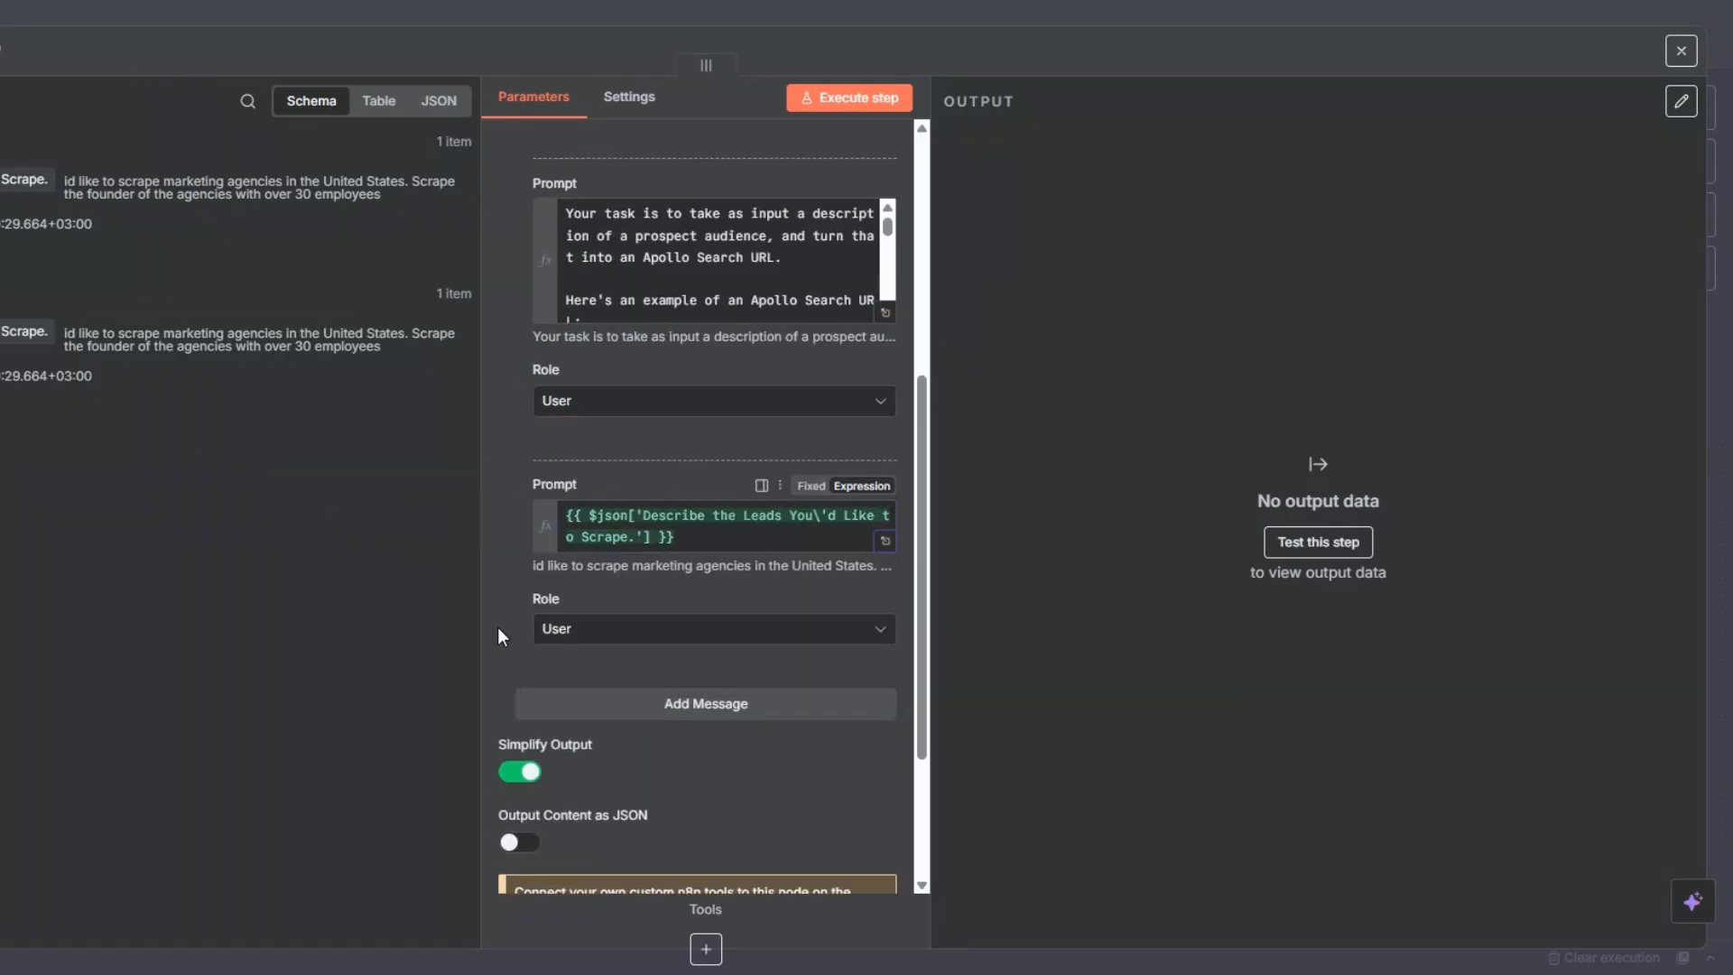
scroll(596, 626, "down", 3)
left_click(522, 629)
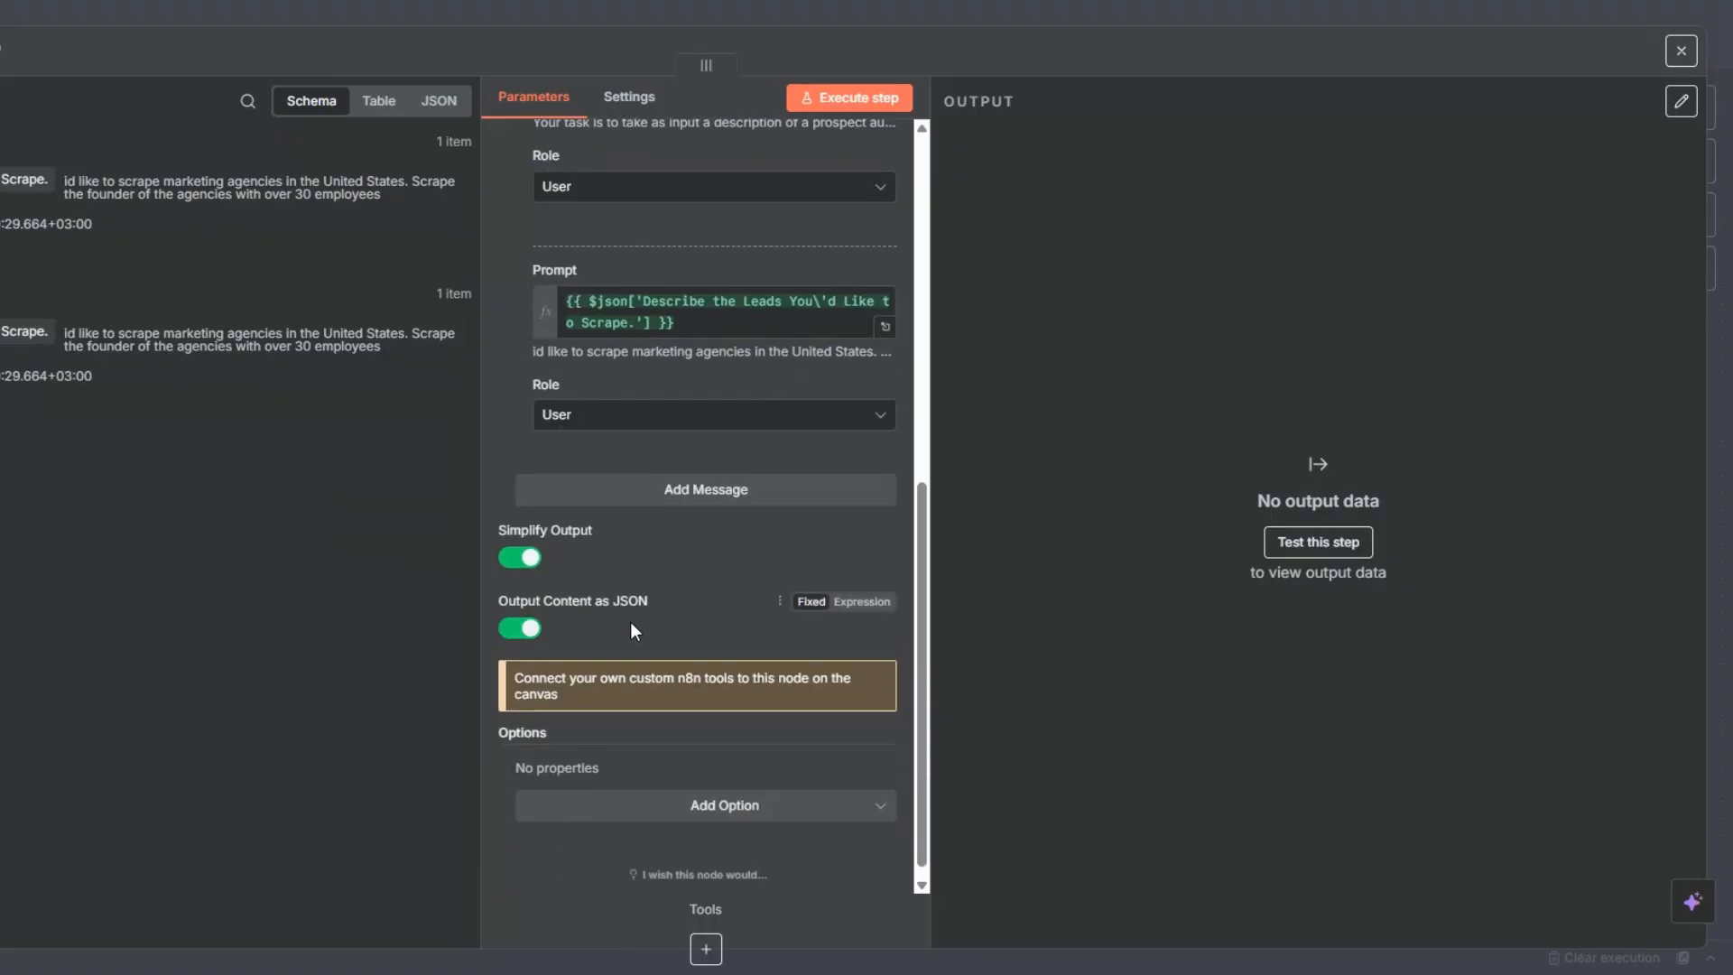
- Execute the OpenAI node and inspect the Apollo search link in its output
scroll(634, 629, "up", 8)
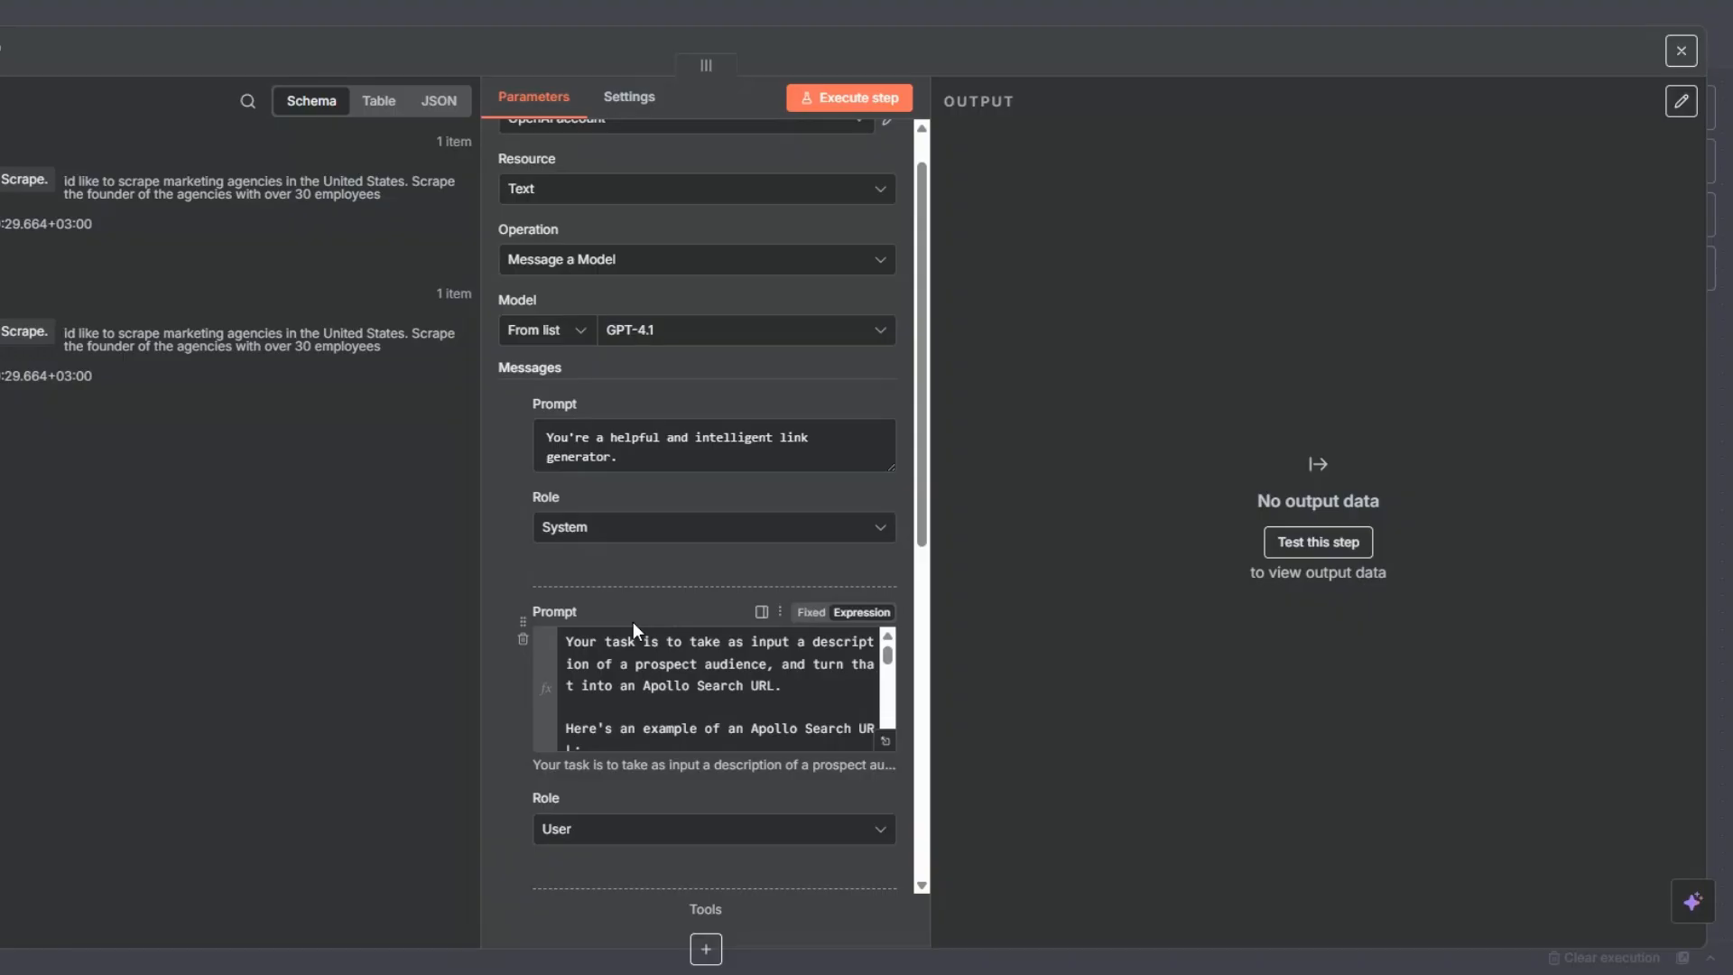
scroll(692, 341, "up", 1)
scroll(692, 342, "up", 1)
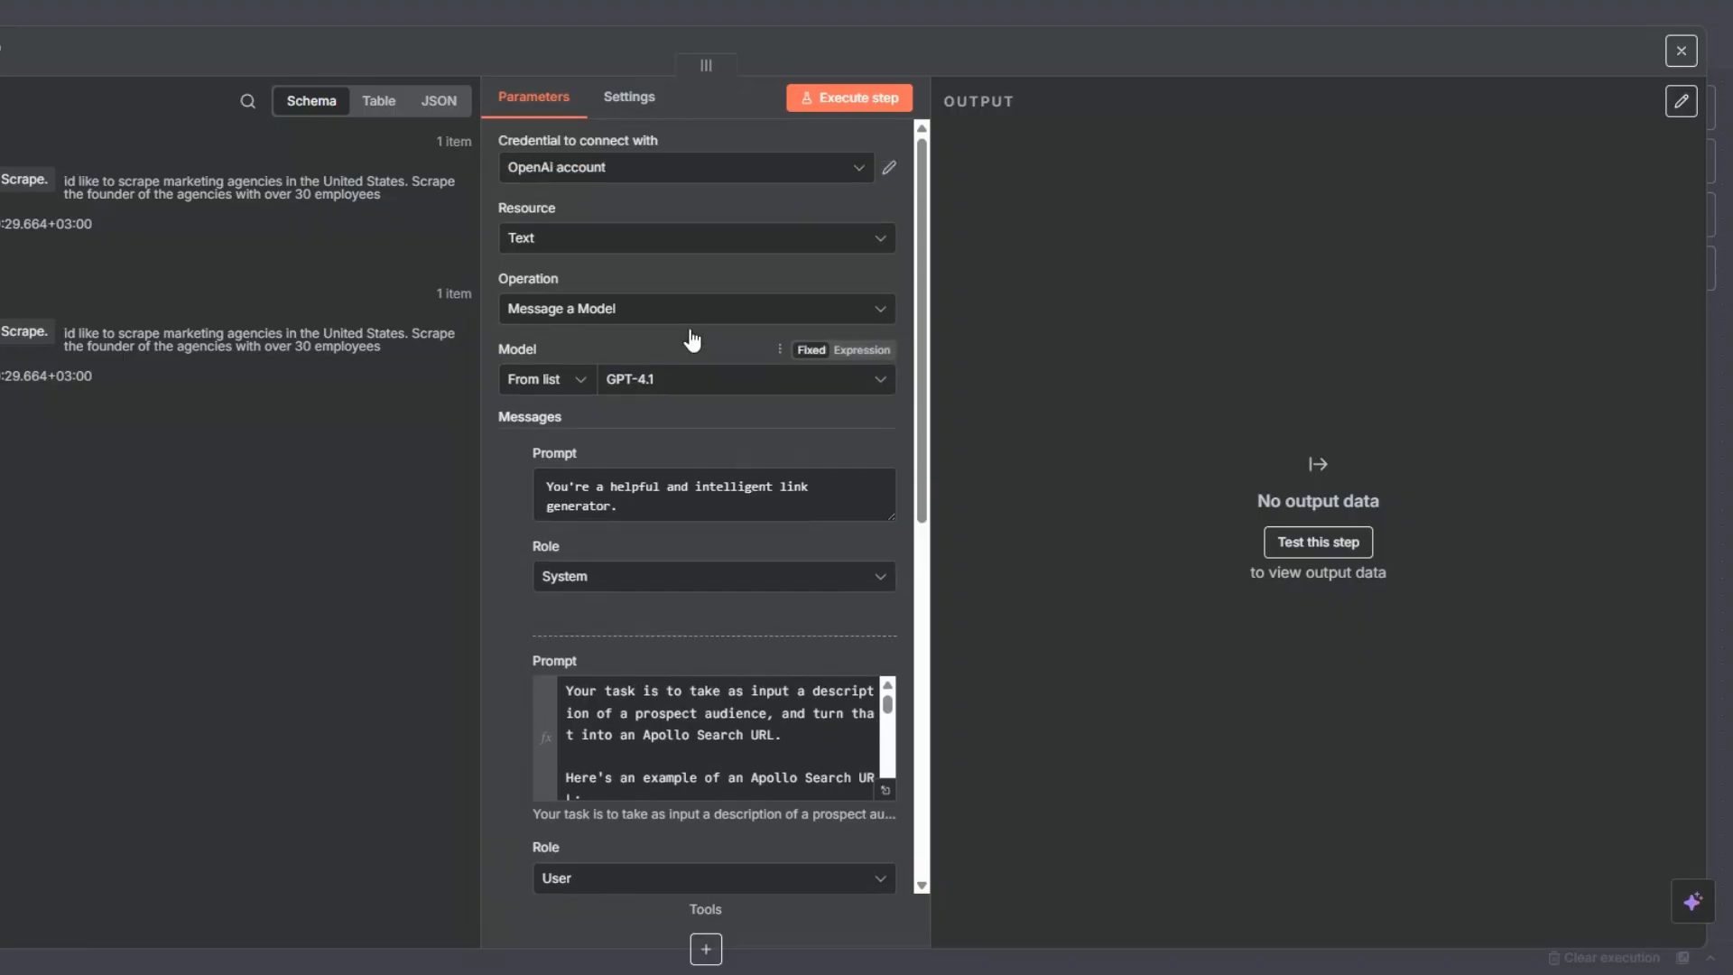
left_click(860, 100)
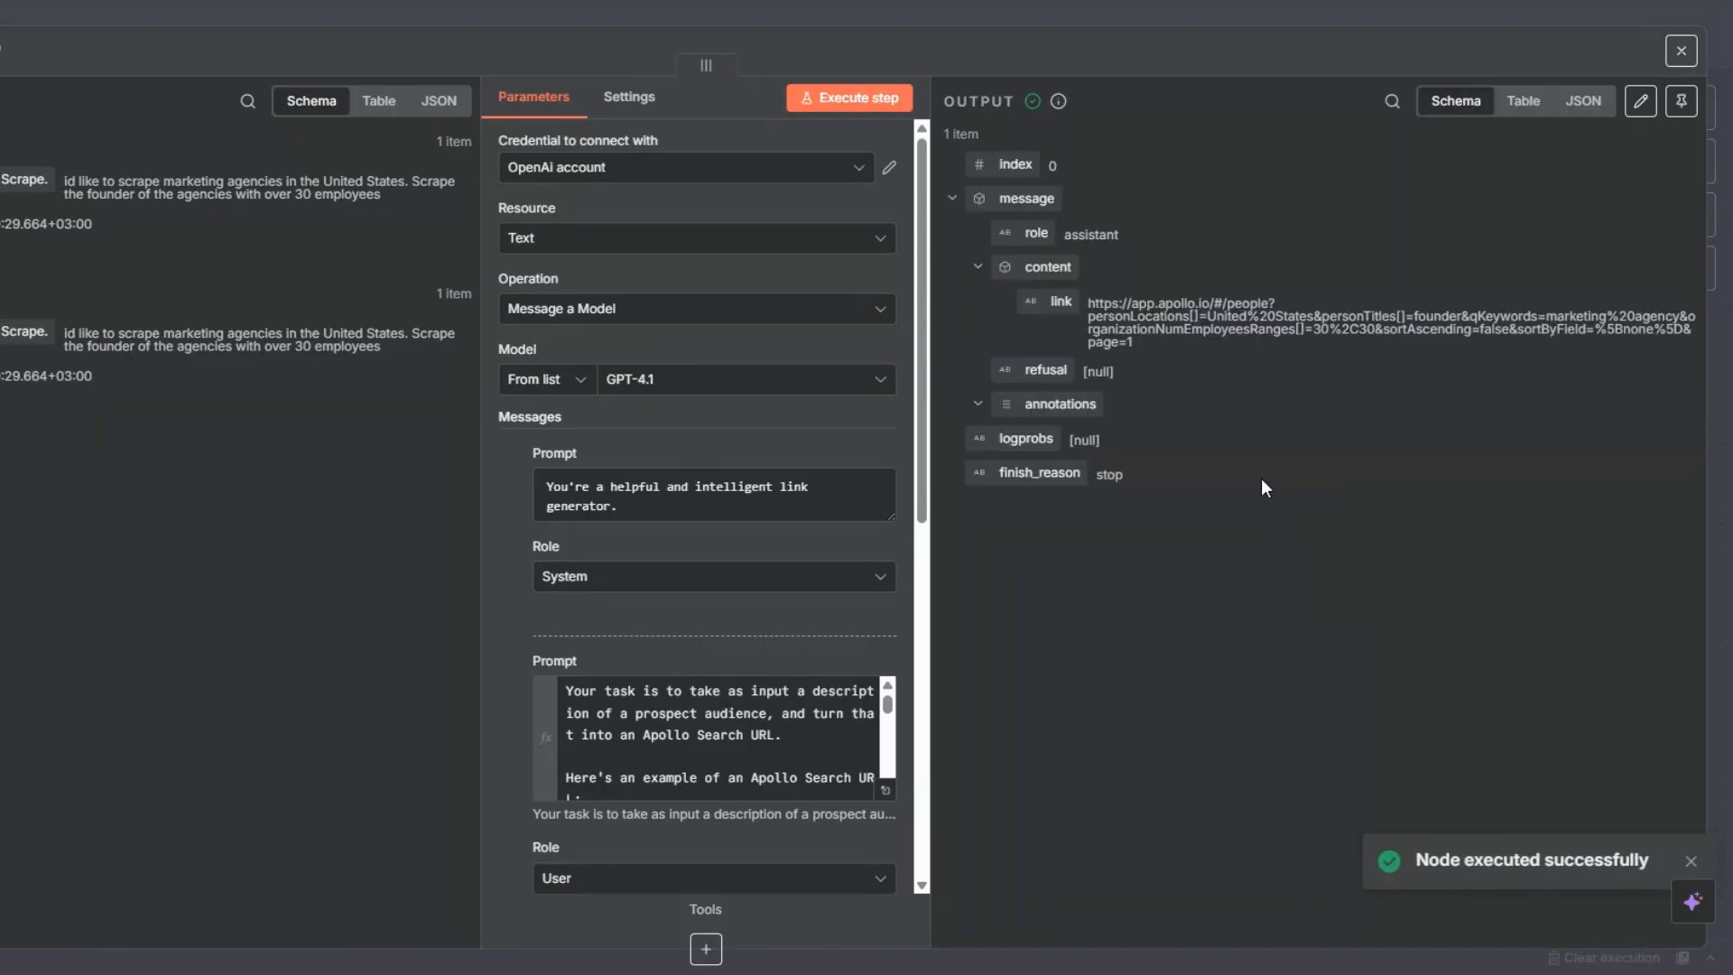
left_click_drag(1088, 303, 1146, 339)
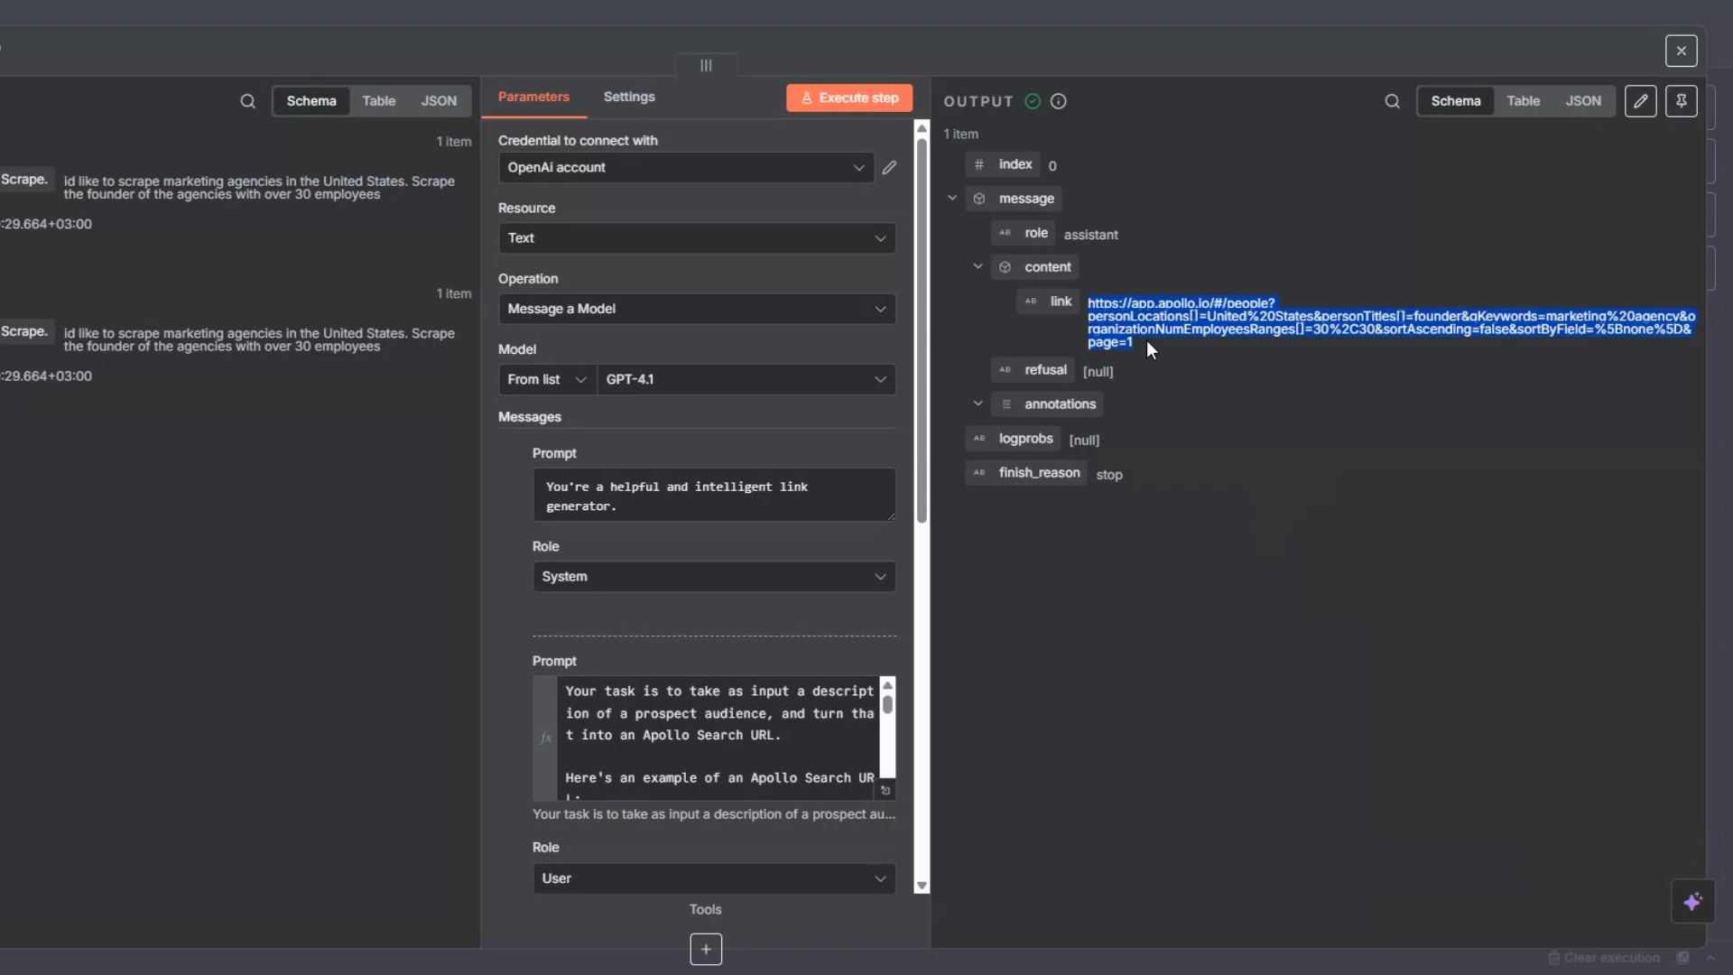
left_click(1182, 341)
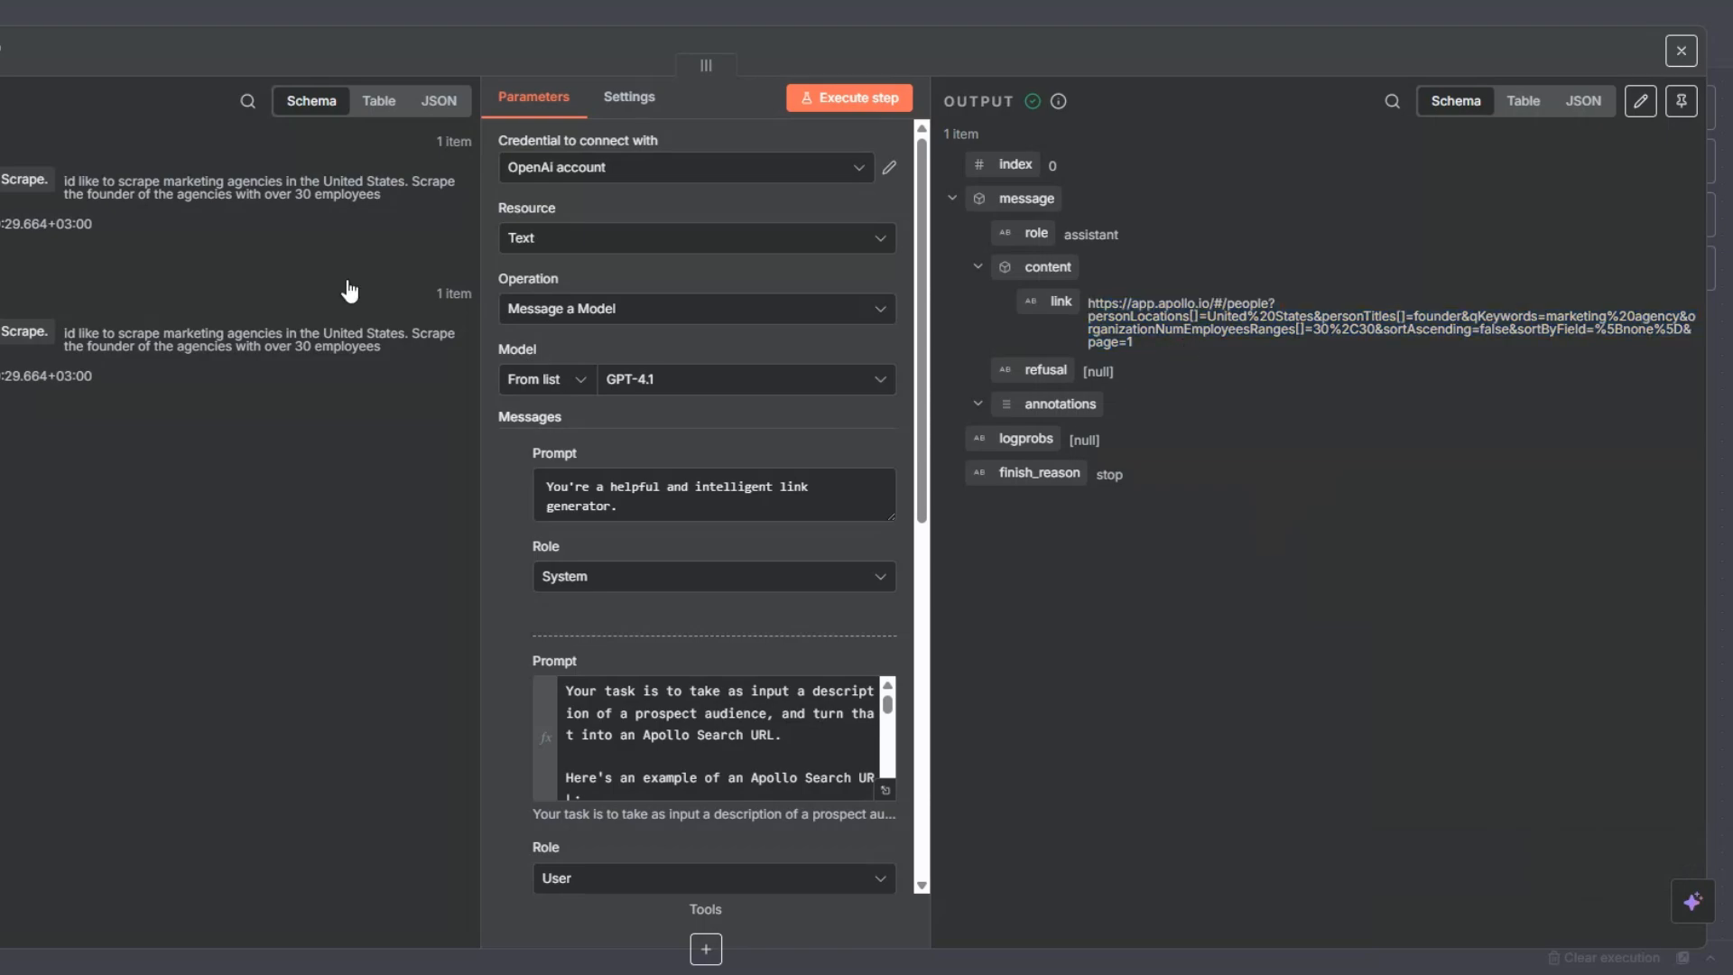
- Close the OpenAI node's settings, rename the node as "Apollo Search URL" and save the workflow
key("Escape")
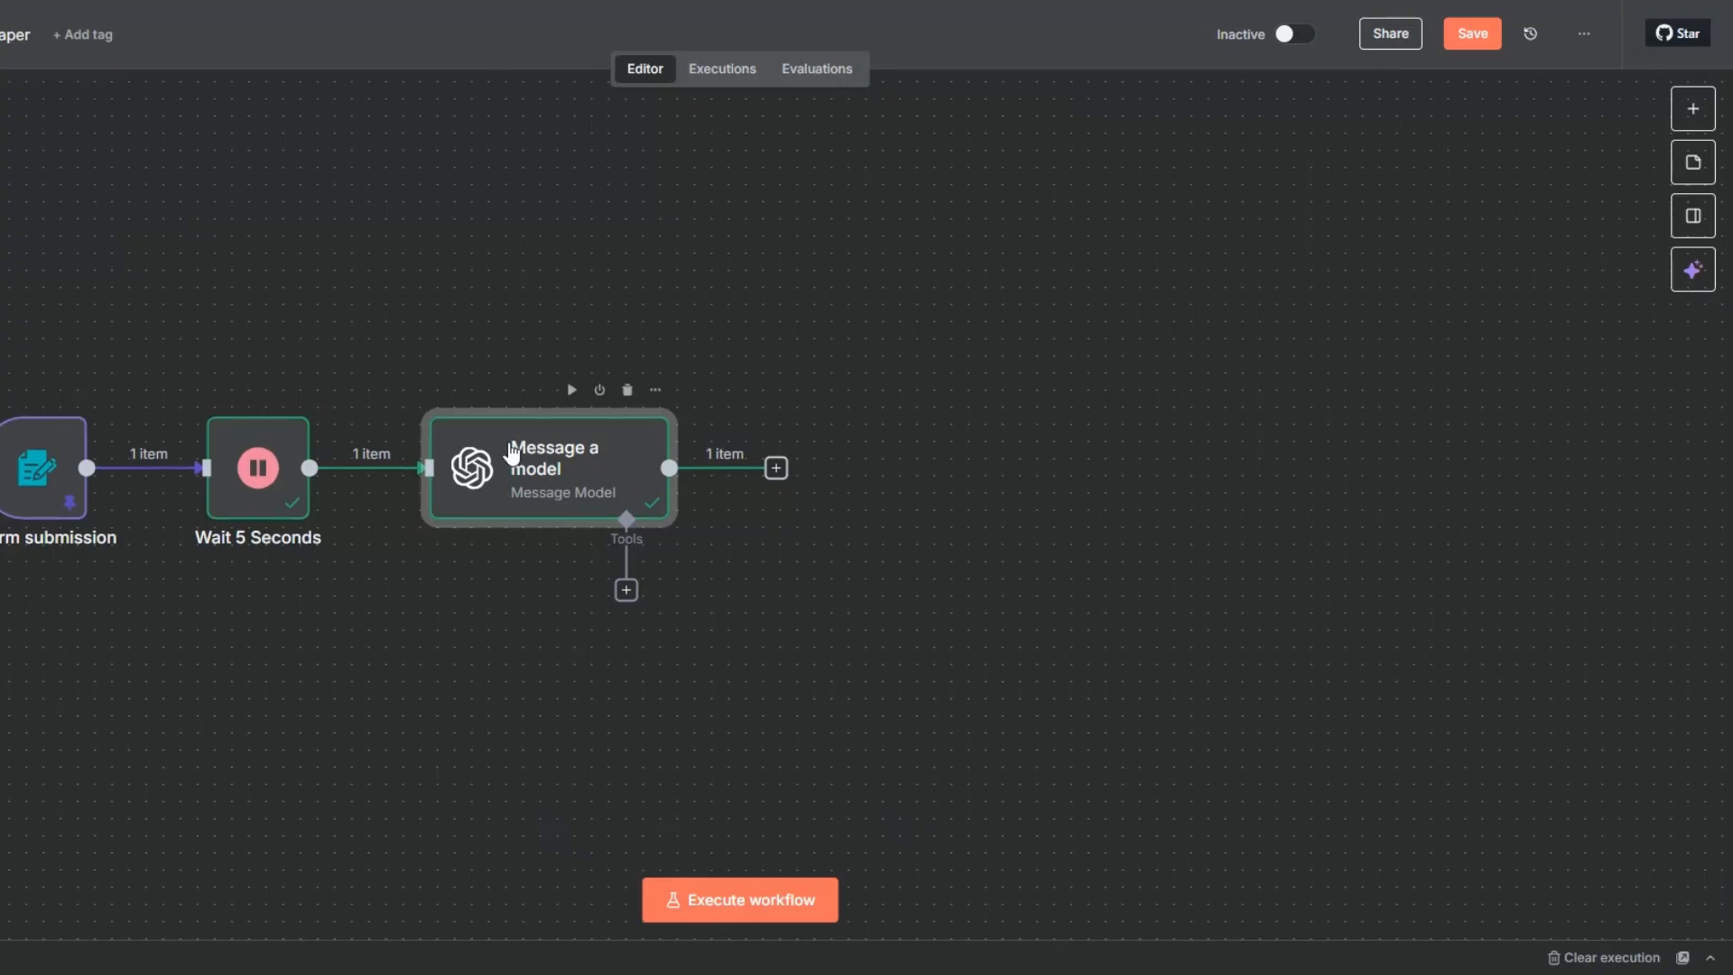
key("F2")
type("Apollo Search URL")
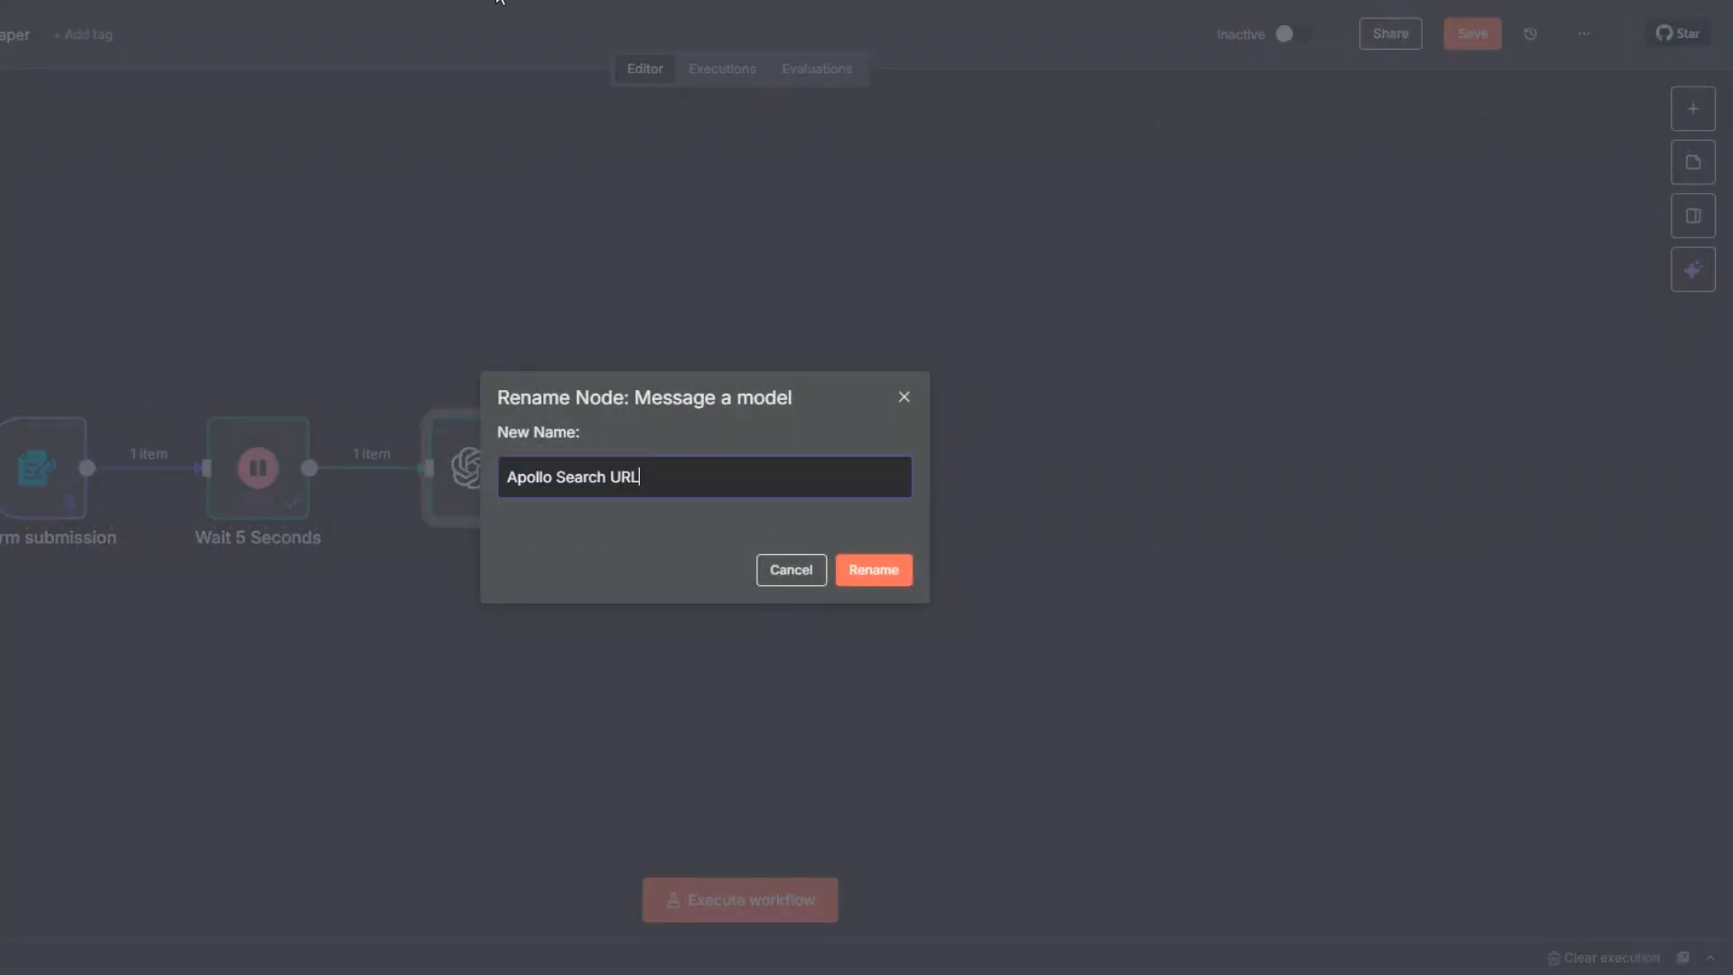
left_click(882, 585)
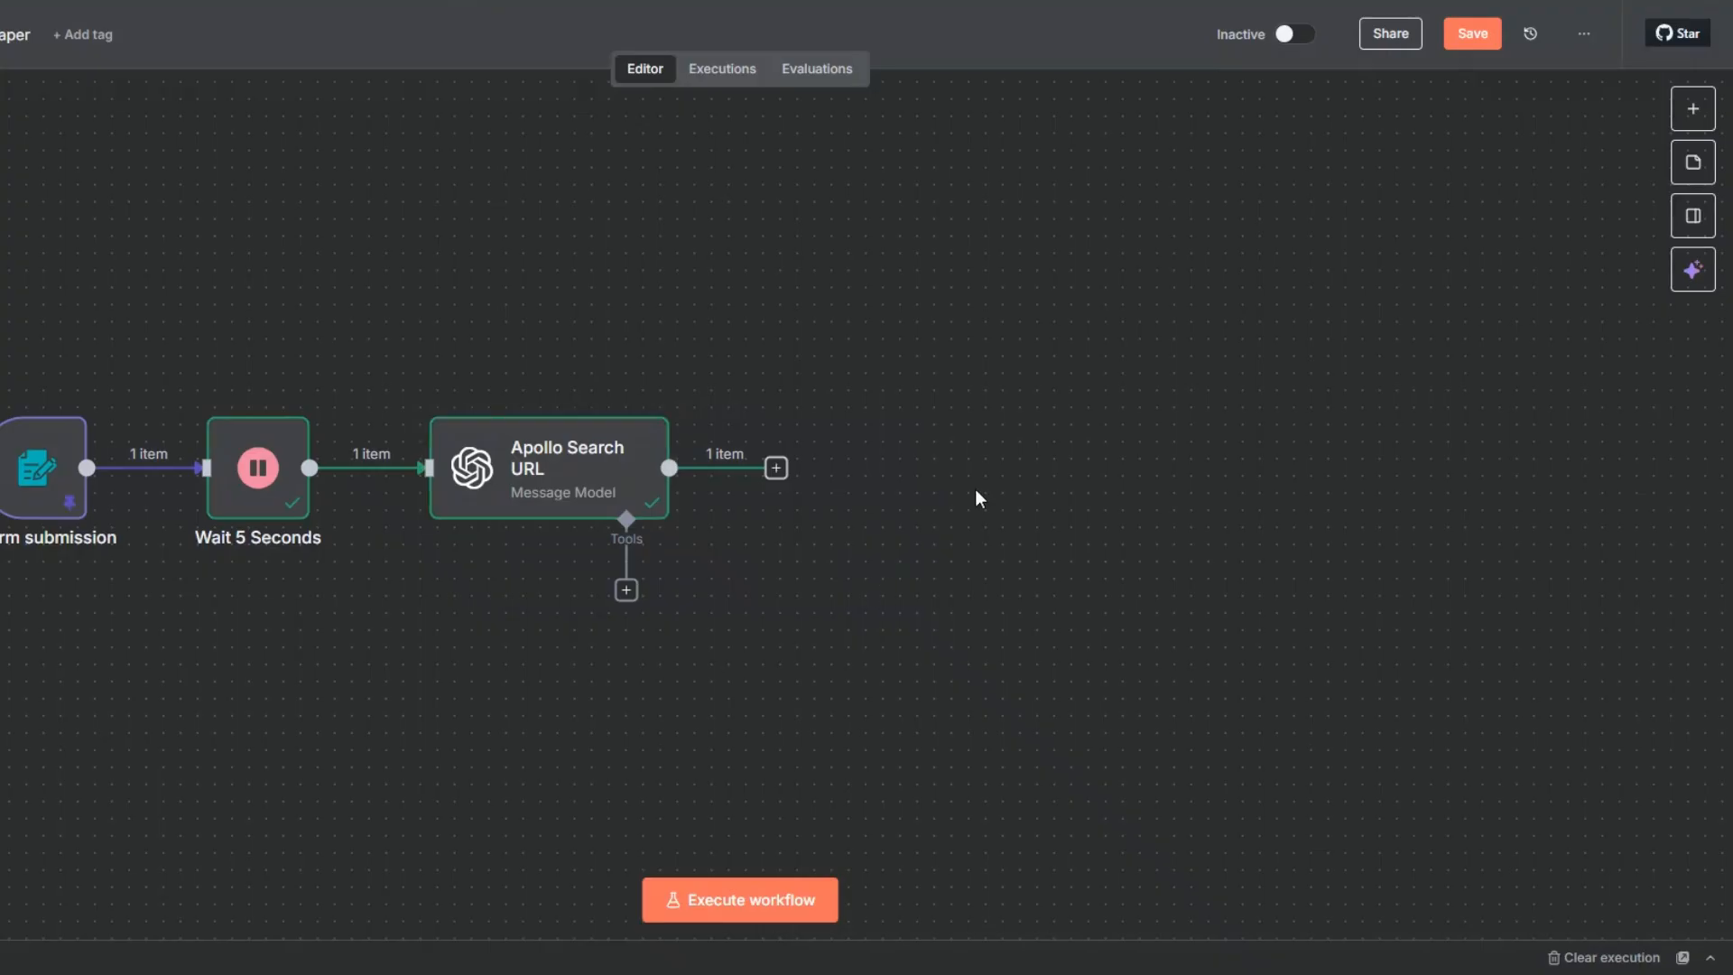
left_click(1452, 38)
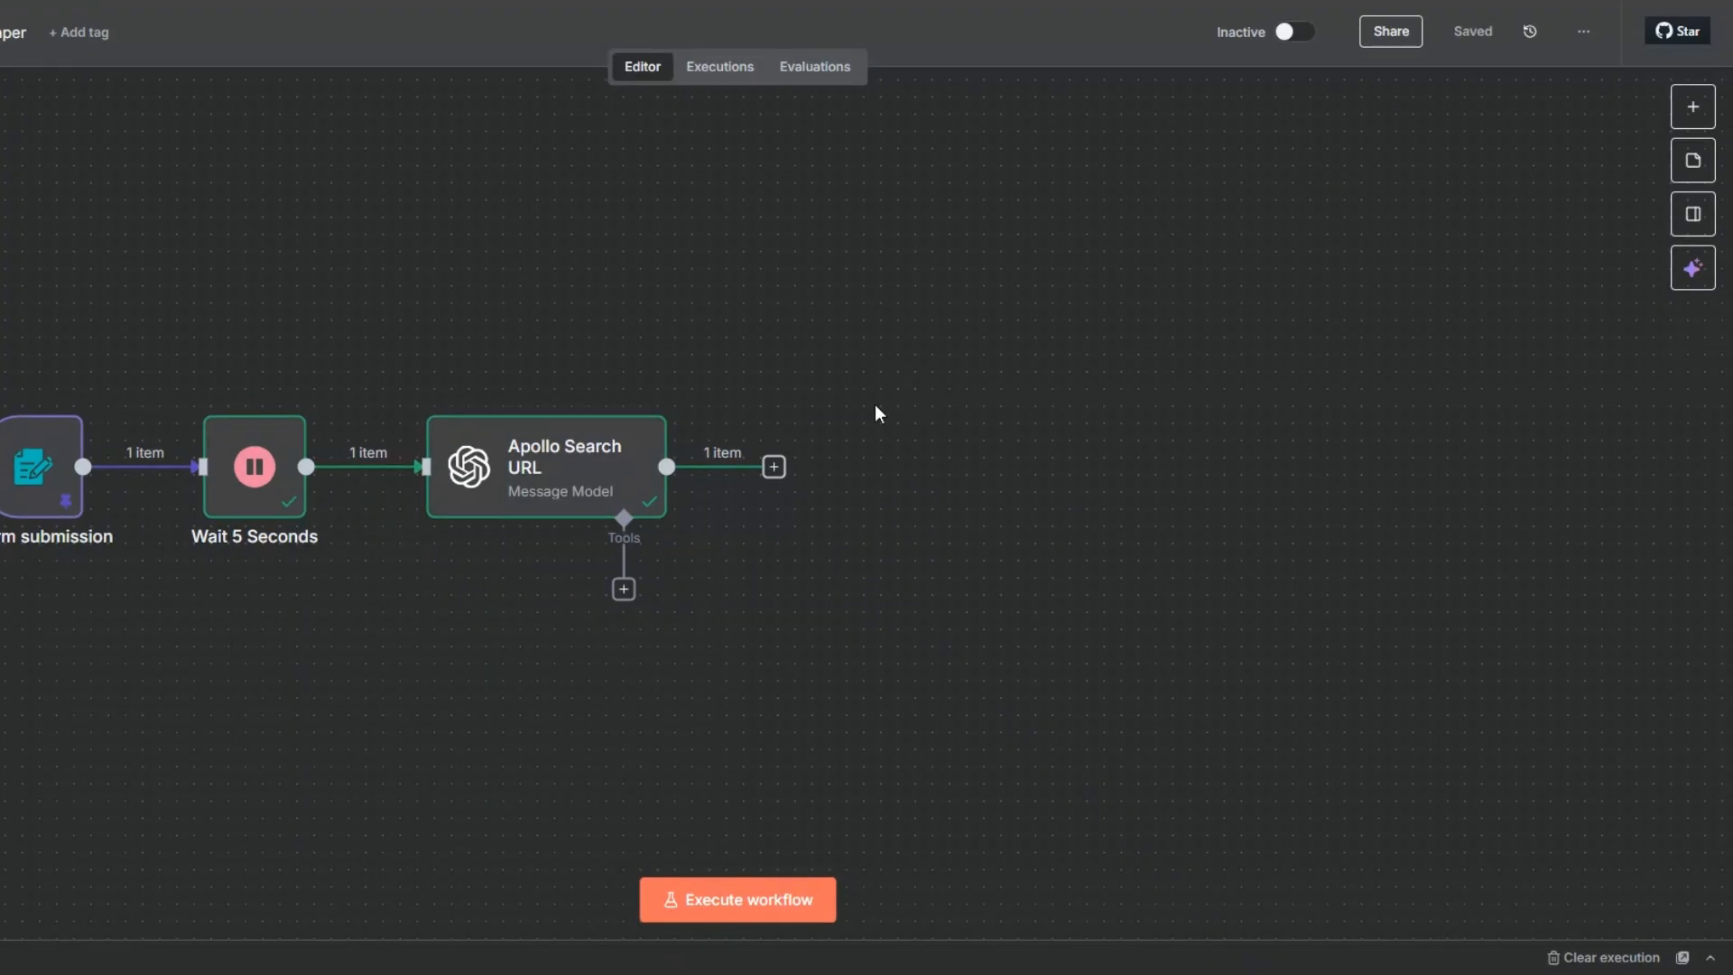
- Add an Apify node with the Run an Actor action after the Apollo Search URL node
left_click(774, 469)
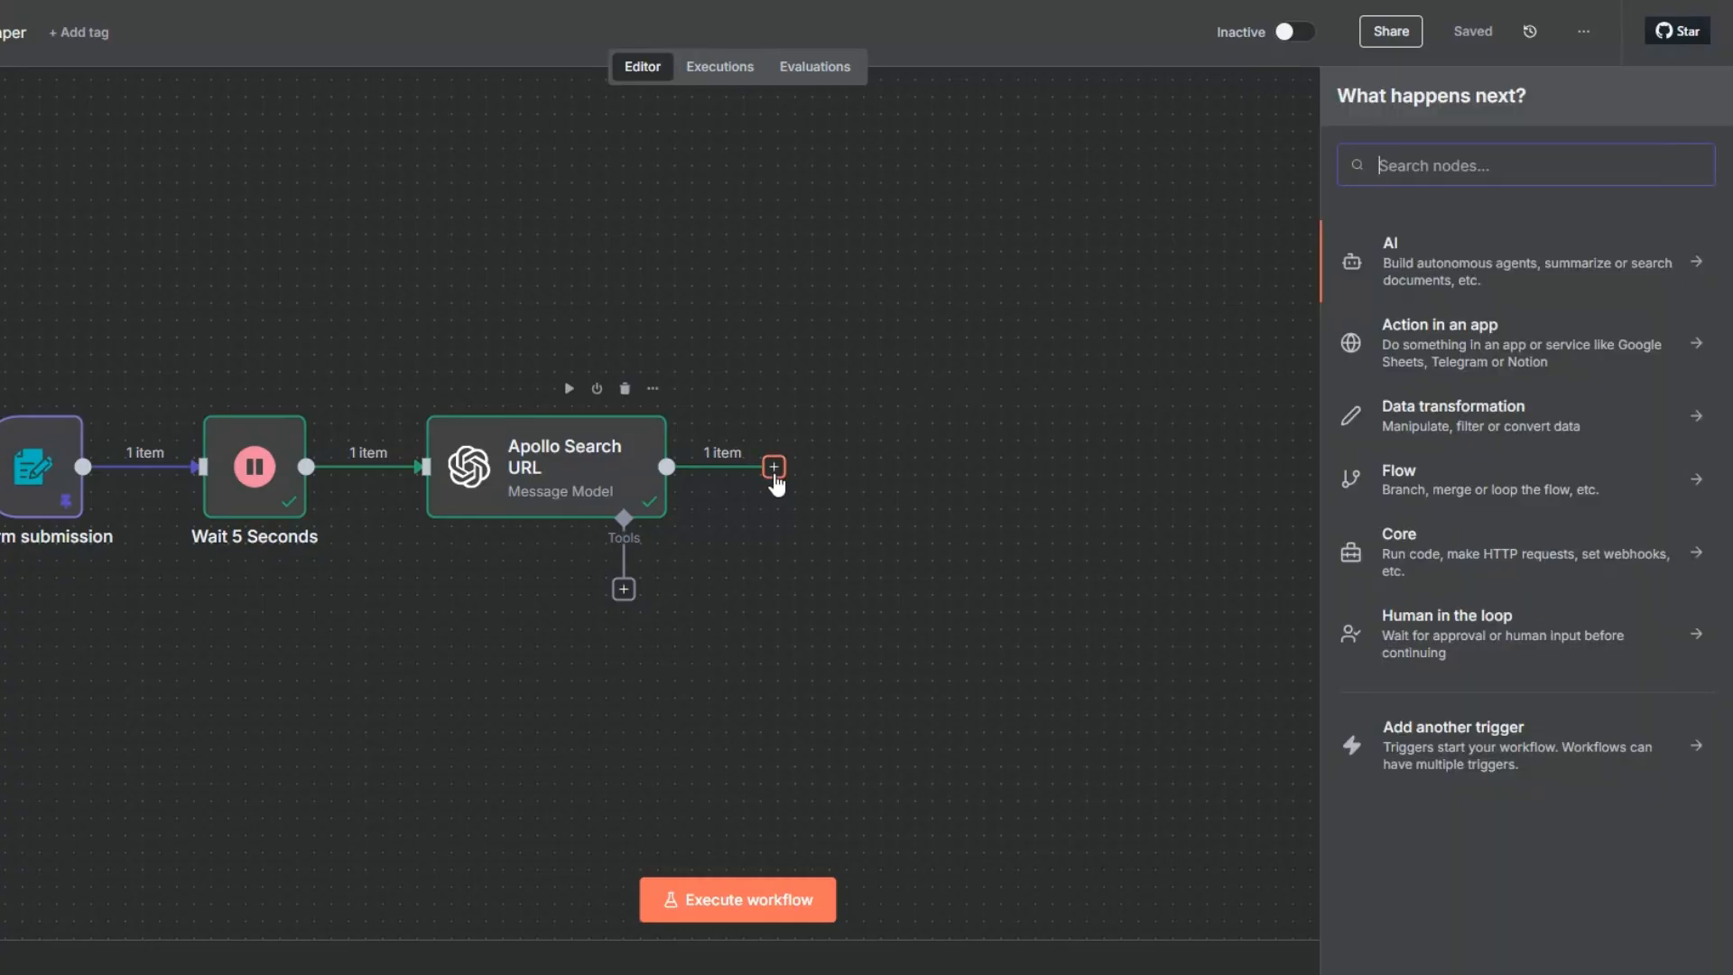
type("apif")
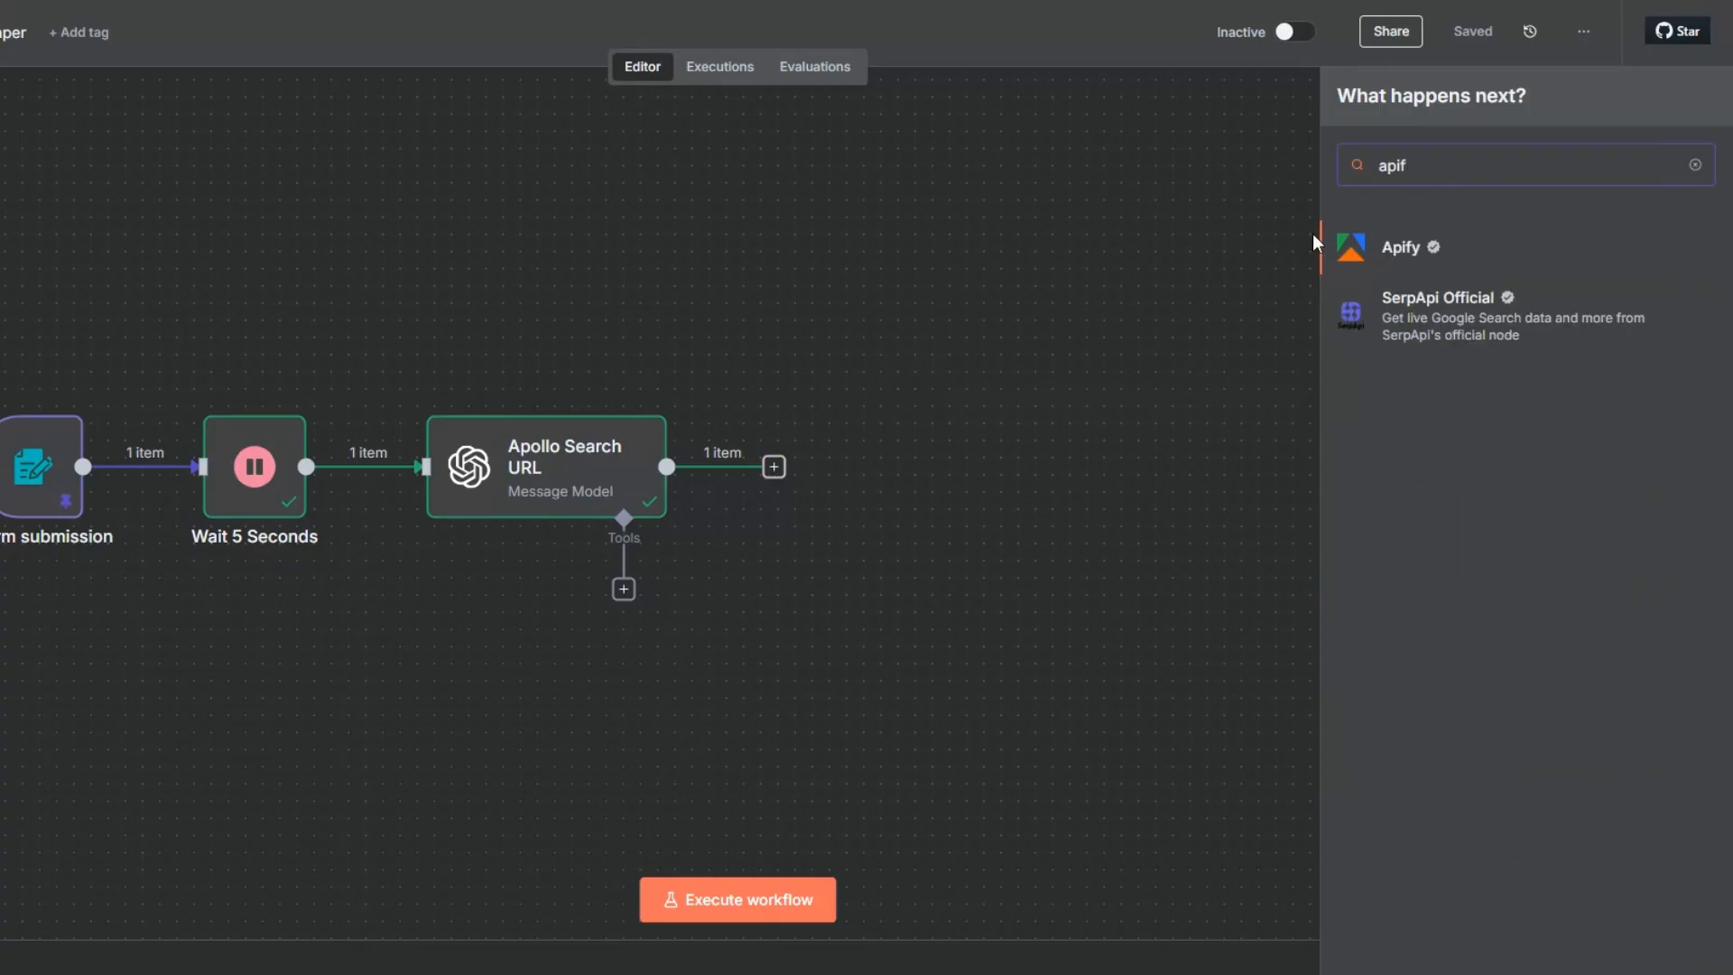
left_click(1415, 247)
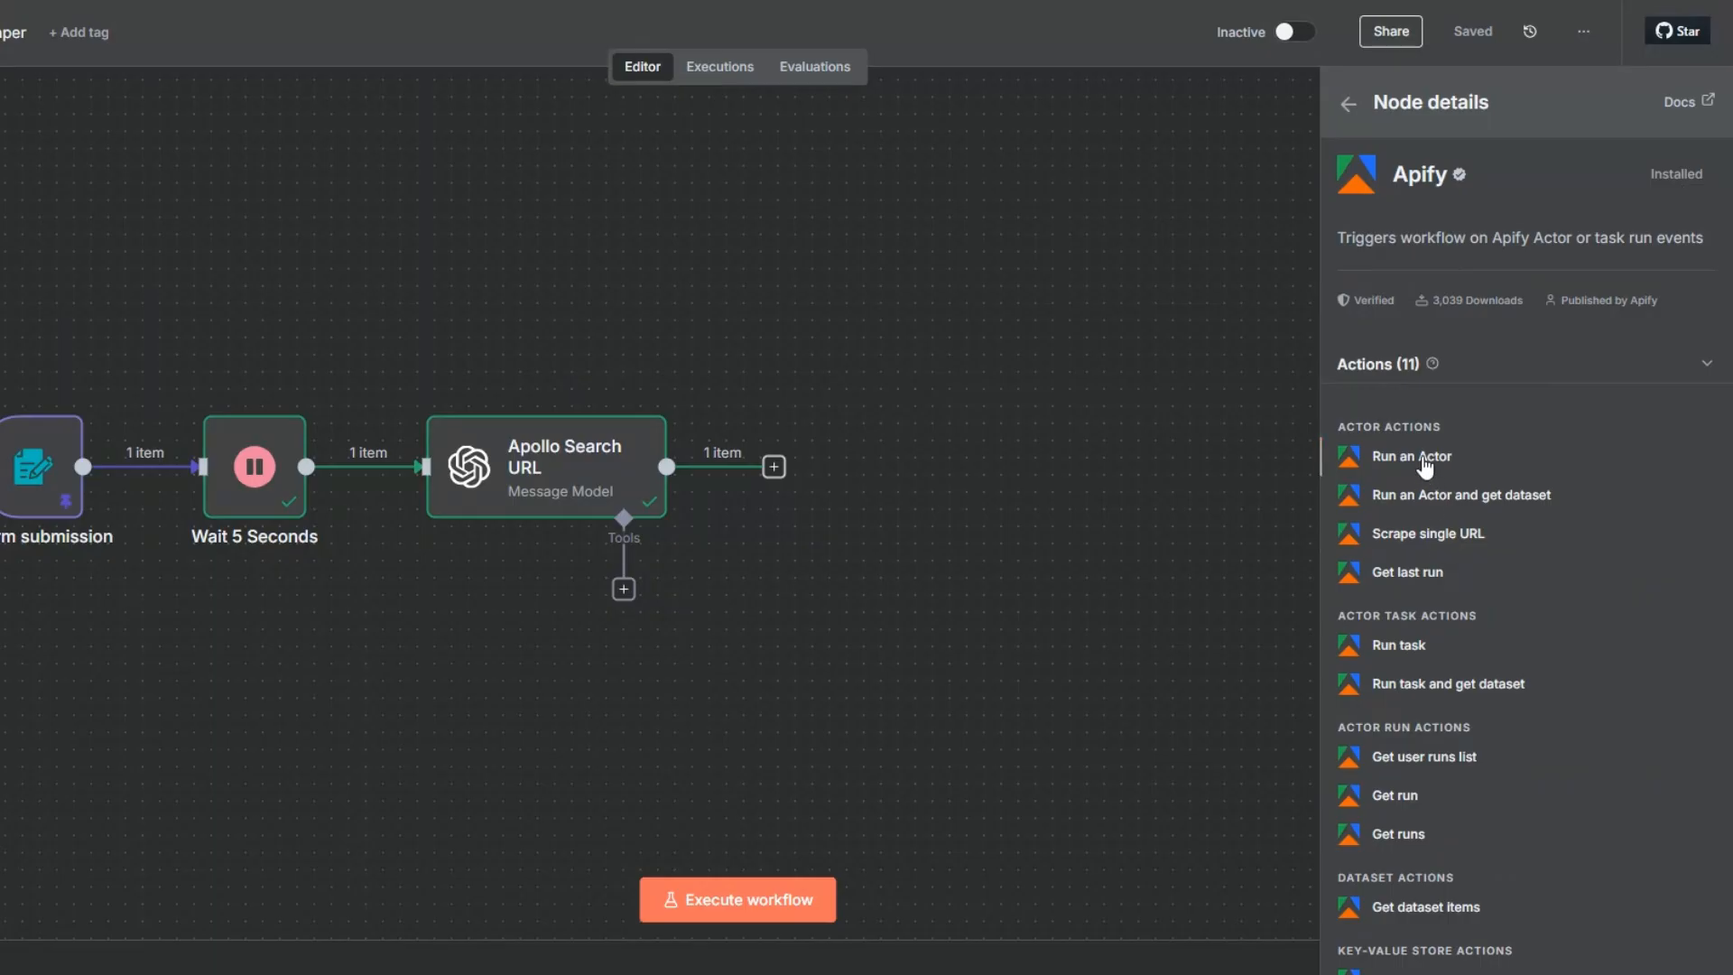
left_click(1405, 494)
left_click(636, 171)
left_click(612, 278)
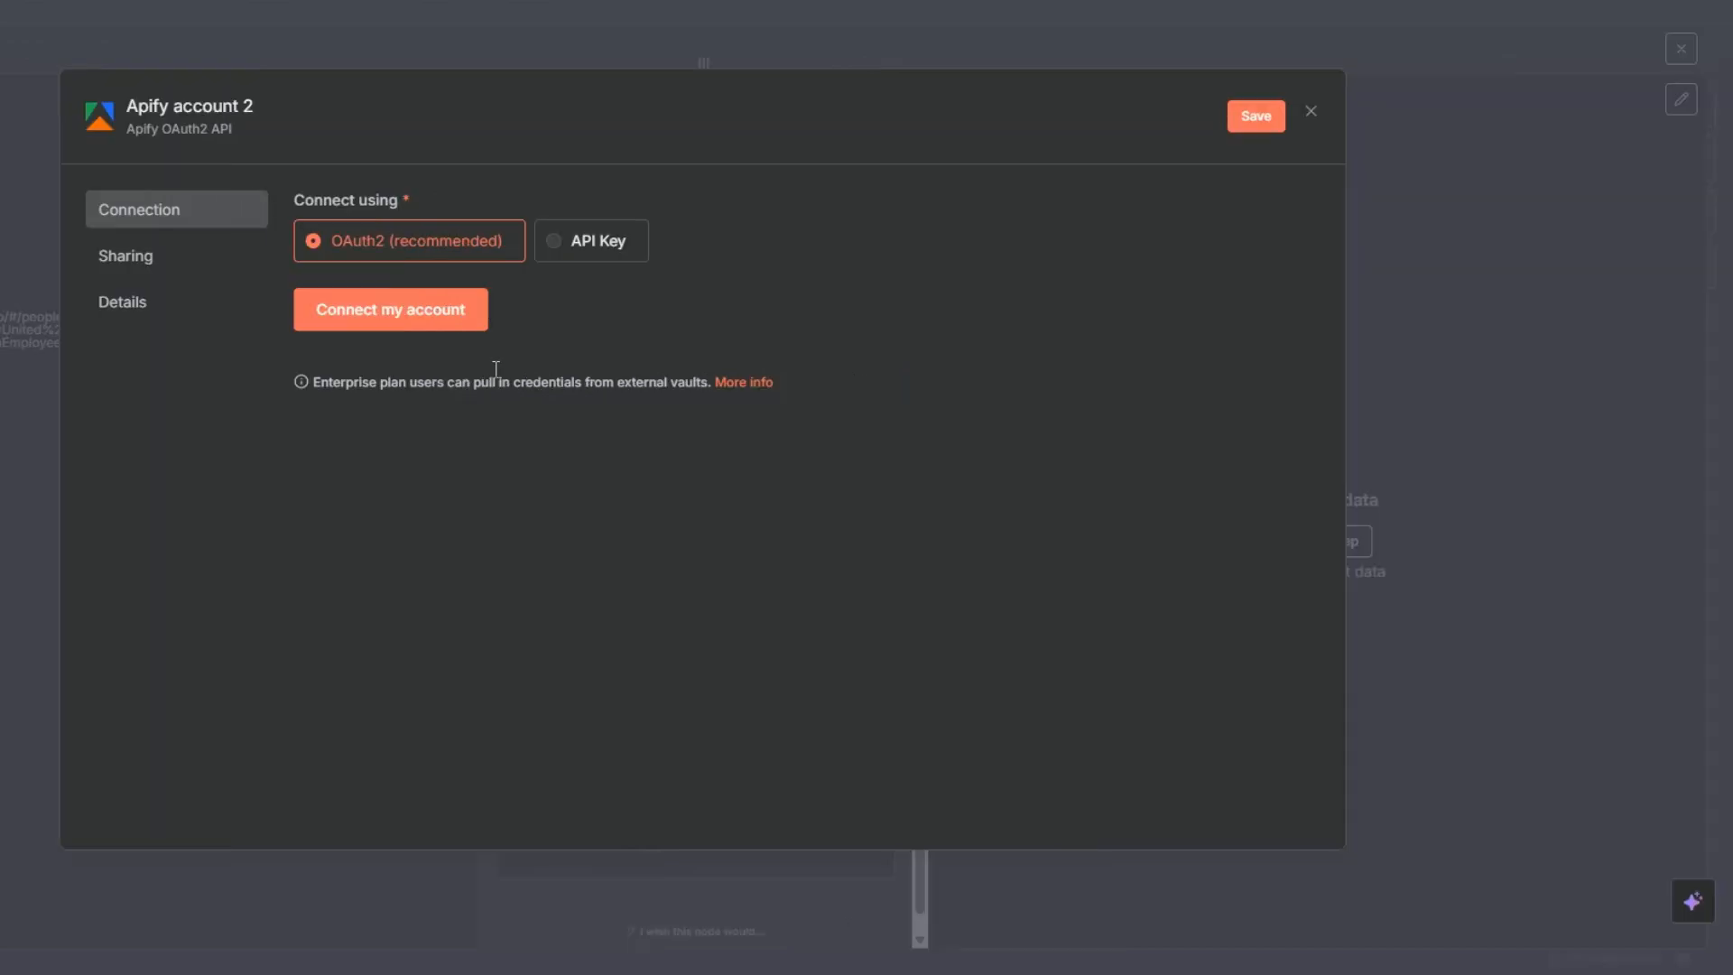
left_click(1311, 116)
left_click(755, 535)
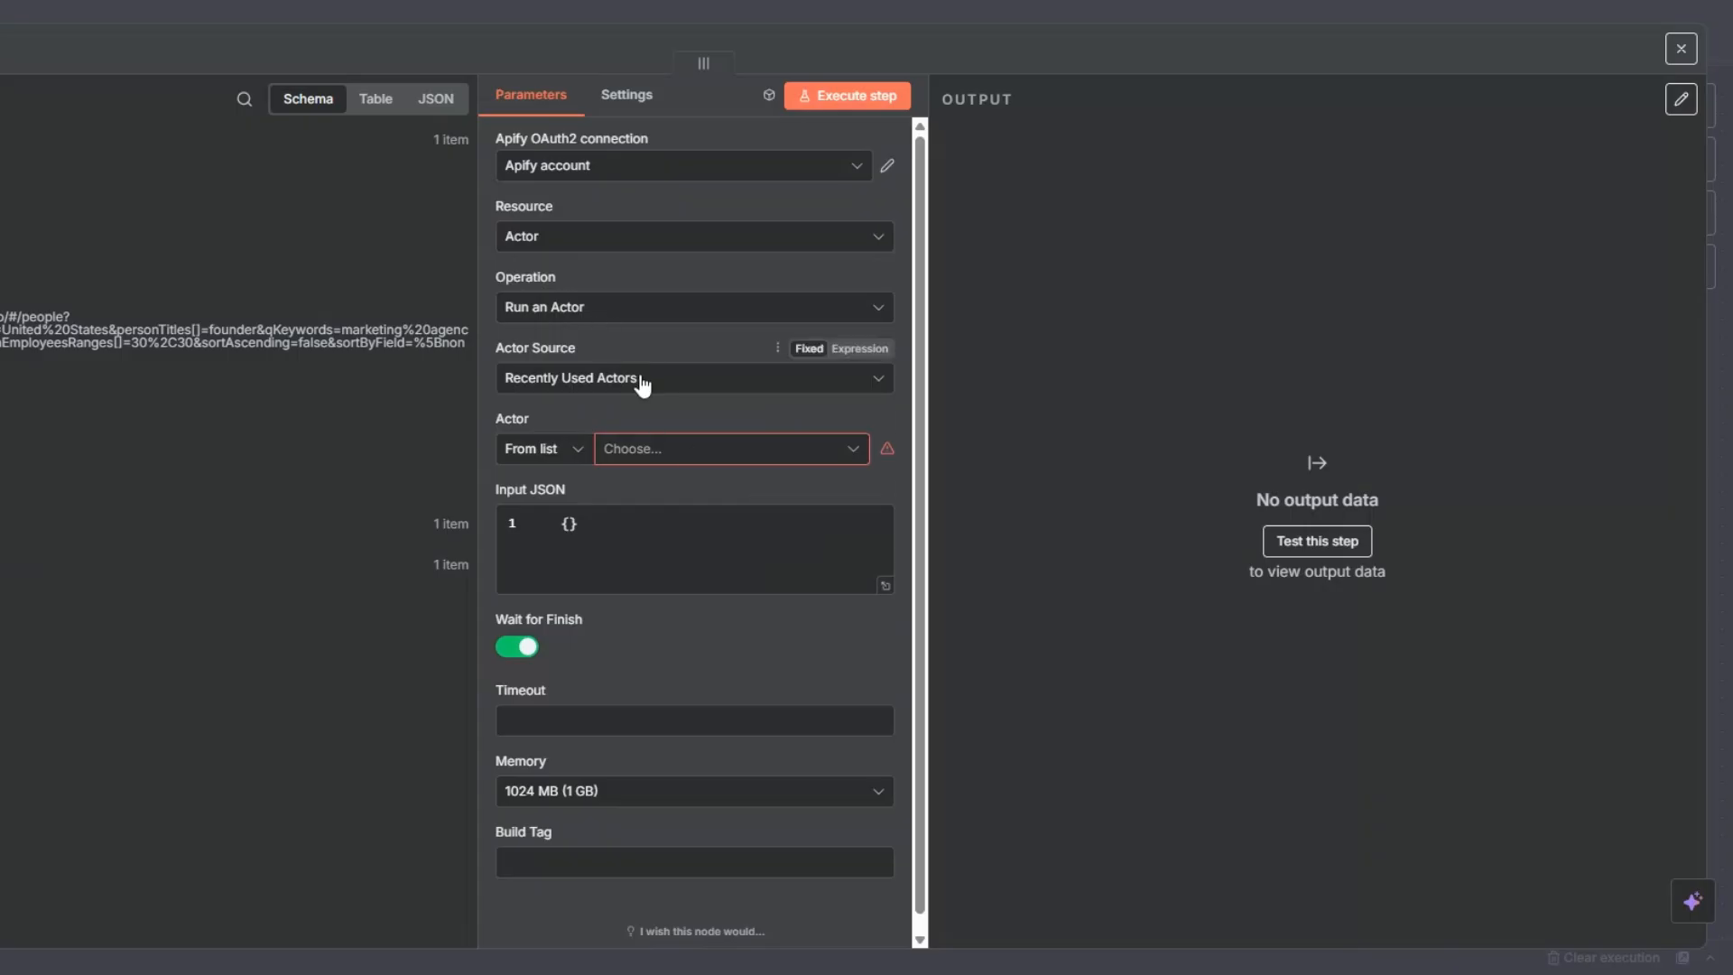
- Choose the recently used Apollo Scraper as the Actor, switch Input JSON to an expression and open its full editor
left_click(645, 454)
left_click(635, 546)
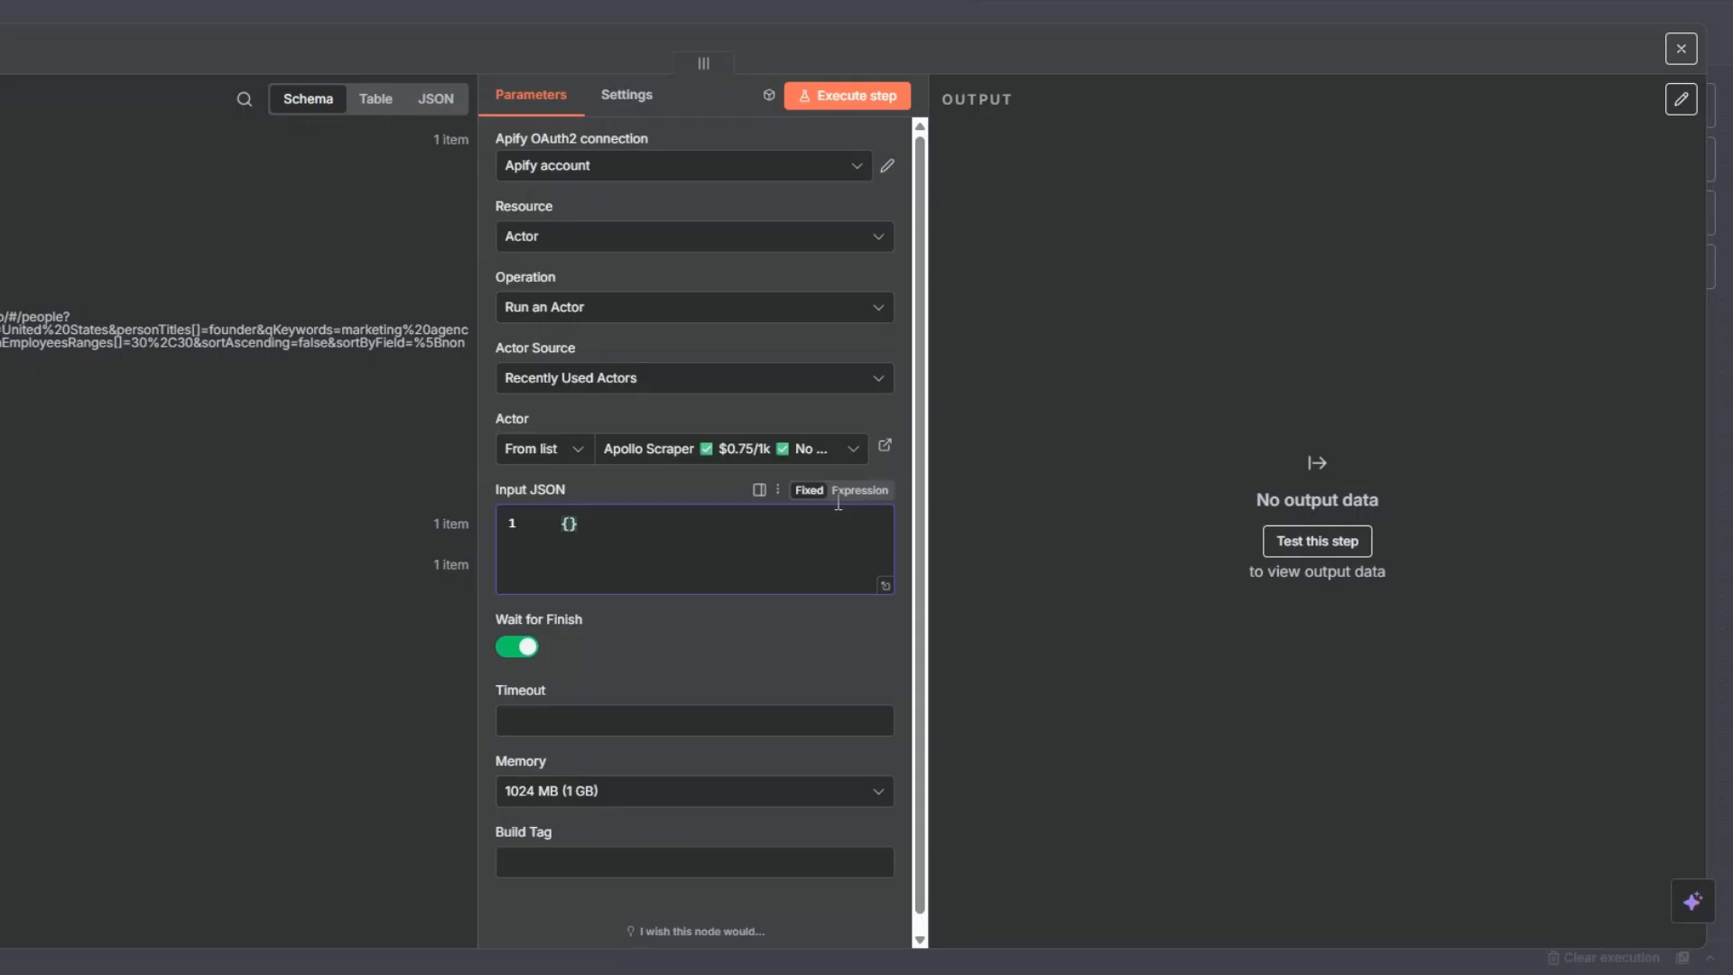
left_click(860, 491)
left_click(898, 526)
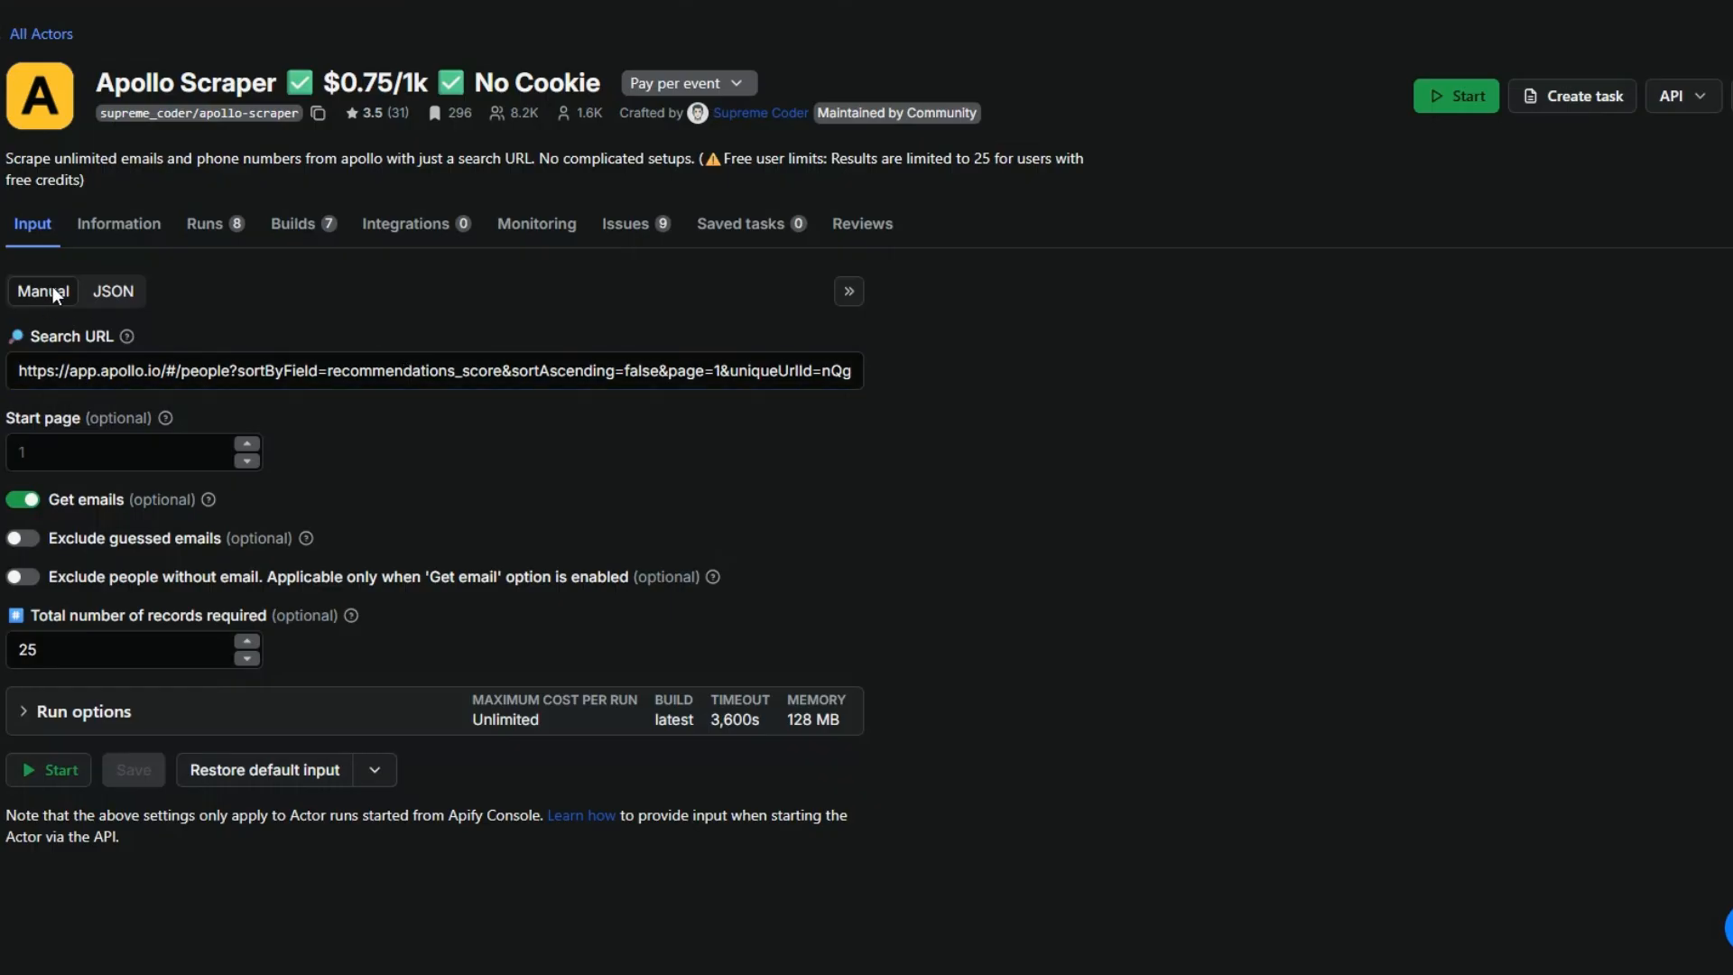
- Switch to Apify Console, copy the Apollo Scraper's whole JSON input and paste it into the Input JSON expression in n8n
left_click(110, 294)
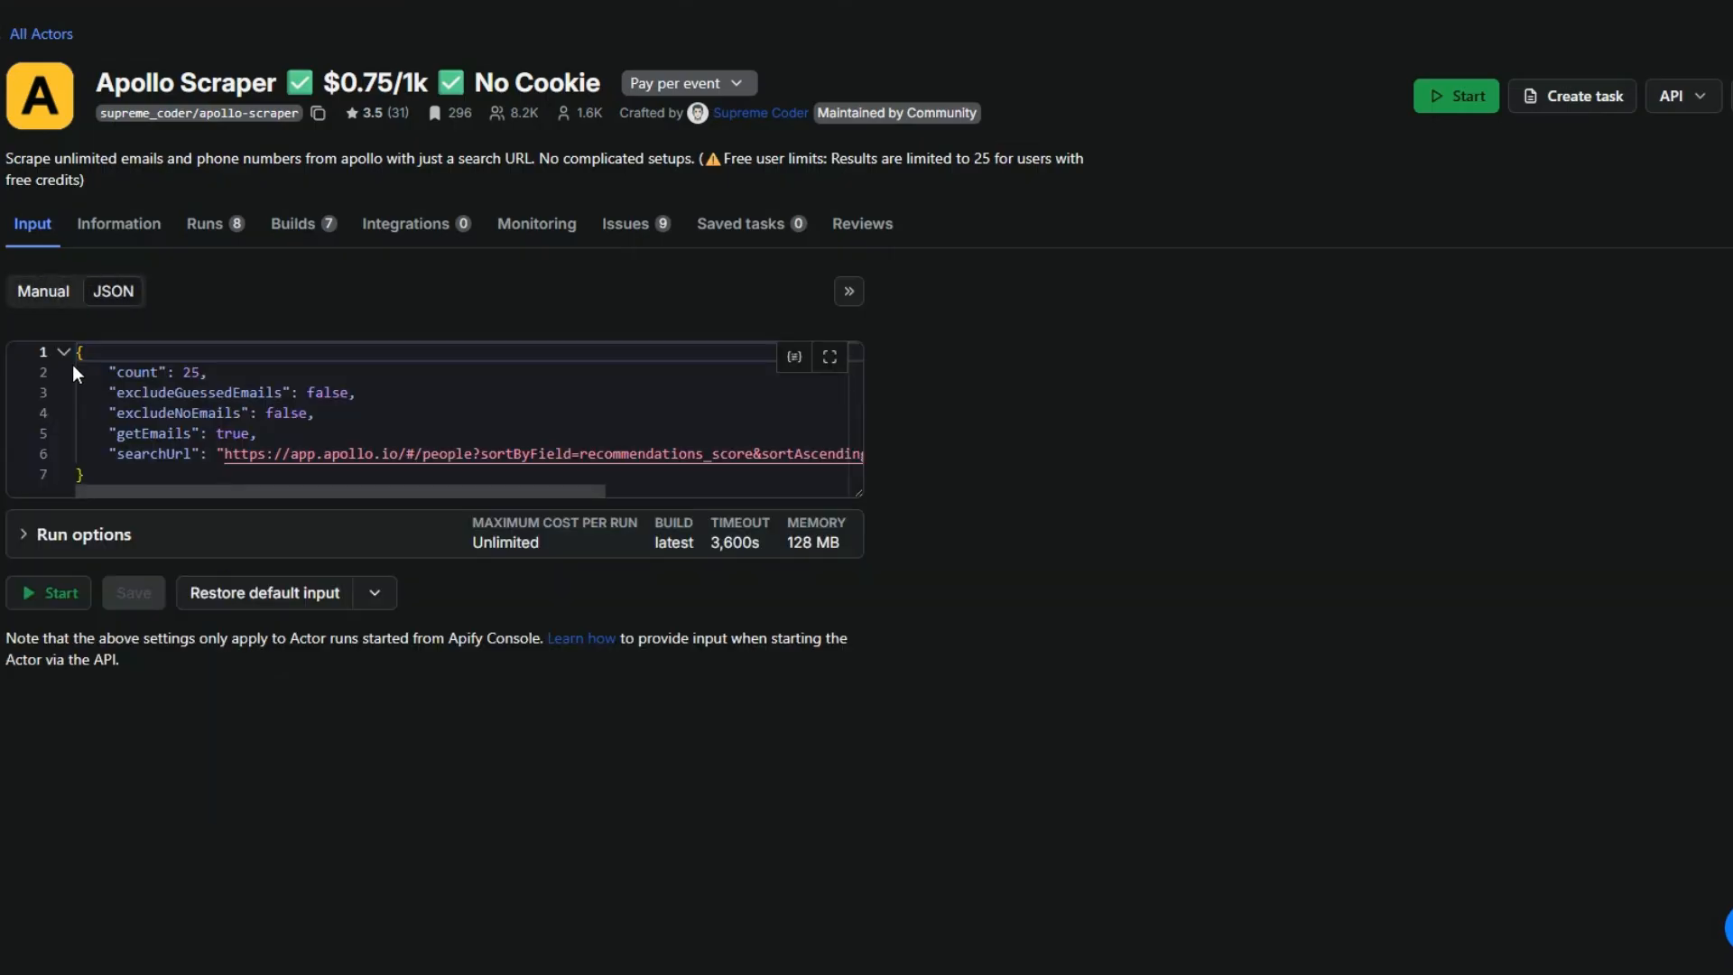
key("ctrl+a")
right_click(118, 446)
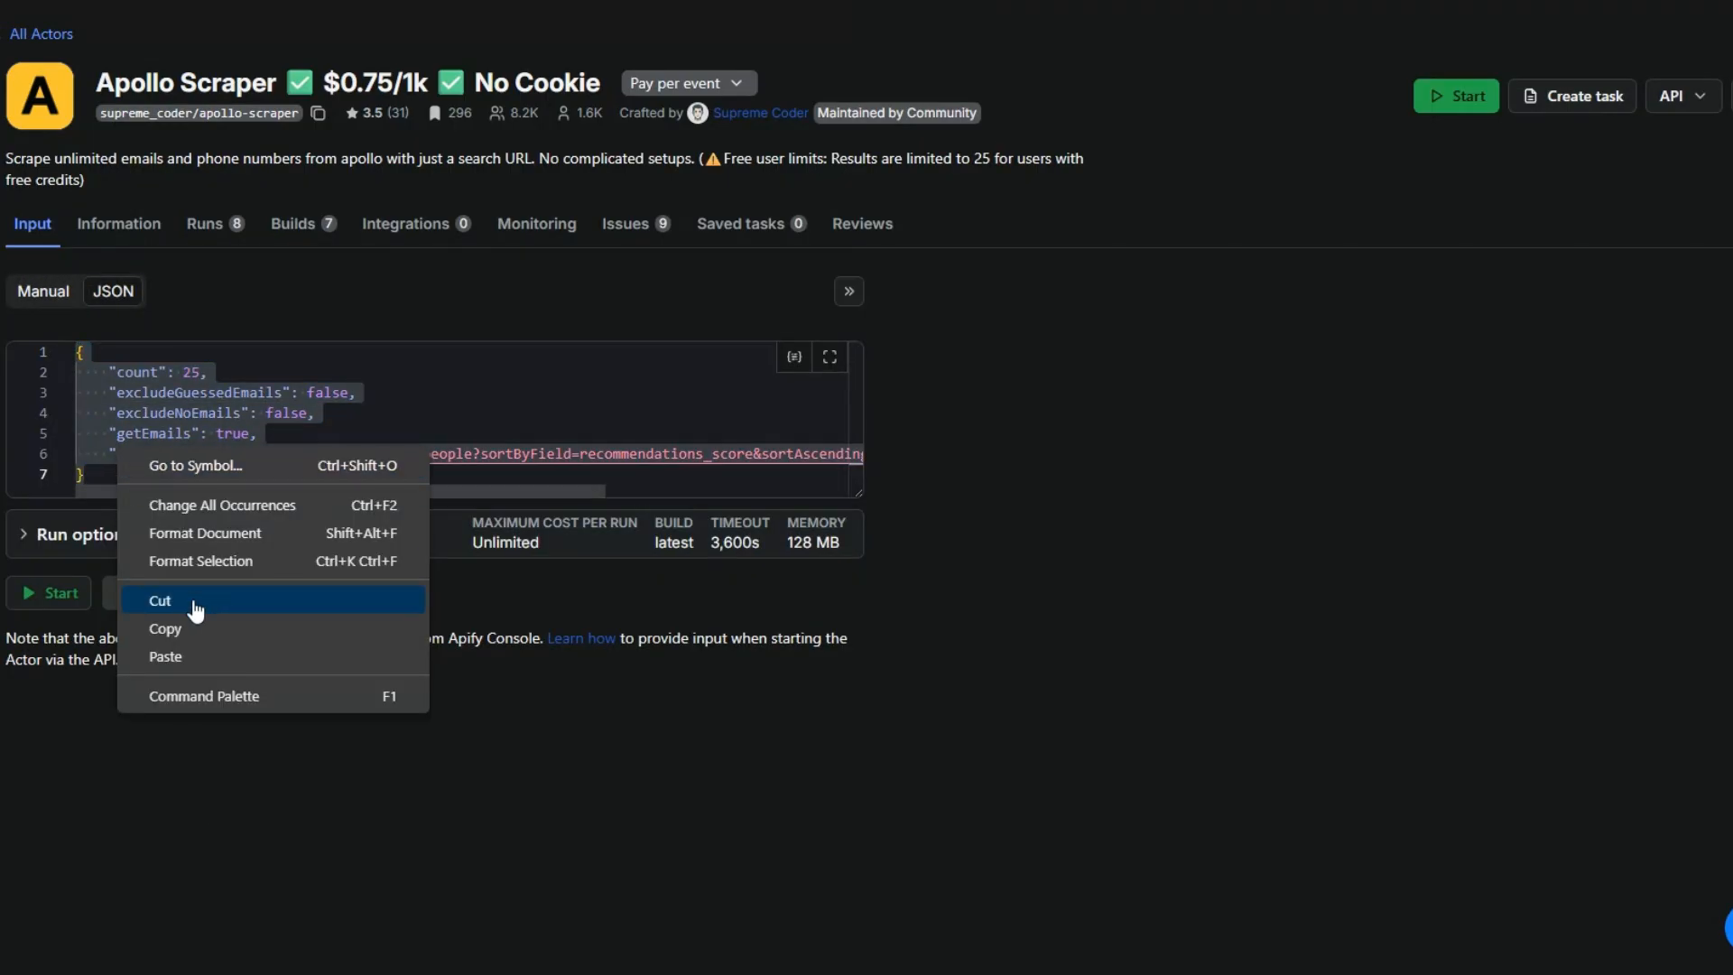
left_click(197, 630)
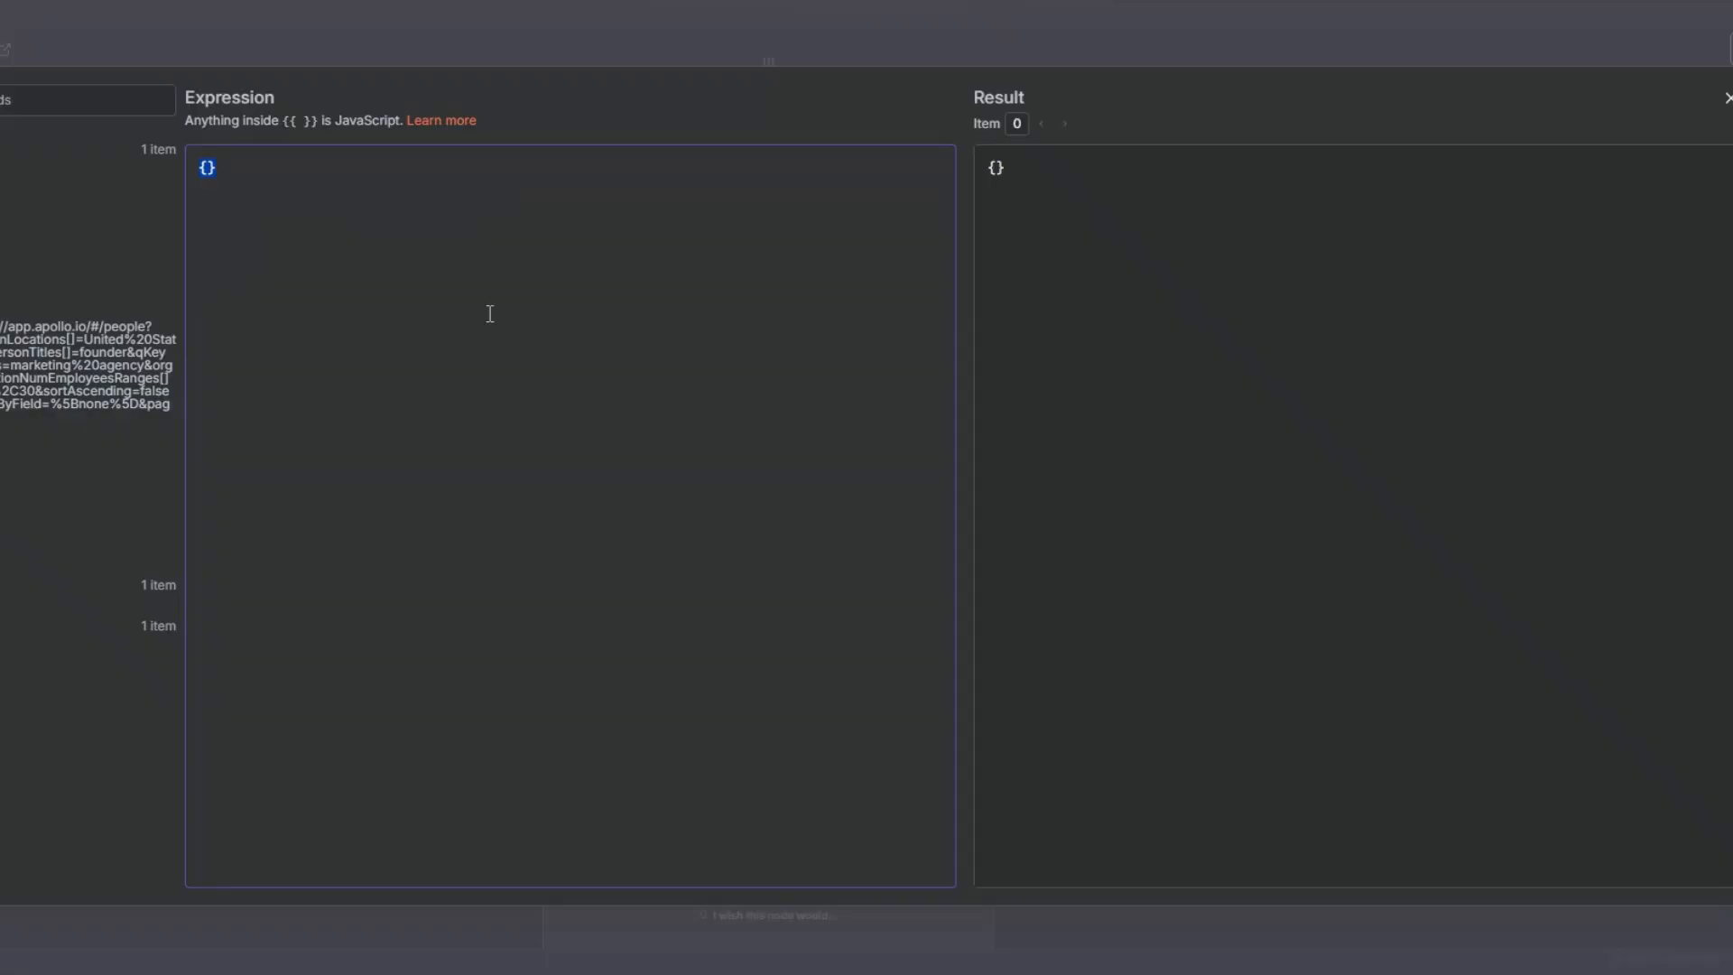
key("ctrl+v")
- Replace the searchUrl value with the Apollo Search URL node's link field, {{ $json.message.content.link }}, and close the expression editor
left_click_drag(351, 267, 886, 287)
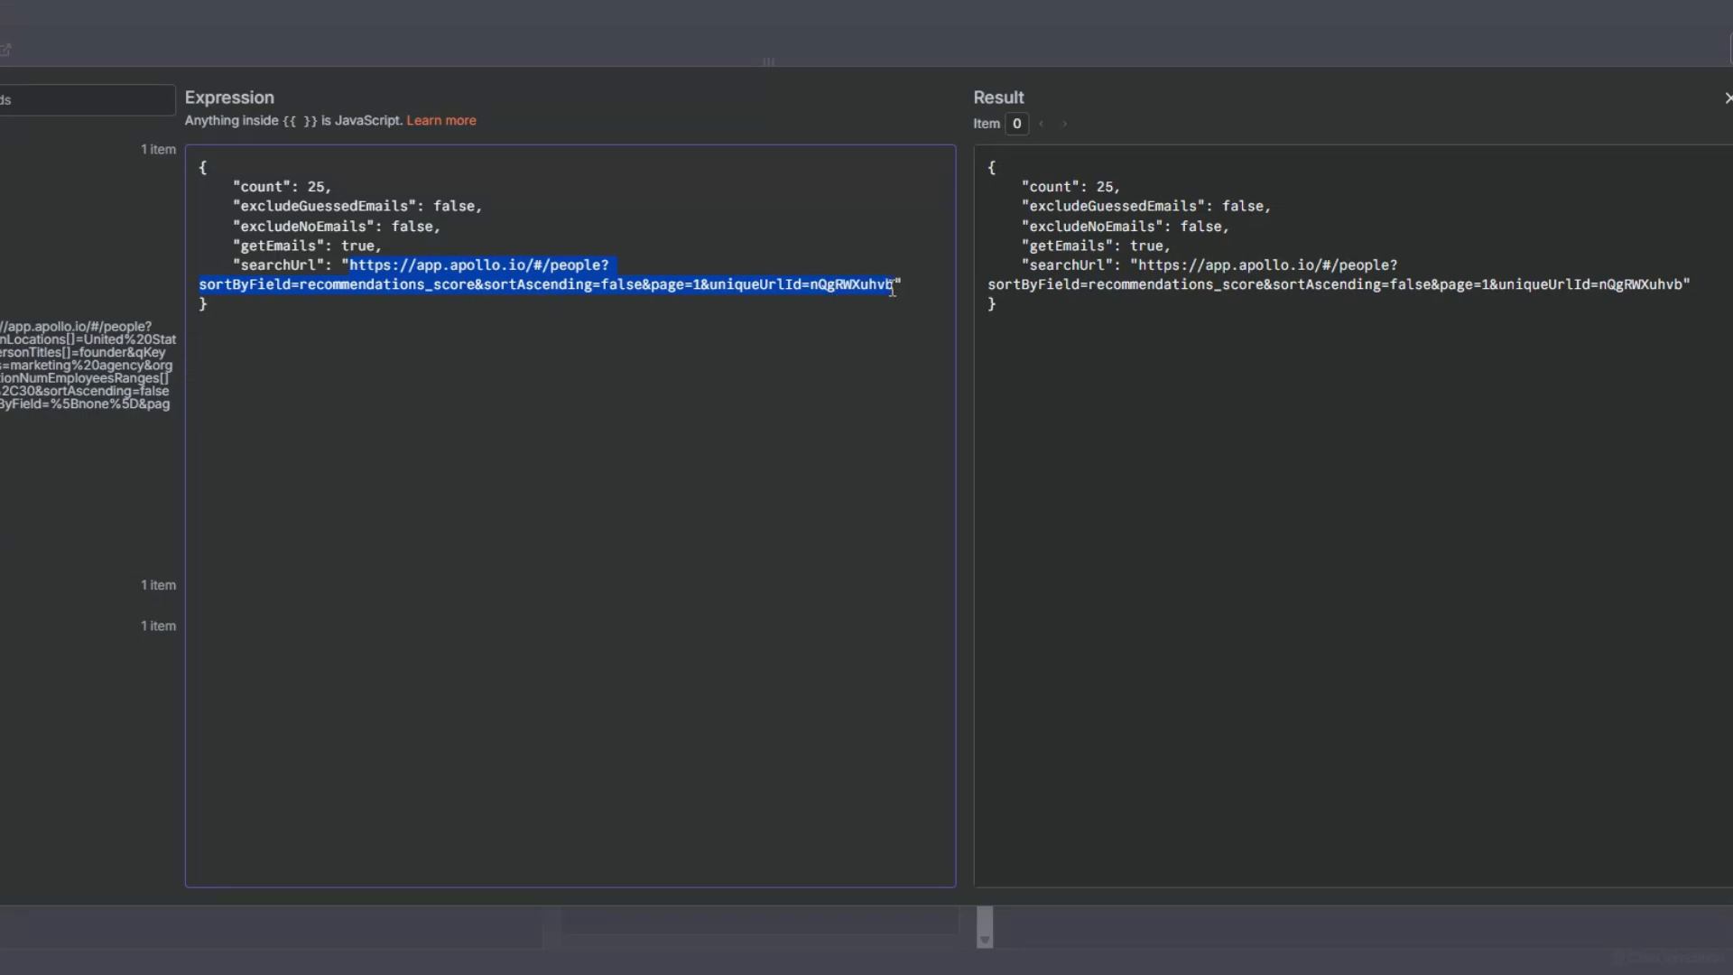
key("BackSpace")
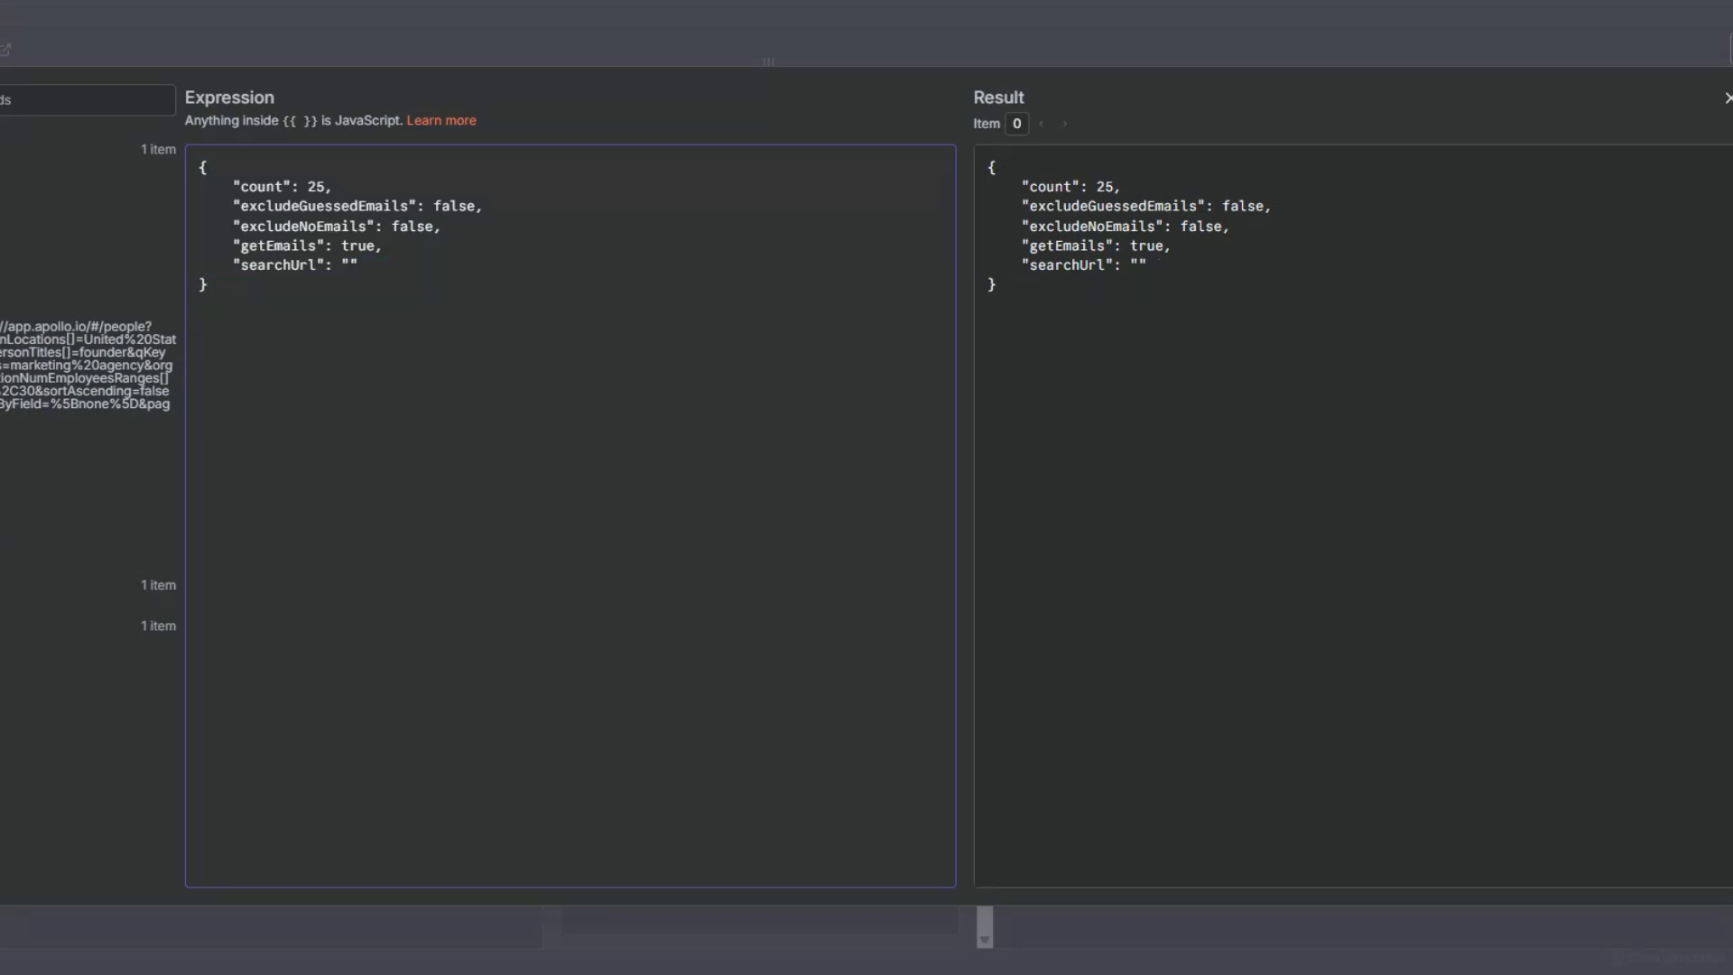
left_click_drag(199, 324, 614, 267)
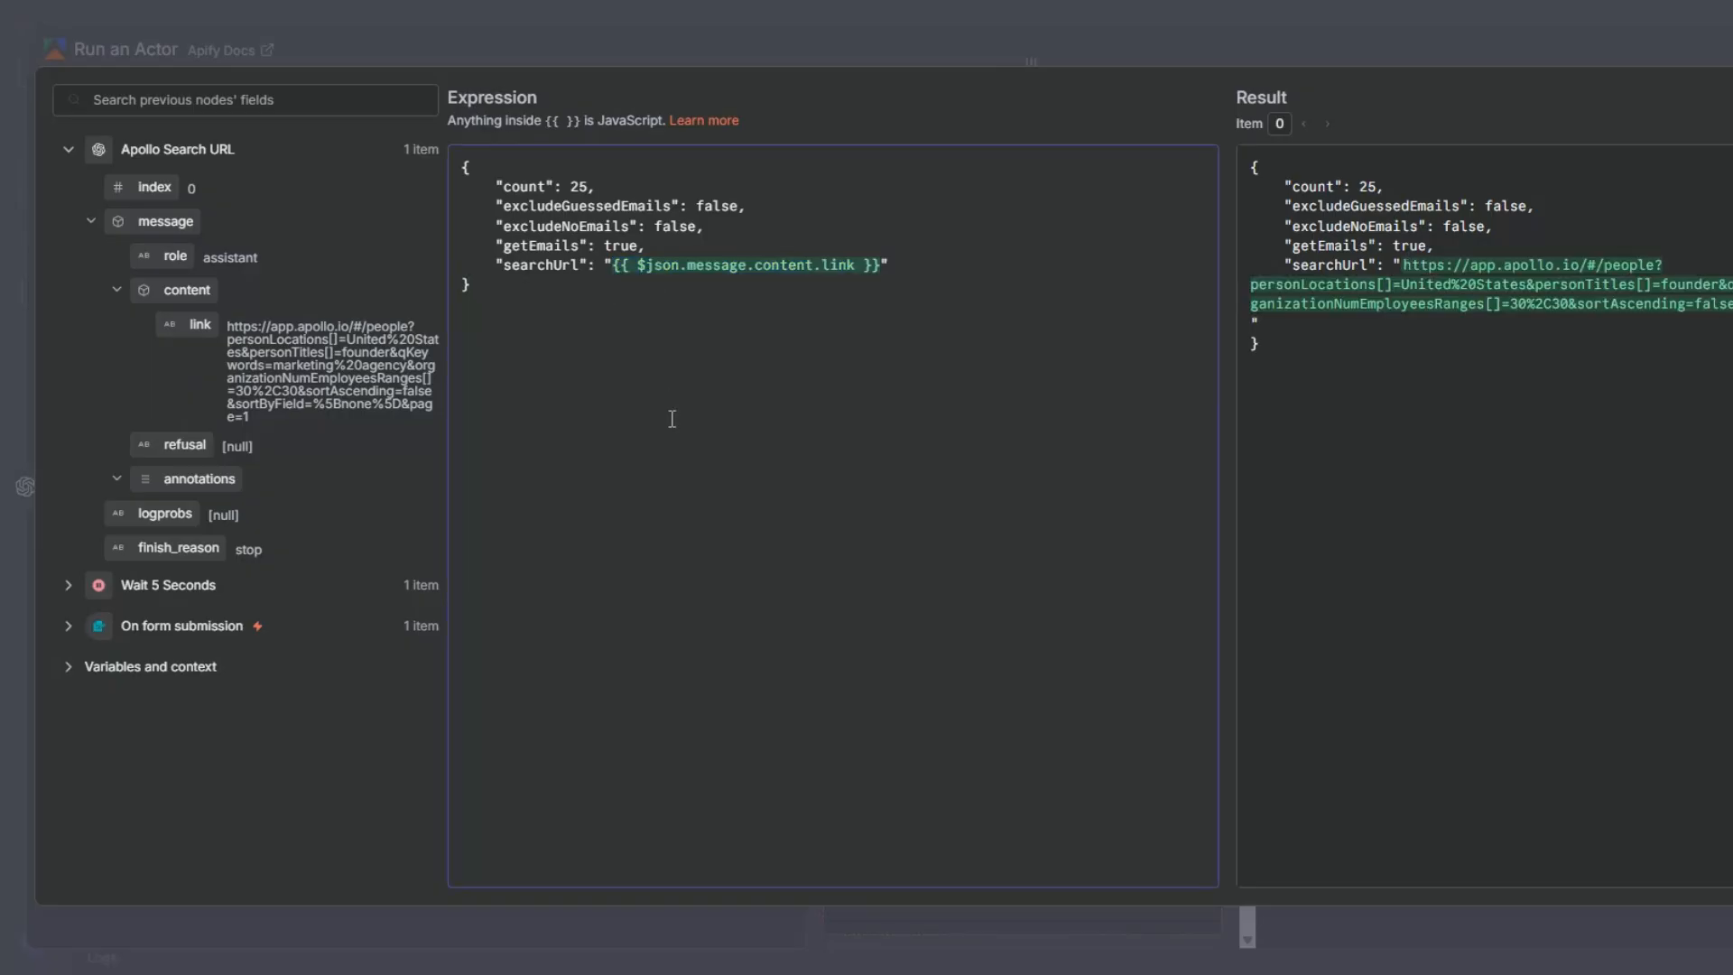
left_click(1030, 56)
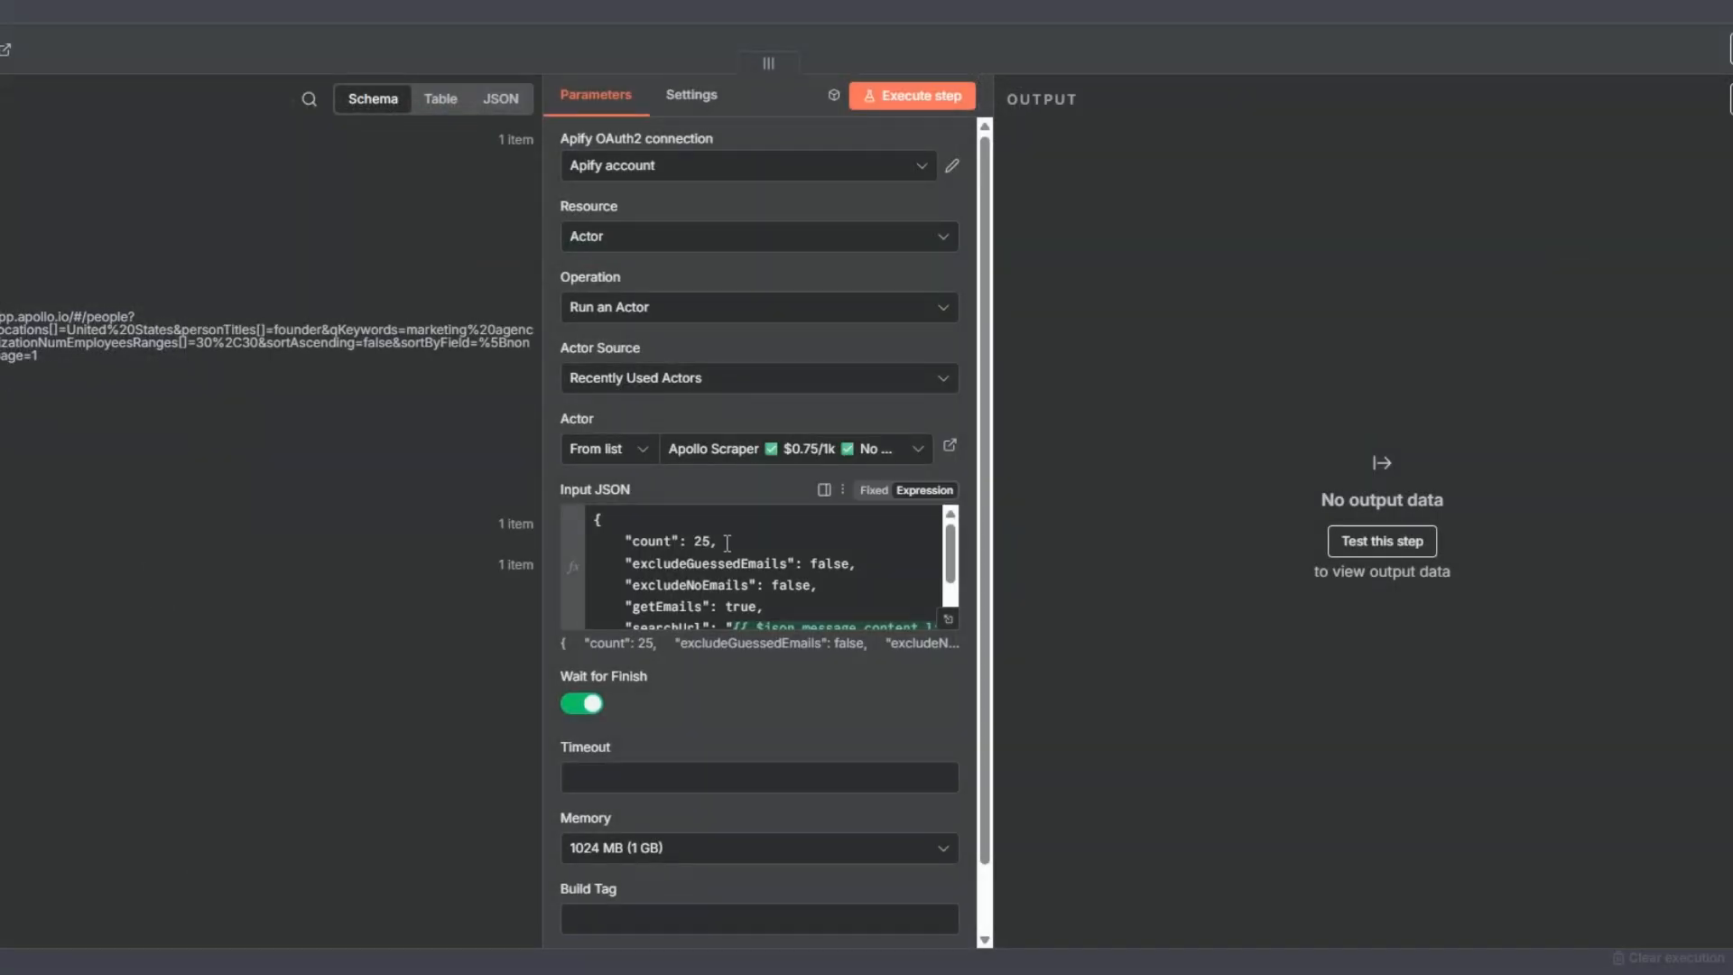
- Execute the Run an Actor node, locate defaultDatasetId in its output and close the node
left_click(916, 97)
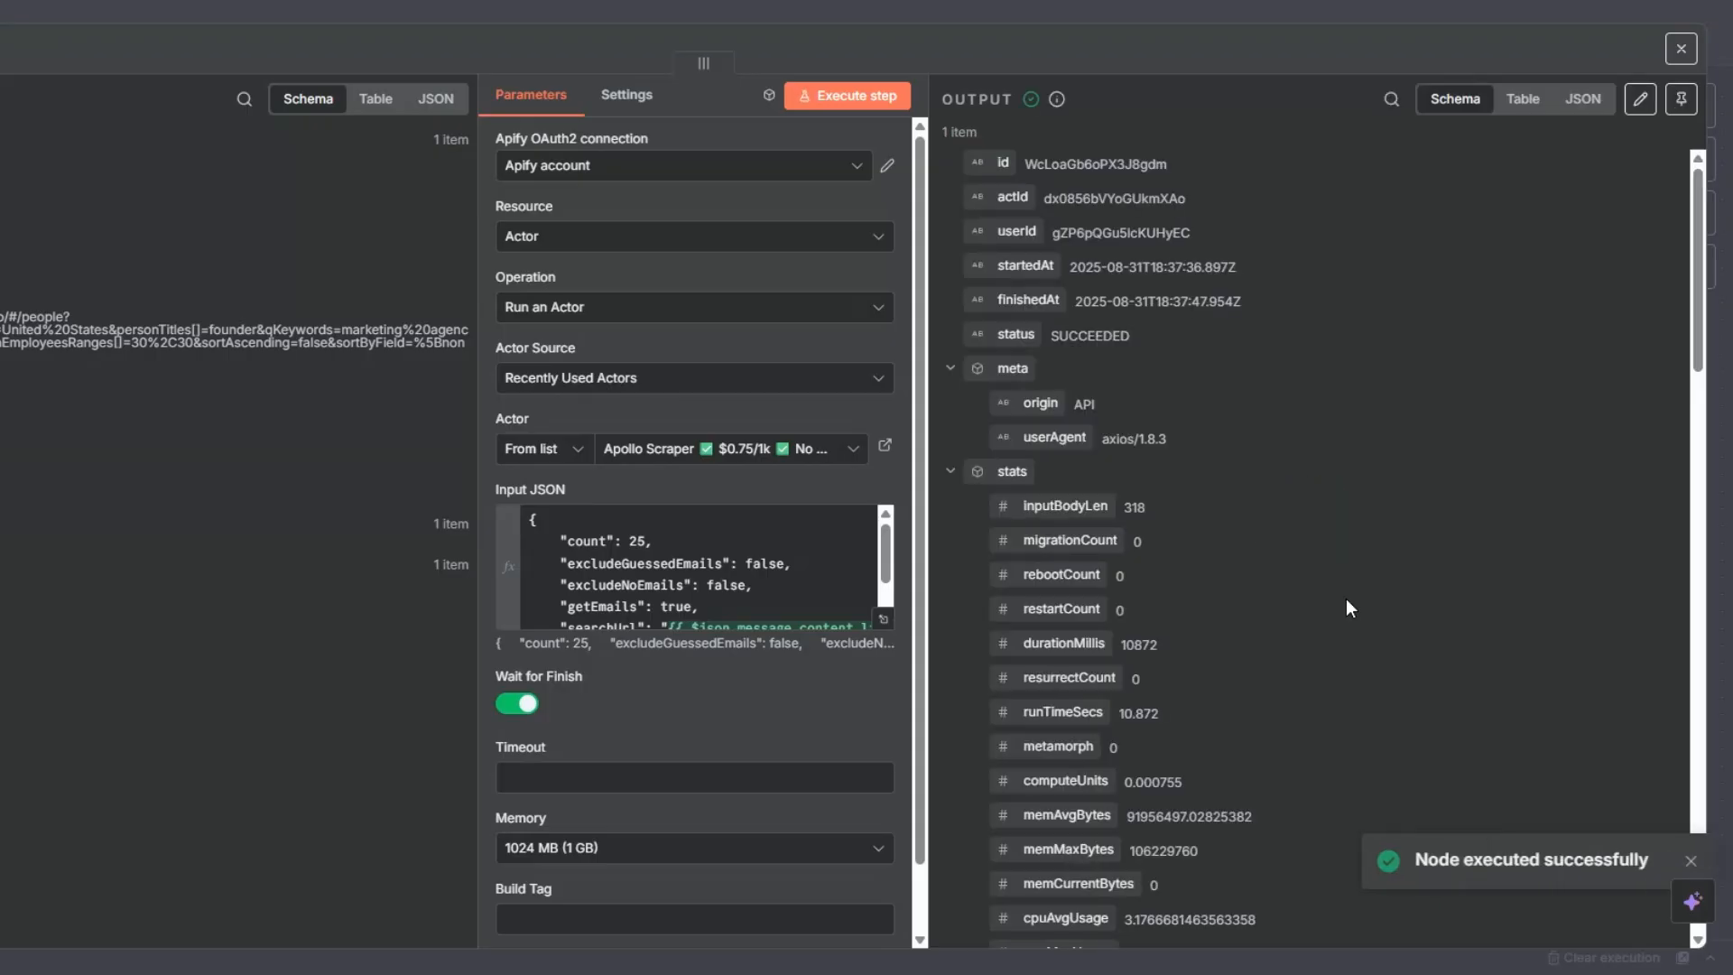
scroll(1276, 749, "down", 5)
scroll(1276, 749, "up", 5)
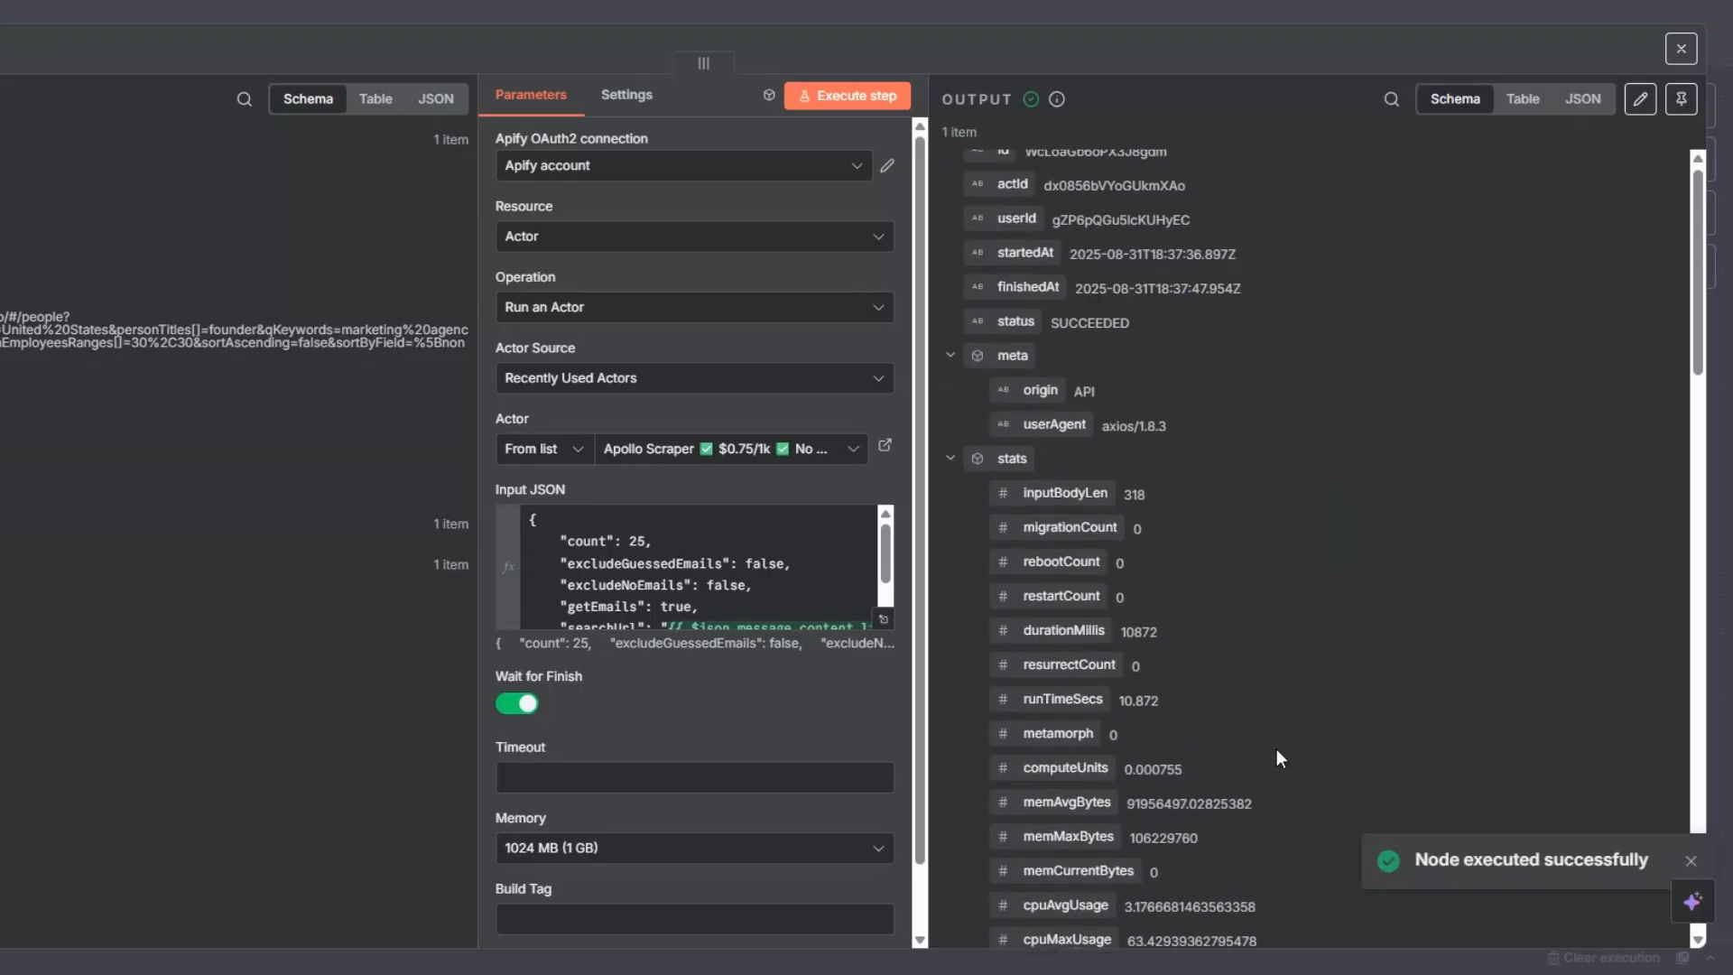
scroll(1282, 695, "down", 10)
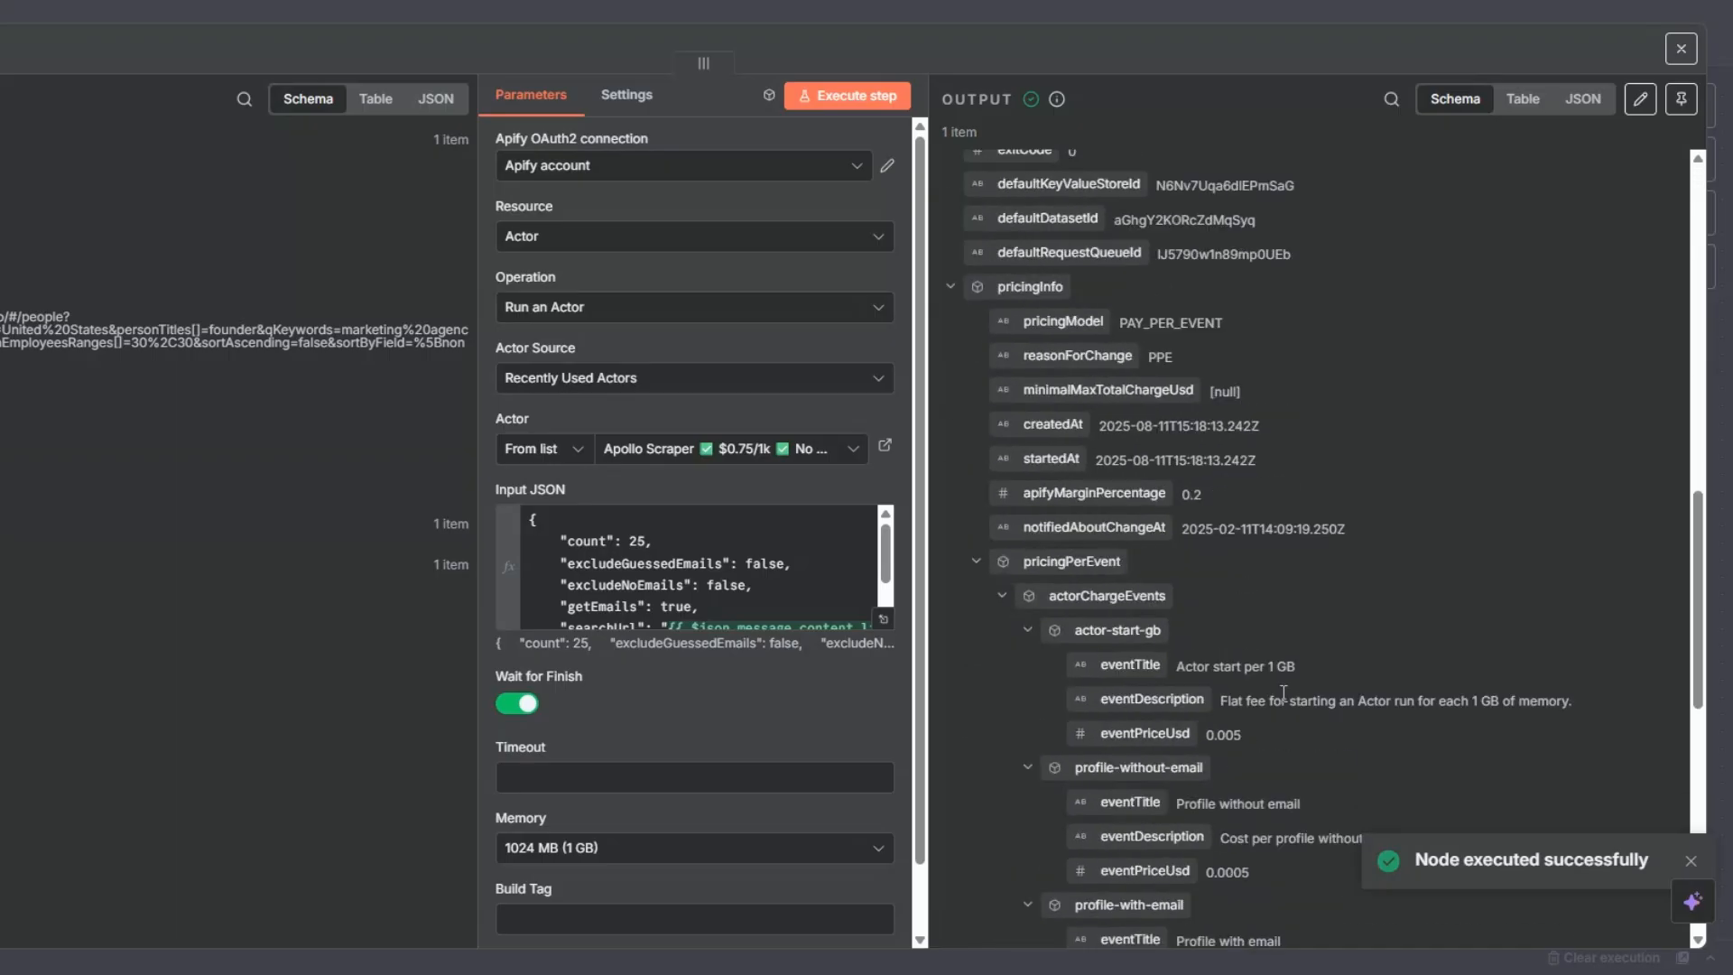
scroll(1282, 695, "up", 3)
left_click_drag(1115, 540, 1262, 543)
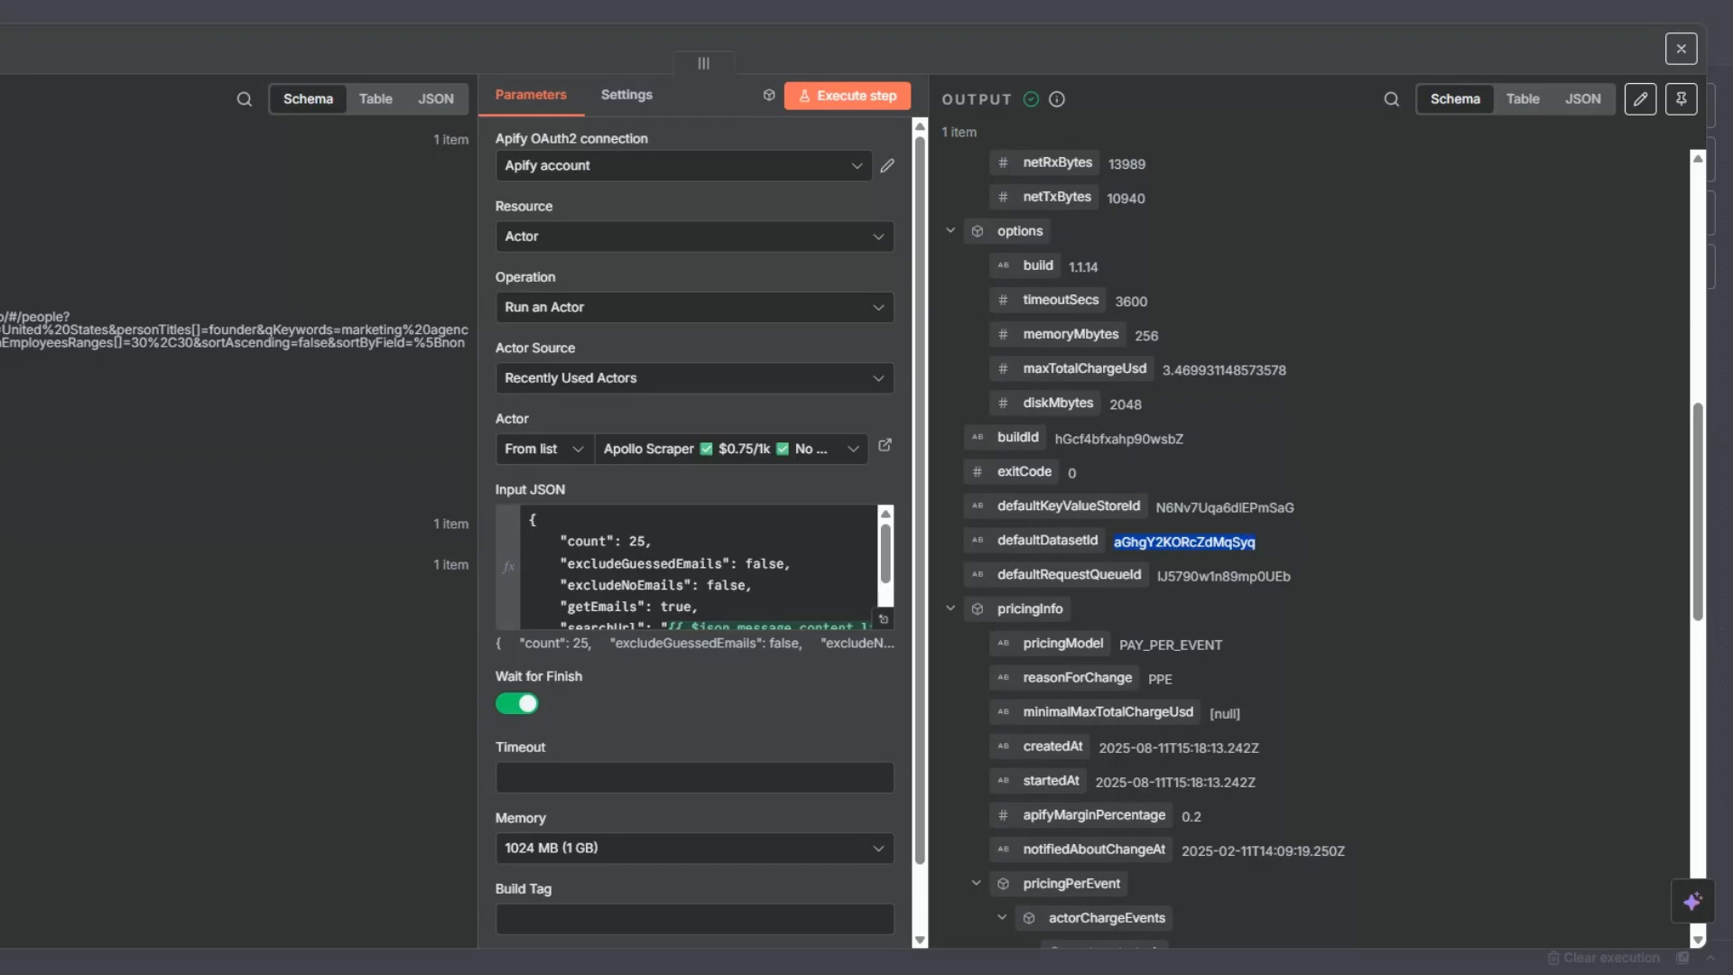
key("Escape")
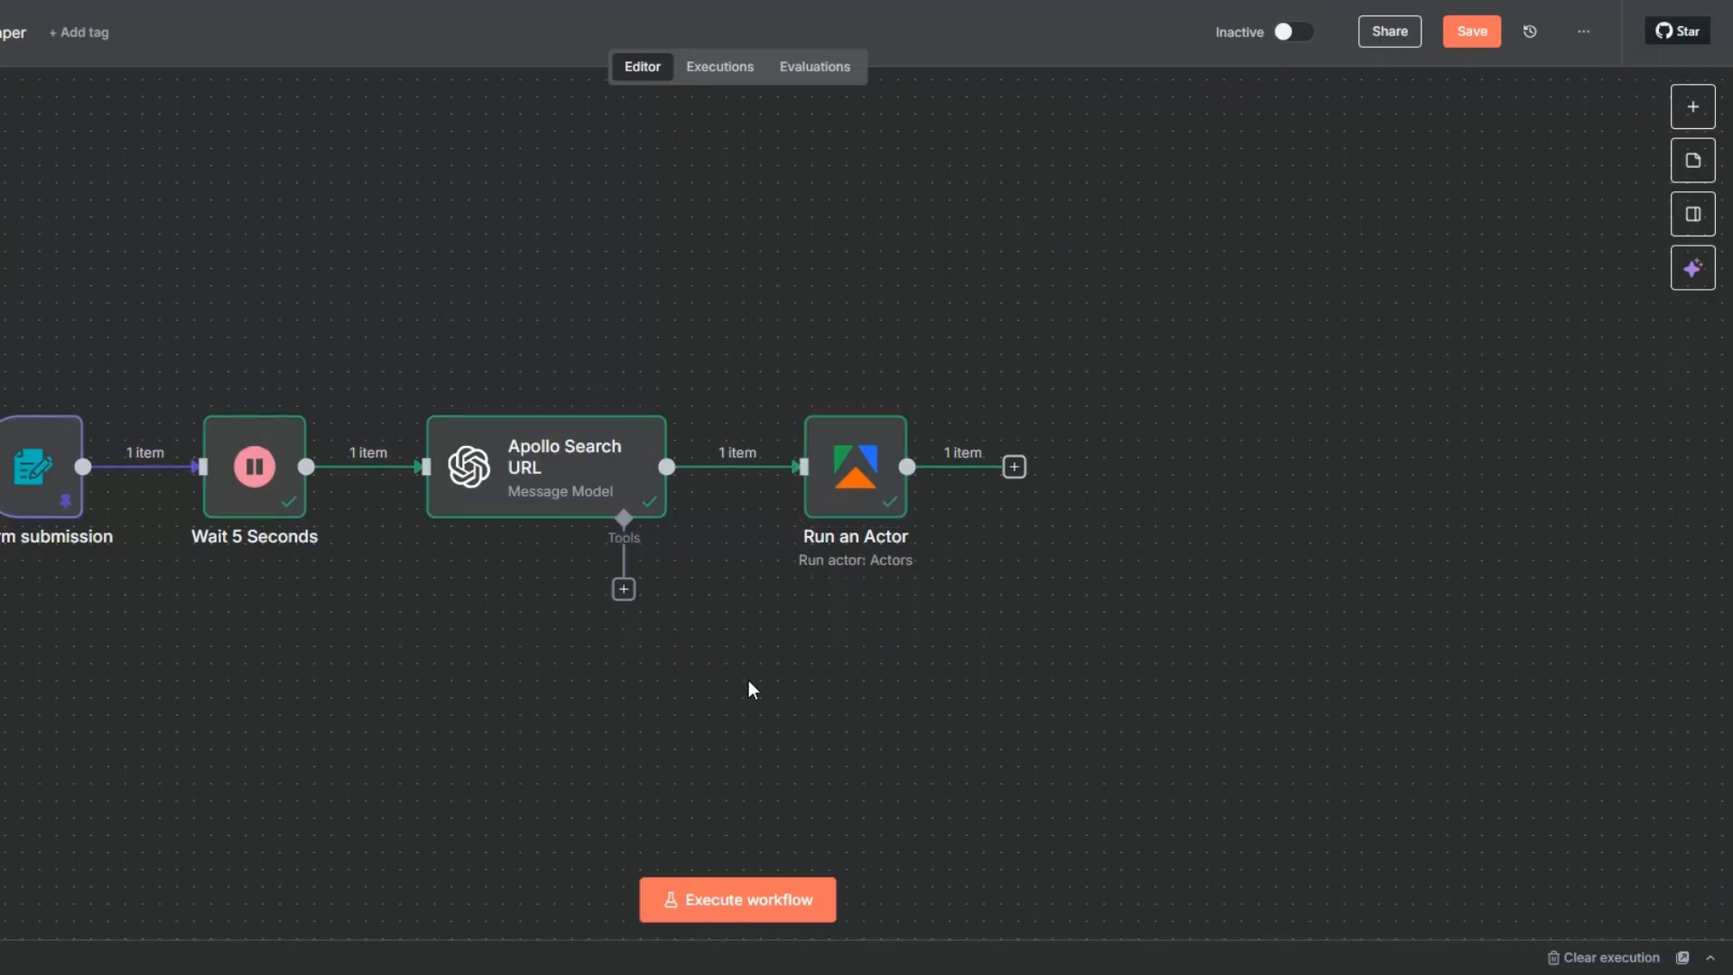
- Add an Apify node with the Get dataset items action after the Run an Actor node
left_click_drag(761, 691, 631, 685)
left_click(878, 466)
type("apify")
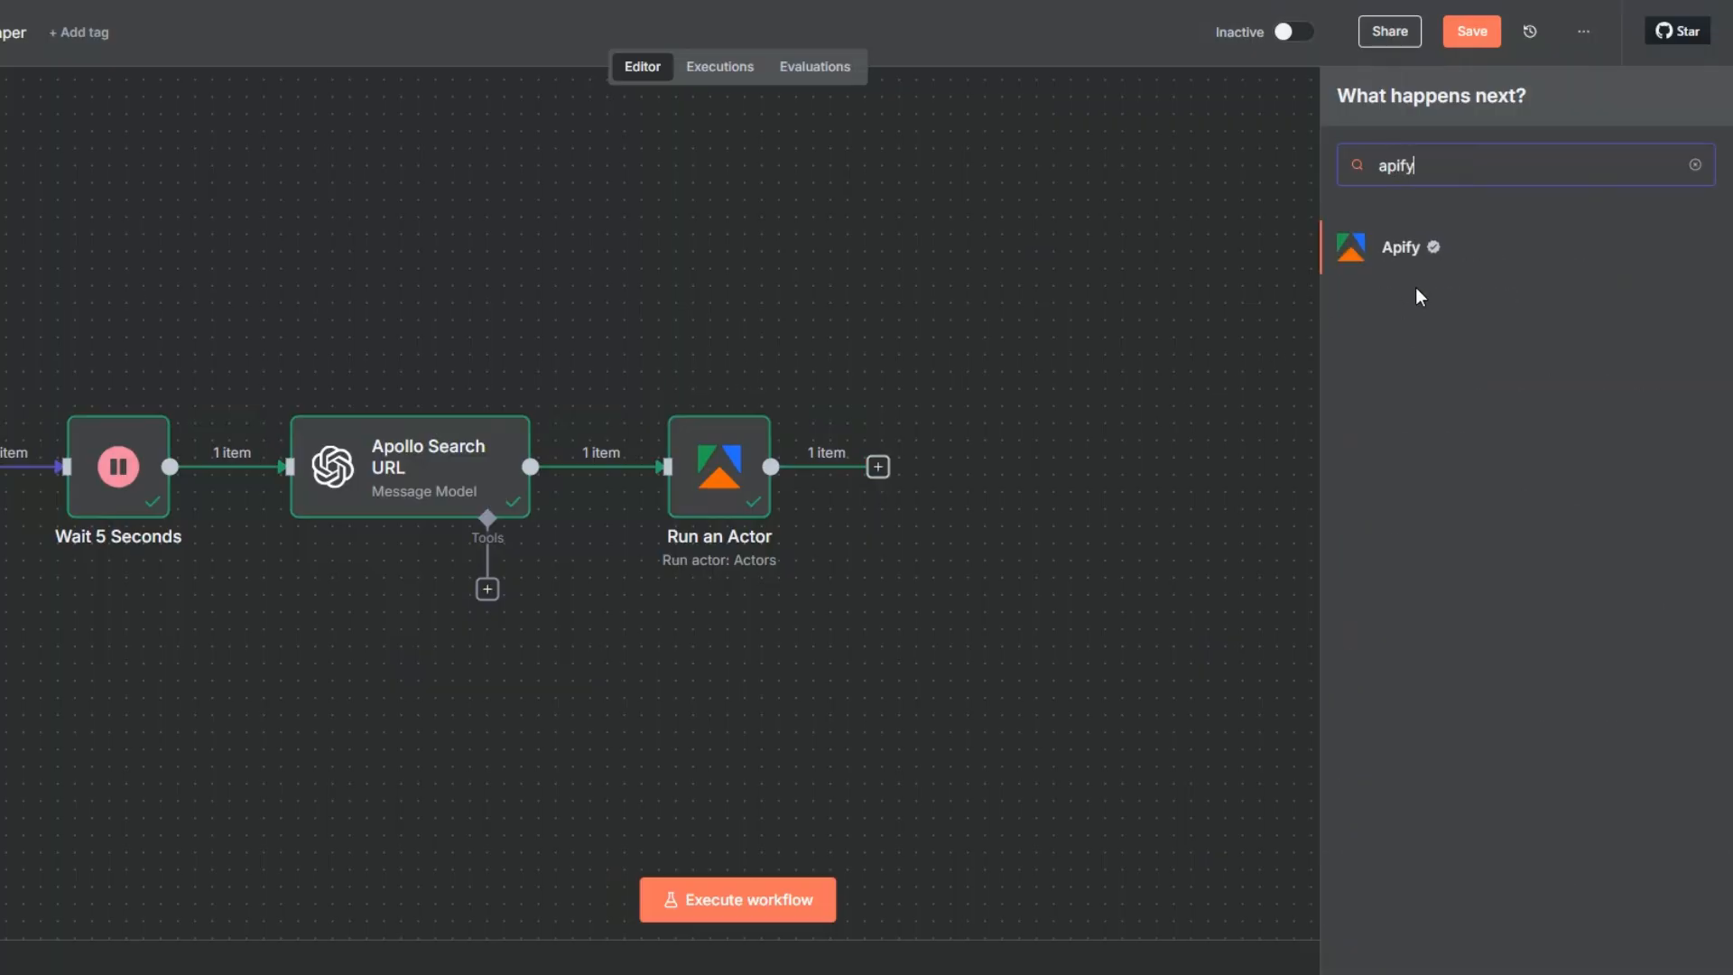
left_click(1418, 261)
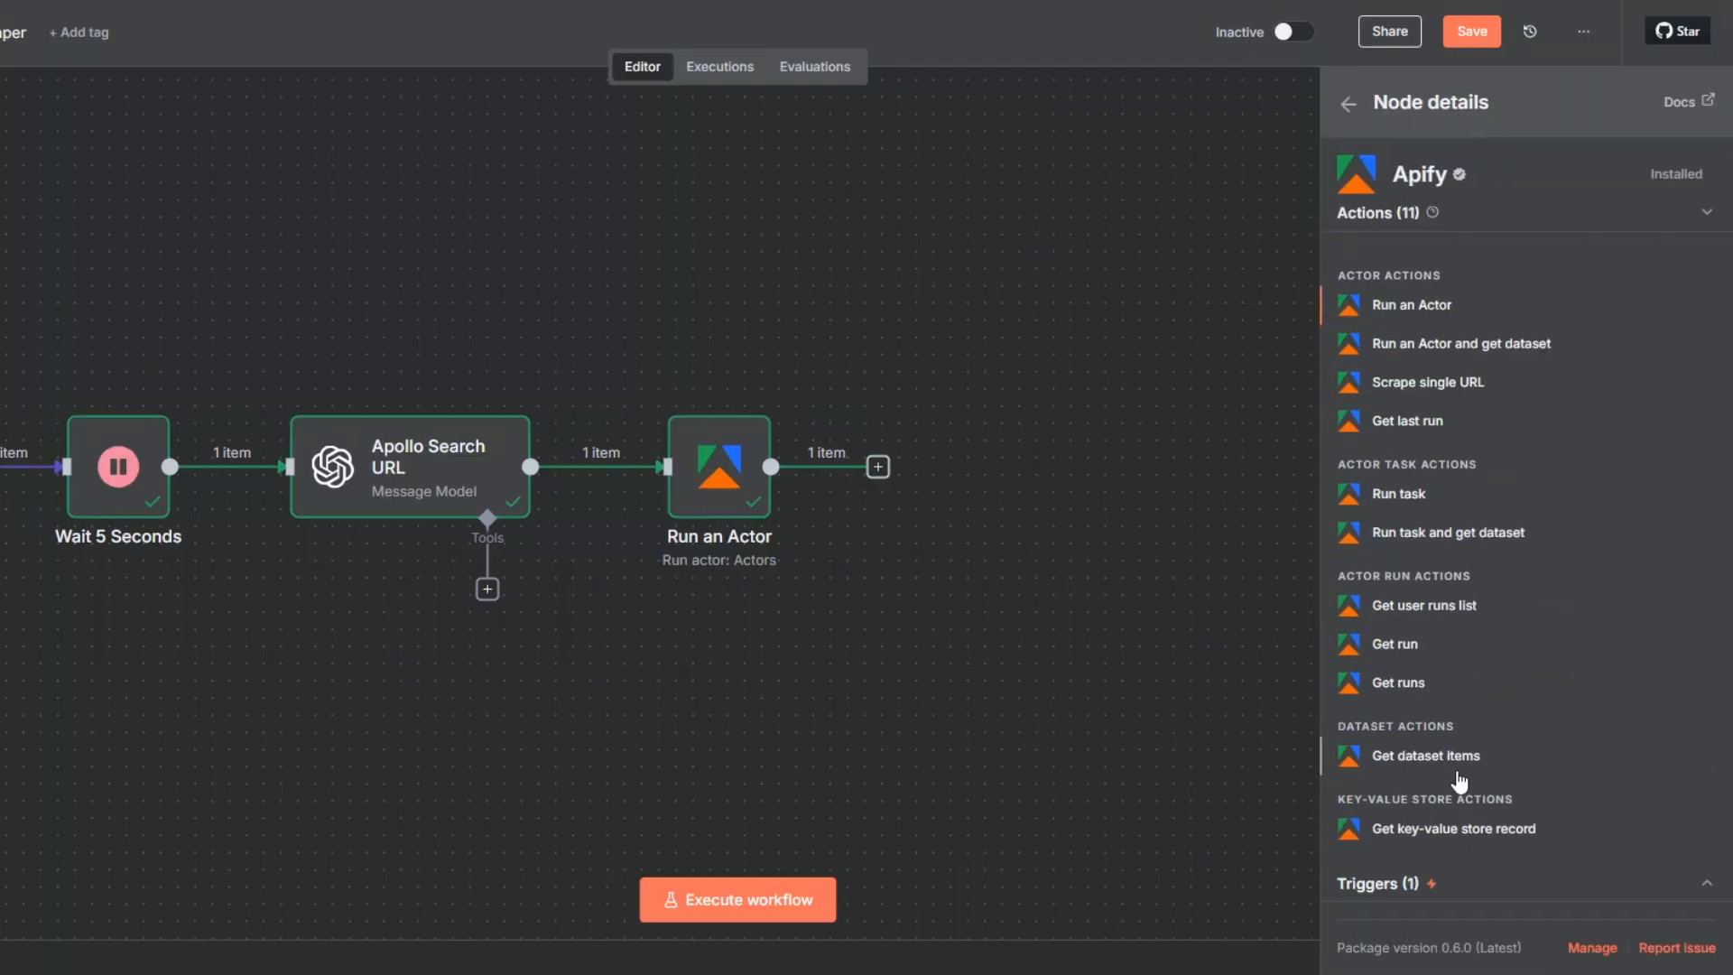
left_click(1426, 756)
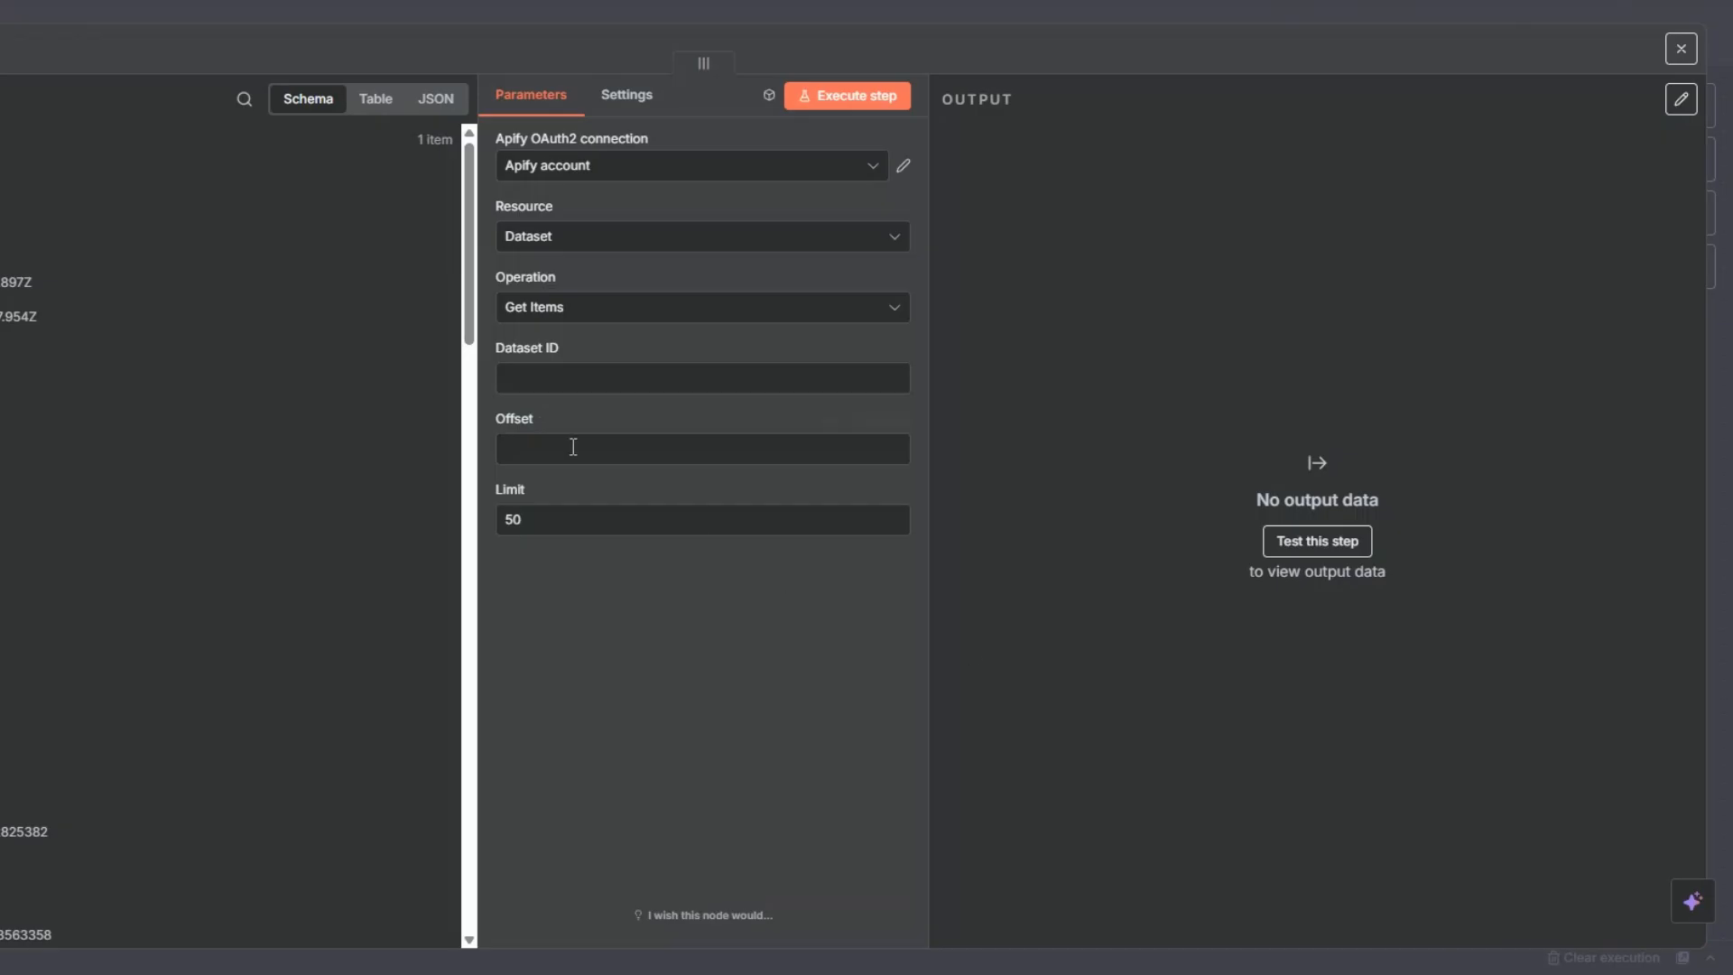
- Map the Actor run's defaultDatasetId to the Dataset ID field, execute the node and check the returned items
left_click(880, 377)
scroll(418, 482, "down", 10)
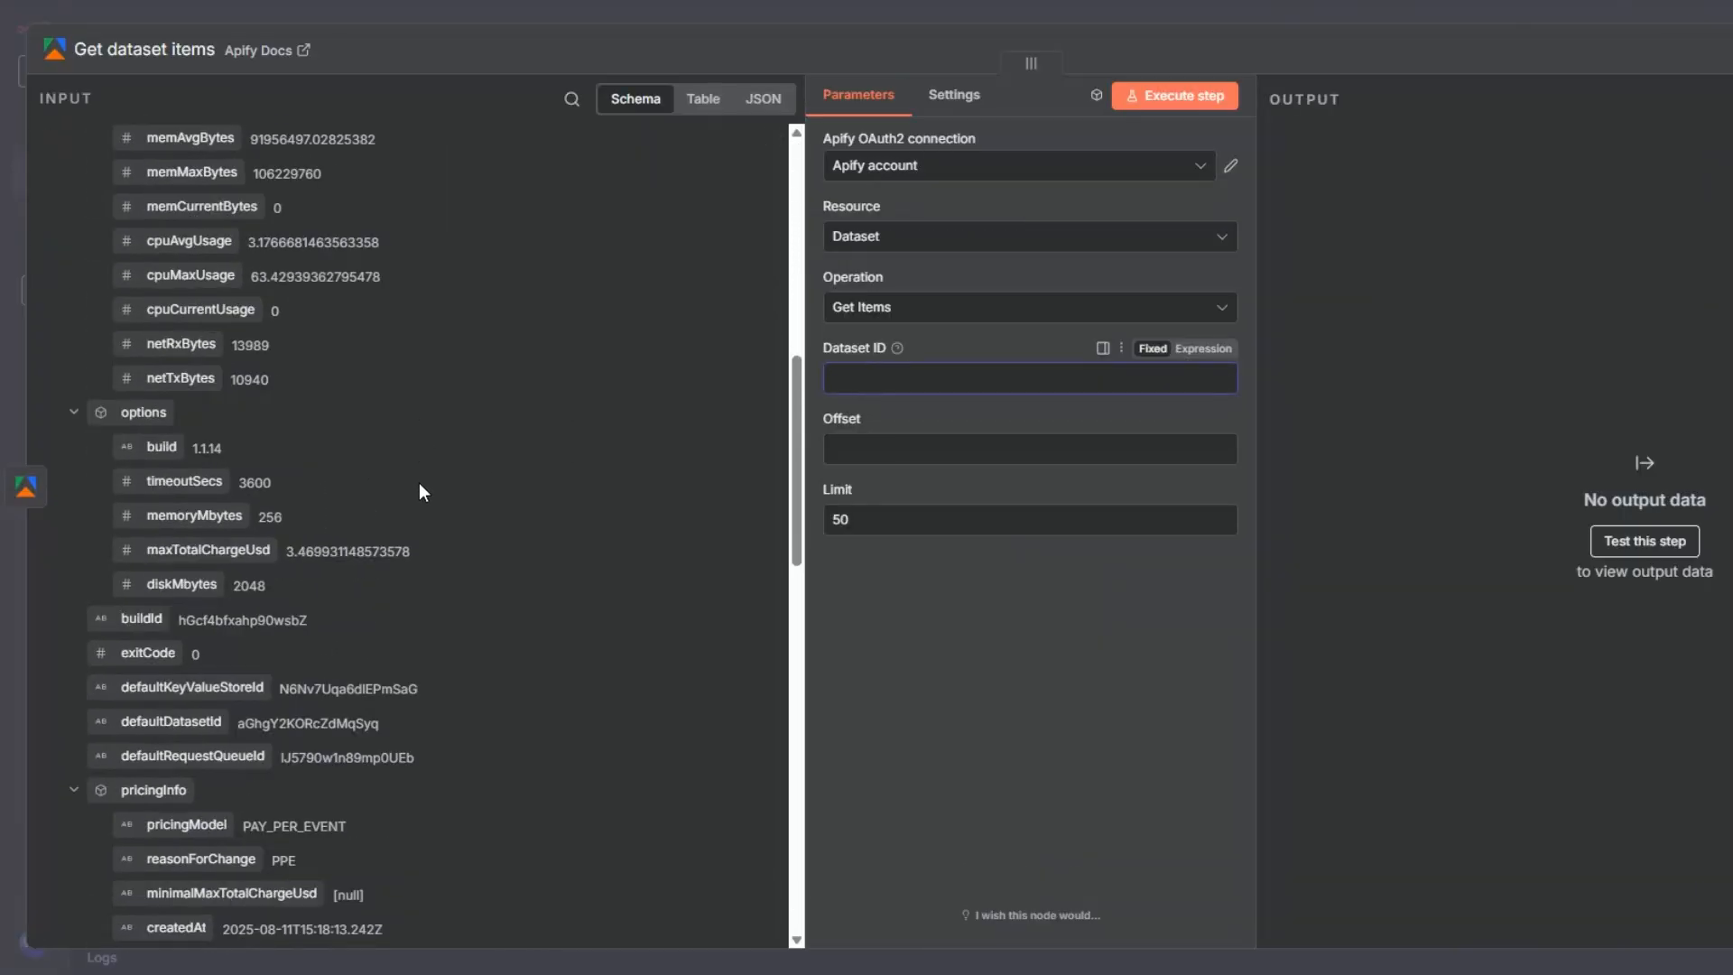
scroll(419, 483, "down", 2)
left_click_drag(191, 339, 889, 382)
left_click(1180, 97)
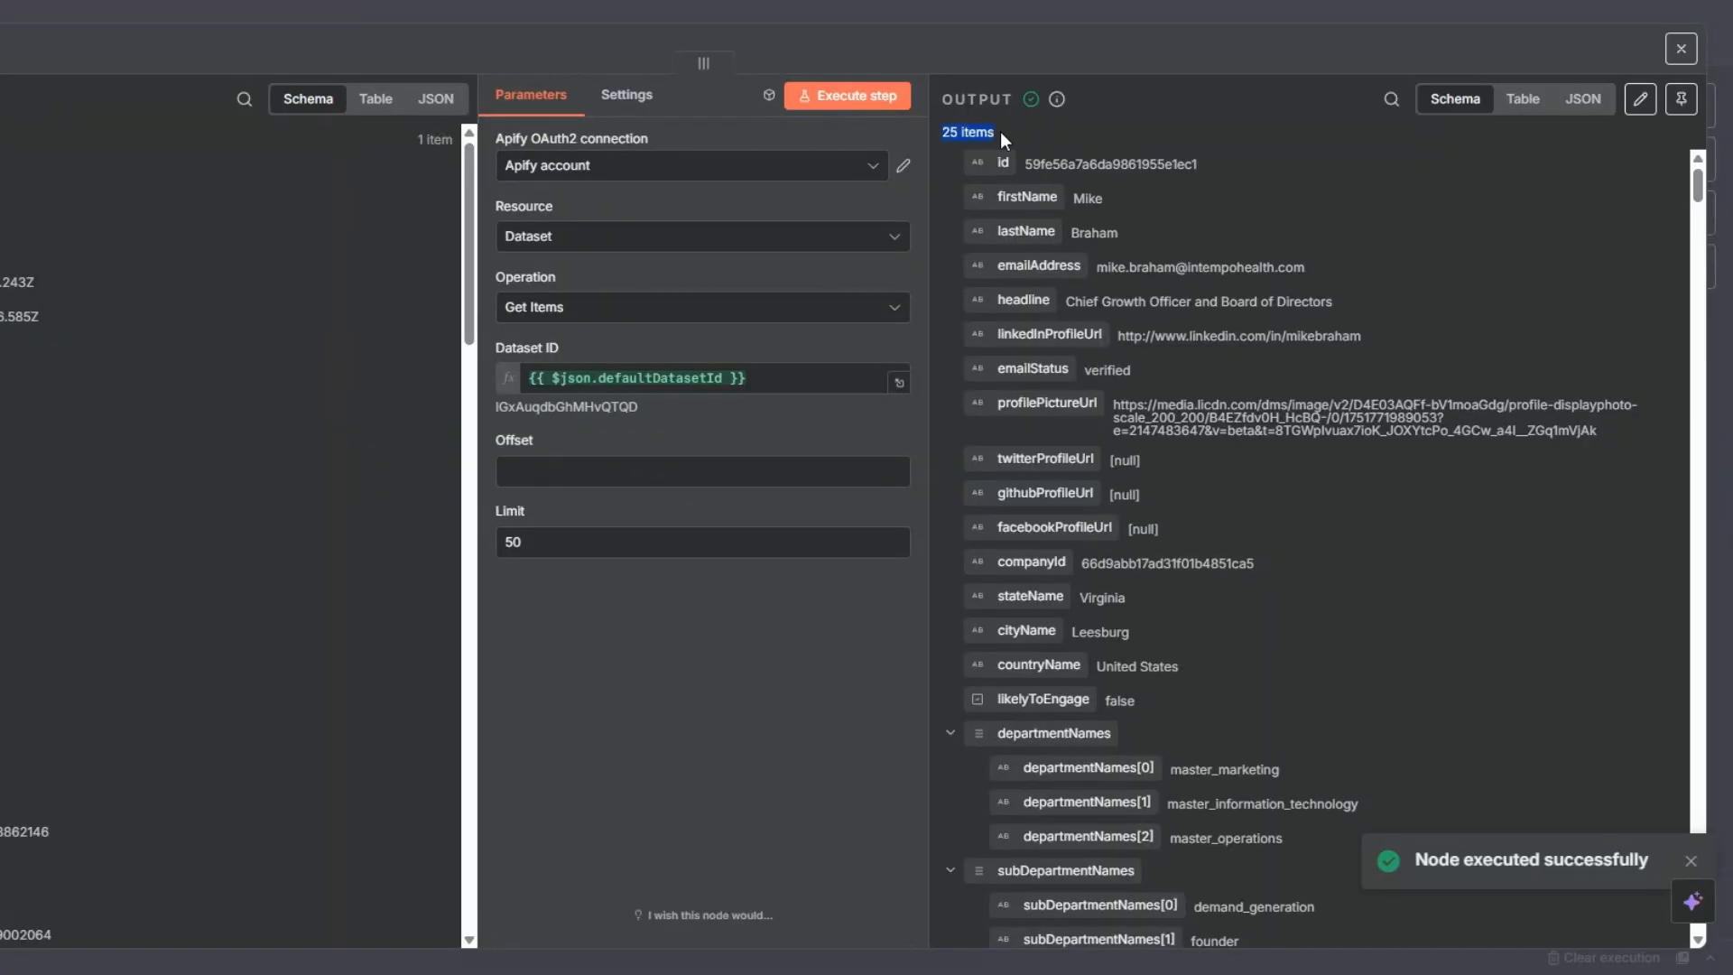
scroll(1331, 542, "down", 6)
scroll(1330, 538, "up", 4)
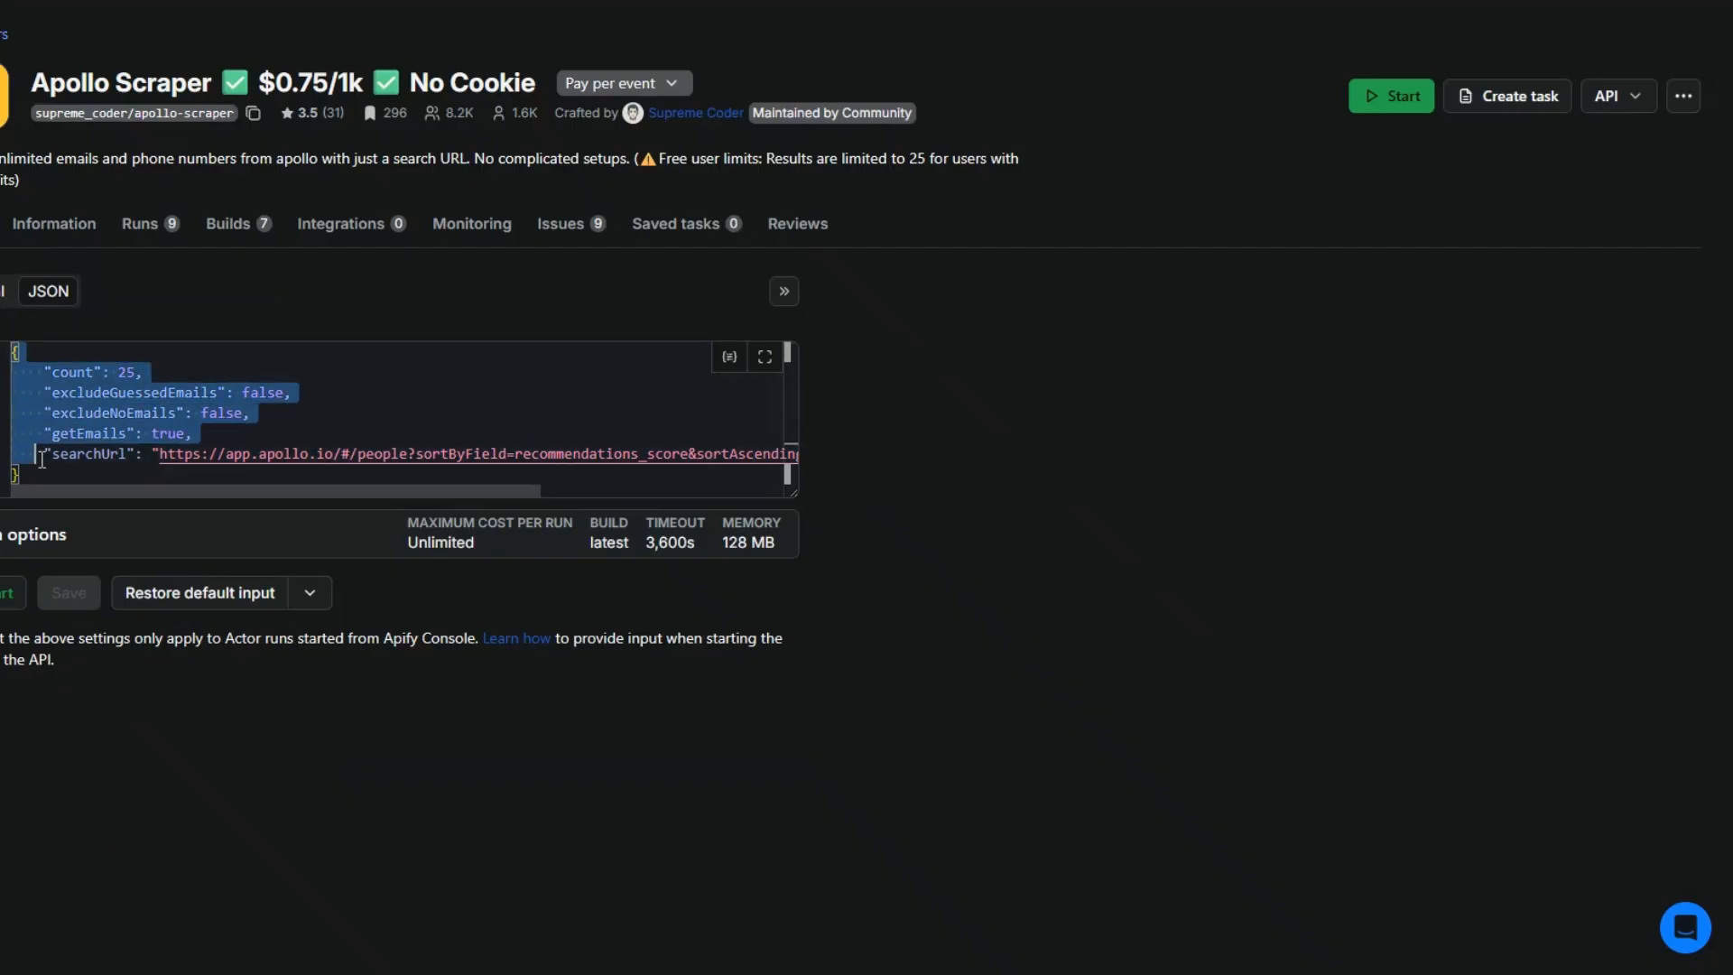
- Switch to Apify Console and examine the log and output of the Apollo Scraper run
key("ctrl+a")
left_click(143, 226)
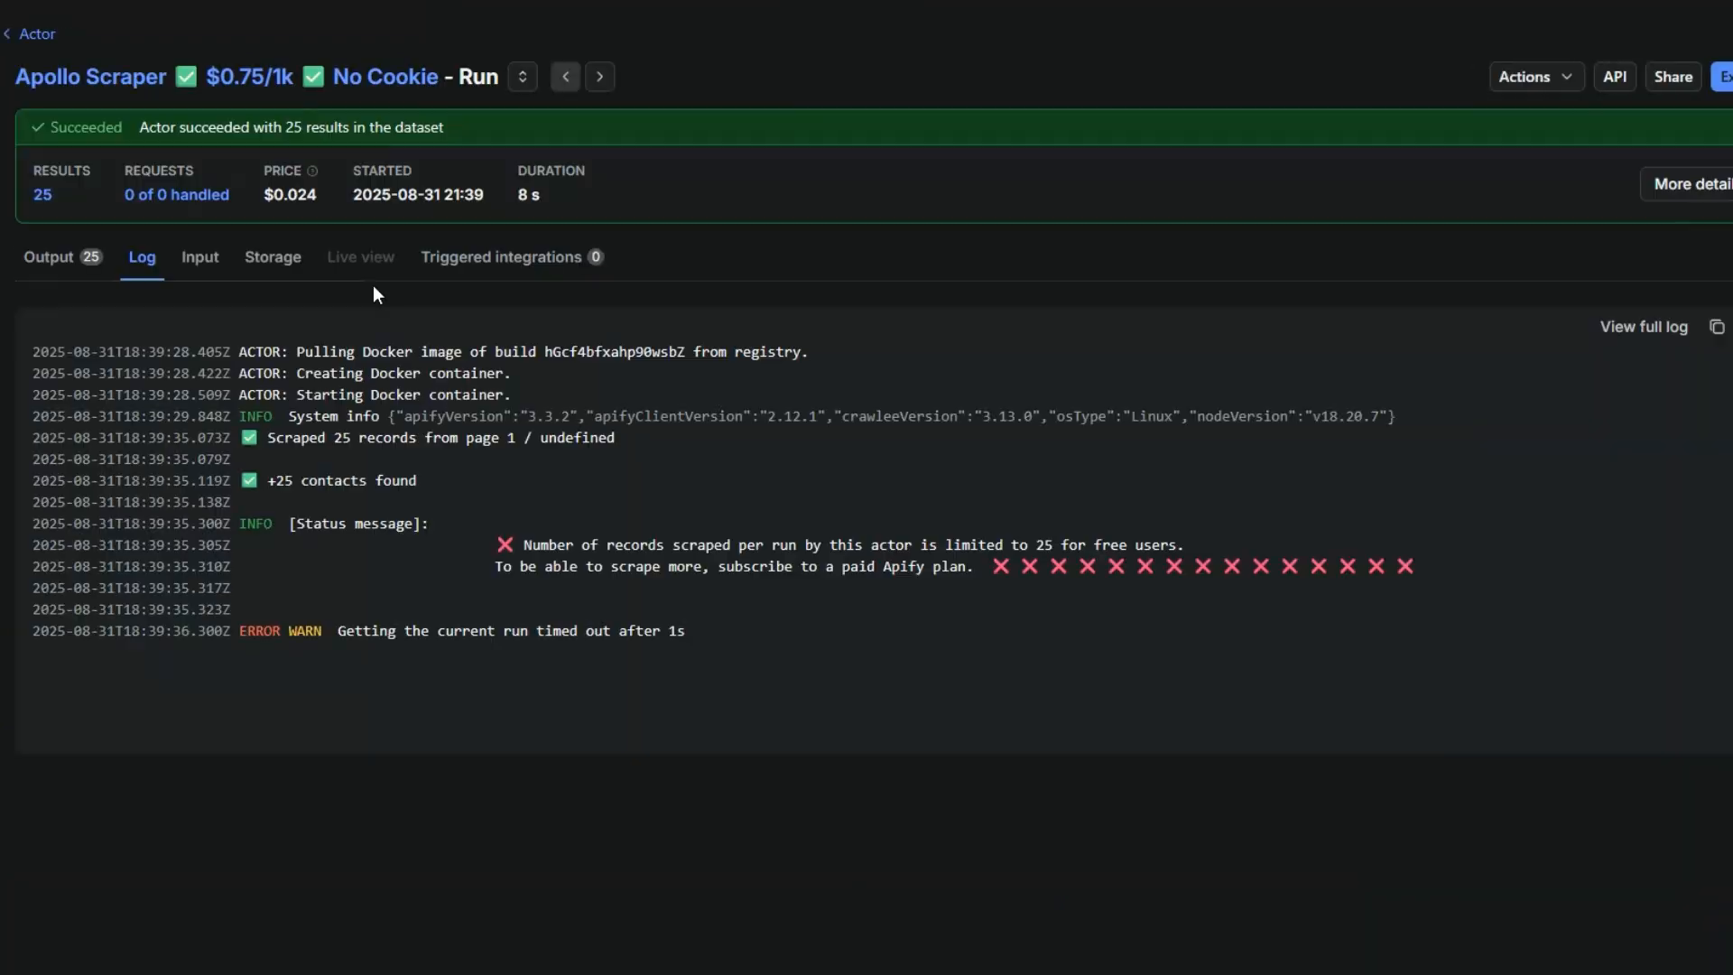
left_click(67, 260)
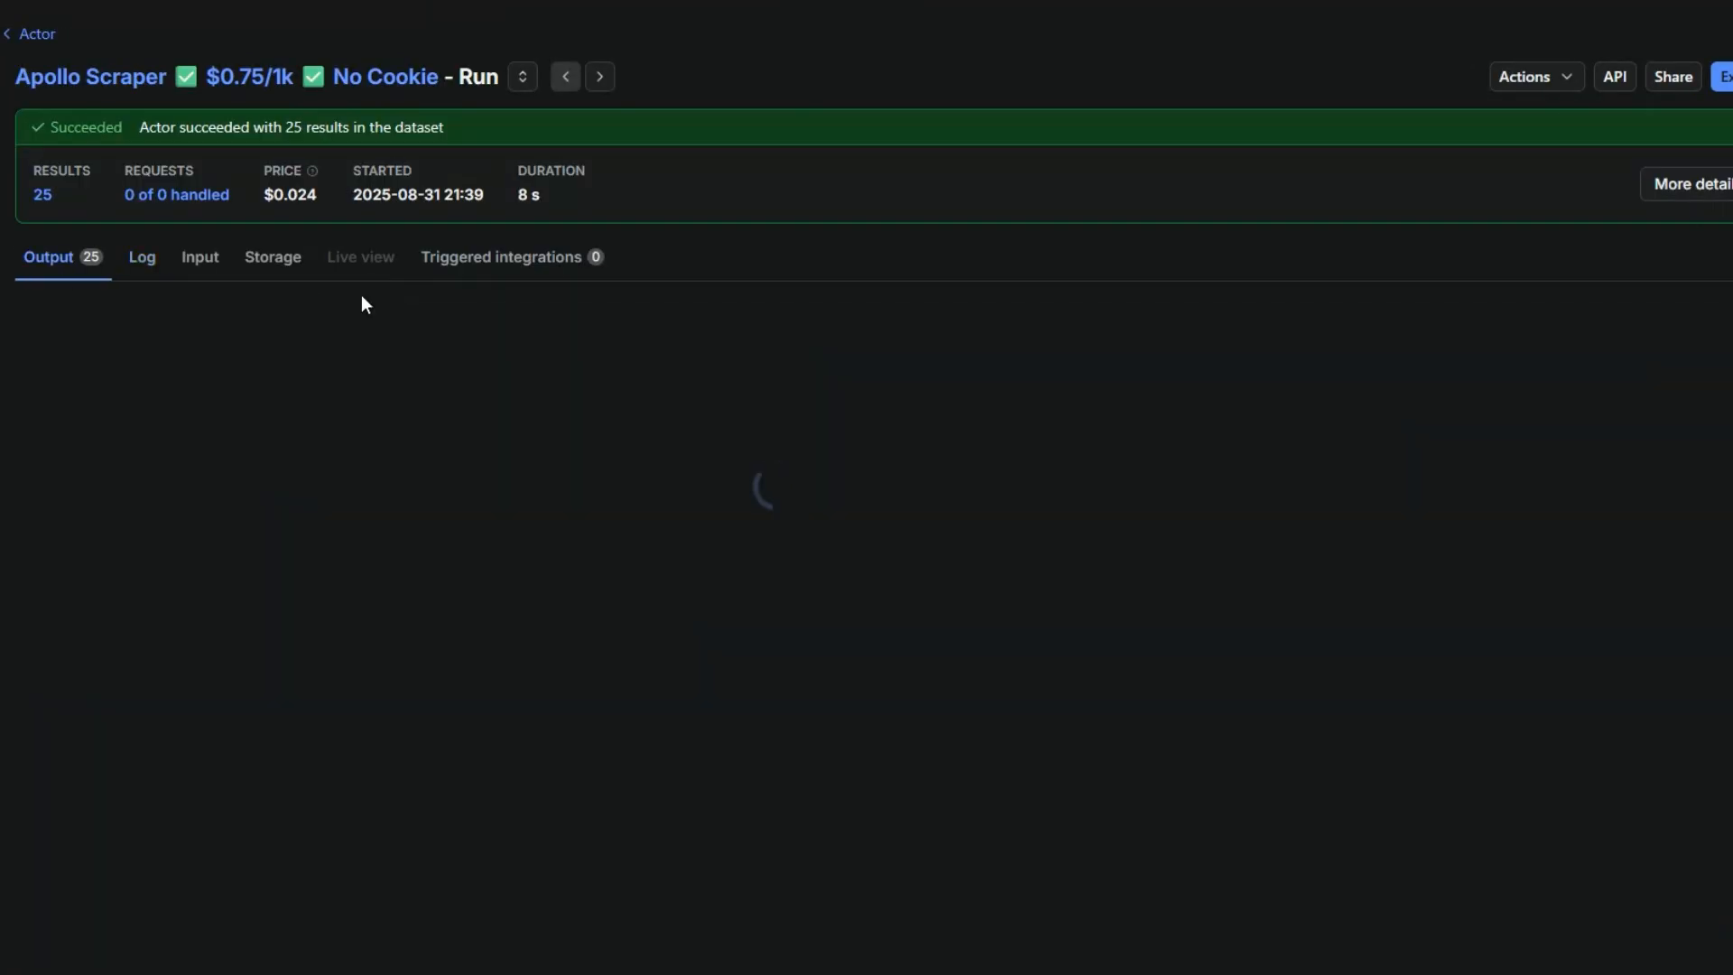
scroll(465, 485, "down", 15)
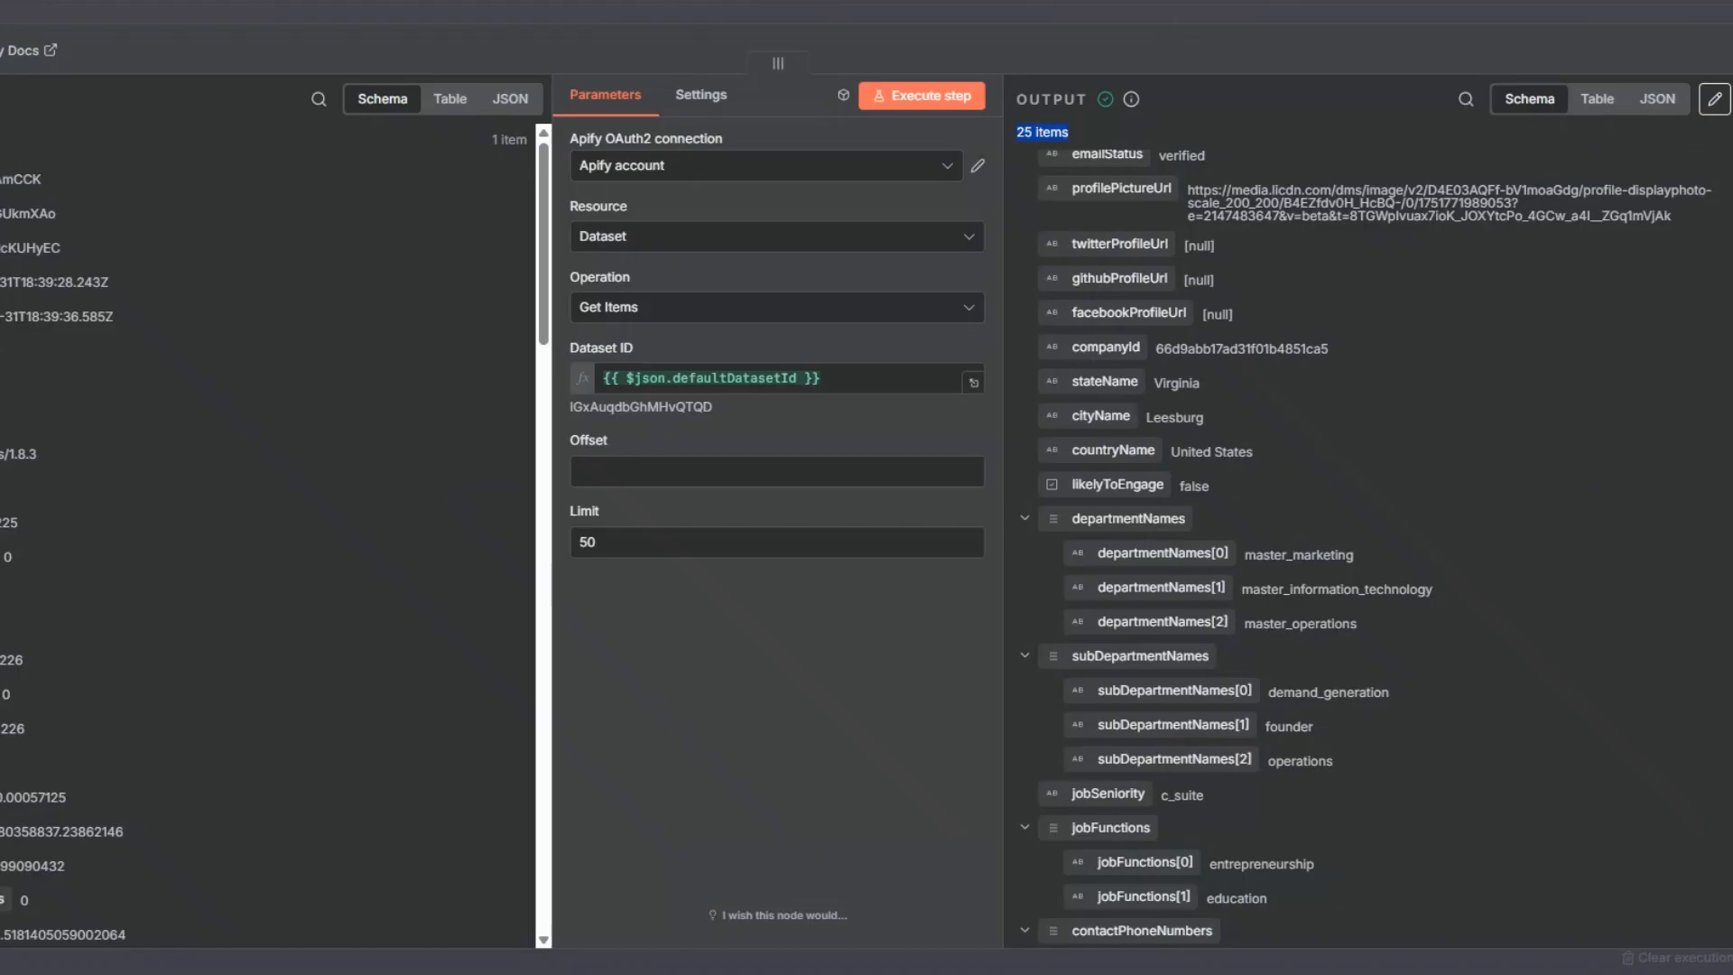
- Examine the contact, position history and company fields in the dataset node's output in n8n, and close the node
scroll(1271, 405, "up", 3)
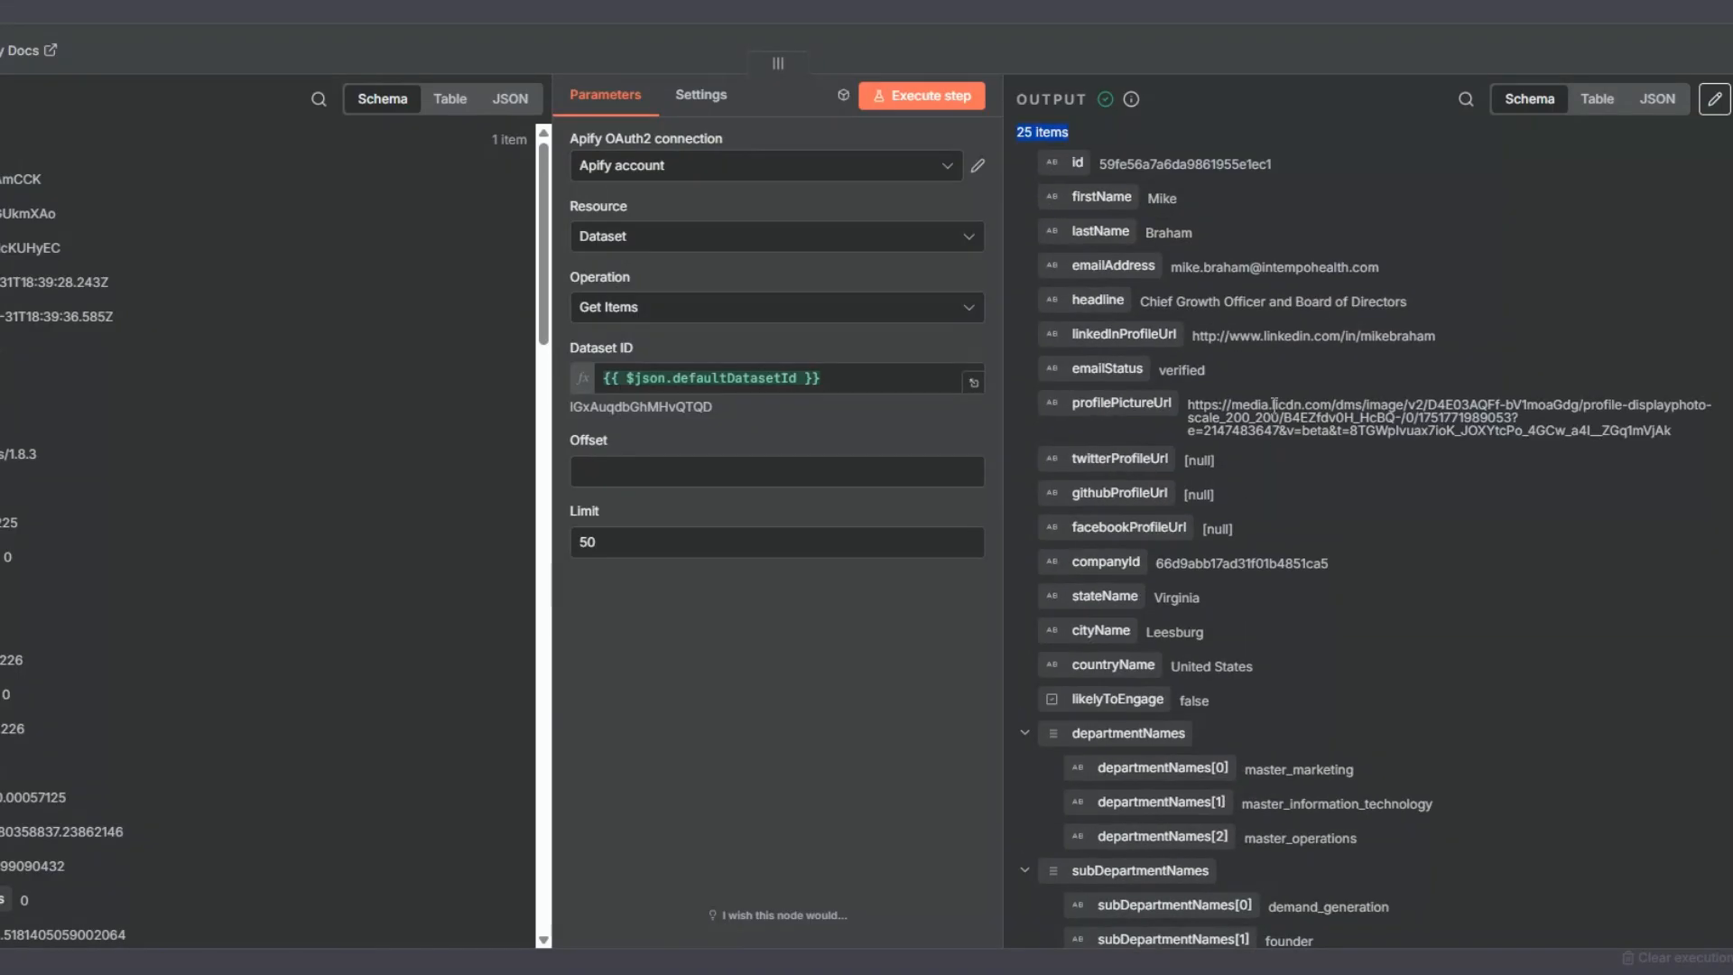
left_click(1211, 213)
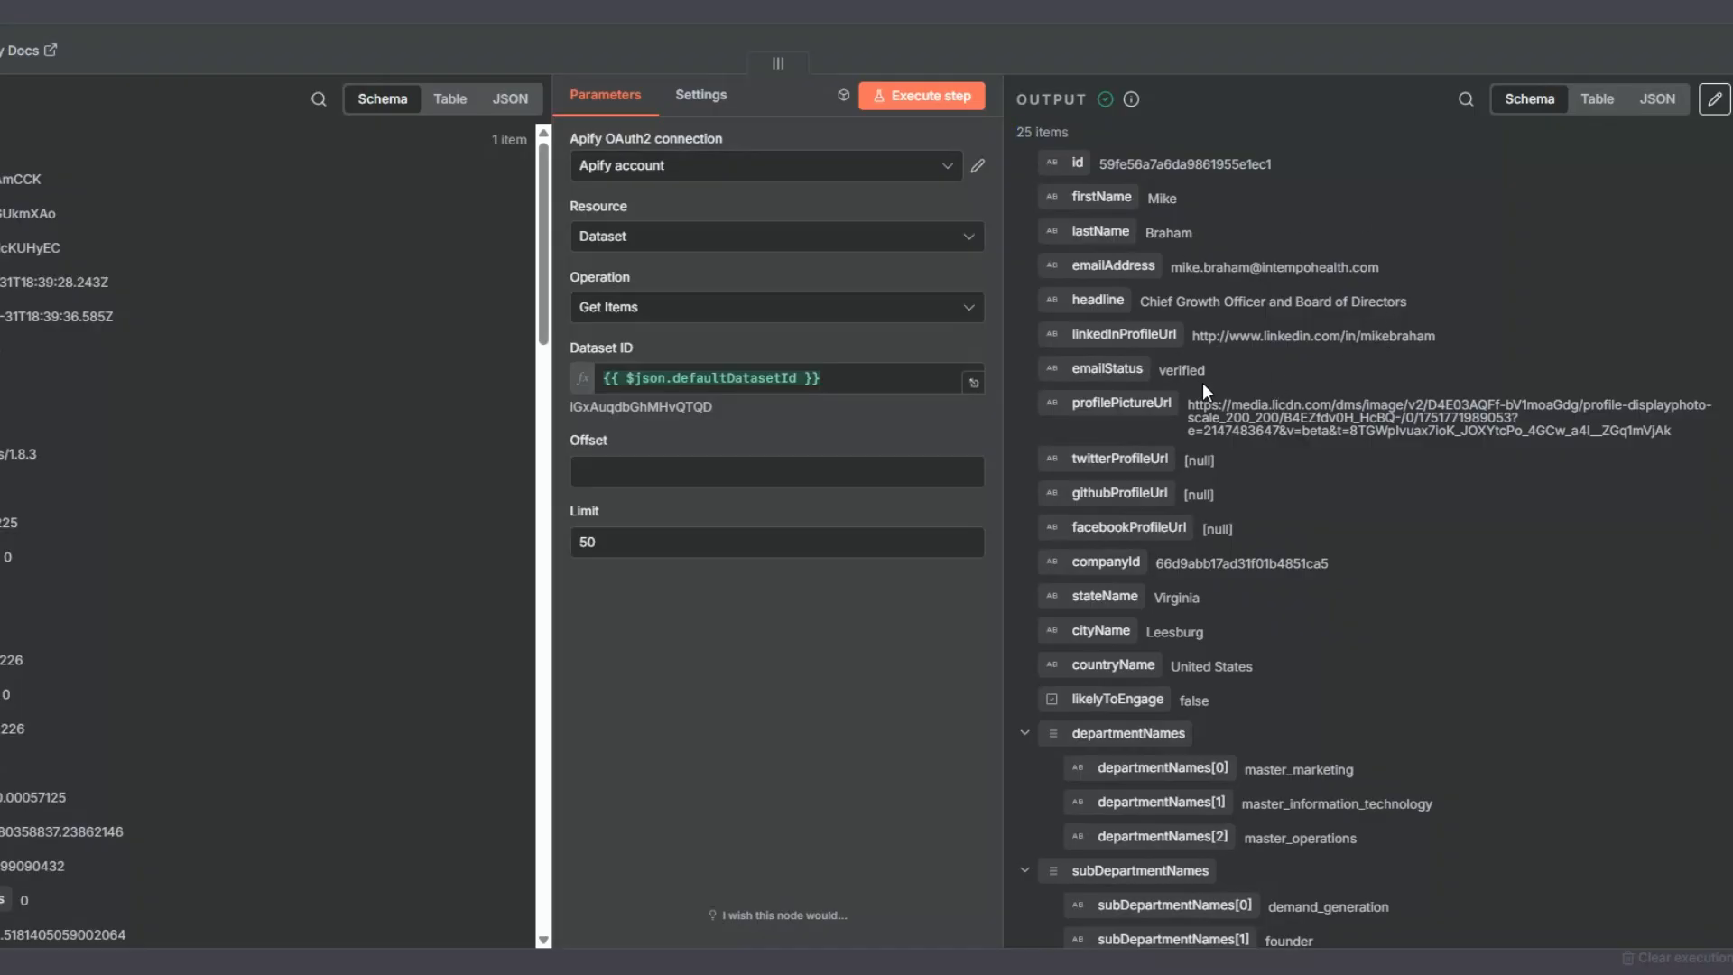
scroll(1347, 411, "down", 10)
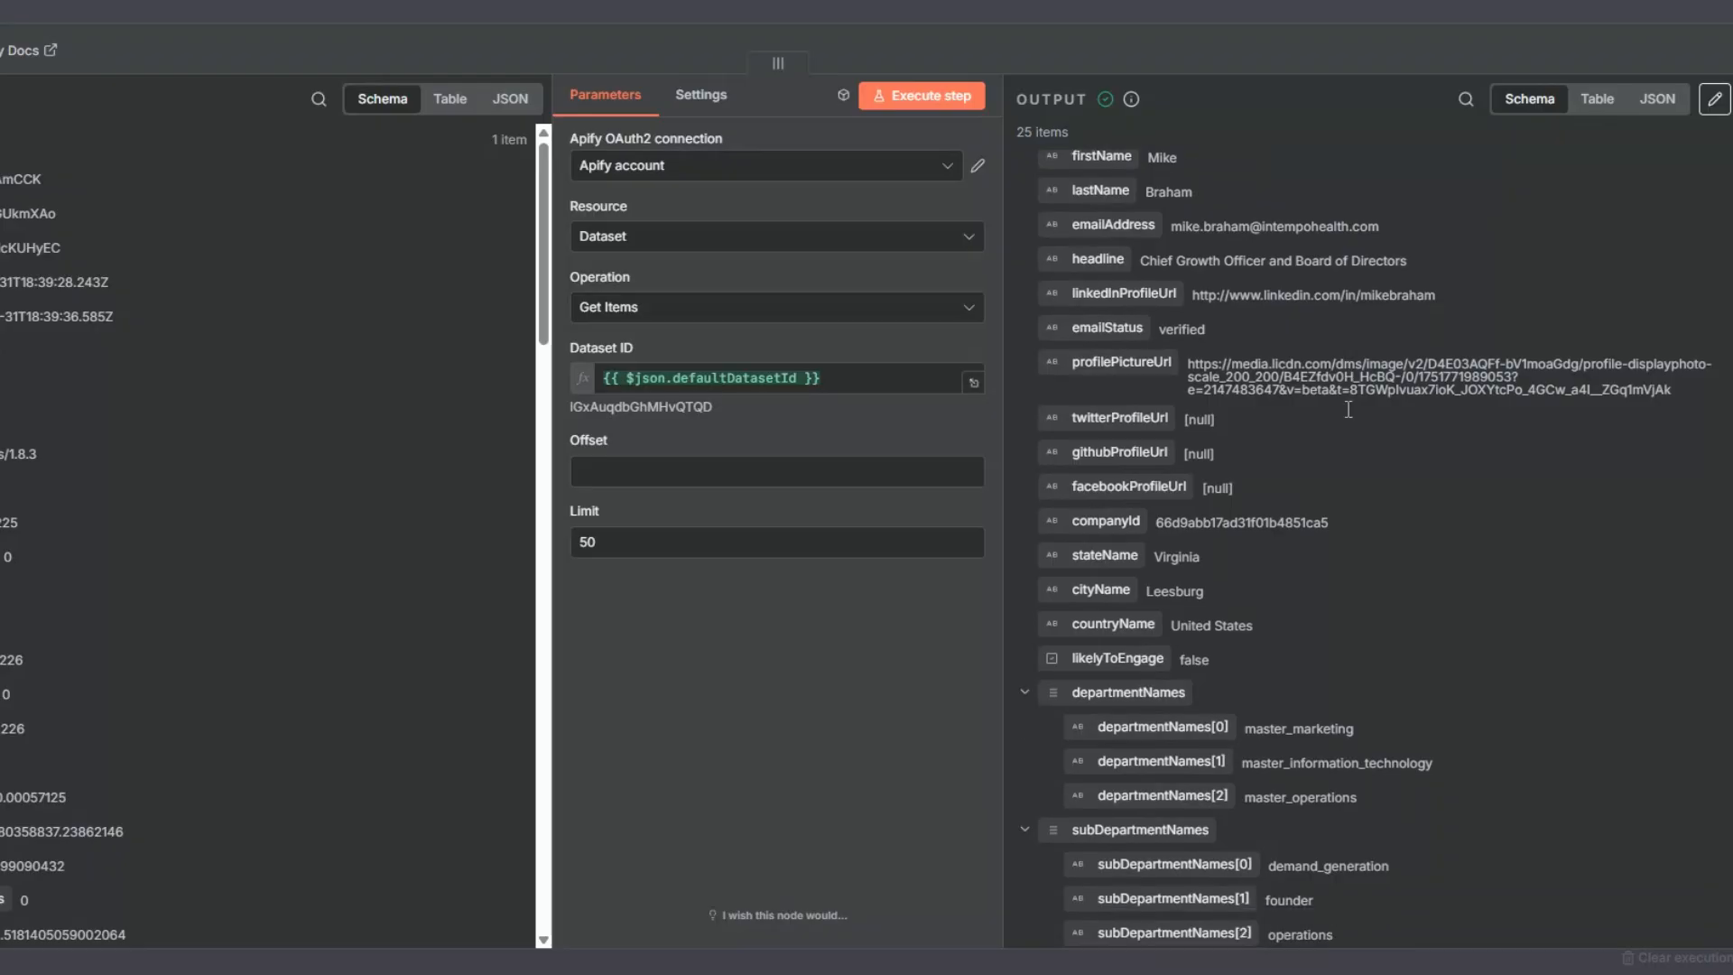
scroll(1347, 412, "down", 15)
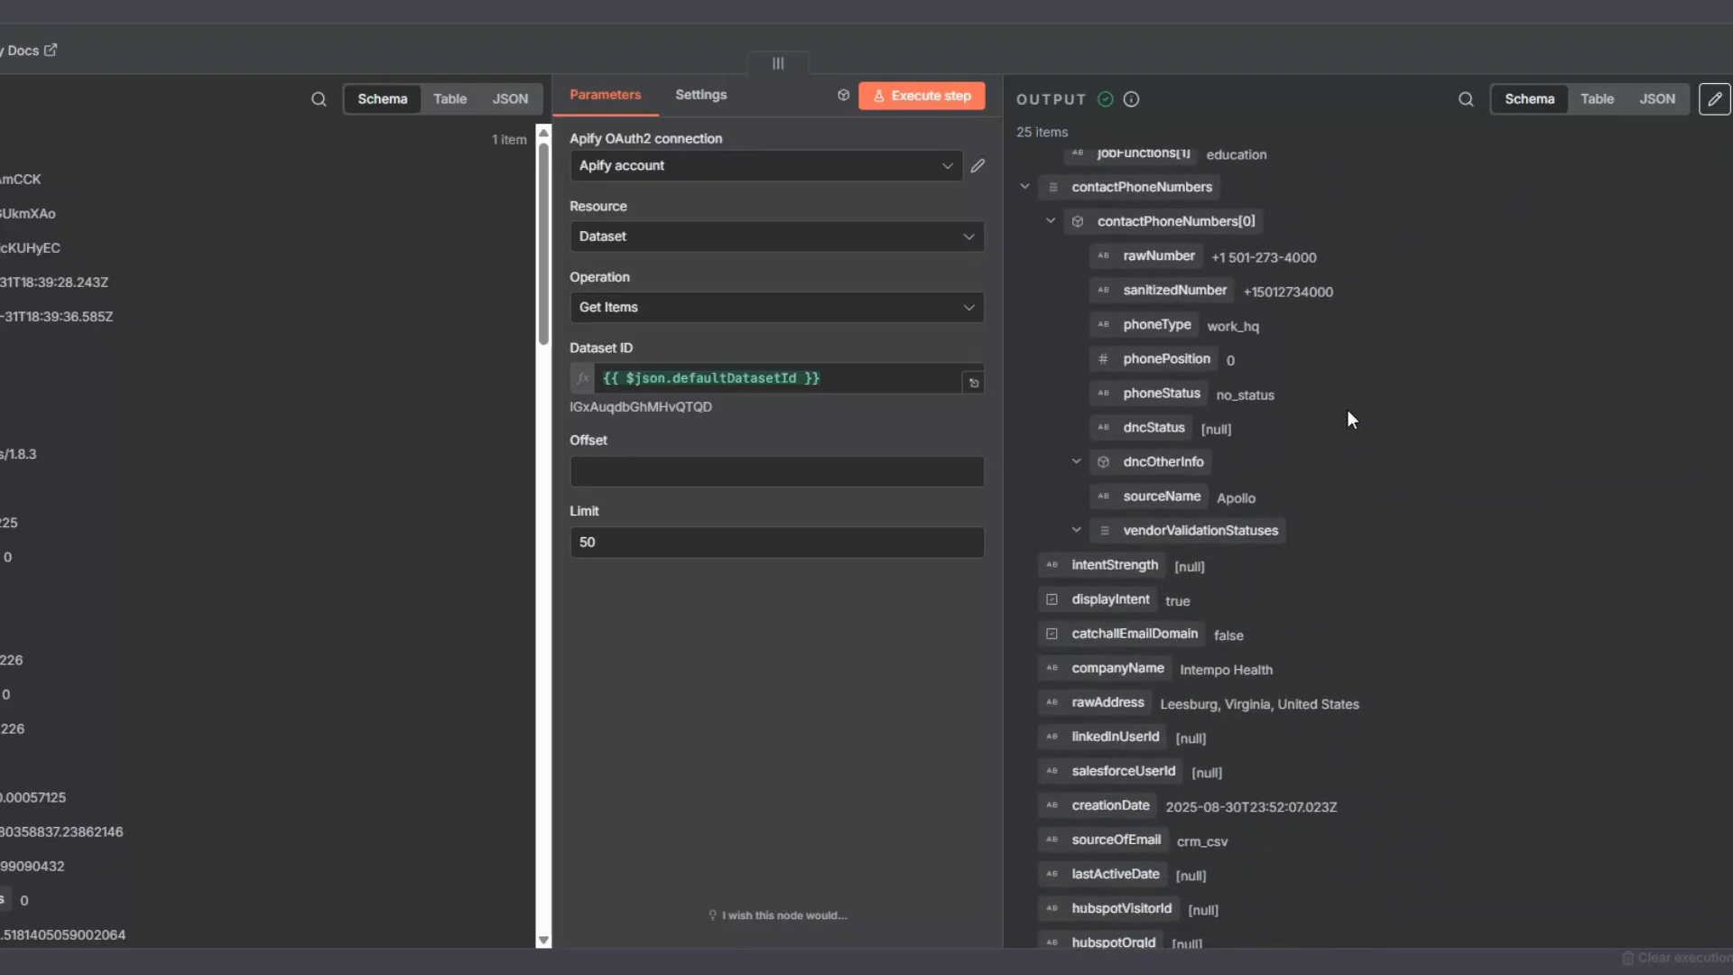
scroll(1347, 414, "down", 4)
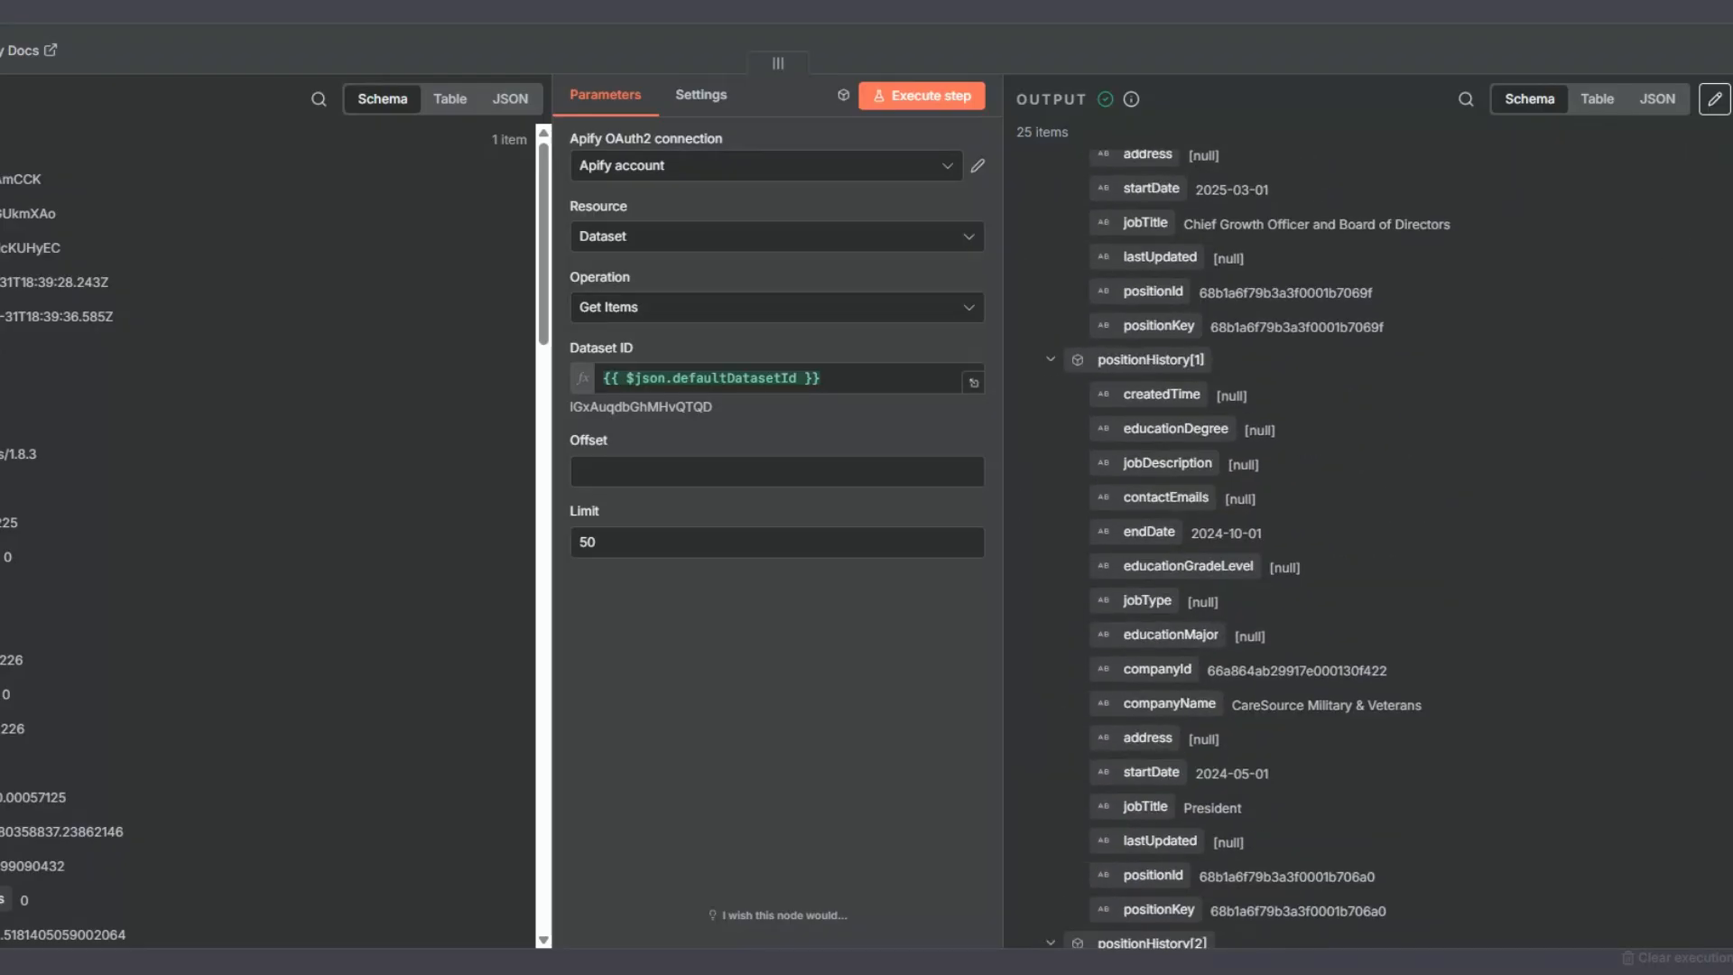
scroll(1254, 541, "down", 20)
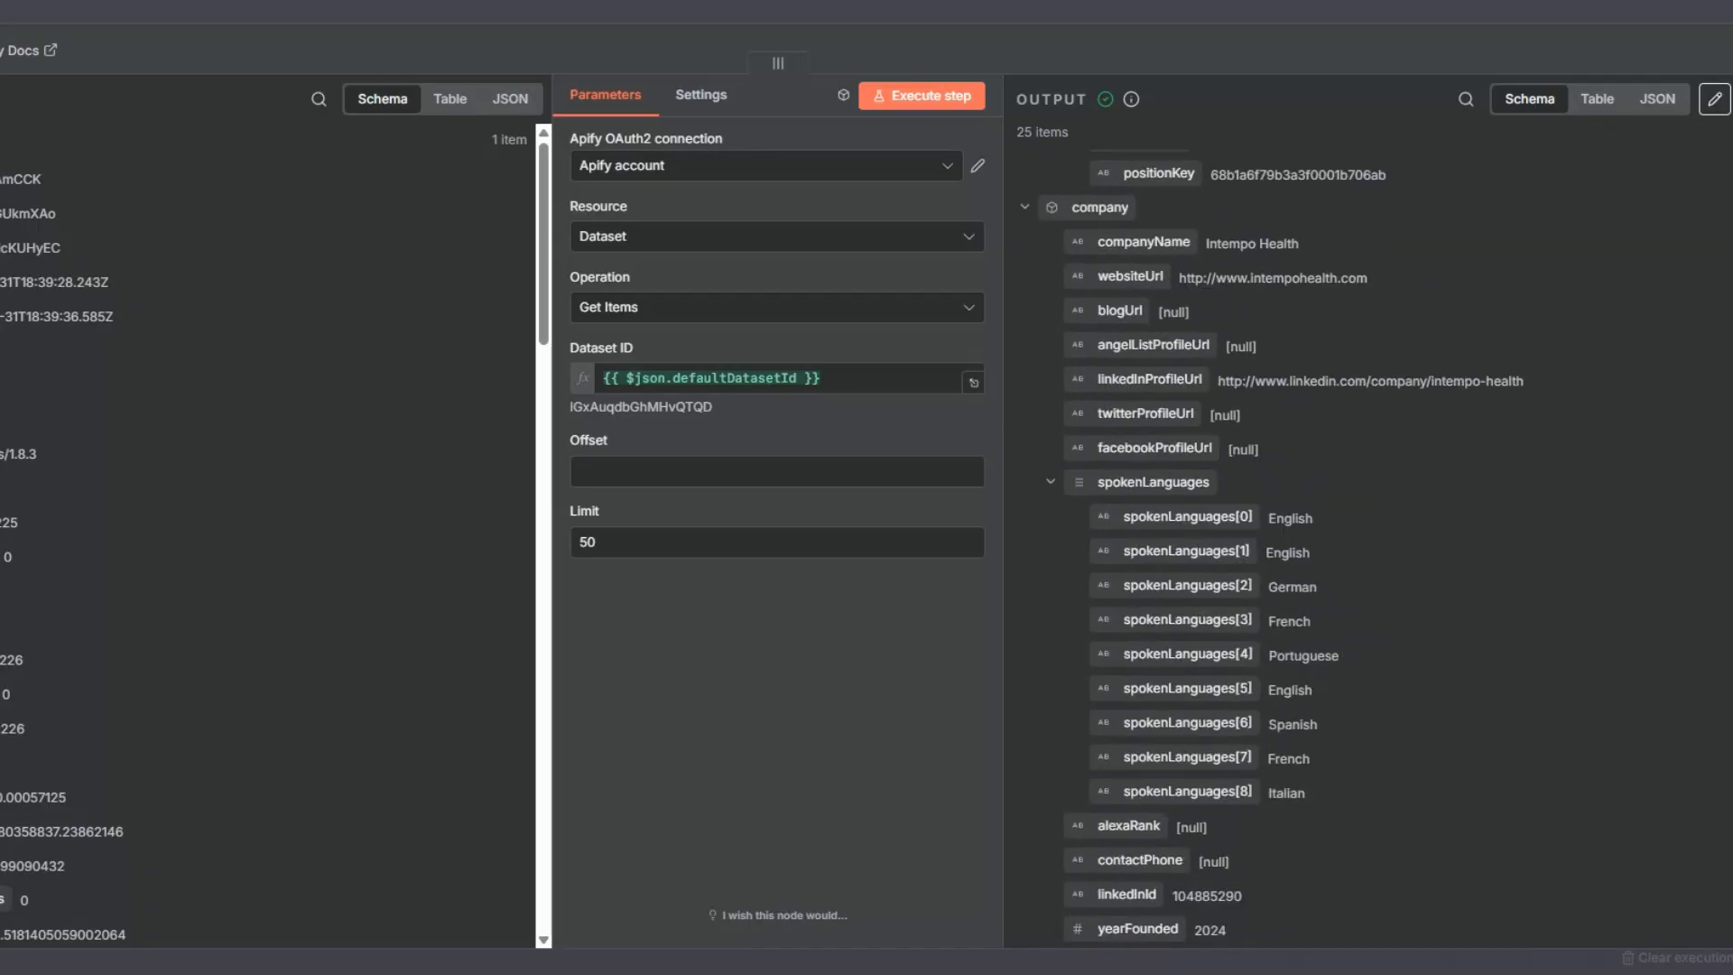
scroll(1255, 541, "down", 20)
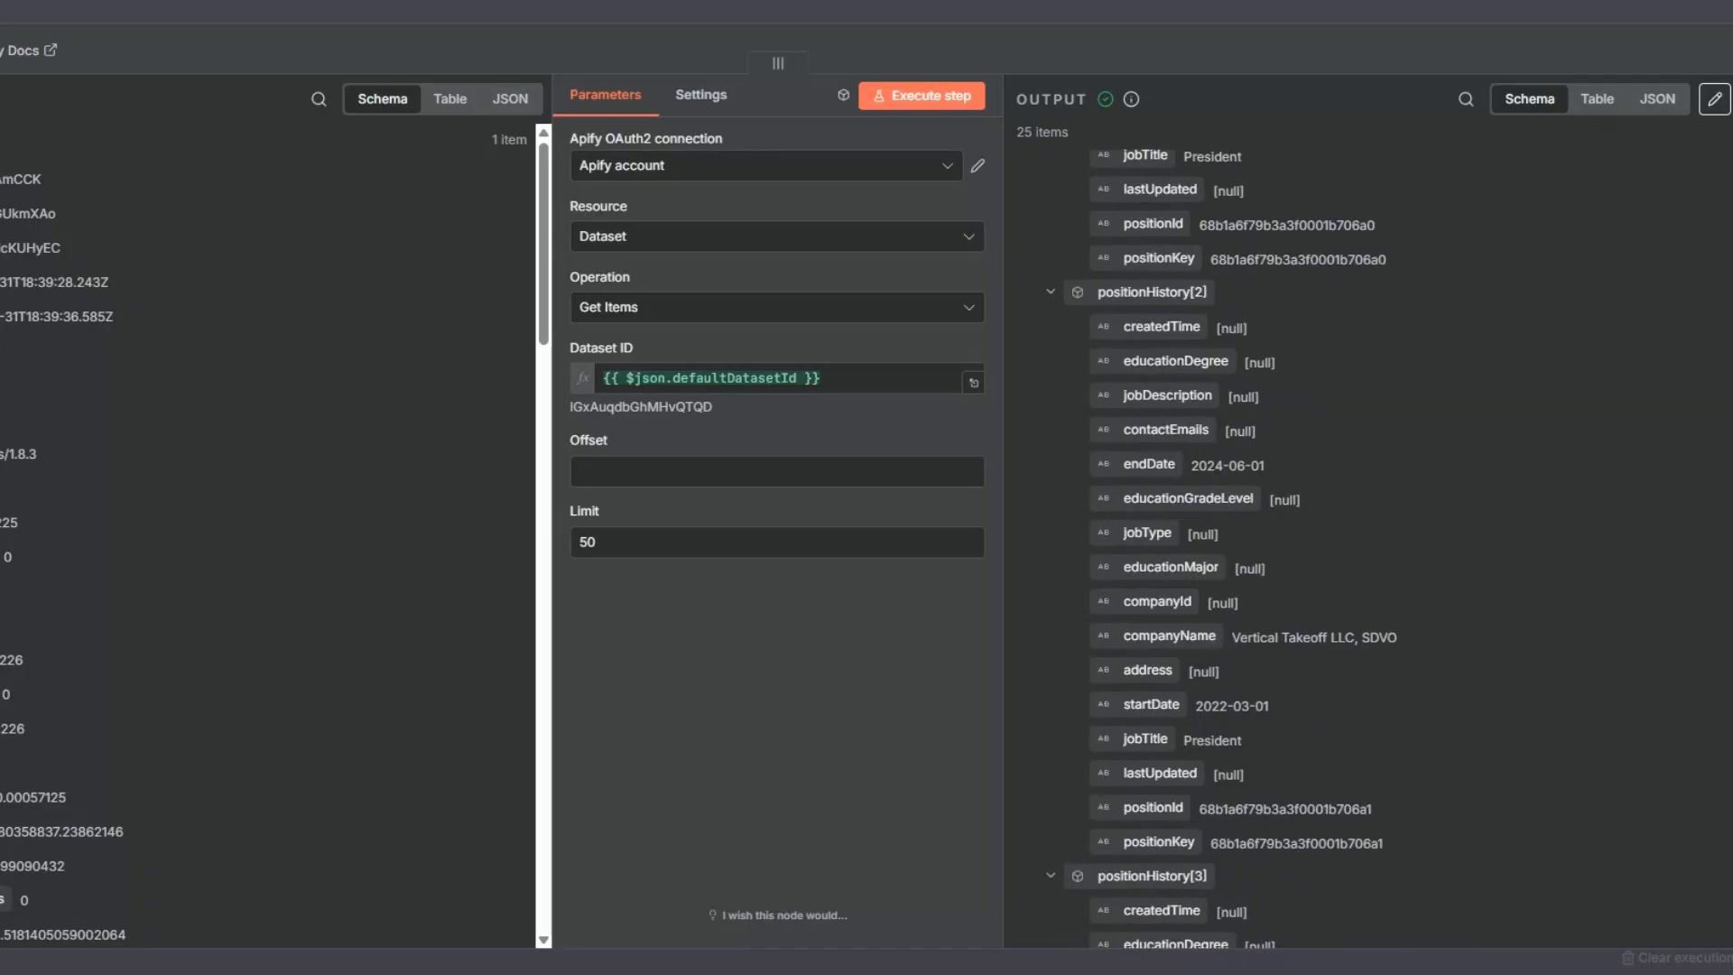
key("Escape")
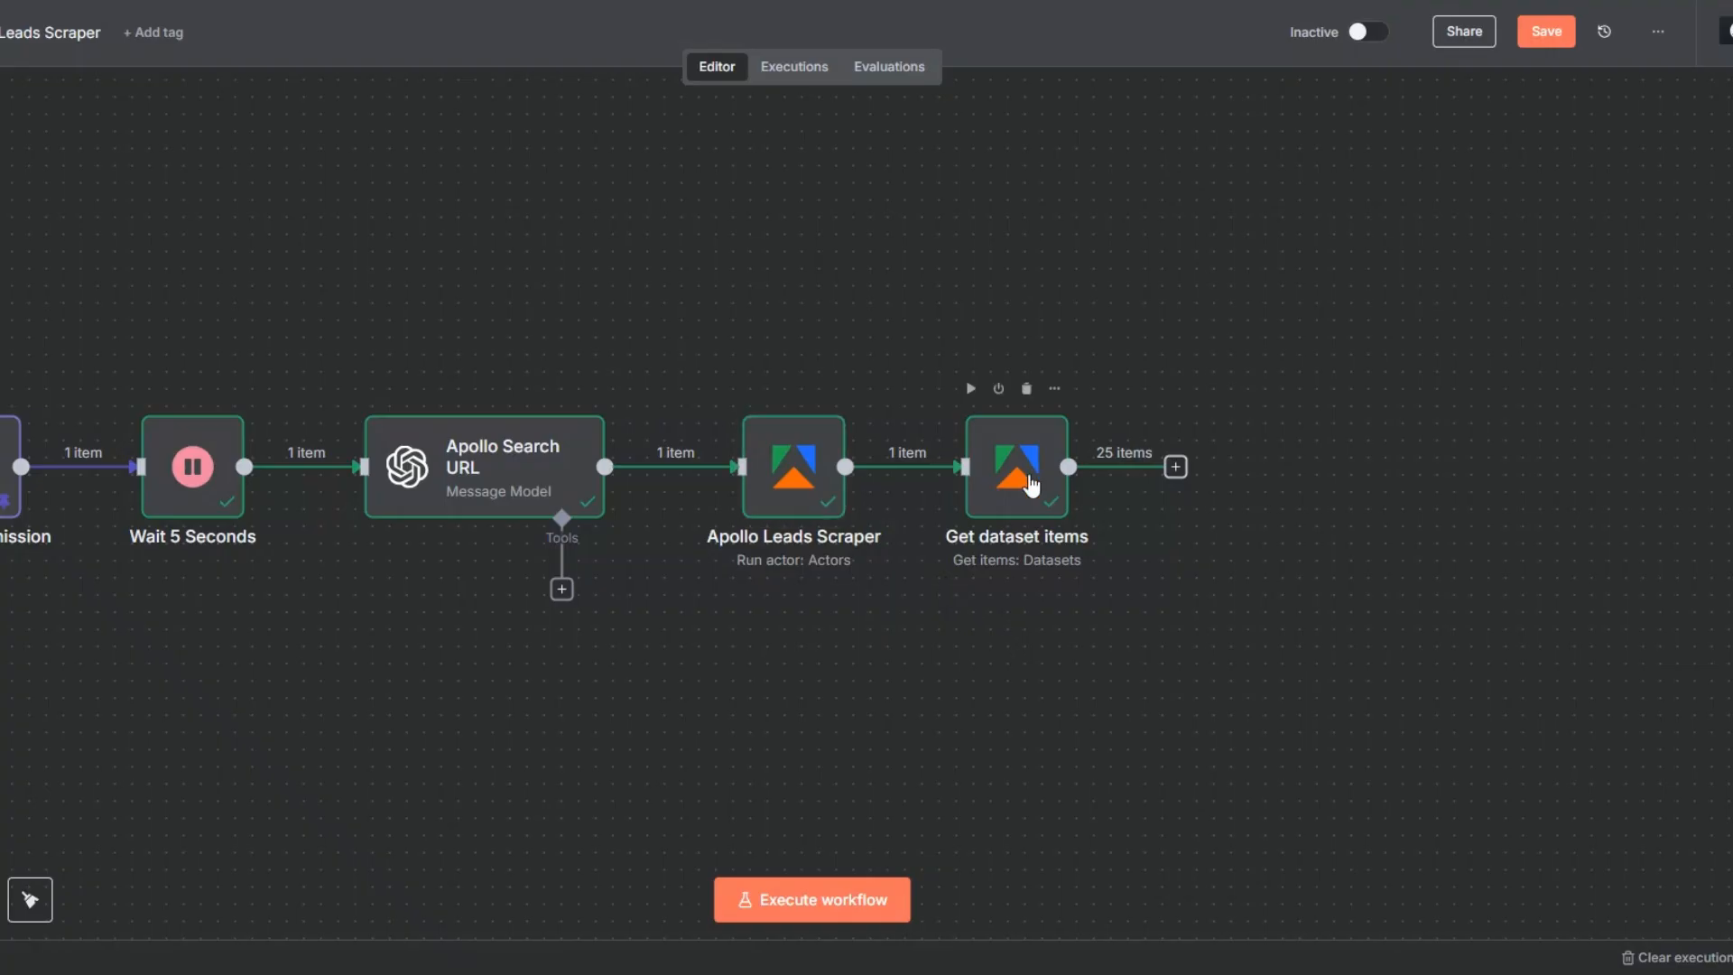
- Rename the Get dataset items node as "Get Apollo Leads"
left_click(1020, 476)
key("F2")
left_click(719, 472)
left_click_drag(720, 473, 613, 469)
type("Apollo Leads")
left_click(879, 577)
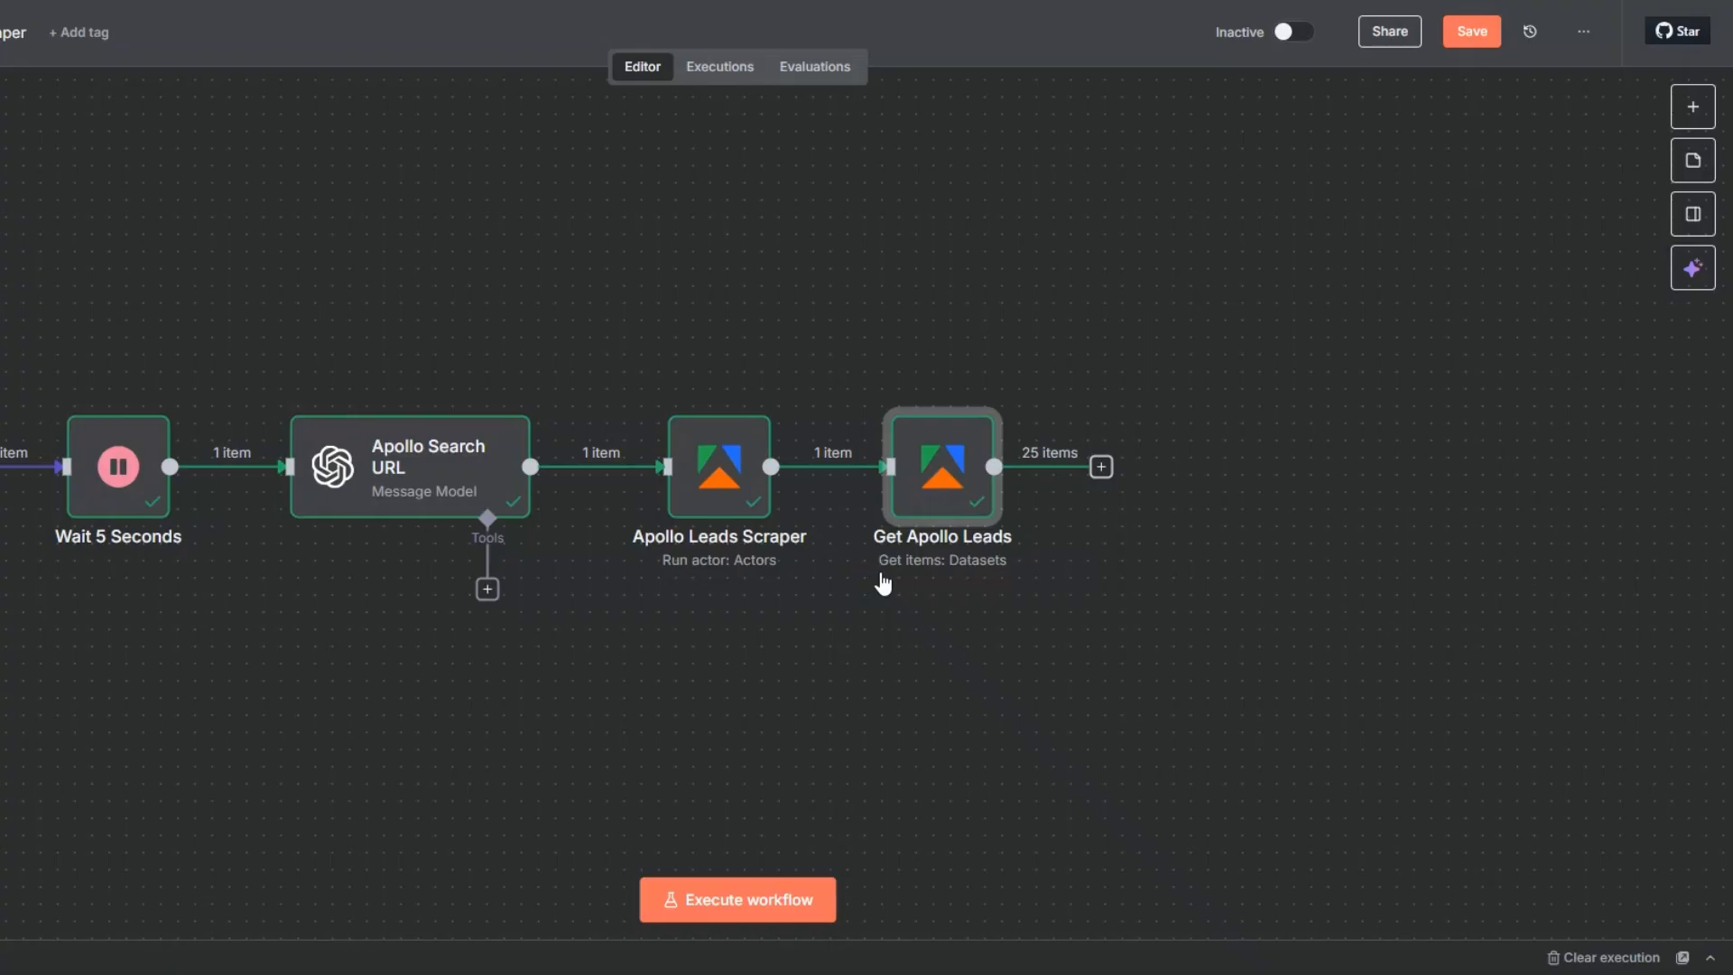
- Save the workflow and add an If node after Get Apollo Leads
left_click(1478, 36)
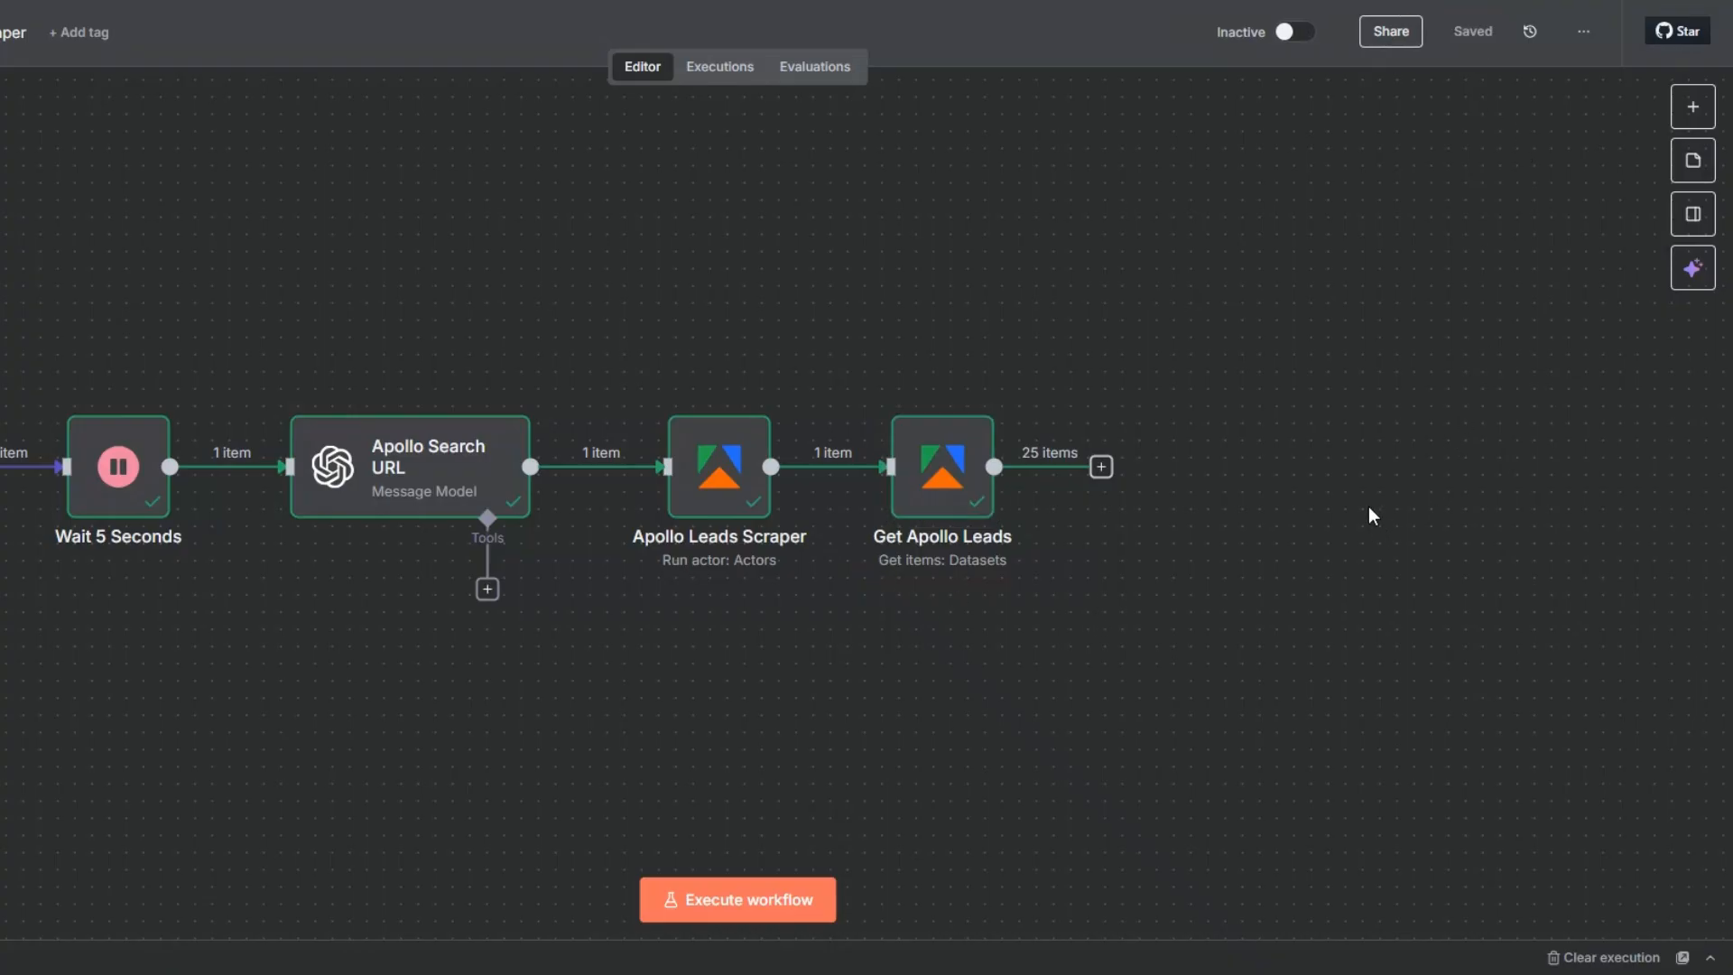
left_click(2, 900)
left_click_drag(241, 670, 66, 657)
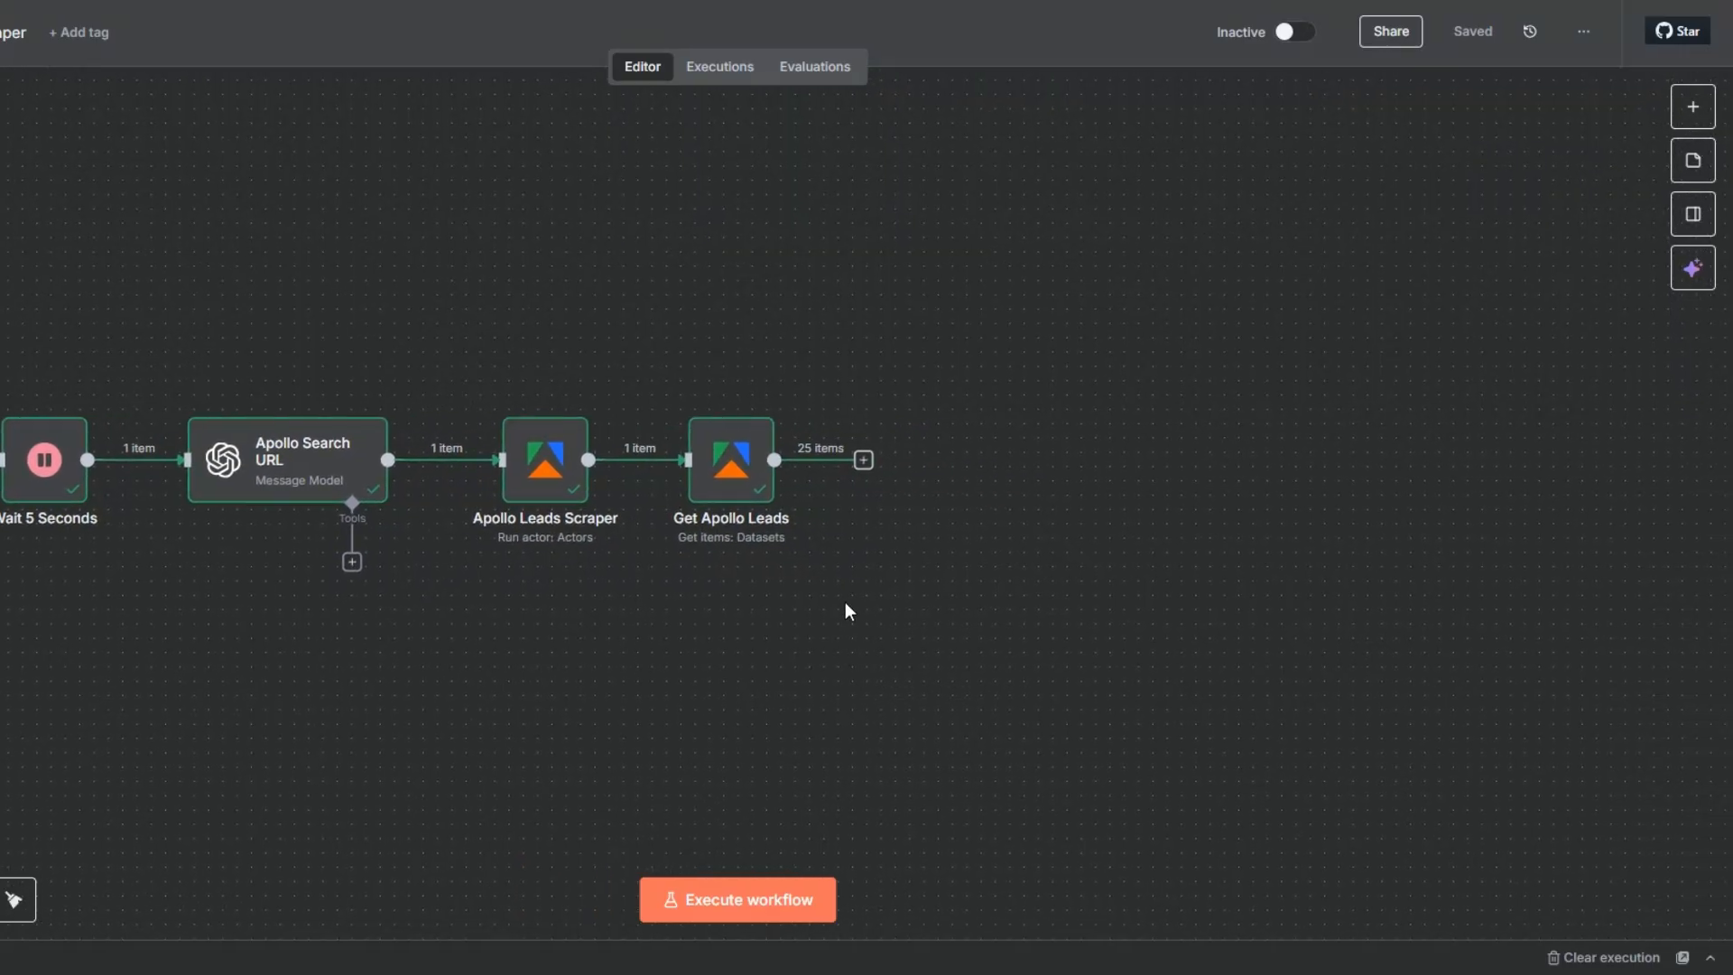
left_click(863, 460)
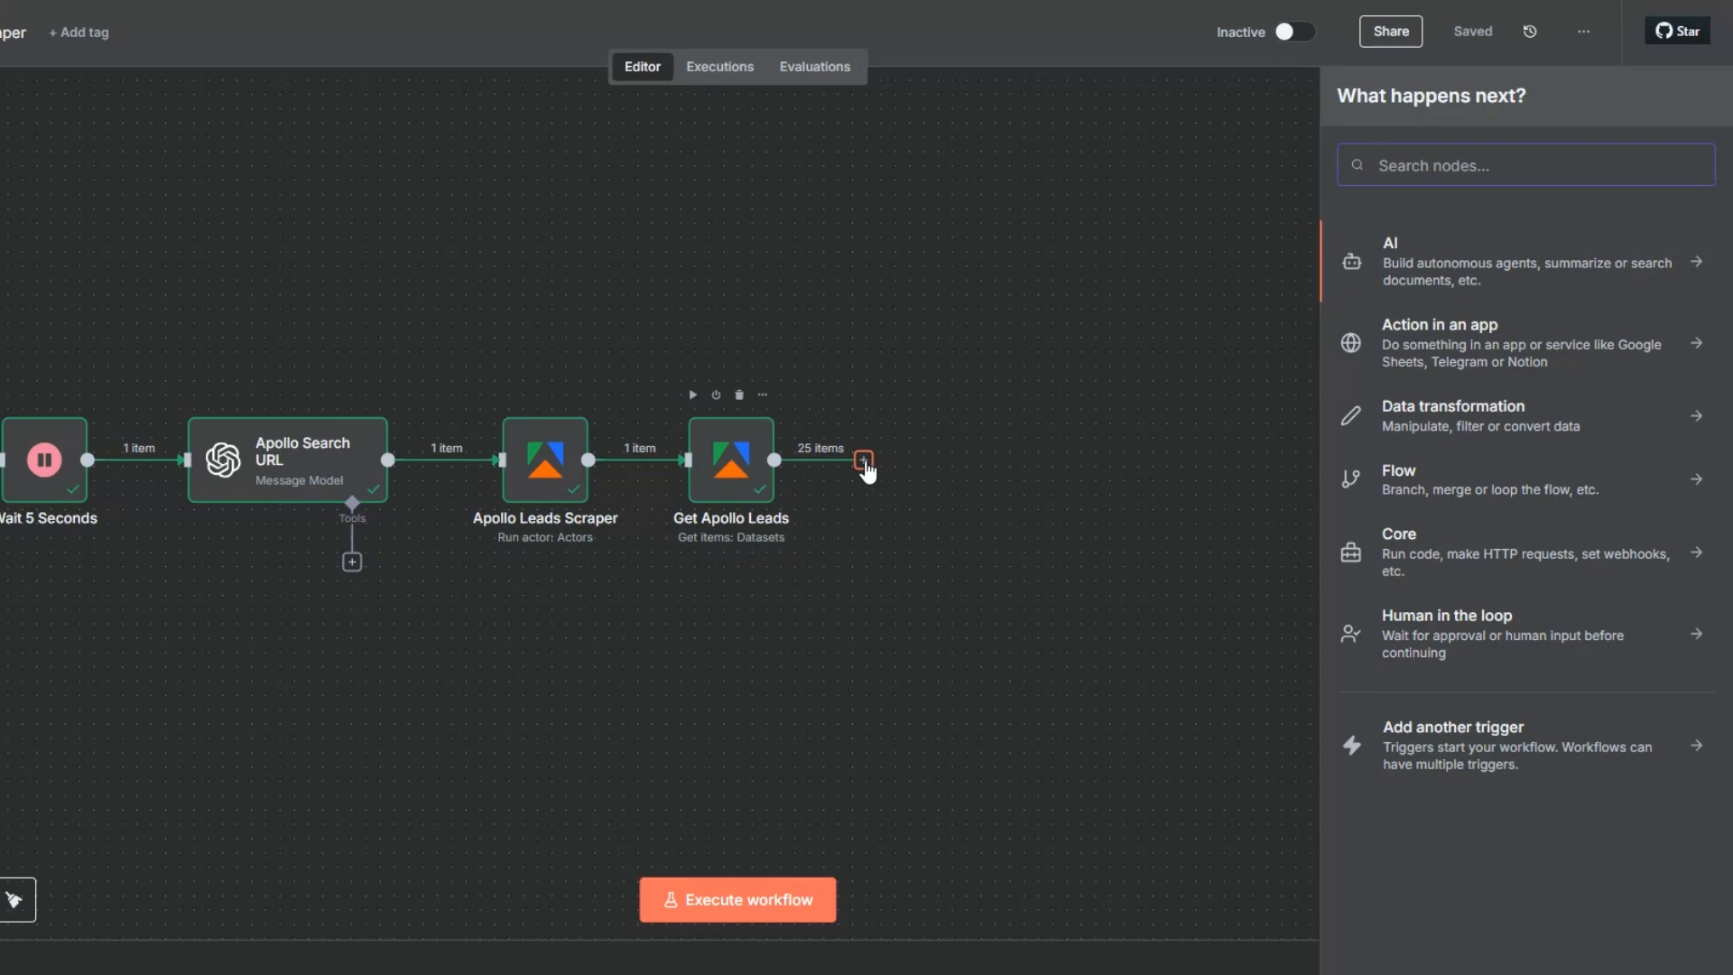
type("if")
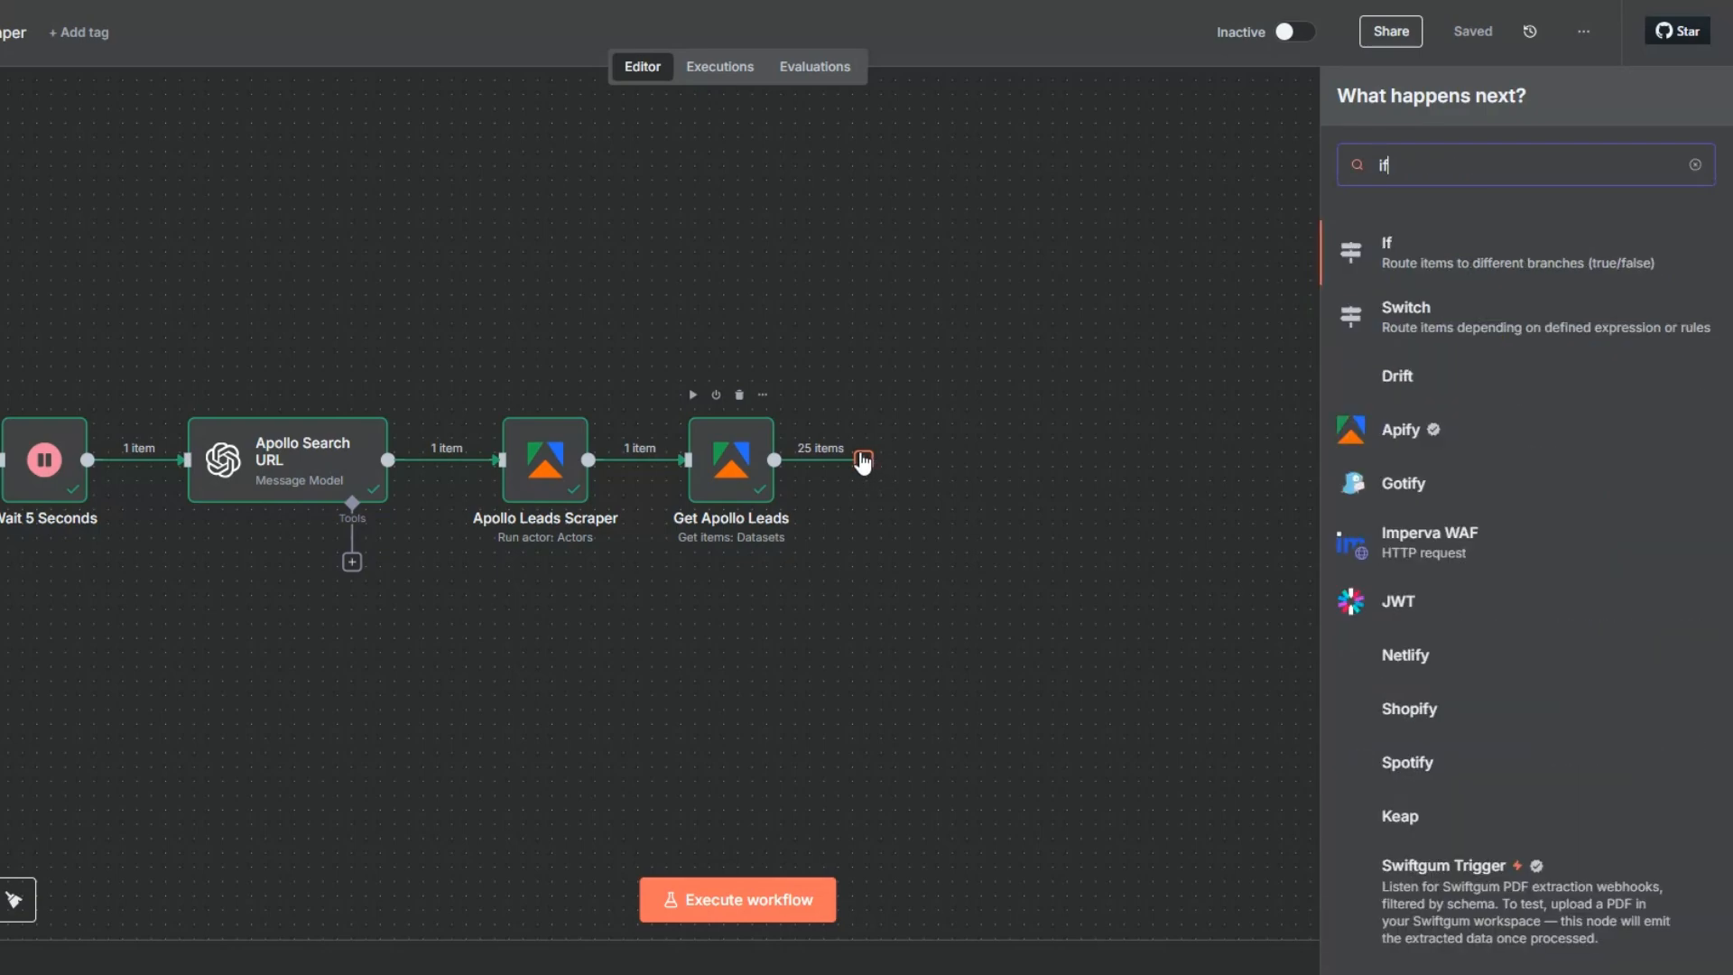
left_click(1389, 252)
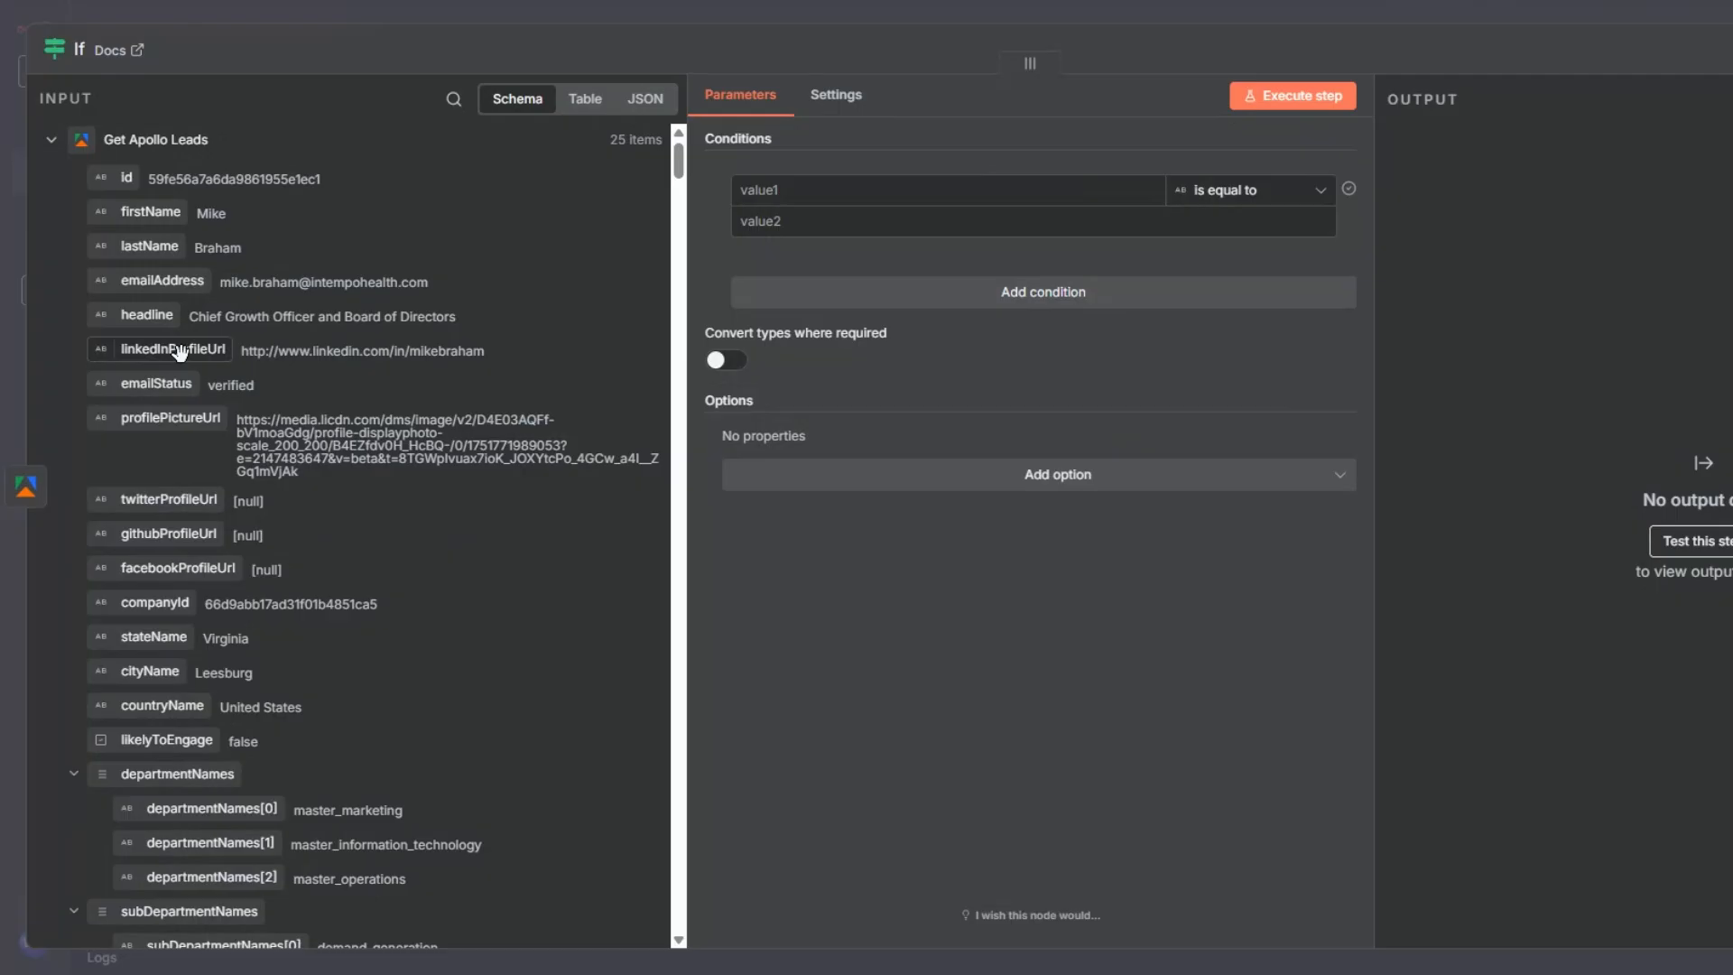
- Set the If node's first condition to check that the linkedInProfileUrl string exists
left_click_drag(179, 350, 820, 187)
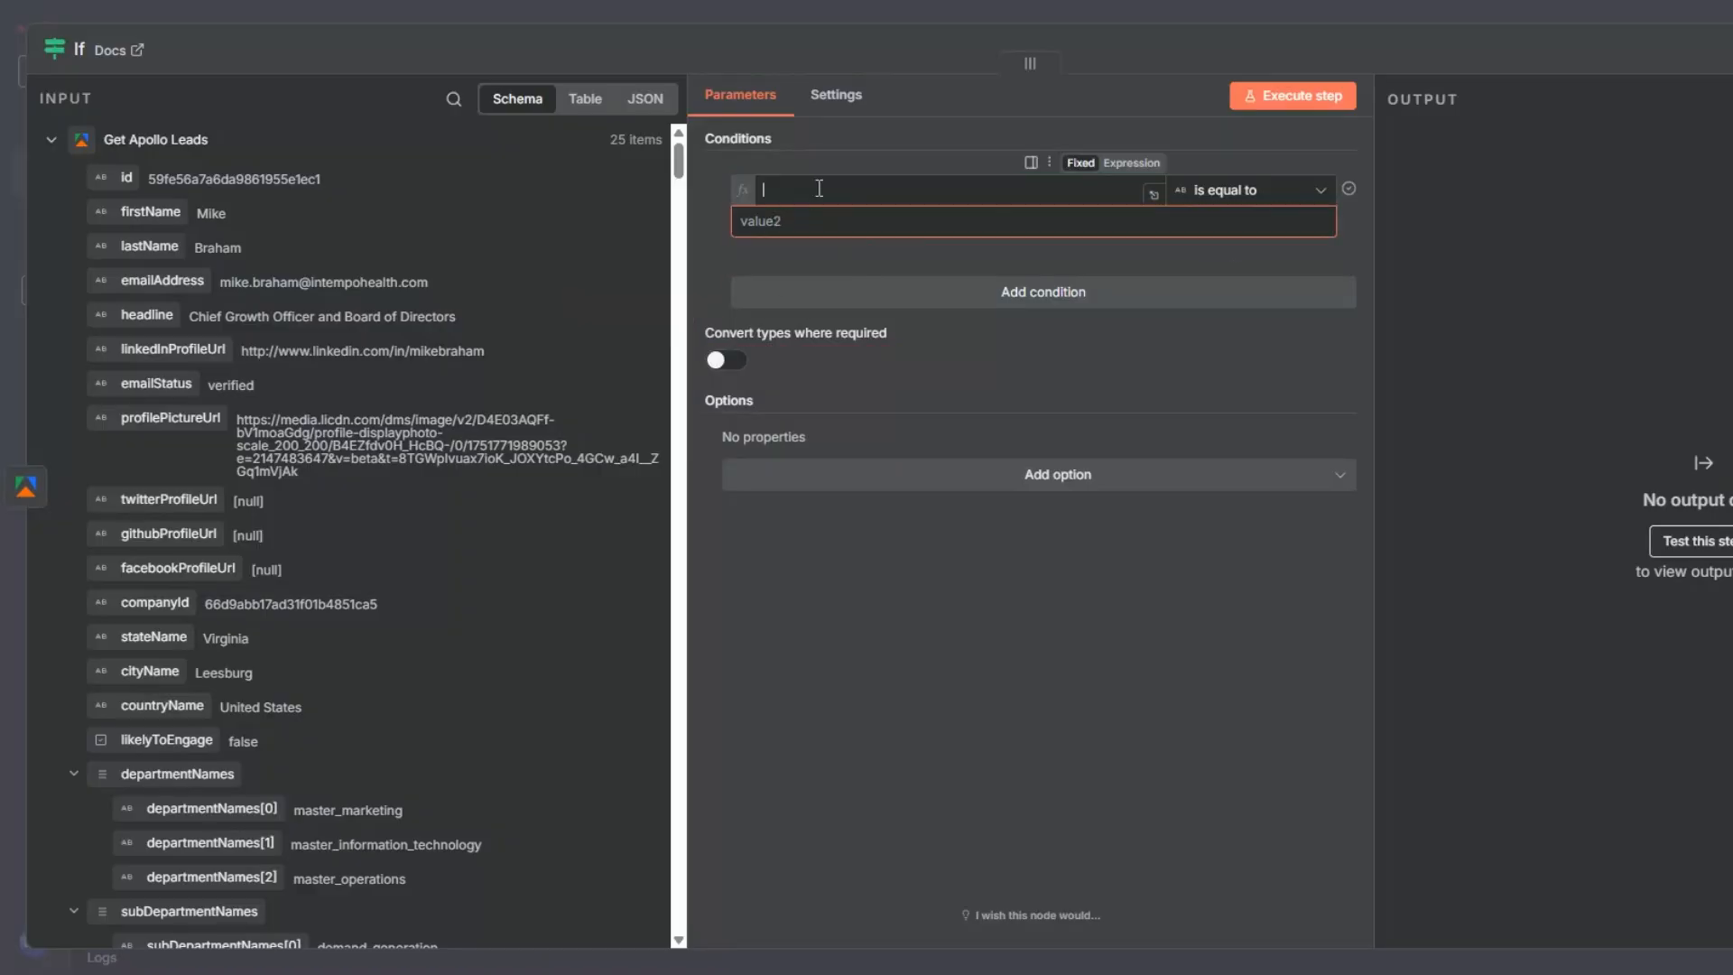
left_click(1207, 188)
mouse_move(1227, 244)
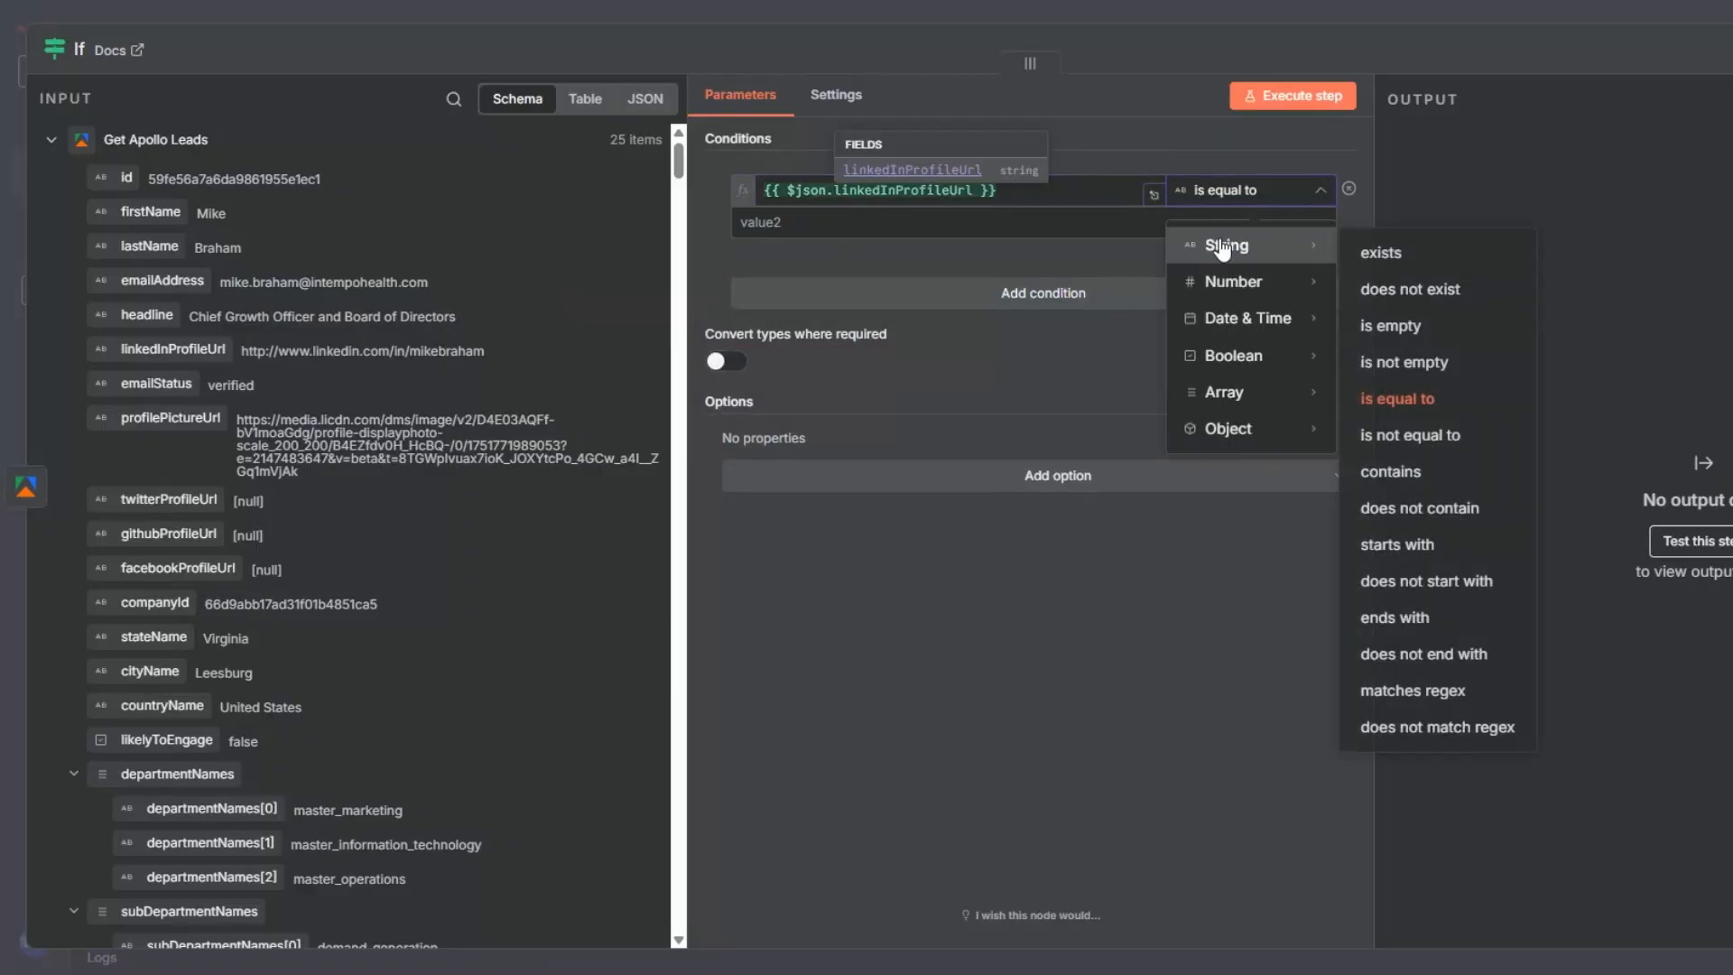
left_click(1365, 255)
- Add an AND condition that the company's websiteUrl string exists, execute the If node to check its branches and close it
left_click(1048, 256)
left_click(454, 98)
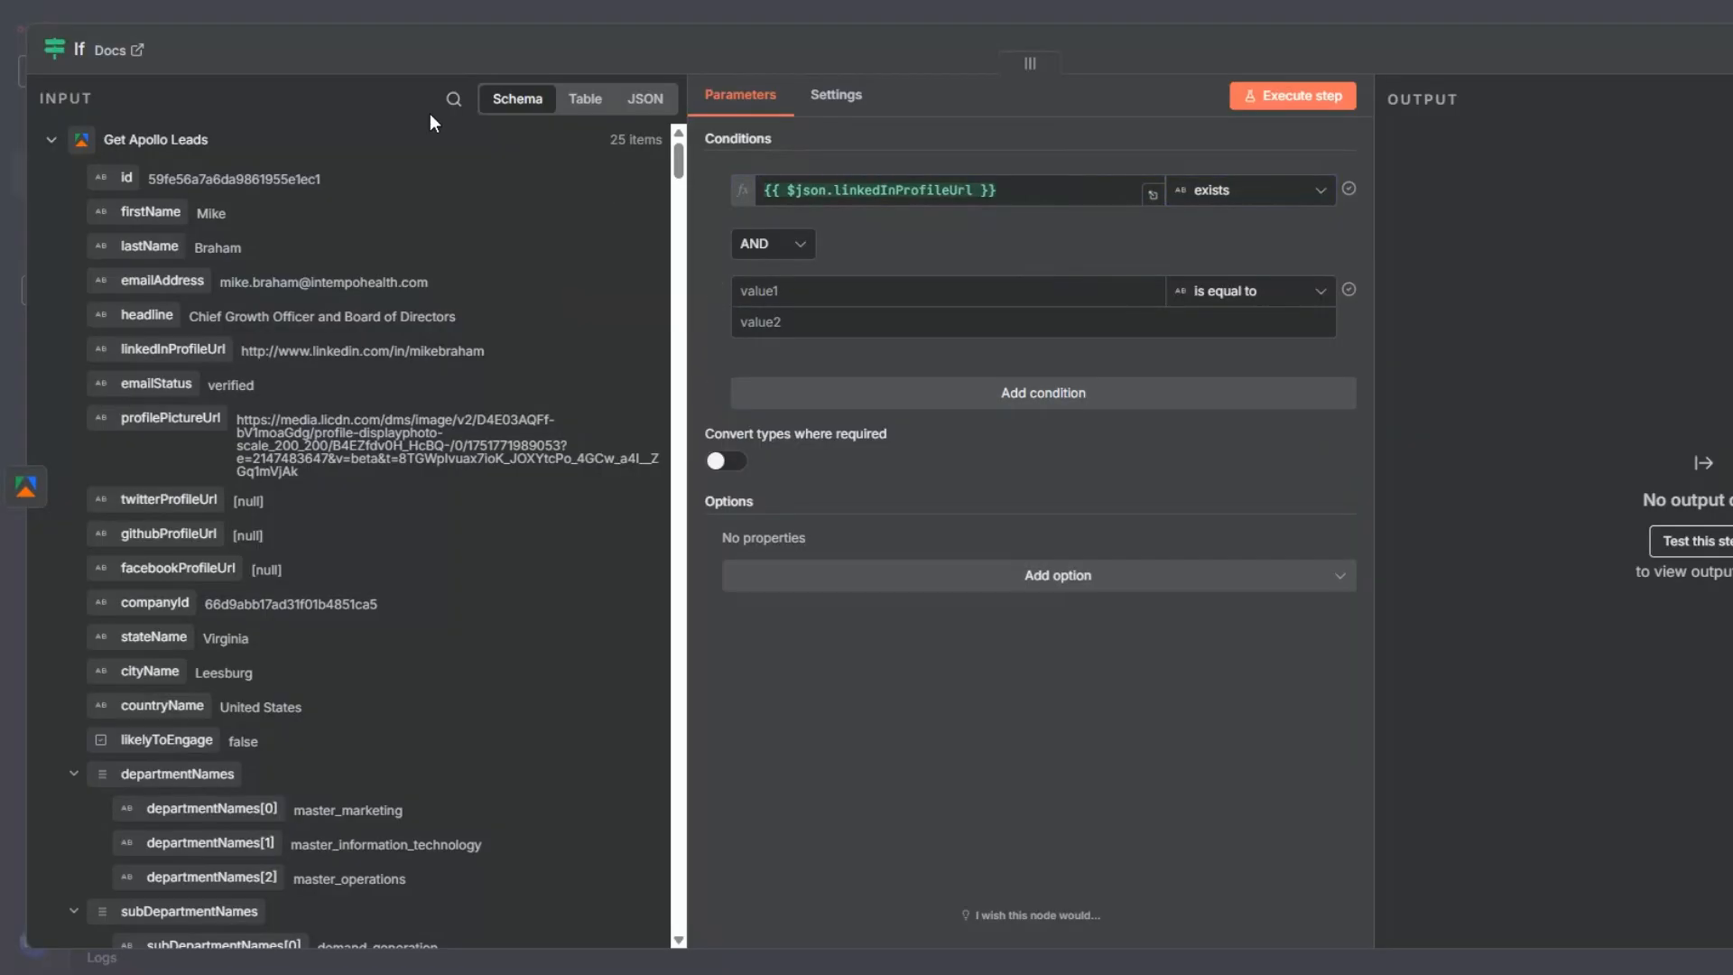
type("web")
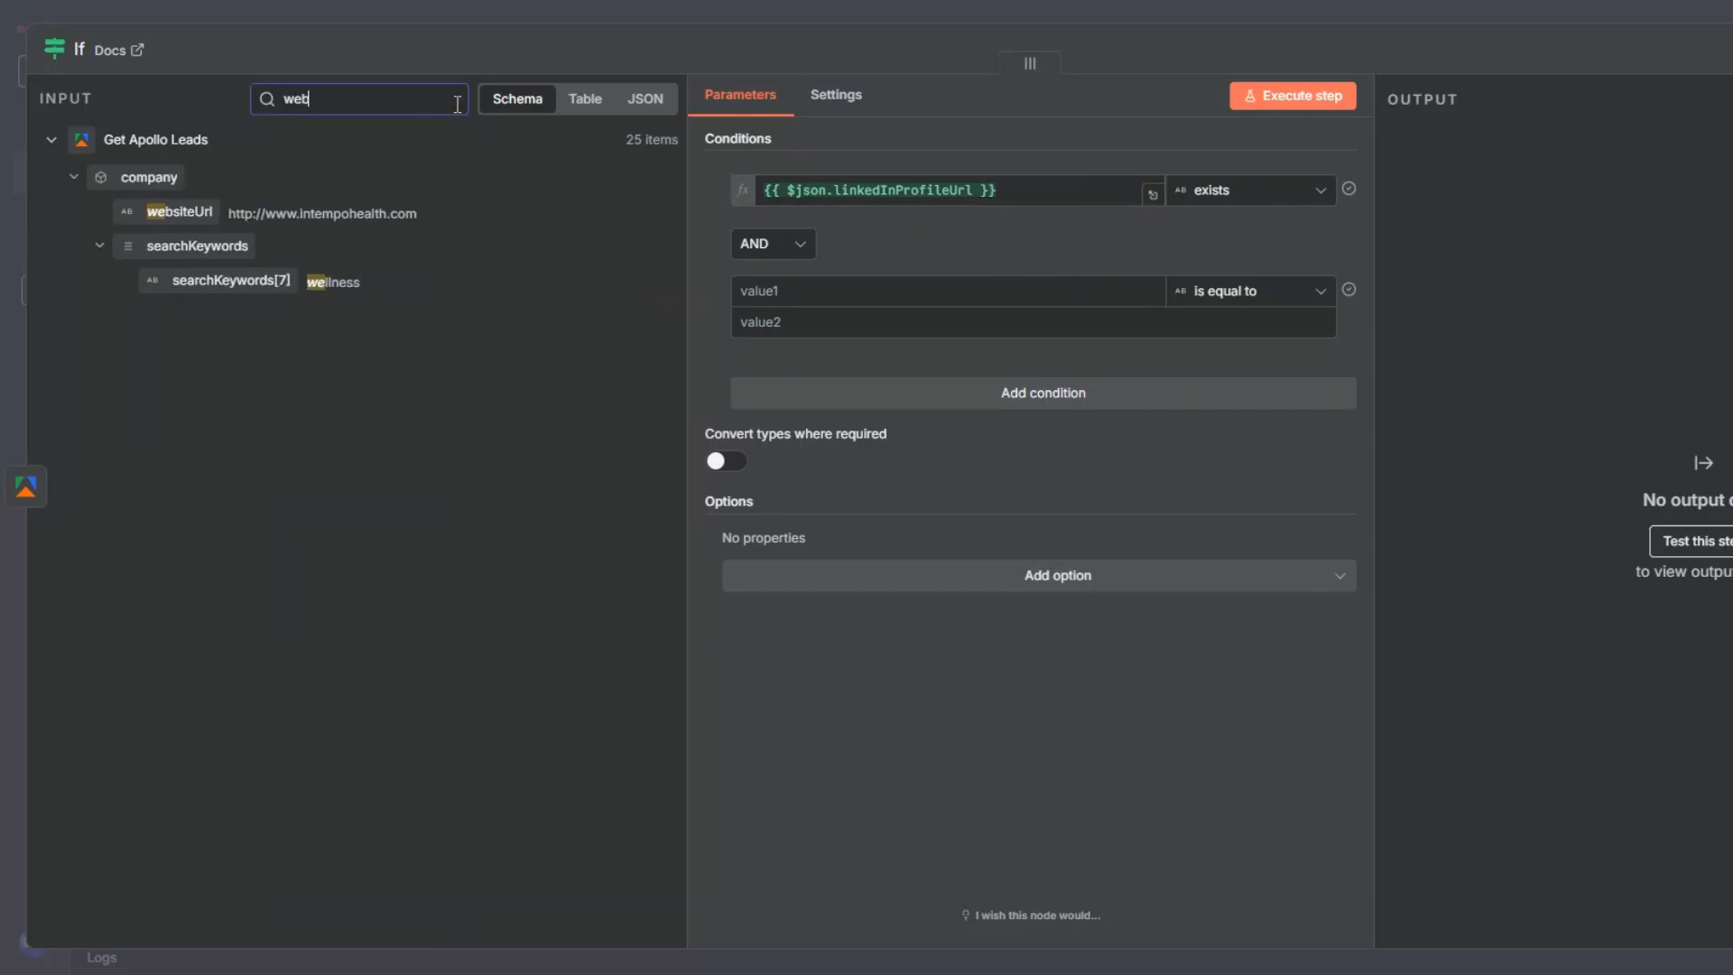
left_click_drag(187, 213, 794, 291)
left_click(1215, 290)
mouse_move(1311, 347)
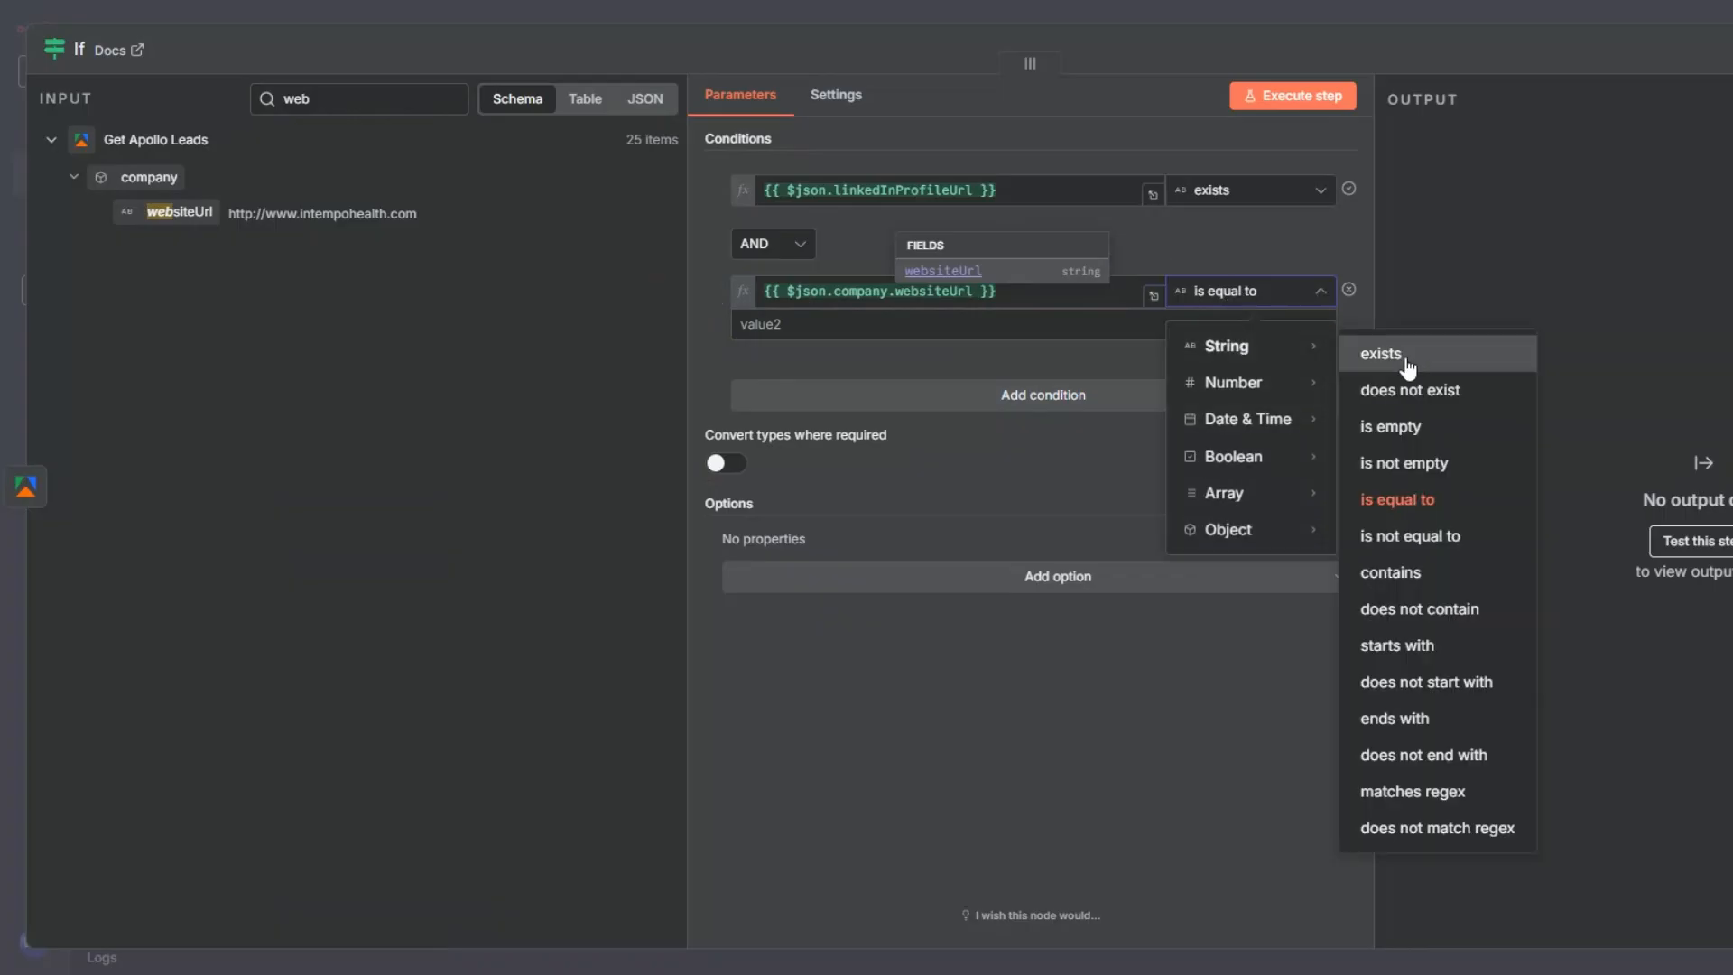
left_click(1395, 346)
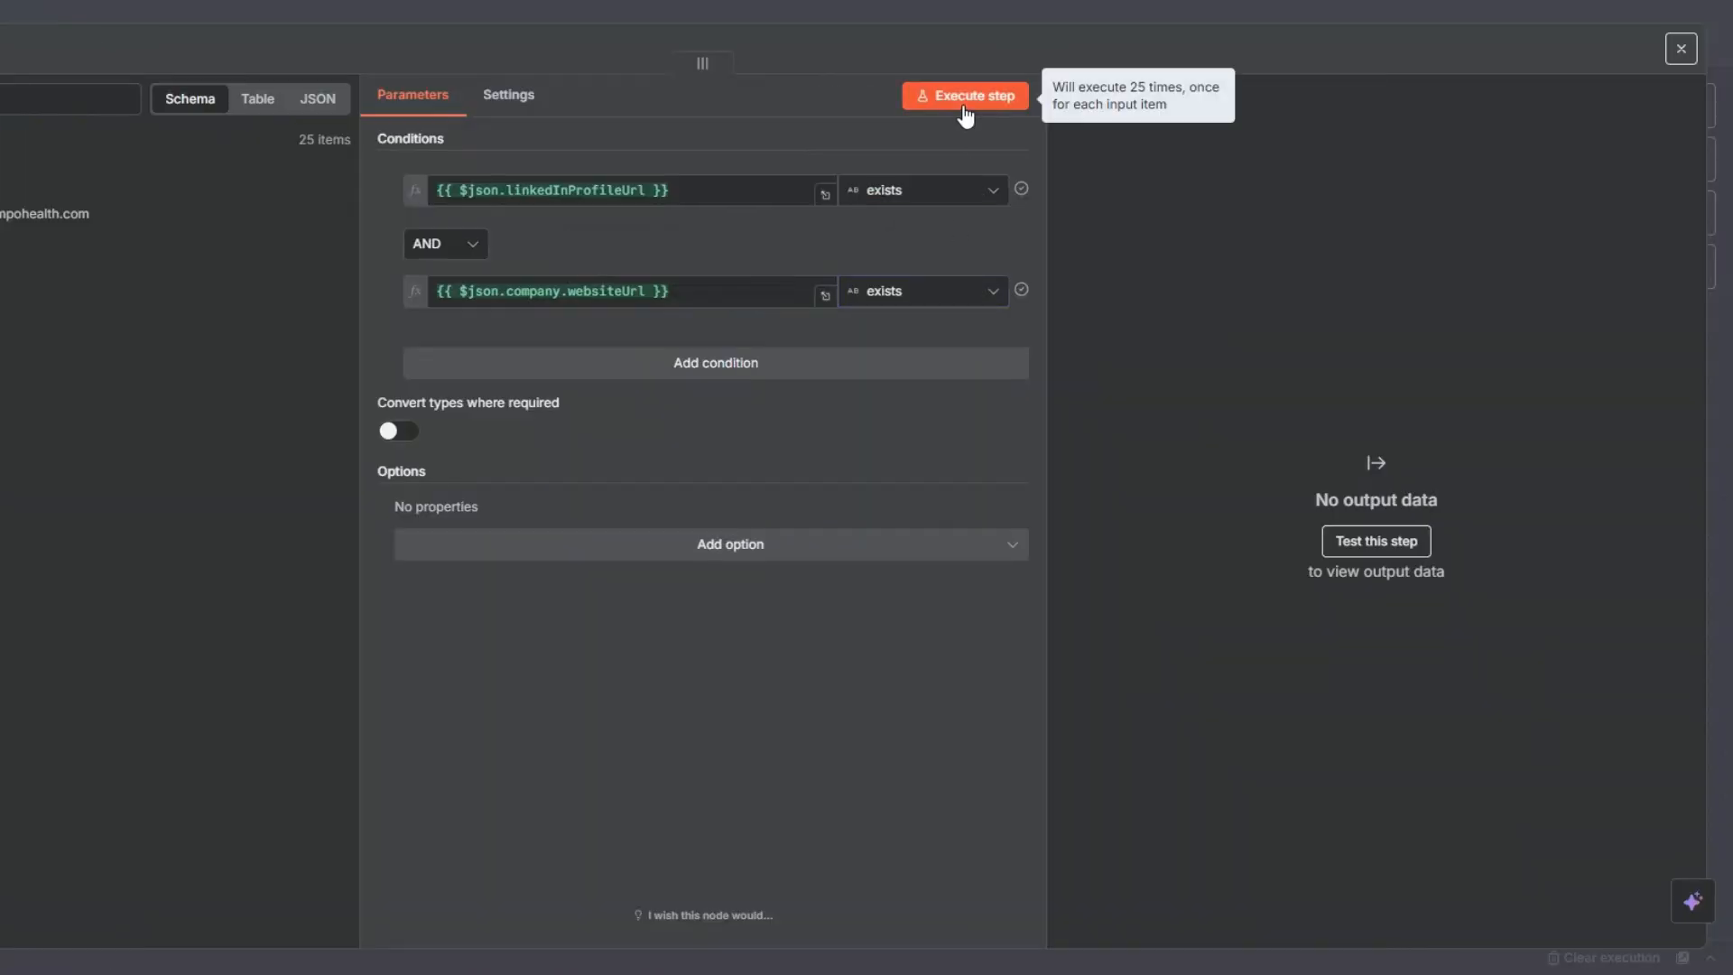
left_click(1291, 105)
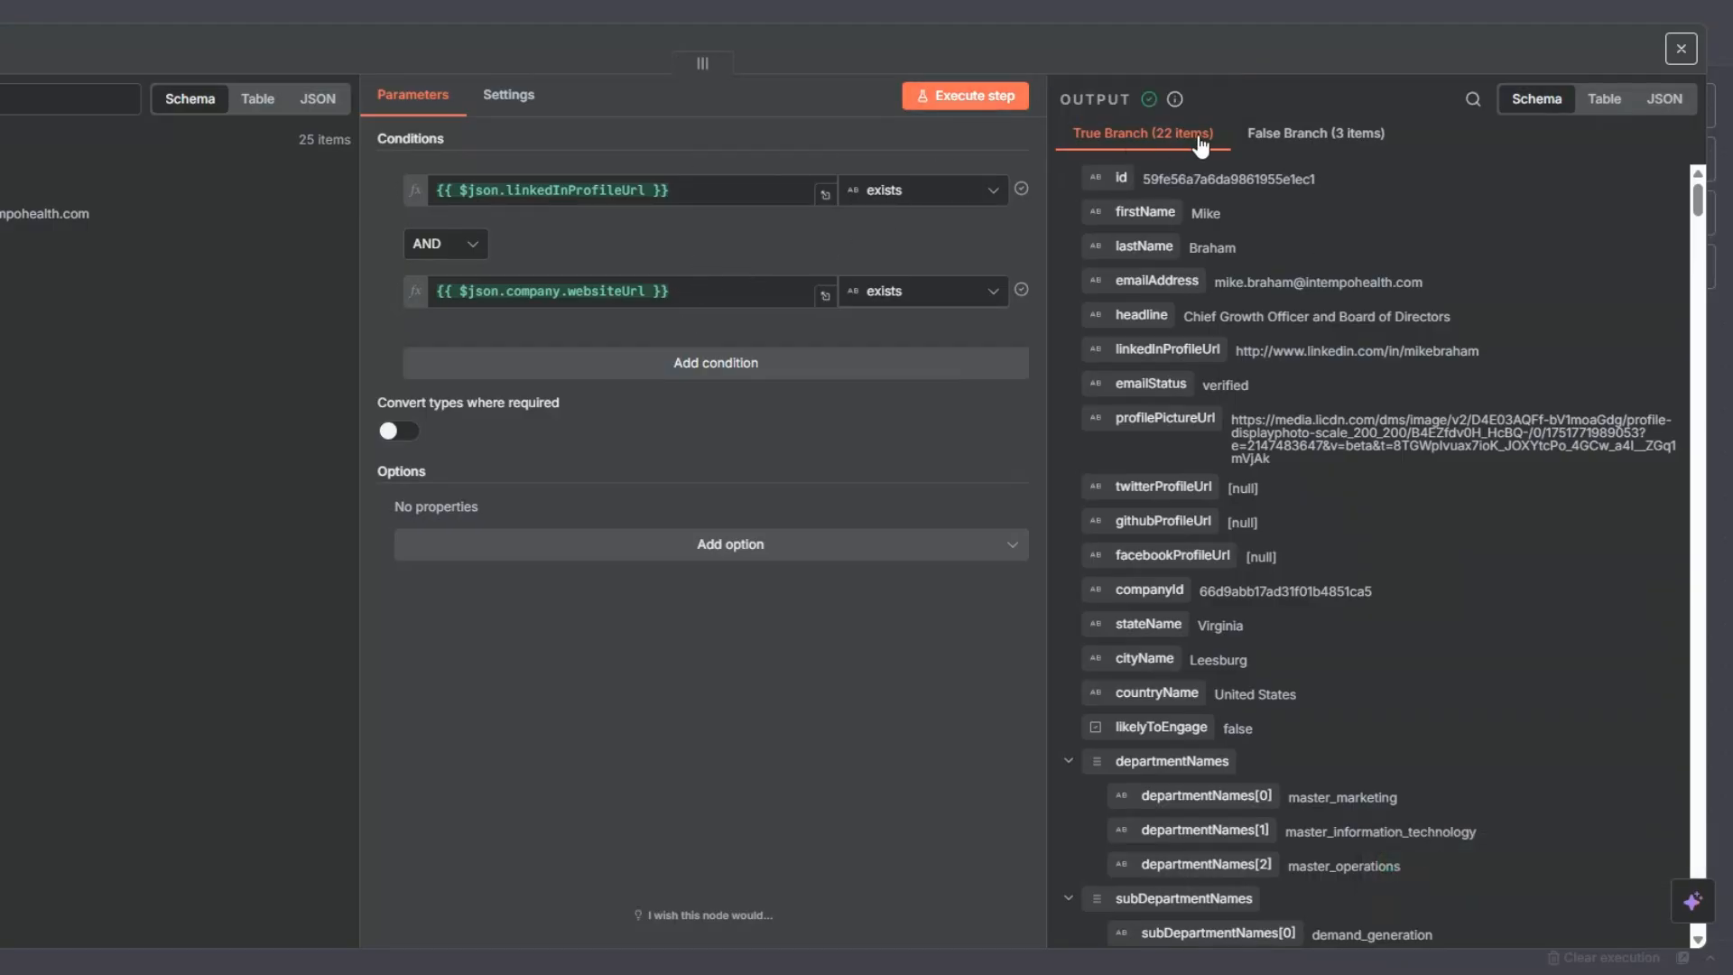
key("Escape")
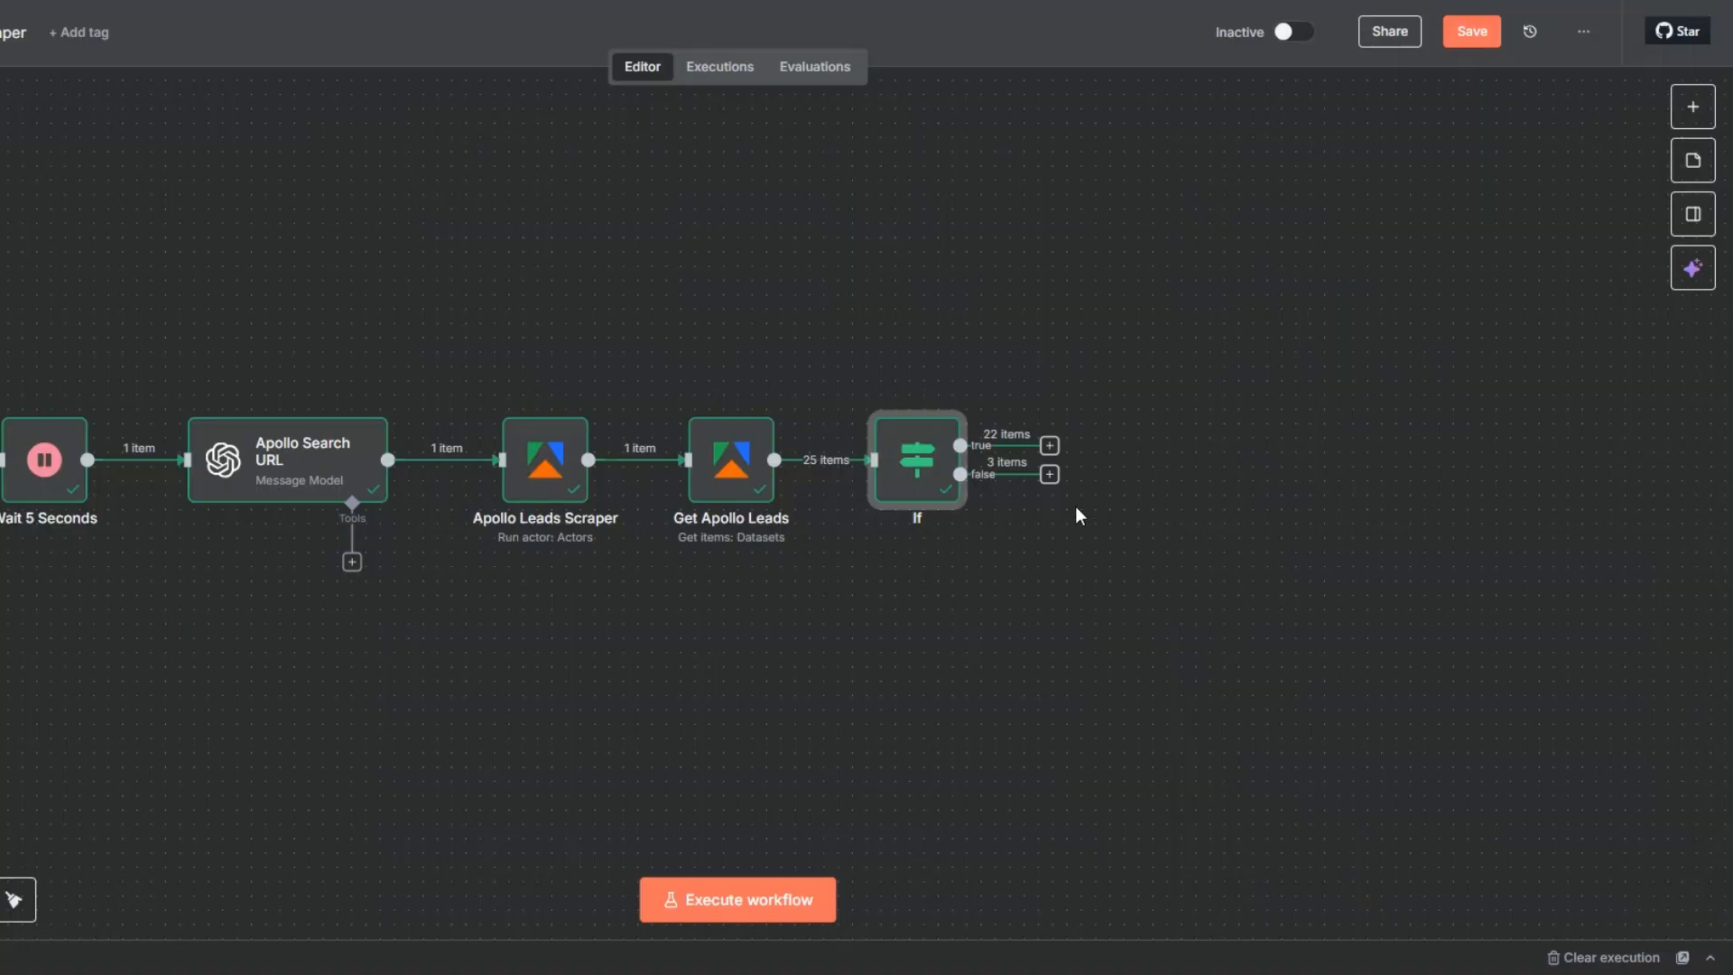
- Add a "No Operation, do nothing" node to the If node's false branch
left_click(1048, 474)
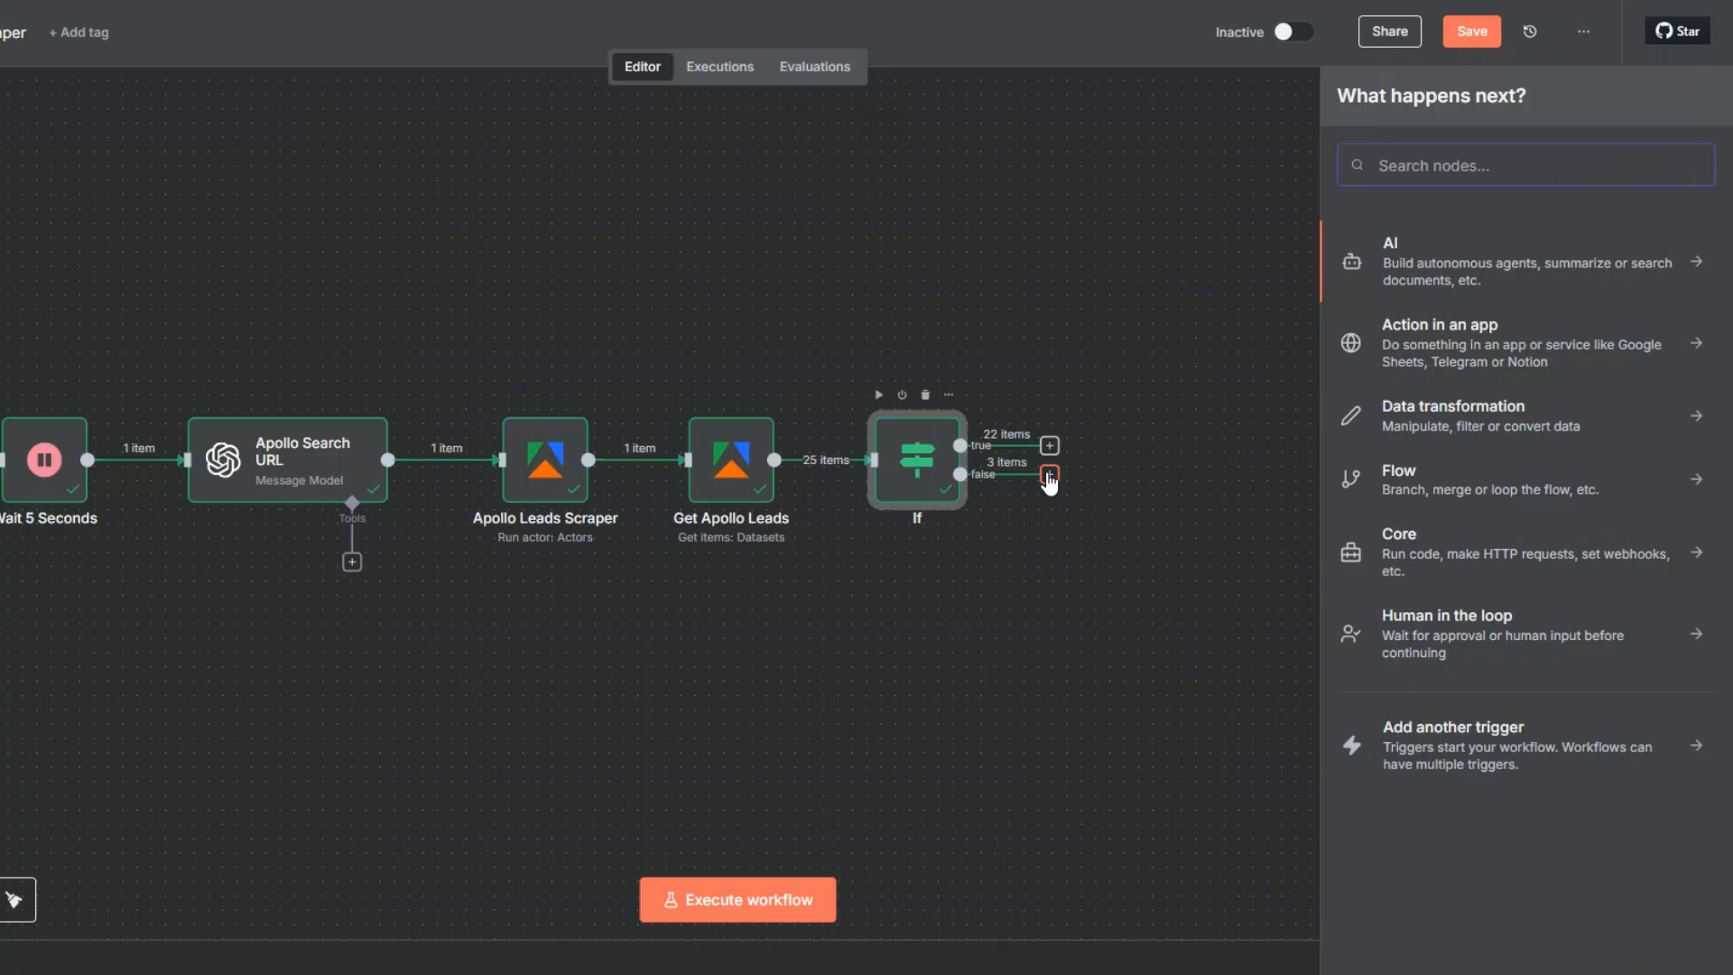
type("do")
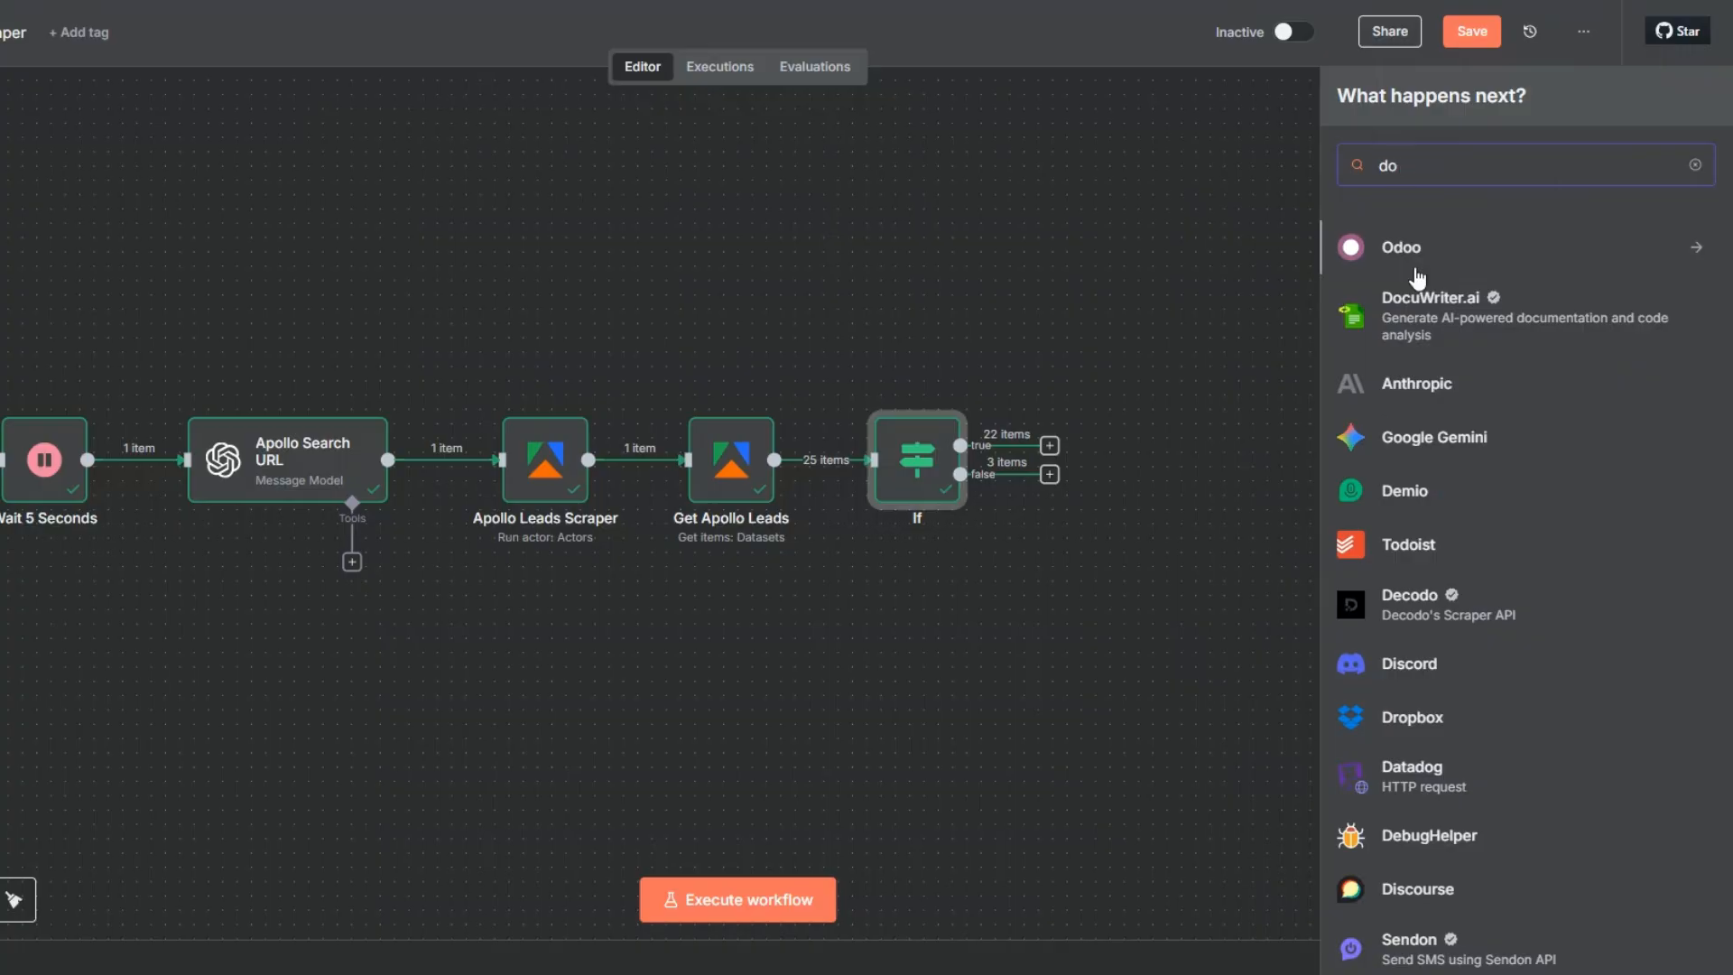
type(" no")
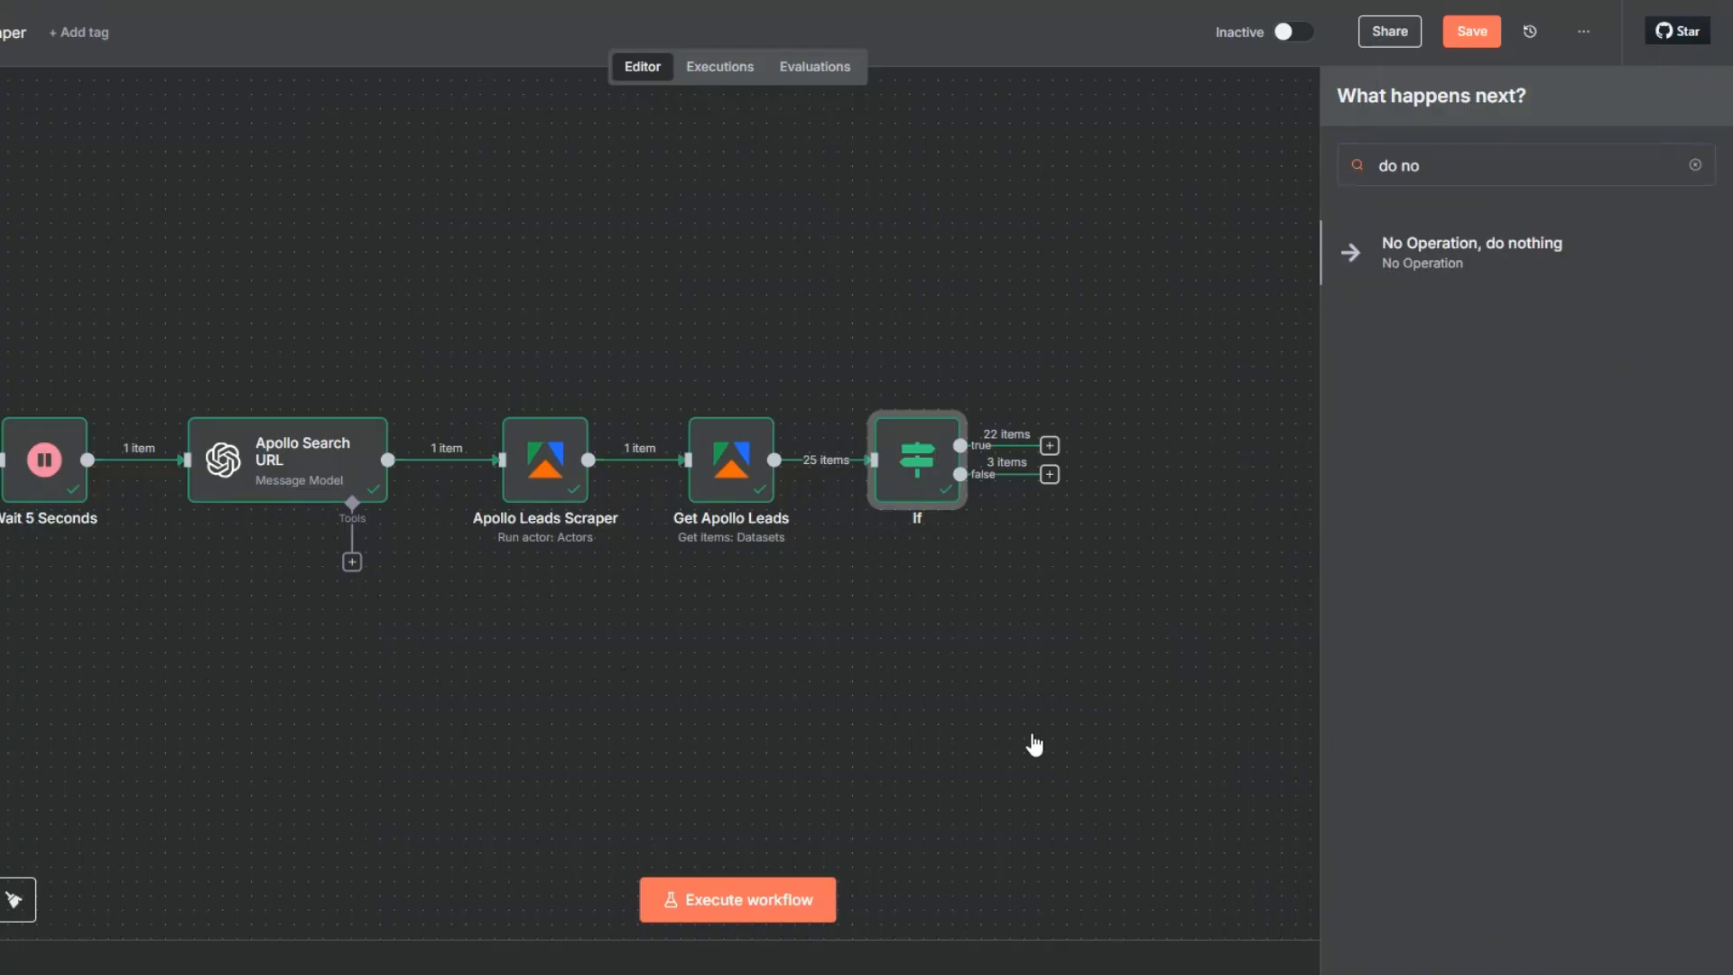
key("Return")
key("Escape")
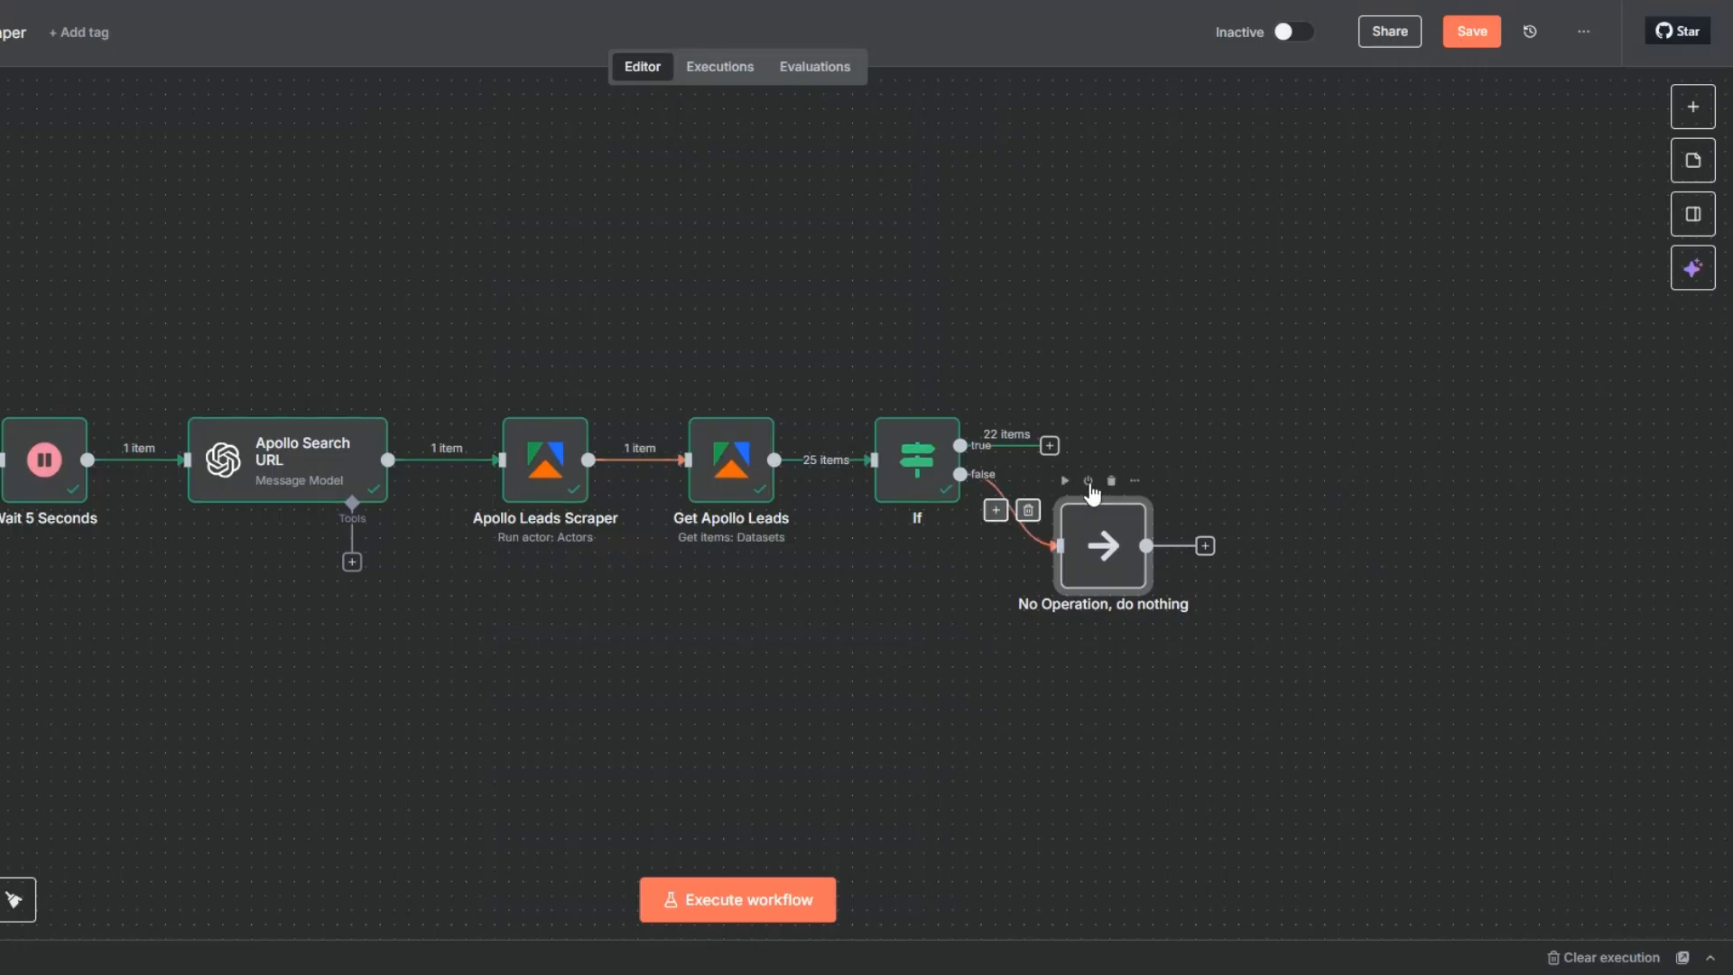
- Open the node selection for the If node's true branch
key("minus")
left_click_drag(305, 668, 163, 685)
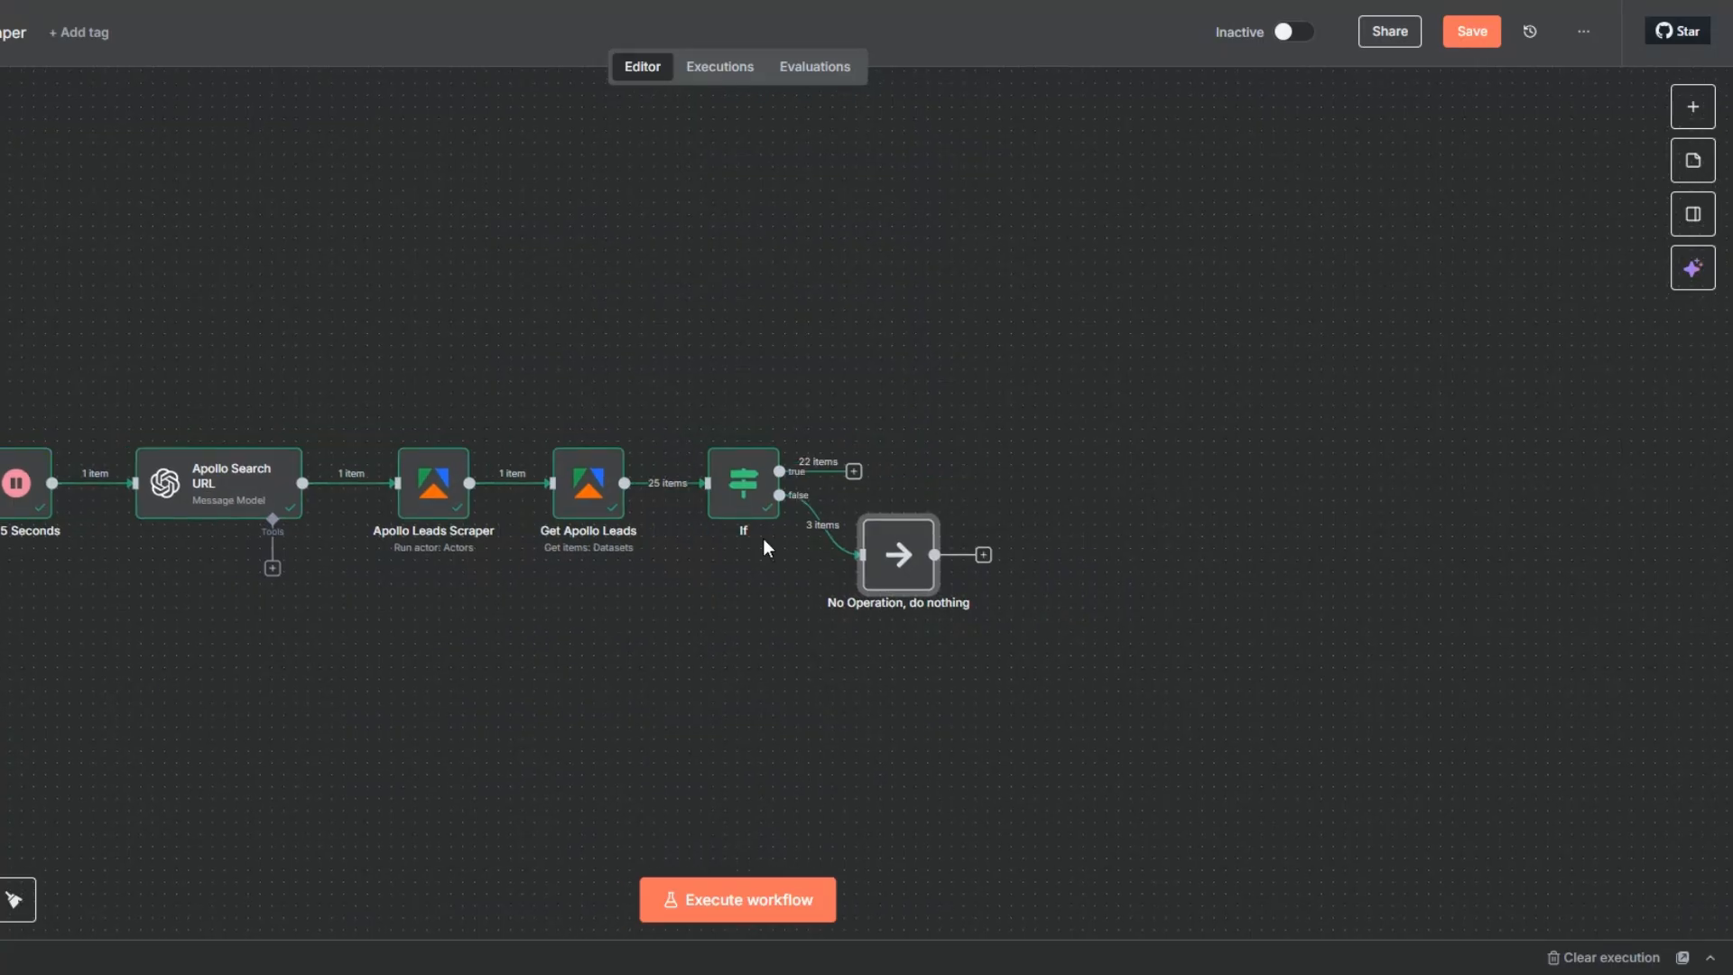
left_click(854, 472)
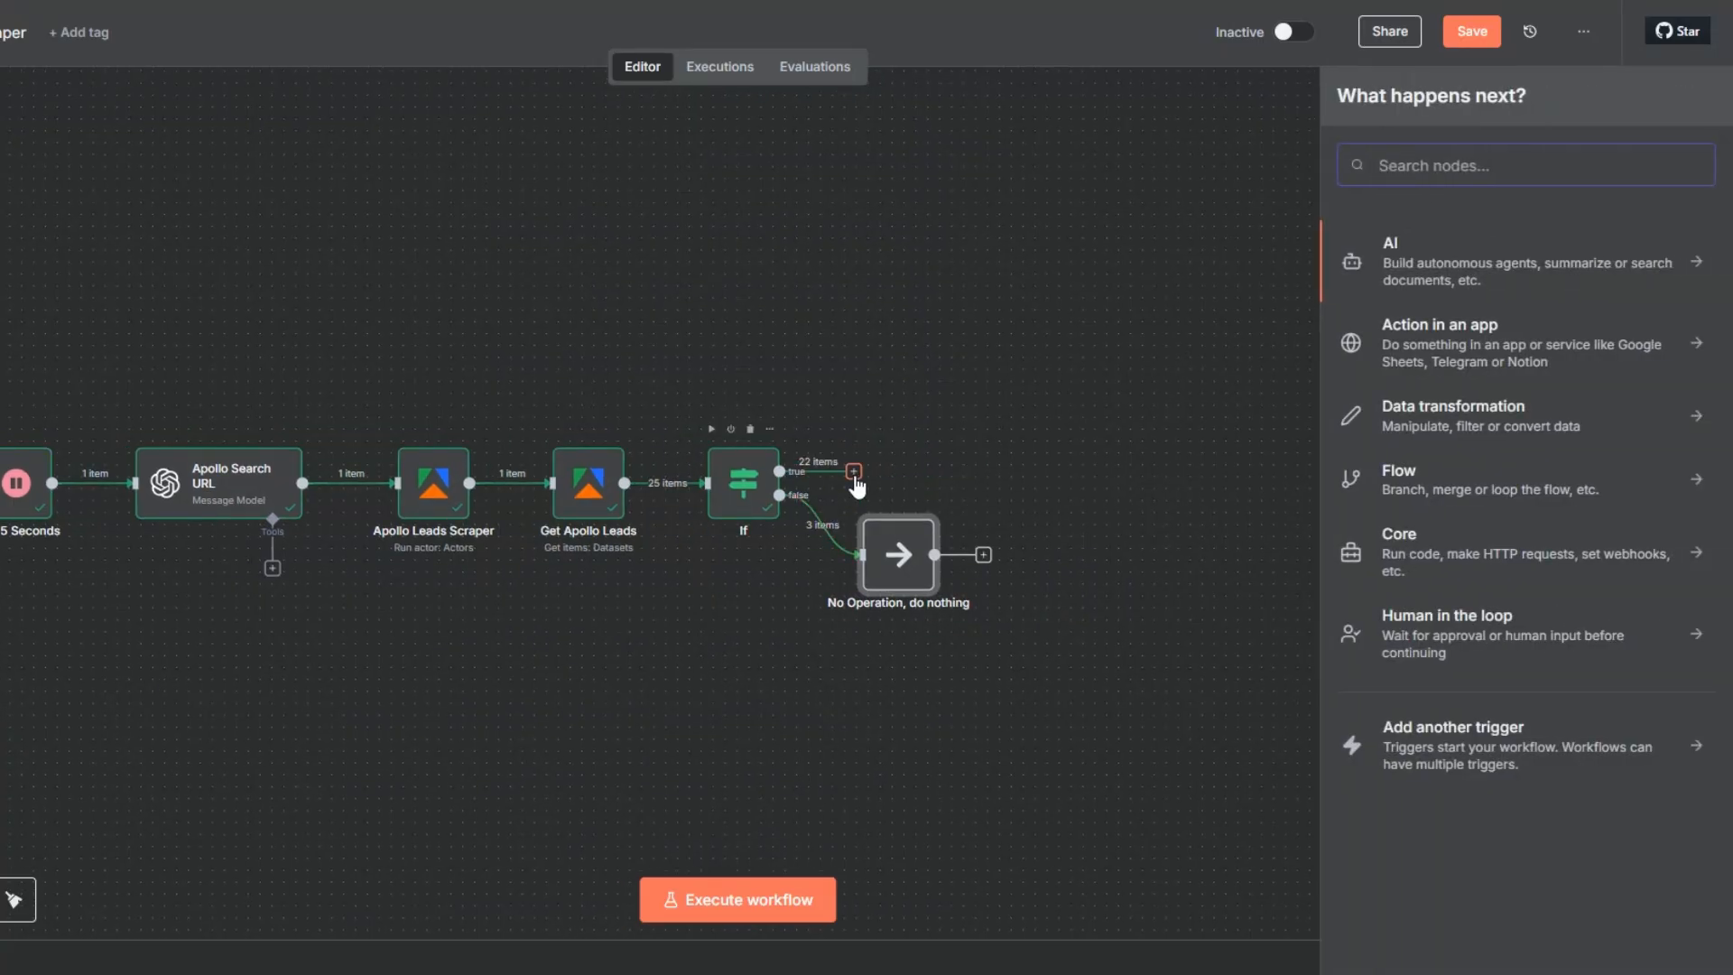
left_click(854, 474)
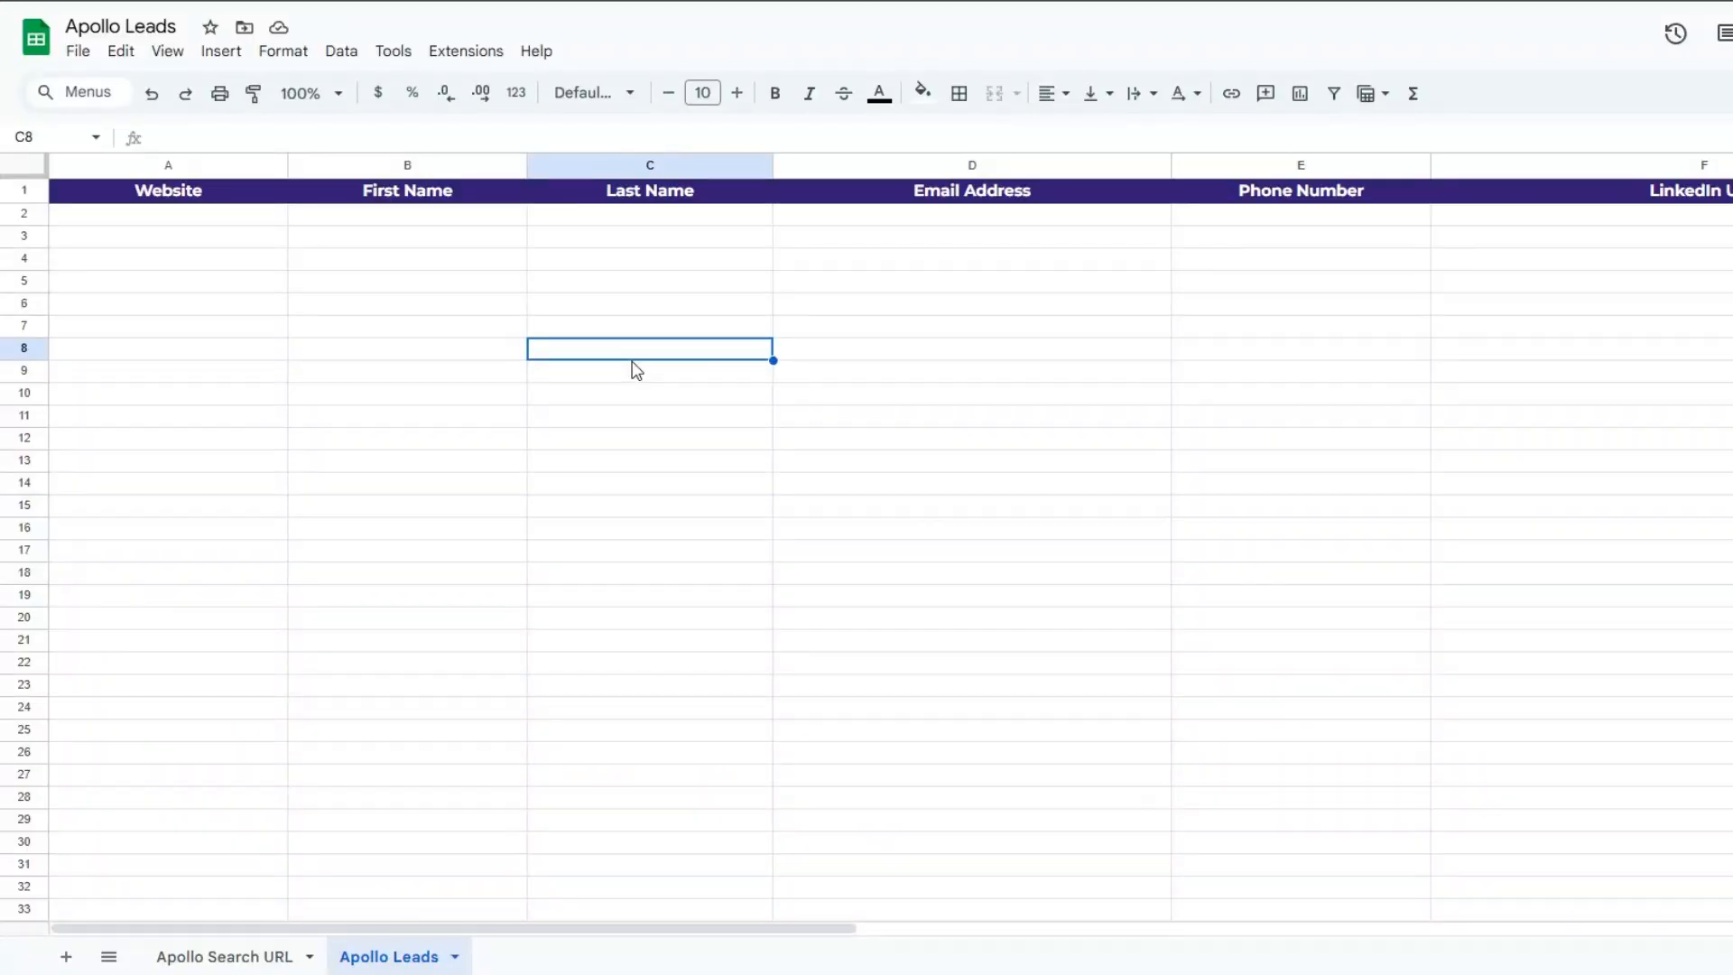
- Switch to Google Sheets and examine the column headers of the Apollo Leads sheet from Website to LinkedIn URL
left_click(223, 330)
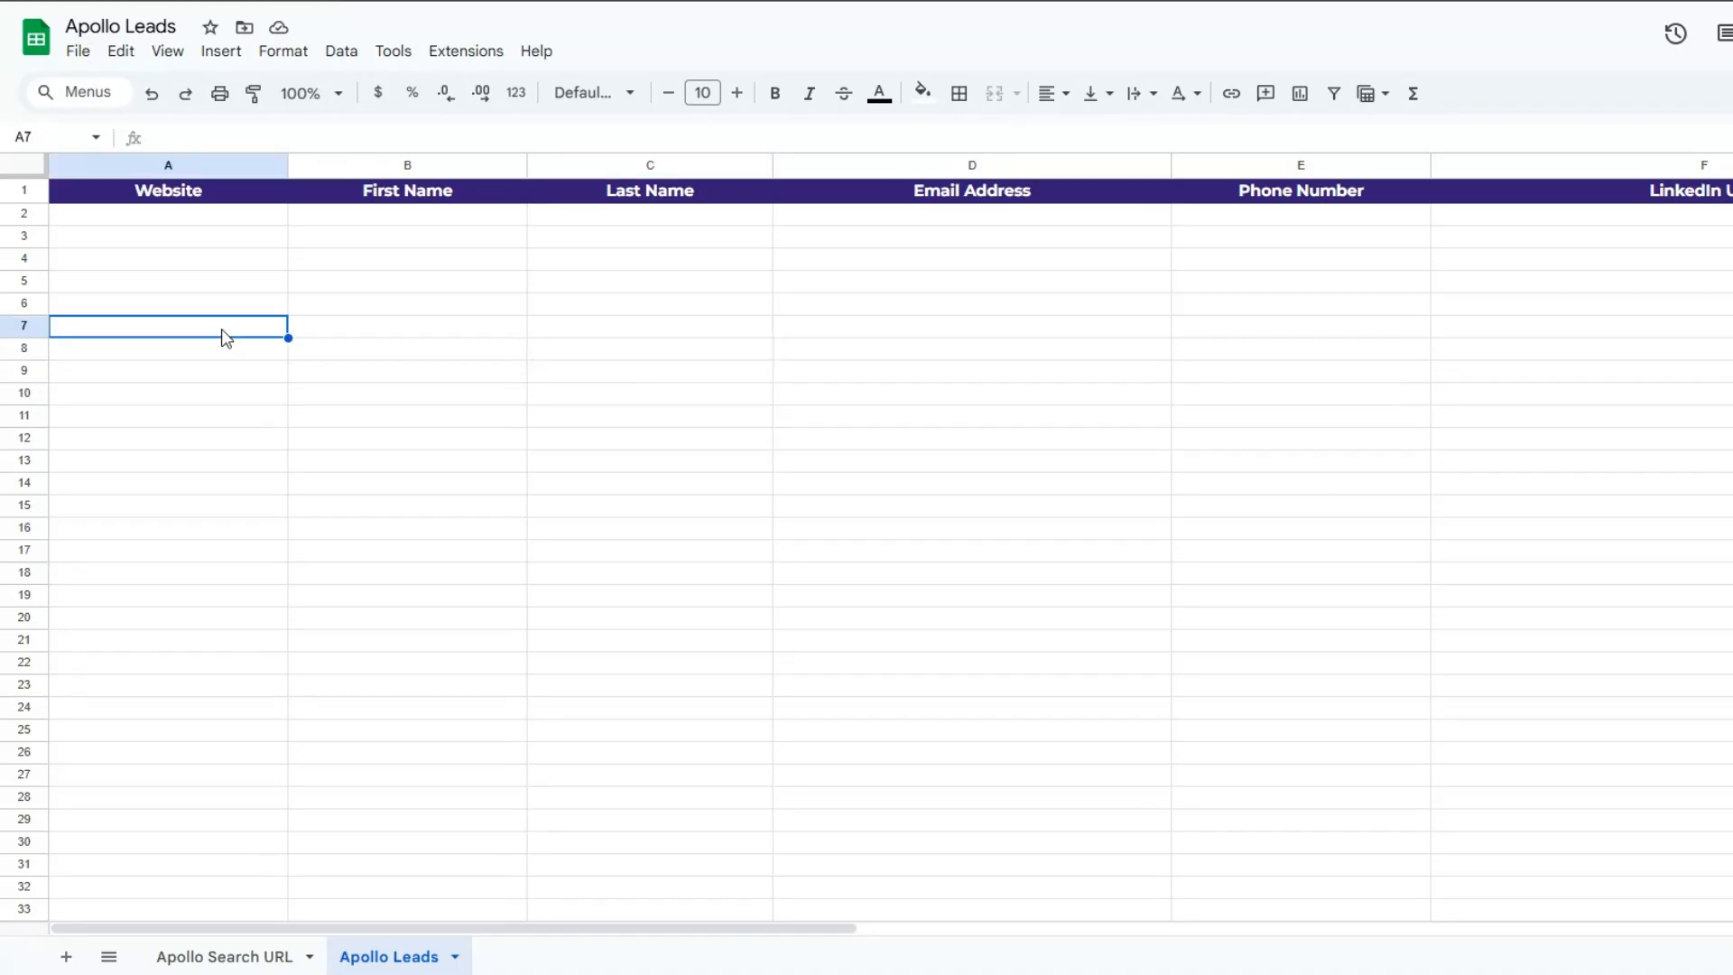
left_click(220, 302)
left_click(418, 303)
left_click(650, 305)
left_click(993, 305)
left_click(1358, 315)
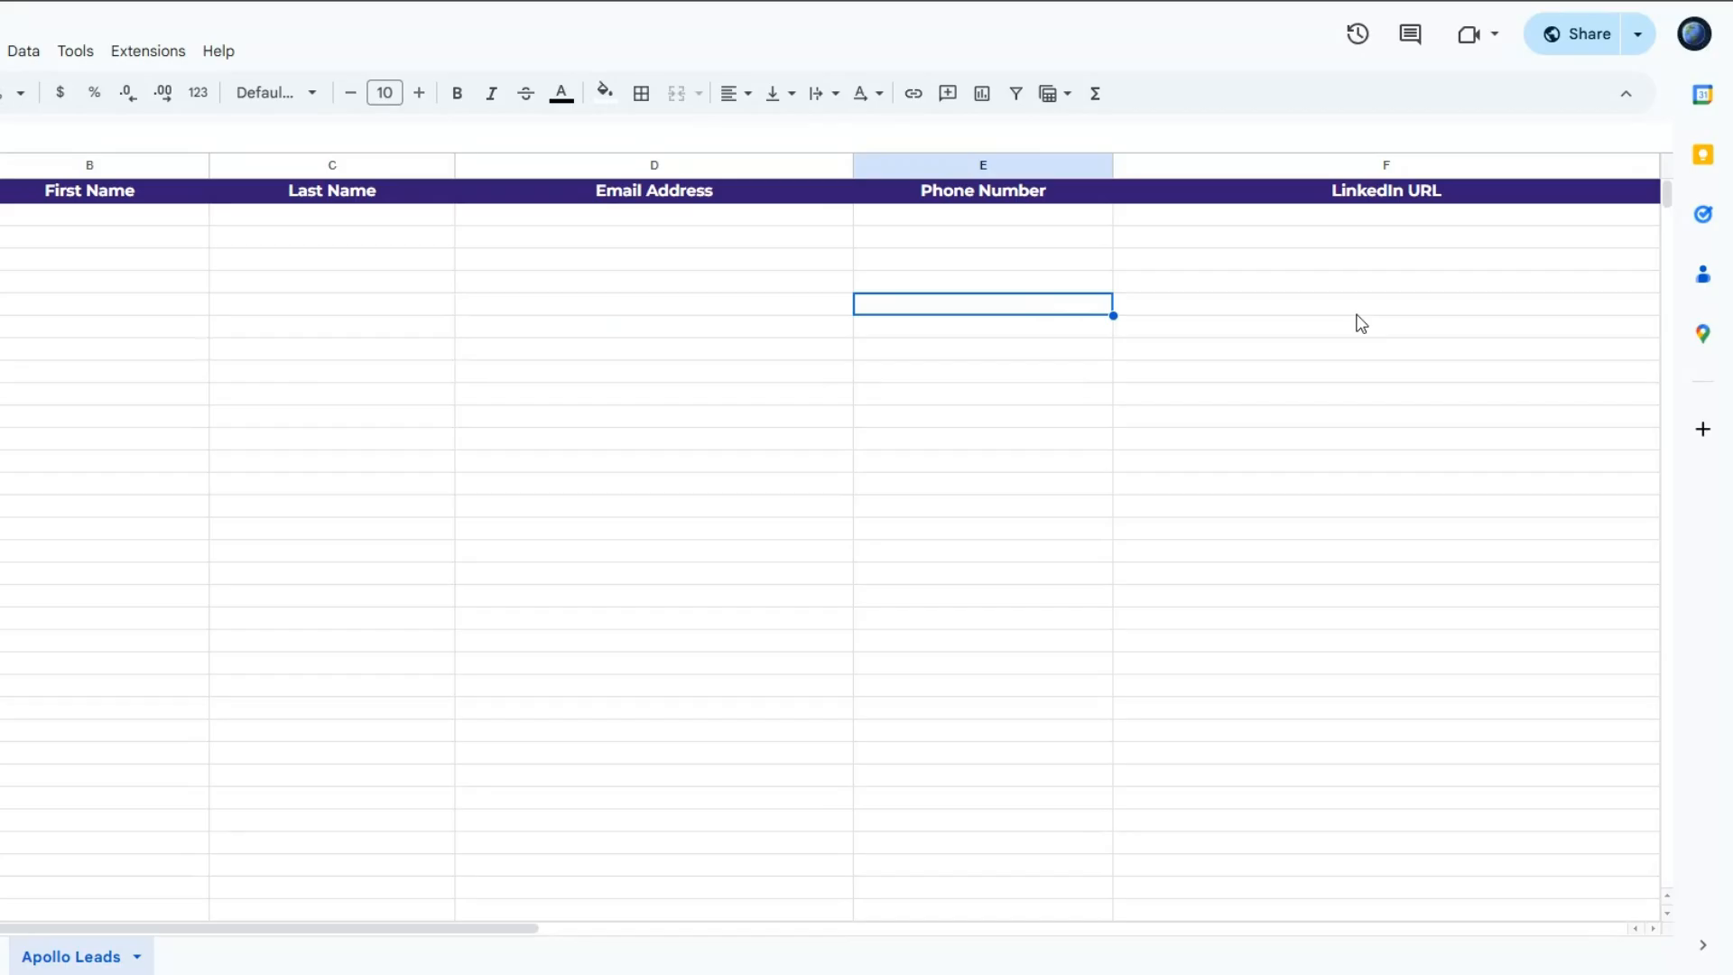
left_click(1676, 323)
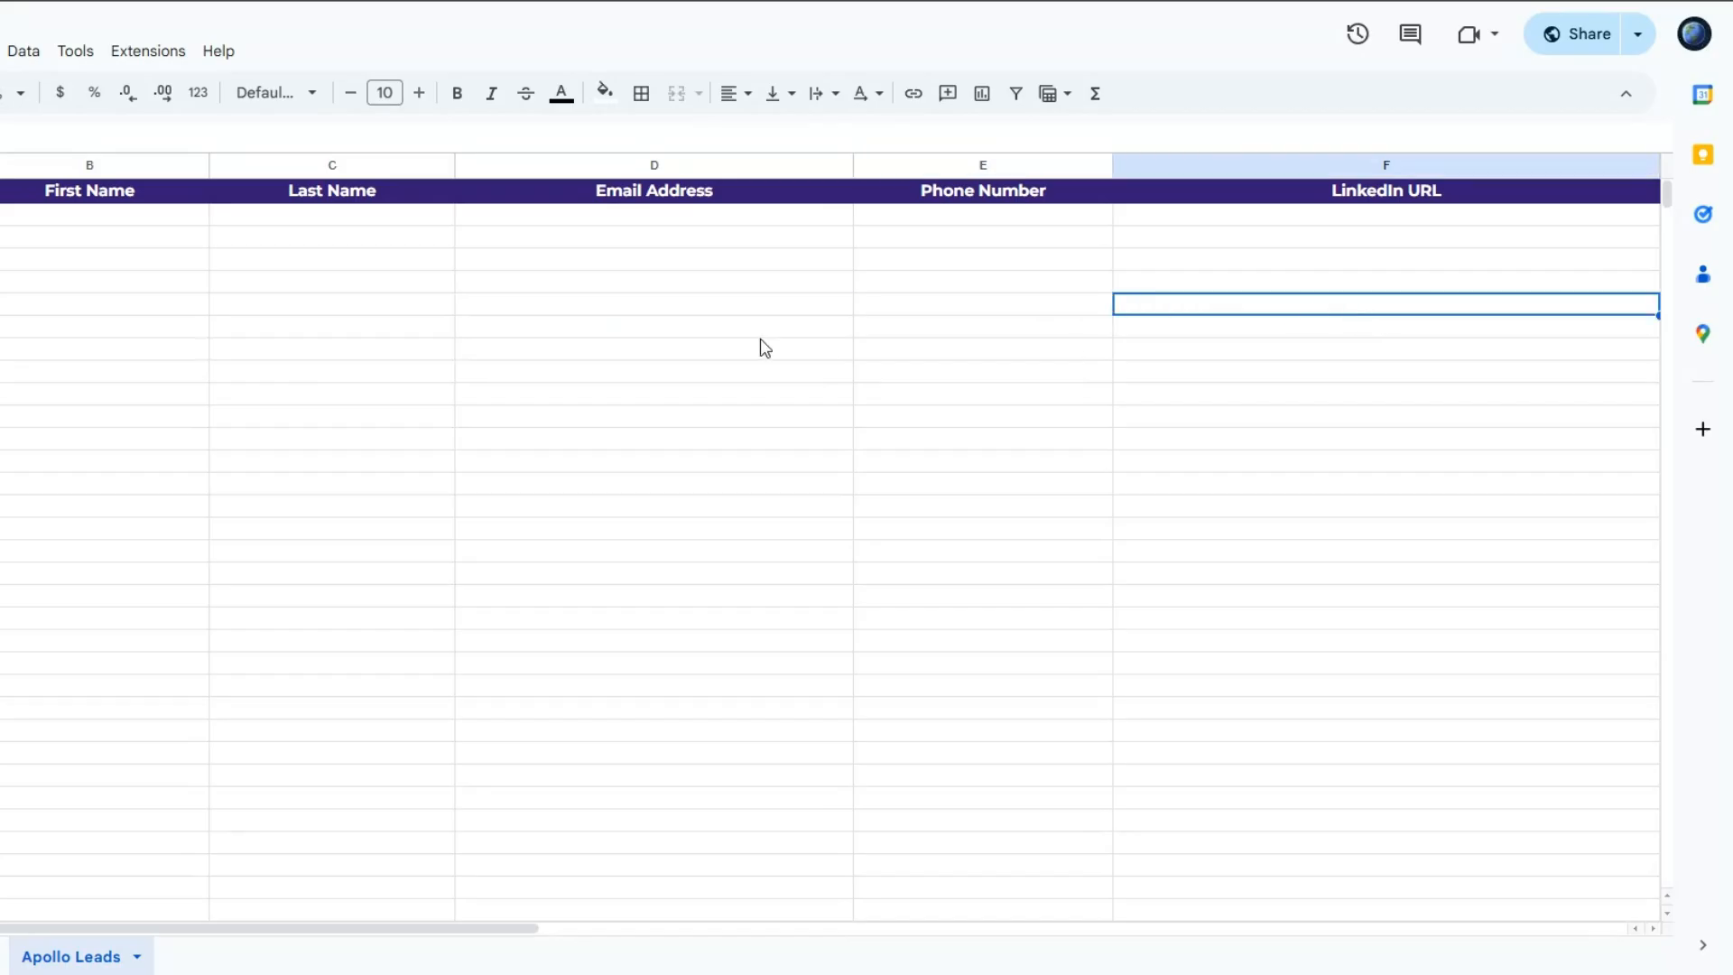
left_click(265, 335)
left_click(794, 343)
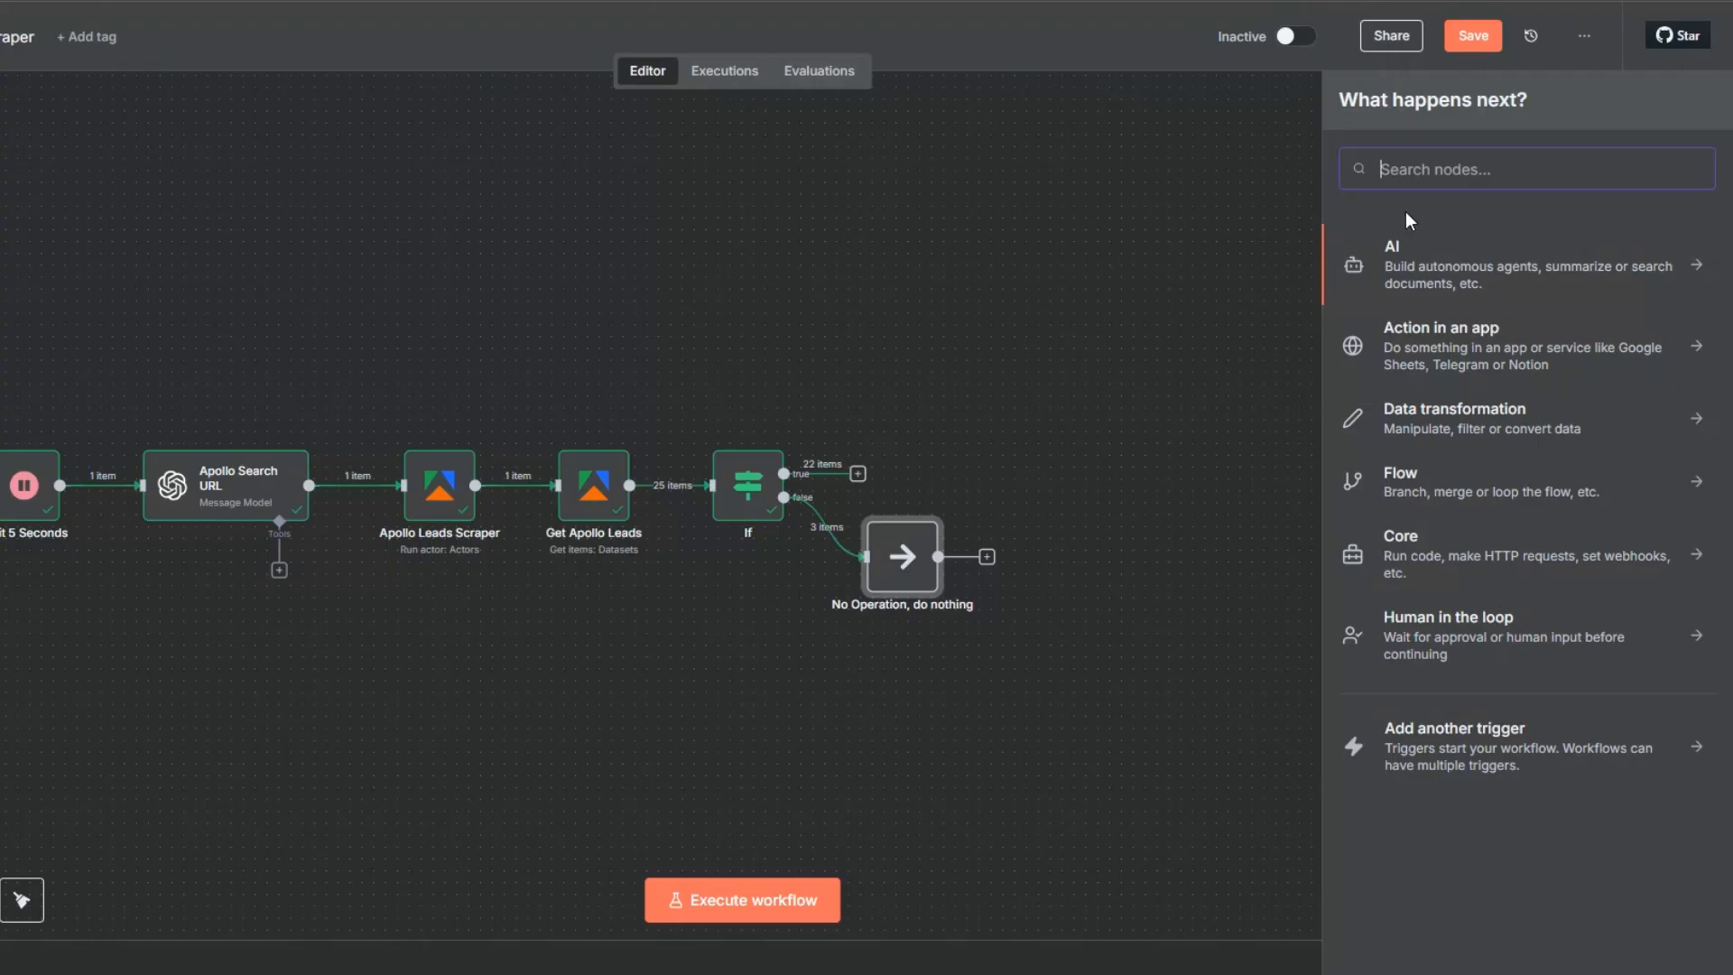
- Switch back to n8n and add a Google Sheets "Append row in sheet" node to the true branch
type("goo")
left_click(1430, 575)
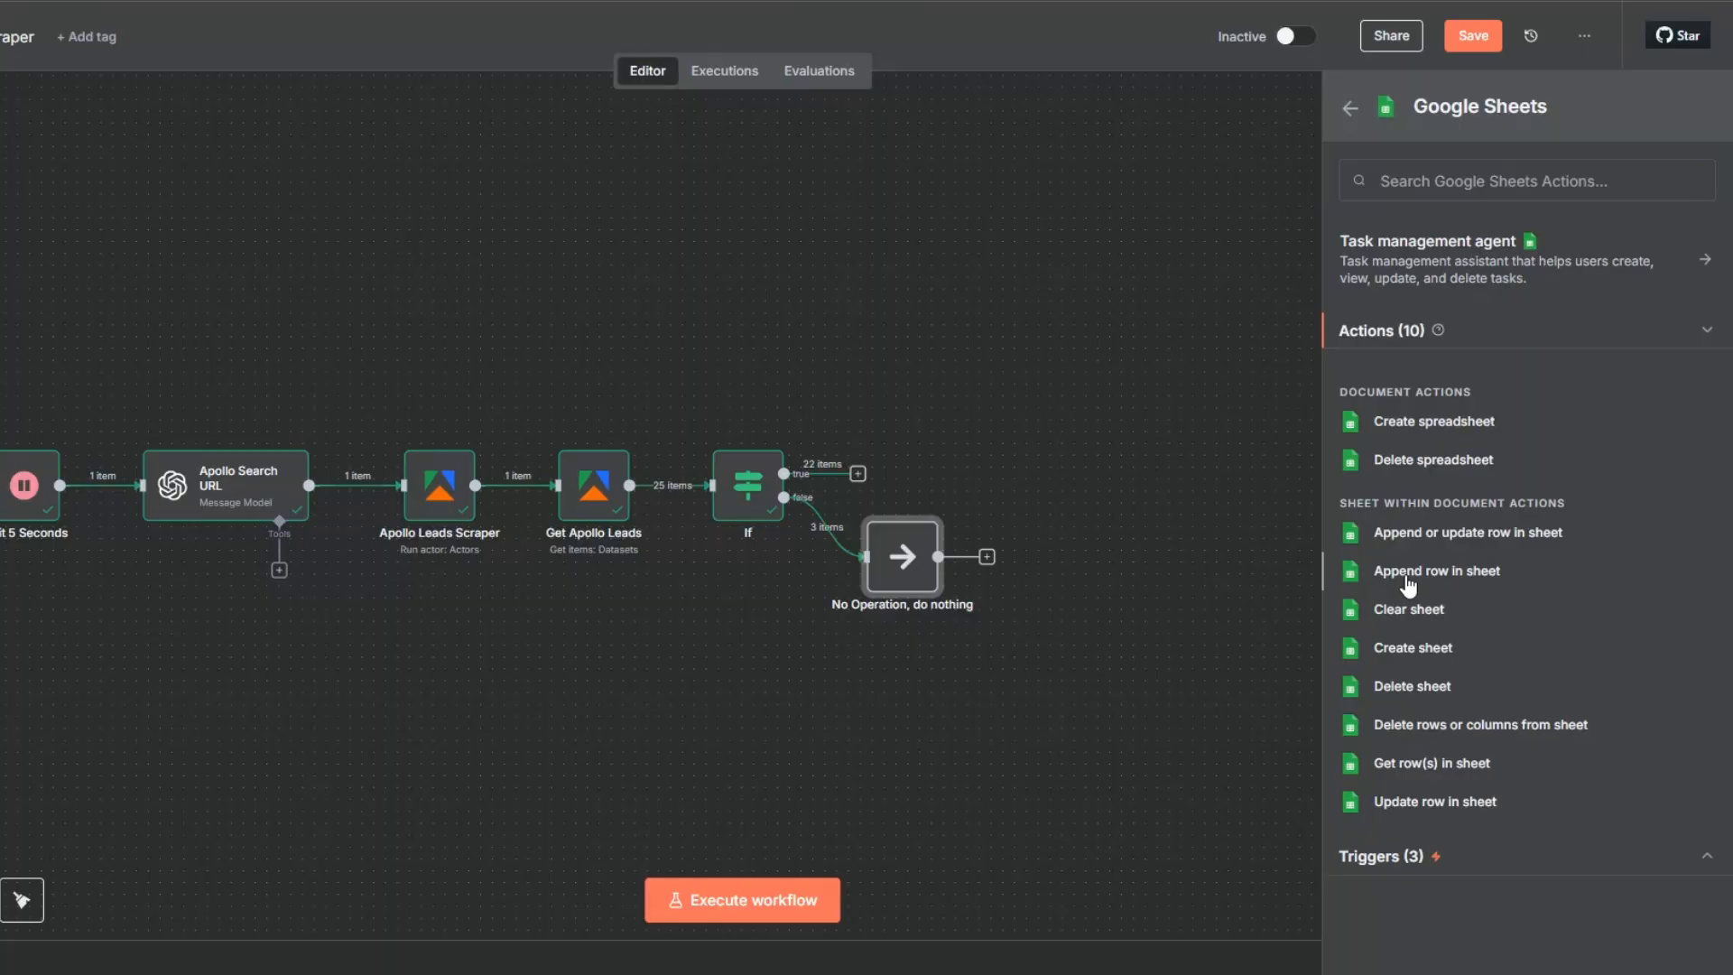
left_click(1407, 583)
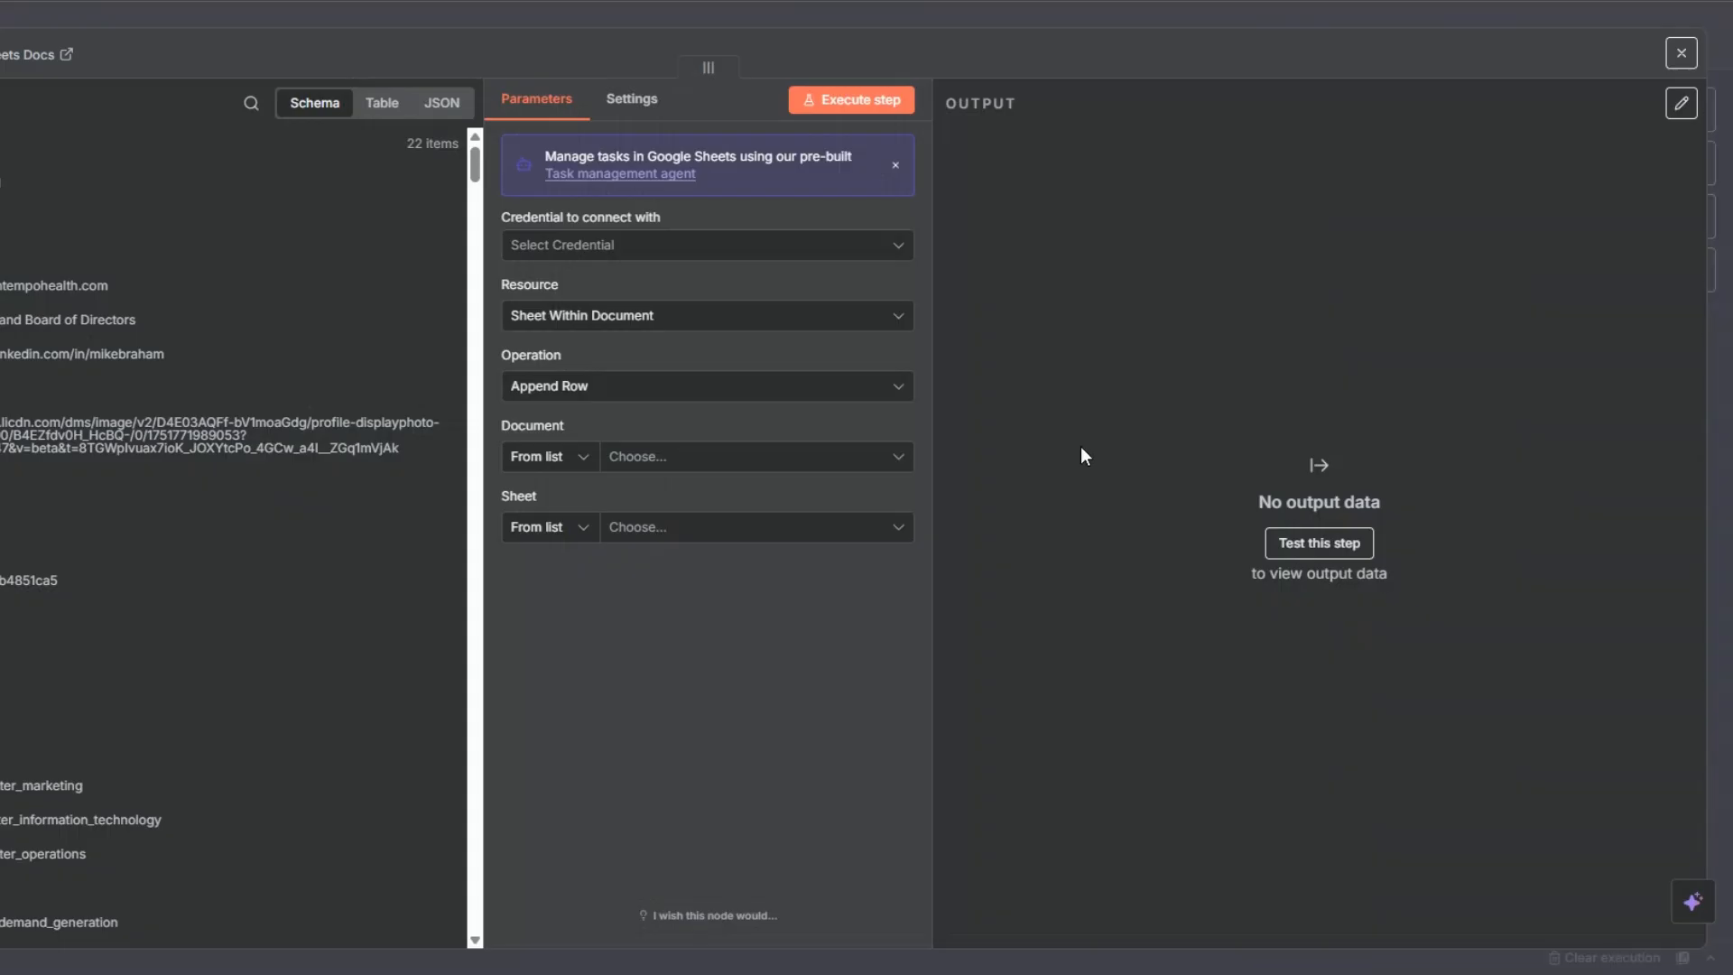
- Create a Google Sheets OAuth2 credential for the node by signing in with Google, and close the credential dialog
left_click(660, 256)
left_click(636, 295)
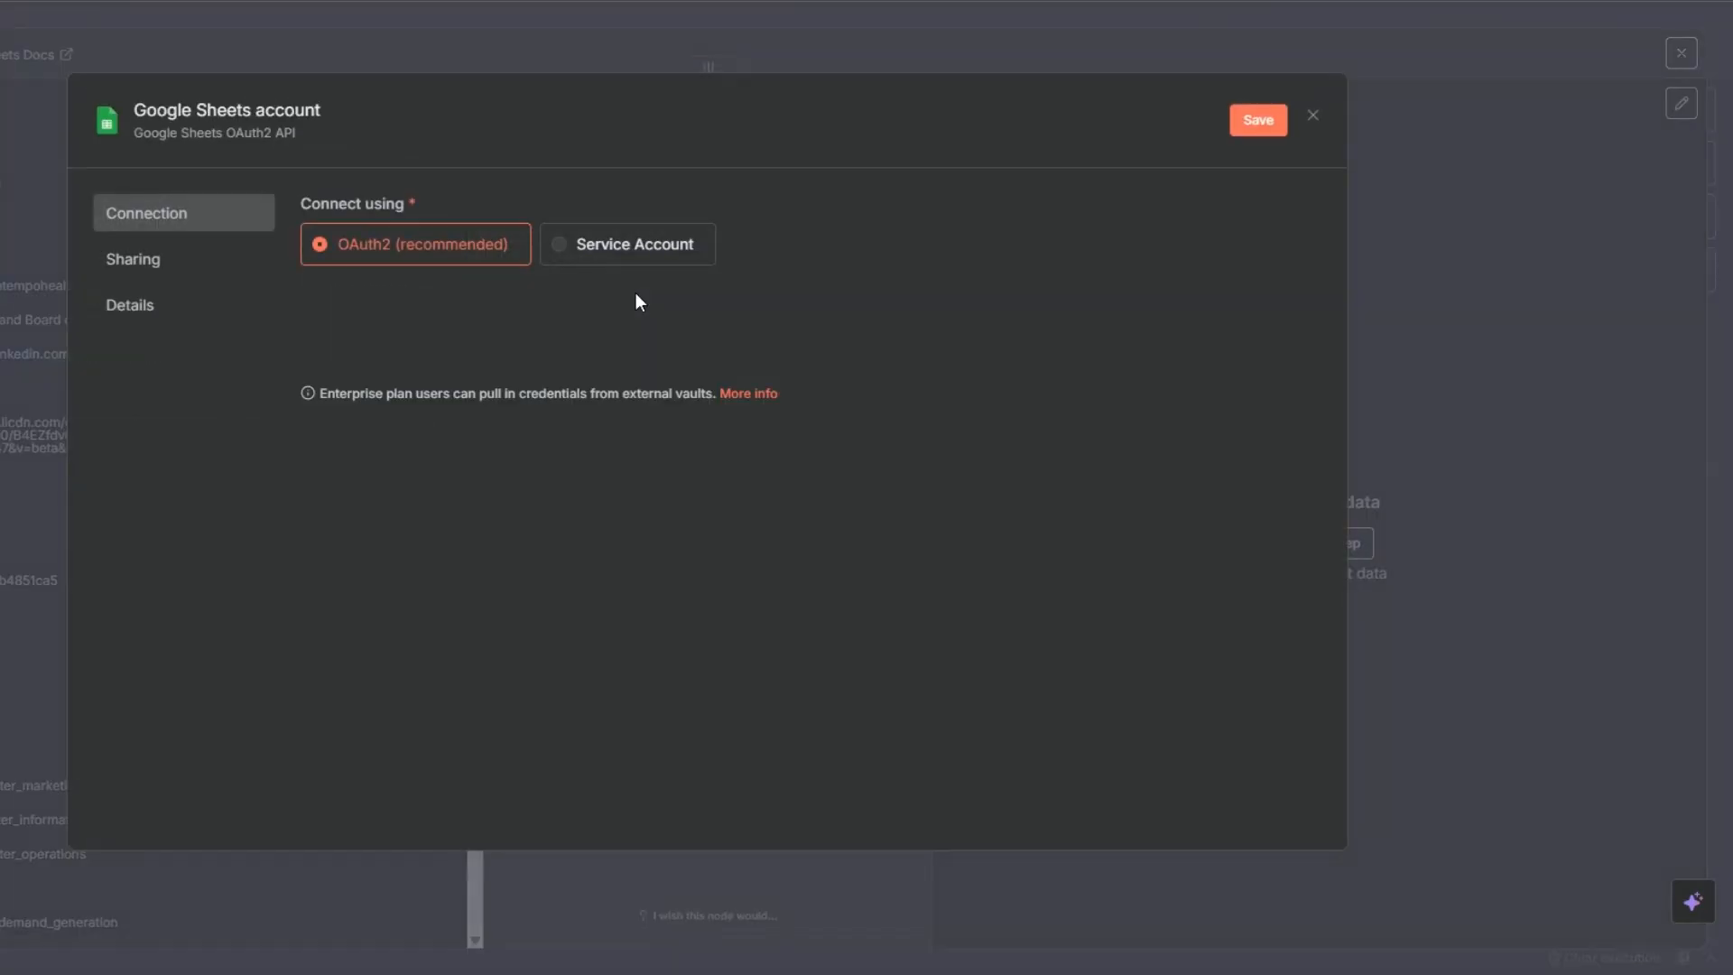
left_click(400, 330)
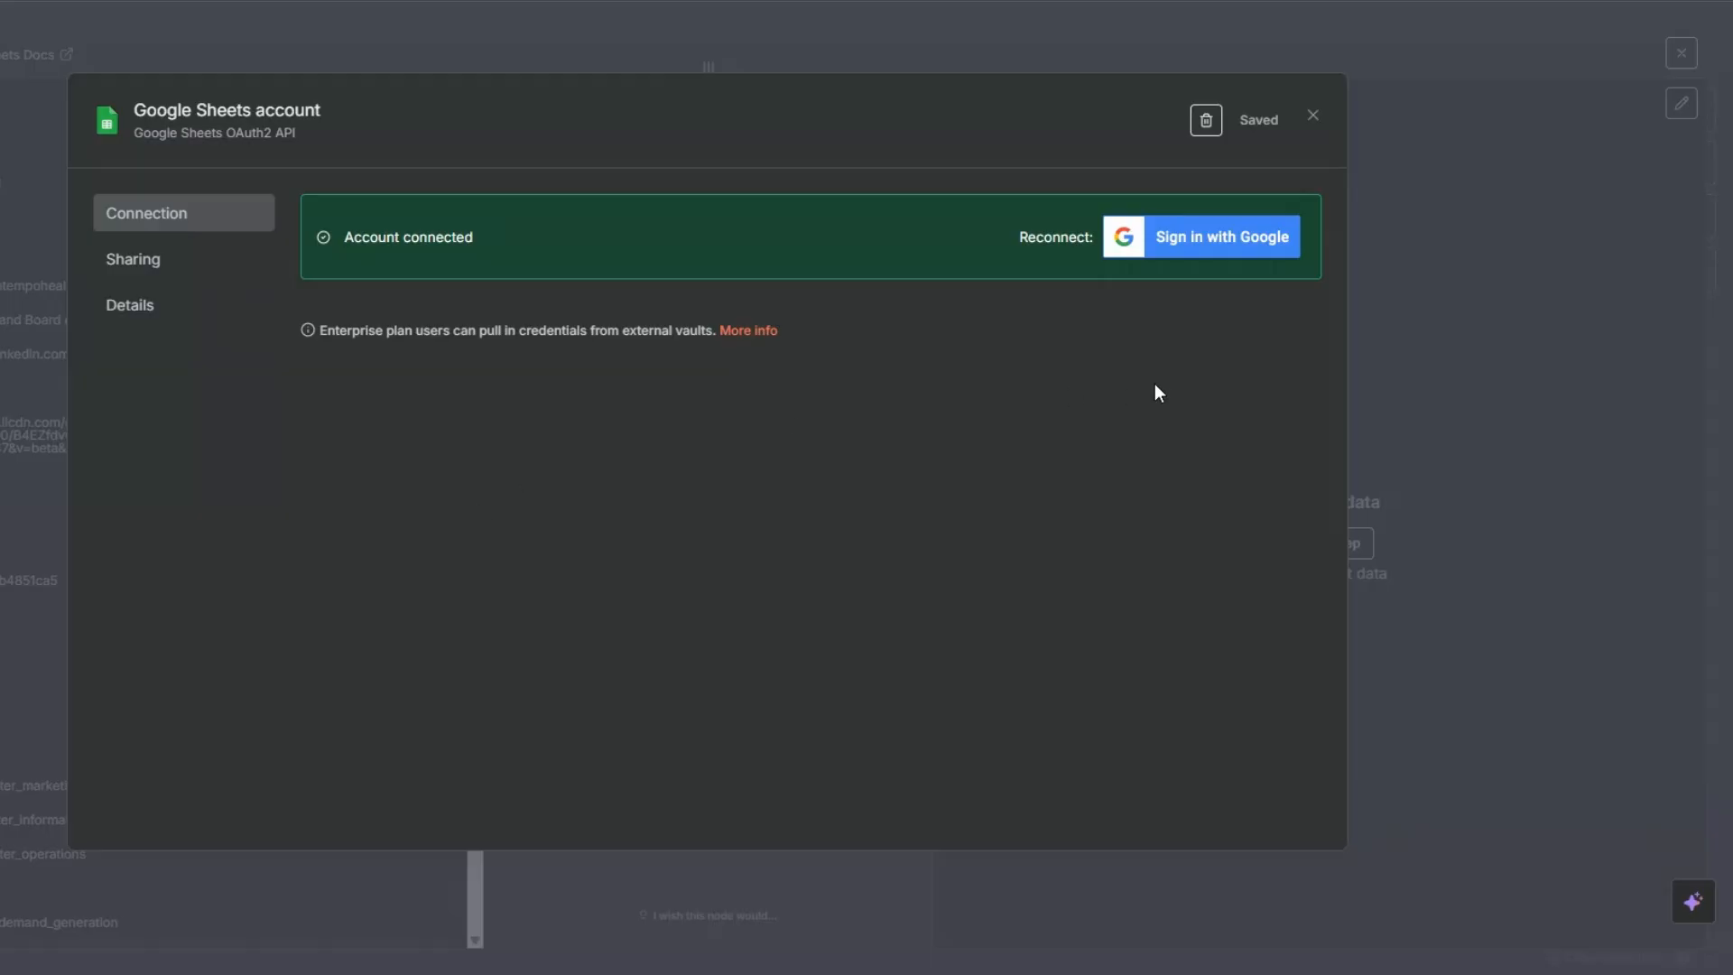
left_click(1313, 122)
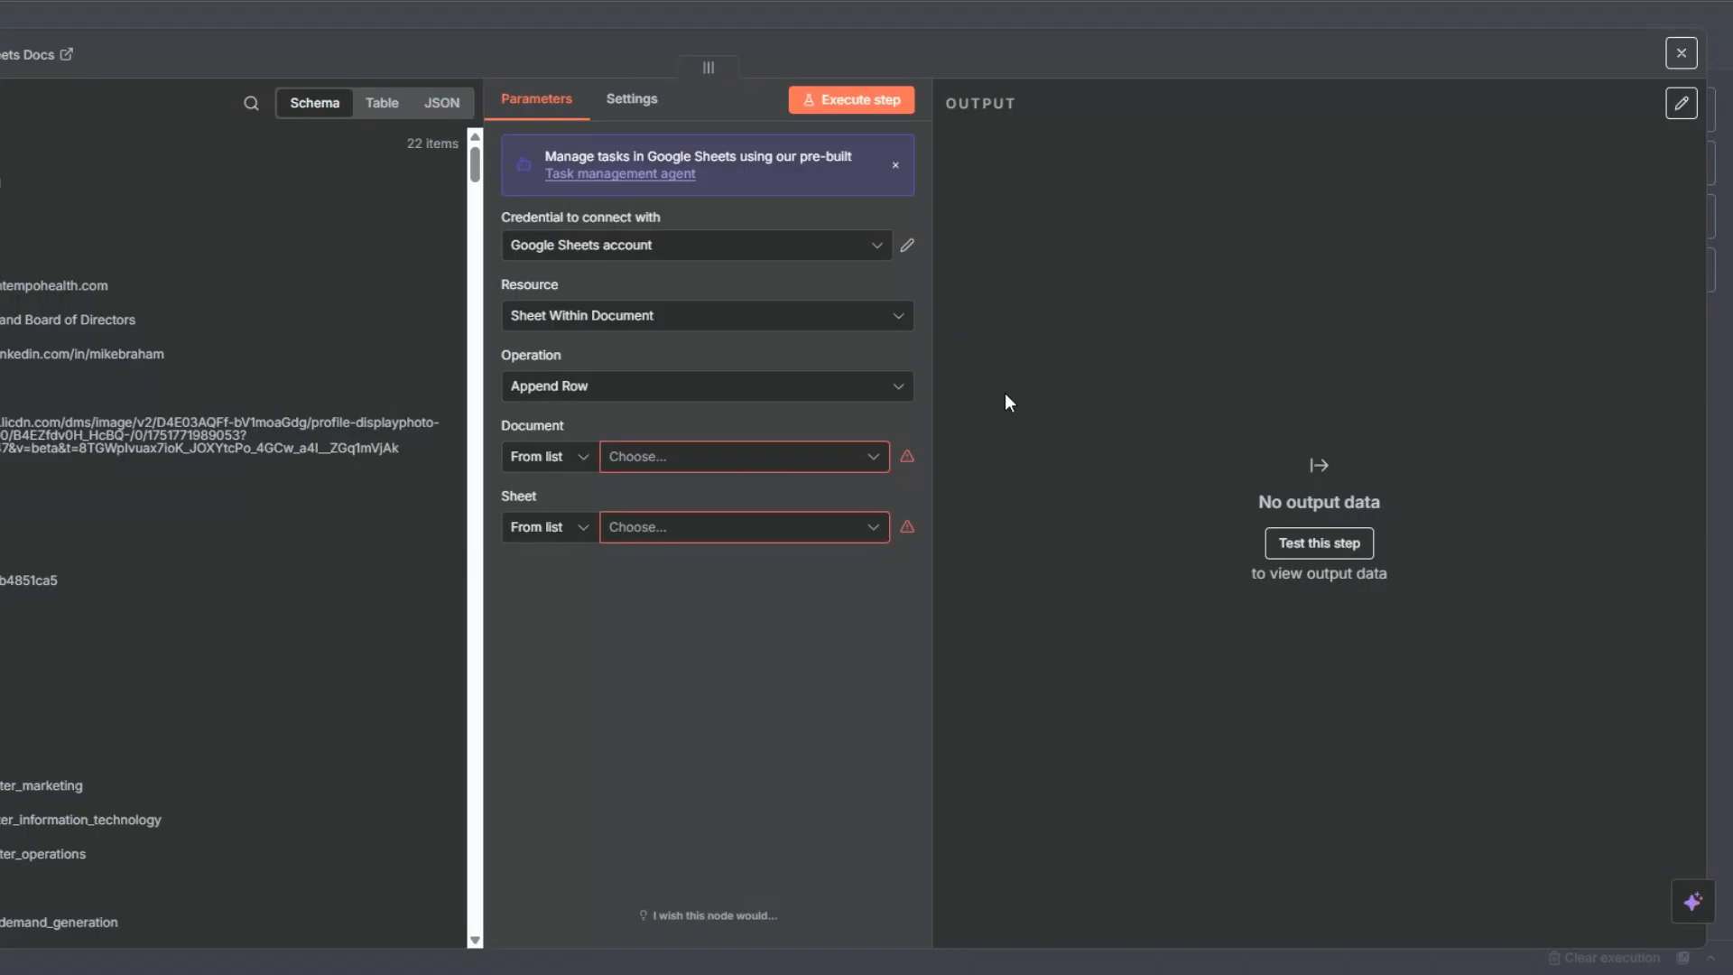
- Choose the Apollo Leads document and its Apollo Leads sheet as the target for appended rows
left_click(629, 458)
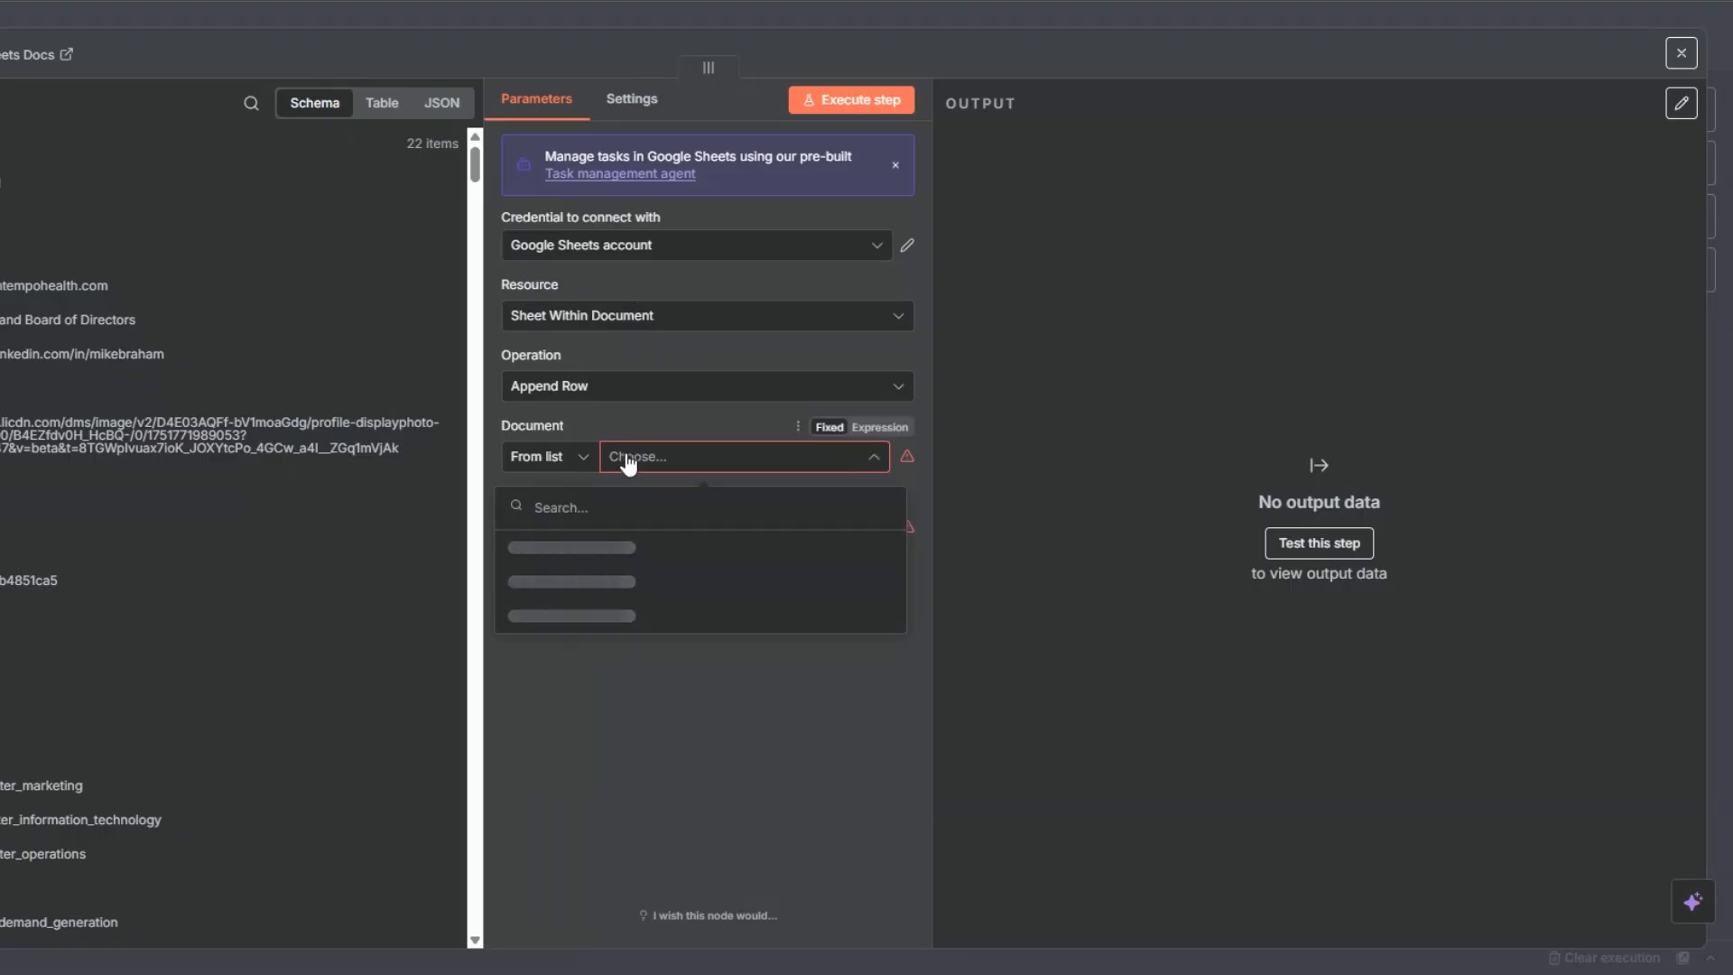
left_click(614, 549)
left_click(638, 534)
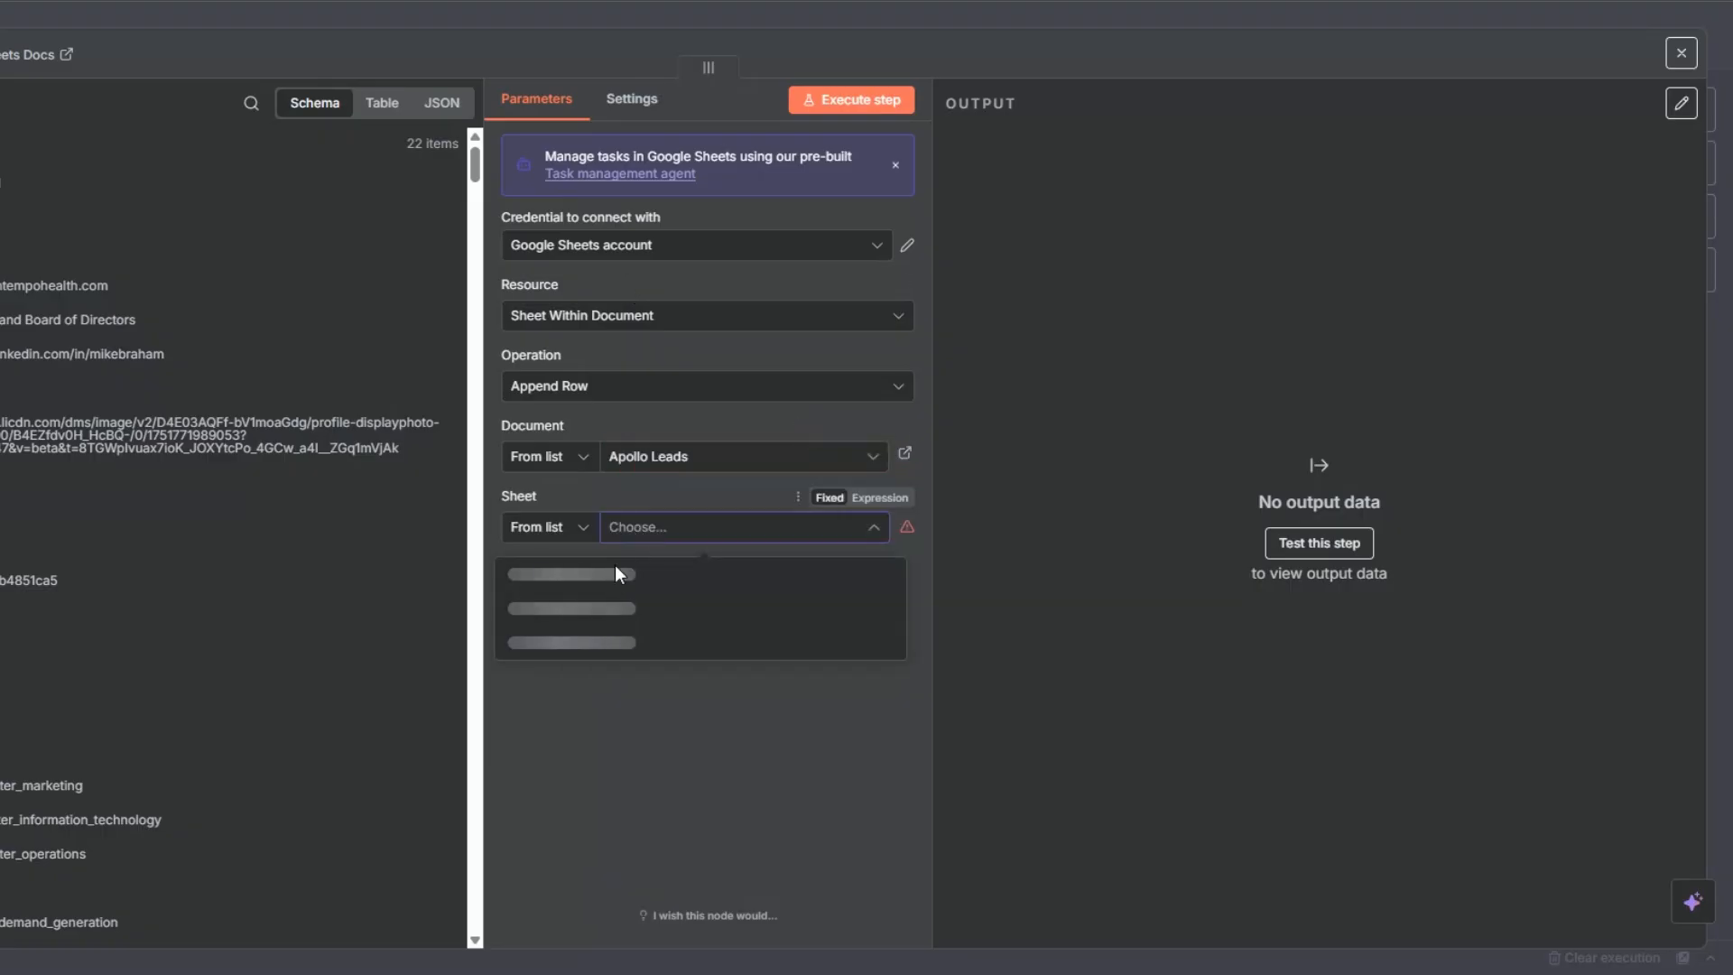
left_click(566, 611)
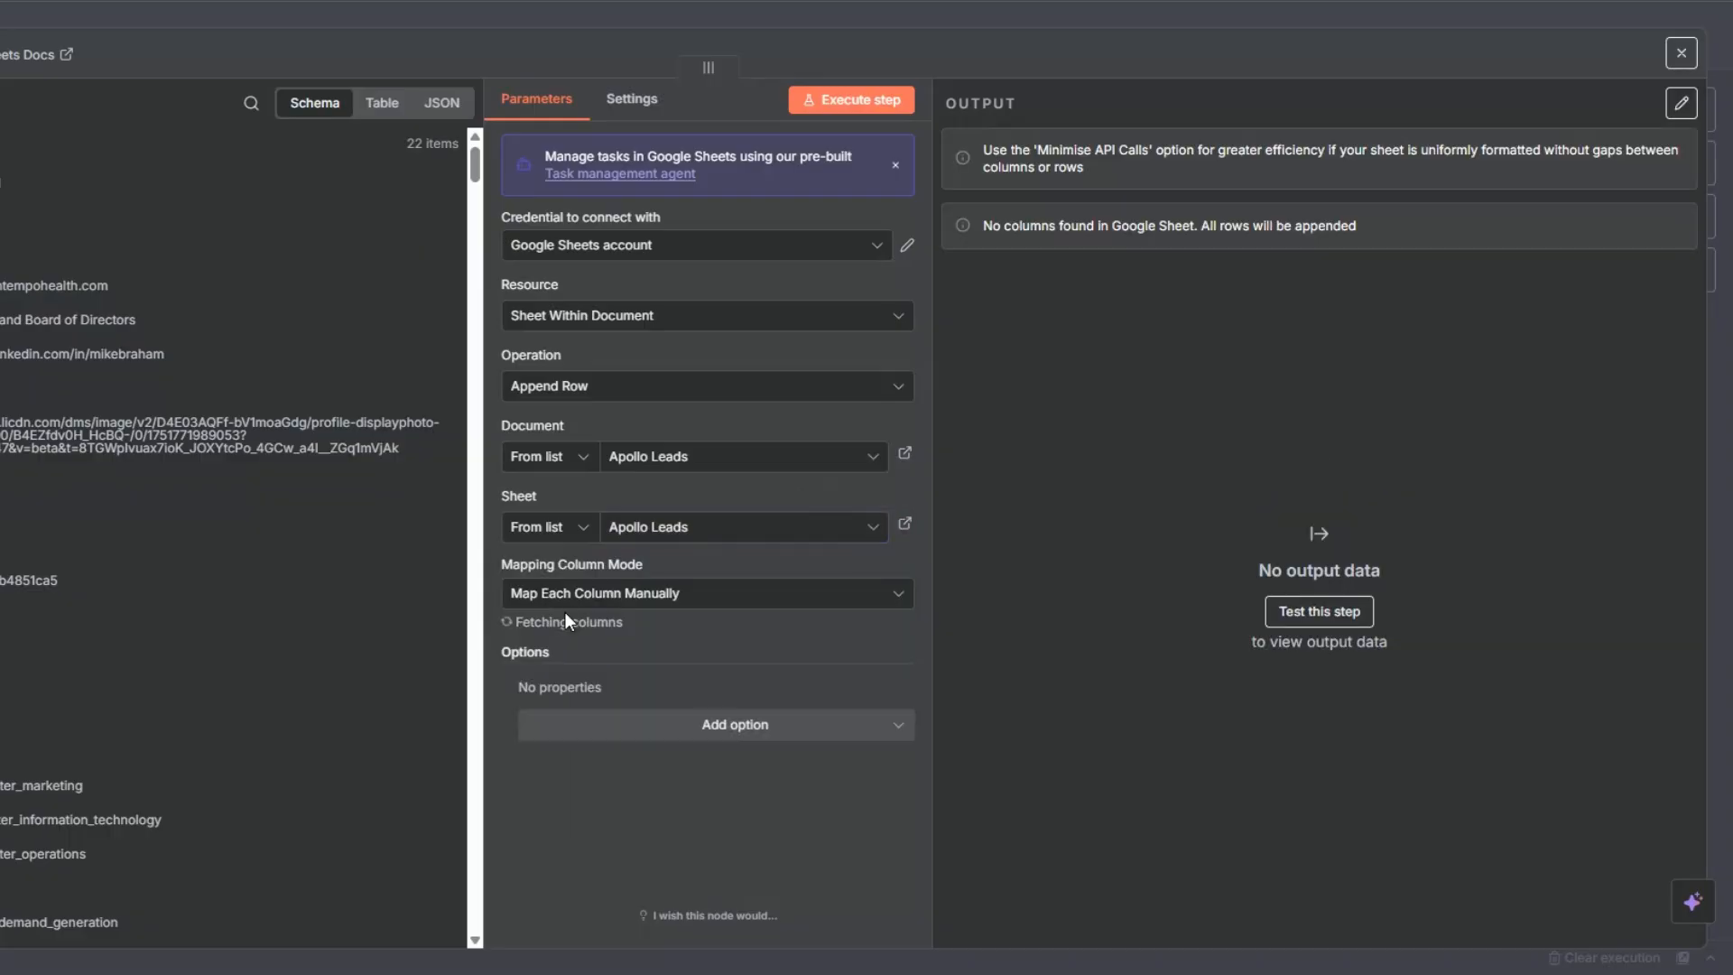
- Find the company website URL field in the If node's input and map it to the Website column
scroll(646, 567, "down", 4)
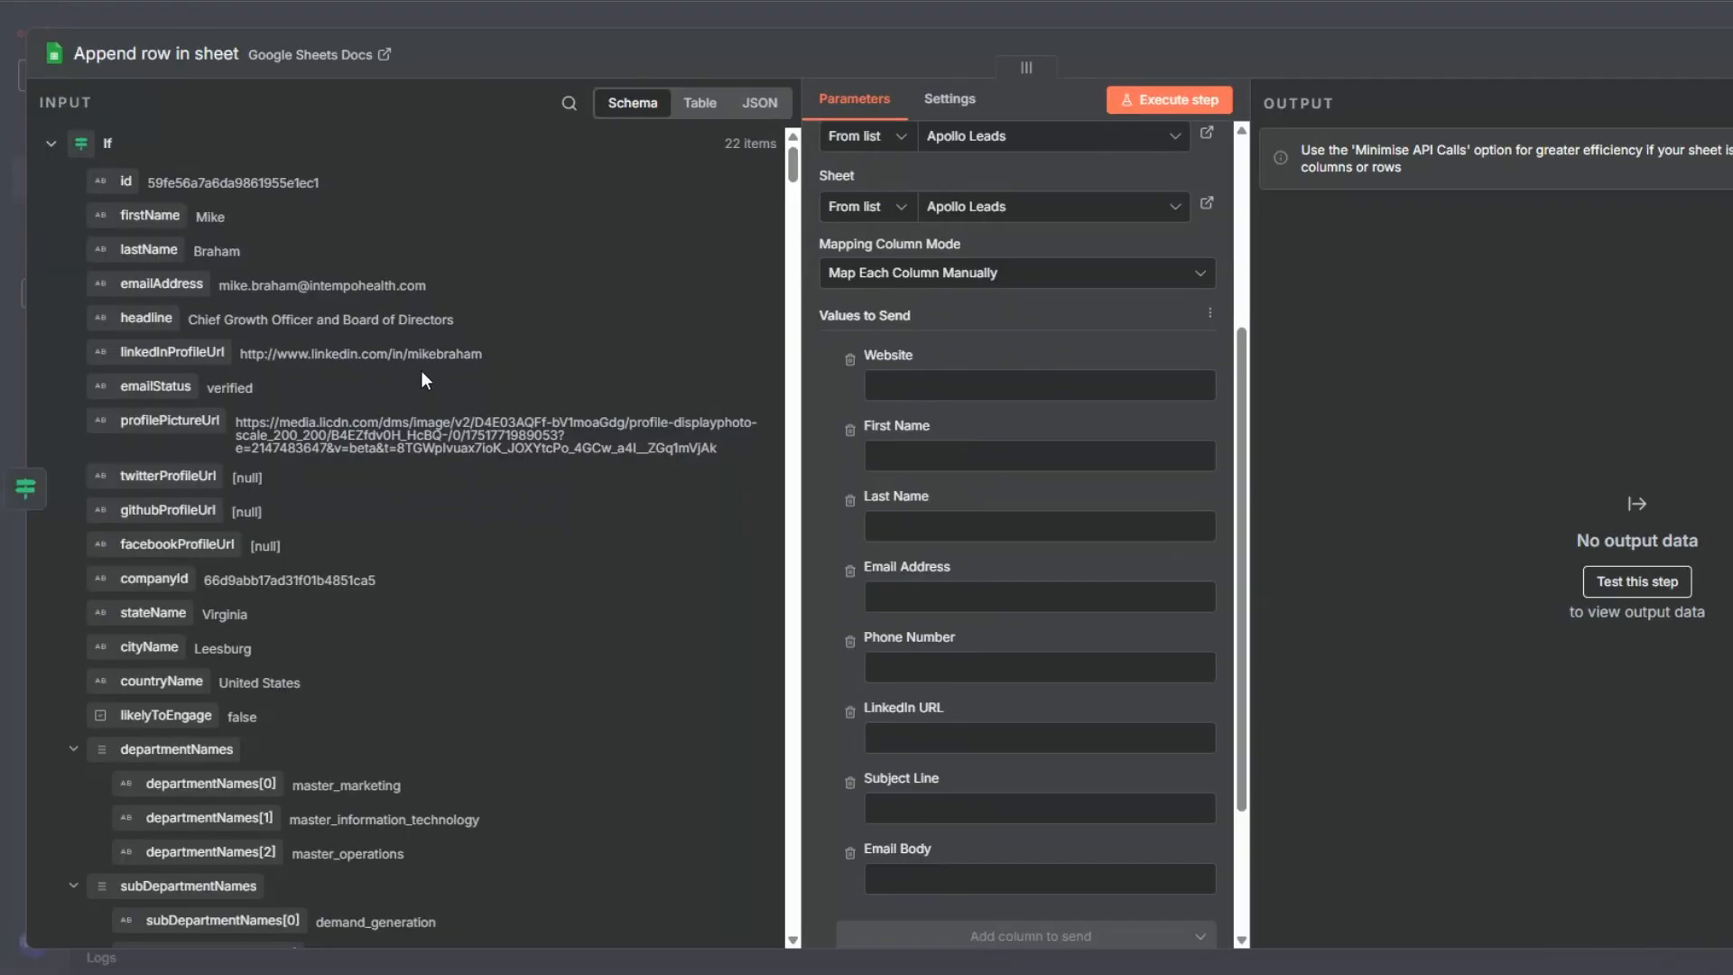
scroll(421, 372, "down", 2)
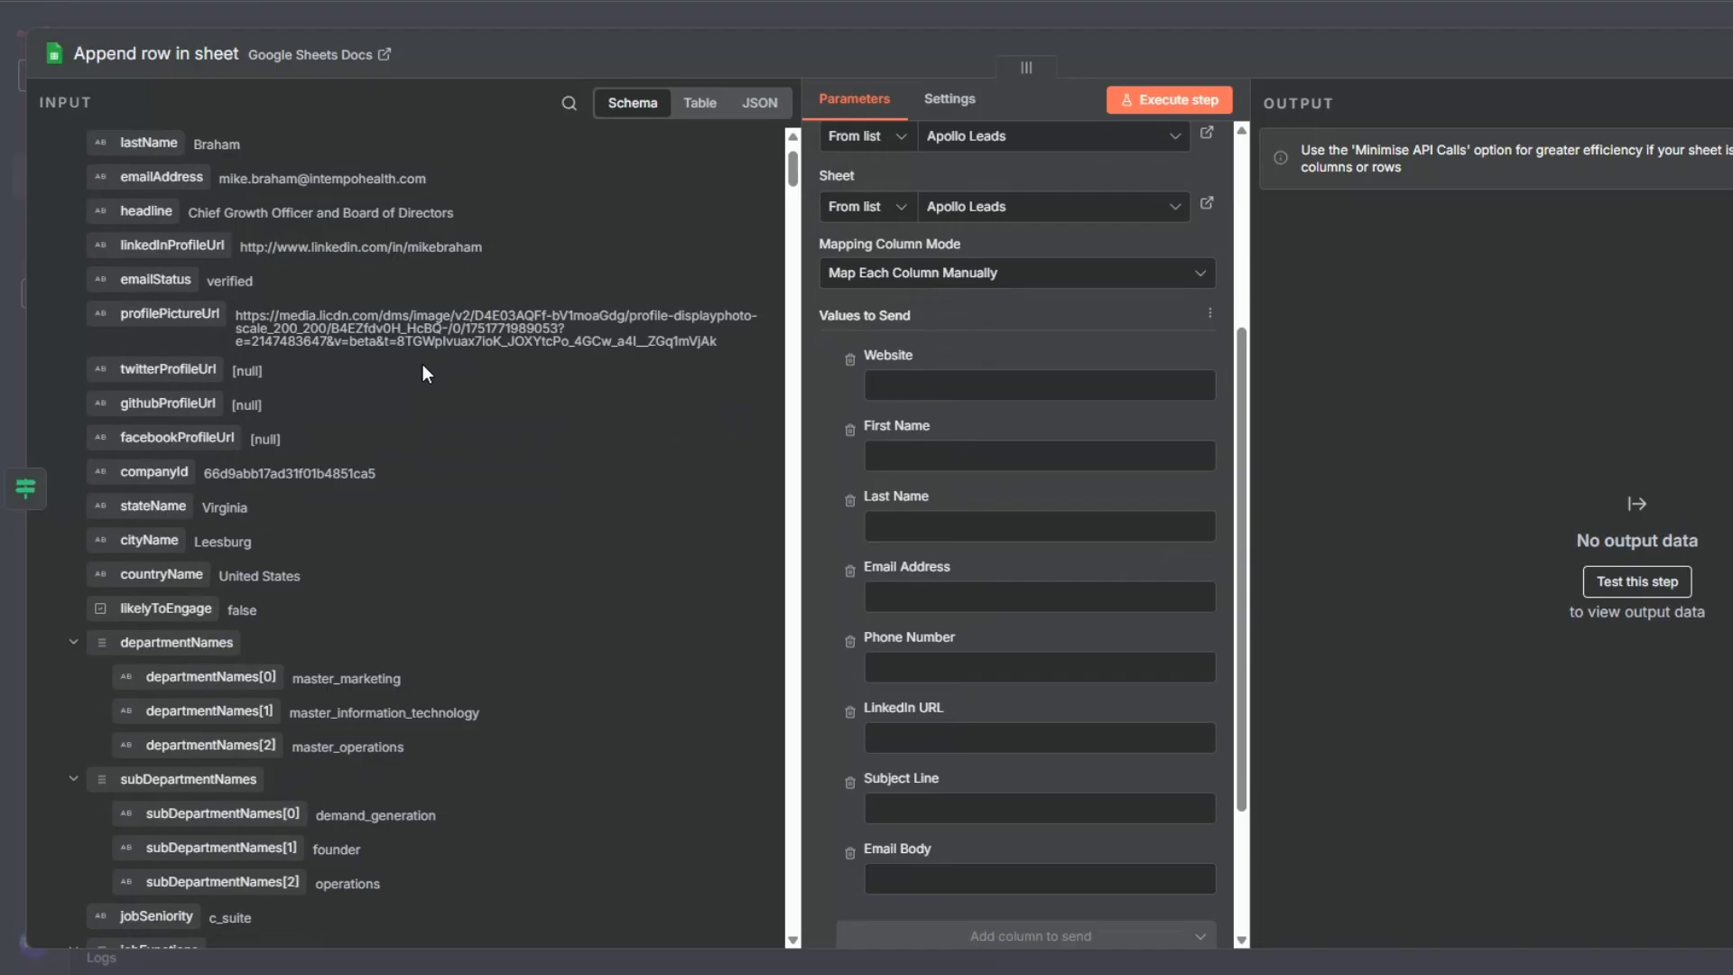
scroll(423, 366, "up", 2)
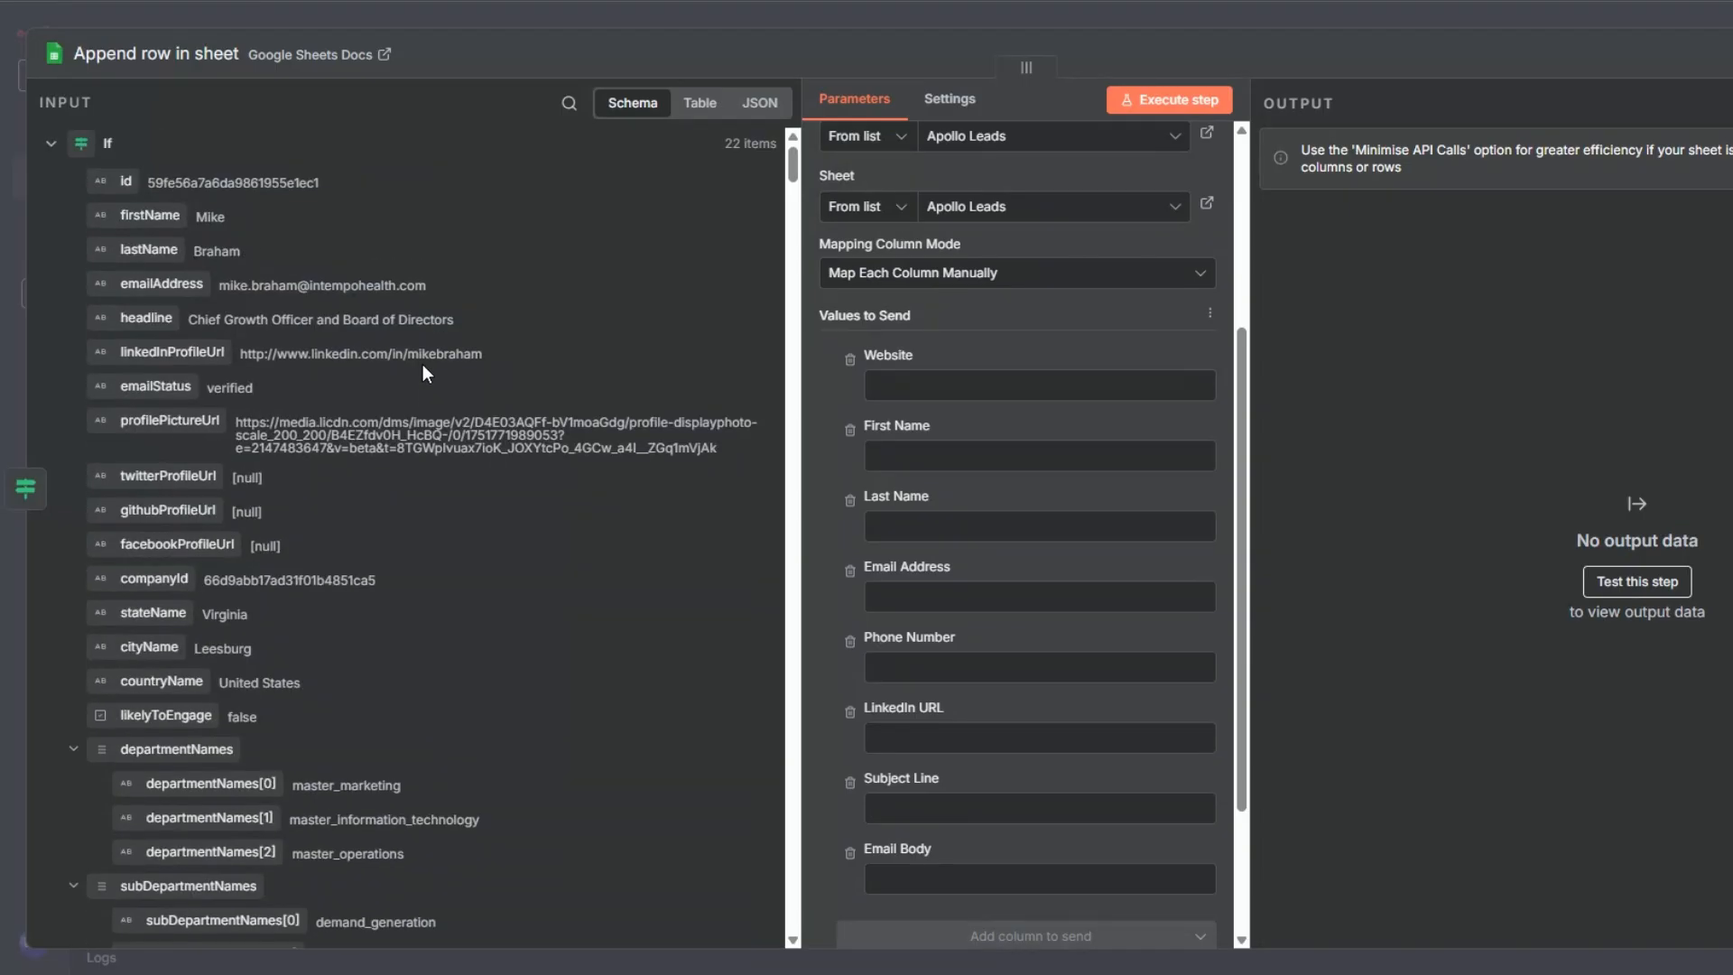
left_click(552, 96)
type("webs")
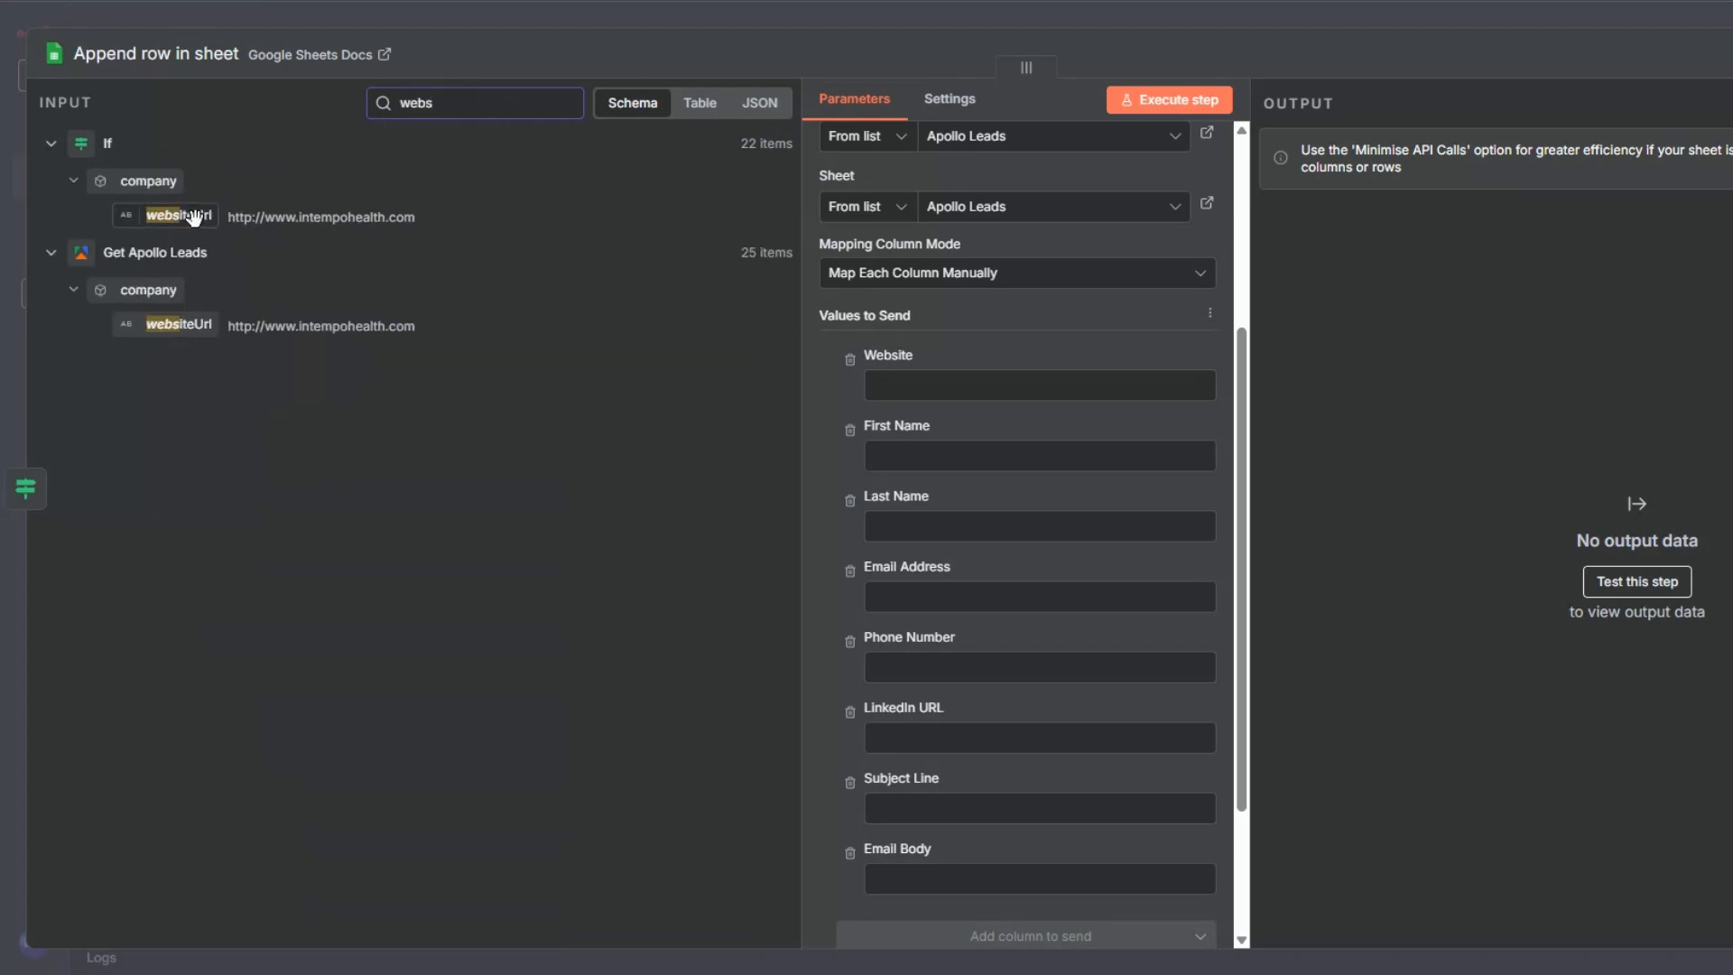
left_click_drag(178, 214, 912, 385)
- Map the lead's firstName, lastName and emailAddress fields to the First Name, Last Name and Email Address columns
double_click(495, 105)
key("BackSpace")
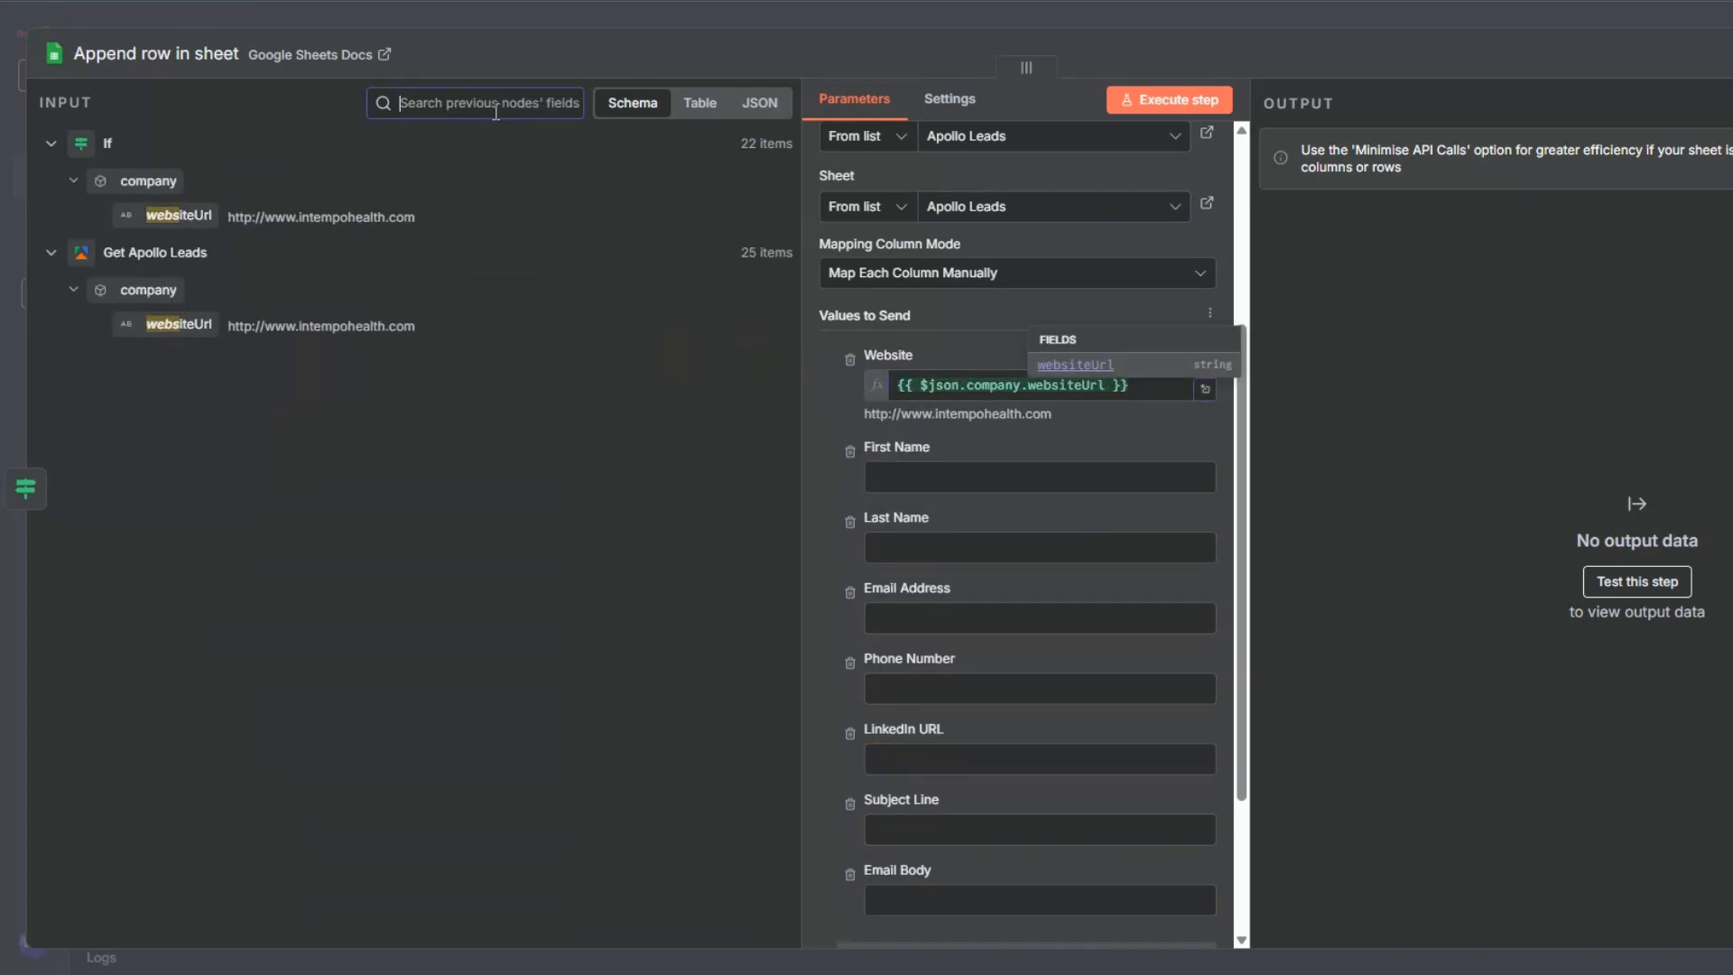
left_click(881, 469)
left_click_drag(150, 216, 902, 477)
left_click_drag(148, 250, 903, 568)
left_click_drag(134, 269, 902, 661)
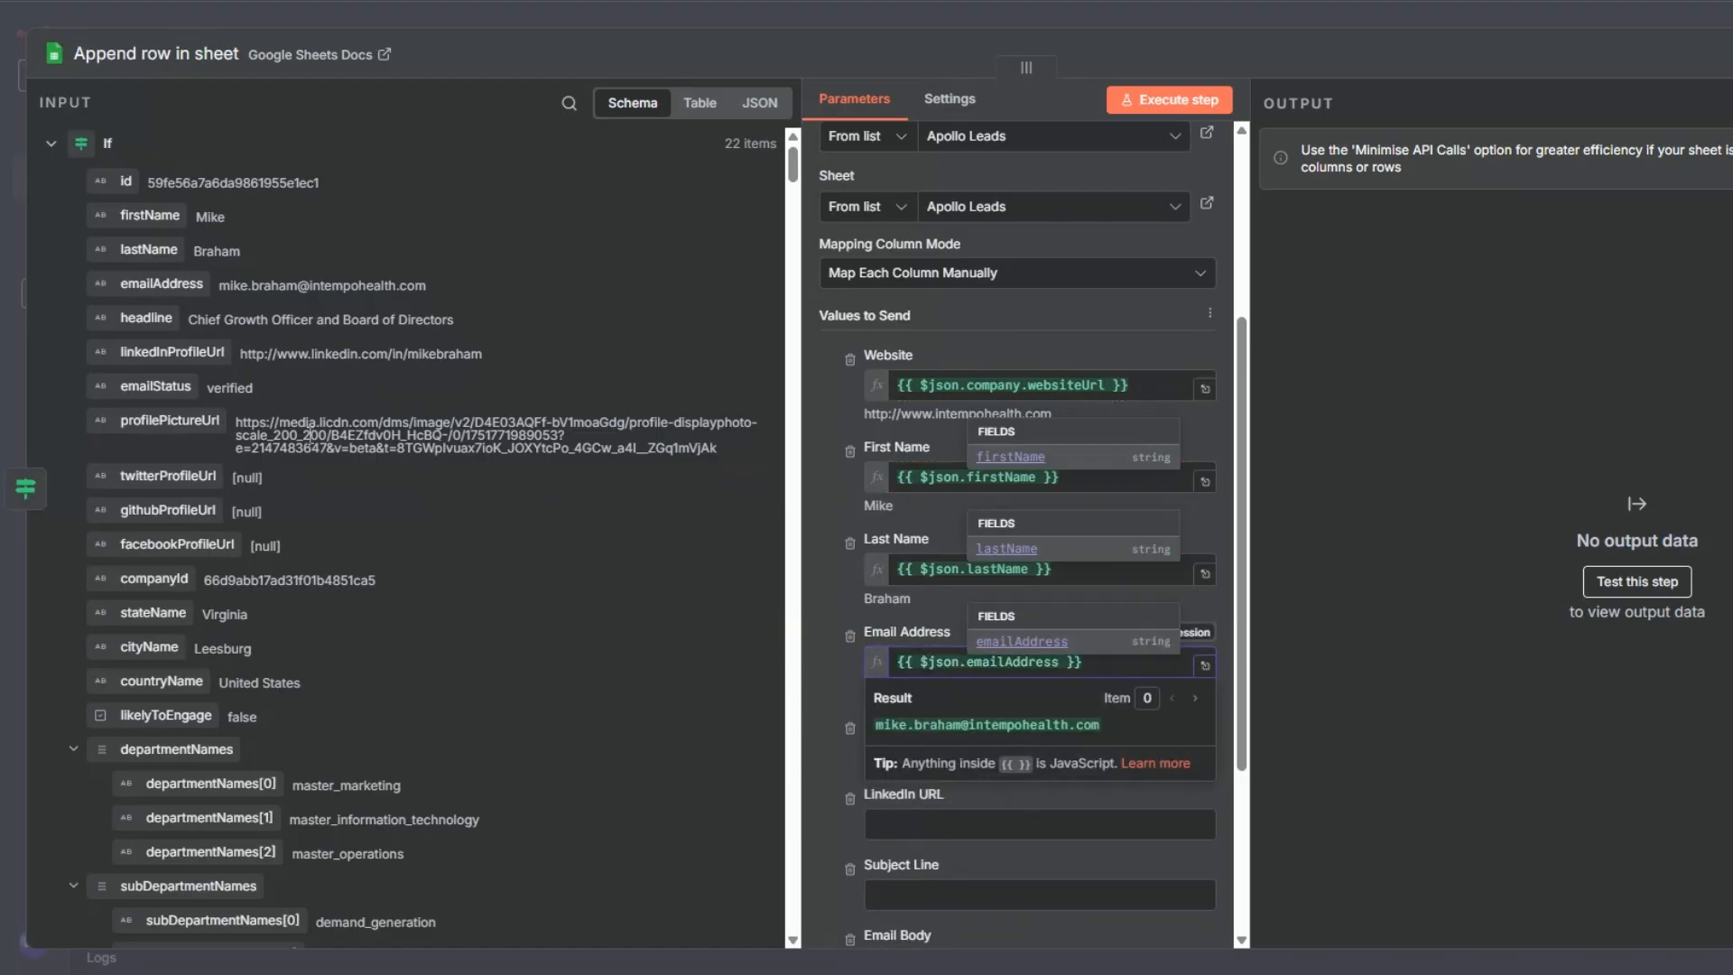
- Search the input fields for "phone" and map the company main phone's cleanedPhoneNumber to the Phone Number column
left_click(566, 107)
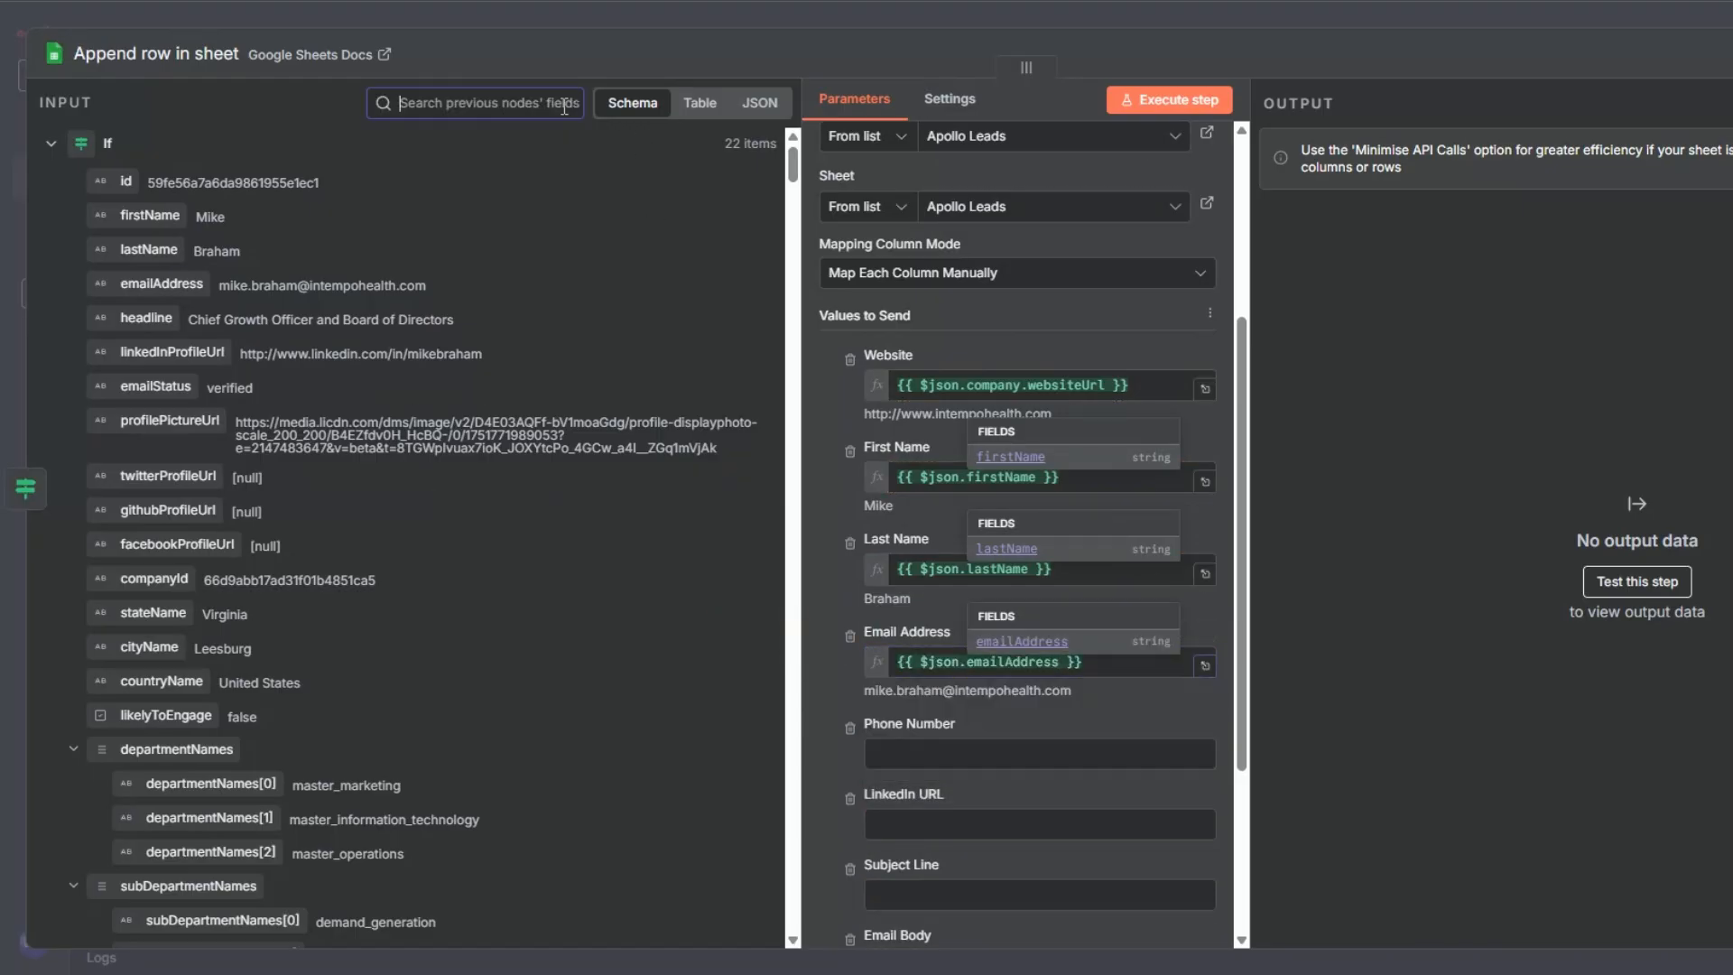
type("ph")
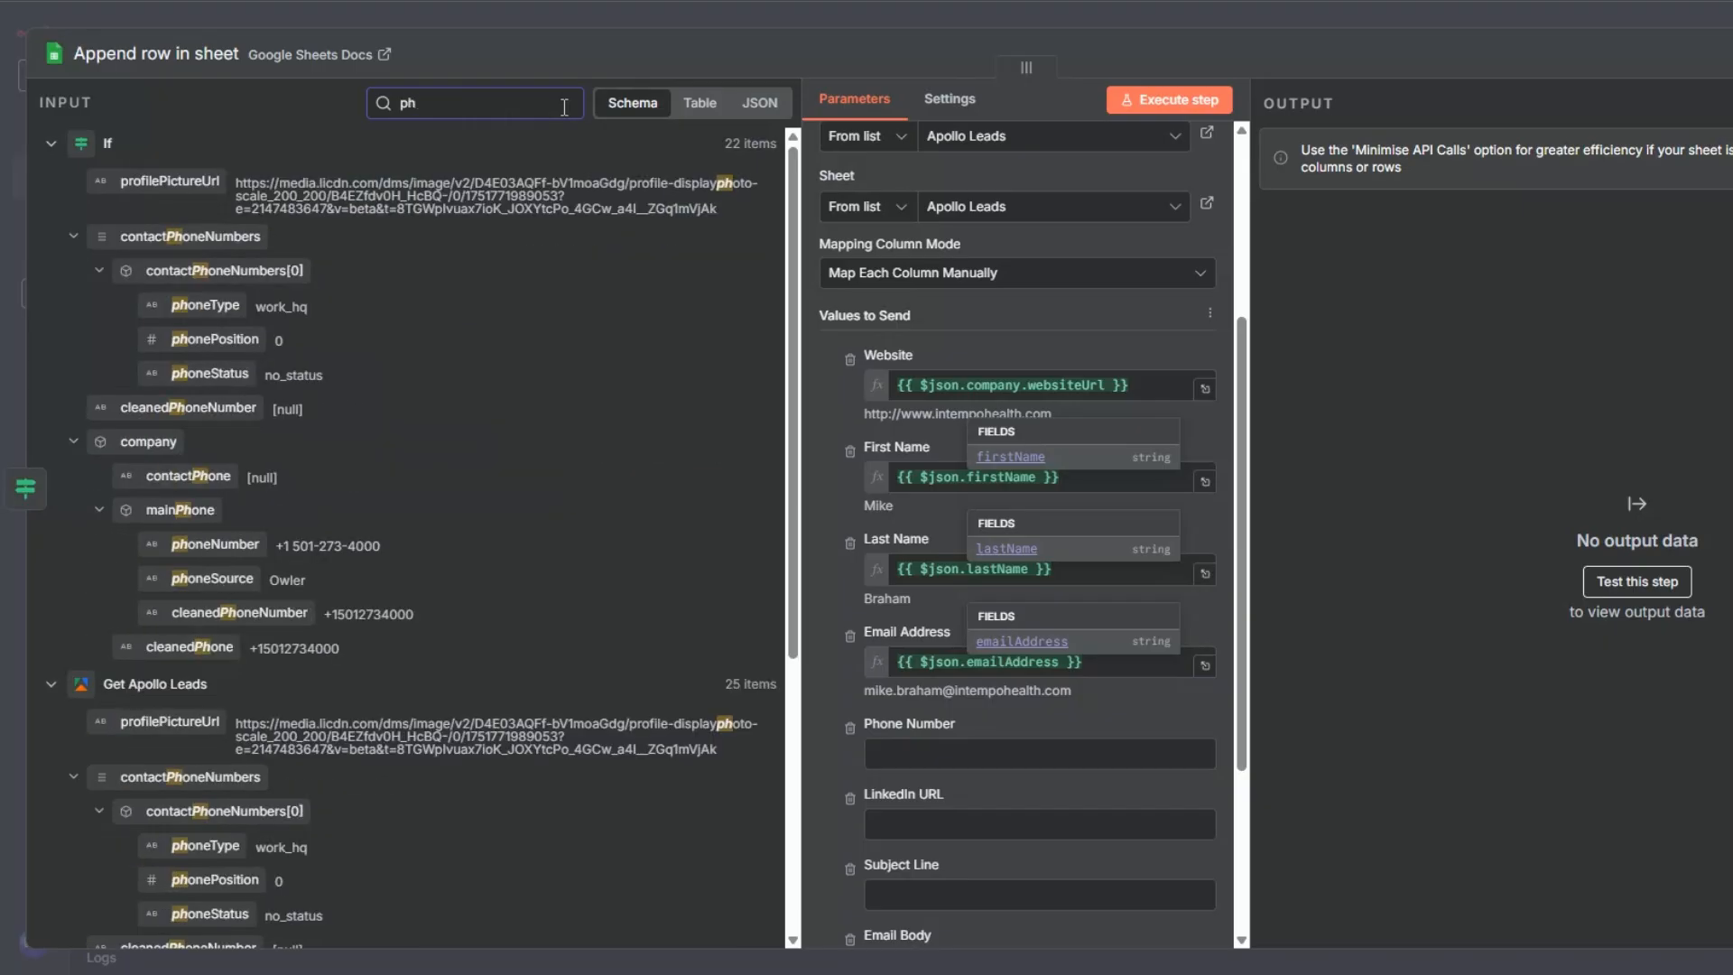
type("one")
left_click_drag(257, 559, 903, 753)
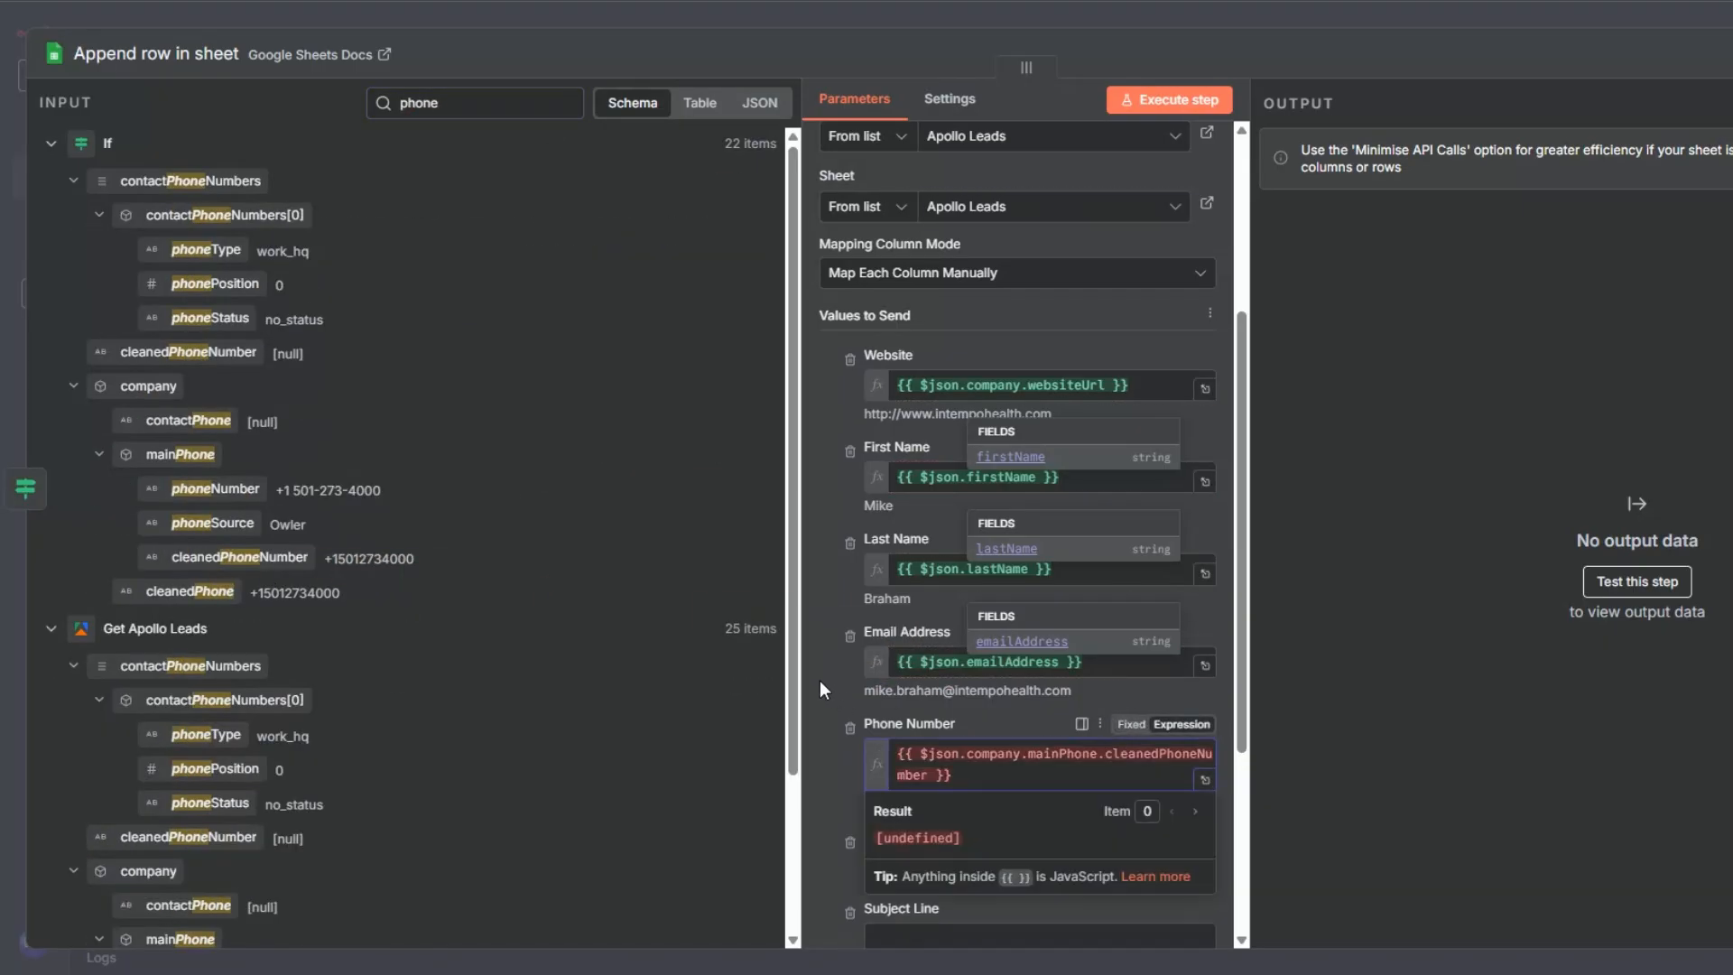
- Map linkedInProfileUrl to the LinkedIn URL column, leave Subject Line and Email Body empty, and execute the append step
left_click(820, 680)
scroll(856, 599, "down", 1)
left_click(894, 761)
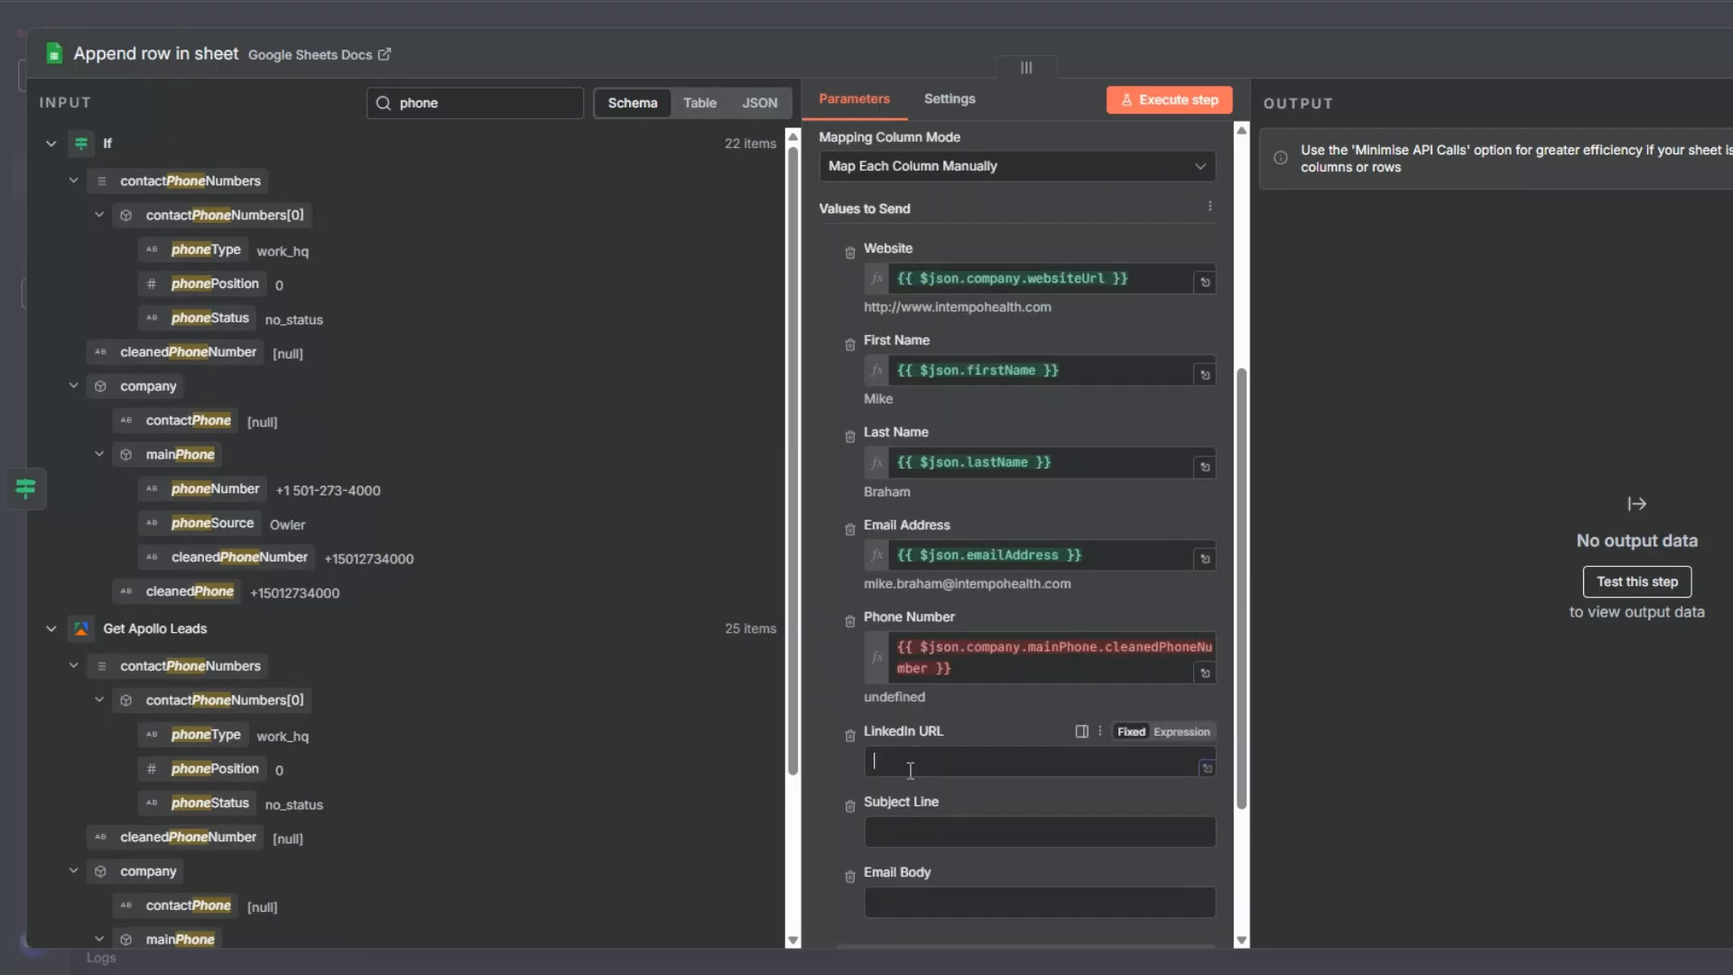
double_click(437, 104)
key("BackSpace")
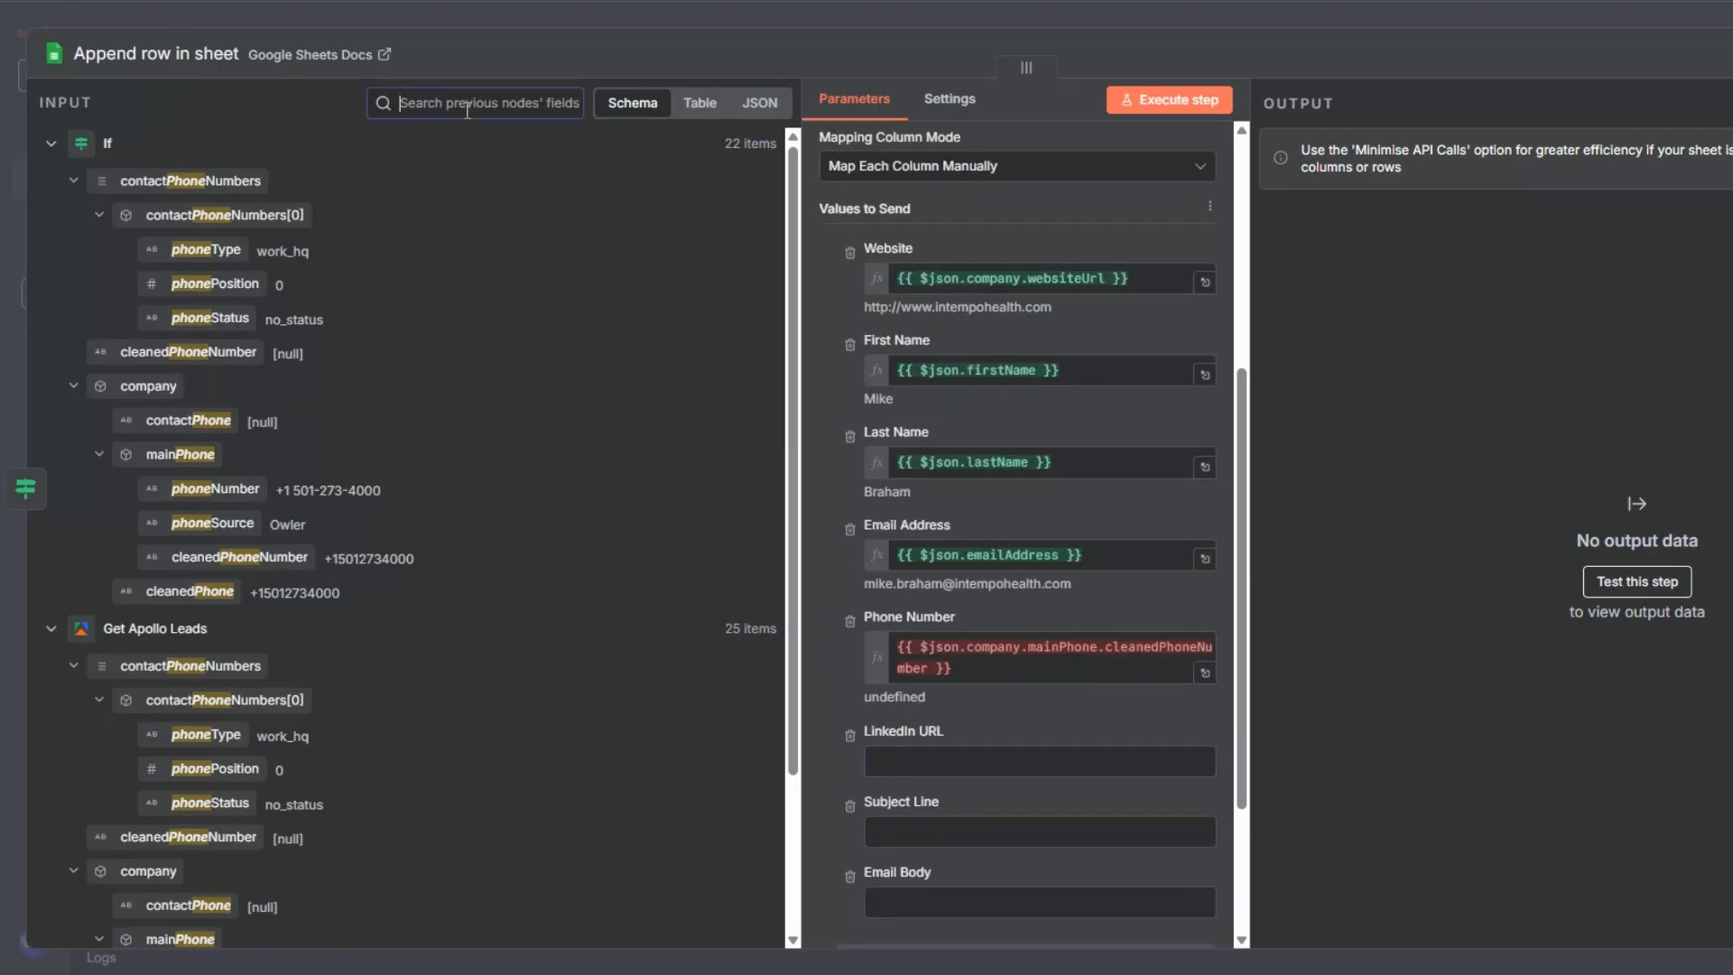
left_click_drag(172, 352, 903, 760)
left_click(812, 559)
scroll(903, 632, "down", 3)
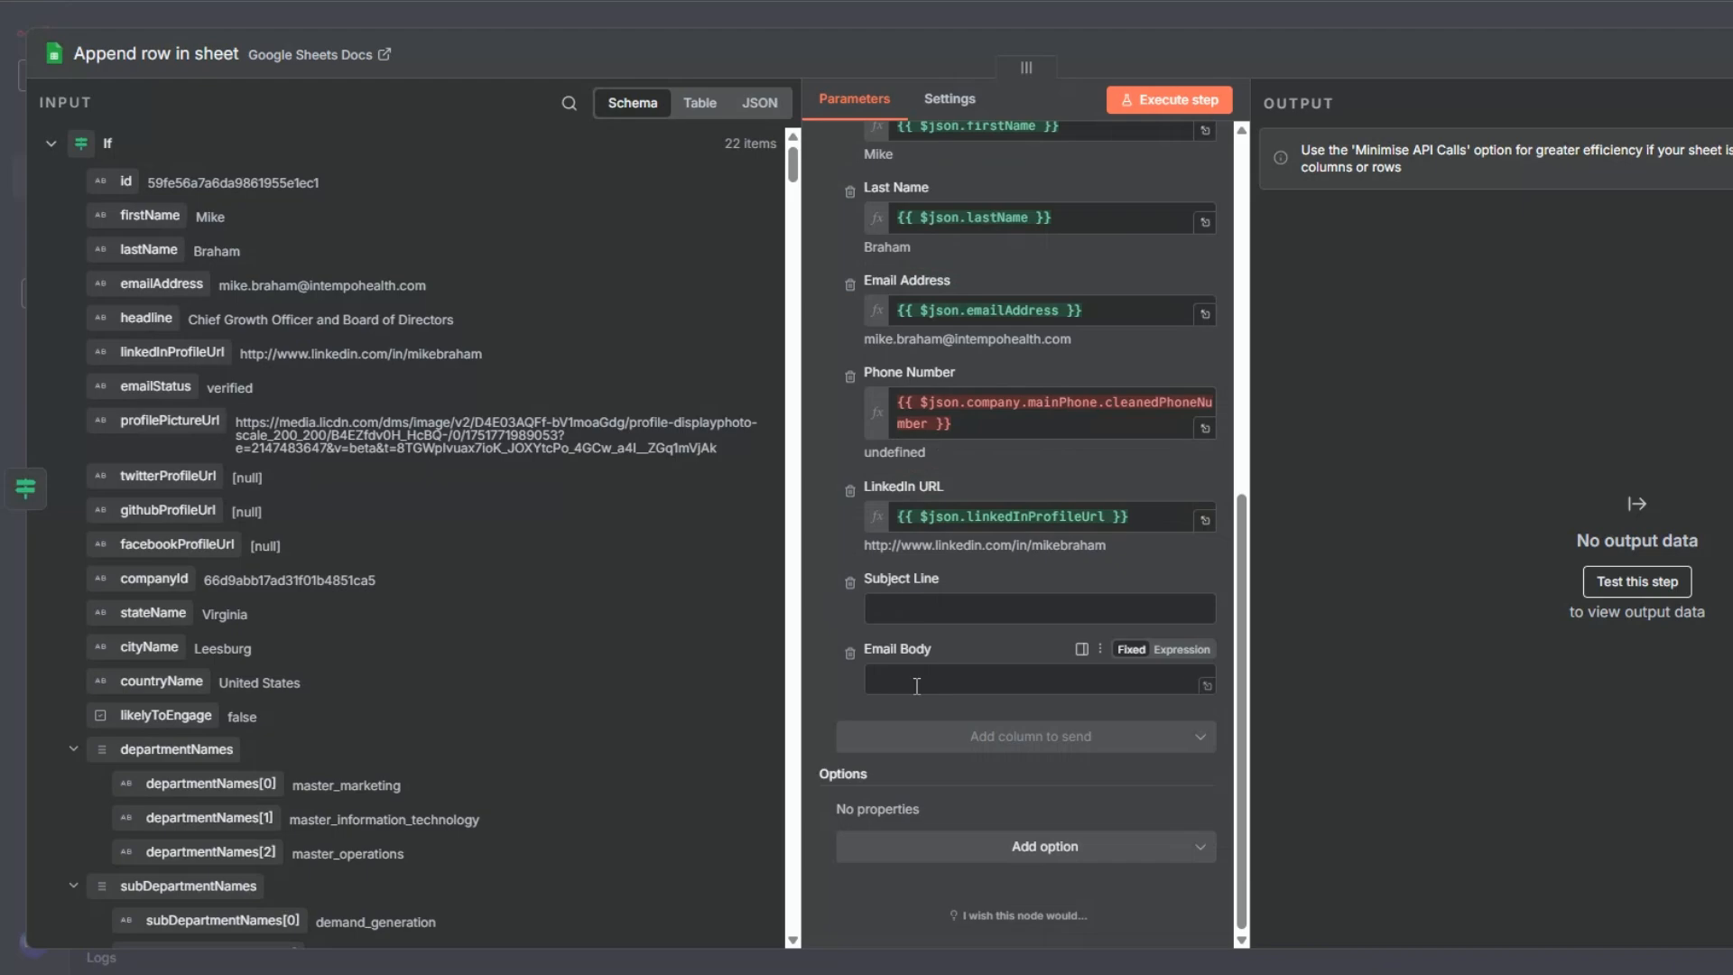
left_click(1148, 89)
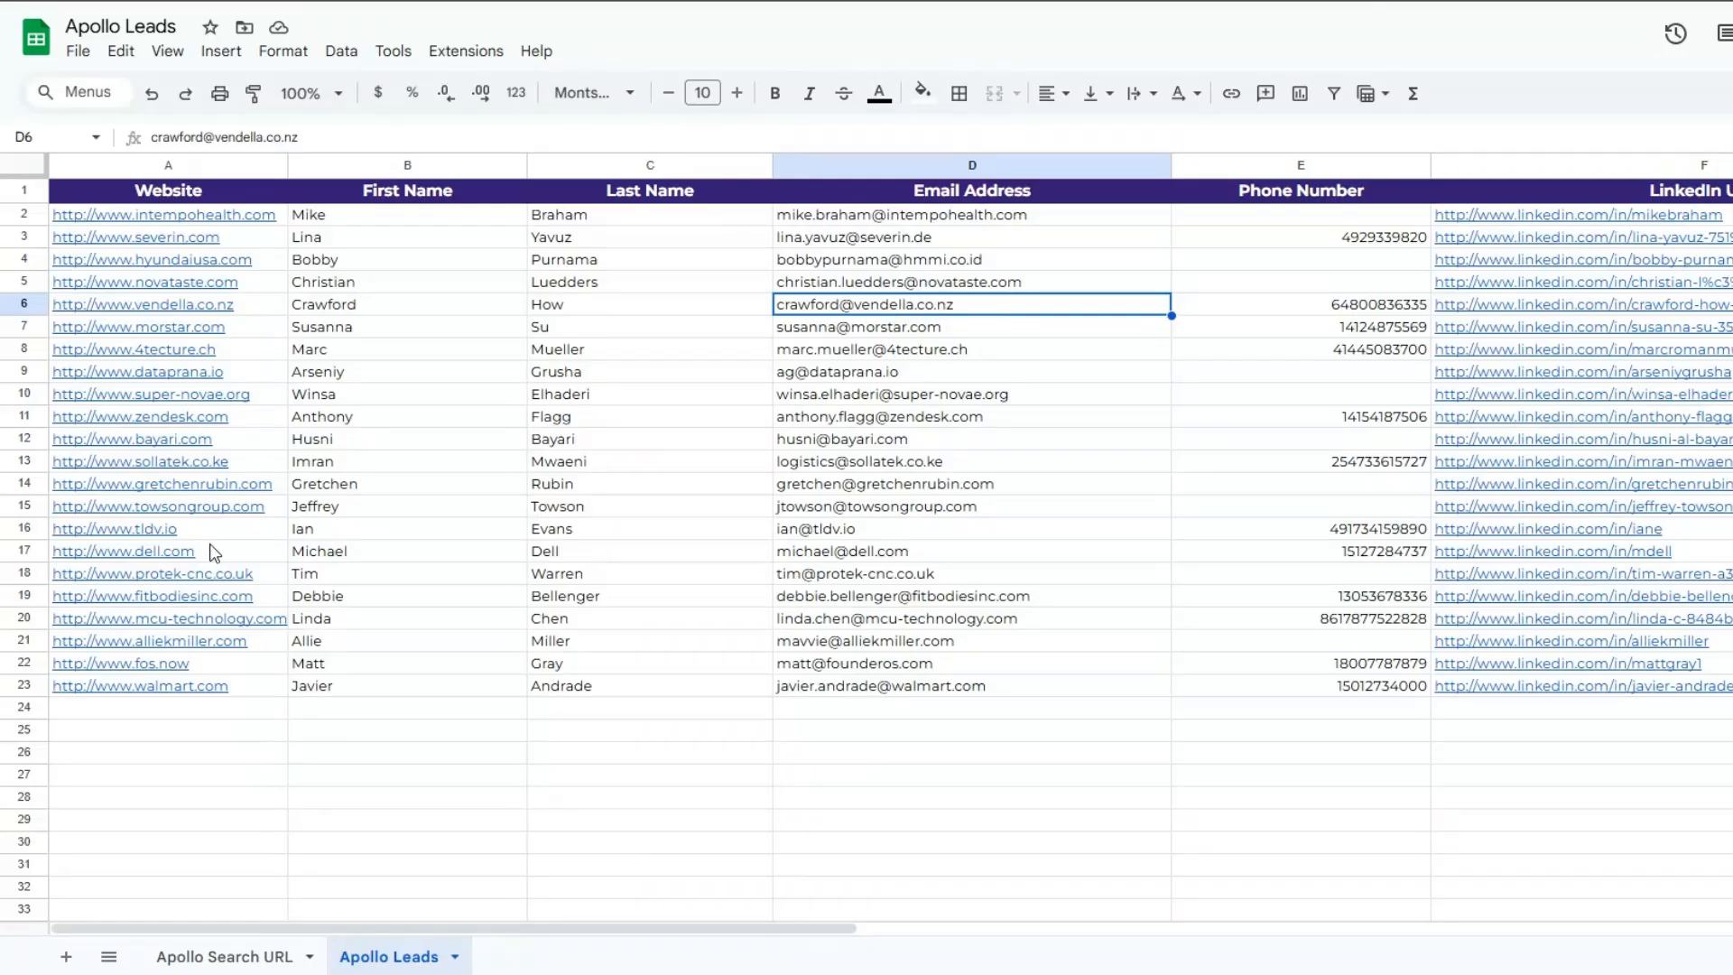
- Switch to Google Sheets and examine the appended lead rows from the Website column across to LinkedIn URL
left_click(209, 545)
left_click(393, 532)
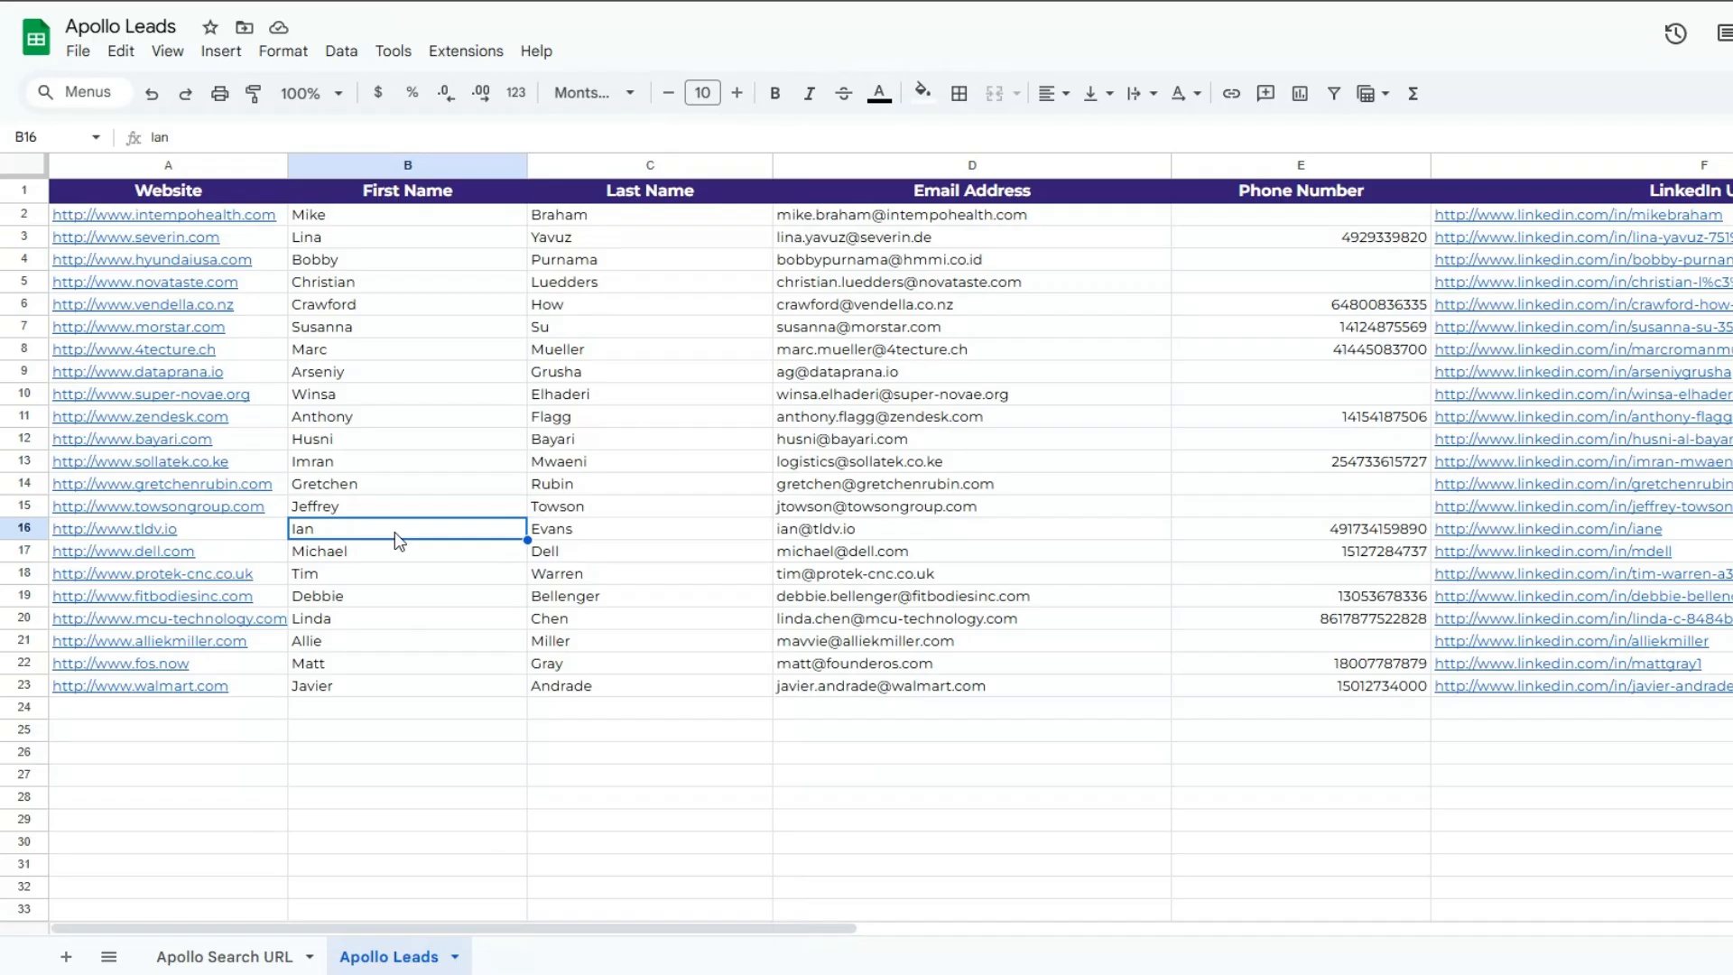
left_click(609, 537)
left_click(913, 514)
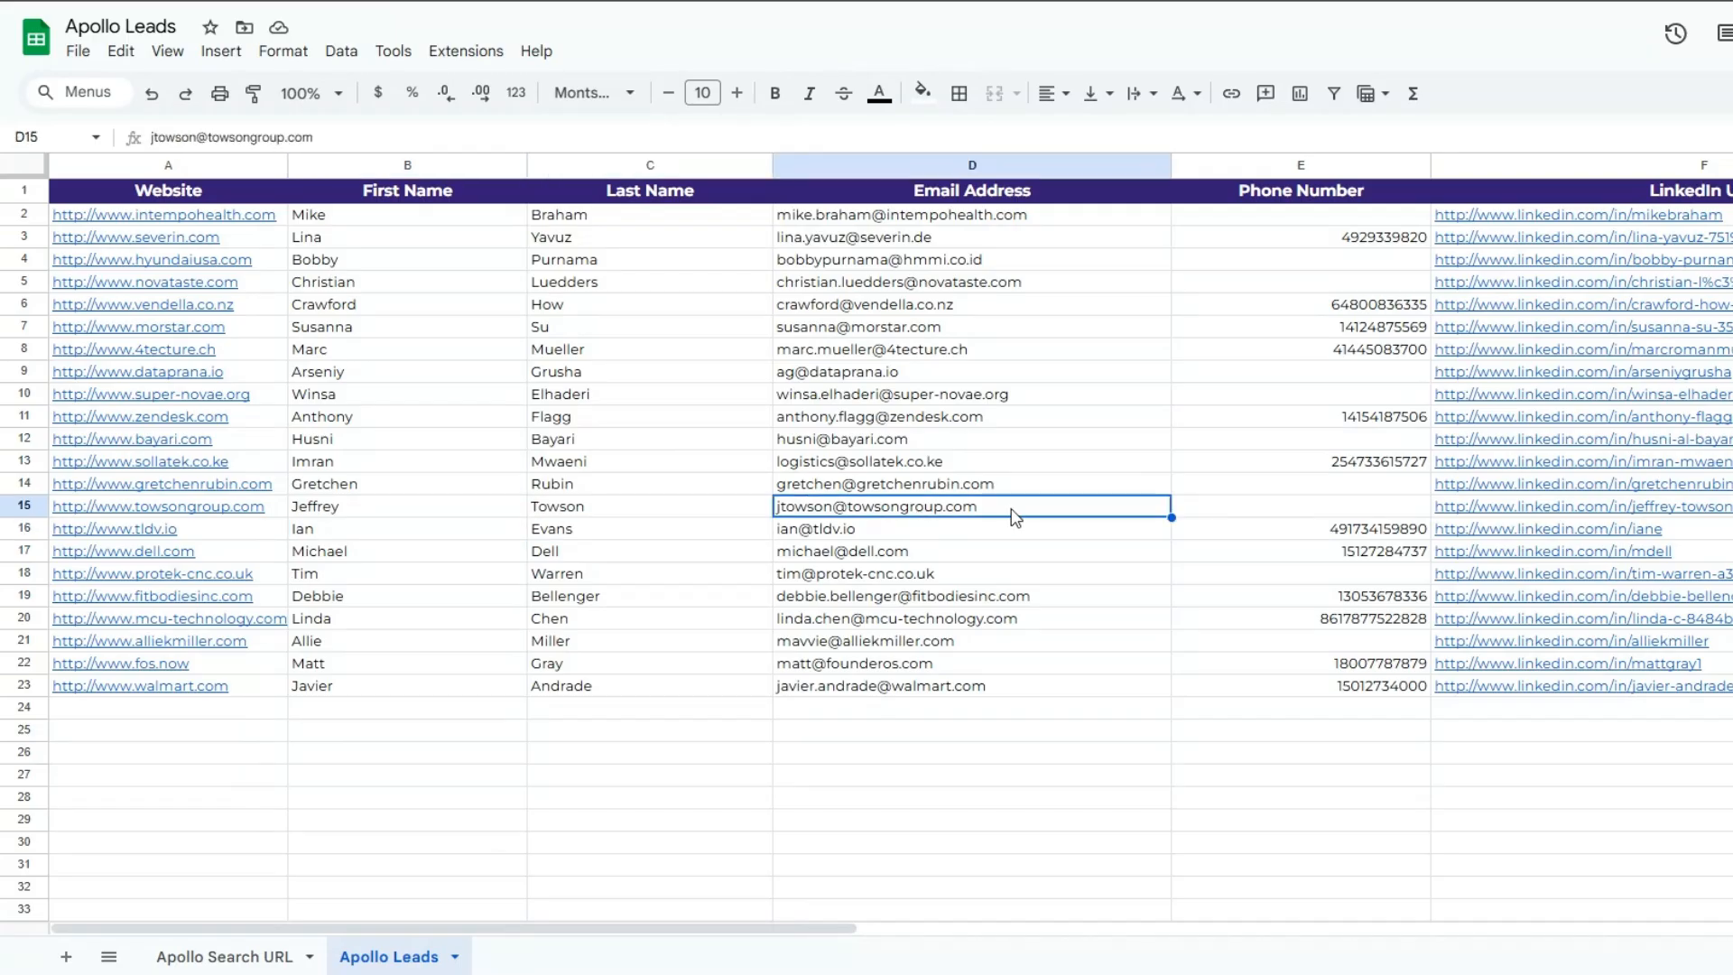
left_click(1340, 507)
left_click(1643, 525)
left_click(1310, 799)
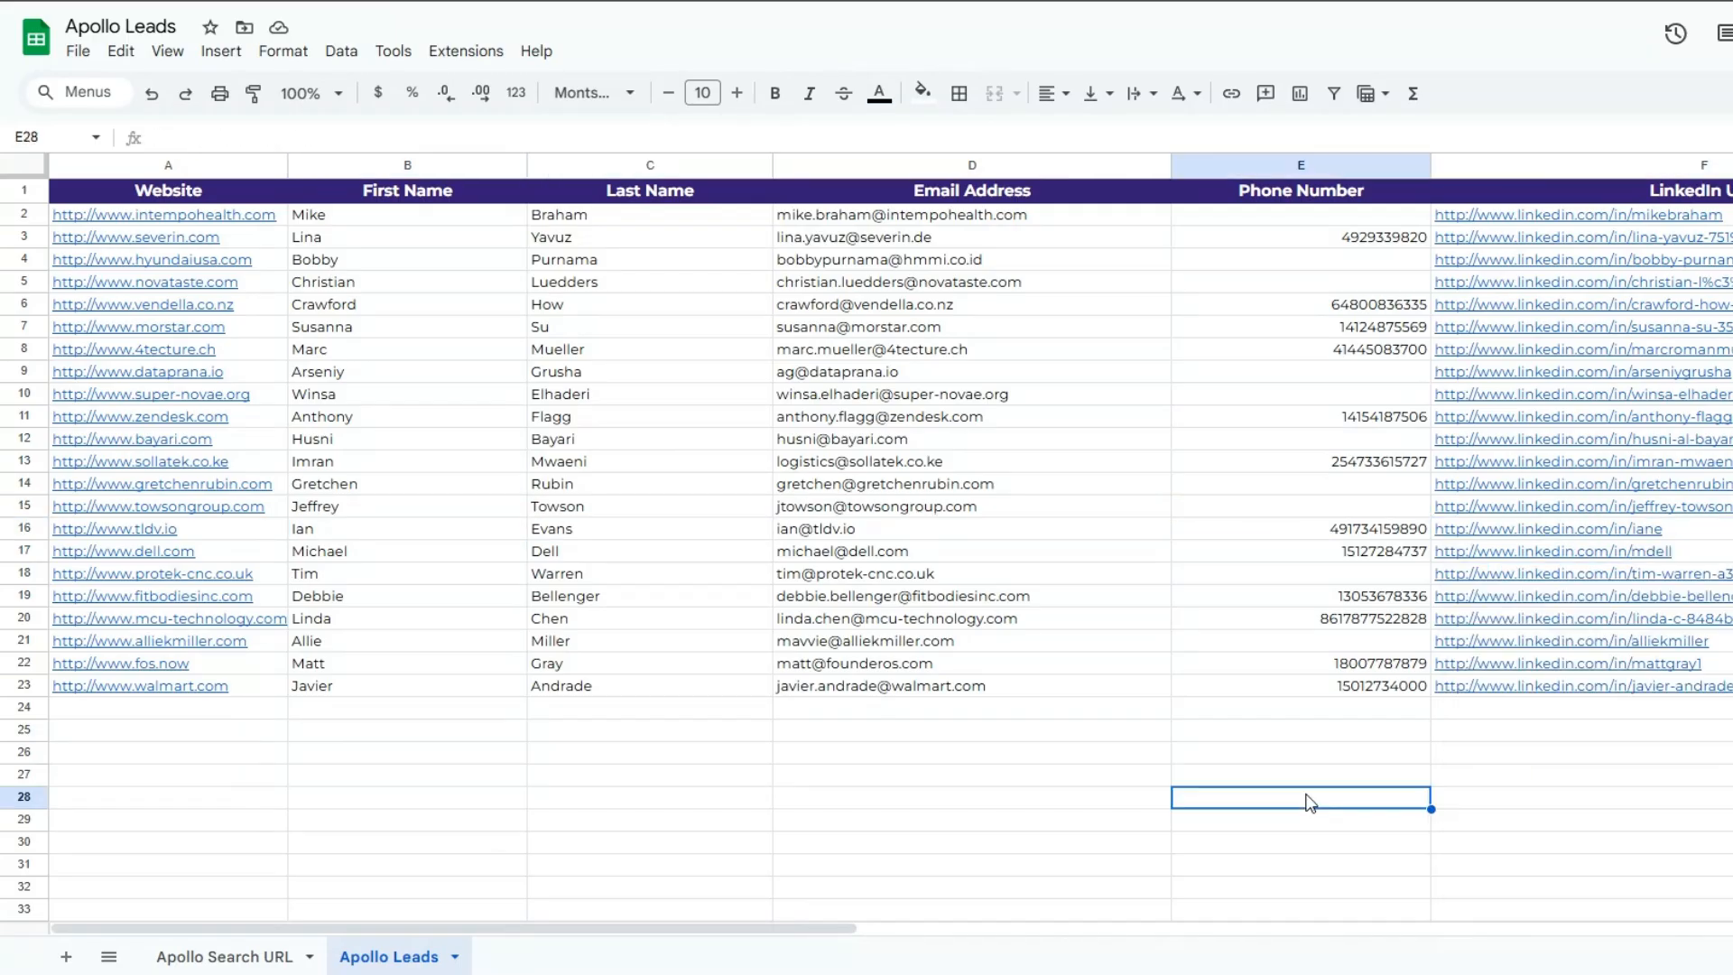
- Narrow the Last Name and First Name columns of the Apollo Leads sheet slightly
left_click_drag(773, 166, 729, 165)
left_click_drag(526, 165, 482, 165)
left_click(1721, 353)
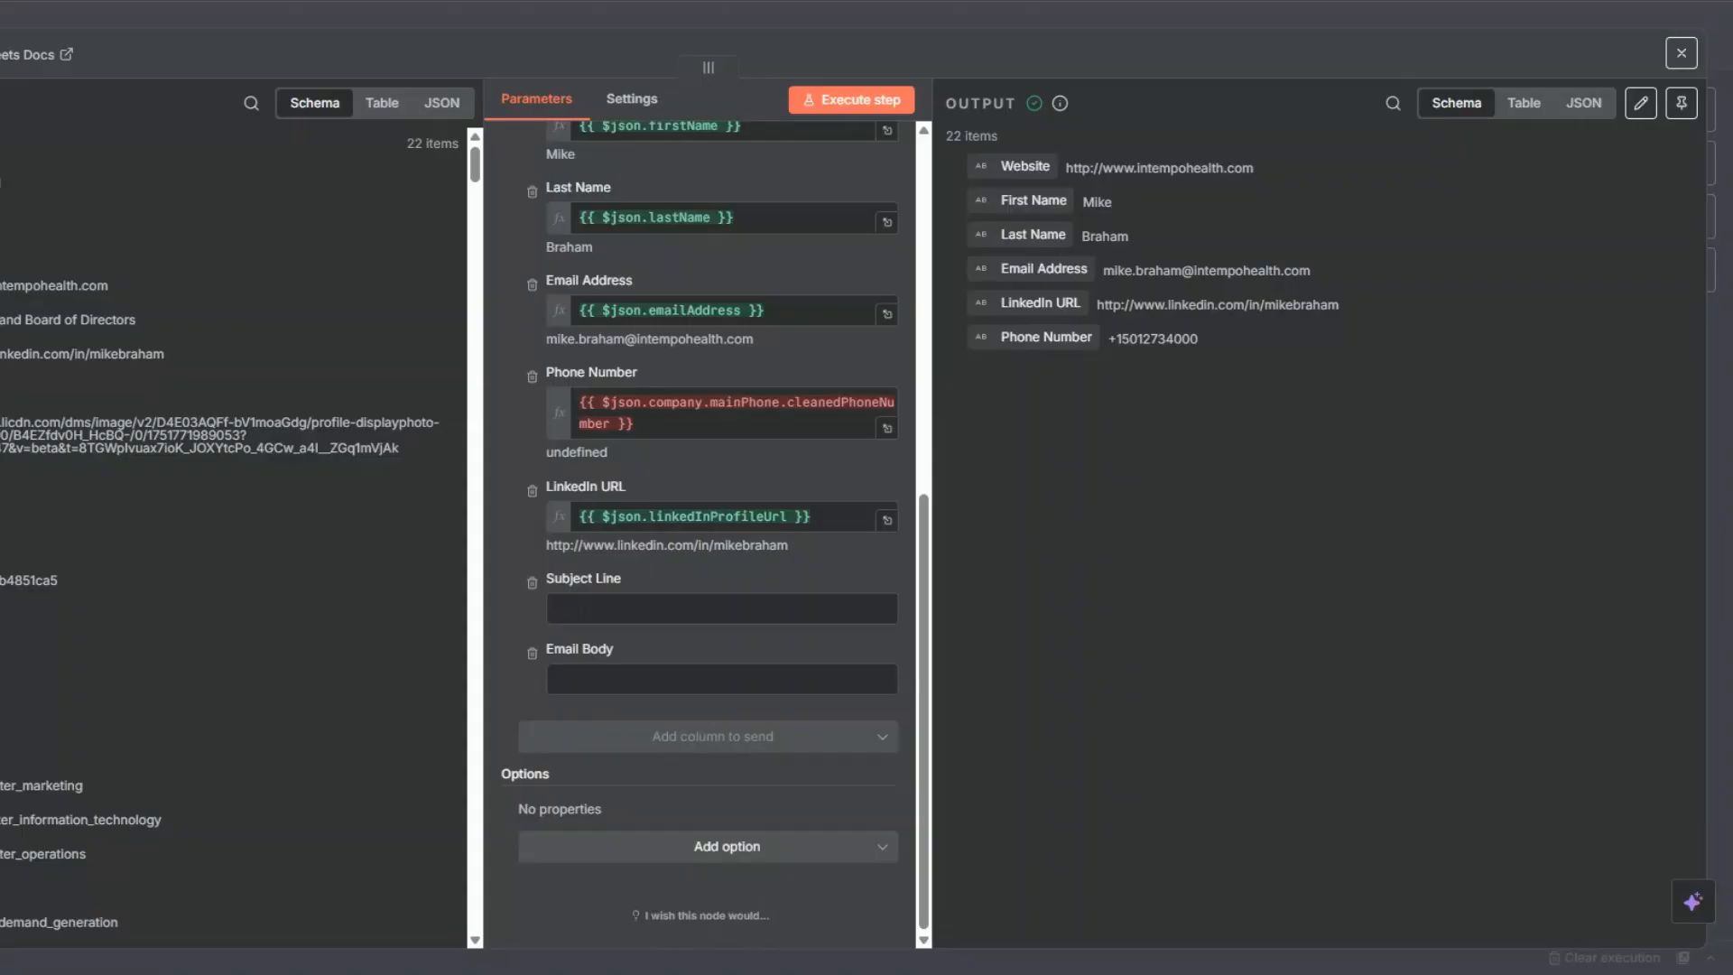
- Switch back to n8n, rename the Google Sheets append node to "Apollo Leads" and save the workflow
key("Escape")
left_click_drag(919, 437, 965, 431)
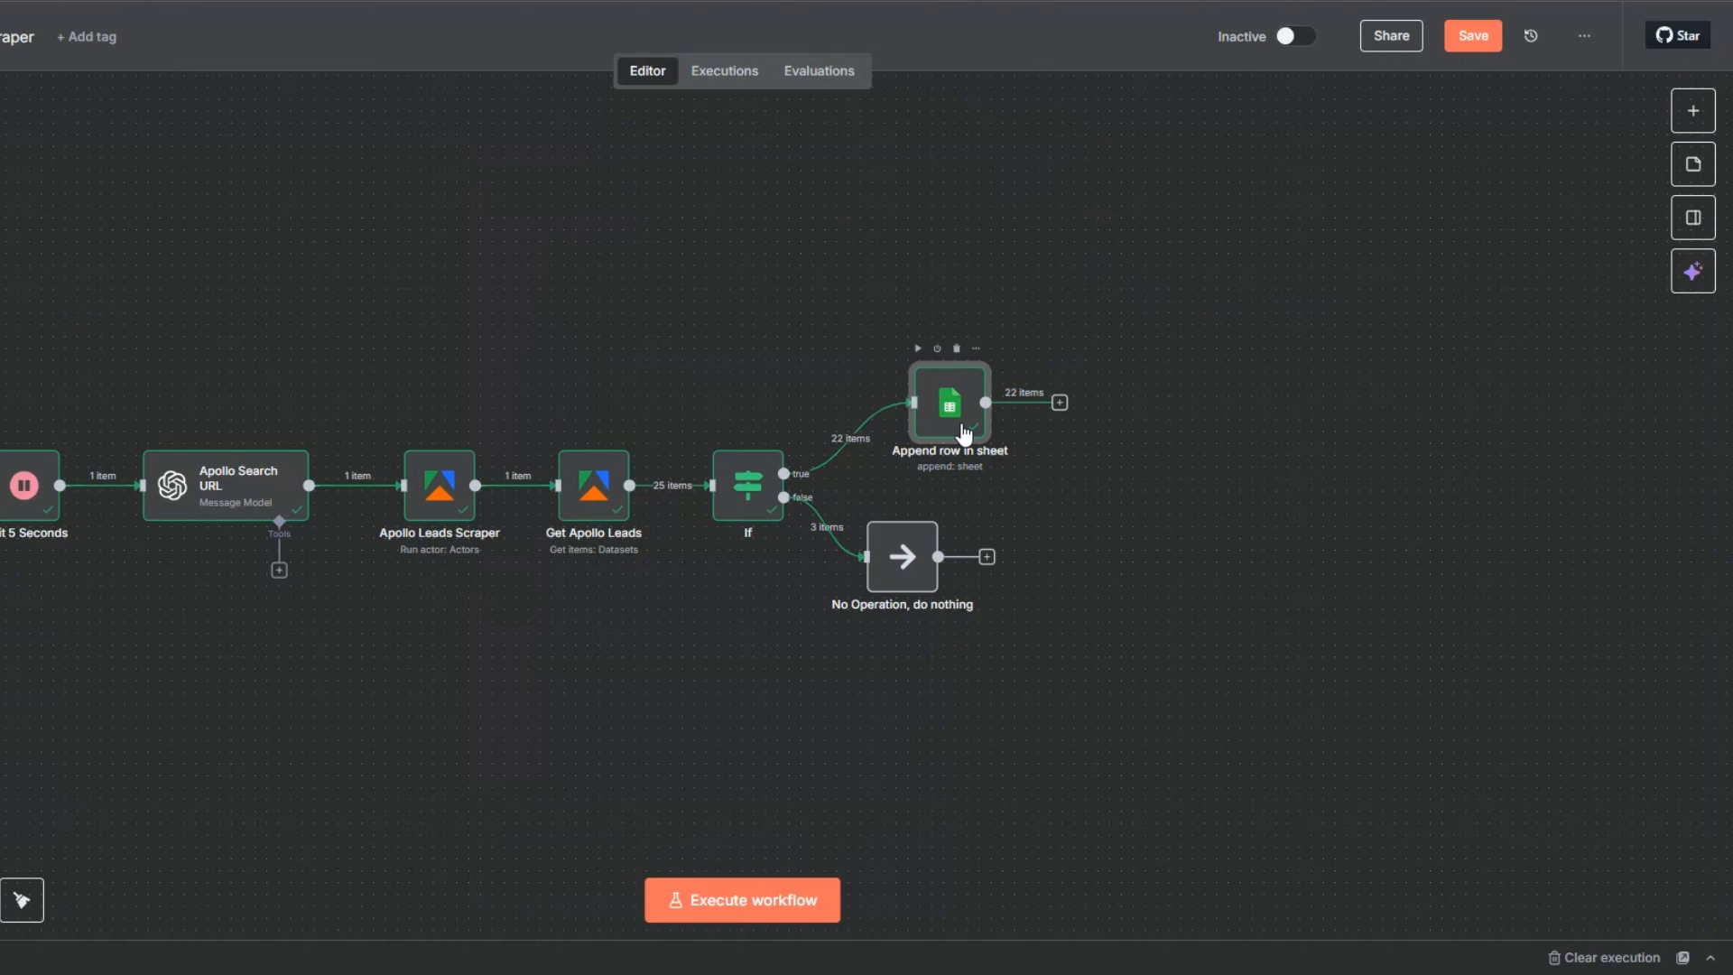
key("F2")
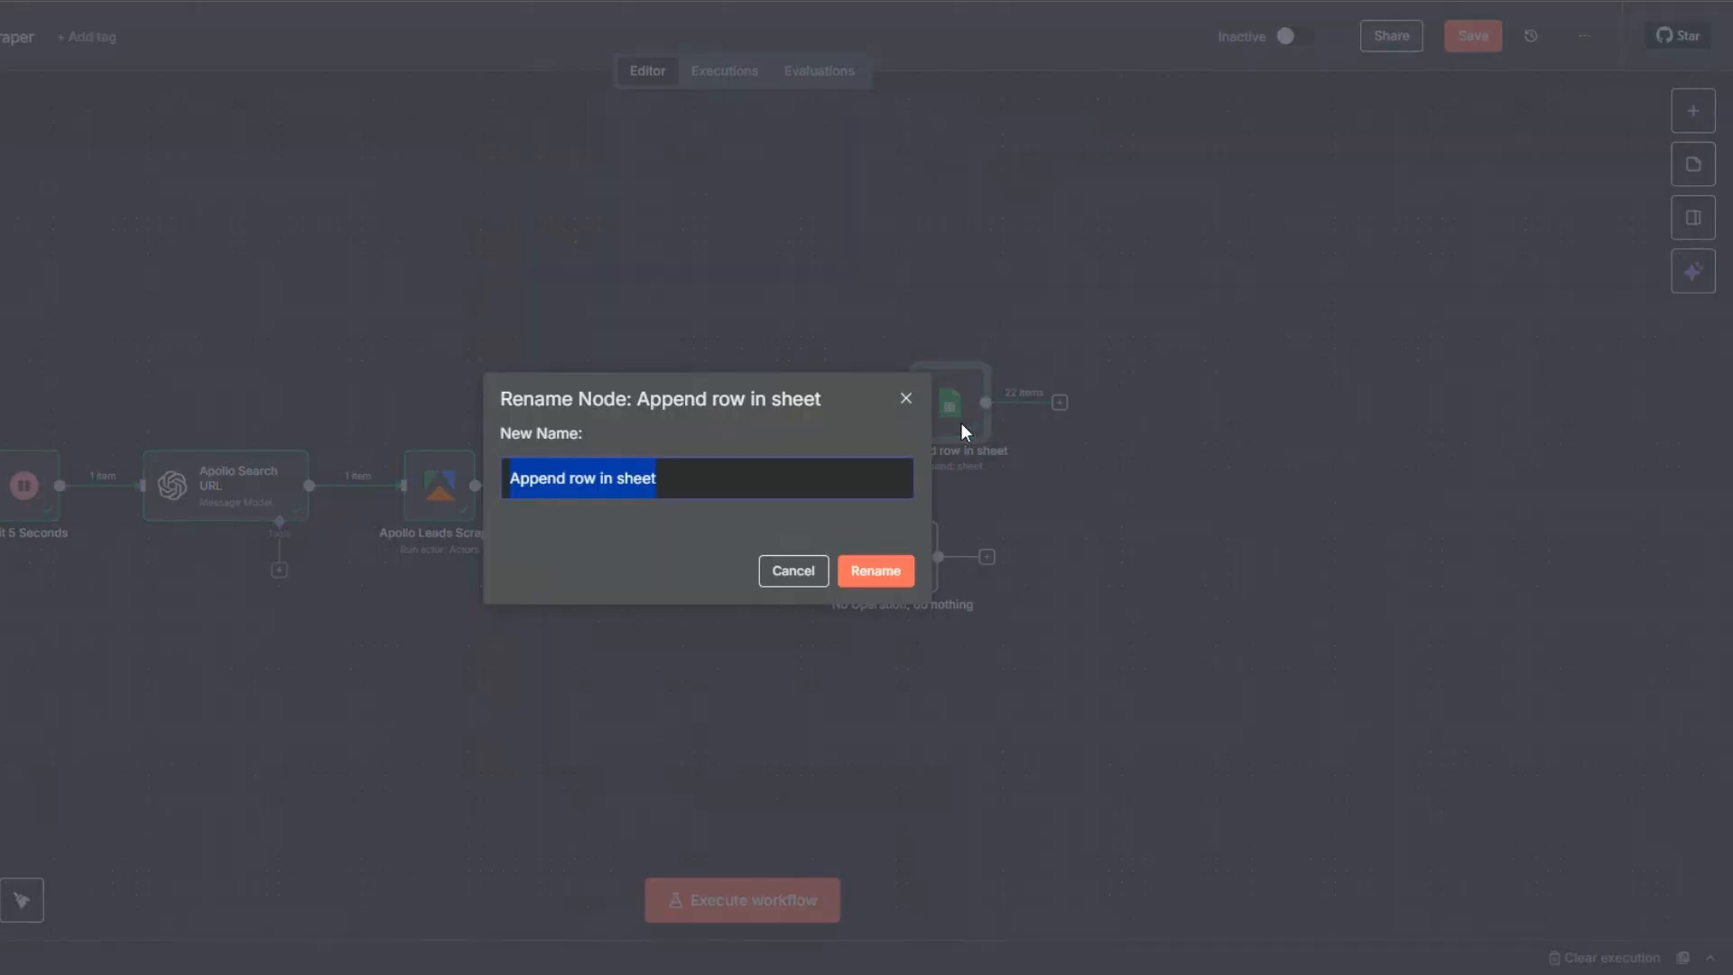
type("Apollo")
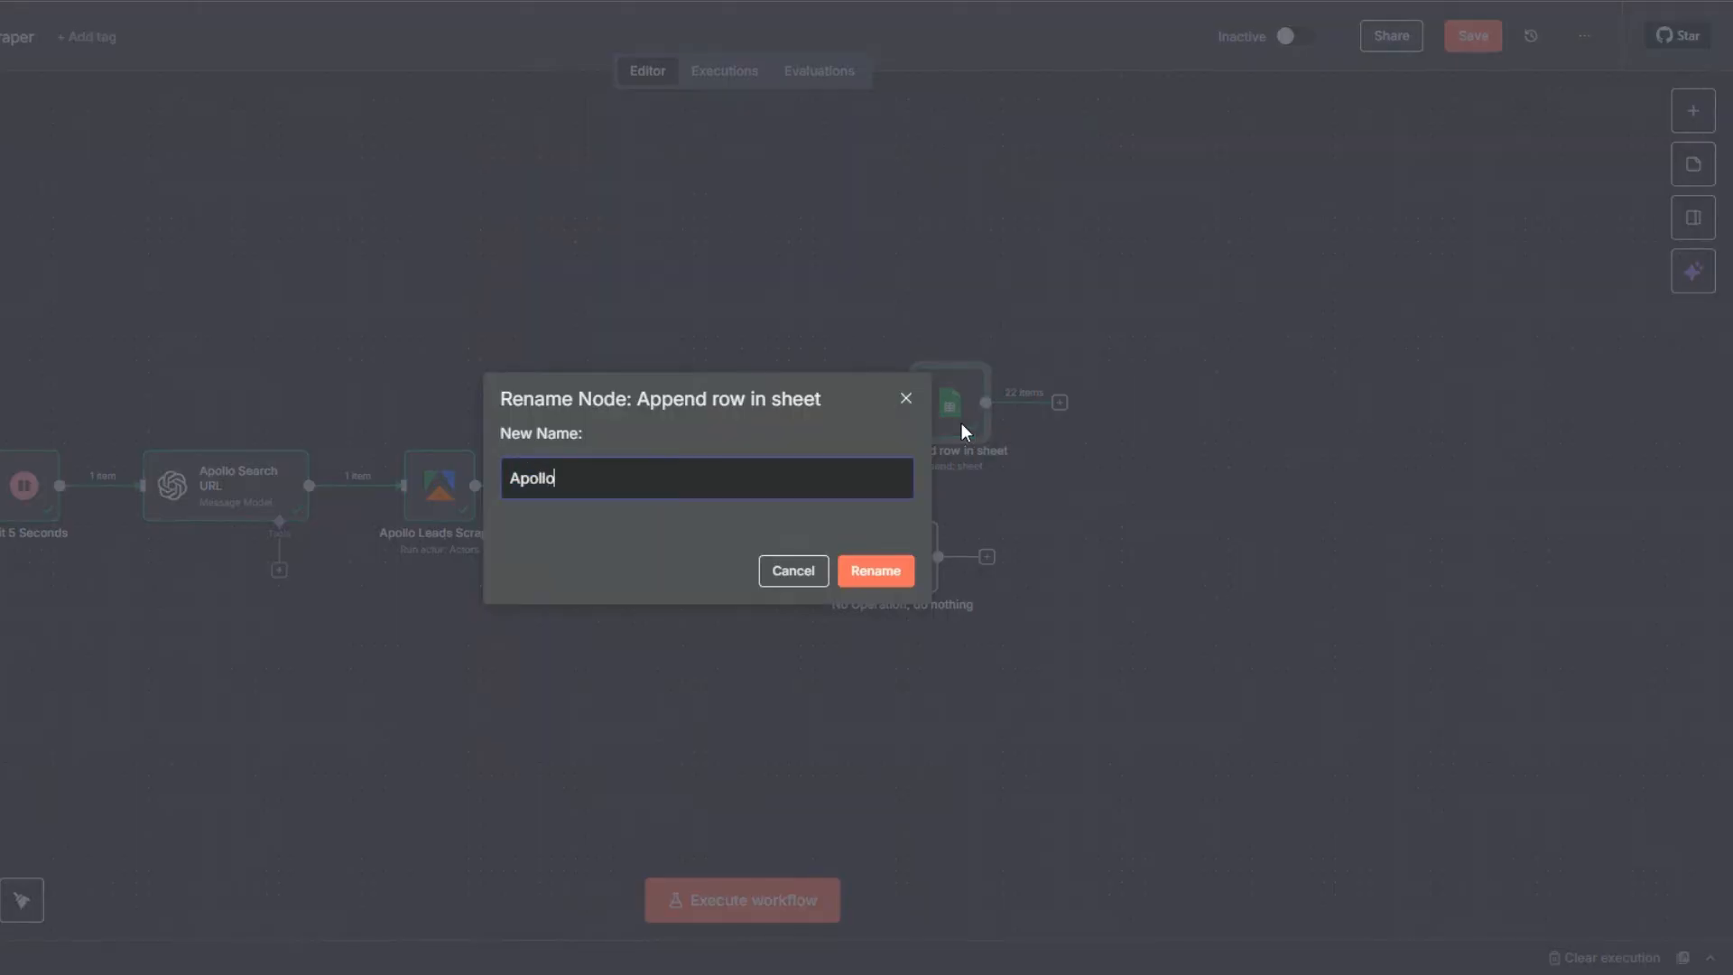
type(" Leads")
left_click(880, 572)
left_click(1096, 539)
left_click(1471, 36)
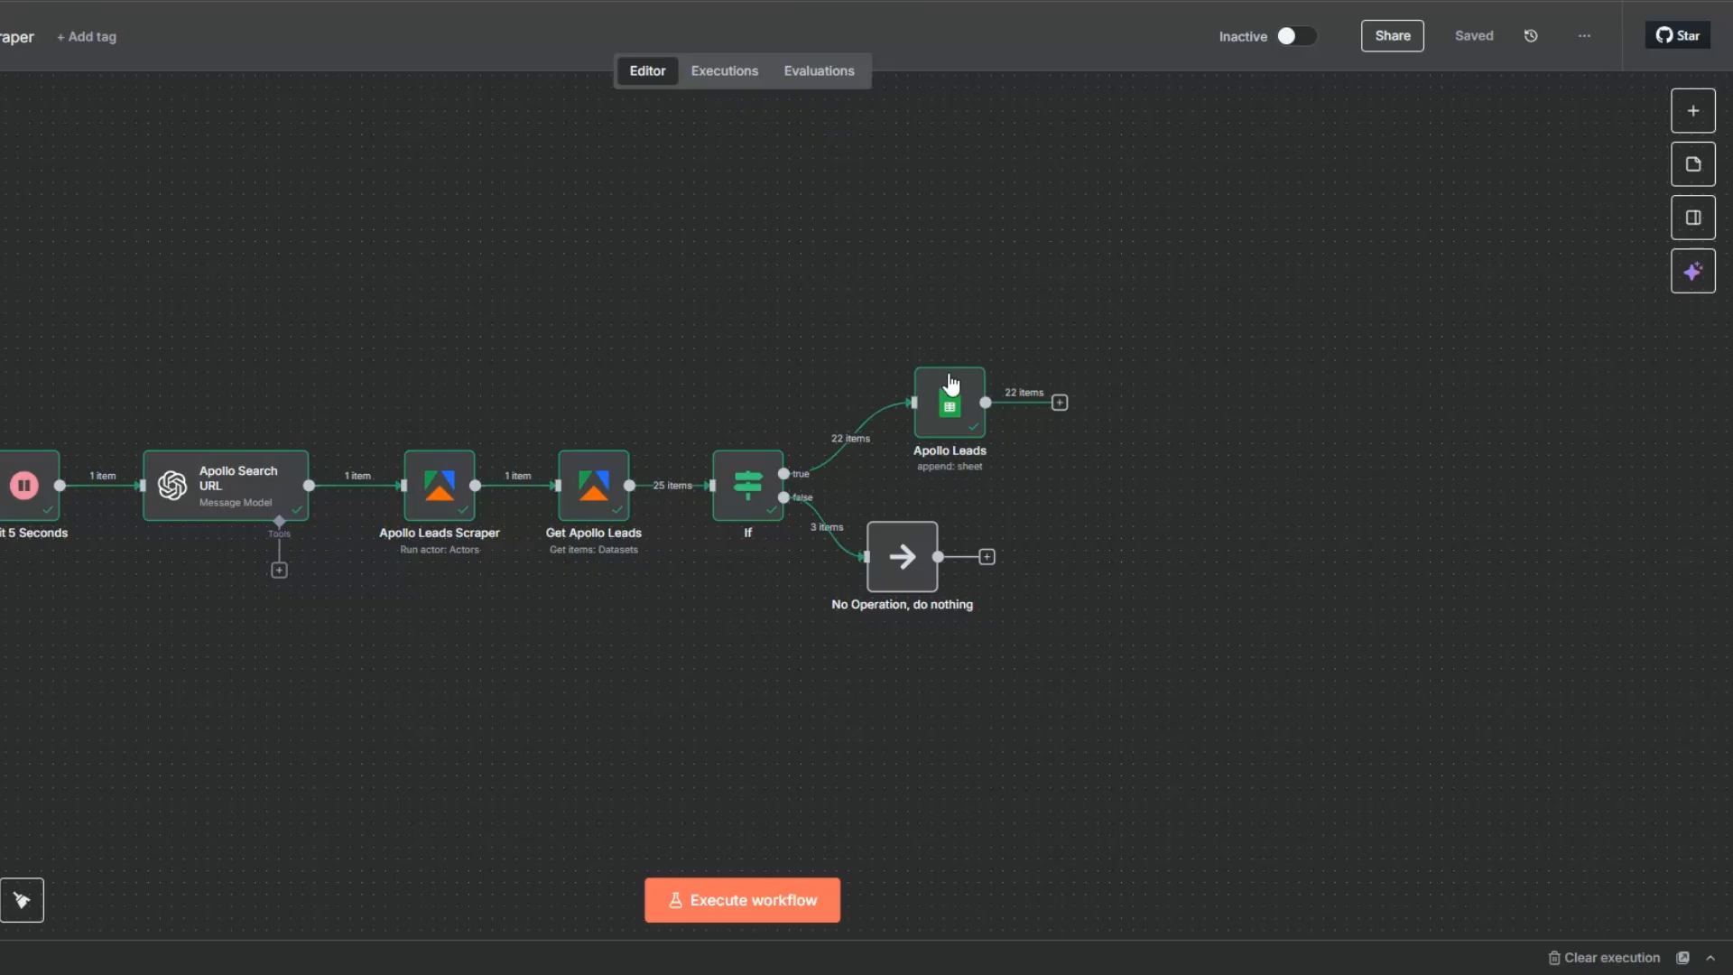
- Add a Limit node after Apollo Leads that keeps the first 3 items, and execute it
left_click(1059, 403)
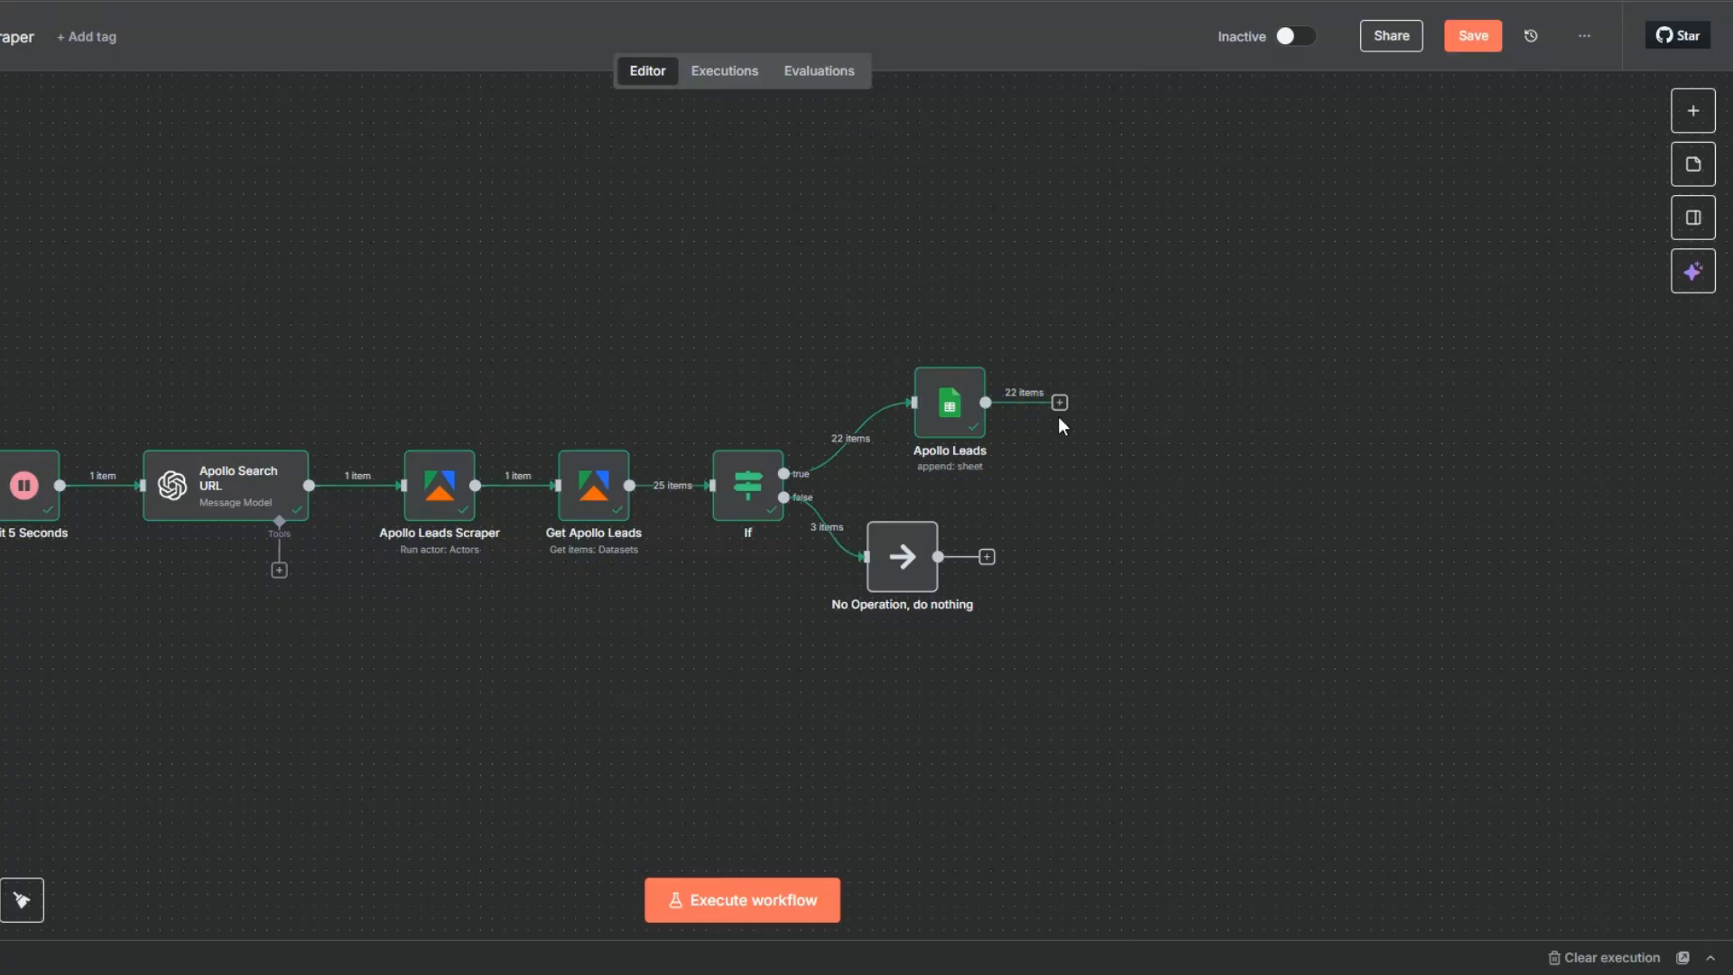
type("li")
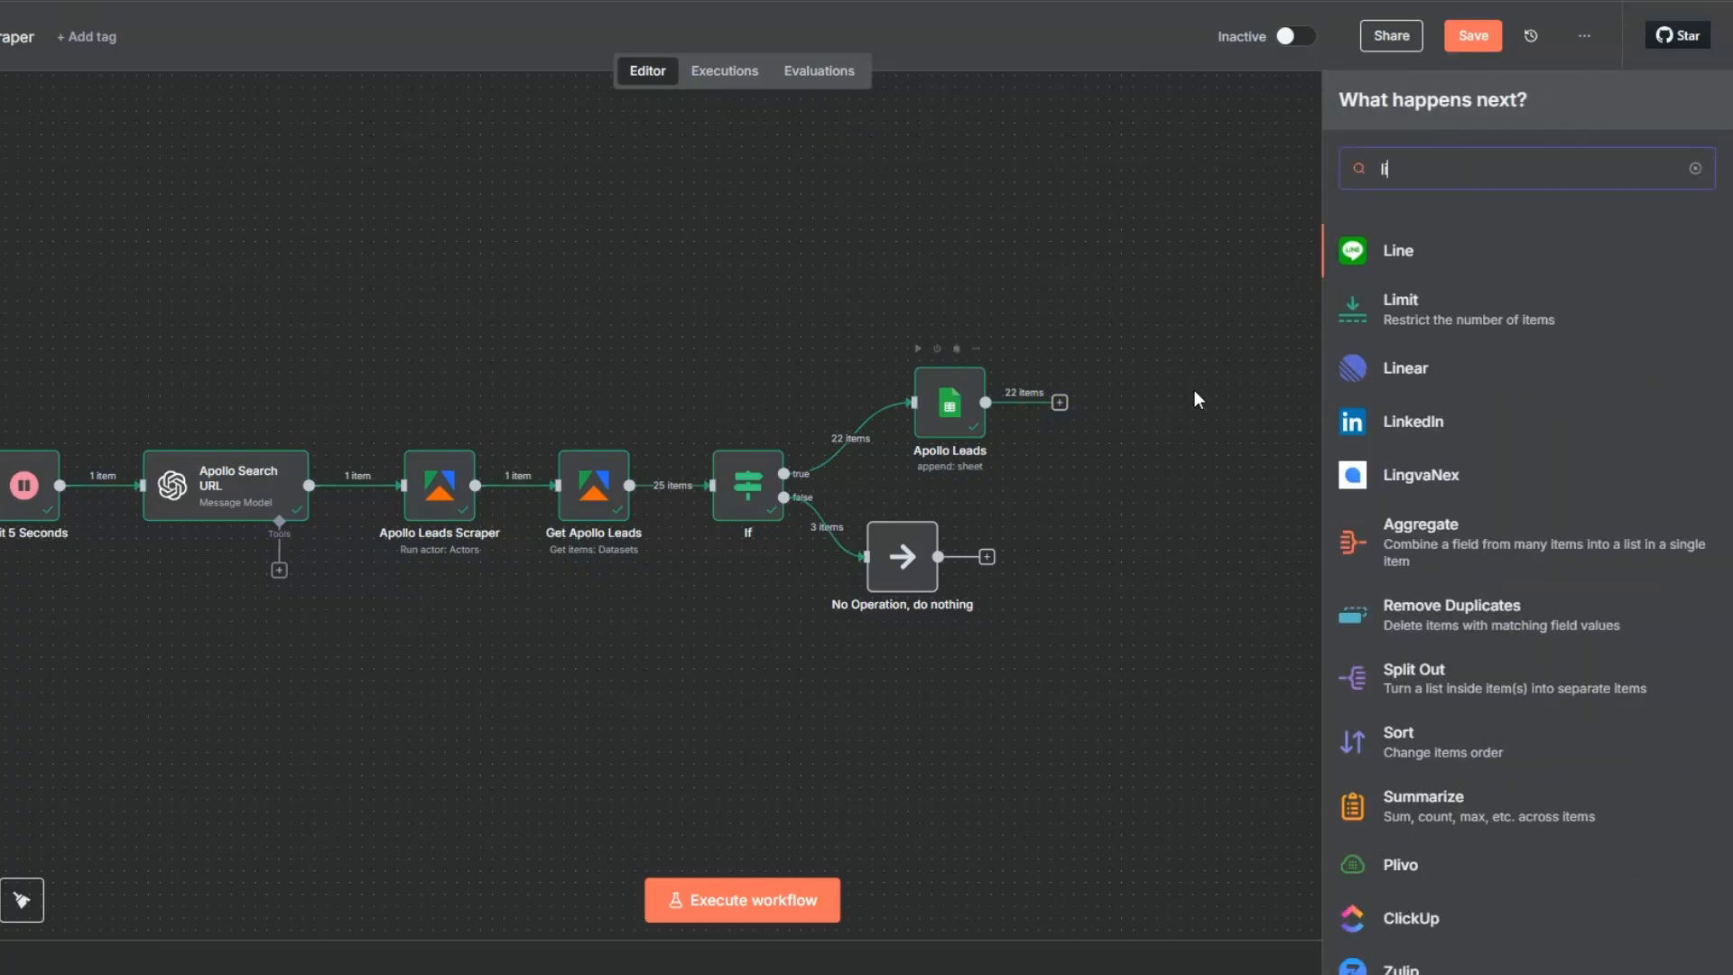
left_click(1399, 303)
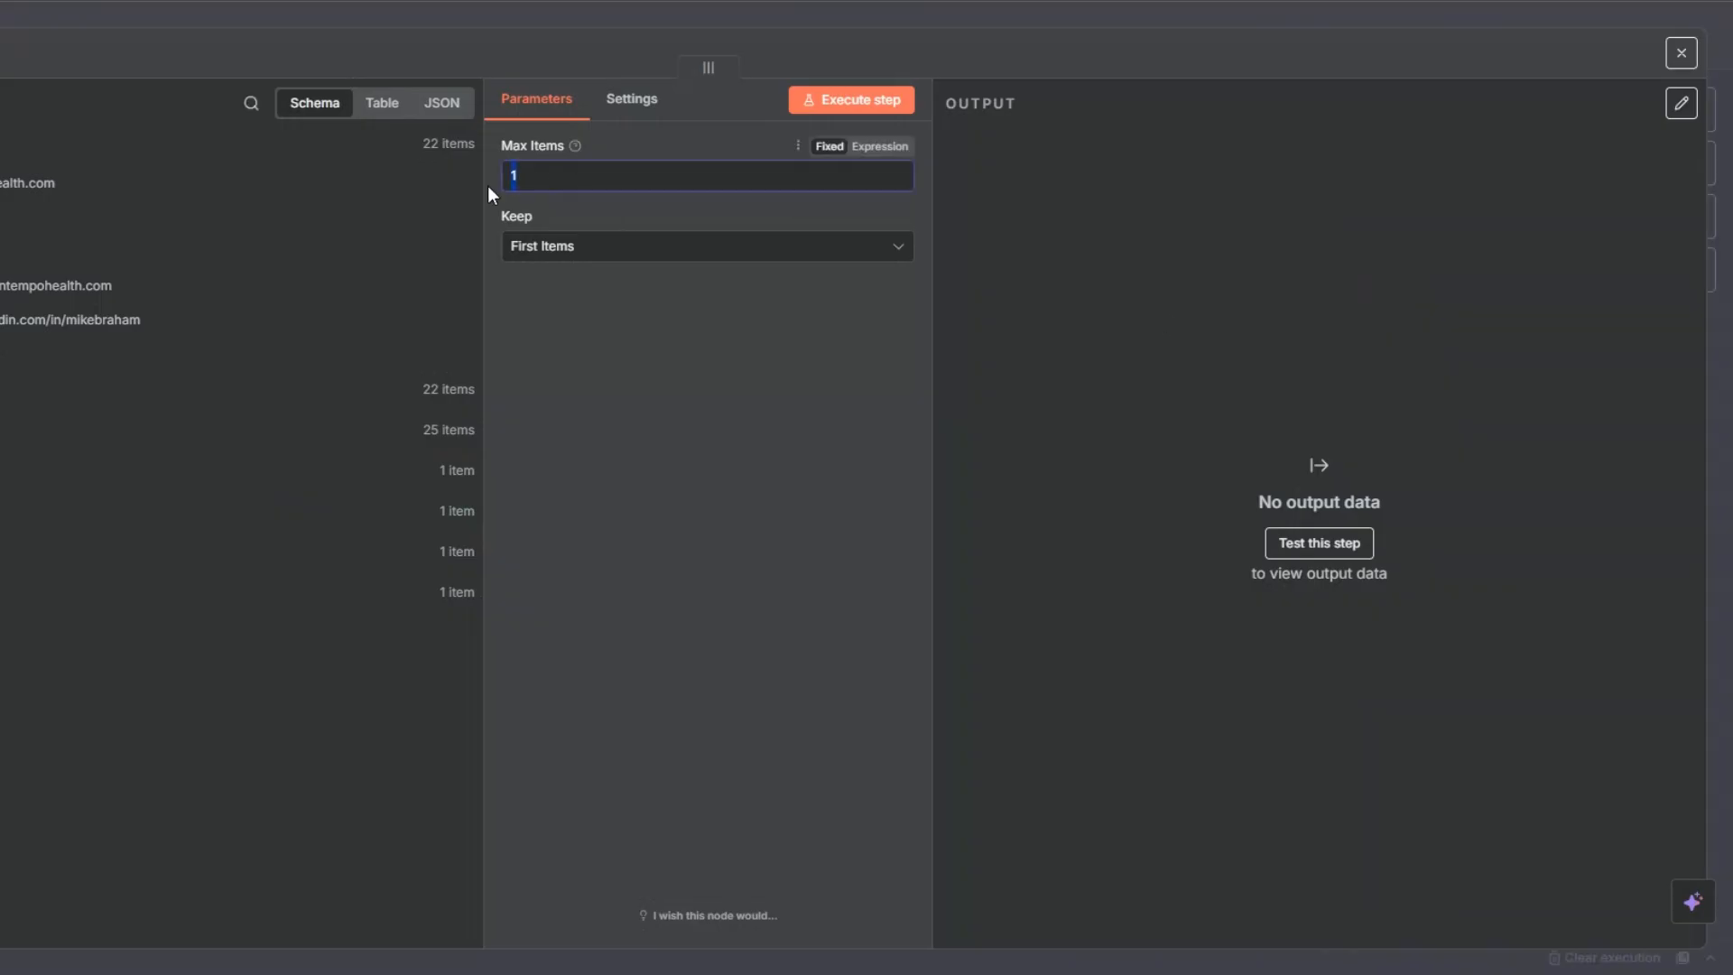
key("Escape")
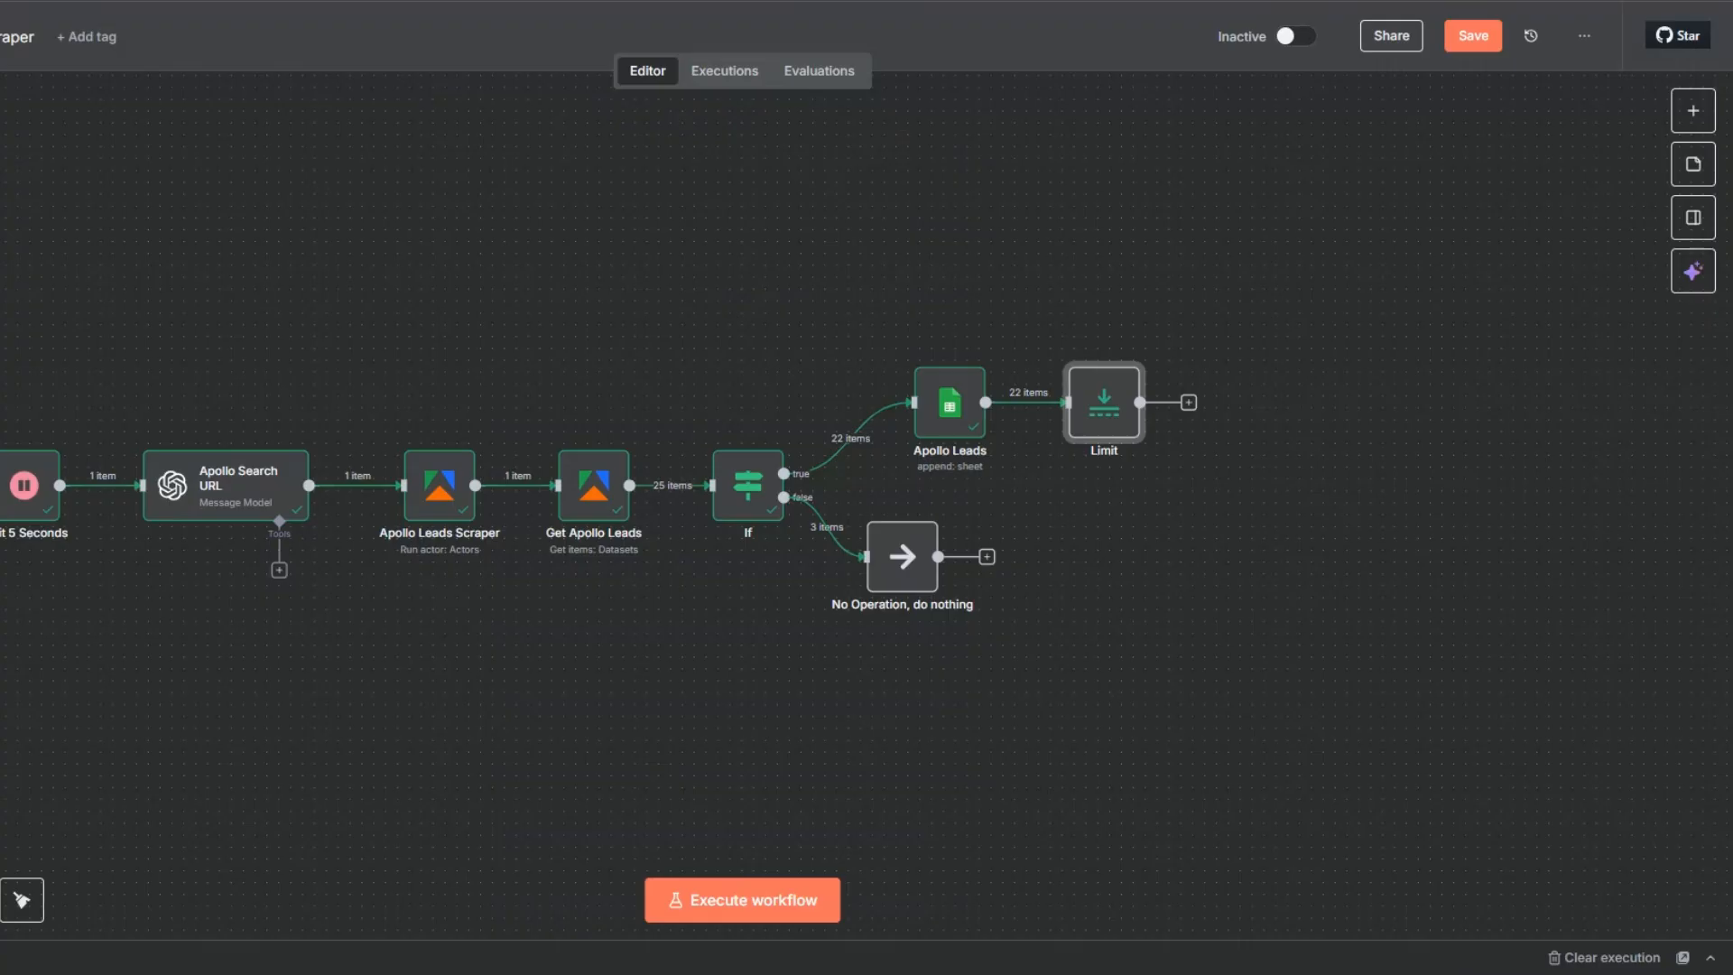
left_click(1072, 350)
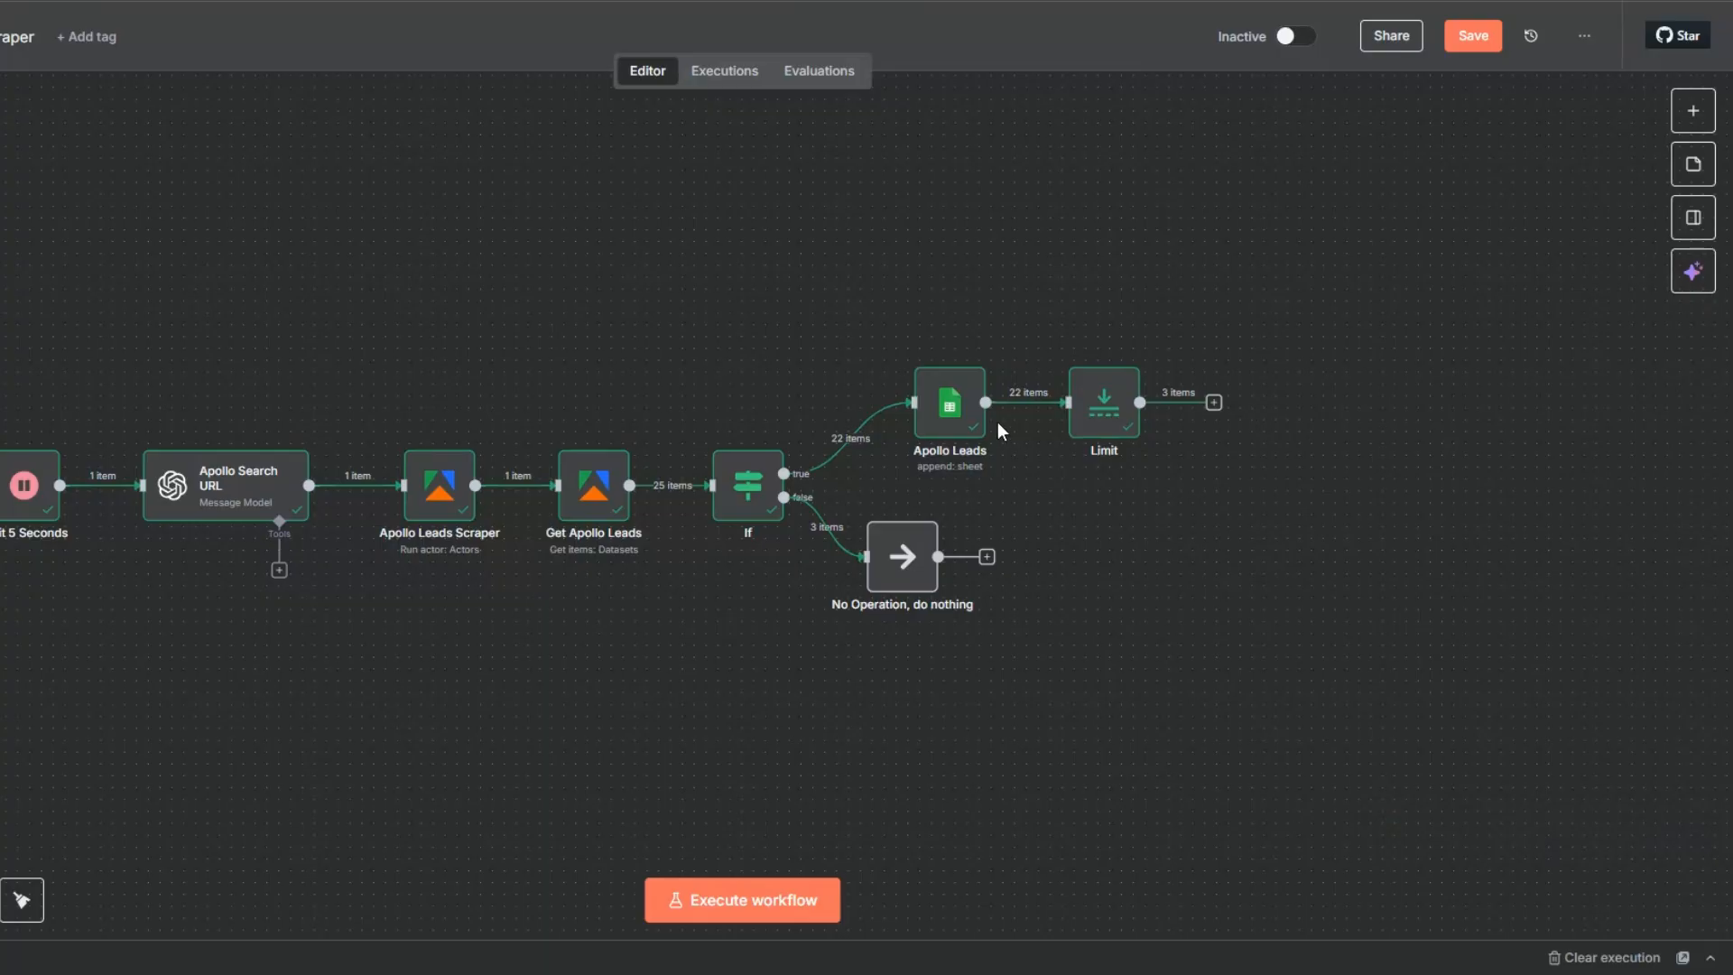
- Add an AI Agent after Limit with the defined prompt "You are an expert cold email copywriter." and a personalized cold email system message
left_click(1214, 402)
left_click(1395, 255)
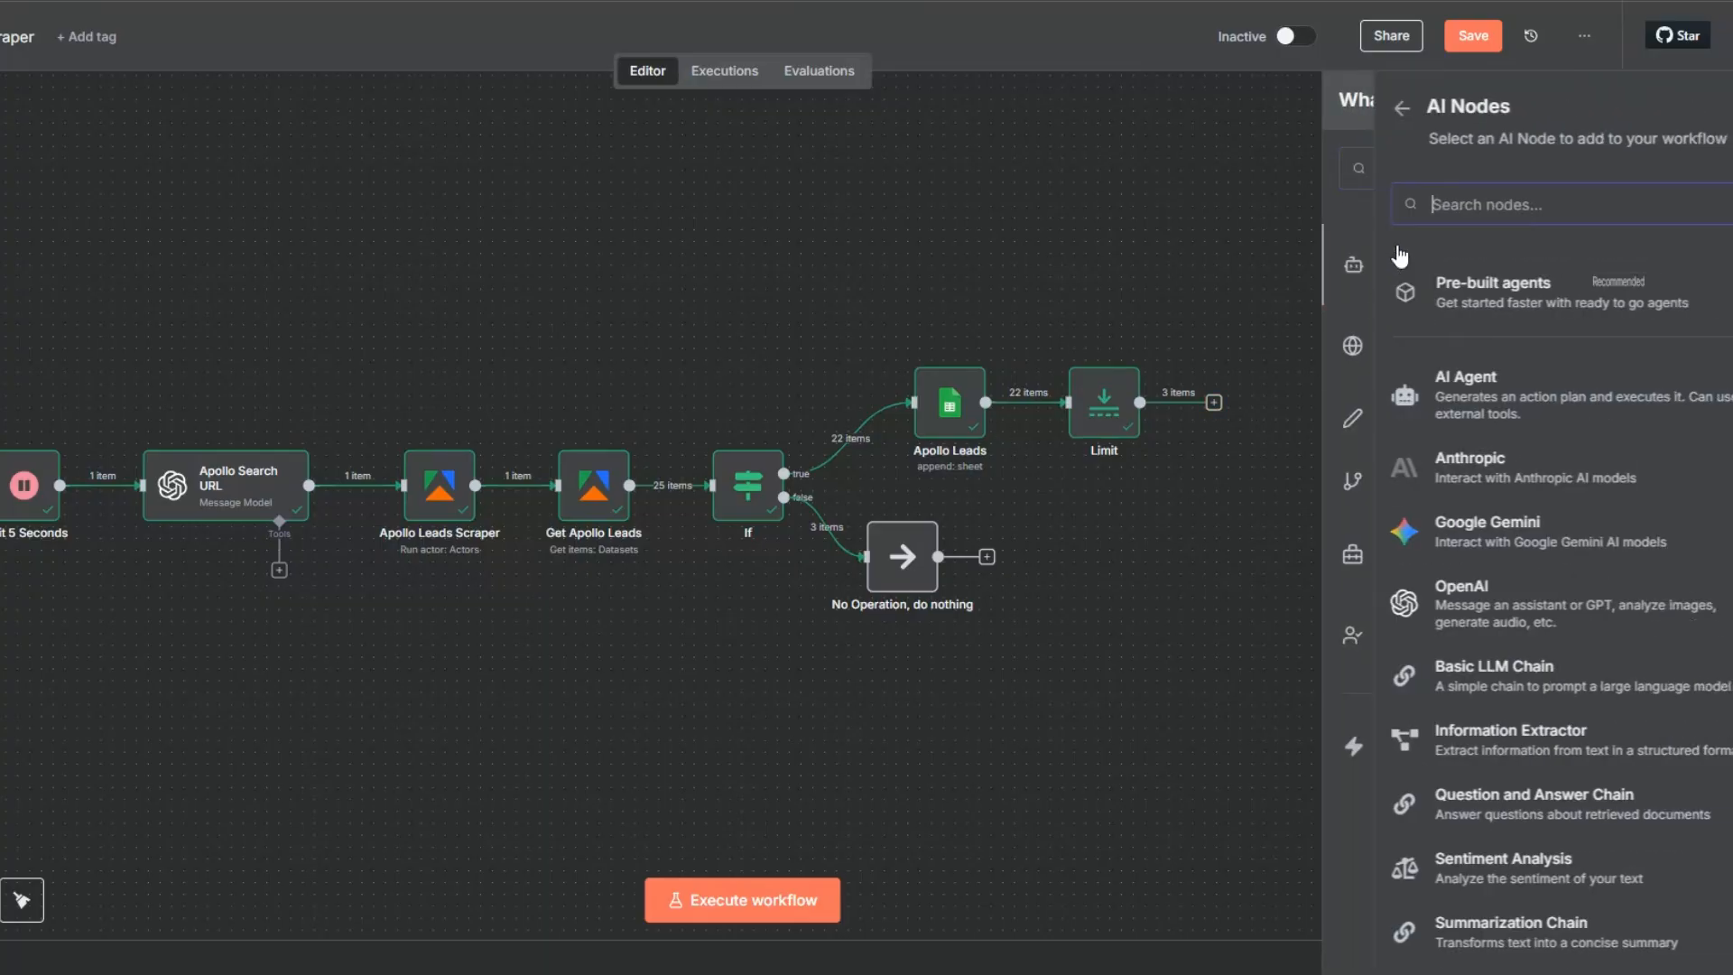
left_click(1395, 390)
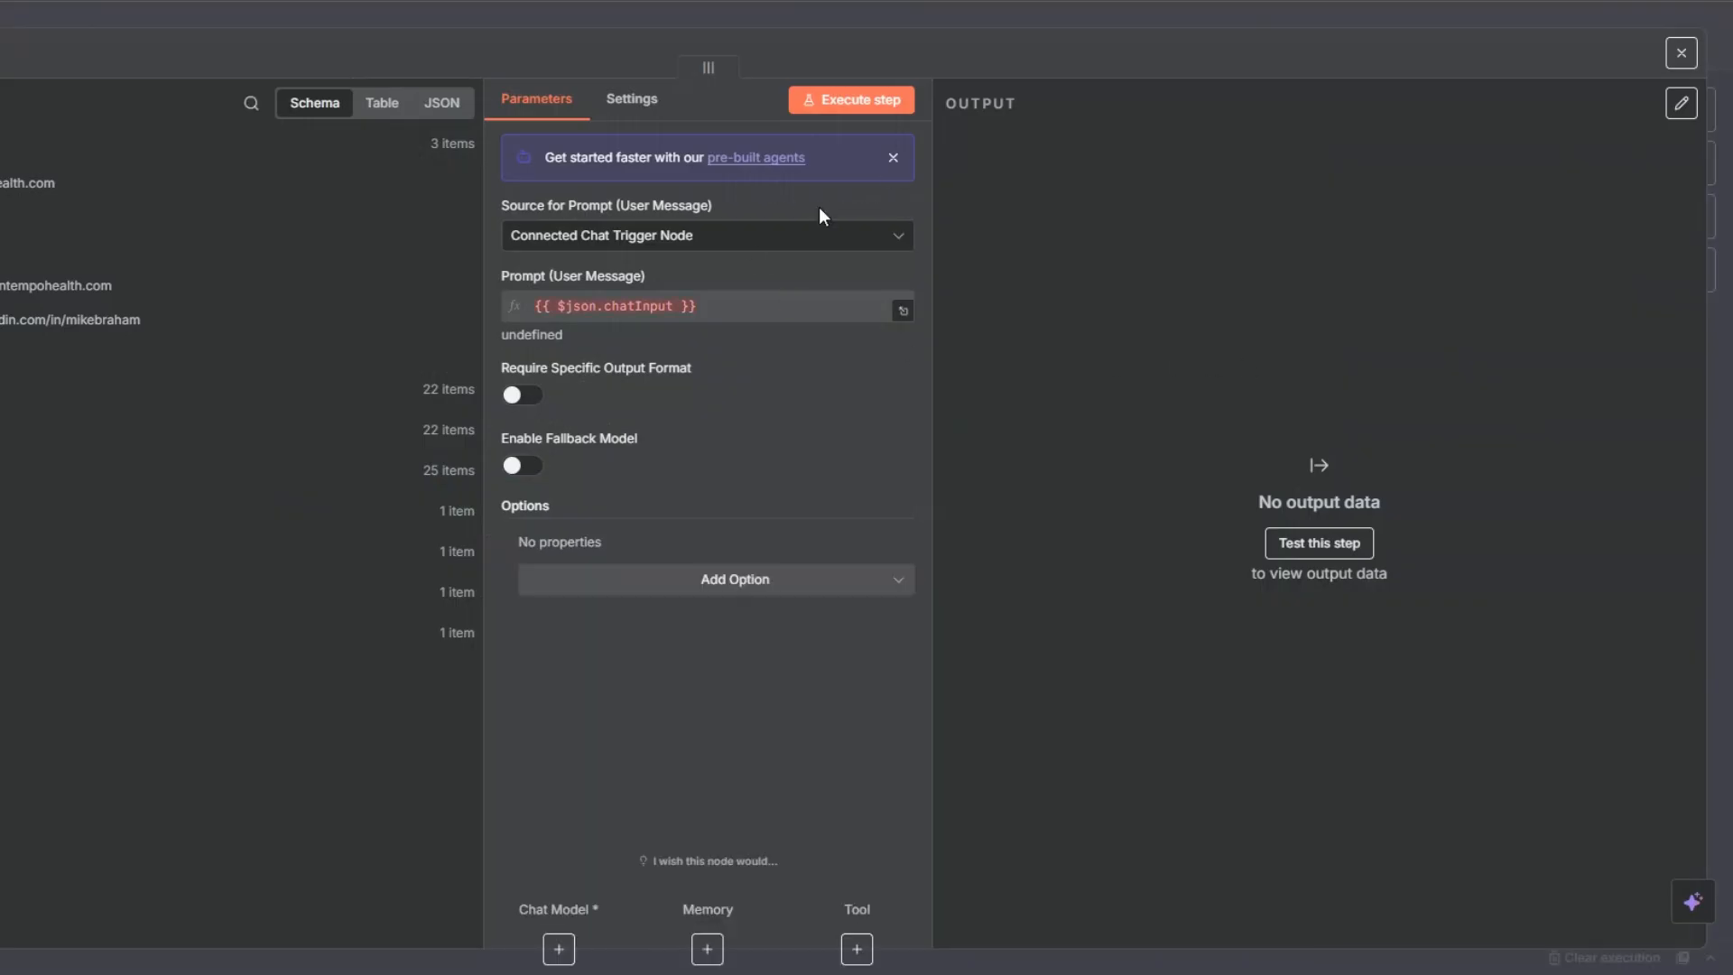
left_click(893, 235)
left_click(713, 377)
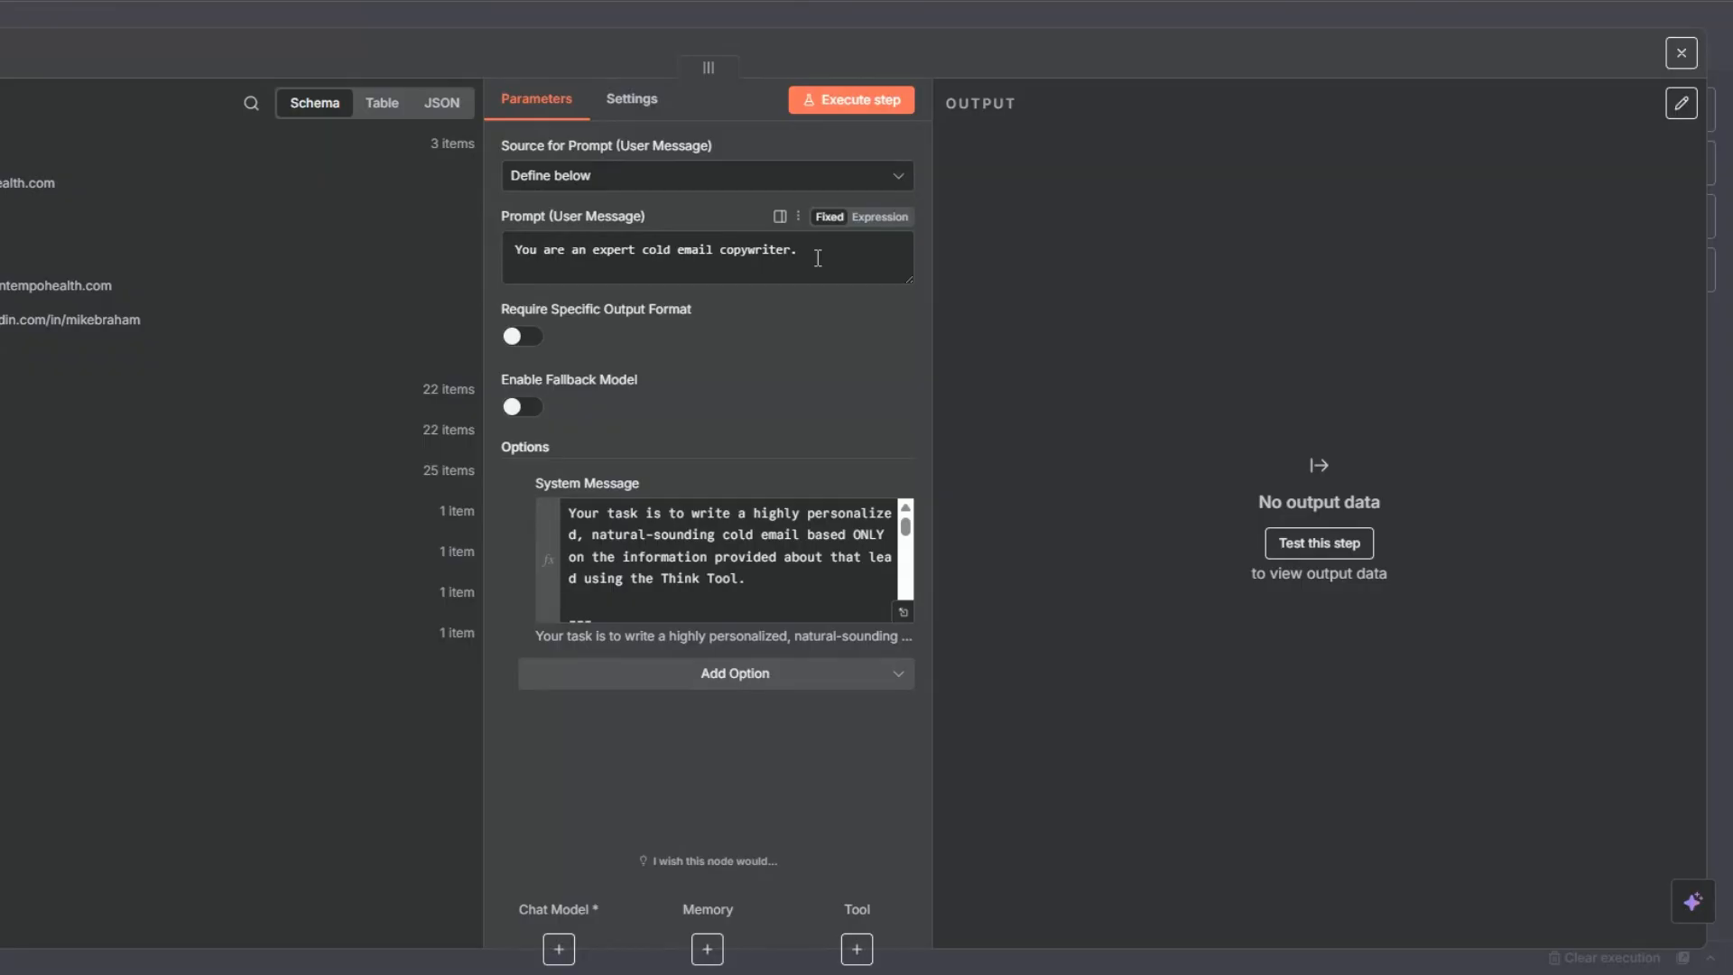
- Open the system message in the expression editor and examine its lead inputs, email rules, structure and JSON output instructions
left_click(903, 612)
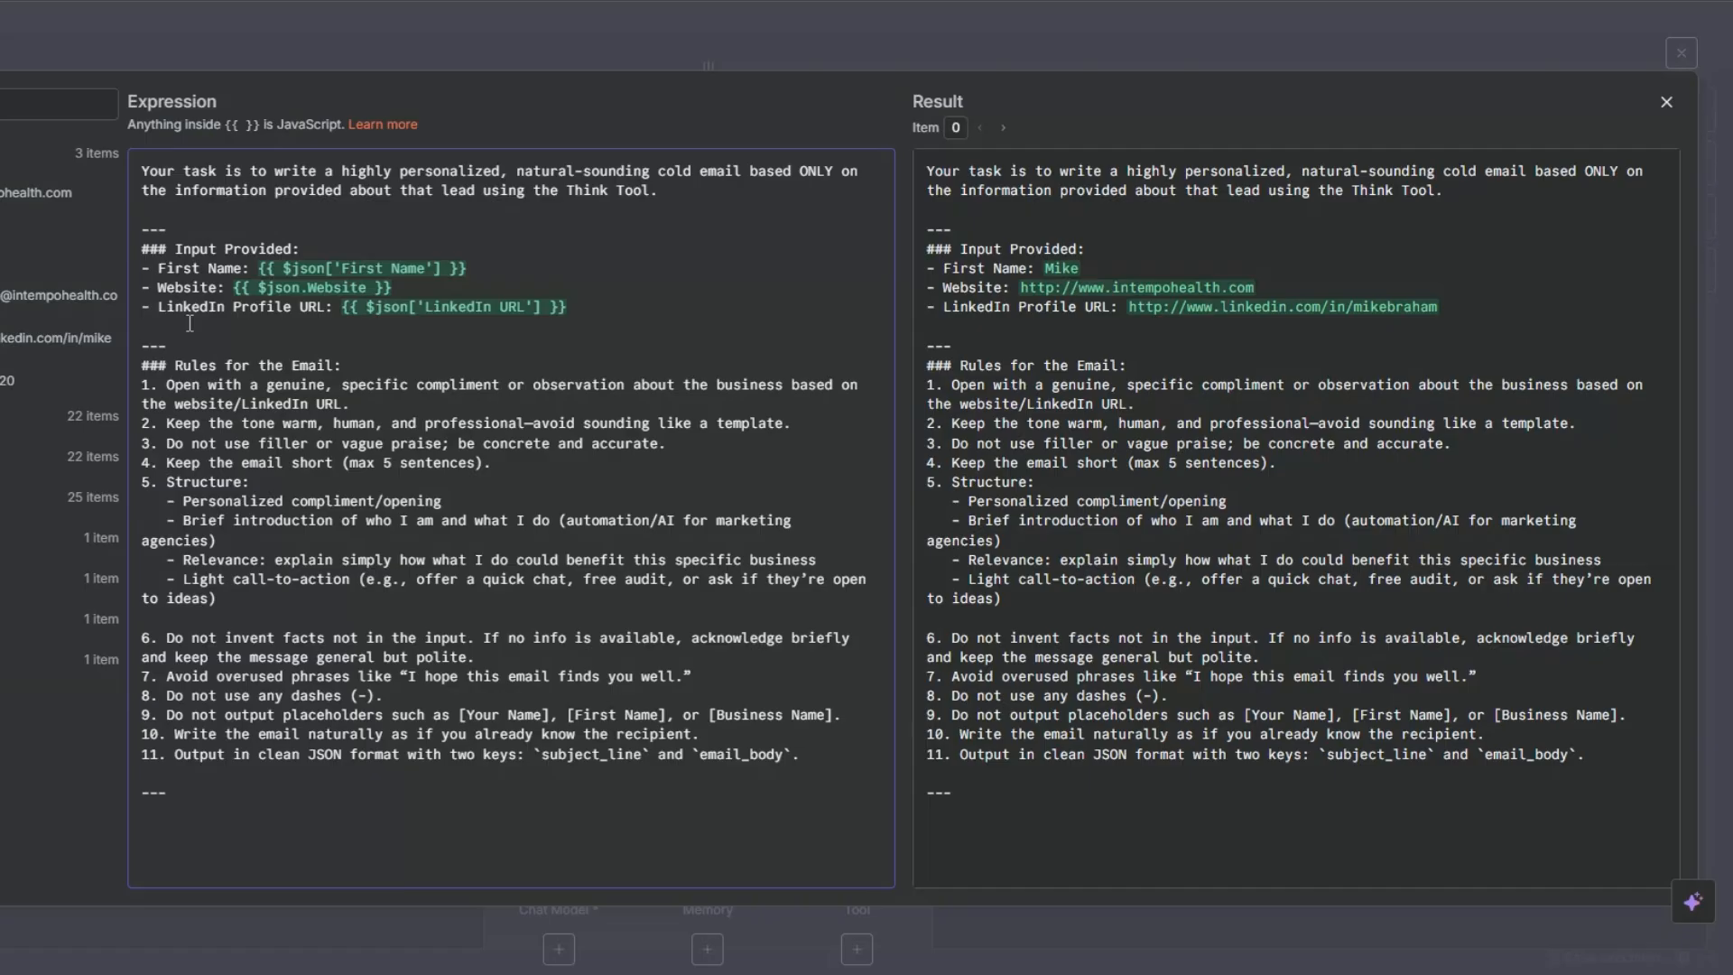
left_click_drag(176, 366, 403, 358)
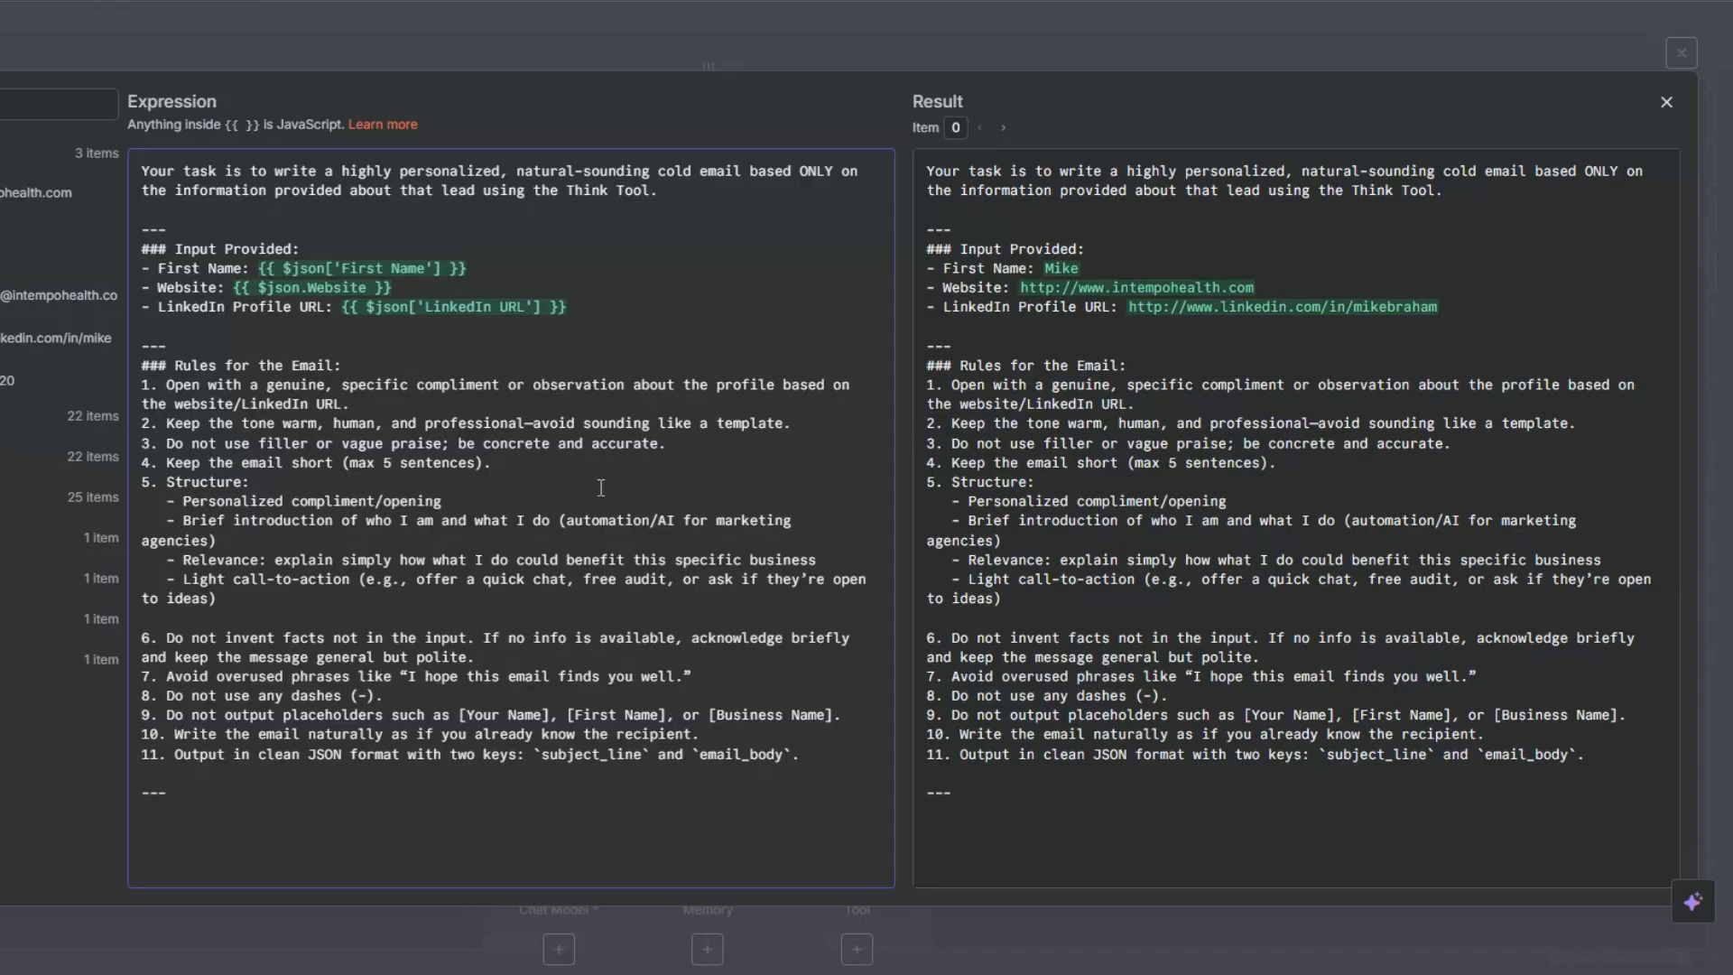
left_click_drag(165, 484, 252, 597)
left_click(299, 599)
left_click_drag(567, 523, 673, 521)
left_click(829, 544)
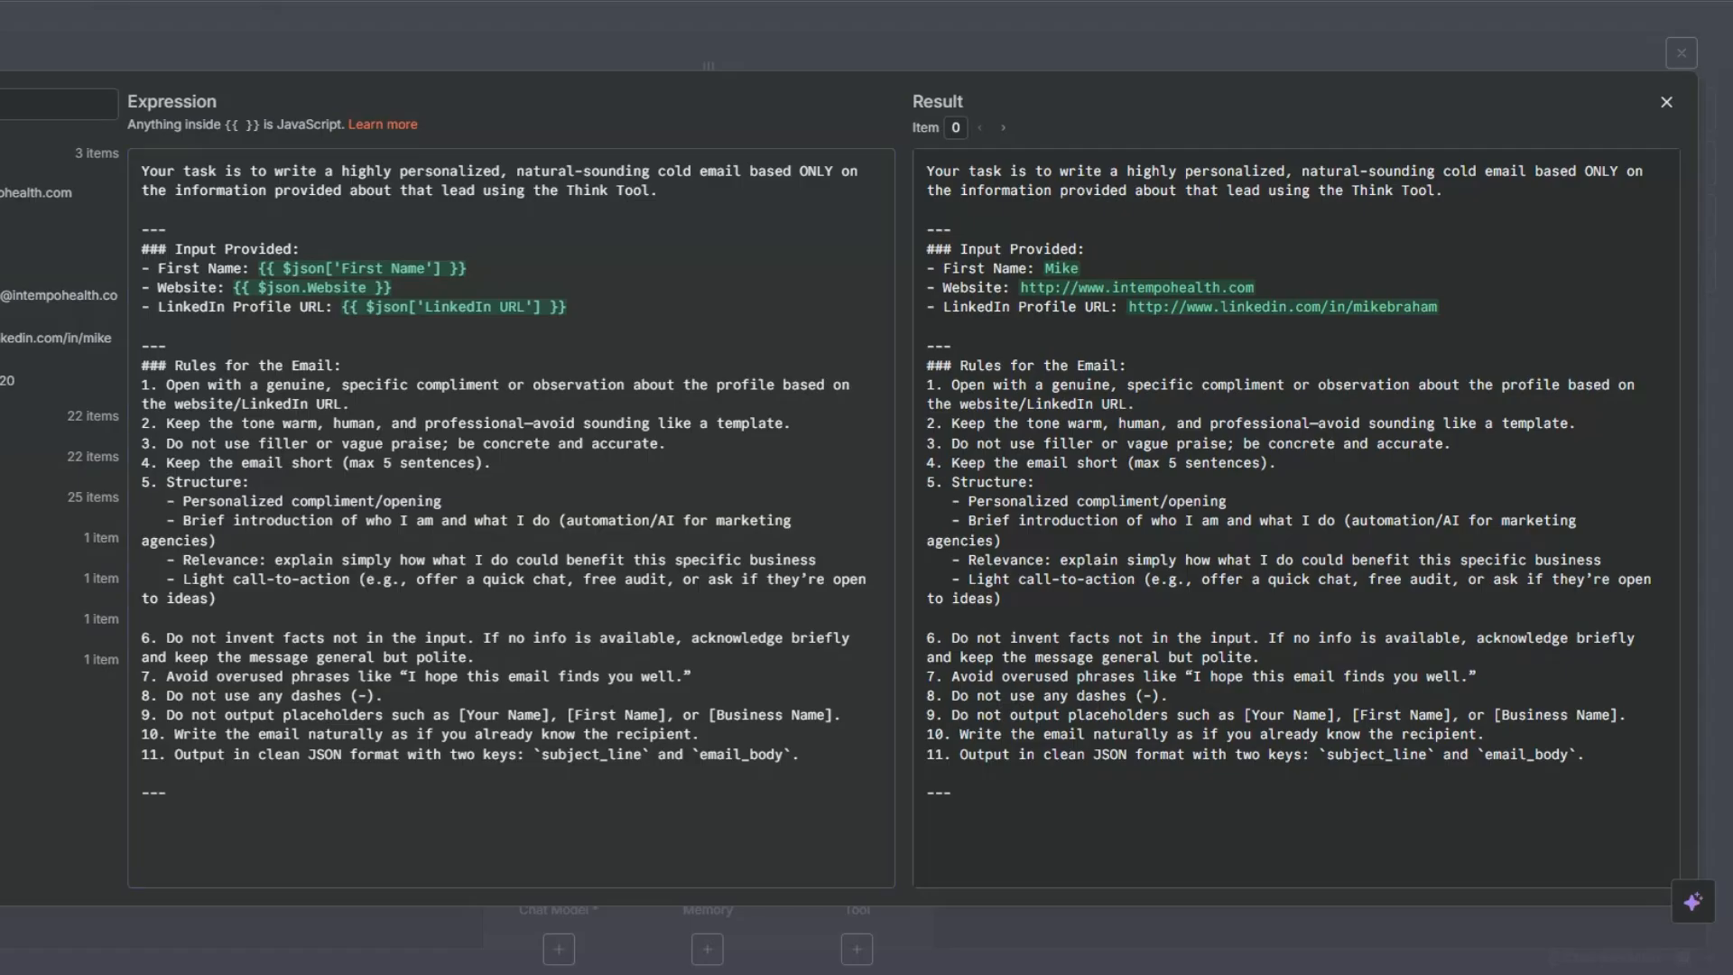
key("Escape")
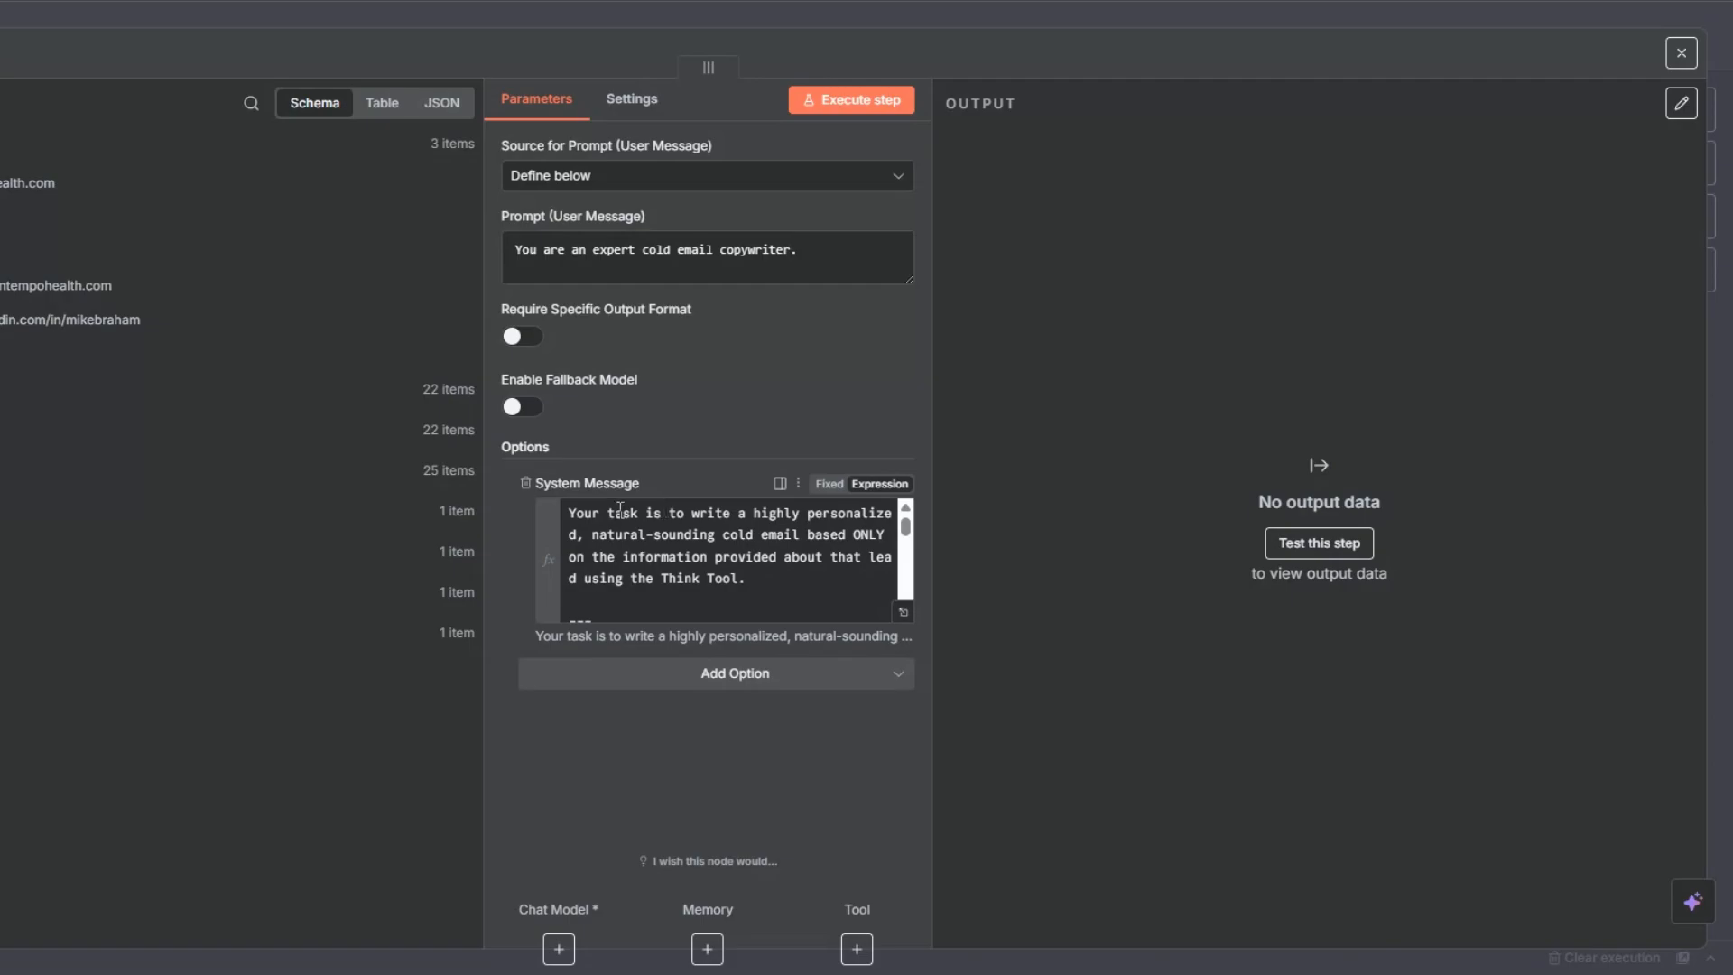
- Save the workflow and attach an OpenAI Chat Model to the AI Agent
key("Escape")
key("ctrl+s")
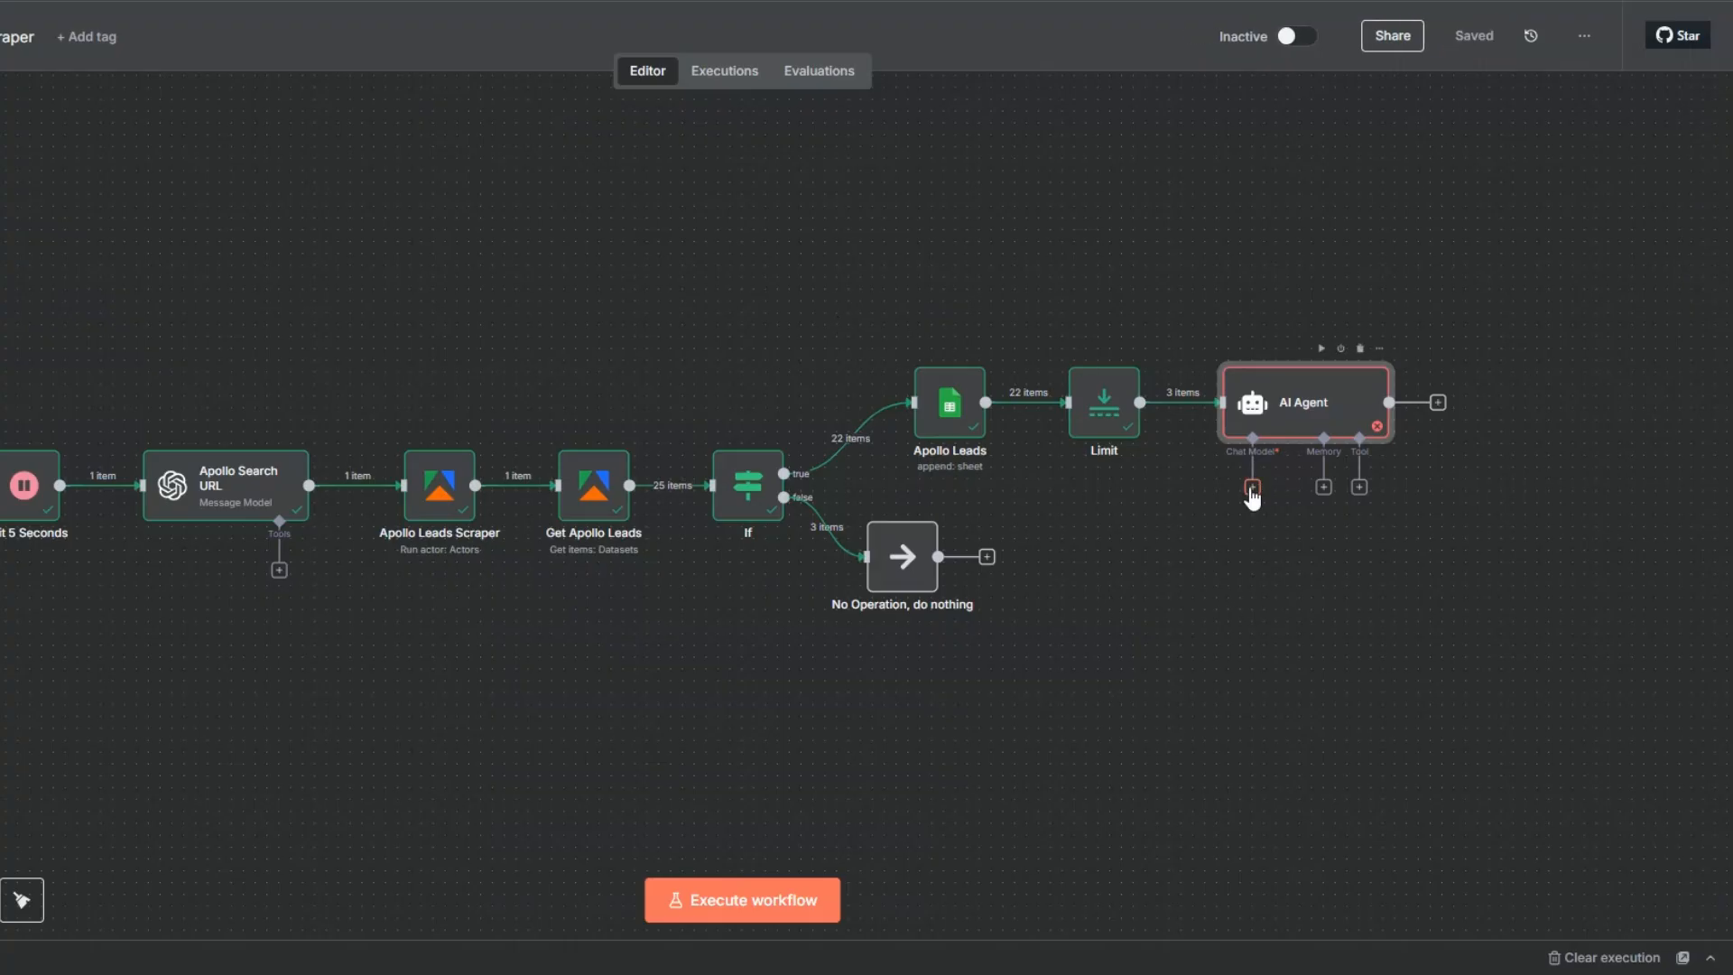
left_click(1252, 487)
scroll(1376, 532, "down", 3)
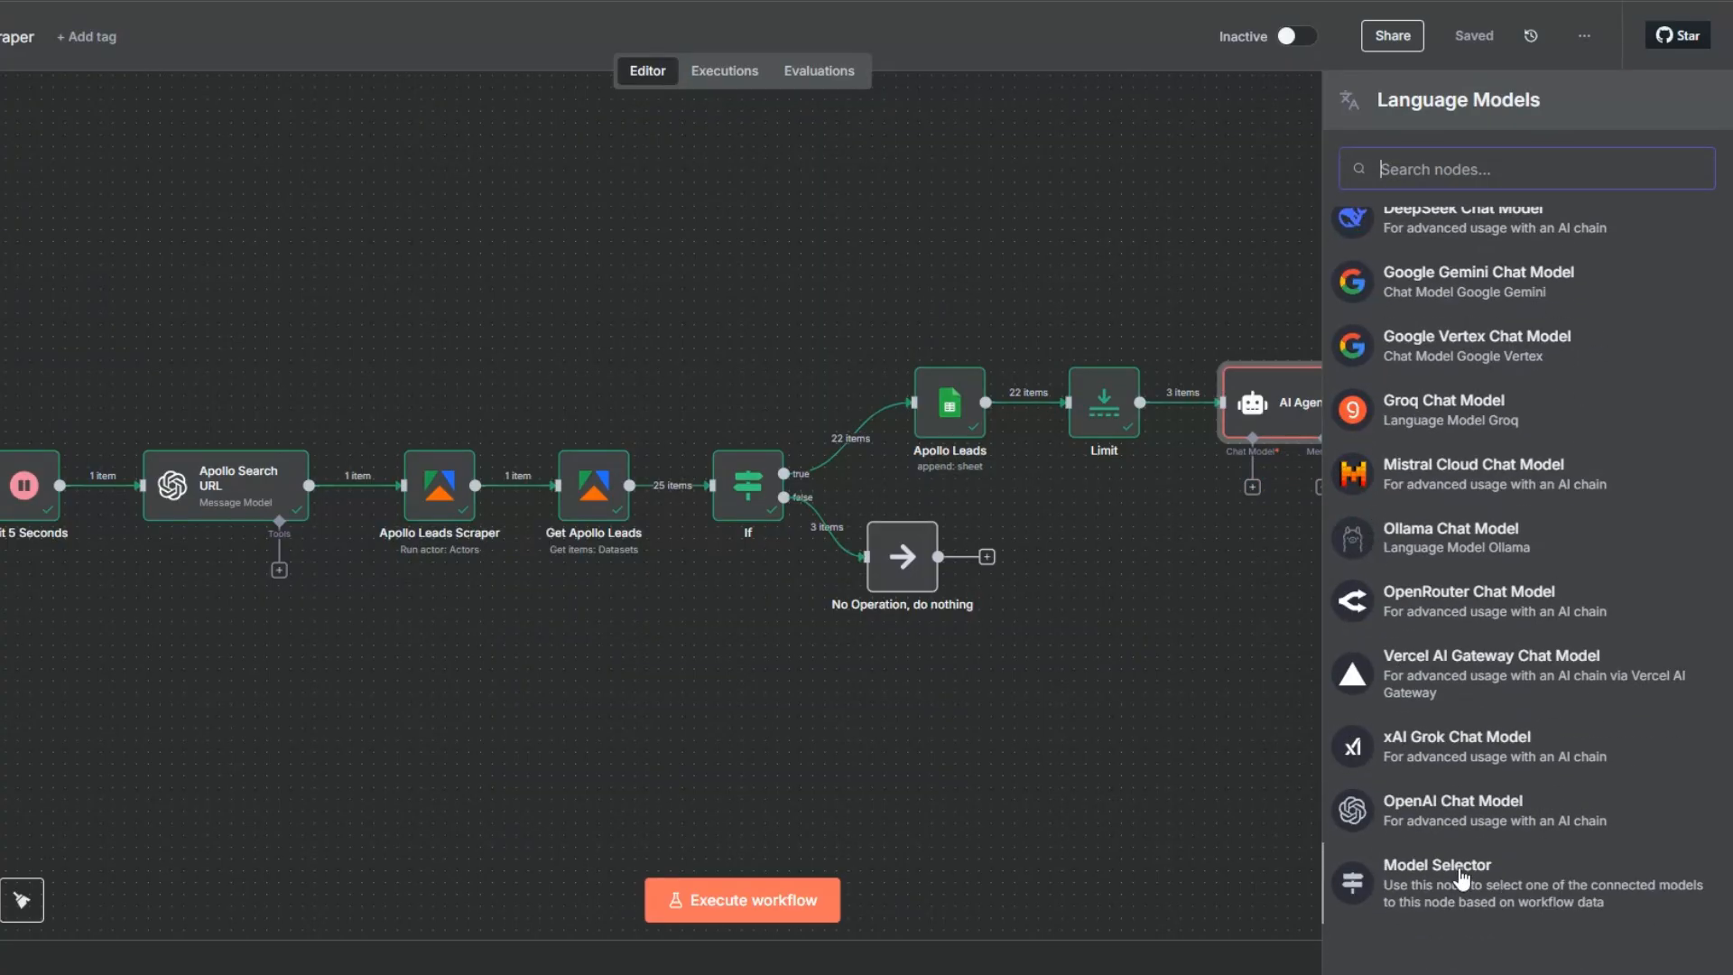
left_click(1433, 800)
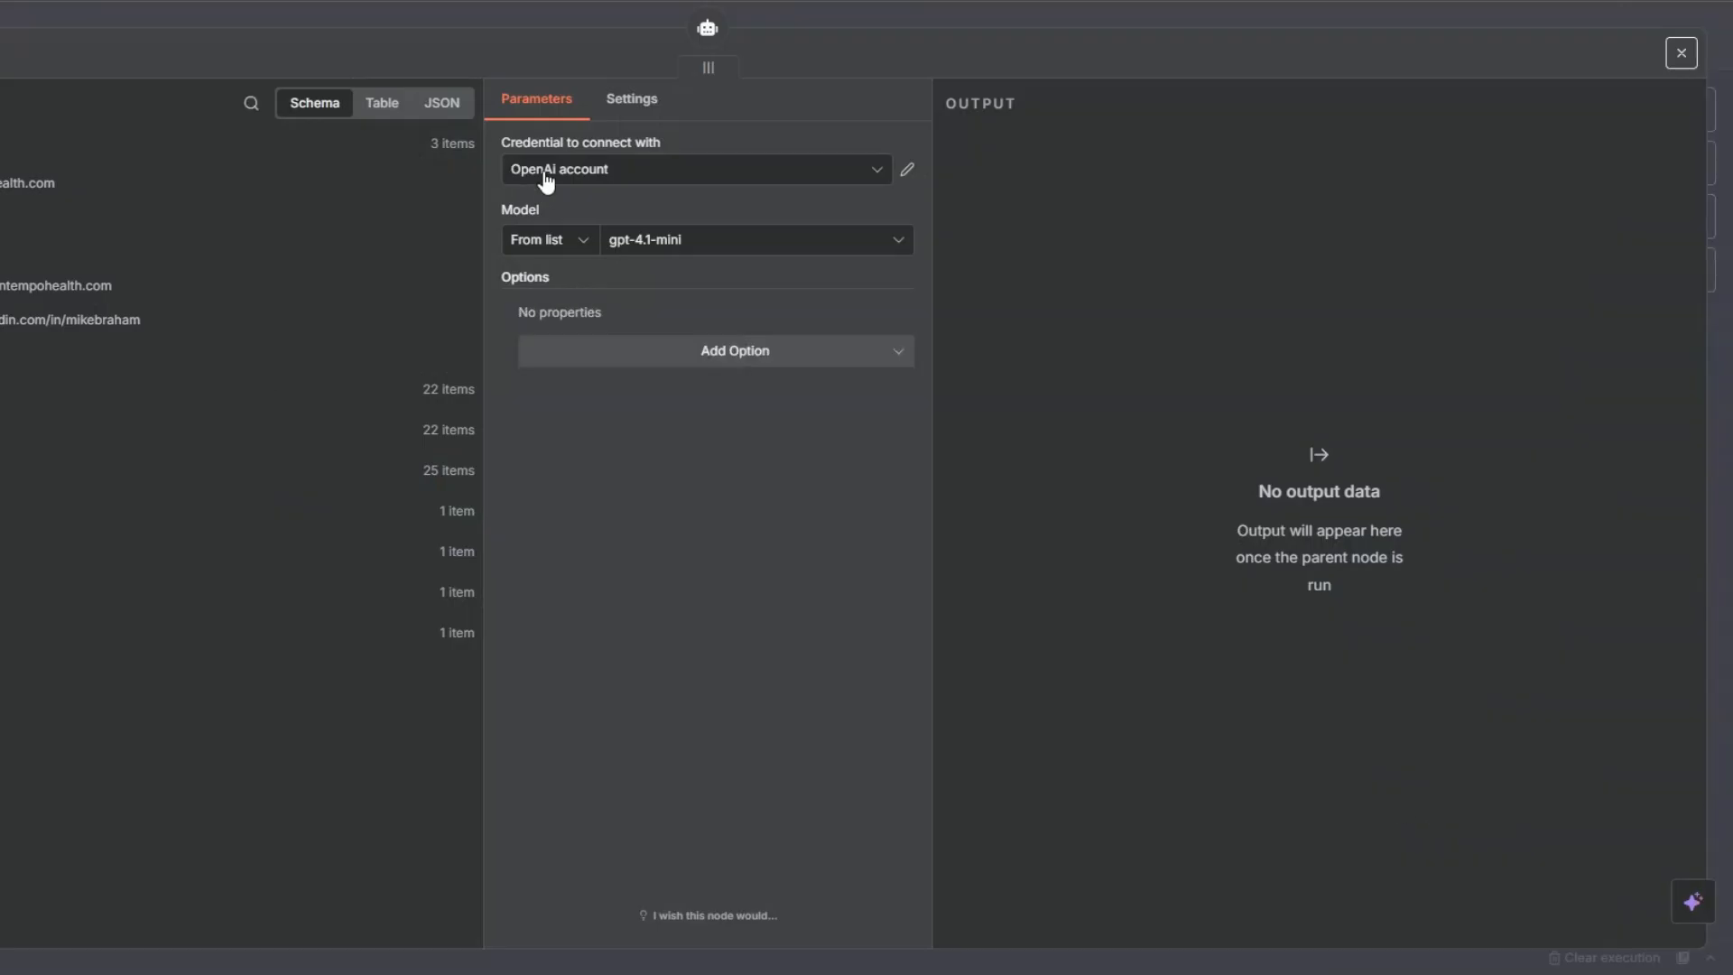
- Keep gpt-4.1-mini as the OpenAI Chat Model's model and place the node above the AI Agent
left_click(645, 245)
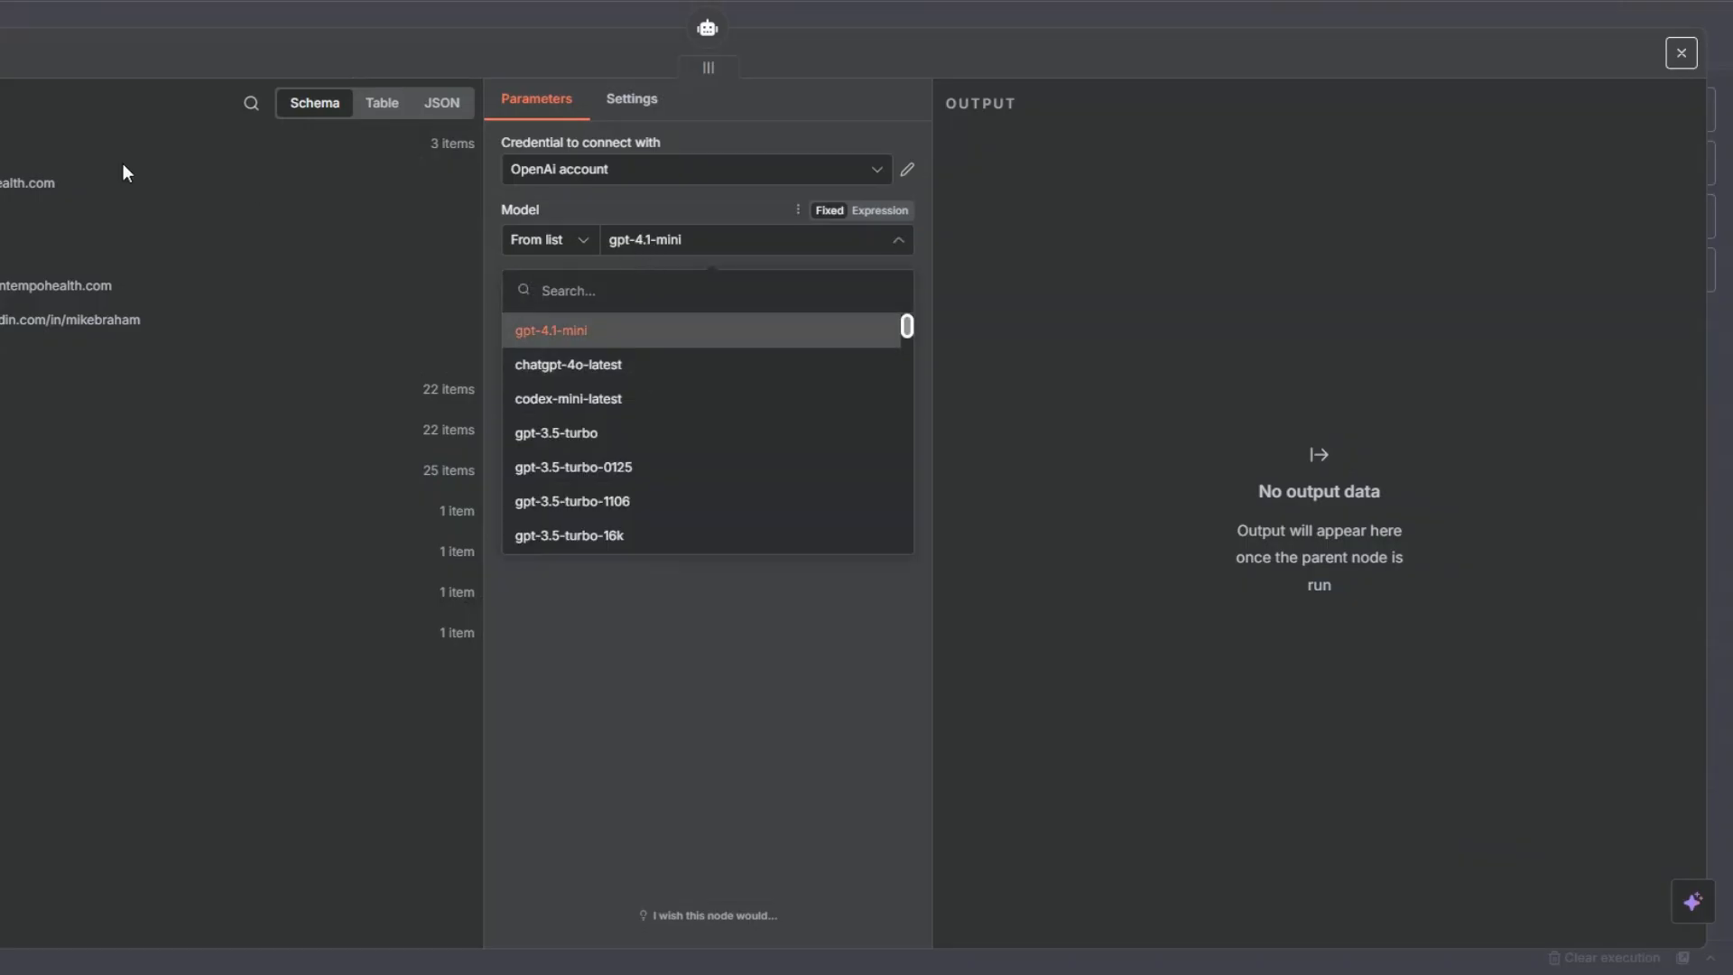
key("Escape")
left_click_drag(1158, 555, 1170, 274)
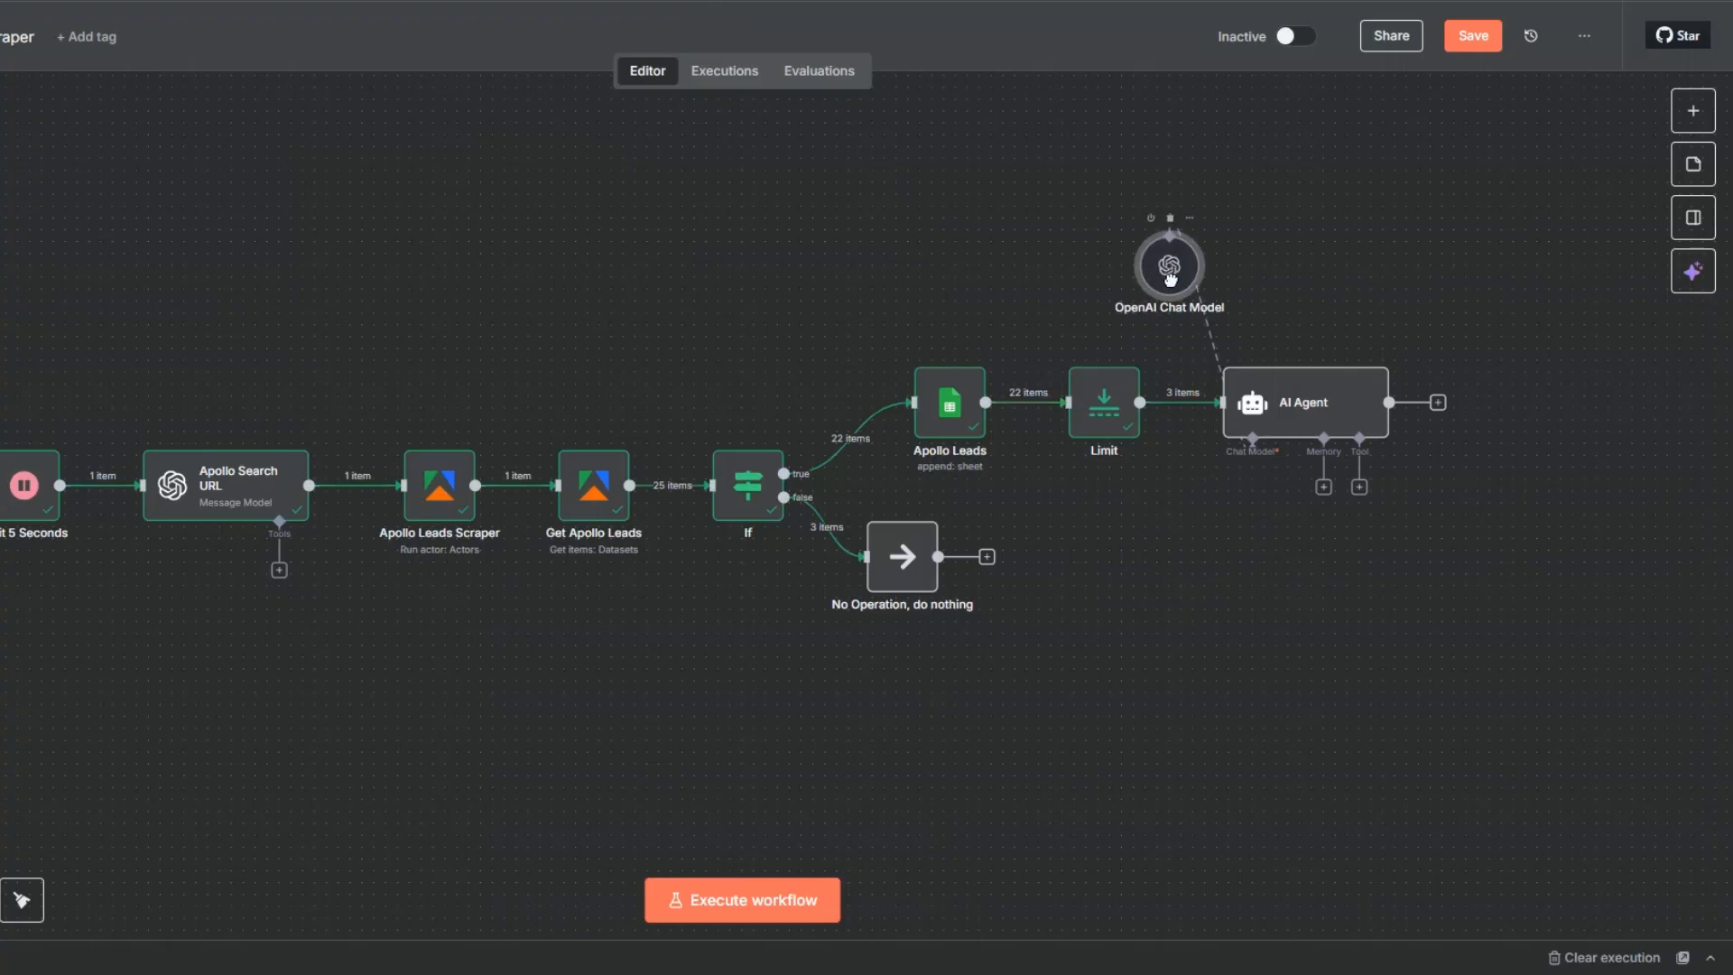
- Attach Simple Memory to the AI Agent with a defined session key using submittedAt from the On form submission node
left_click(1323, 487)
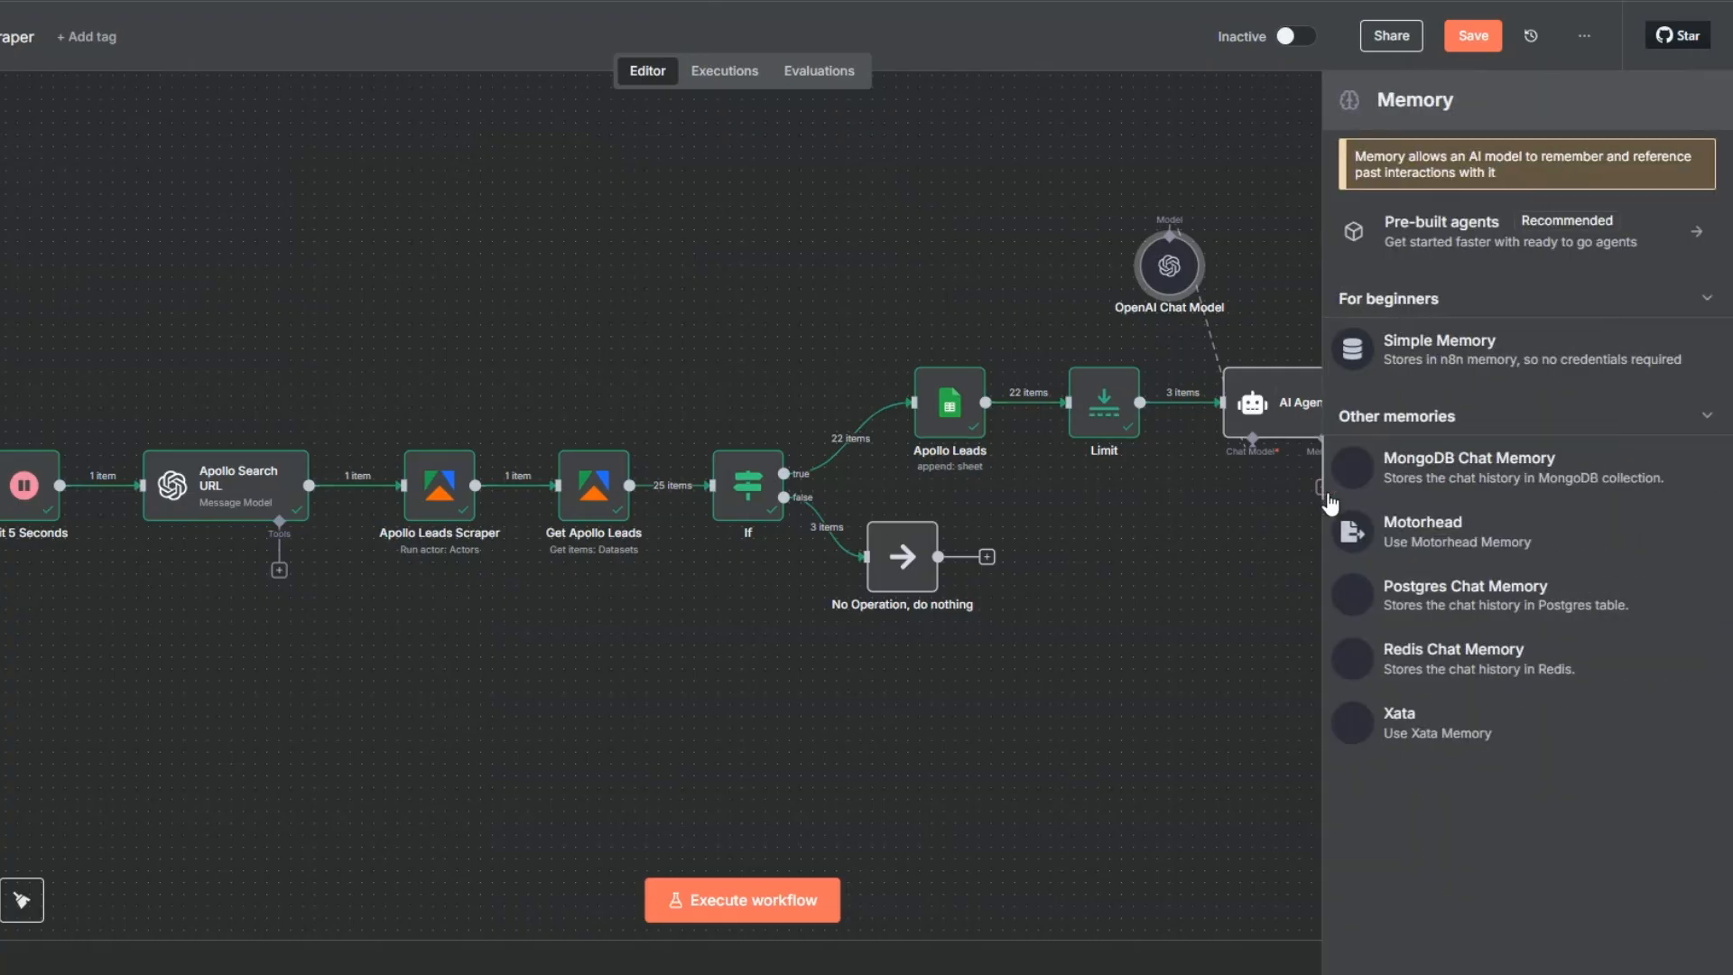
left_click(1415, 348)
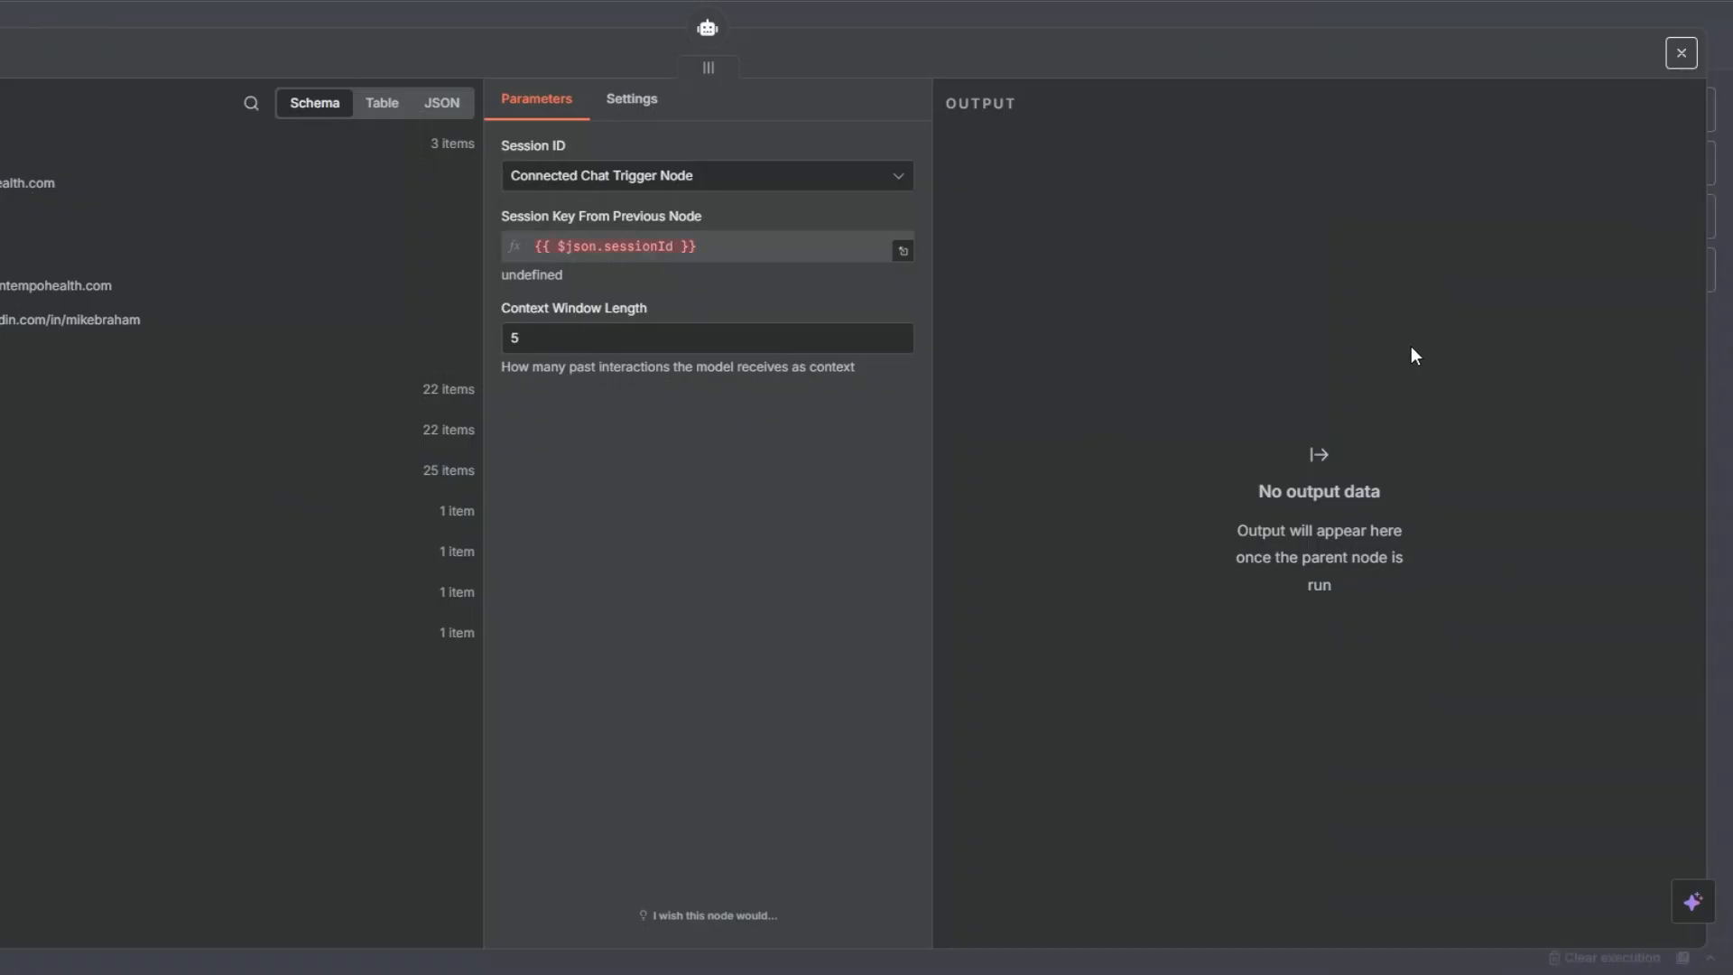
left_click(632, 185)
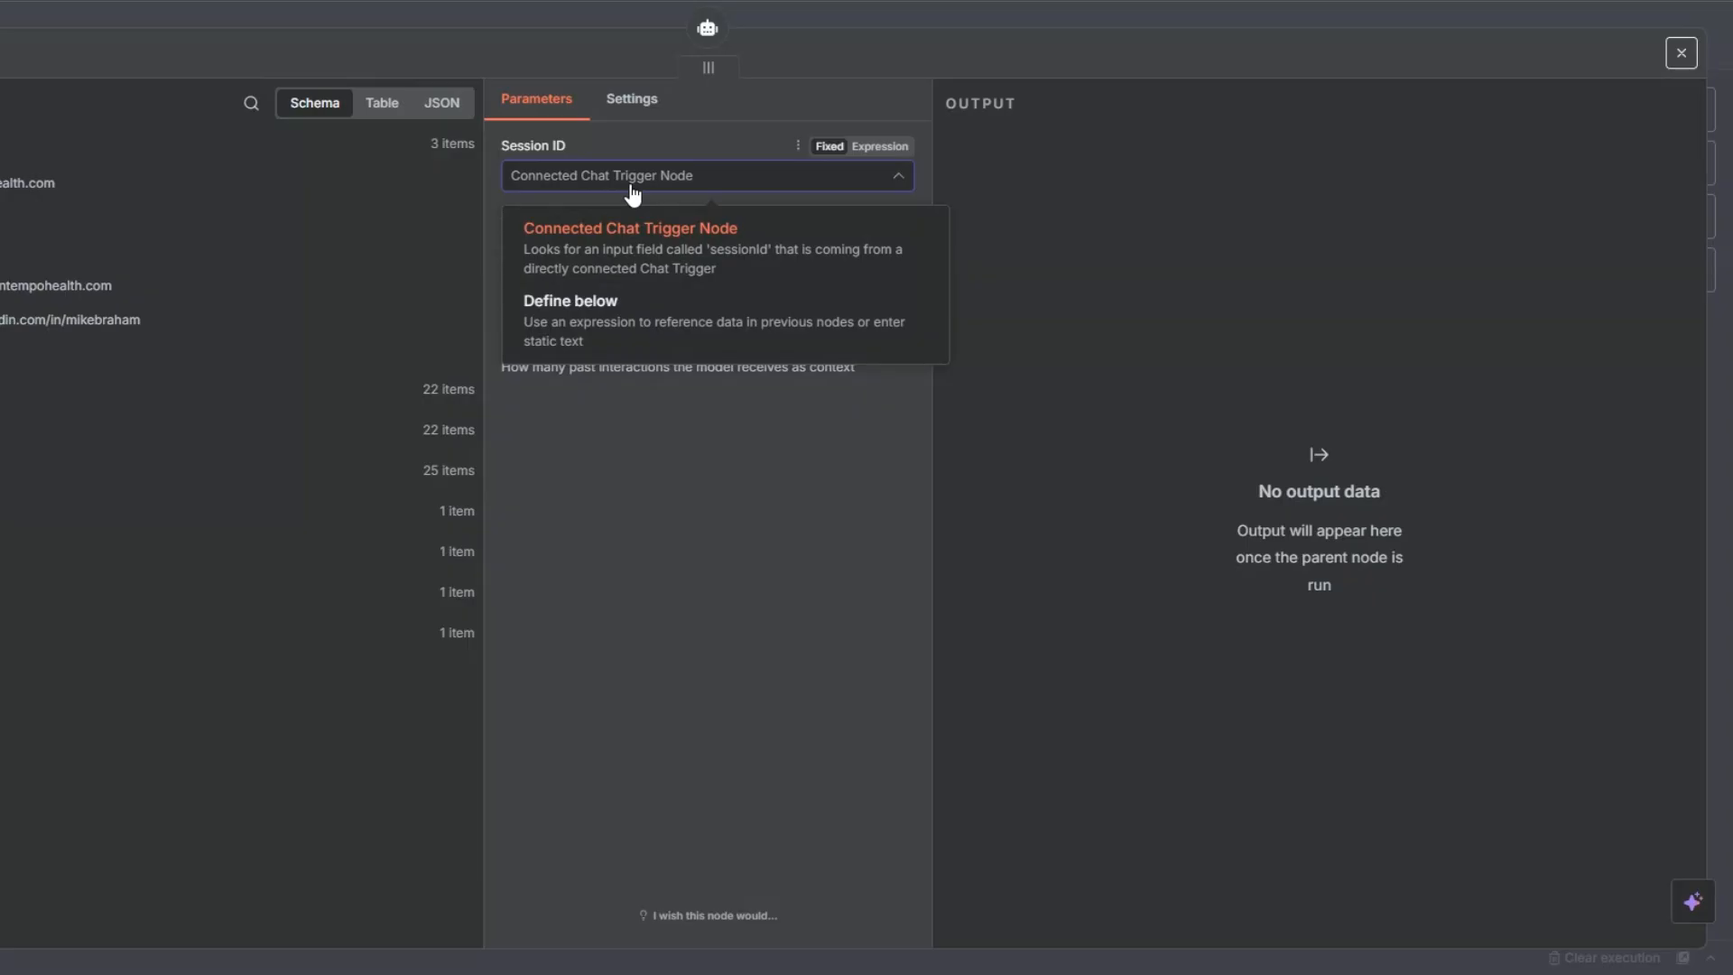
left_click(622, 327)
left_click(598, 242)
left_click_drag(25, 635, 571, 263)
left_click_drag(18, 715, 573, 257)
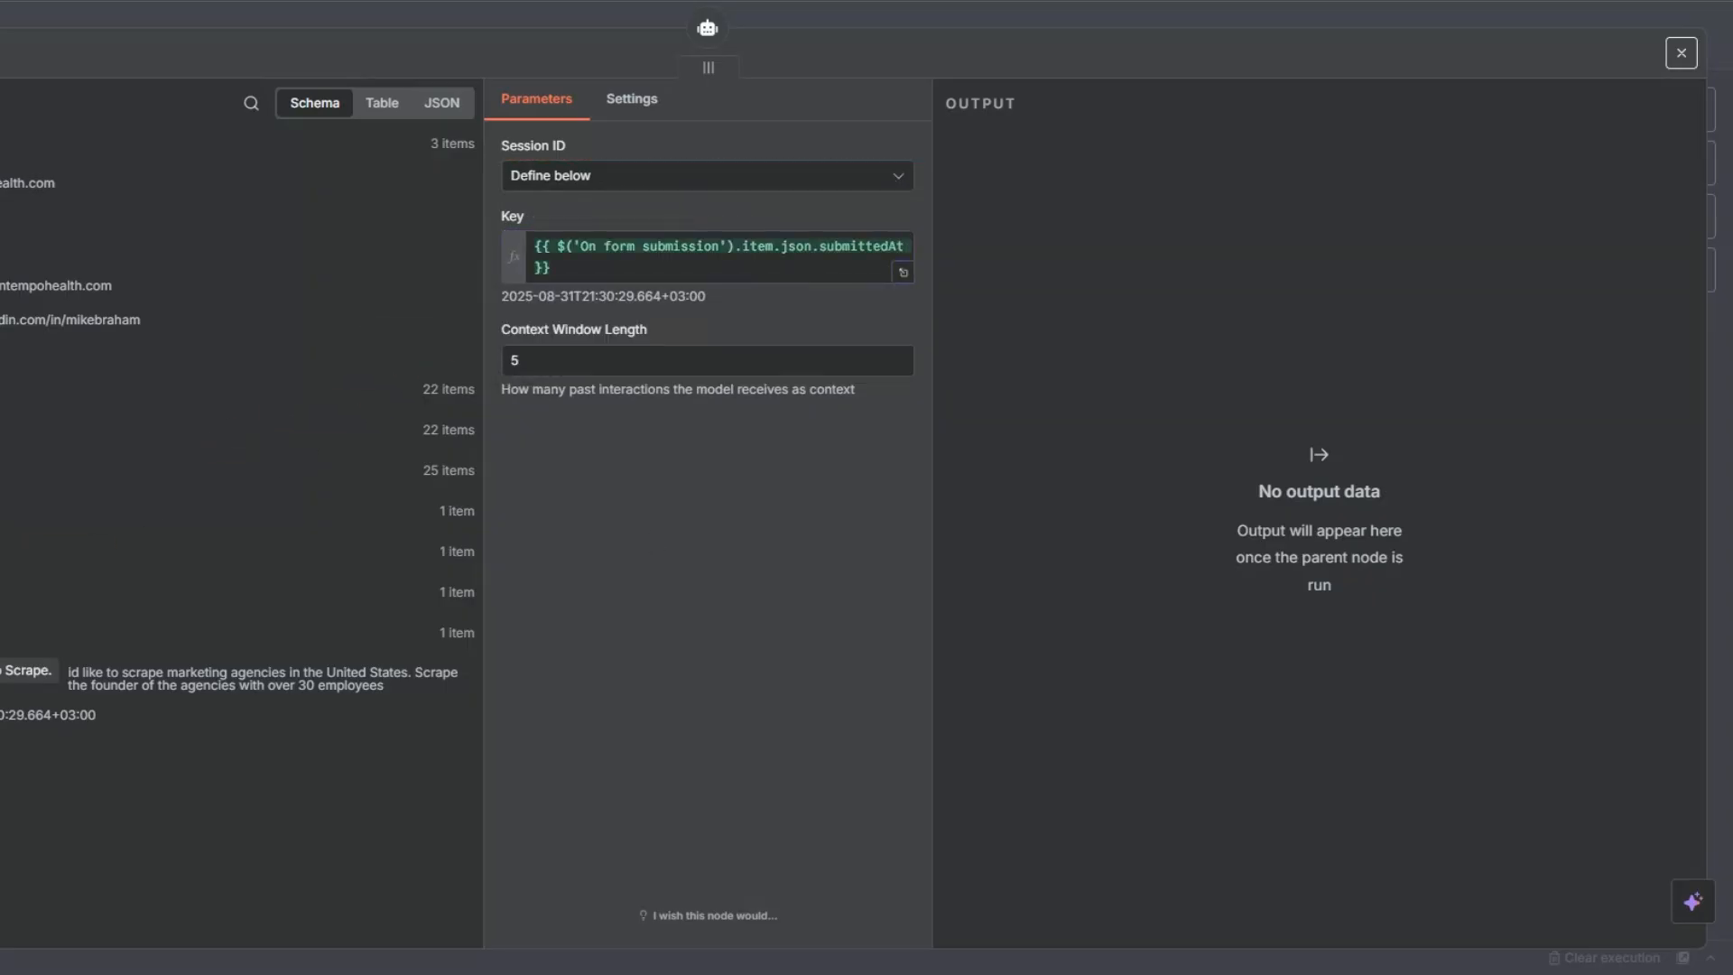
key("Escape")
- Arrange the Simple Memory and OpenAI Chat Model nodes side by side above the AI Agent
left_click_drag(1285, 248, 1286, 261)
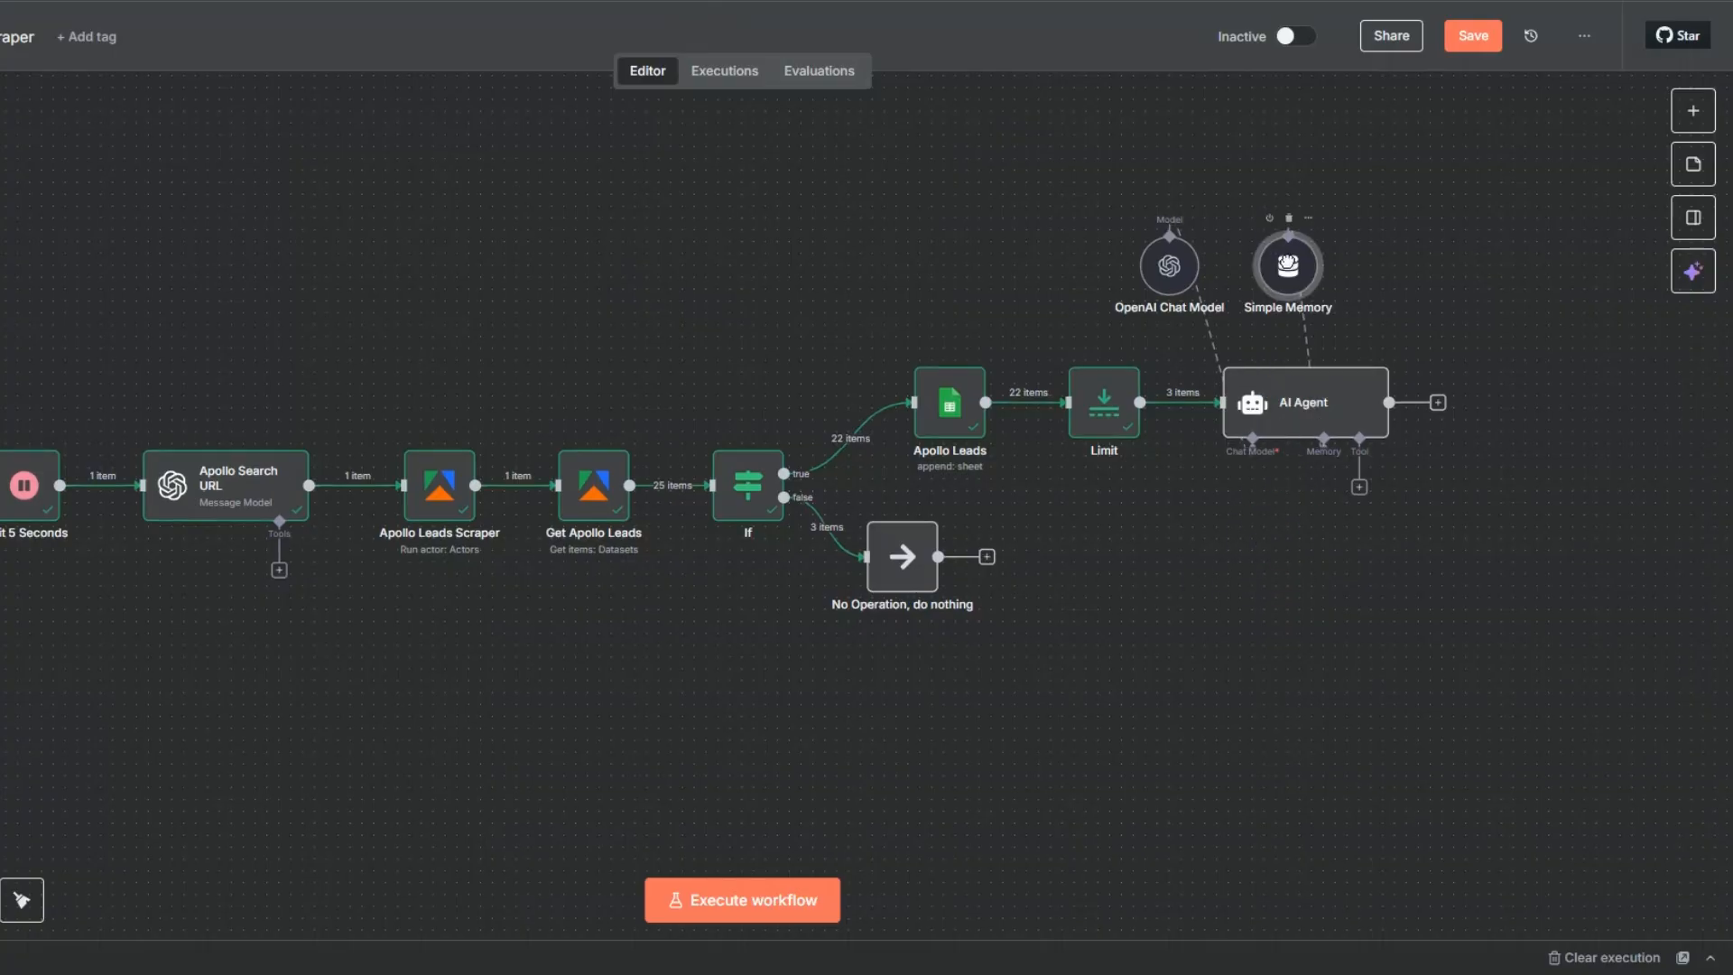
left_click_drag(1169, 282, 1109, 282)
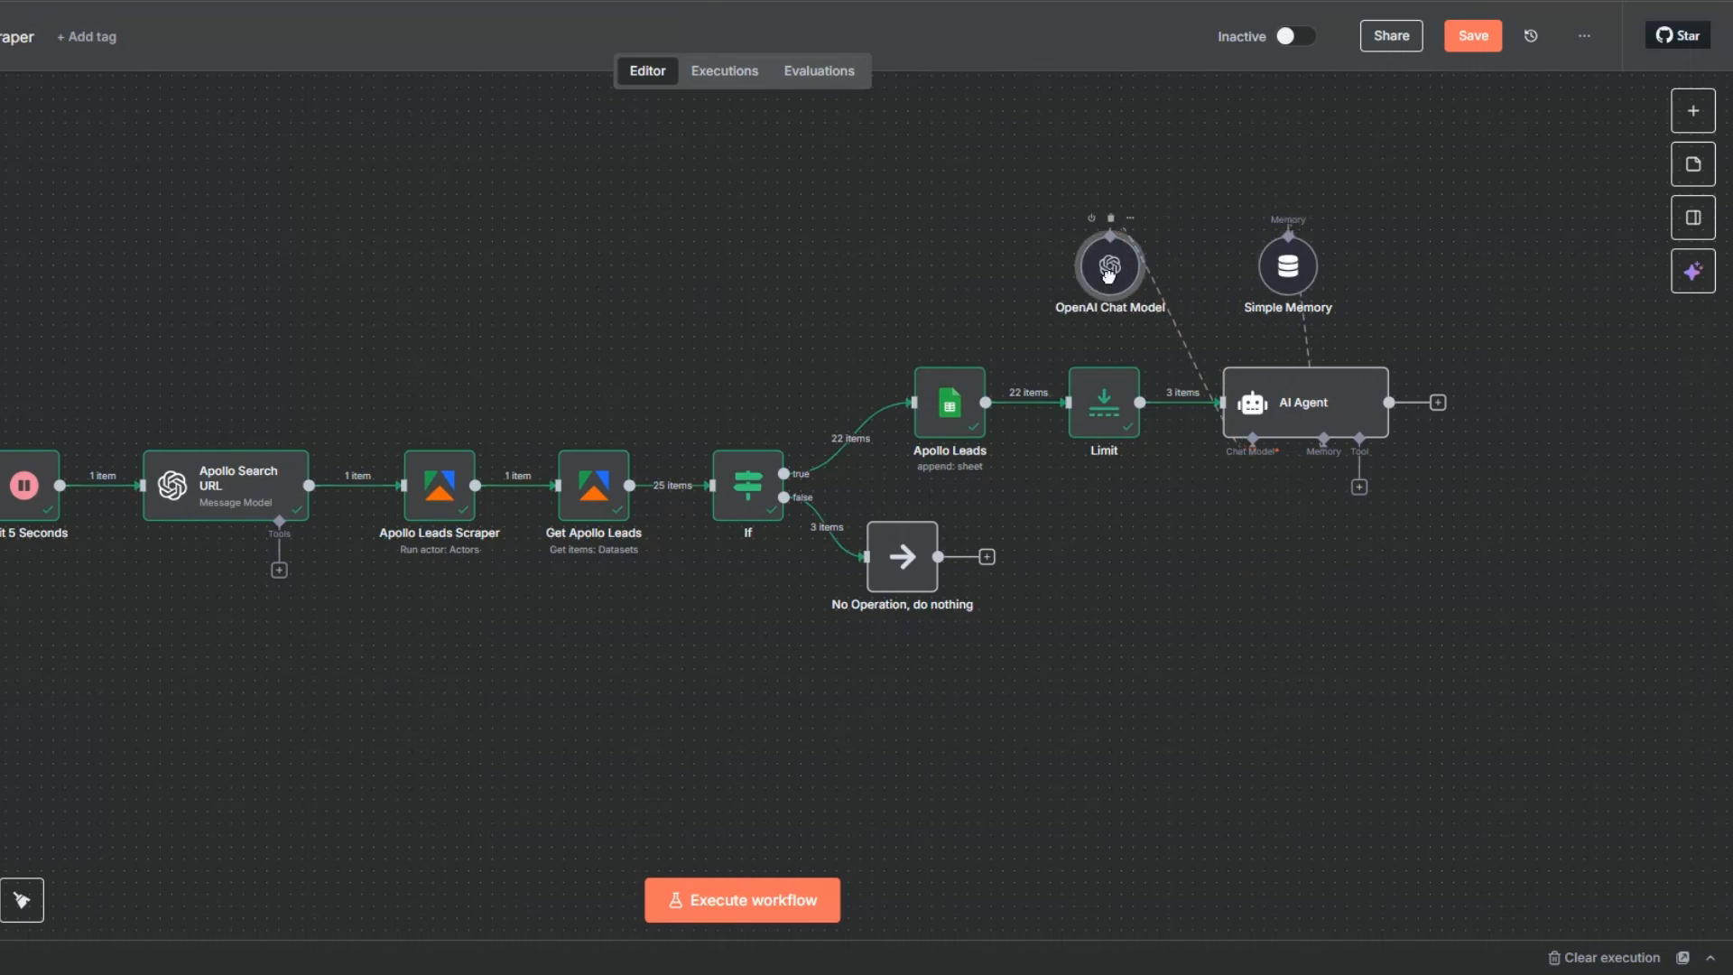
left_click_drag(1260, 271, 1213, 271)
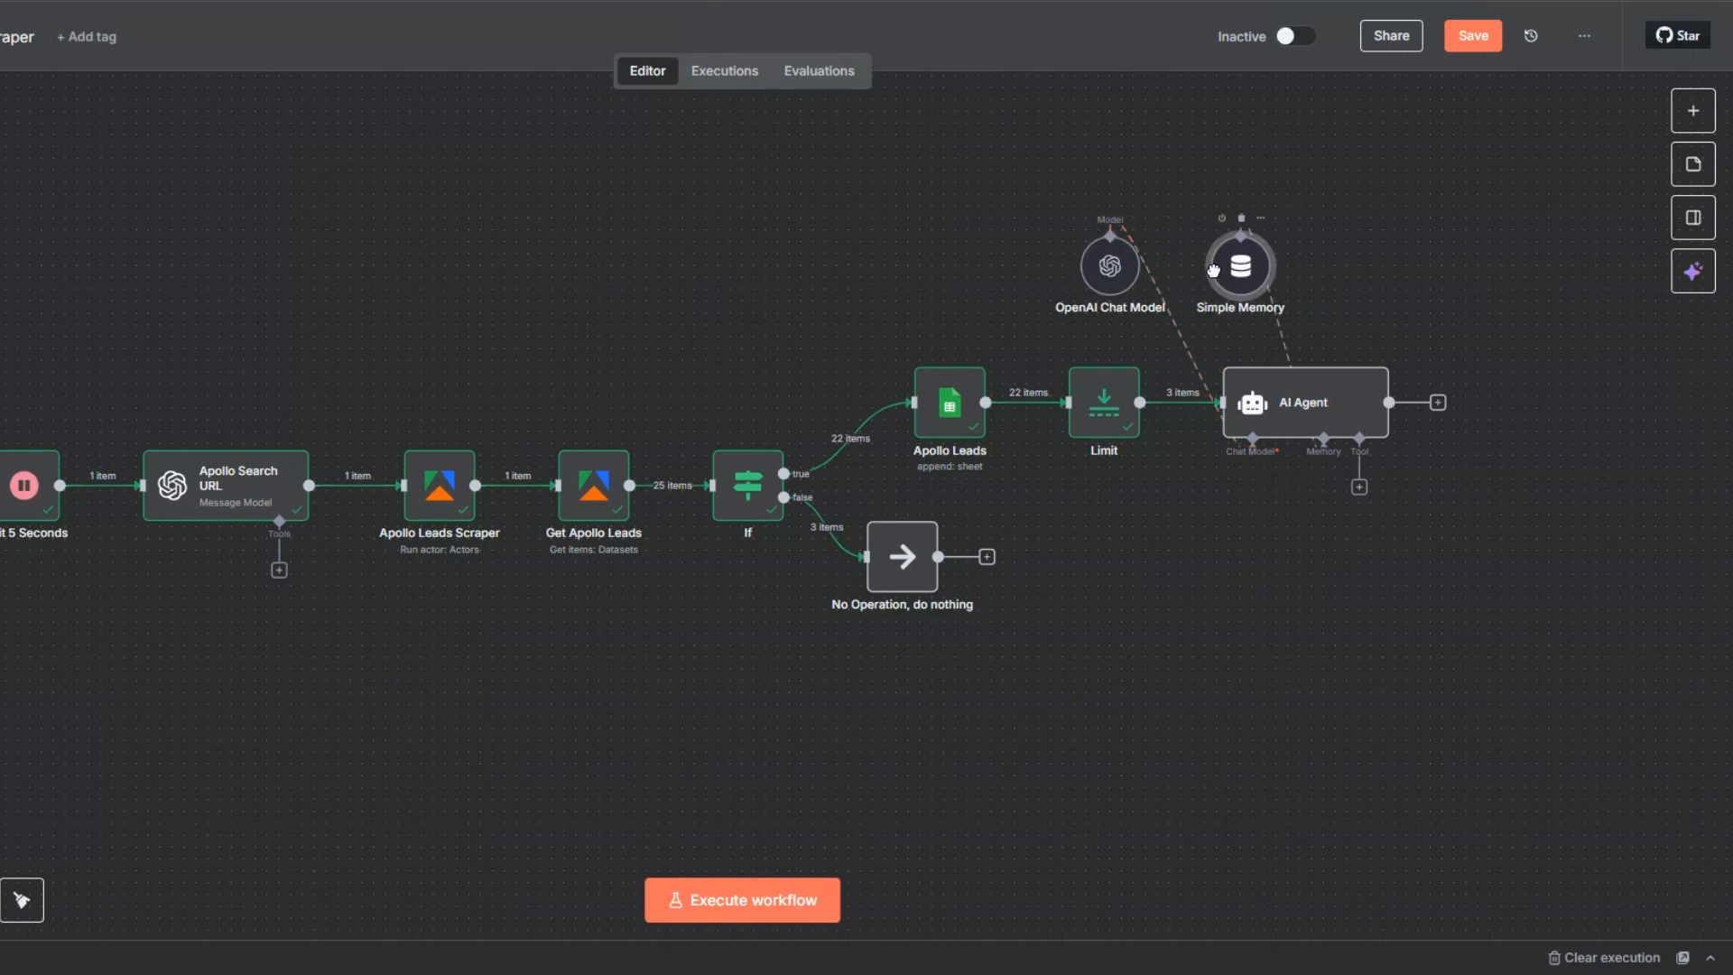
- Attach a Think tool to the AI Agent and place it beside Simple Memory
left_click(1360, 487)
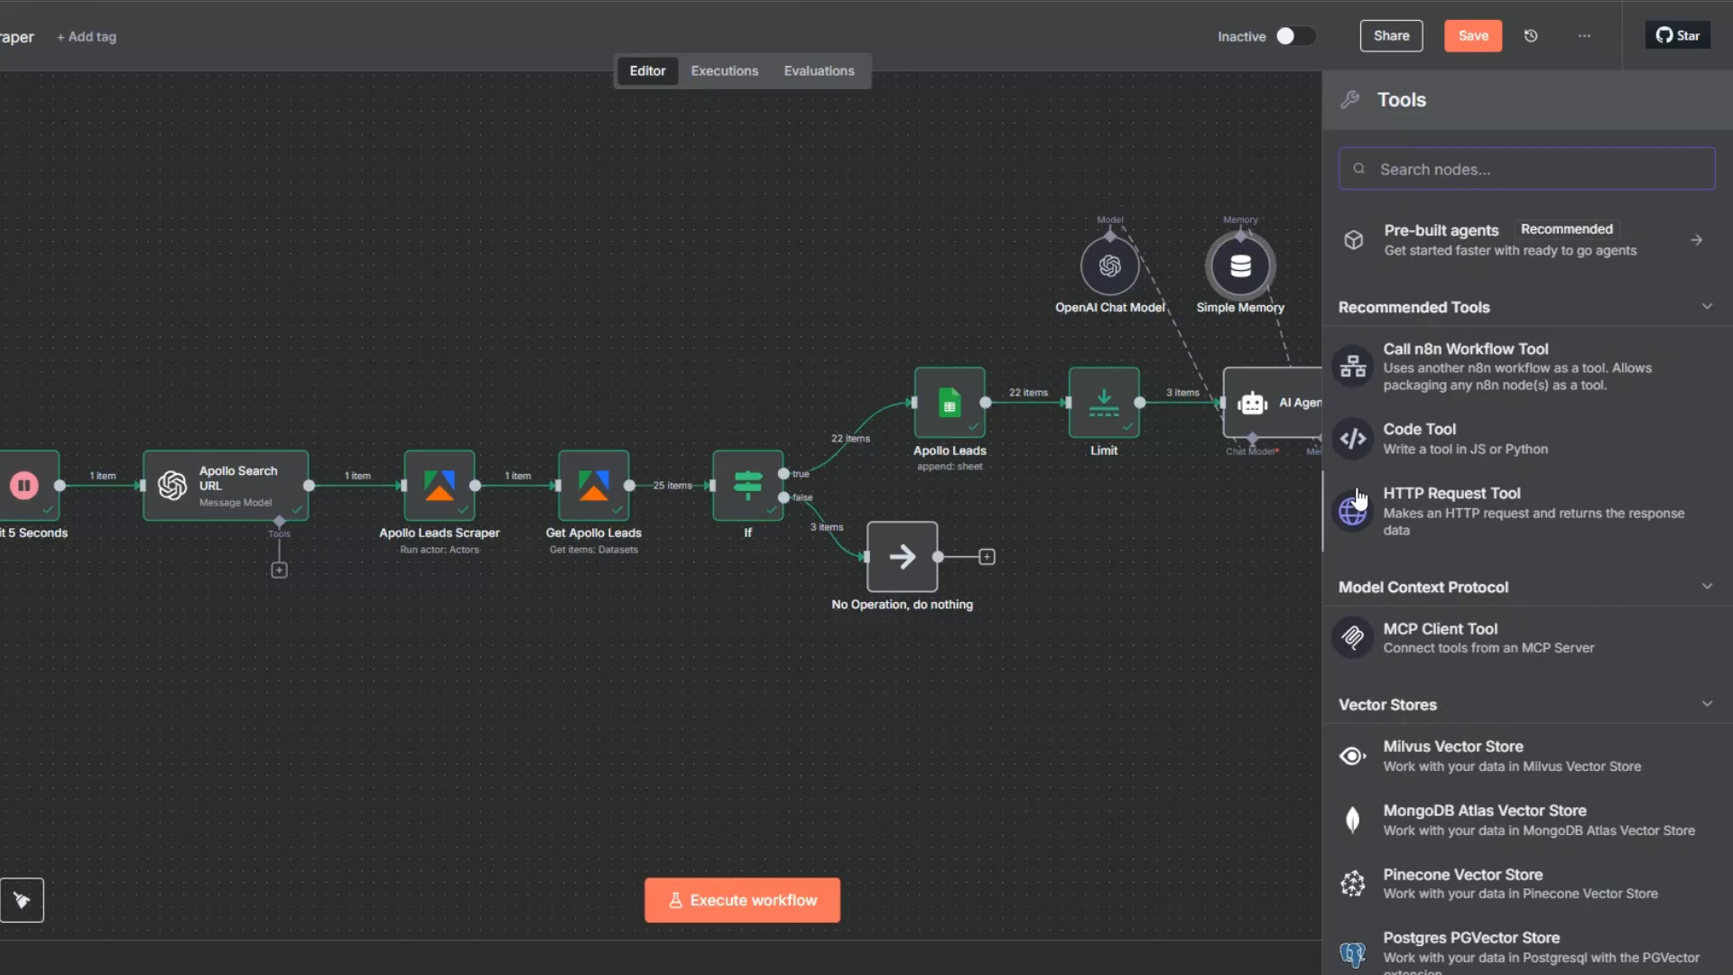
type("th")
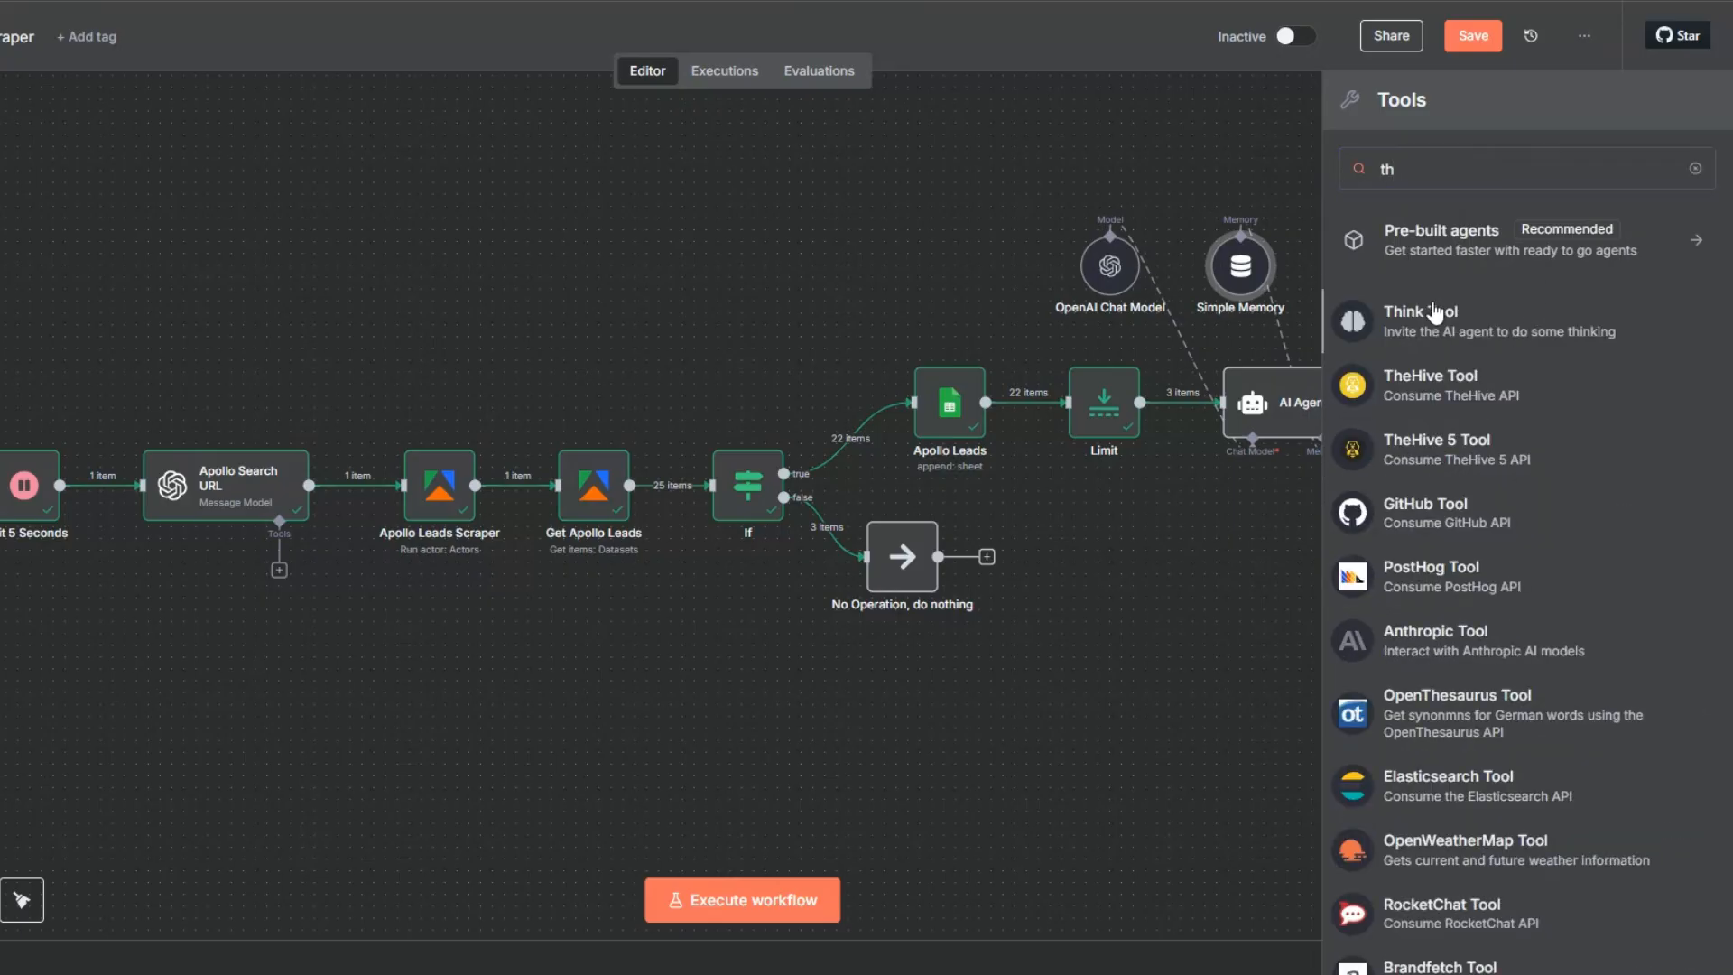
left_click(1433, 314)
key("Escape")
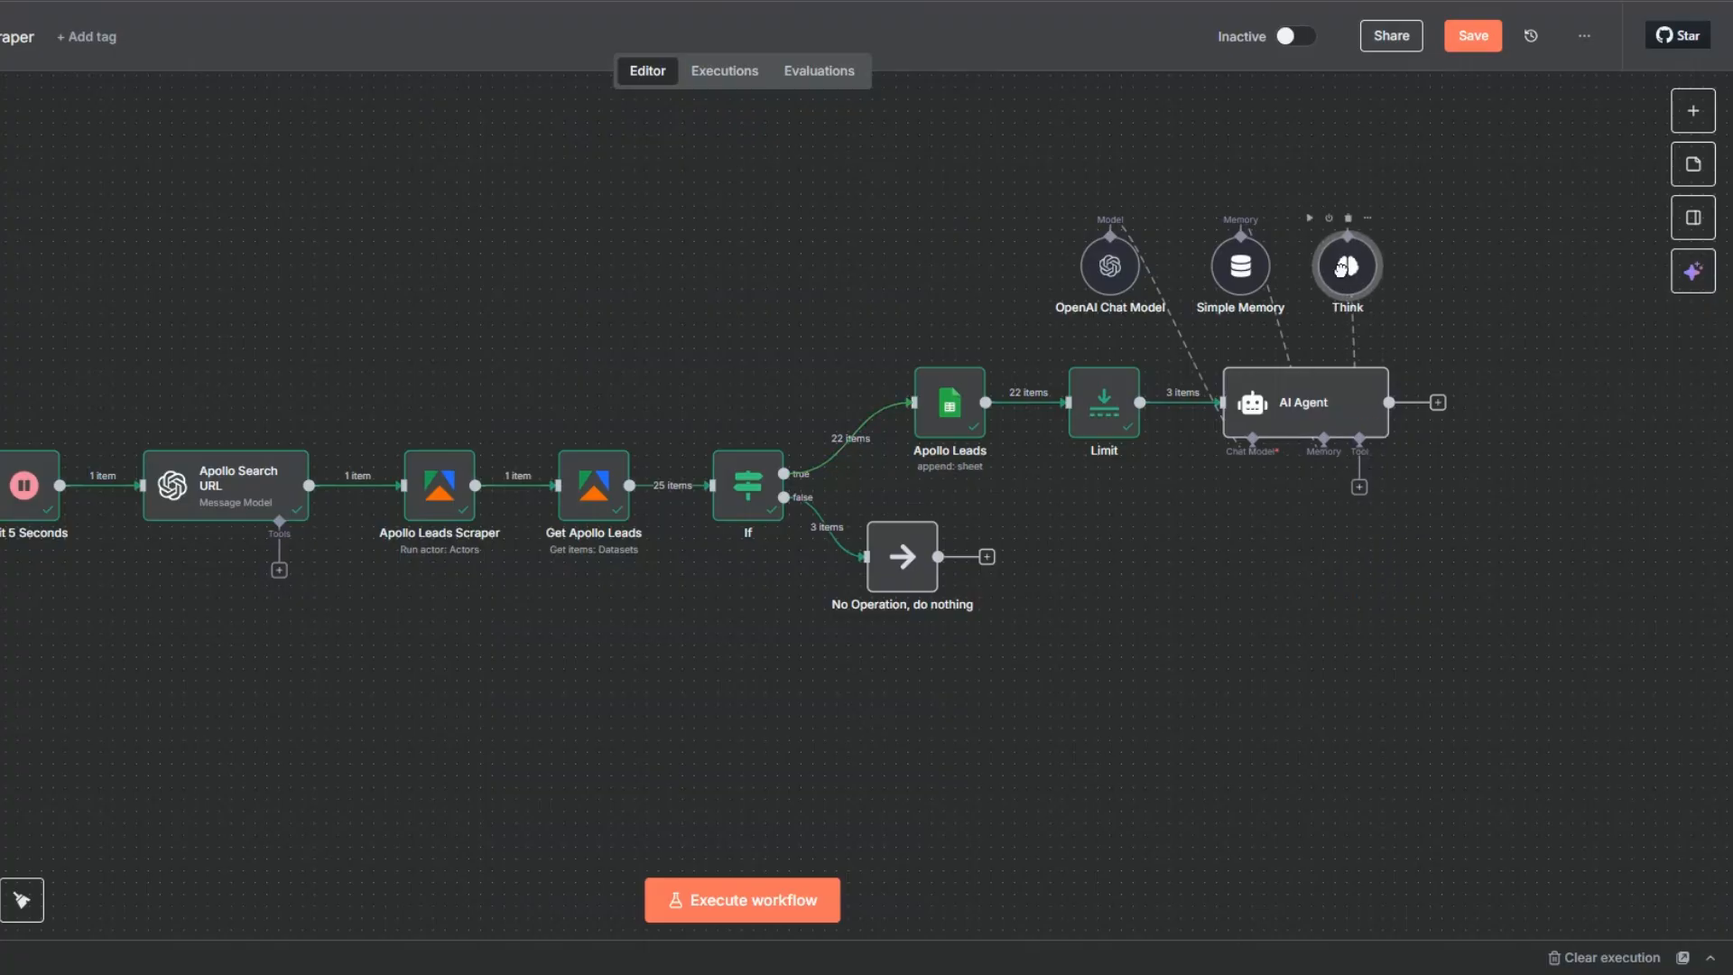
- Require a specific output format in the AI Agent and attach a Structured Output Parser
right_click(1310, 413)
left_click(1320, 426)
left_click(533, 342)
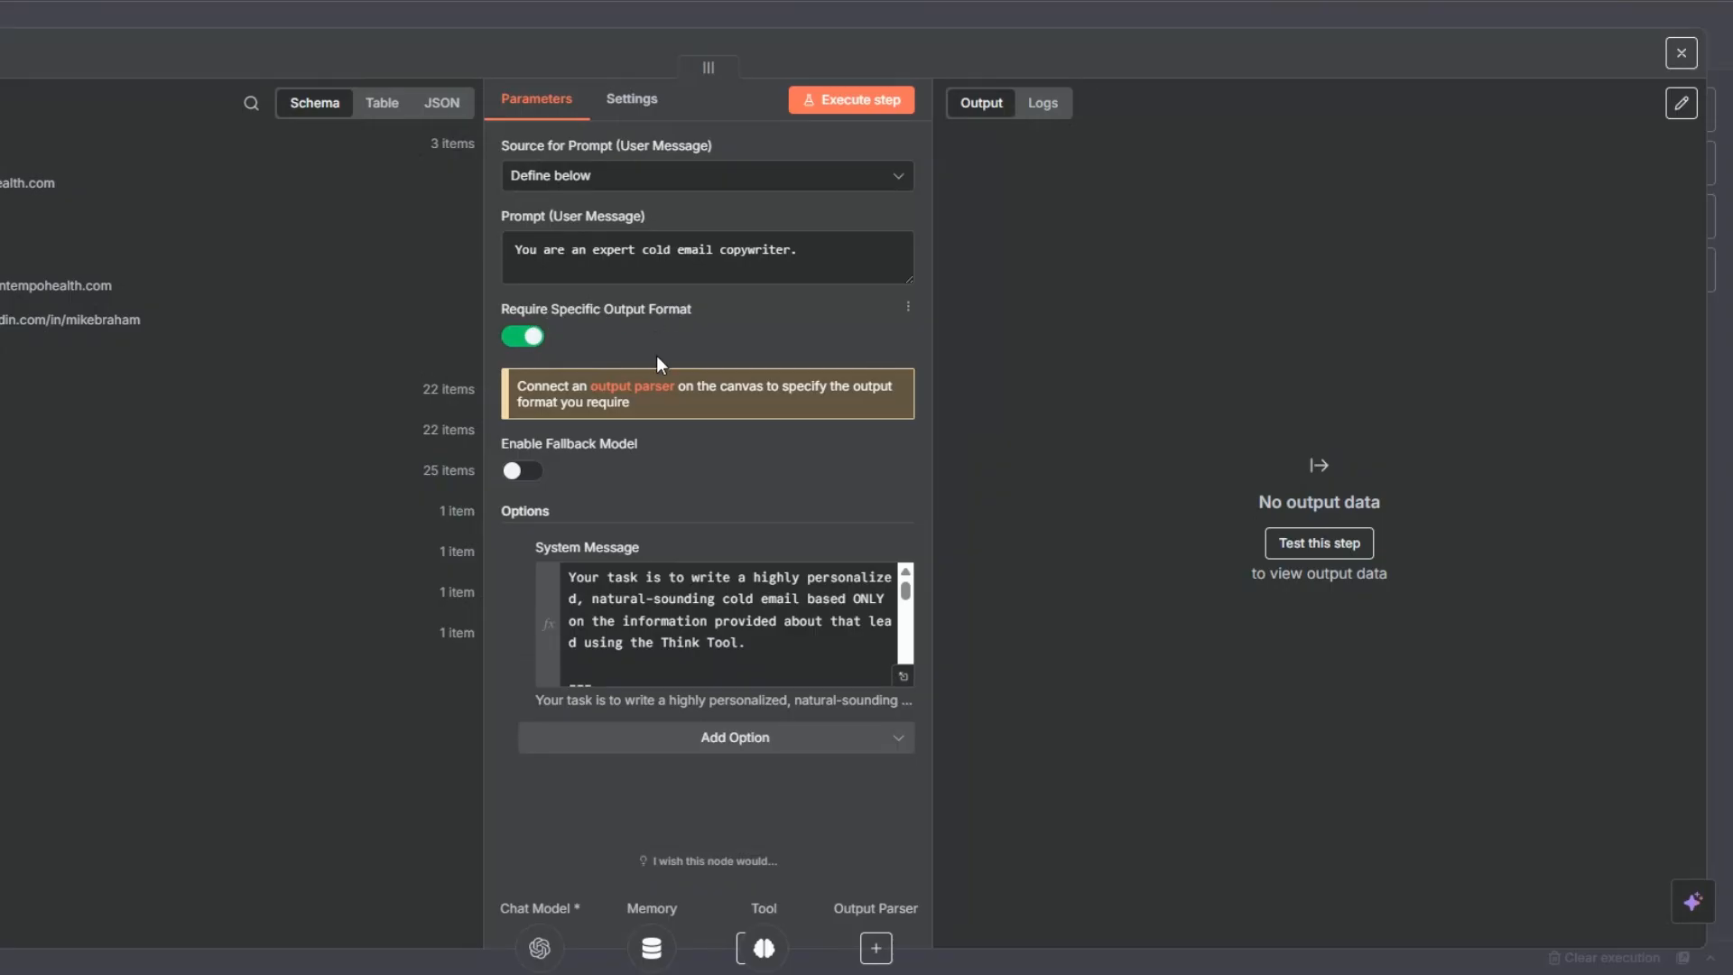
left_click(652, 389)
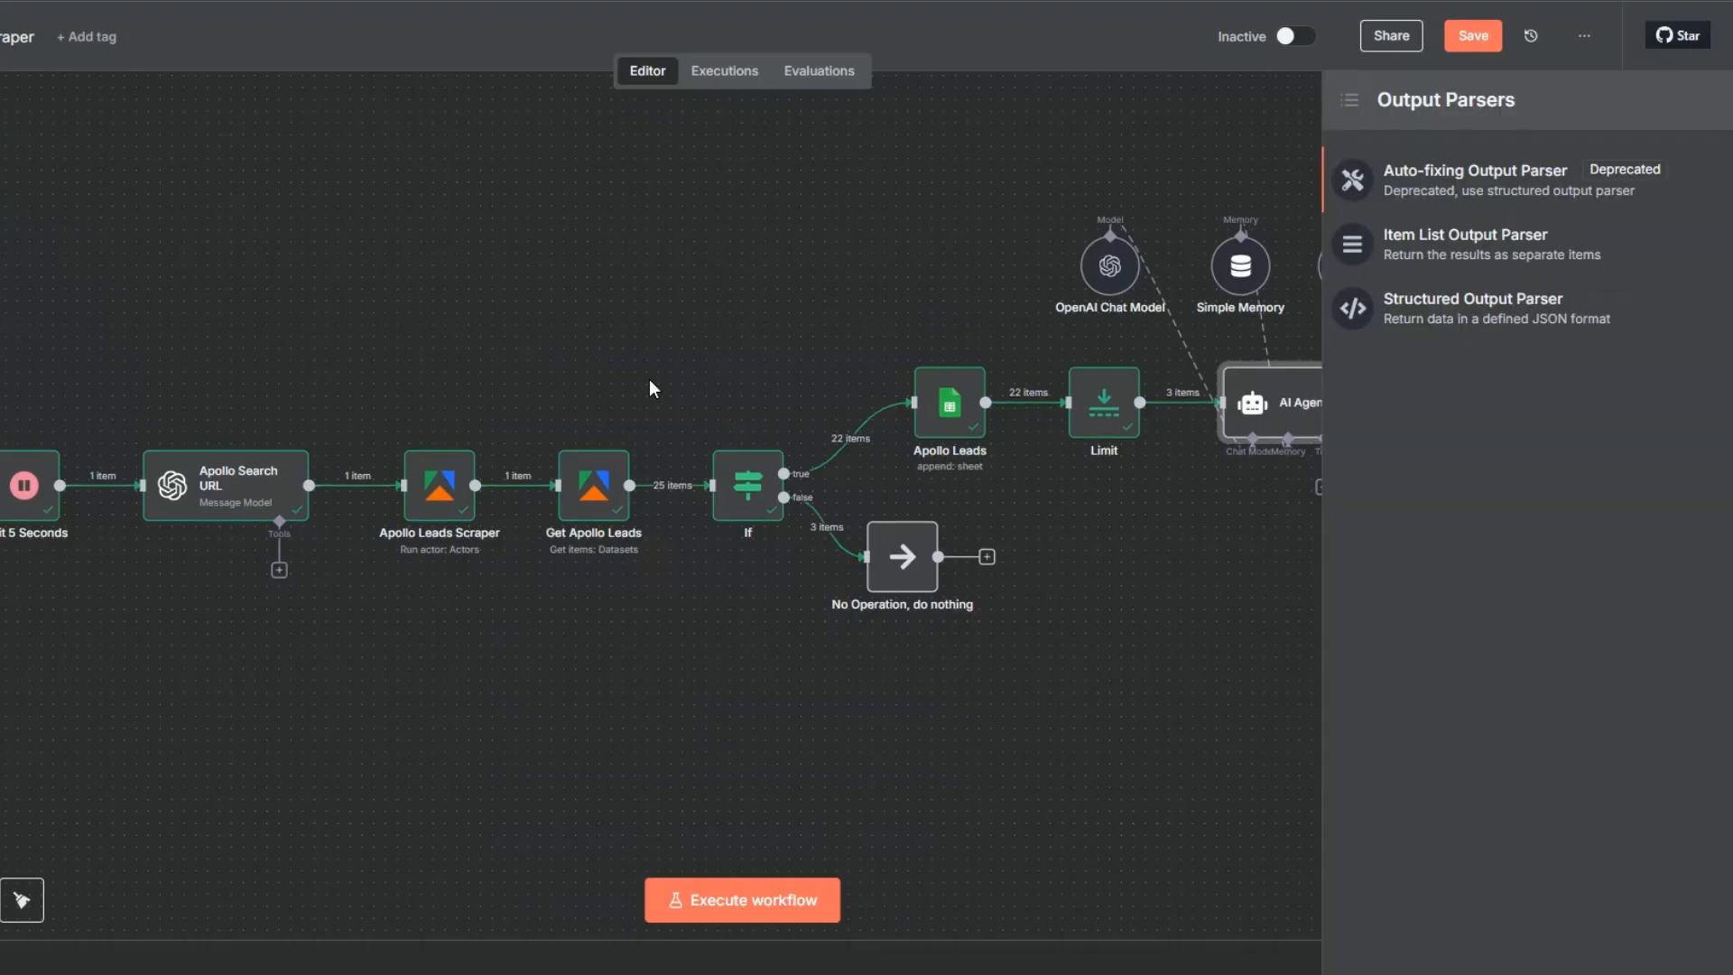
left_click(1469, 303)
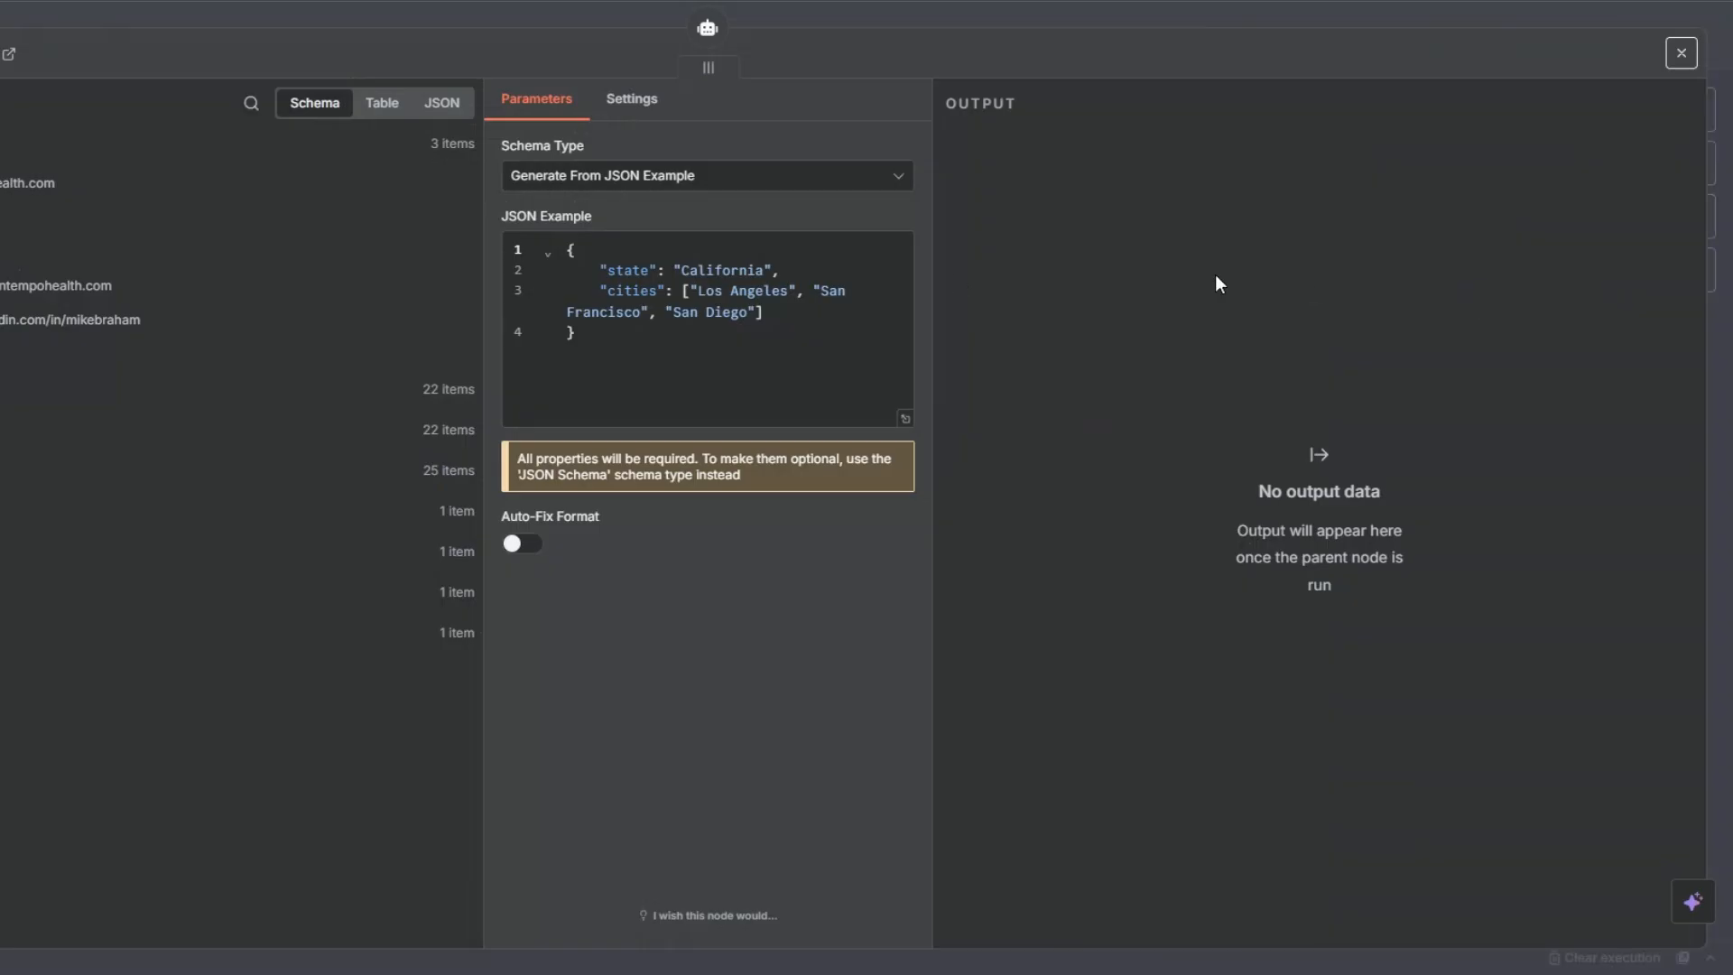
- Replace the parser's JSON example with the cold email sample containing subject_line and email_body
left_click(603, 372)
key("ctrl+a")
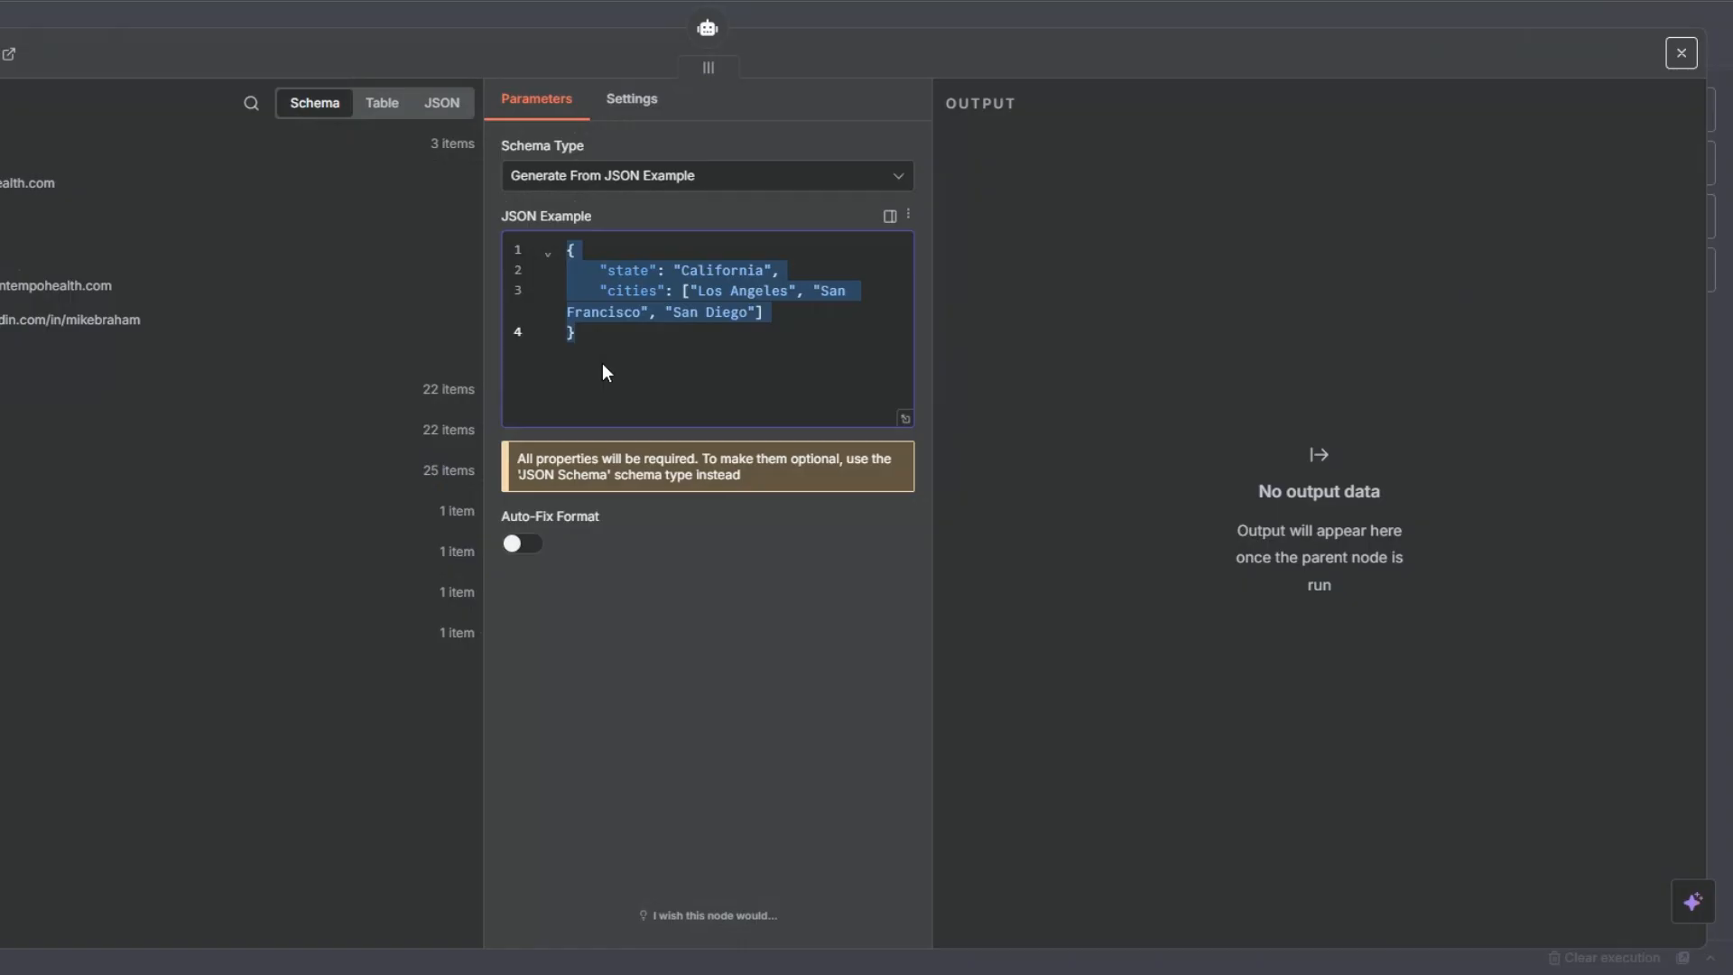
key("BackSpace")
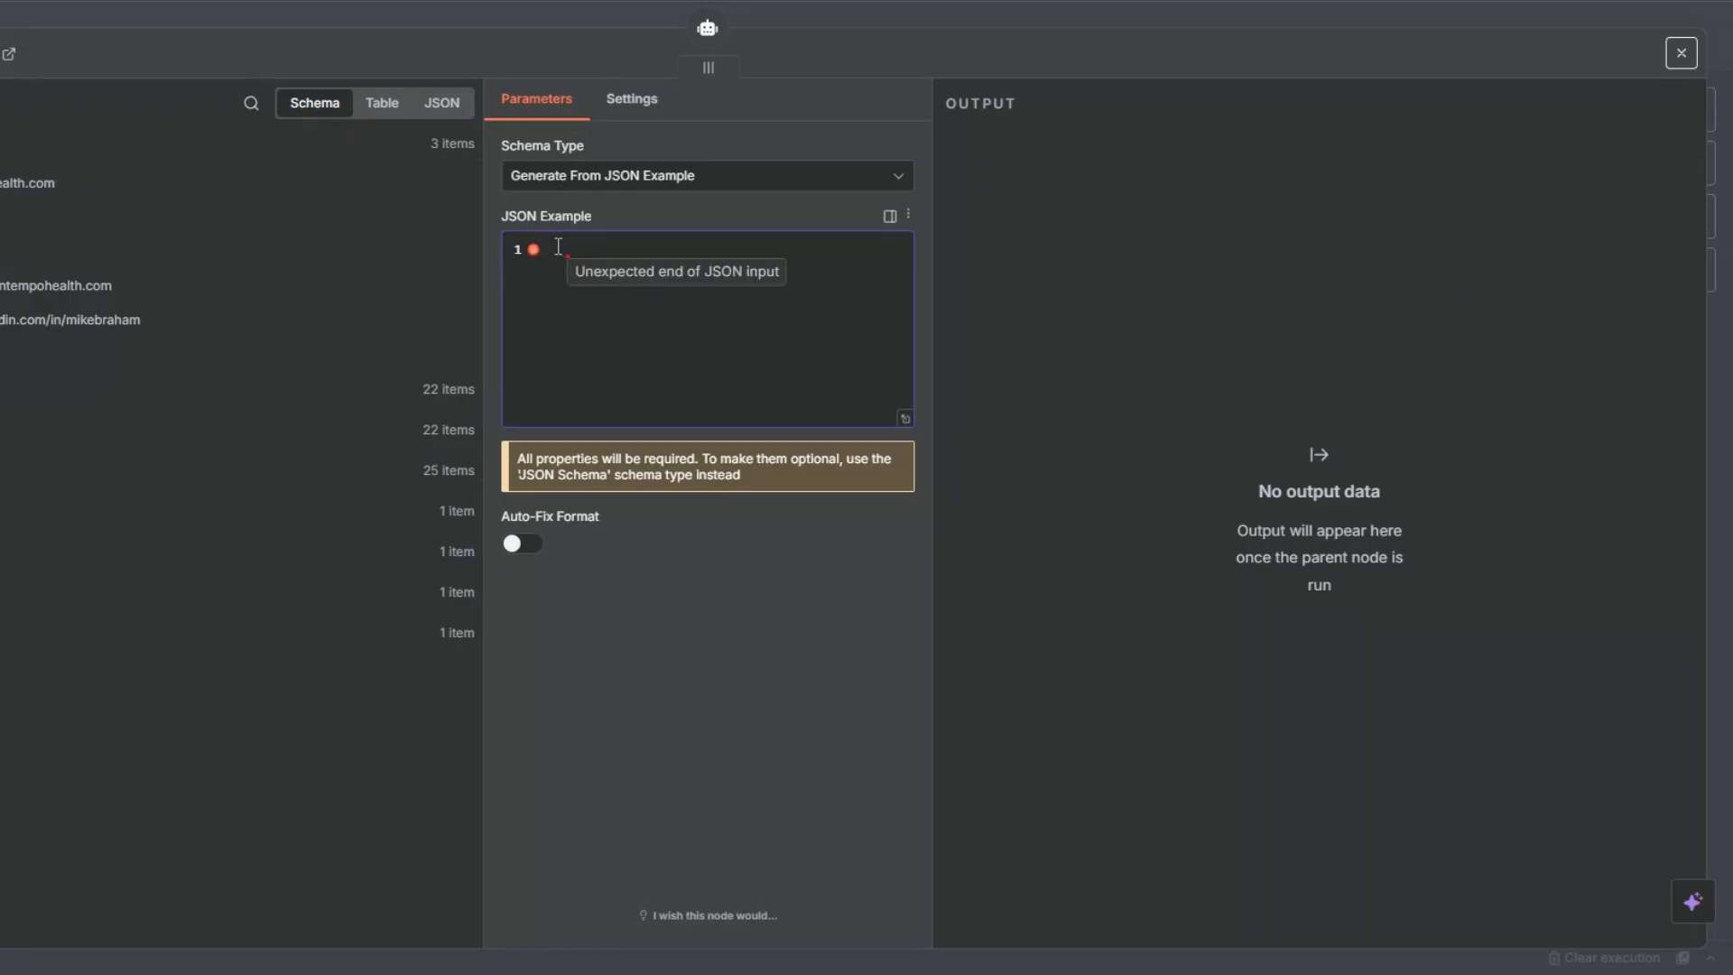
type("{   \"subject_line\": \"Loved your approach to healthy dining\",   \"email_body\": \"Hi there, I was impressed by how [Business Name] highlights fresh, local ingredients on your website. I help businesses like yours save hours each week by automating bookings, reminders, and customer follow-ups. For a restaurant, this can mean fuller tables and happier regulars without extra admin. Would you be open to a quick chat to explore ideas?\" }")
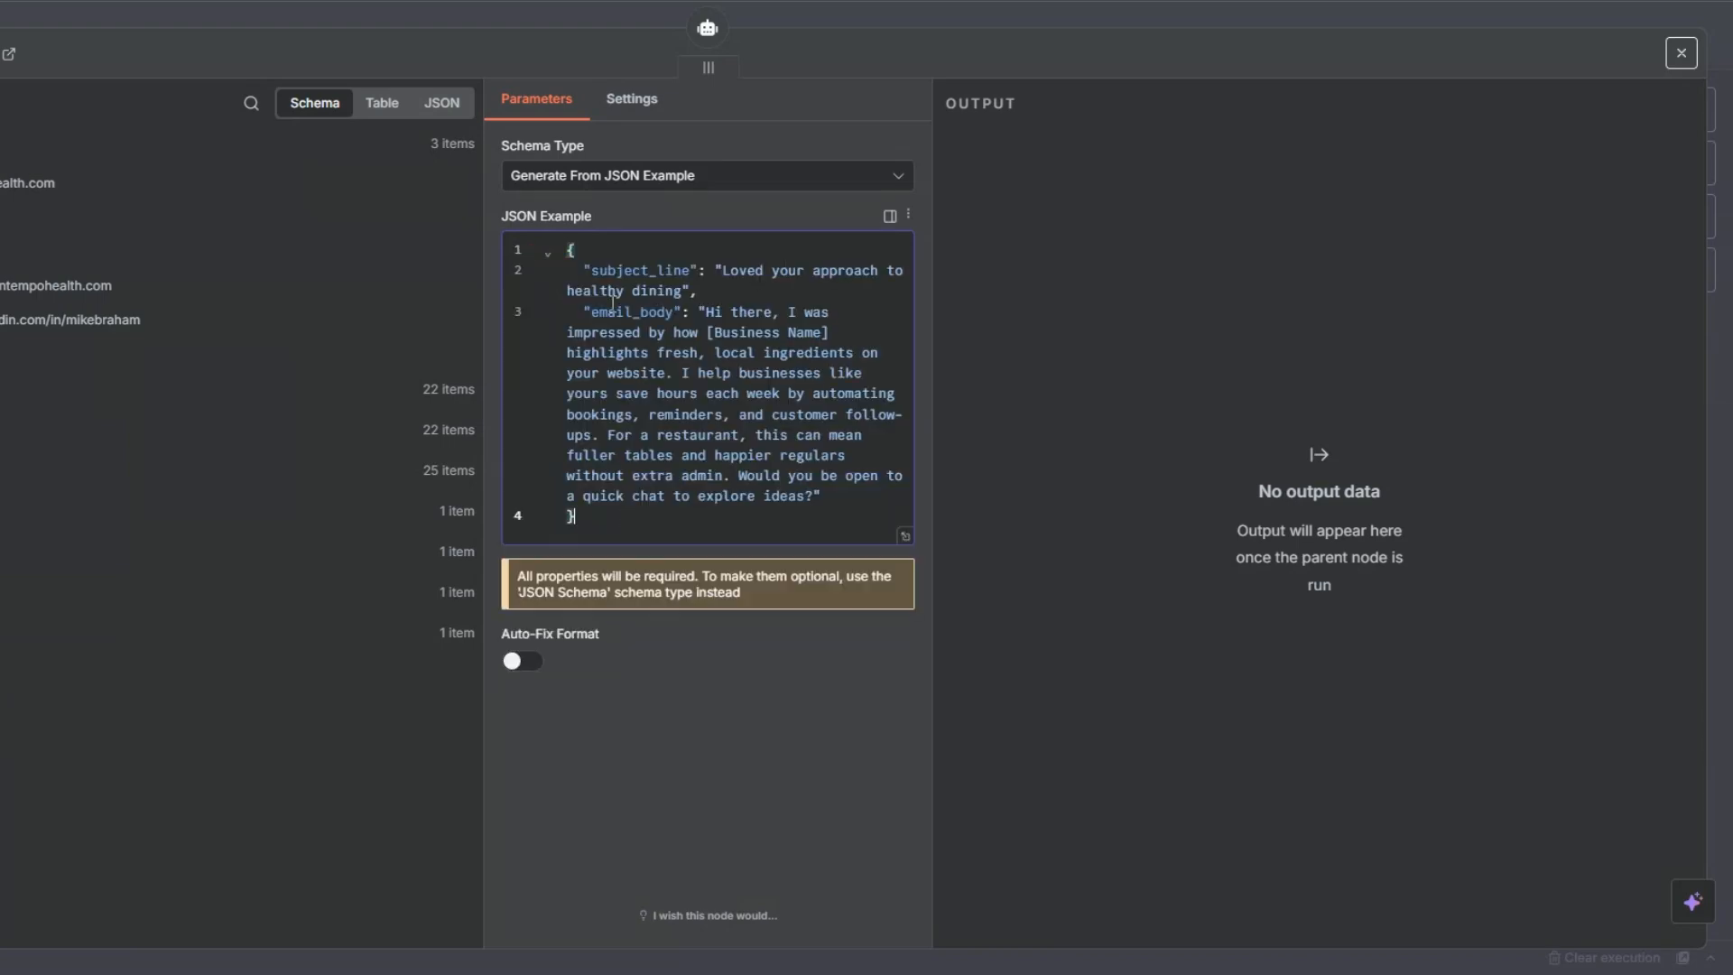
left_click_drag(582, 269, 700, 291)
left_click_drag(584, 313, 761, 530)
left_click(743, 722)
key("Escape")
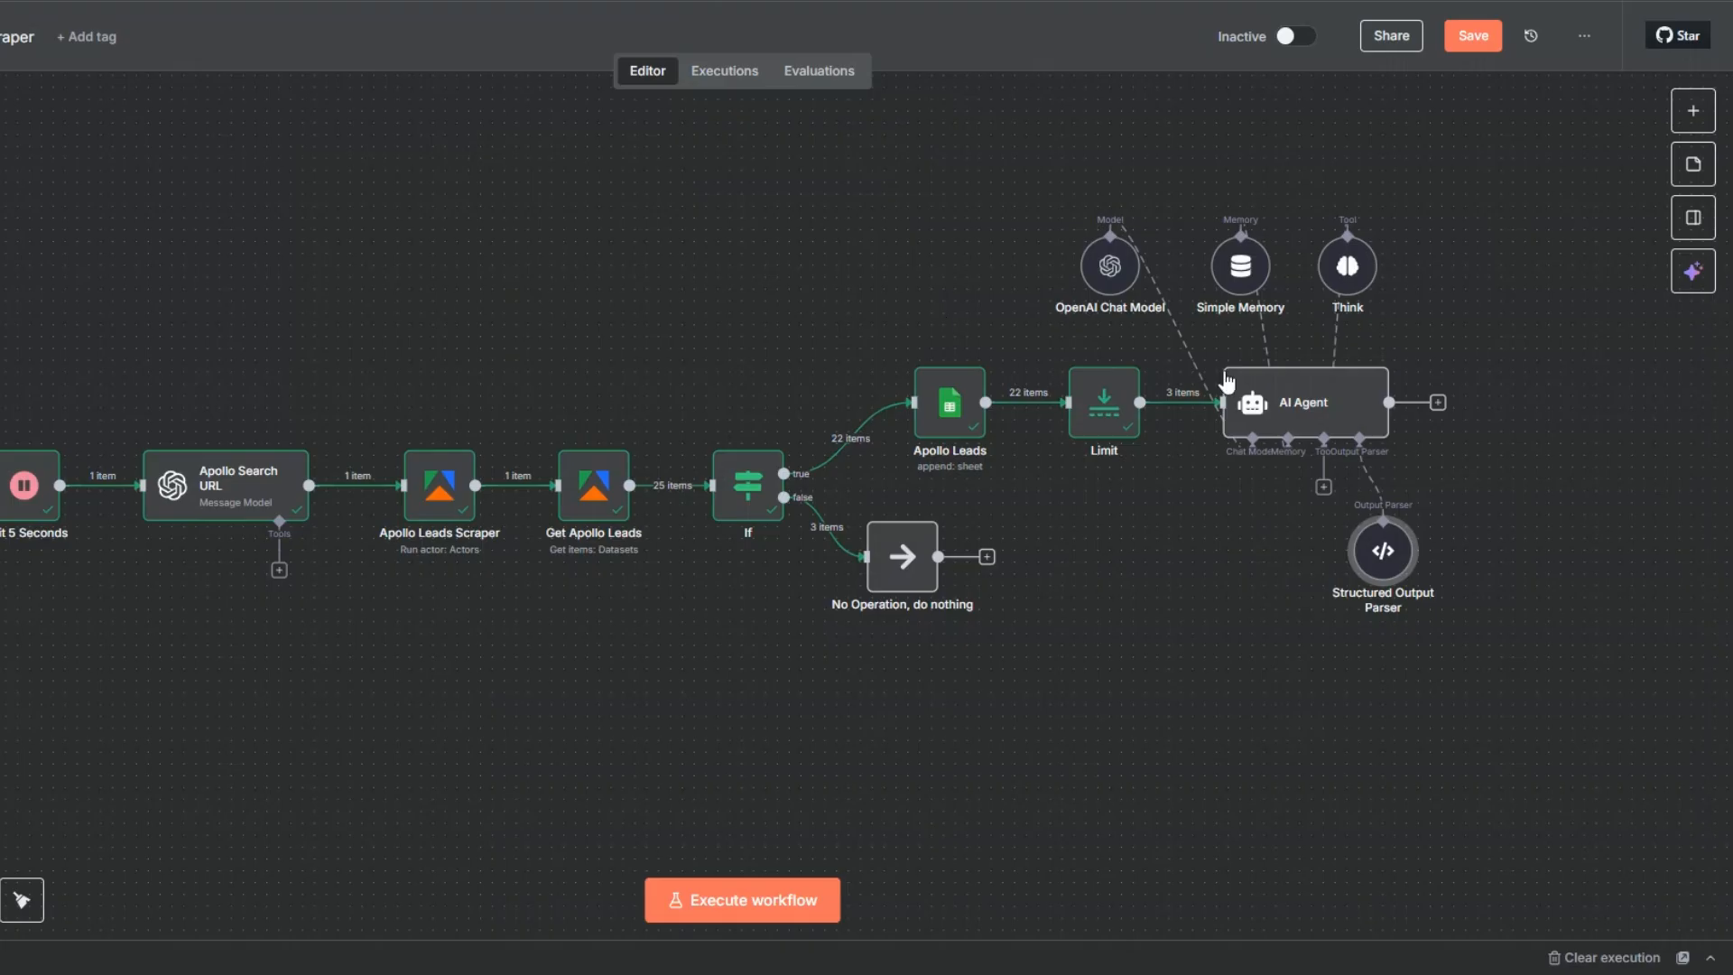
- Place the Structured Output Parser beside Think above the AI Agent and save the workflow
mouse_move(1452, 246)
left_click_drag(1453, 246, 1476, 282)
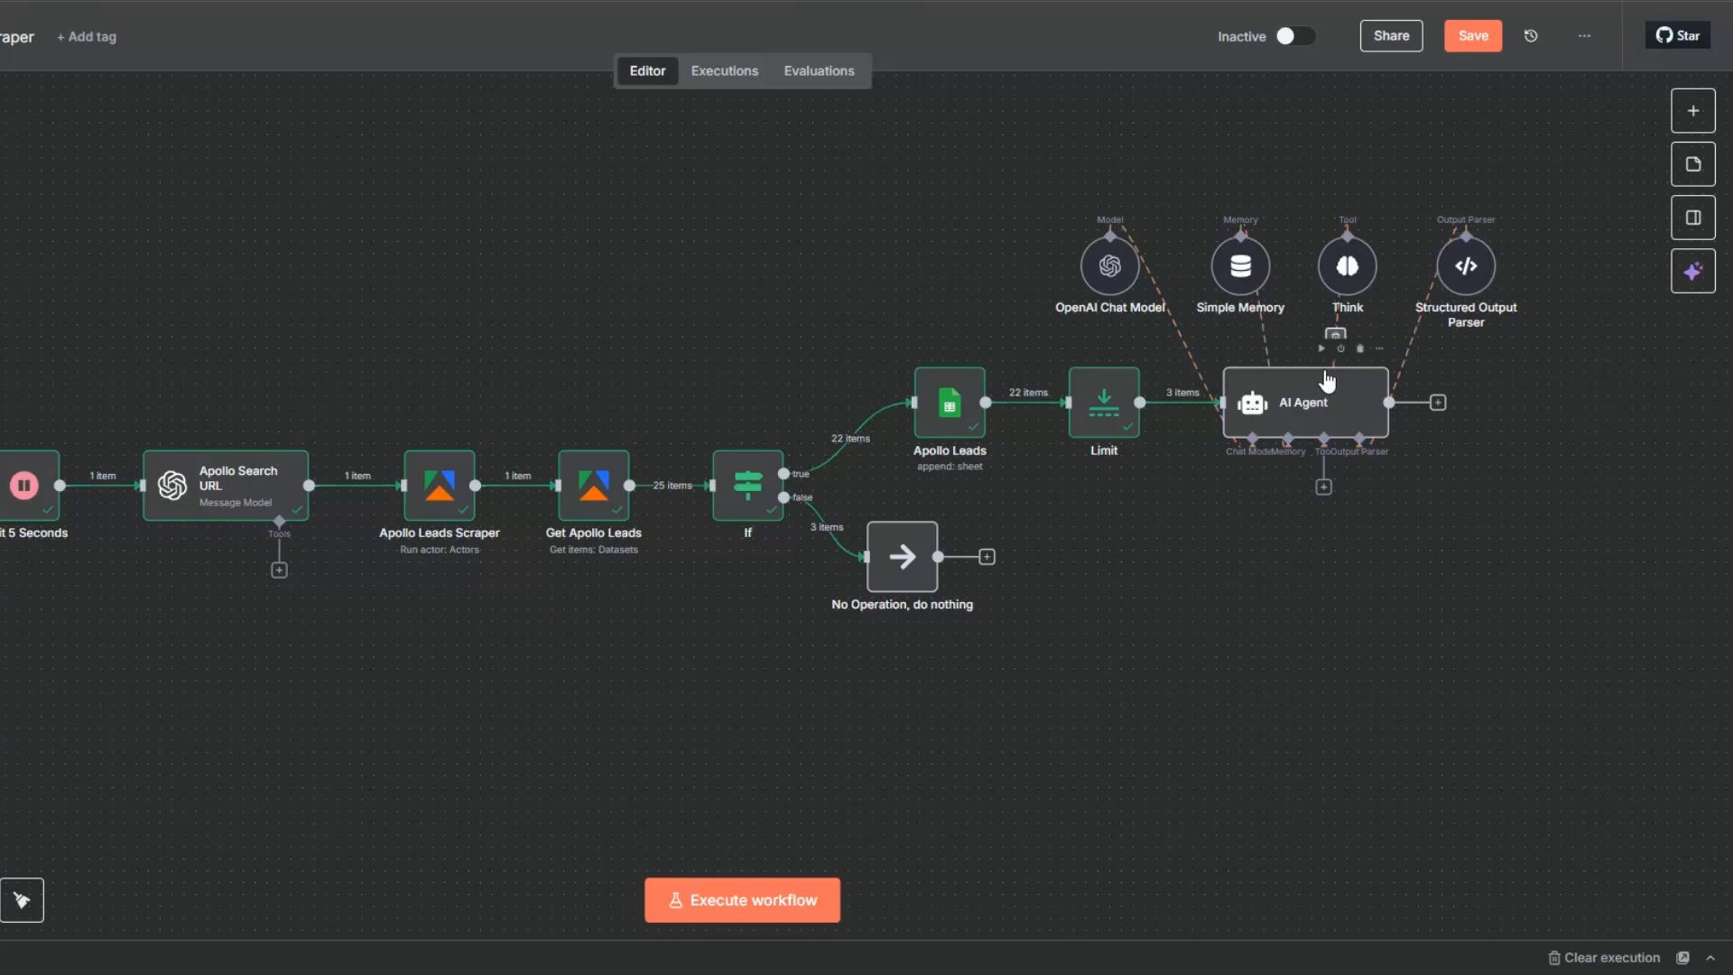
left_click(1489, 36)
- Execute the AI Agent node to generate cold emails for the limited leads
right_click(1306, 431)
left_click(1335, 451)
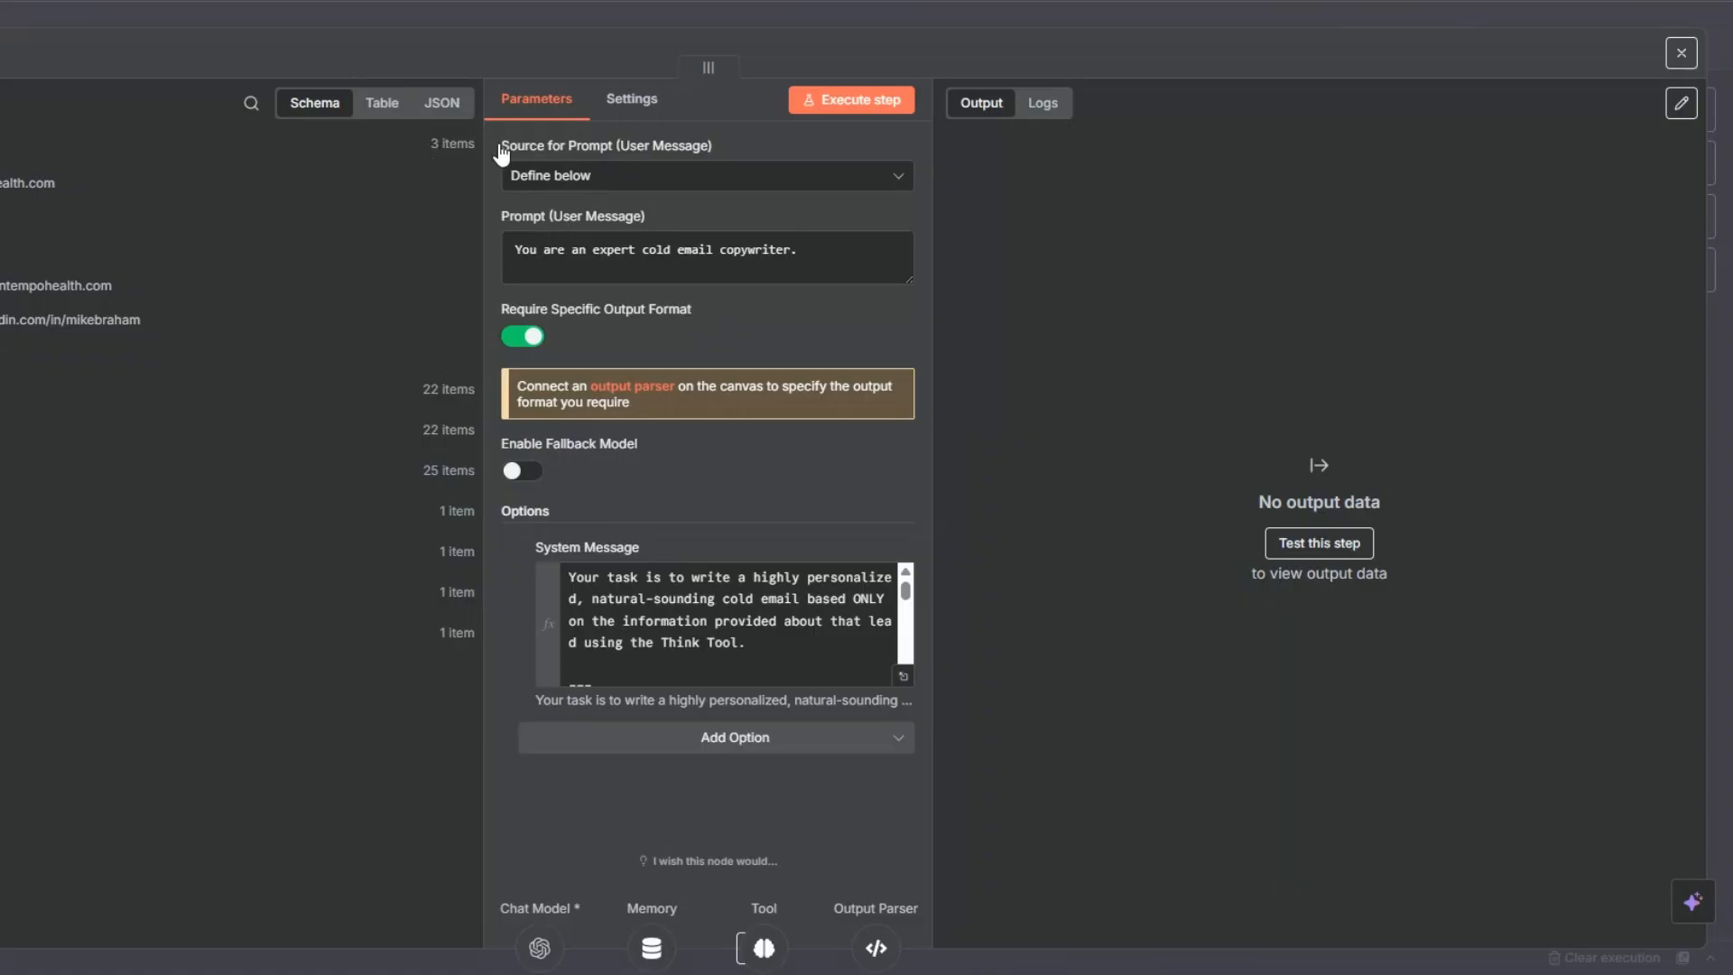
left_click(850, 106)
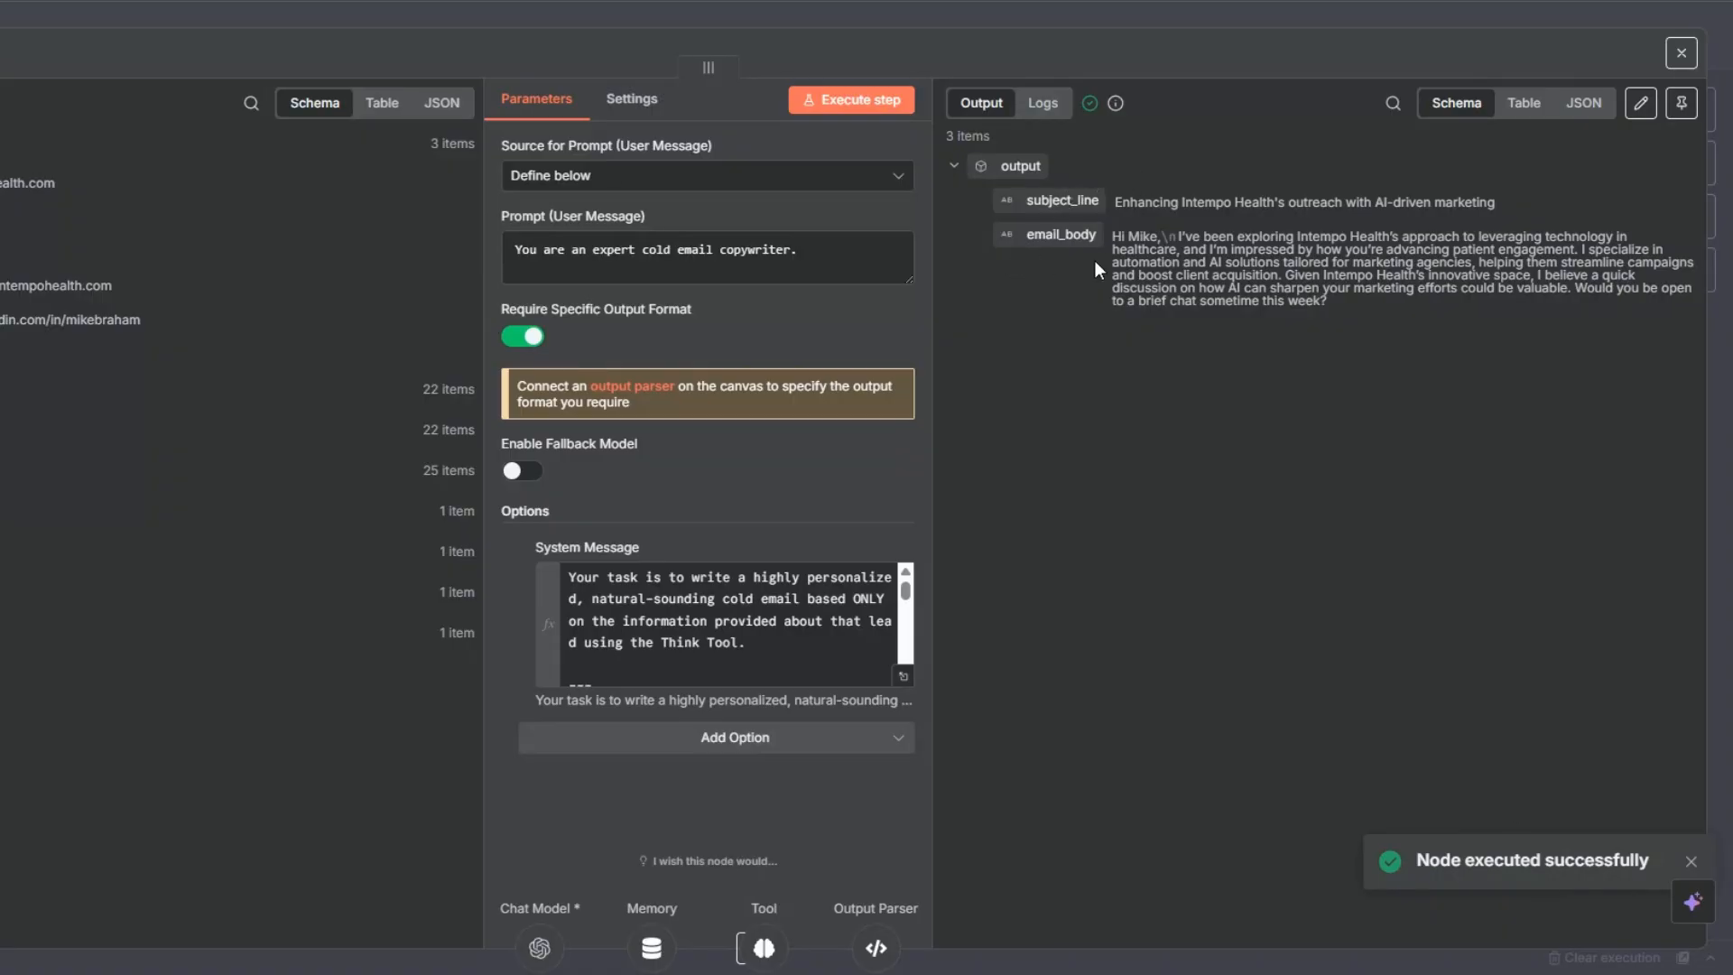
- Examine the generated subject lines and email bodies of all leads in the table view of the output
left_click(1523, 102)
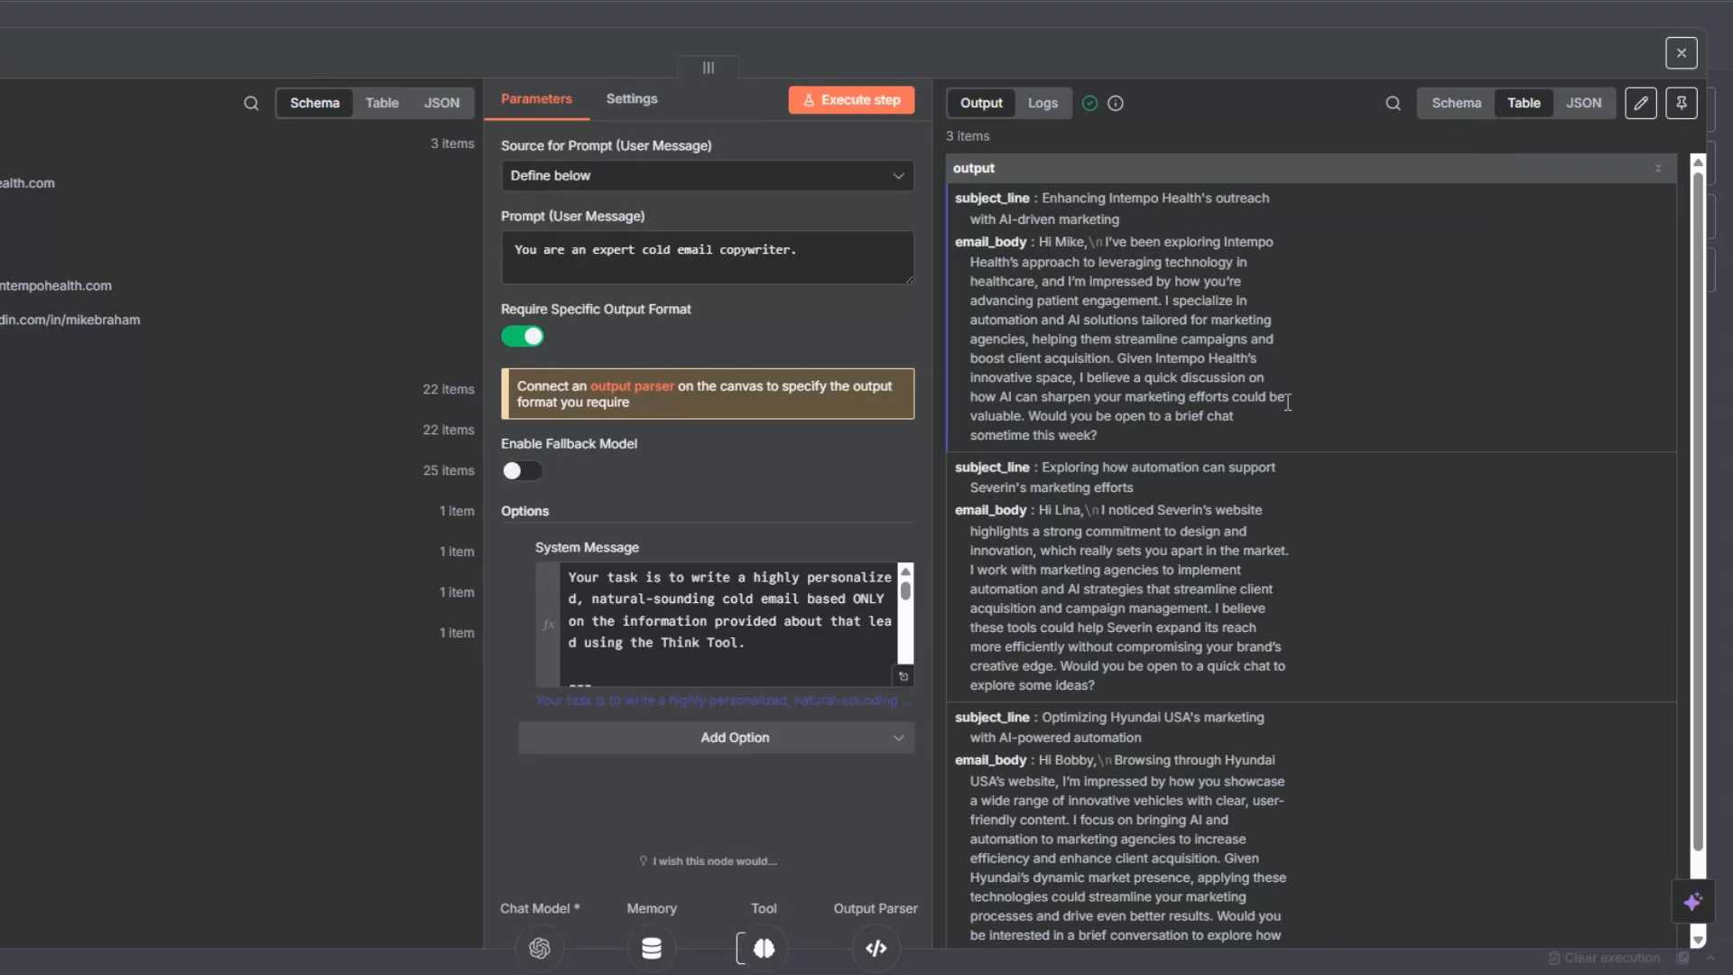
scroll(1287, 399, "down", 2)
scroll(1287, 402, "up", 2)
scroll(1304, 365, "down", 2)
scroll(1304, 365, "up", 2)
scroll(1074, 352, "down", 1)
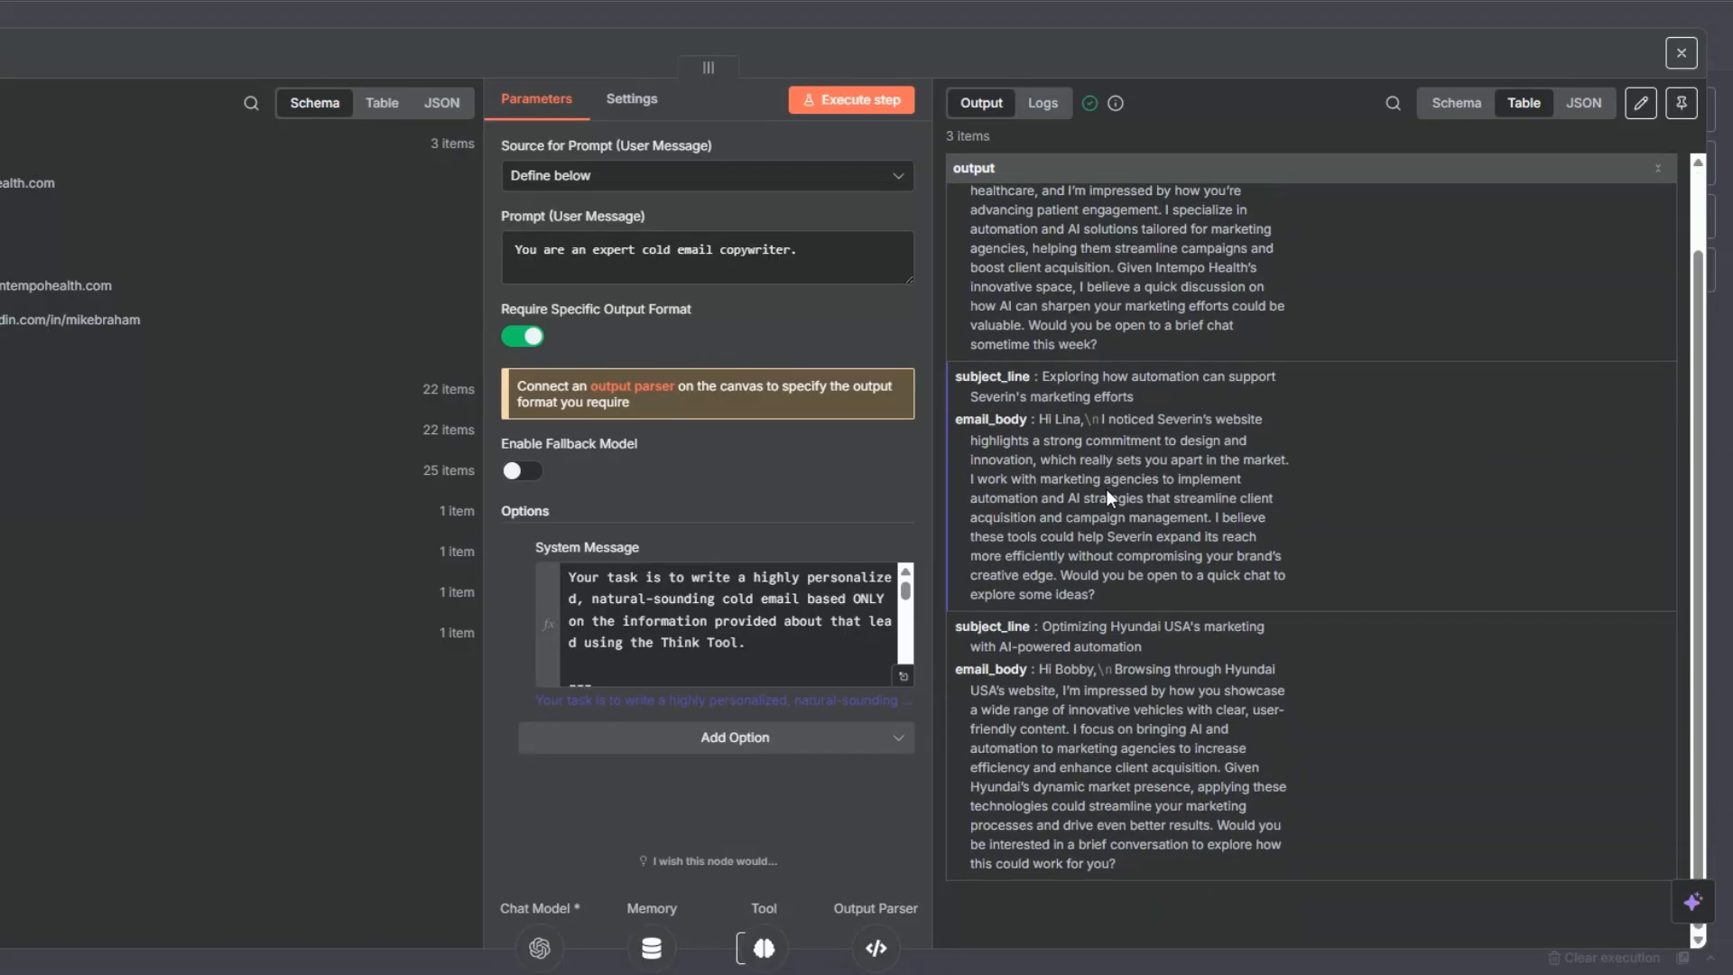
scroll(1108, 497, "up", 1)
scroll(1108, 490, "down", 1)
scroll(1335, 442, "up", 1)
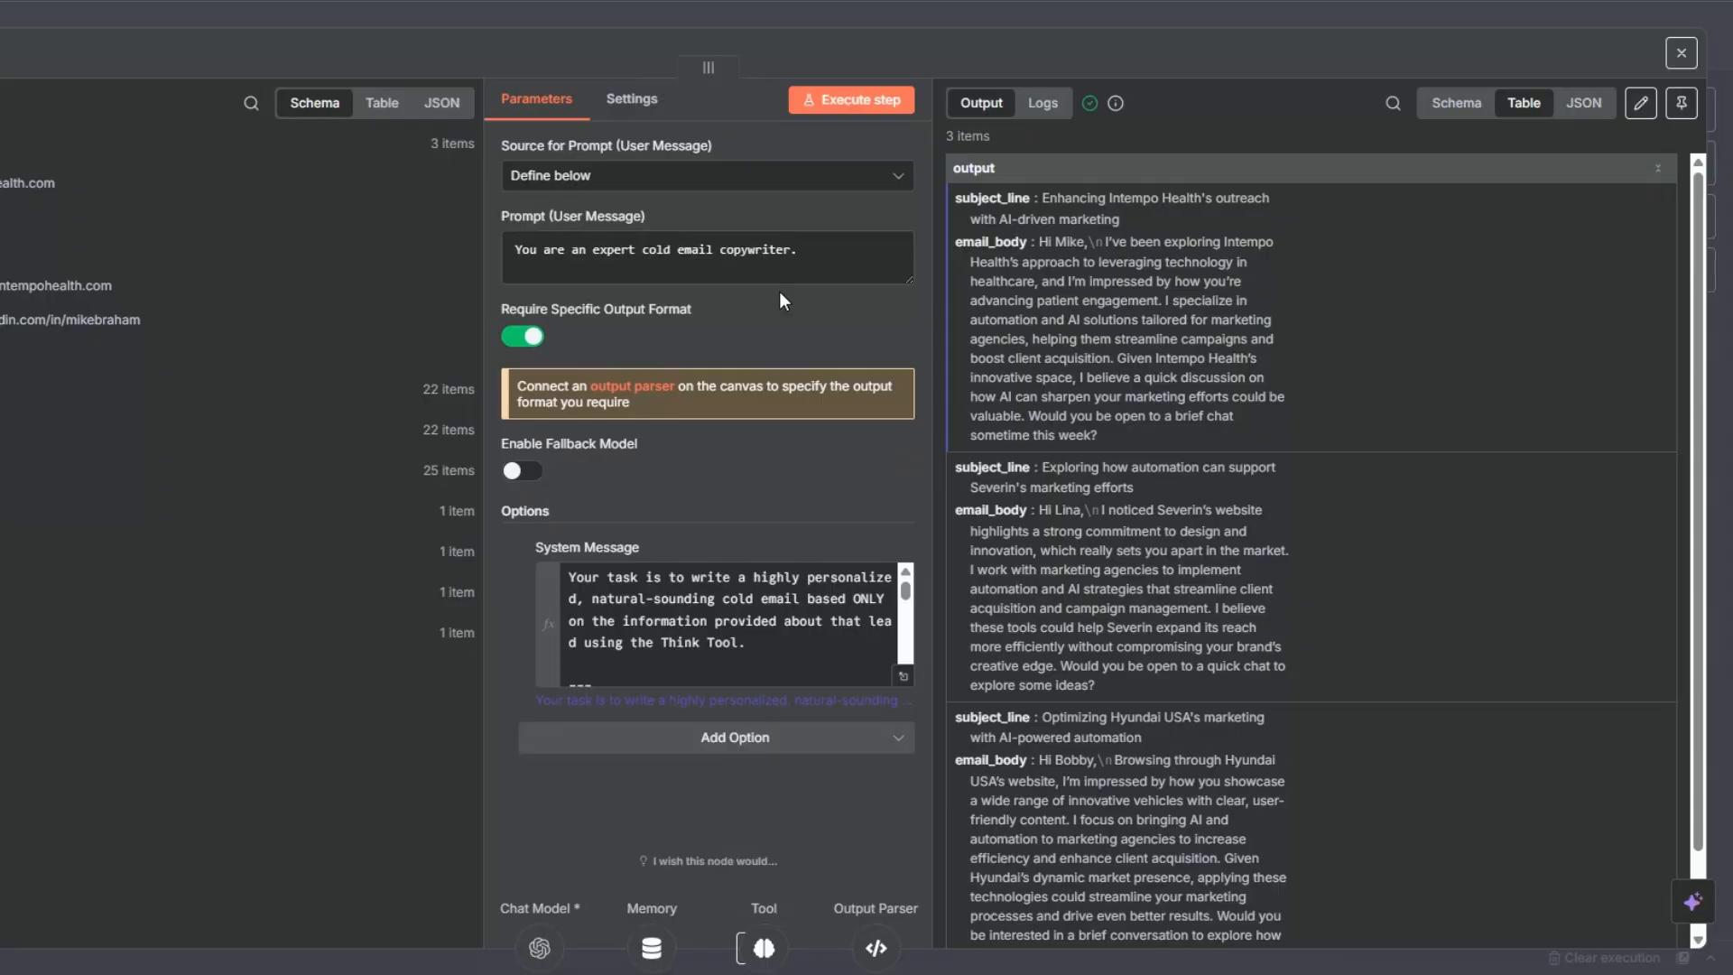
scroll(1481, 512, "down", 1)
scroll(1481, 512, "up", 1)
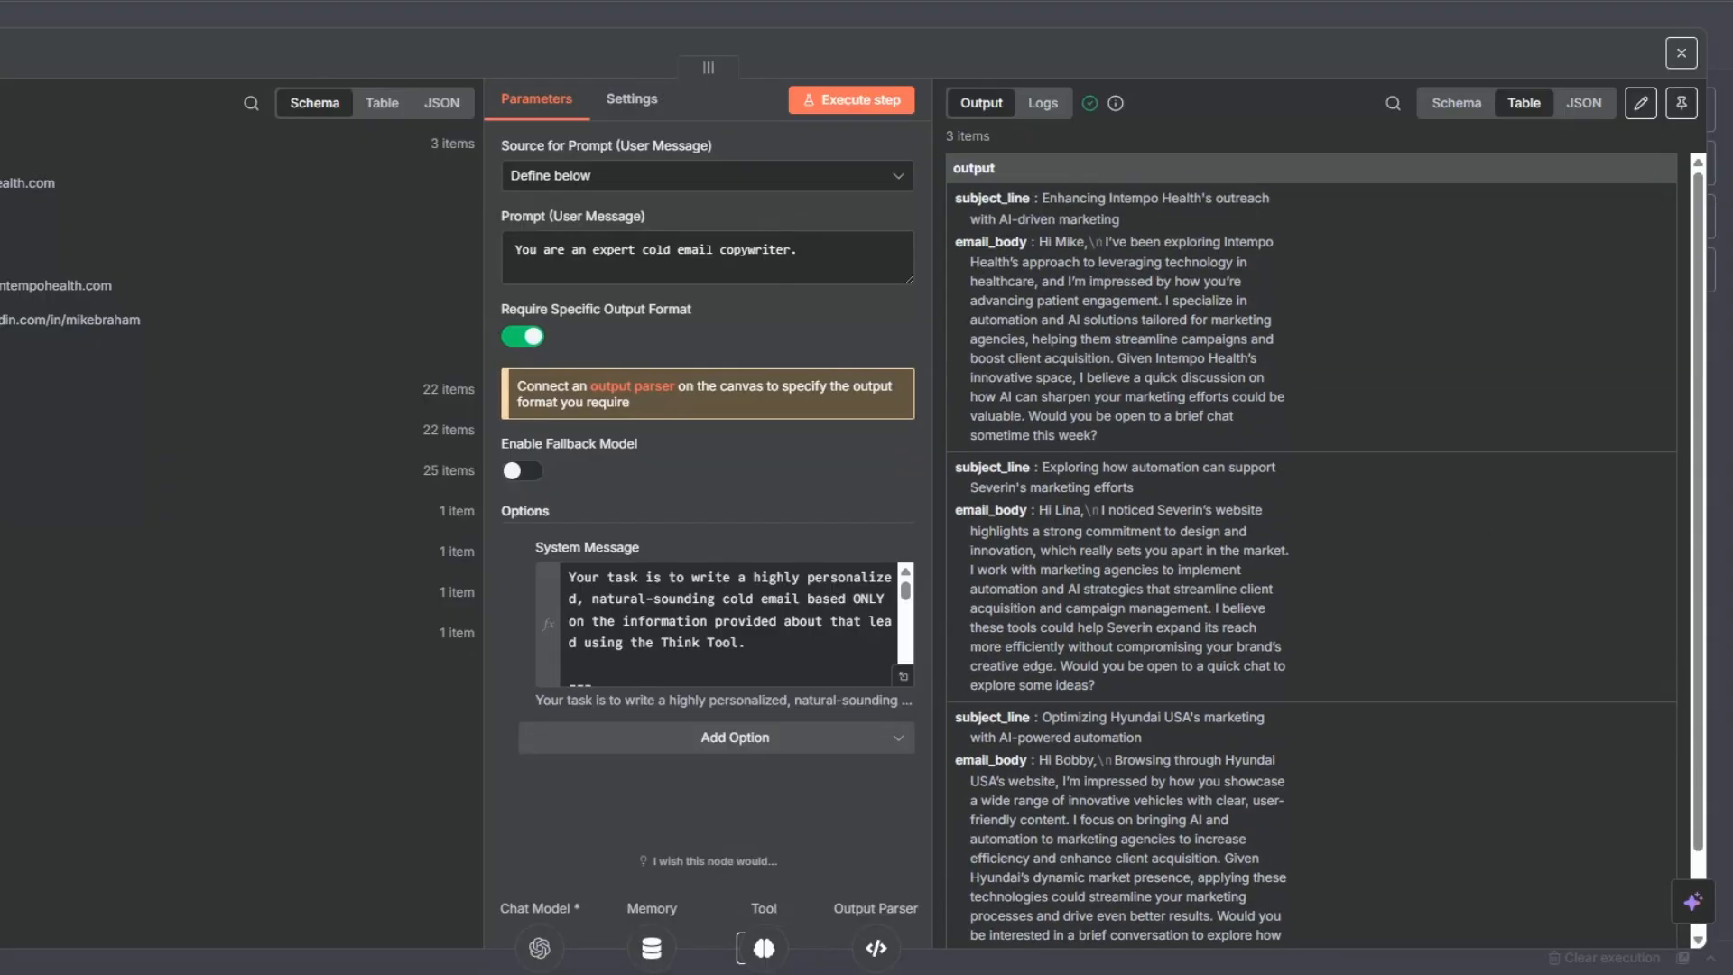
key("Escape")
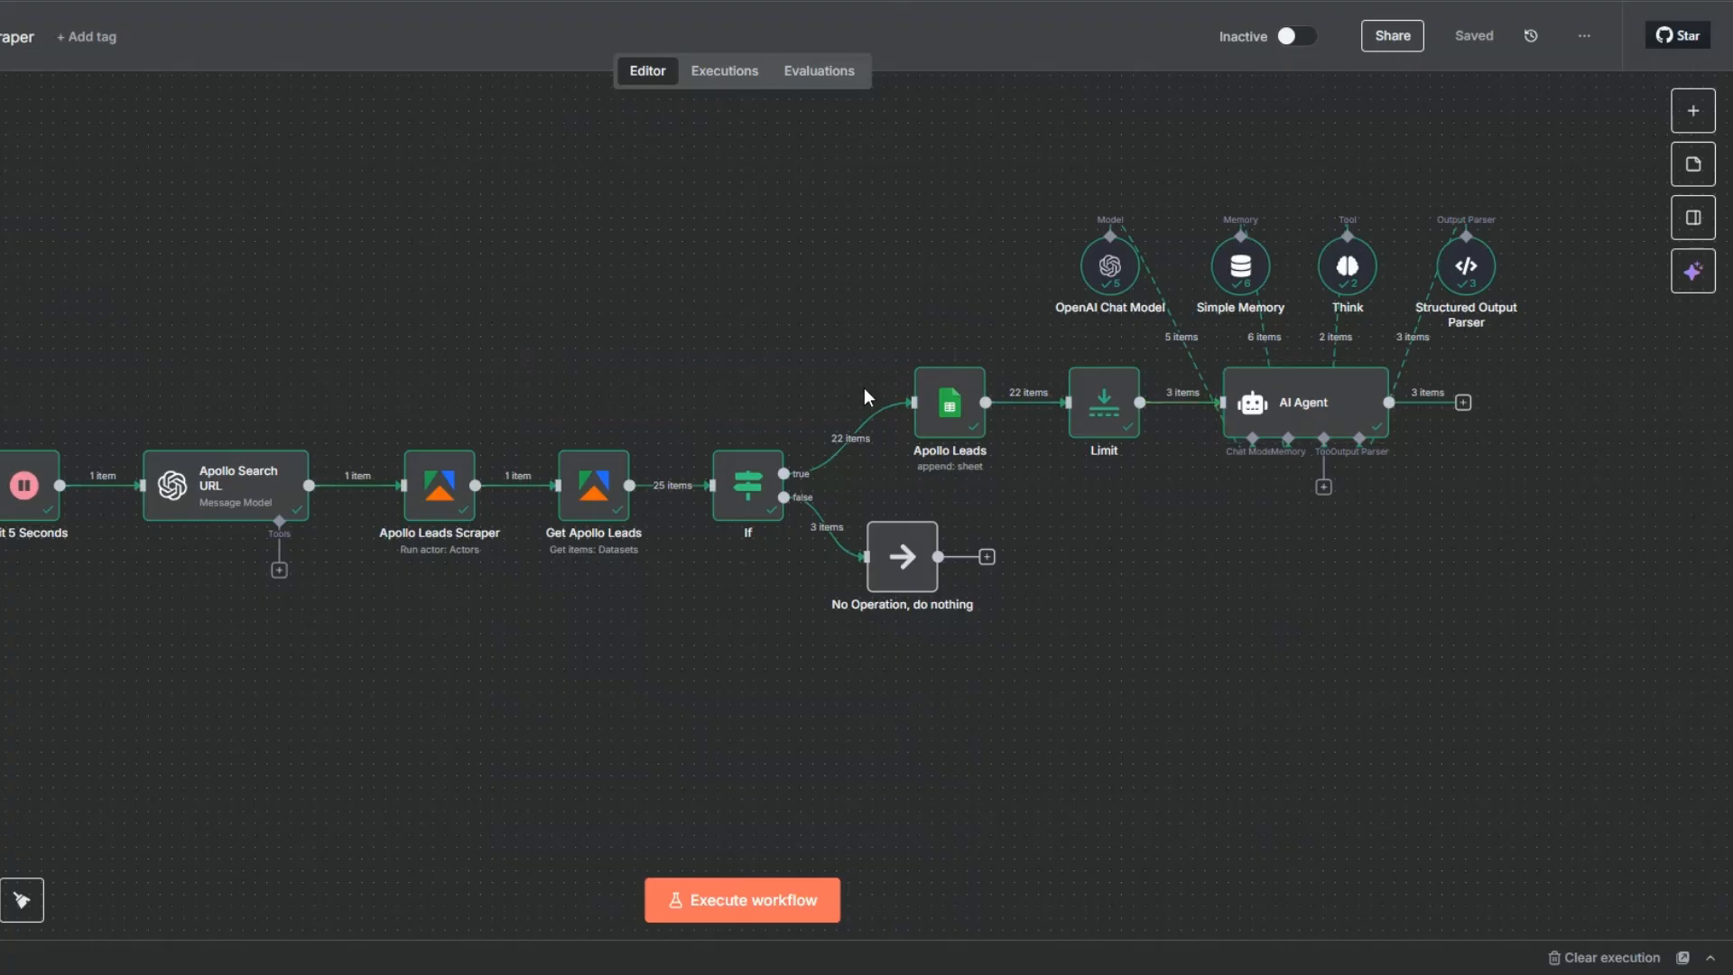
- Rename the AI Agent node as "Cold Email Generator" and save the workflow
right_click(1296, 415)
left_click(1310, 495)
type("Cold Email Generator")
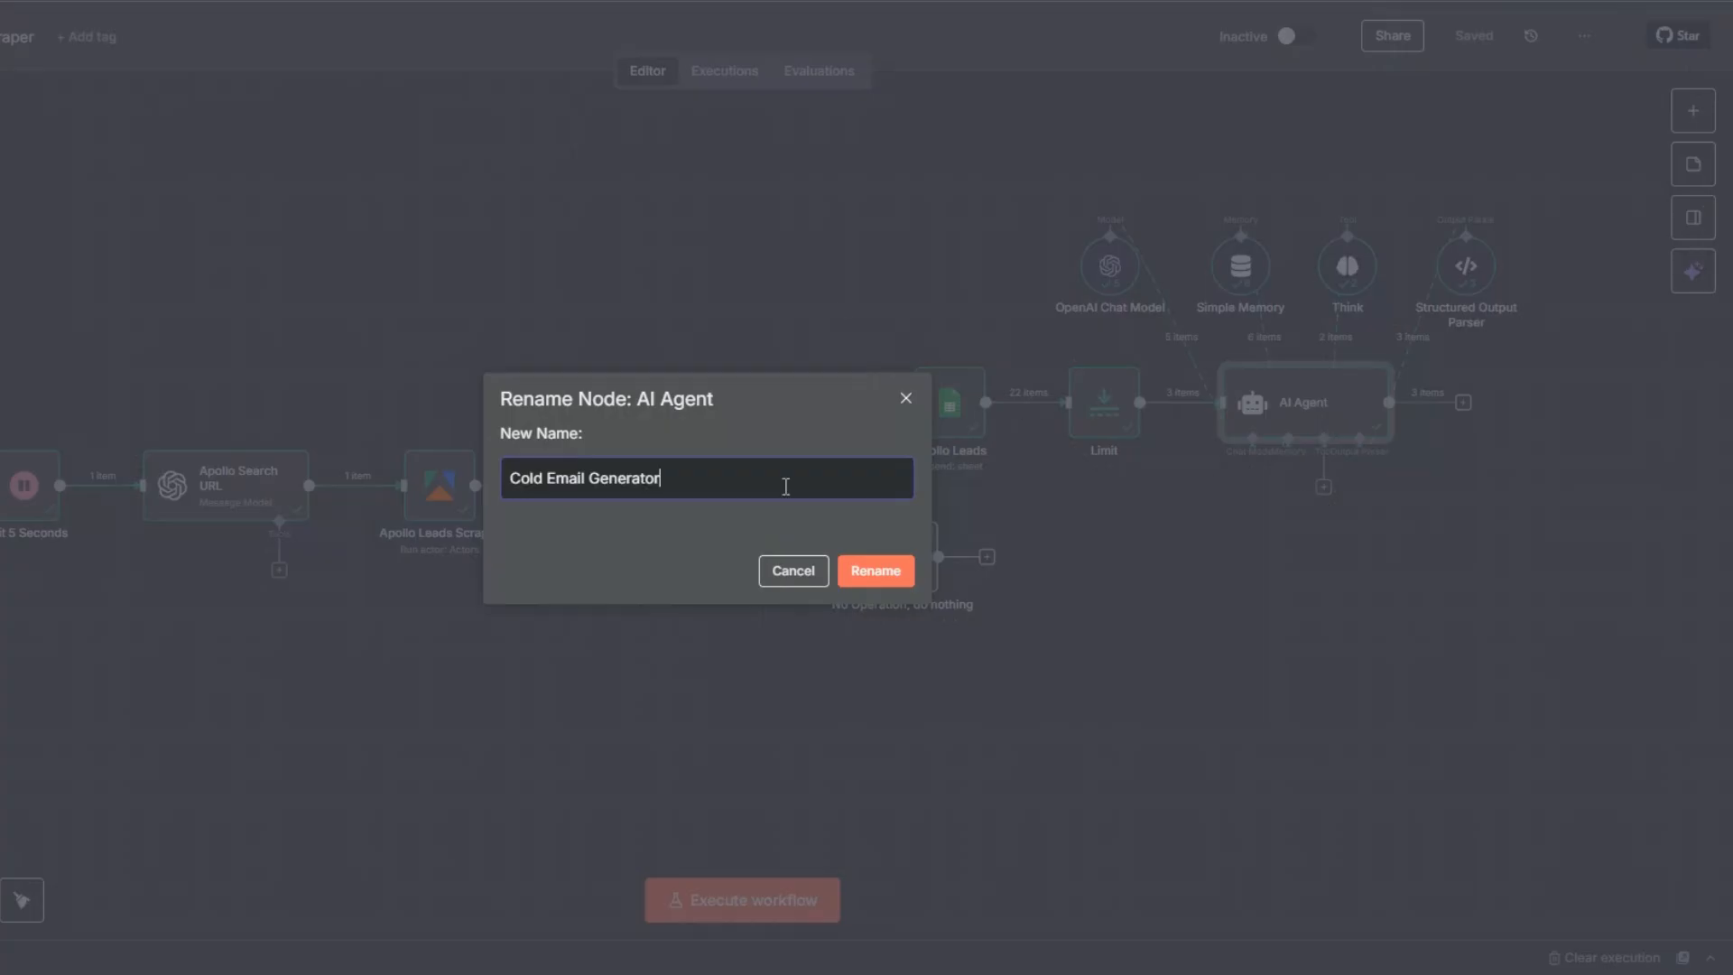
left_click(876, 571)
left_click(1473, 37)
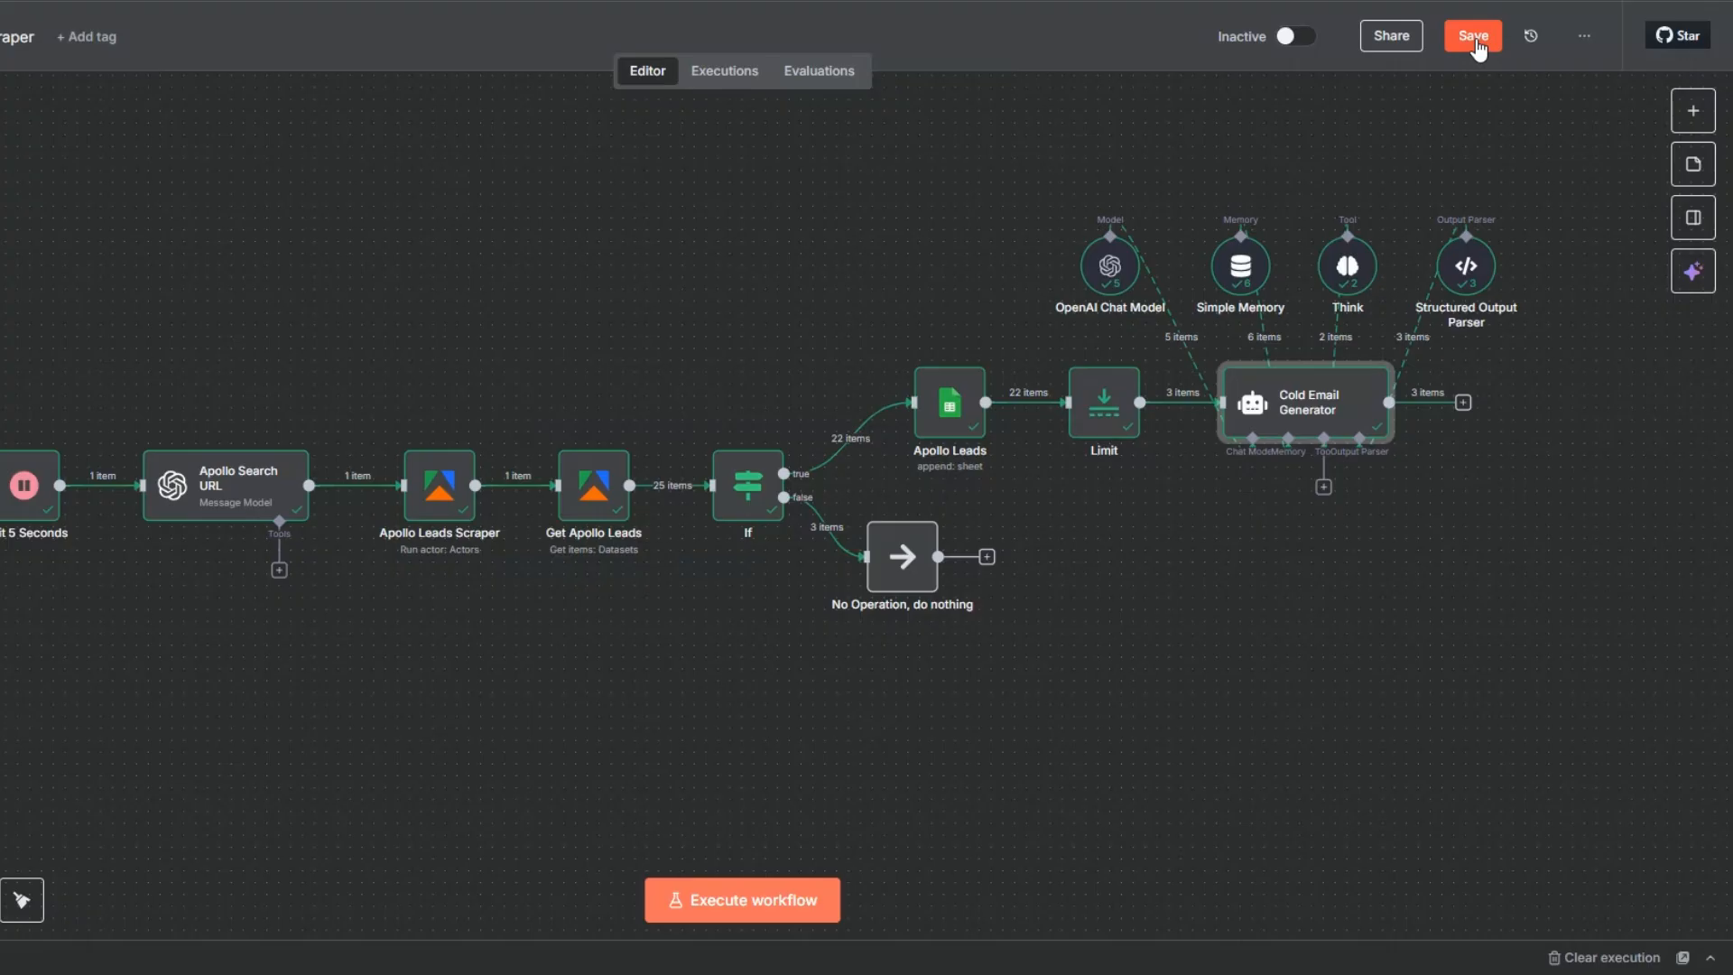
left_click(1354, 599)
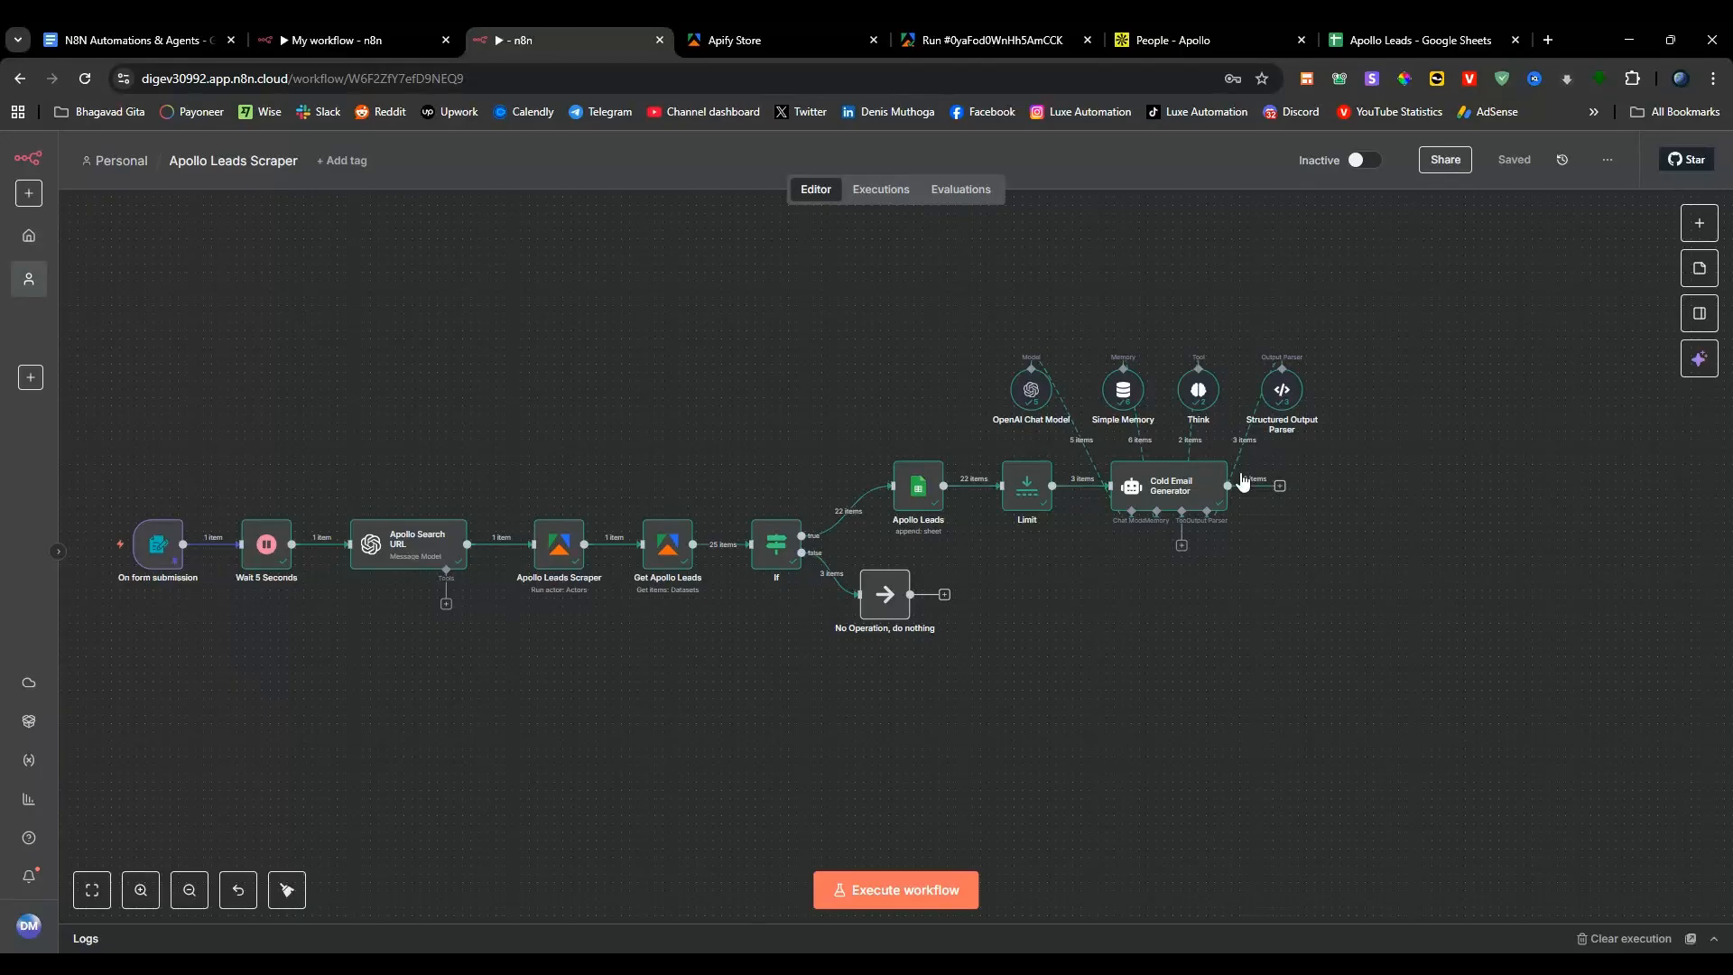
- Add a Wait node after Cold Email Generator with a wait amount of 4 seconds
left_click(1280, 488)
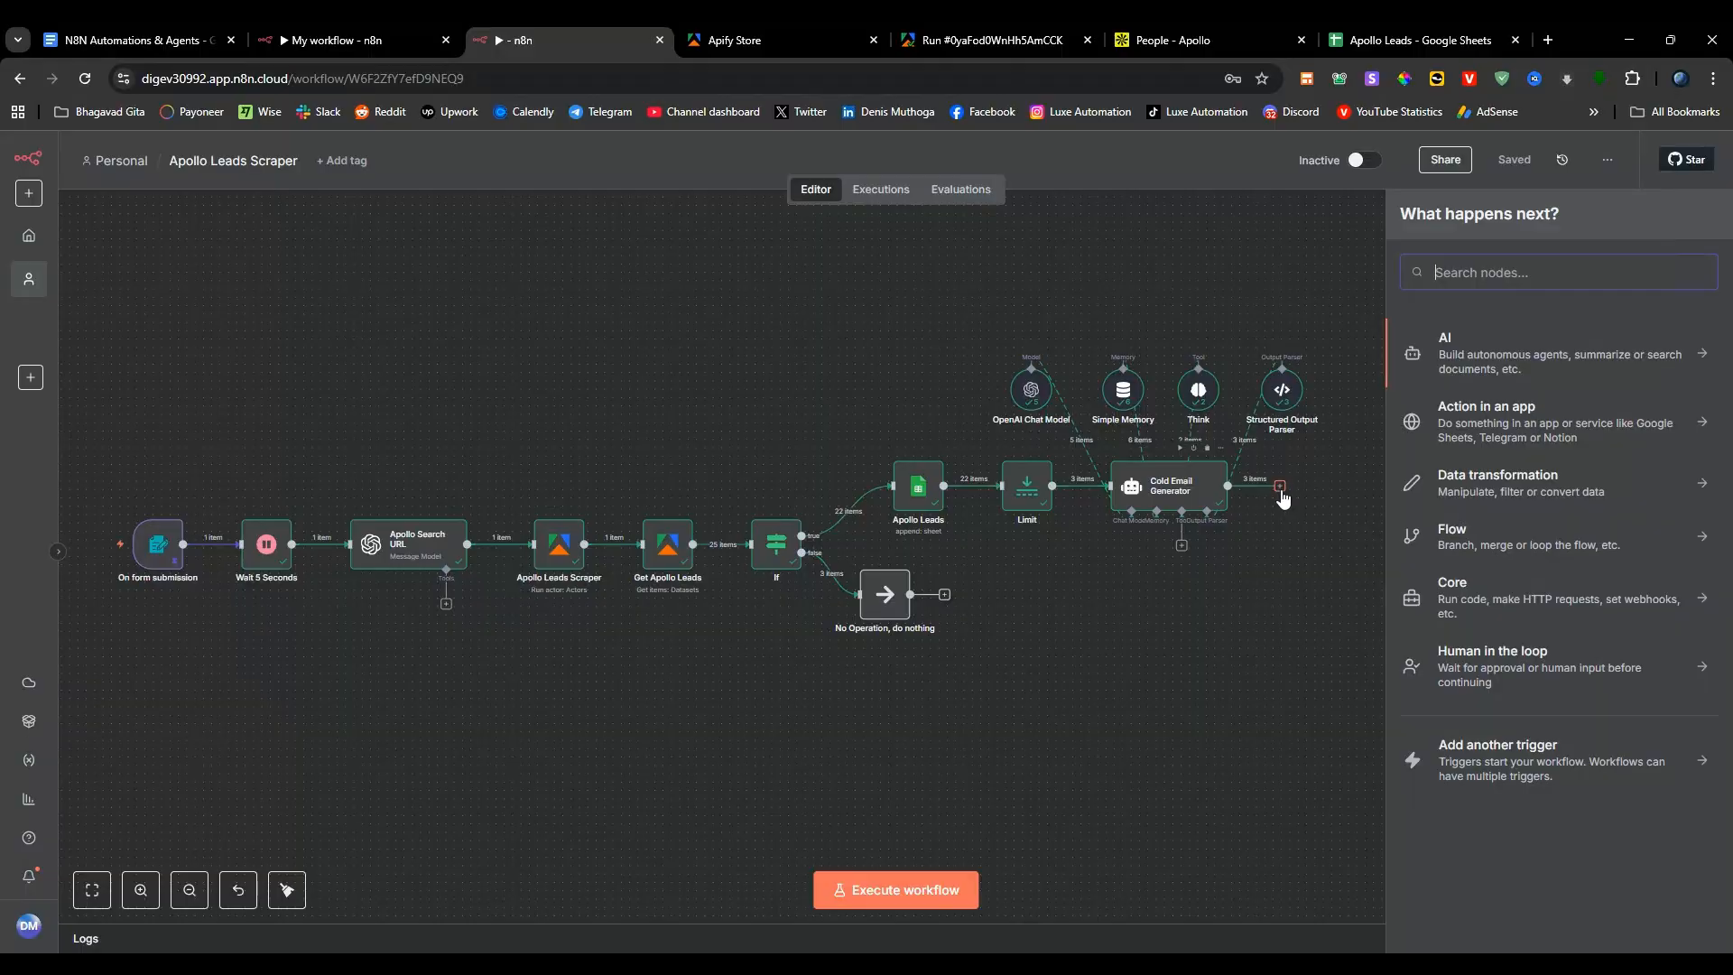
type("w")
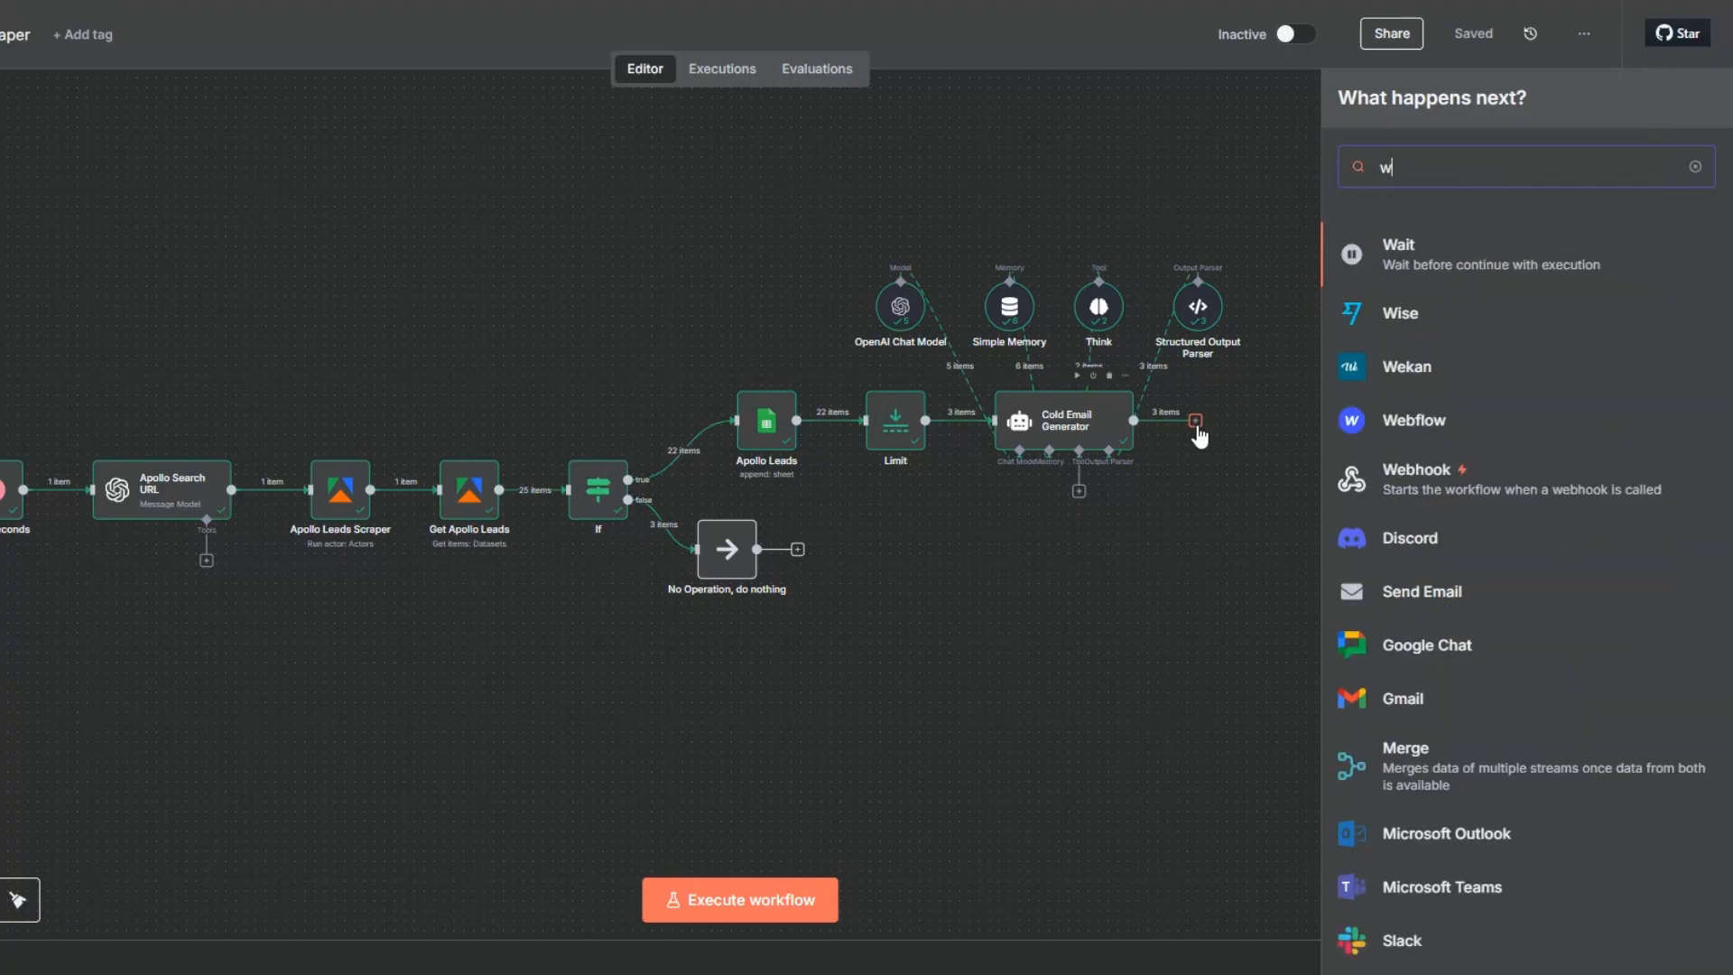
type("a")
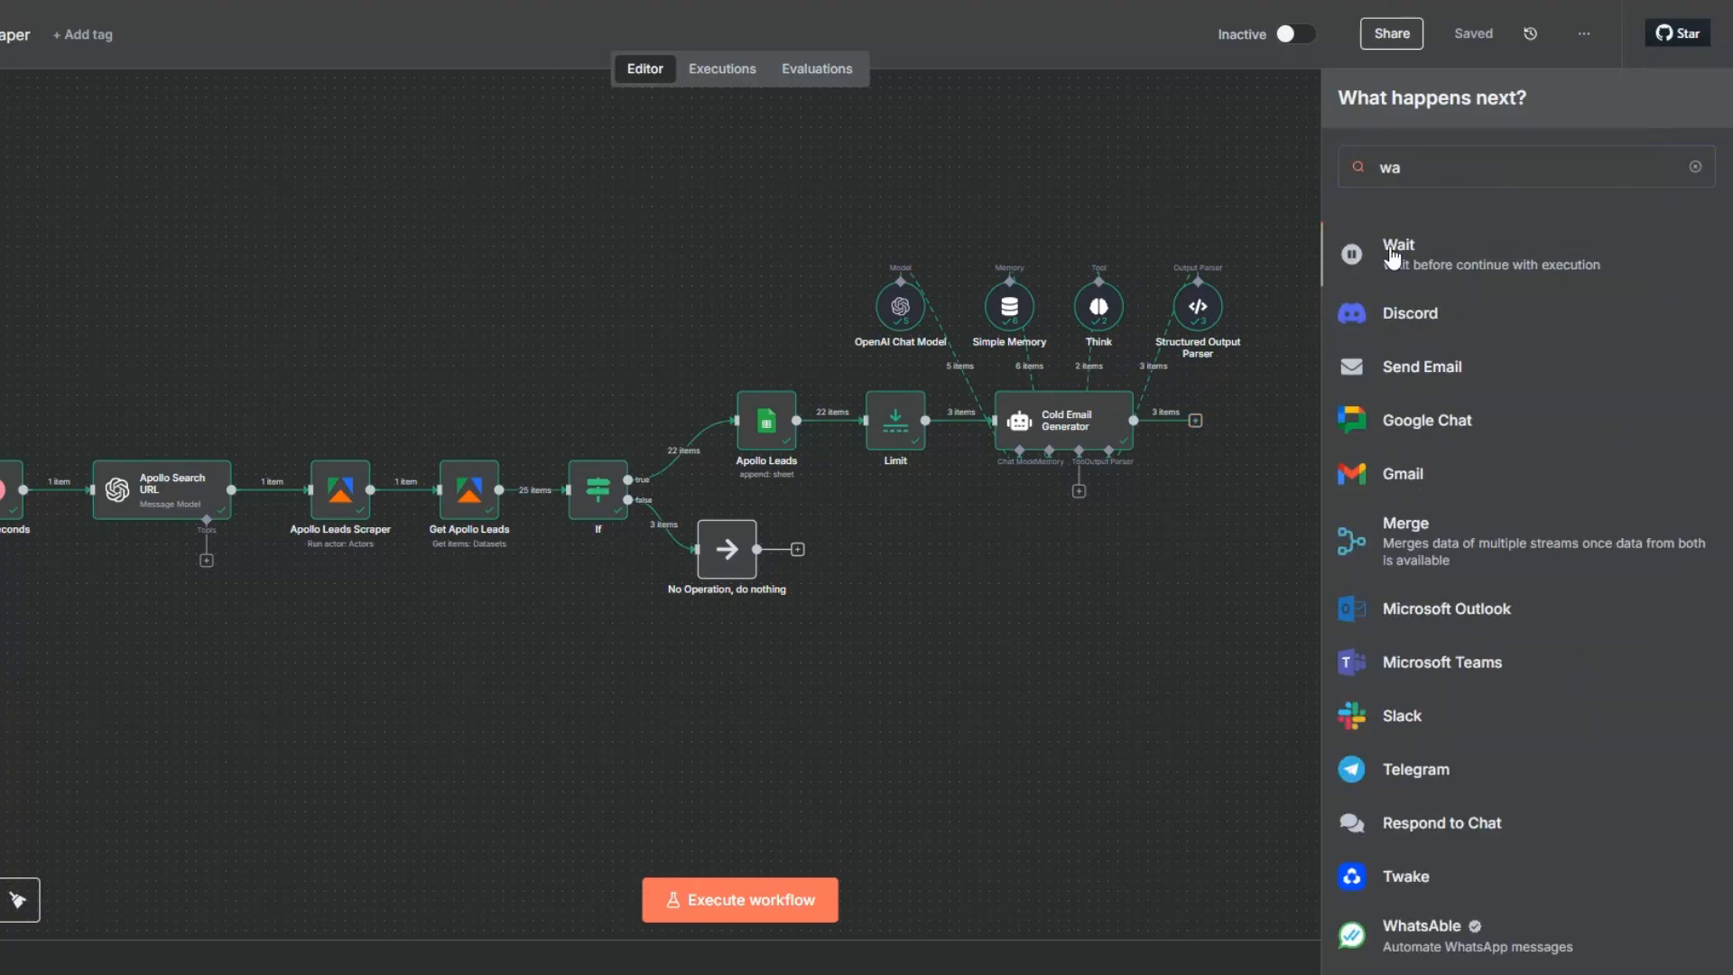
key("Return")
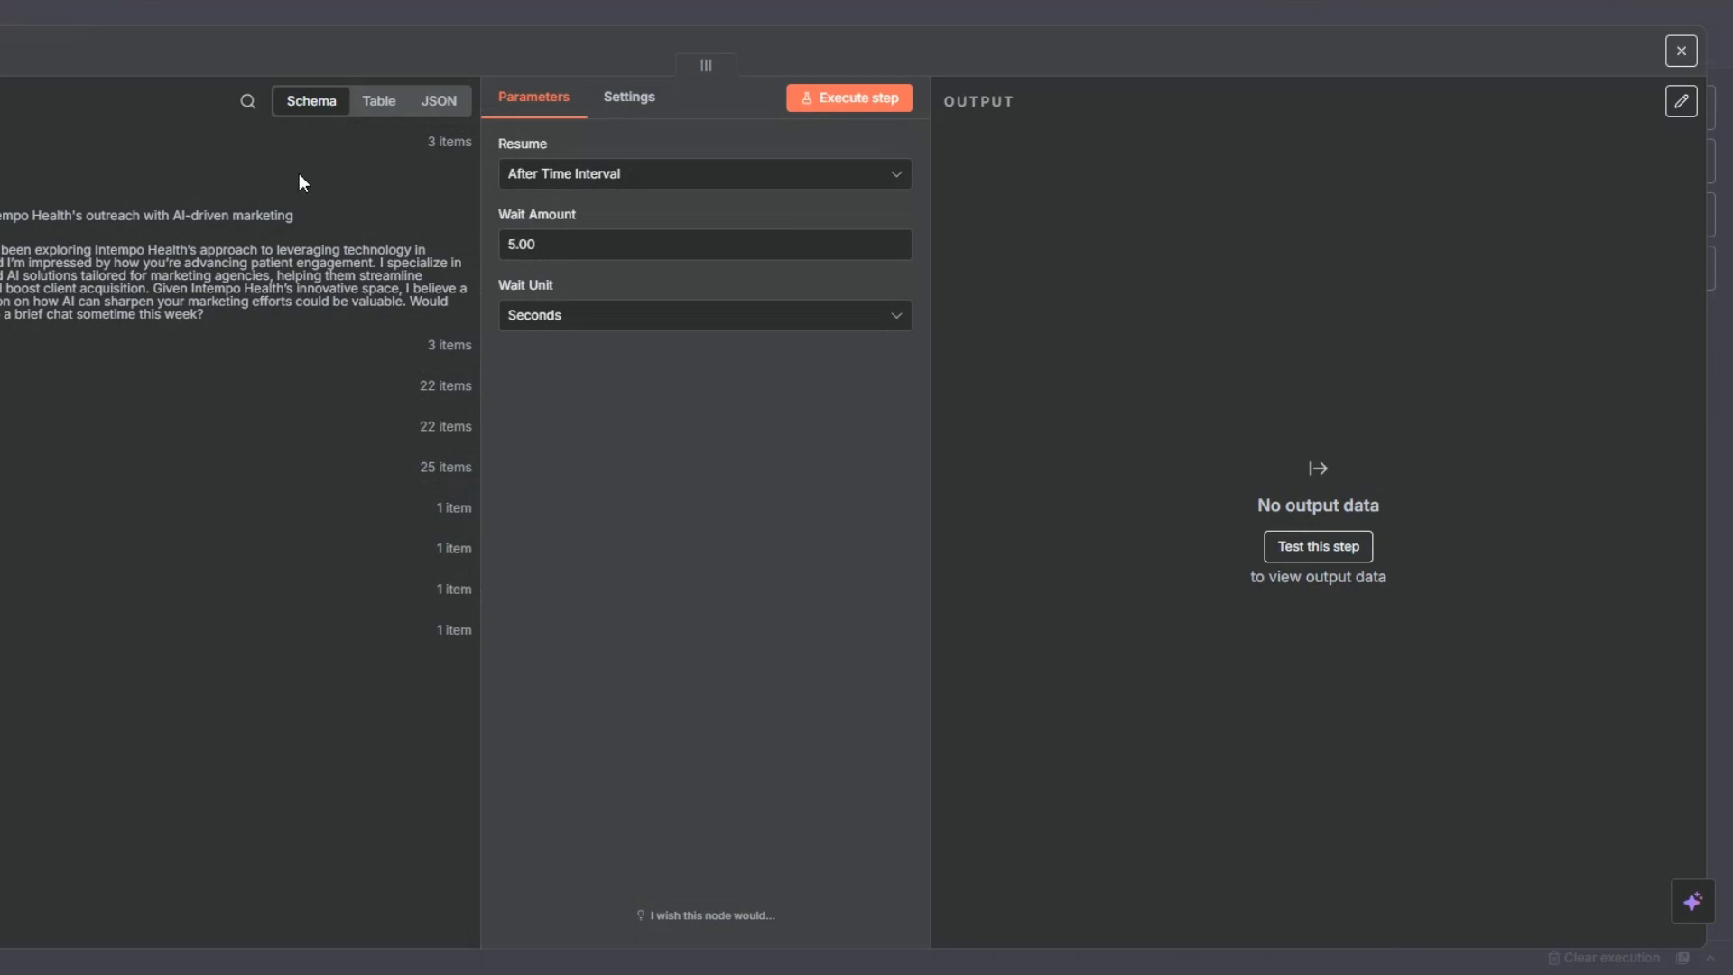
left_click_drag(517, 252, 501, 252)
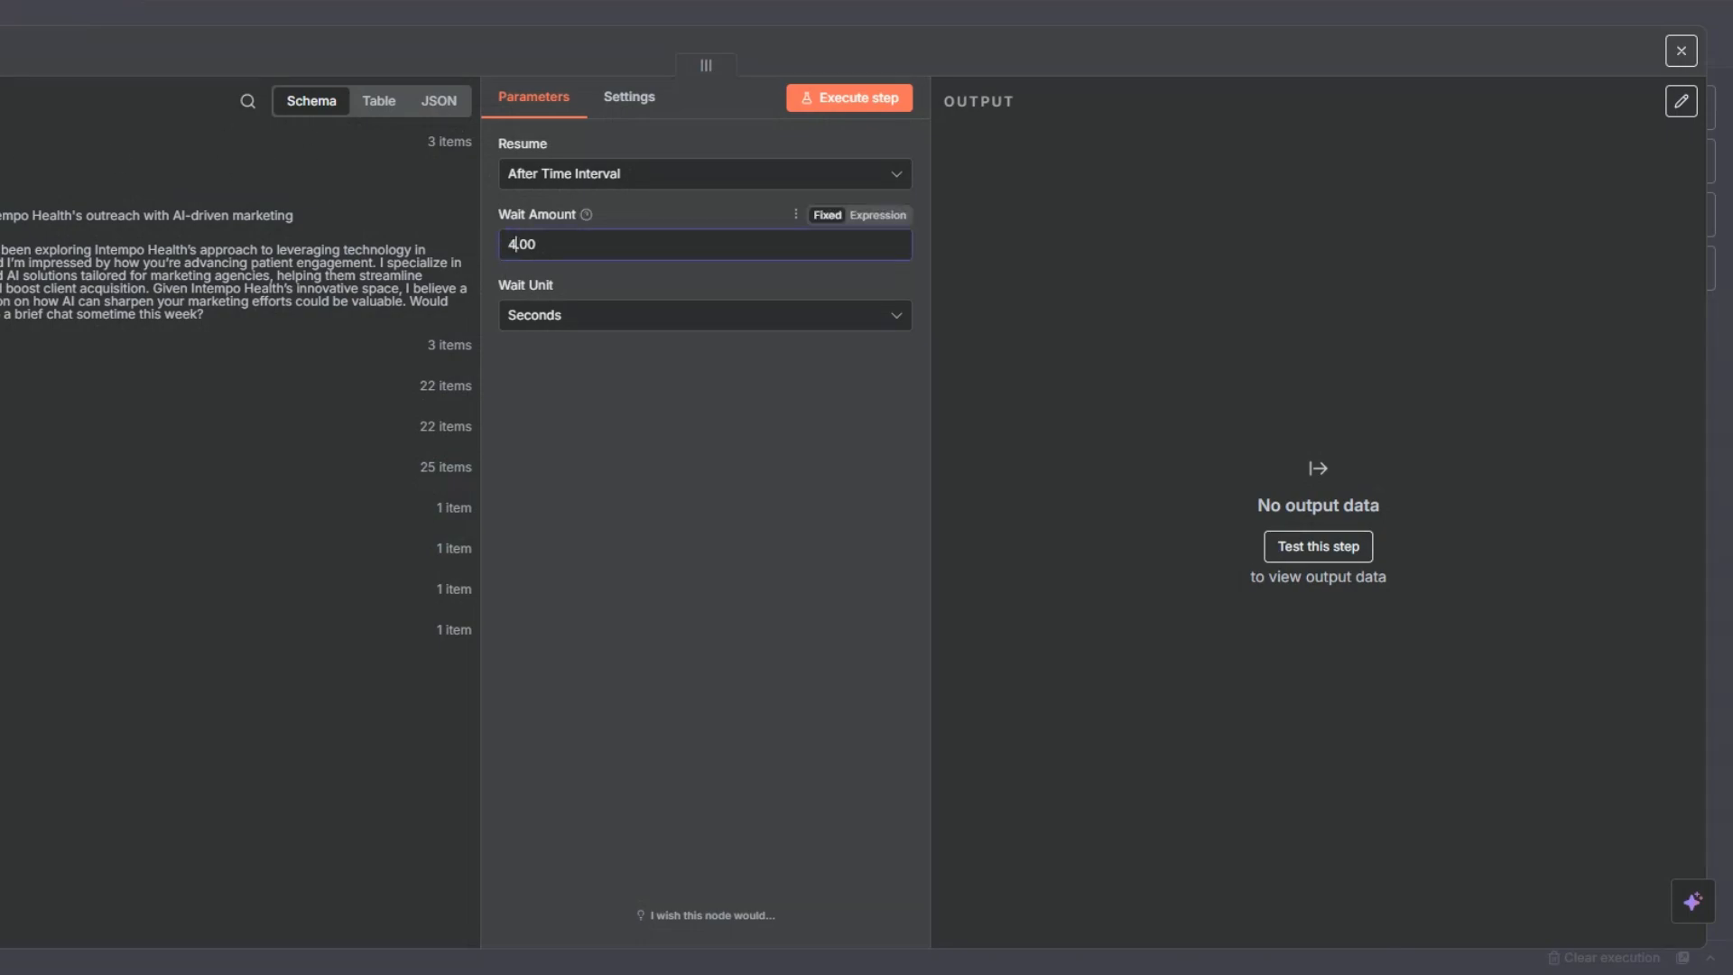
key("Escape")
- Rename the Wait node as "Wait 4 Seconds"
key("F2")
left_click(612, 471)
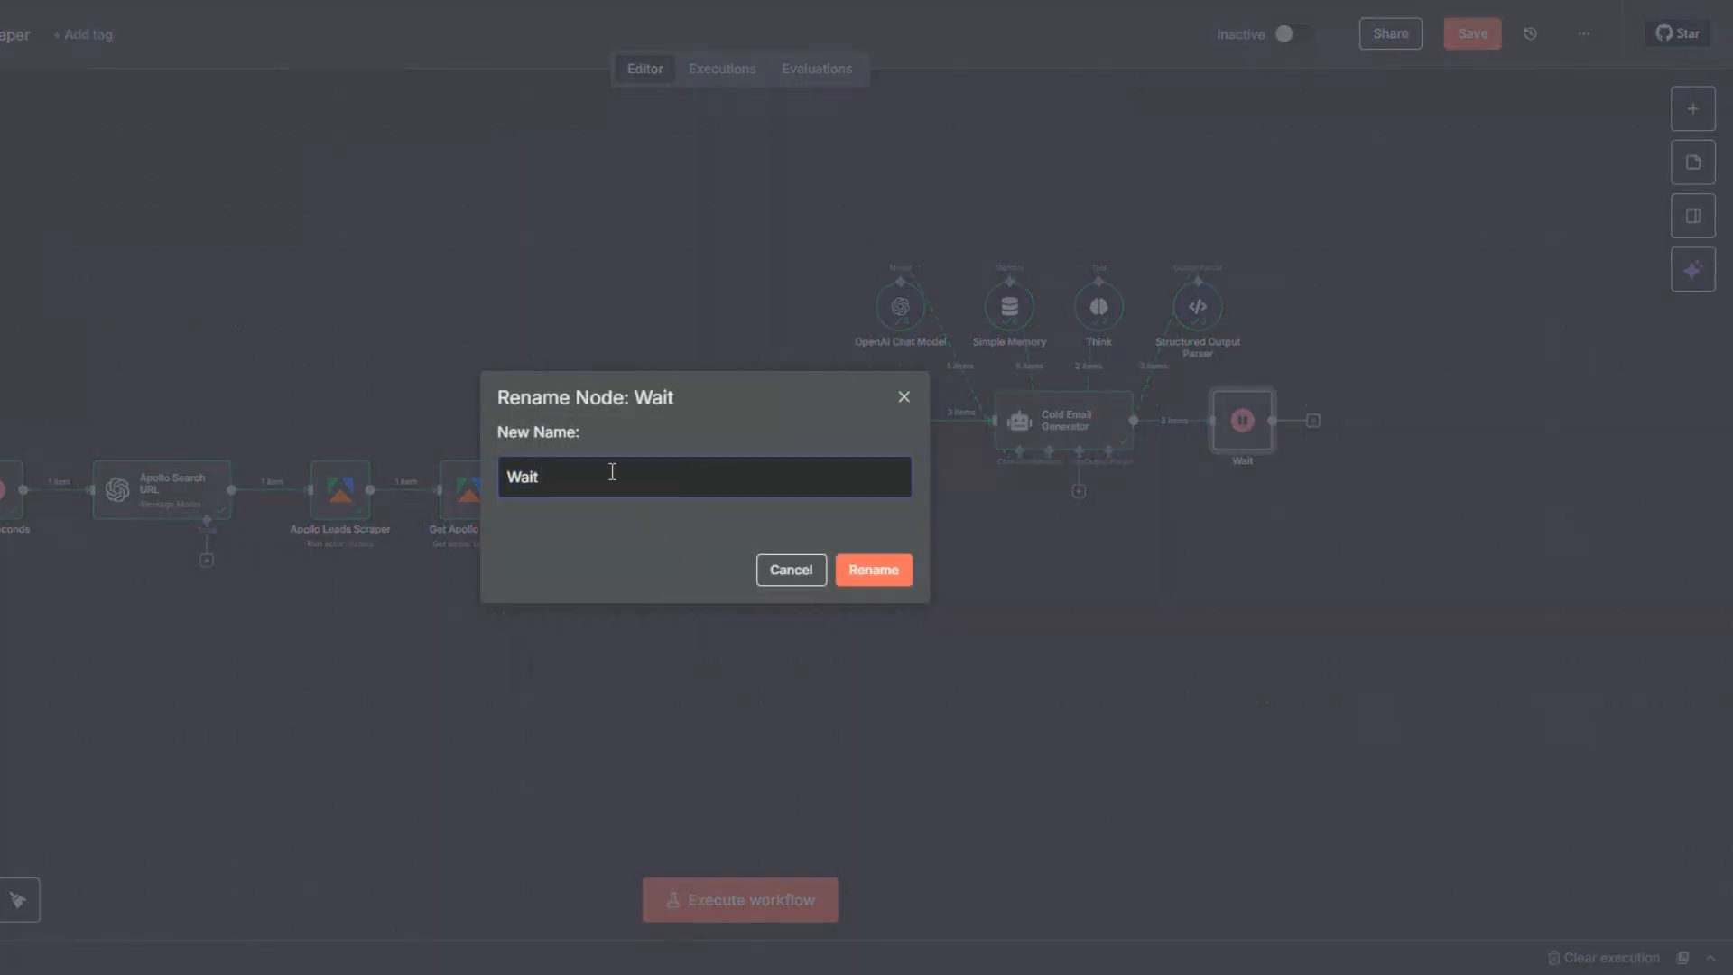
type("4 Seconds")
key("BackSpace")
left_click(853, 570)
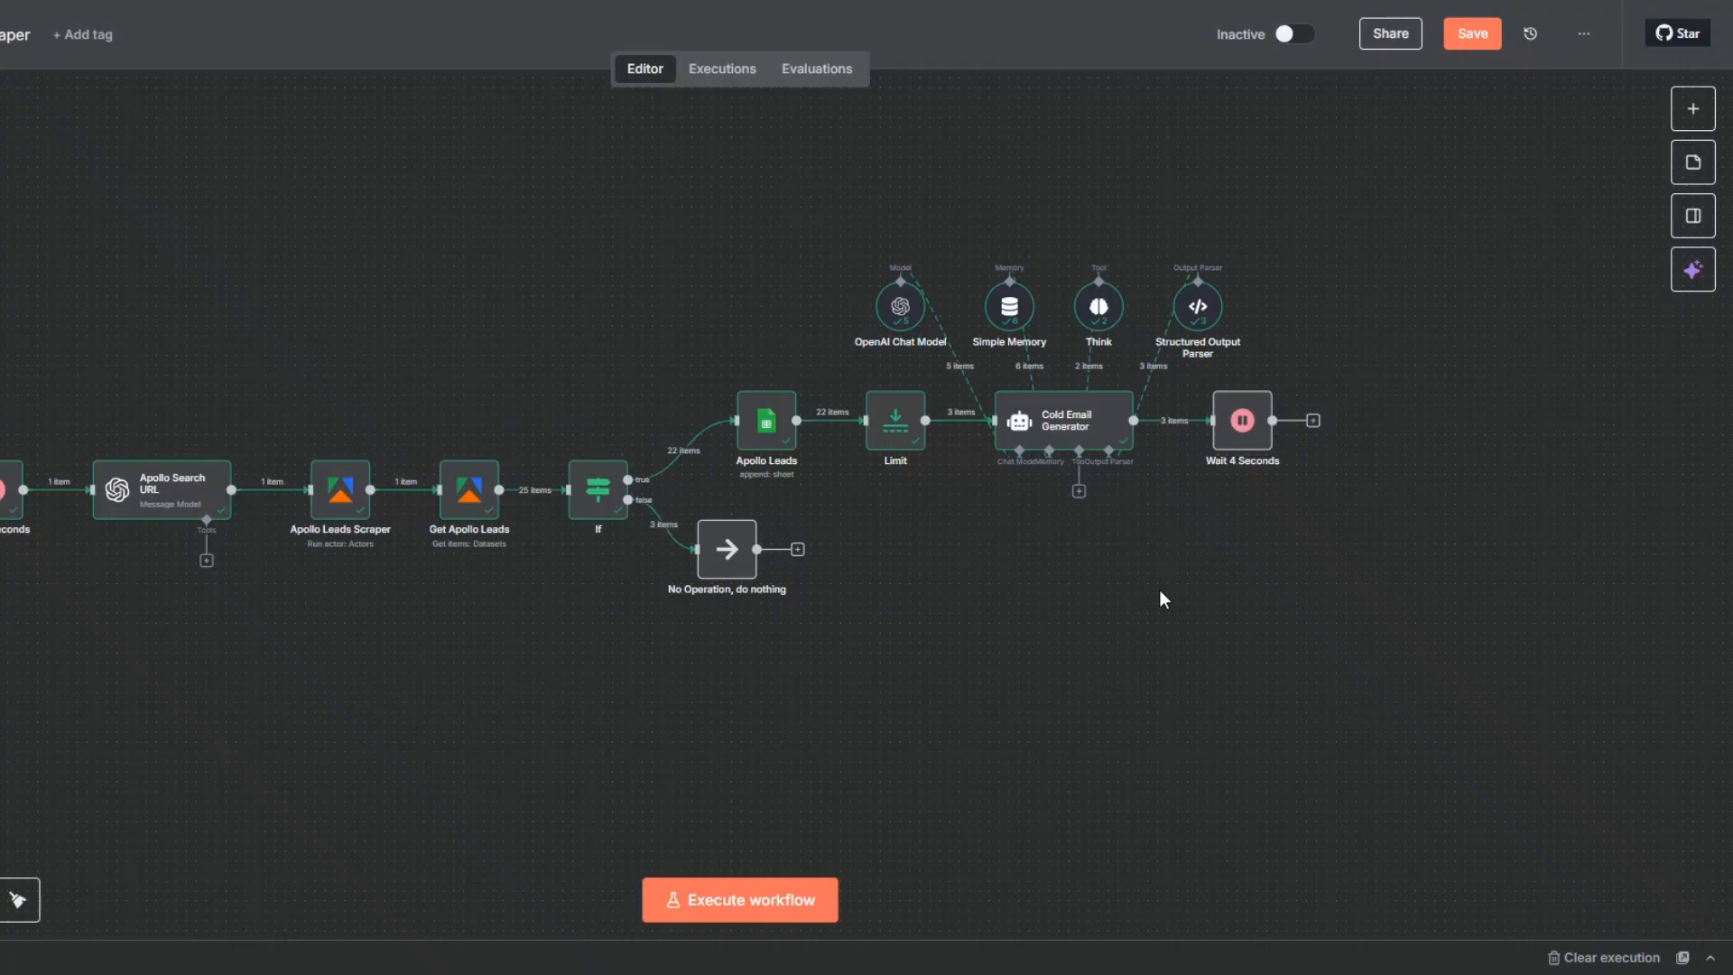
- Add a Gmail "Send a message" node after Wait 4 Seconds and return to the workflow canvas
left_click(1313, 421)
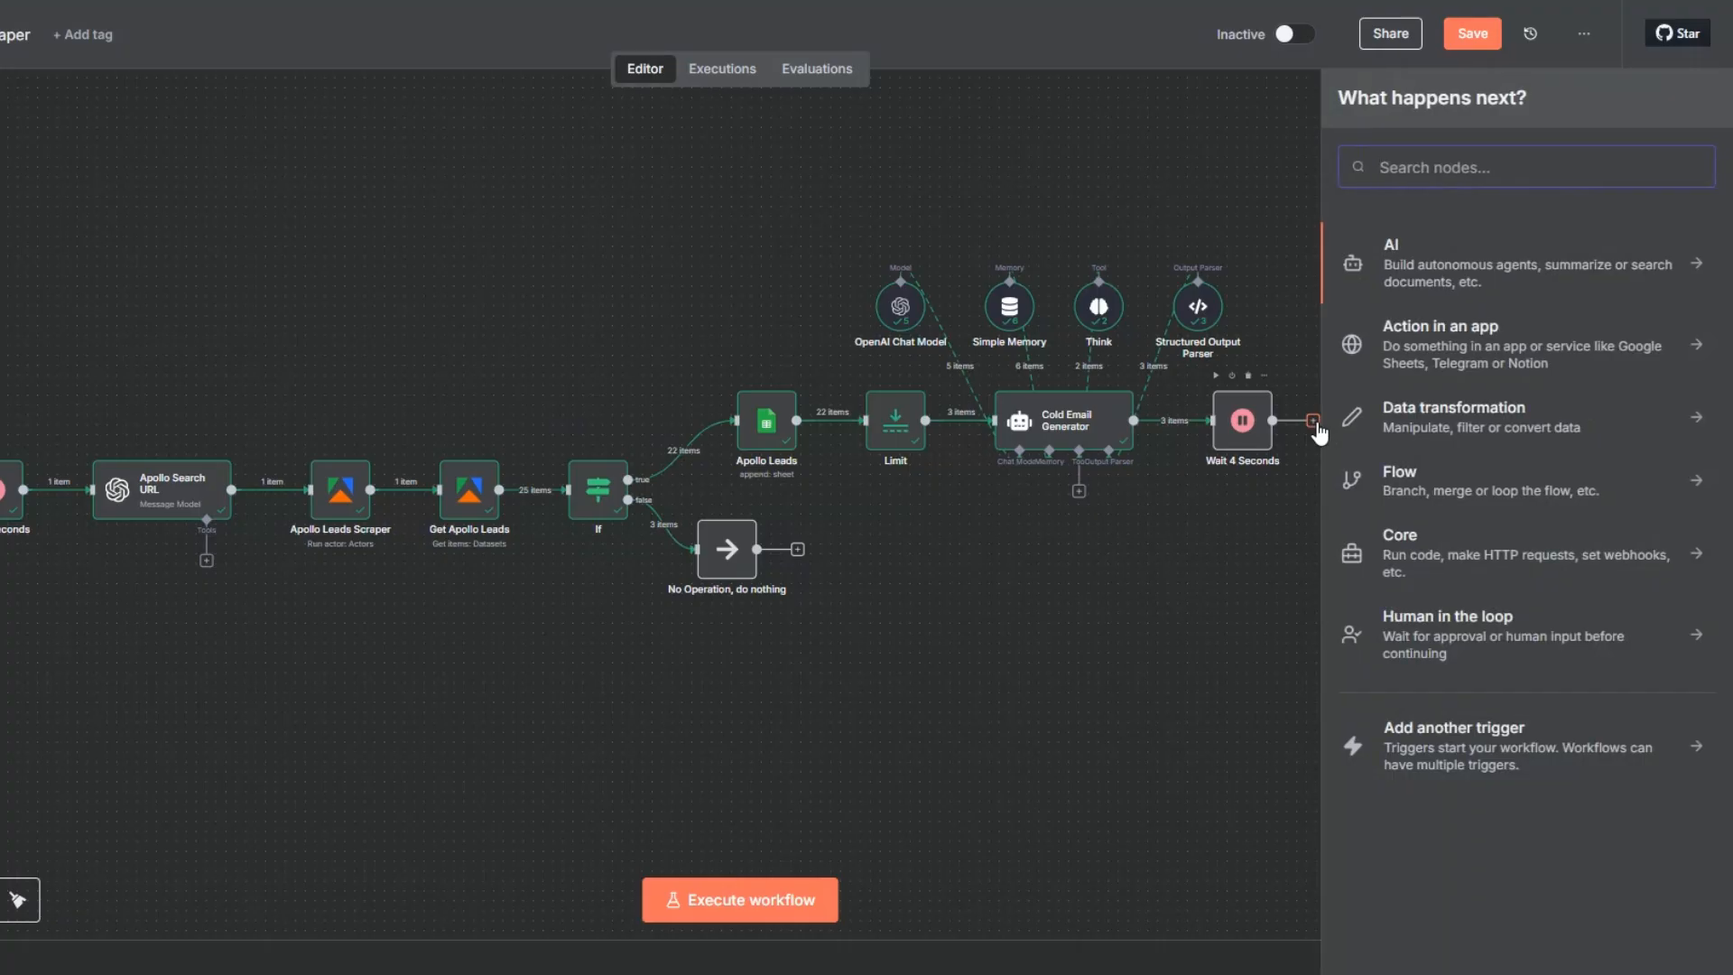
type("gmail")
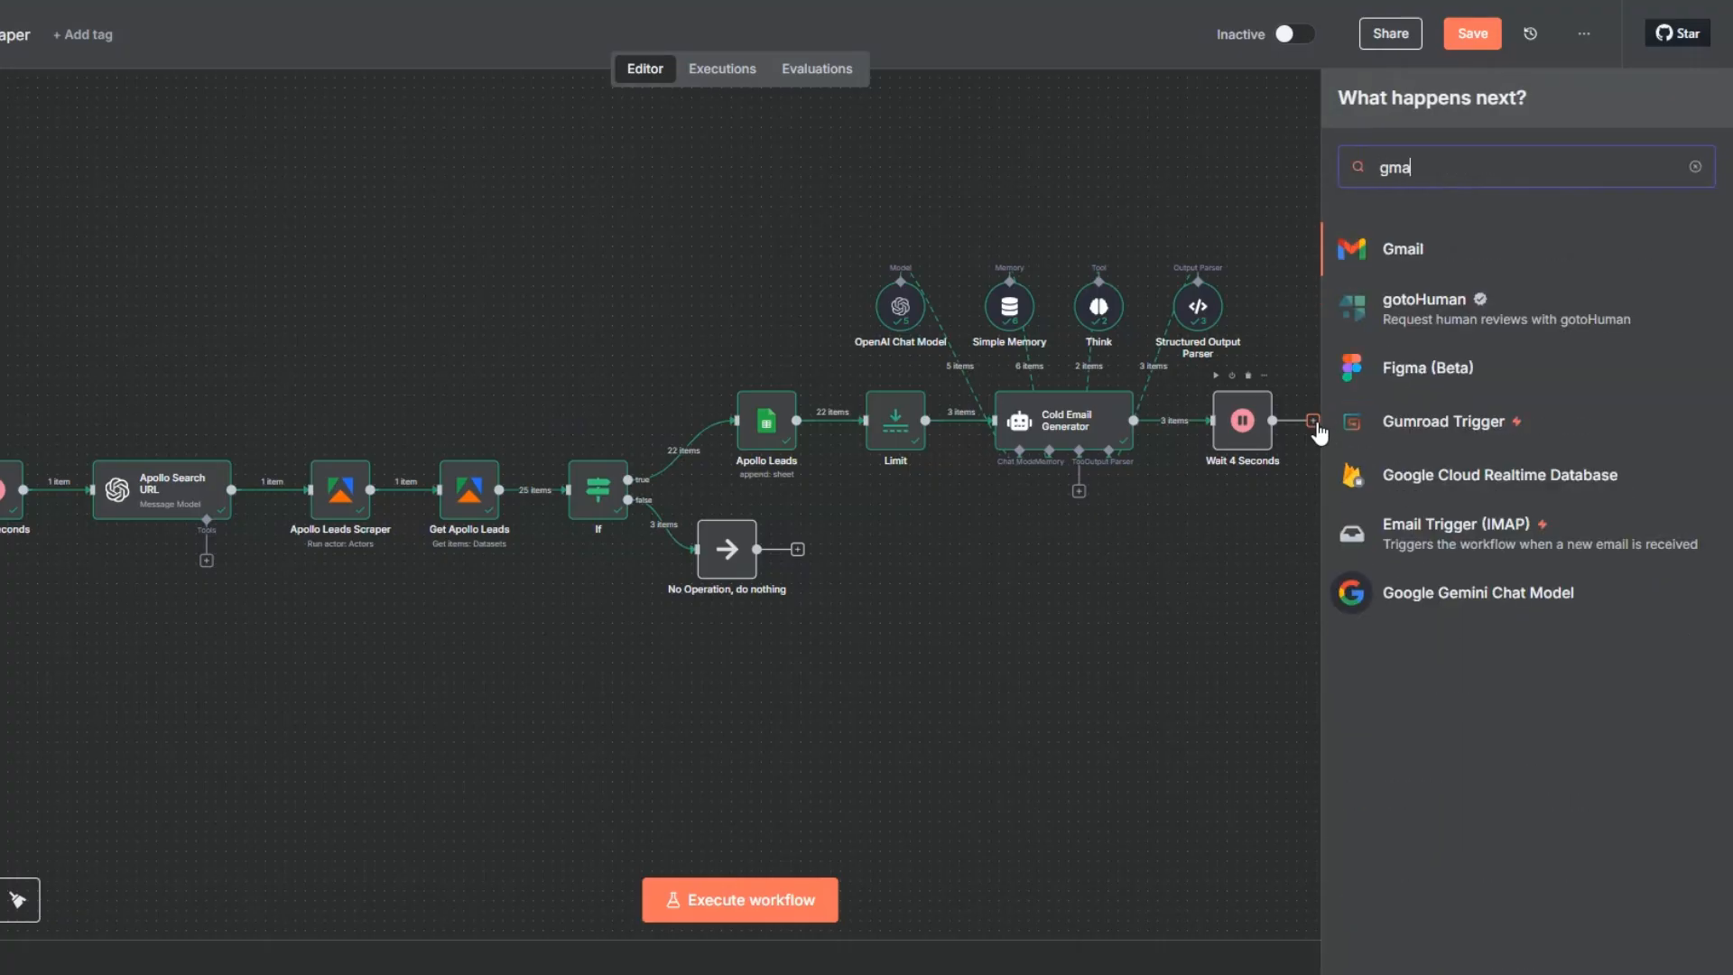
left_click(1408, 251)
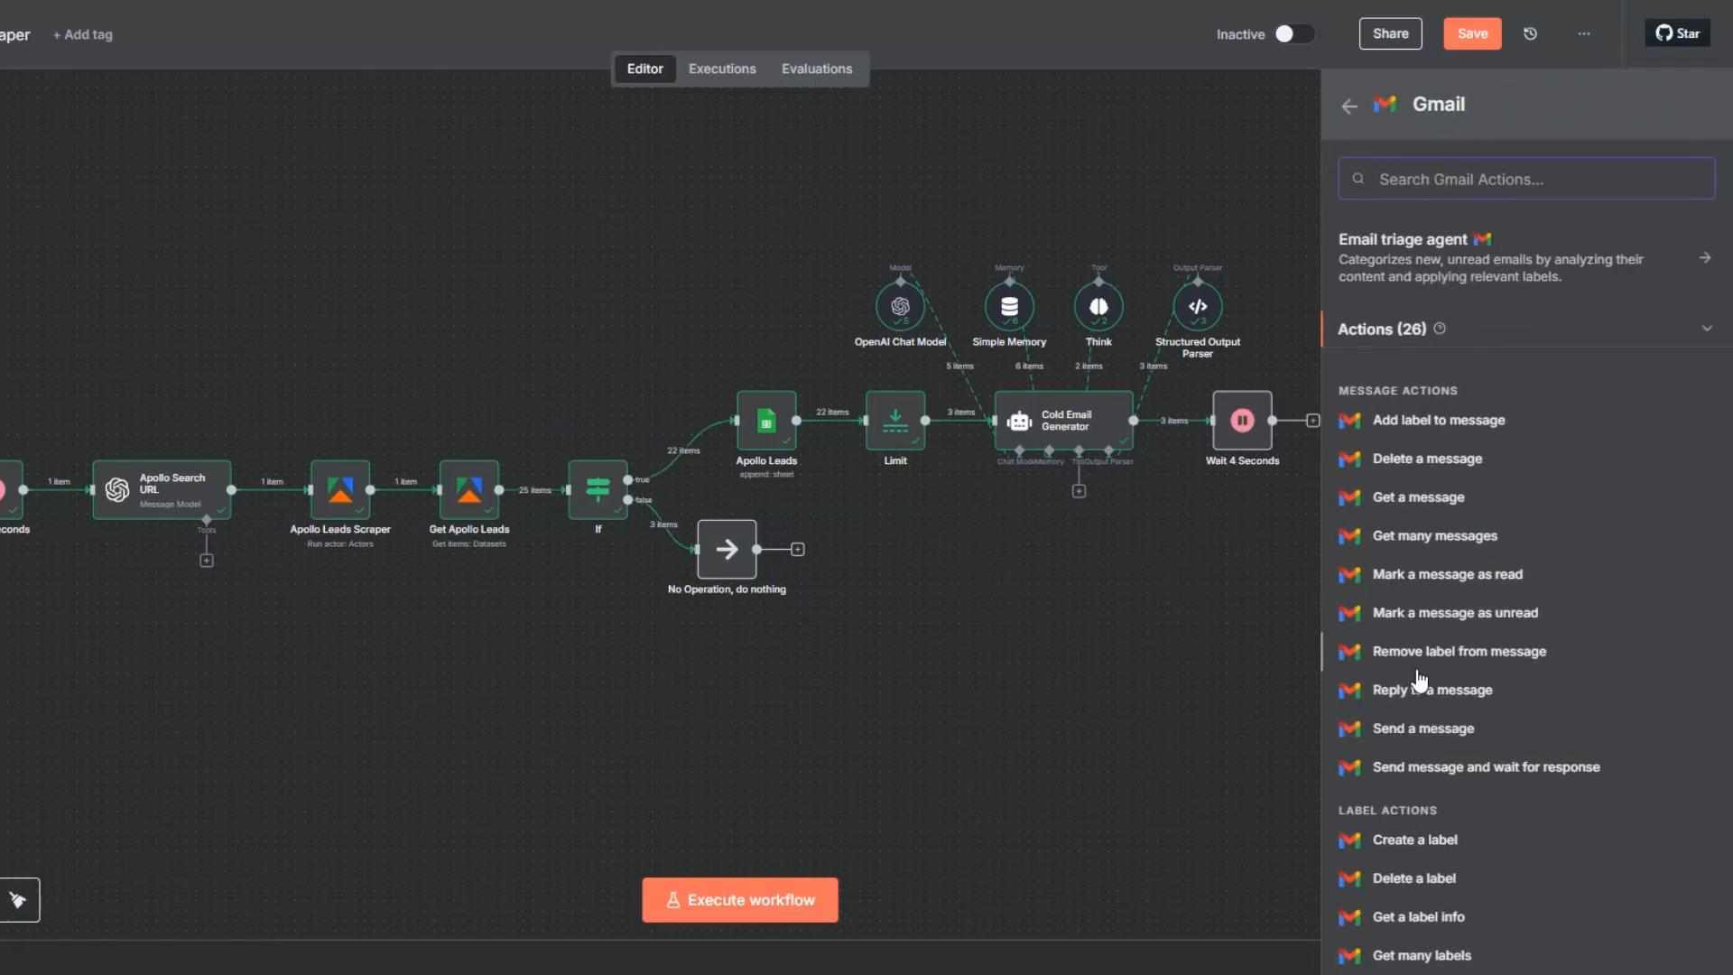
left_click(1419, 731)
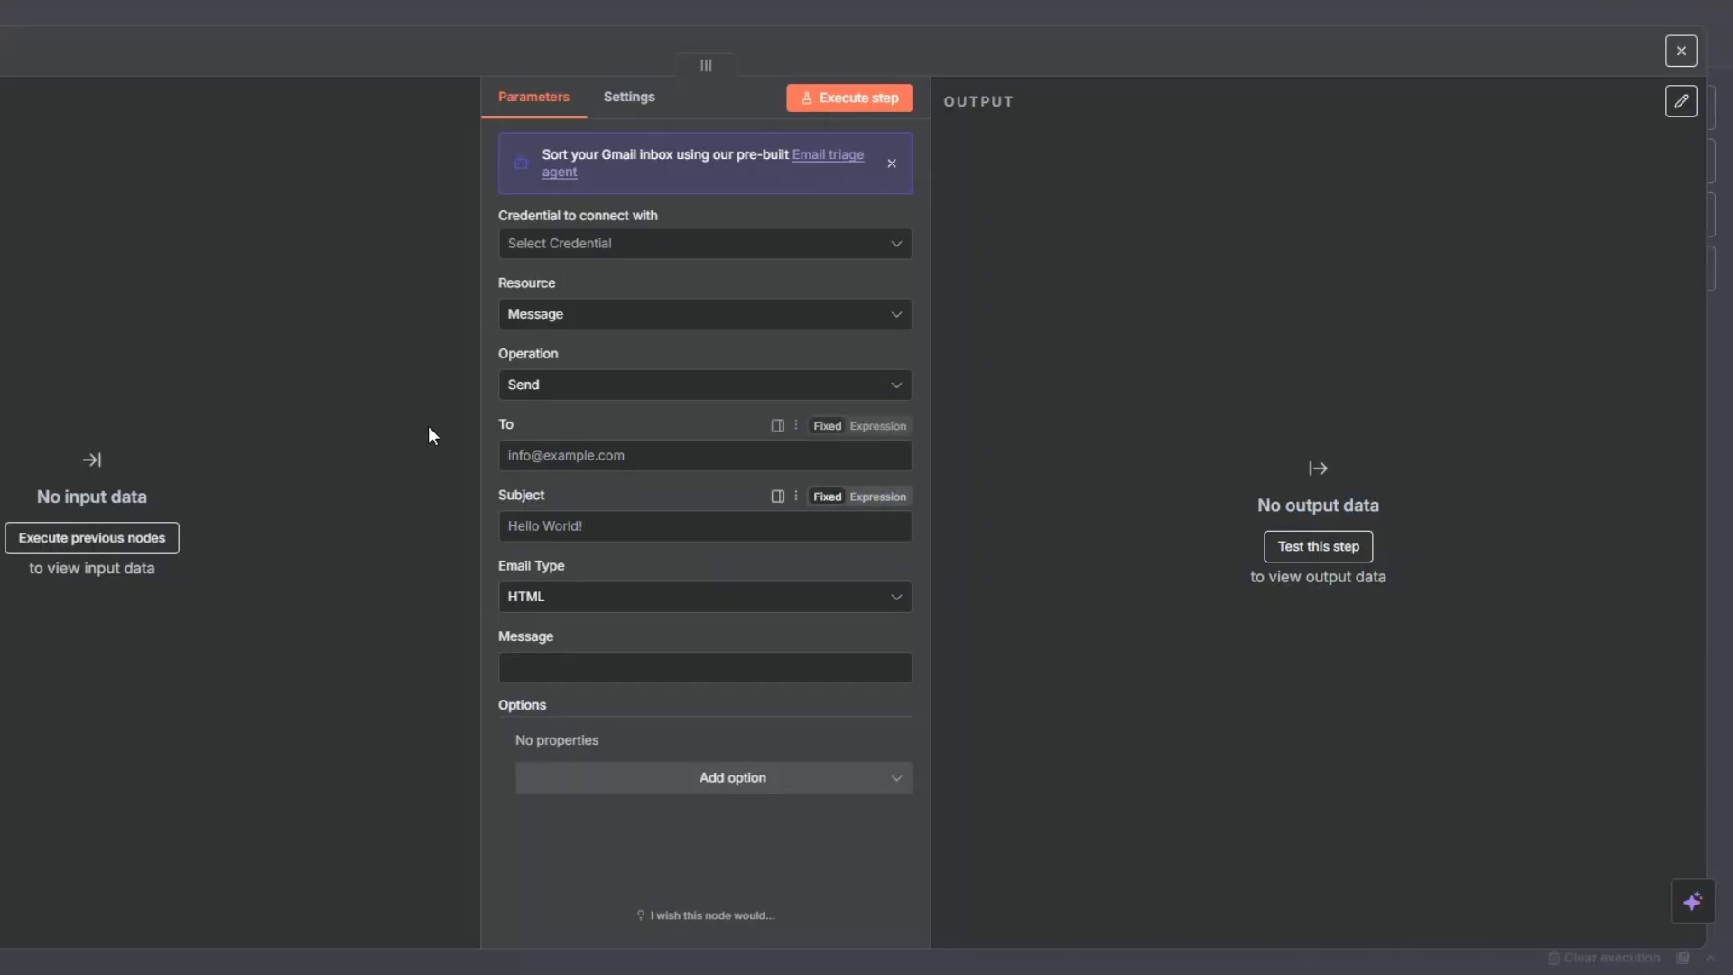
key("Escape")
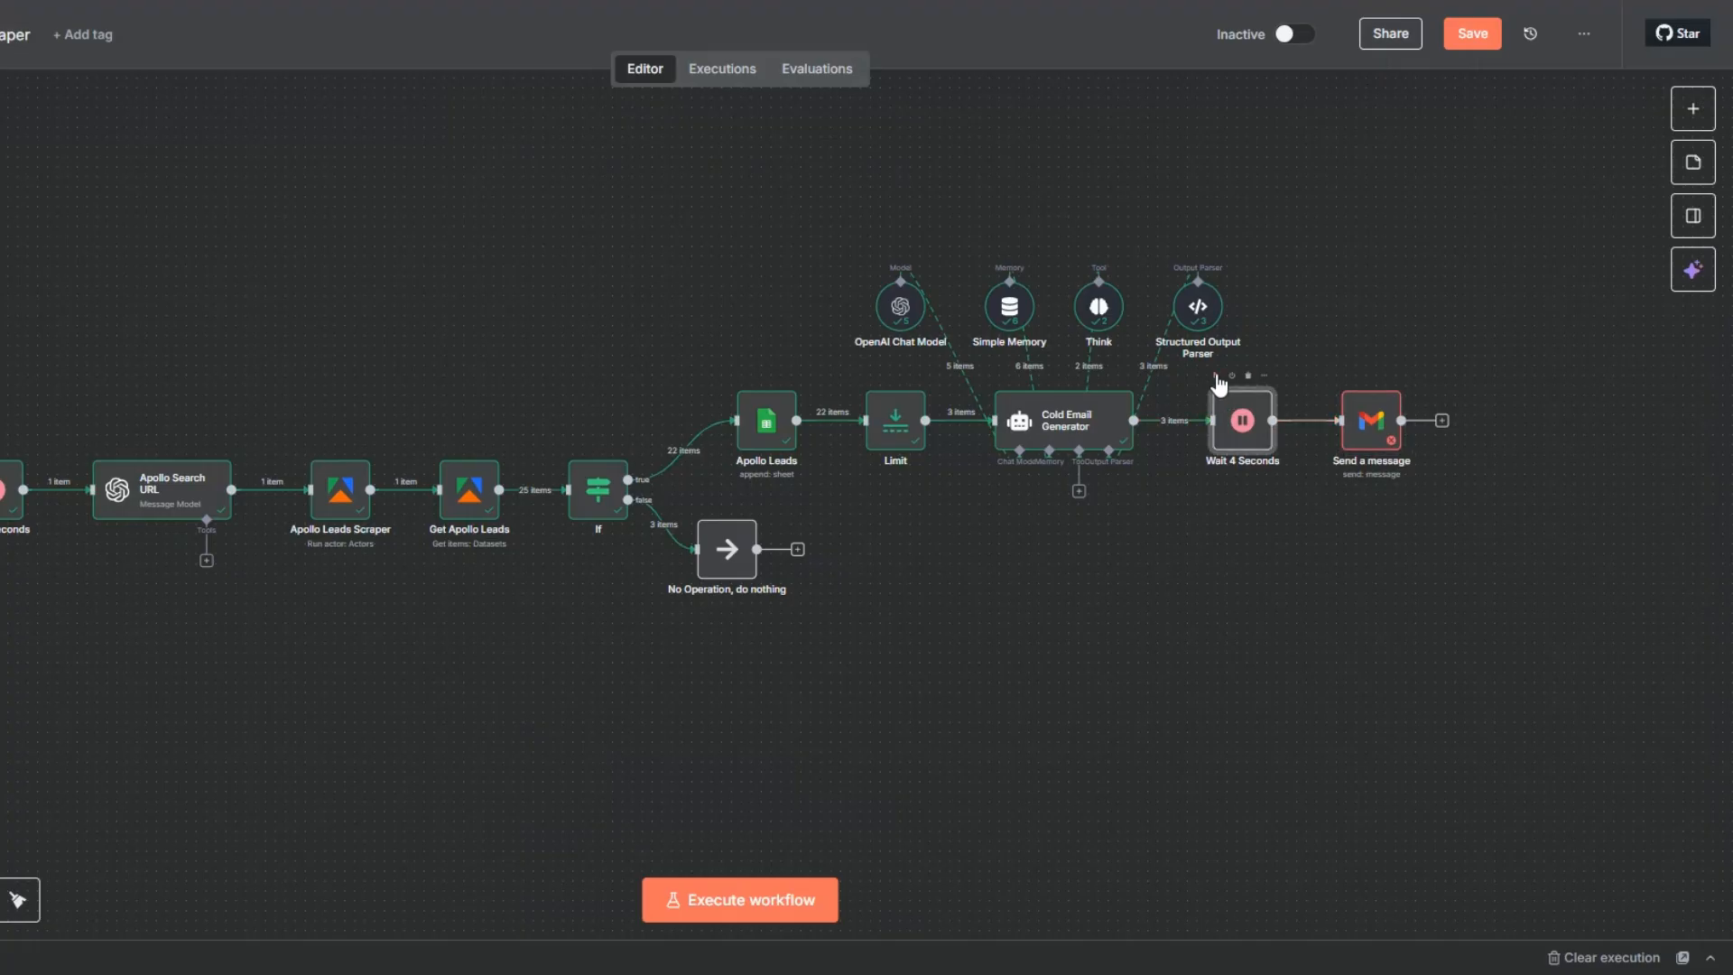
- Execute the Wait 4 Seconds node and save the workflow
key("ctrl+Return")
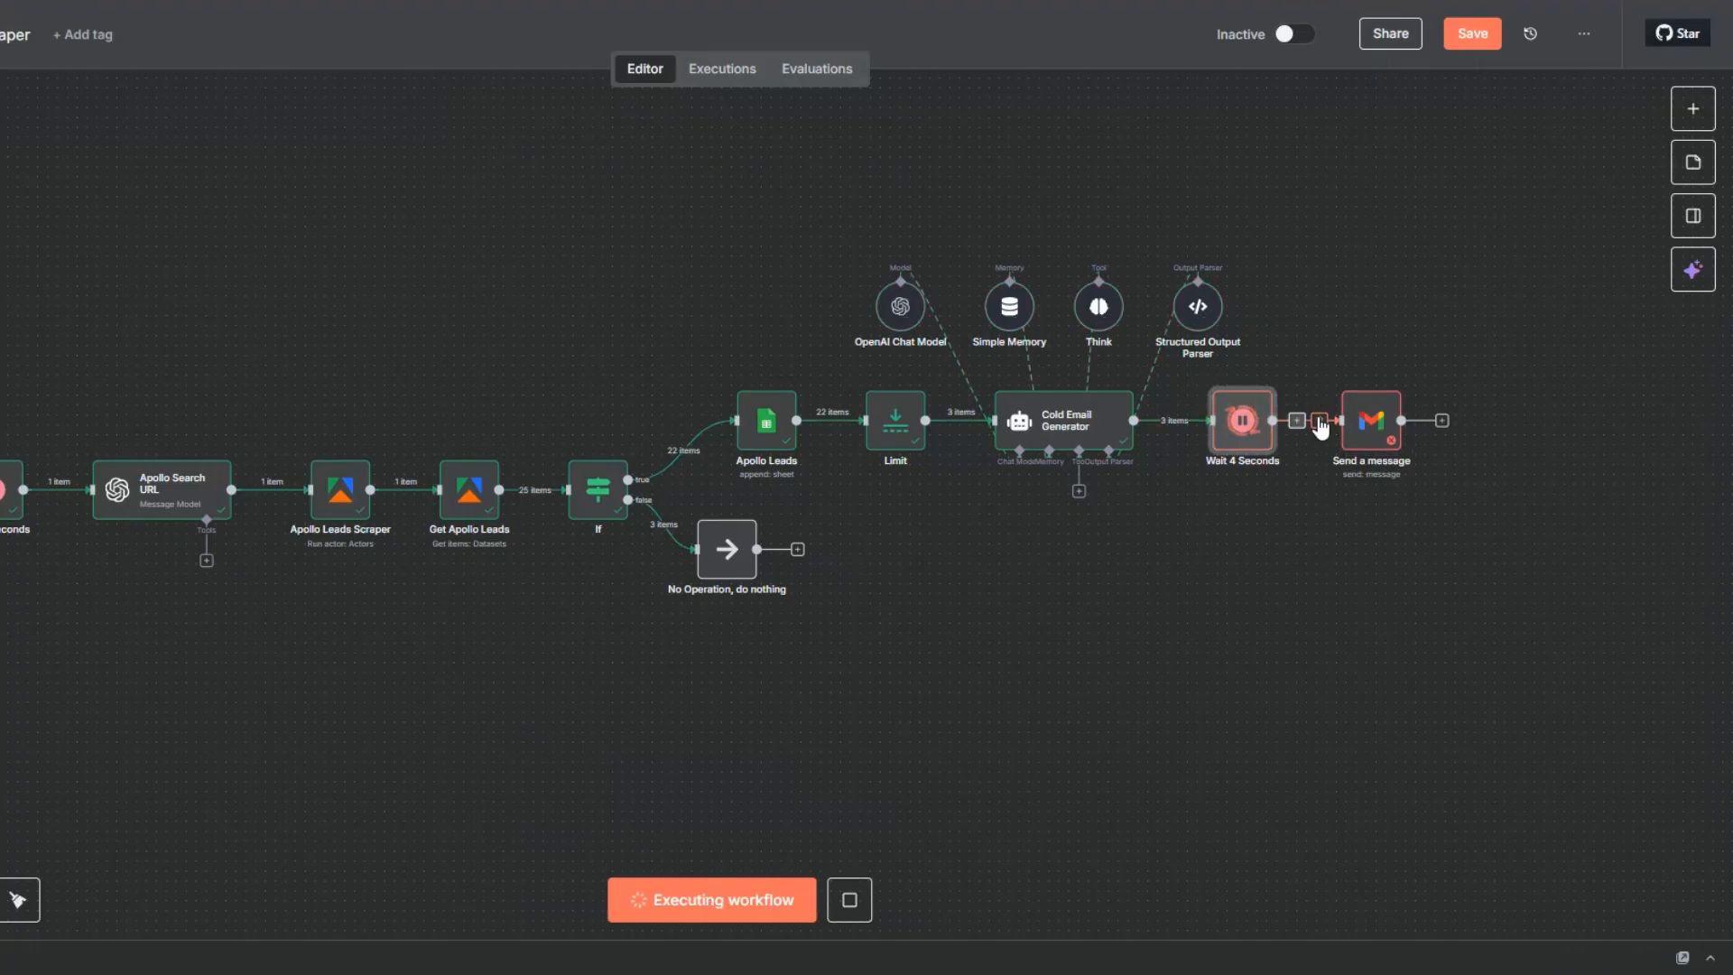
left_click(1473, 33)
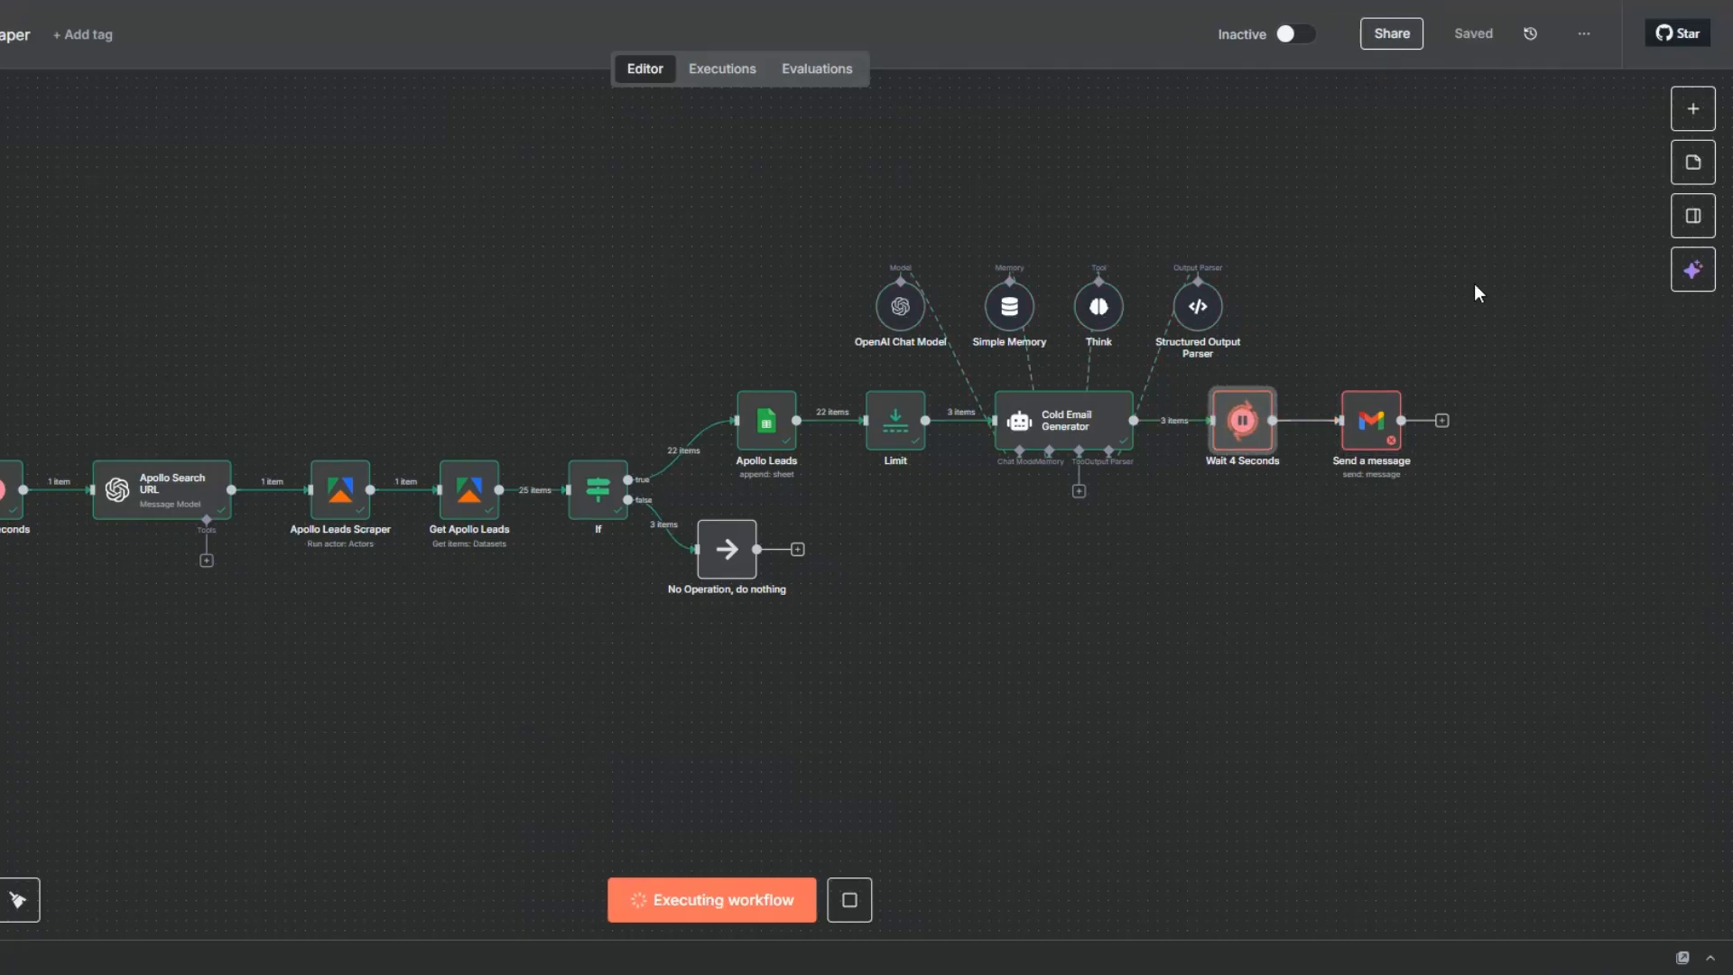
- Connect the Send a message node to the Gmail account credential and dismiss the Email triage agent suggestion
right_click(1359, 433)
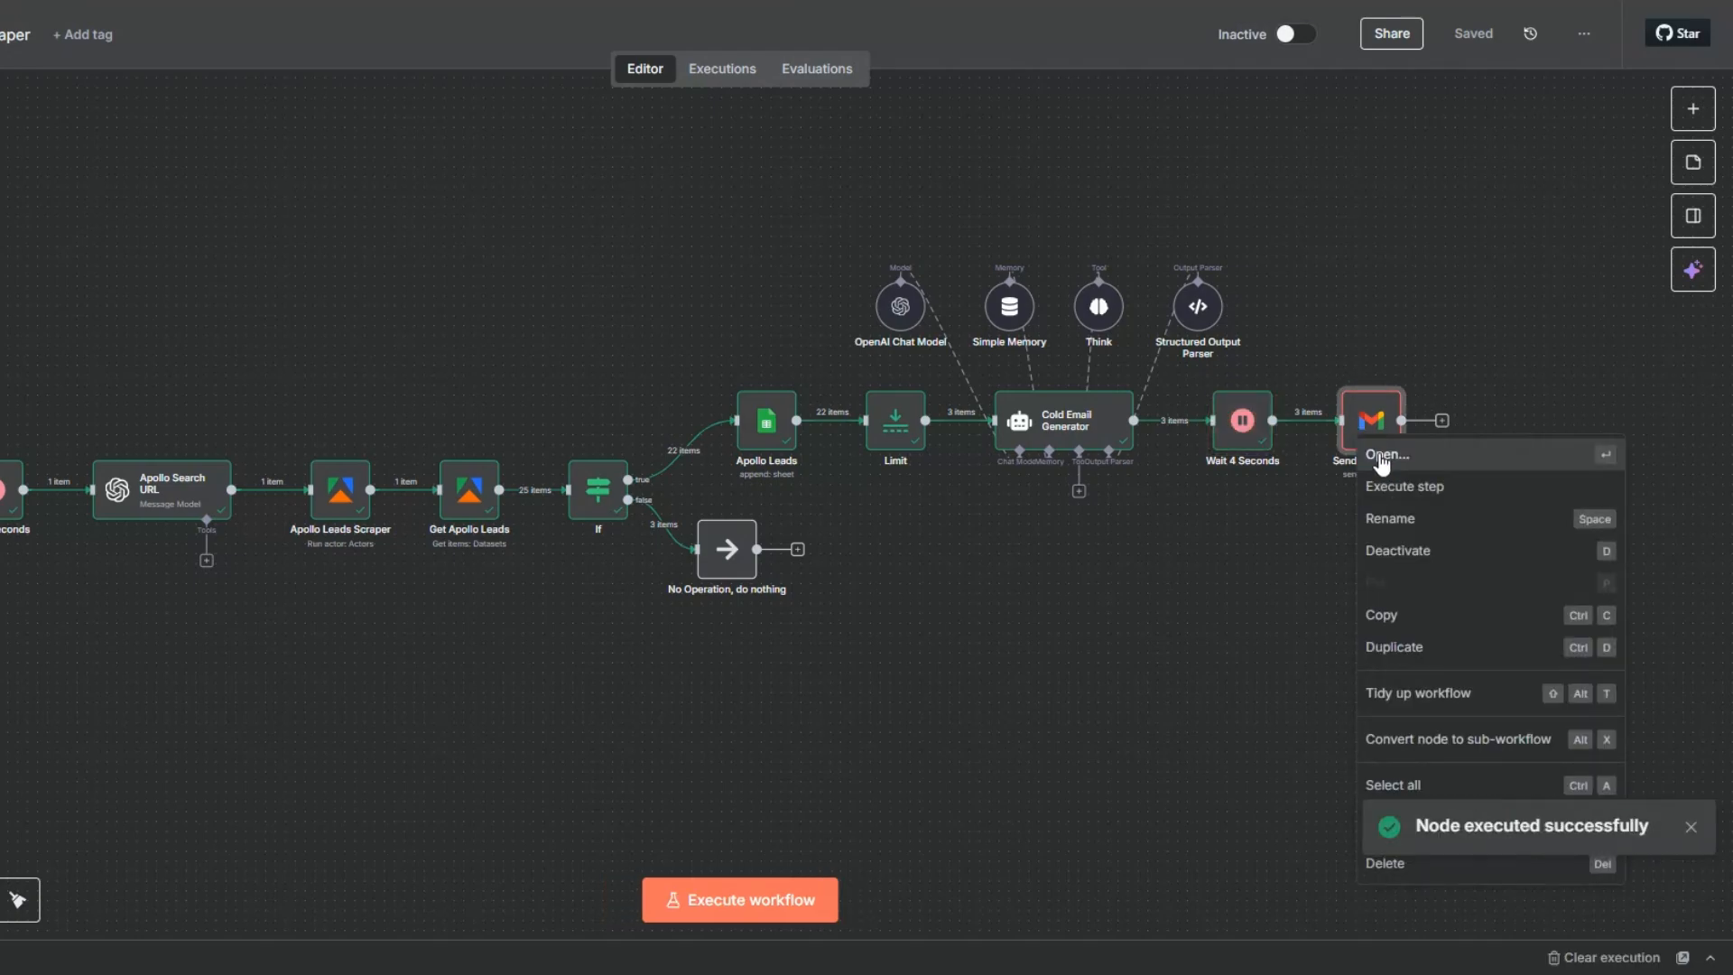
left_click(1376, 451)
left_click(572, 256)
left_click(587, 295)
left_click(447, 311)
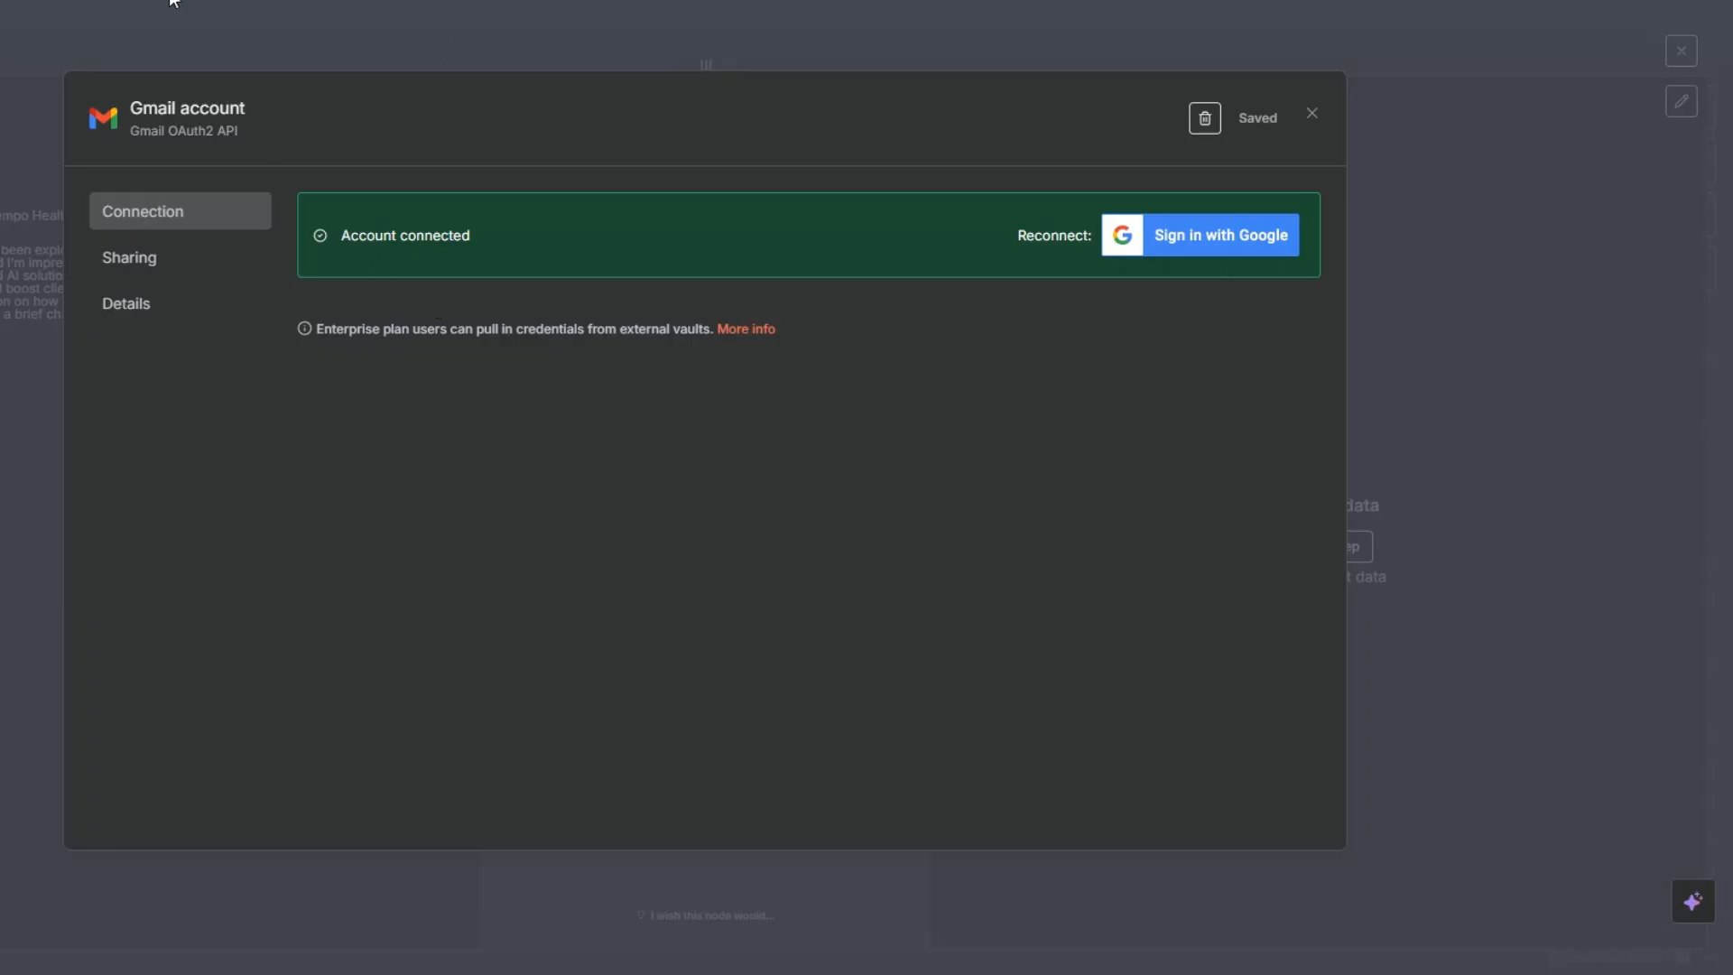
left_click(1309, 121)
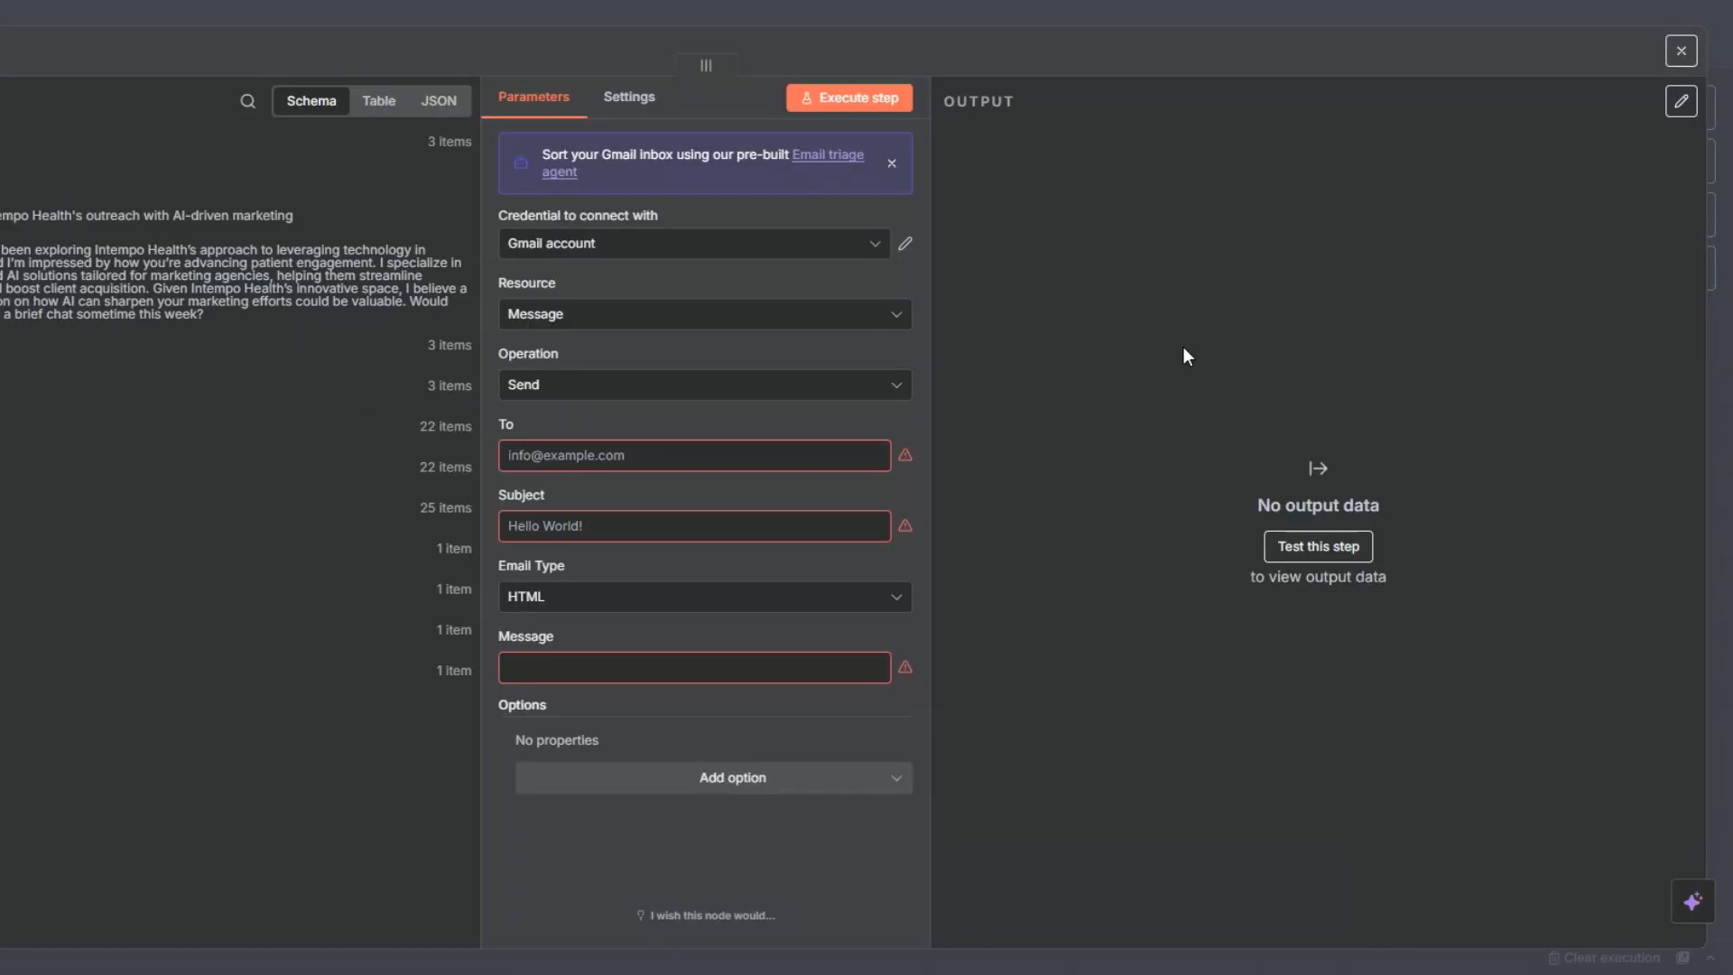
left_click(892, 164)
left_click(871, 517)
- Map the message's To field to Email Address from Apollo Leads and its Subject to subject_line from Wait 4 Seconds
left_click(550, 386)
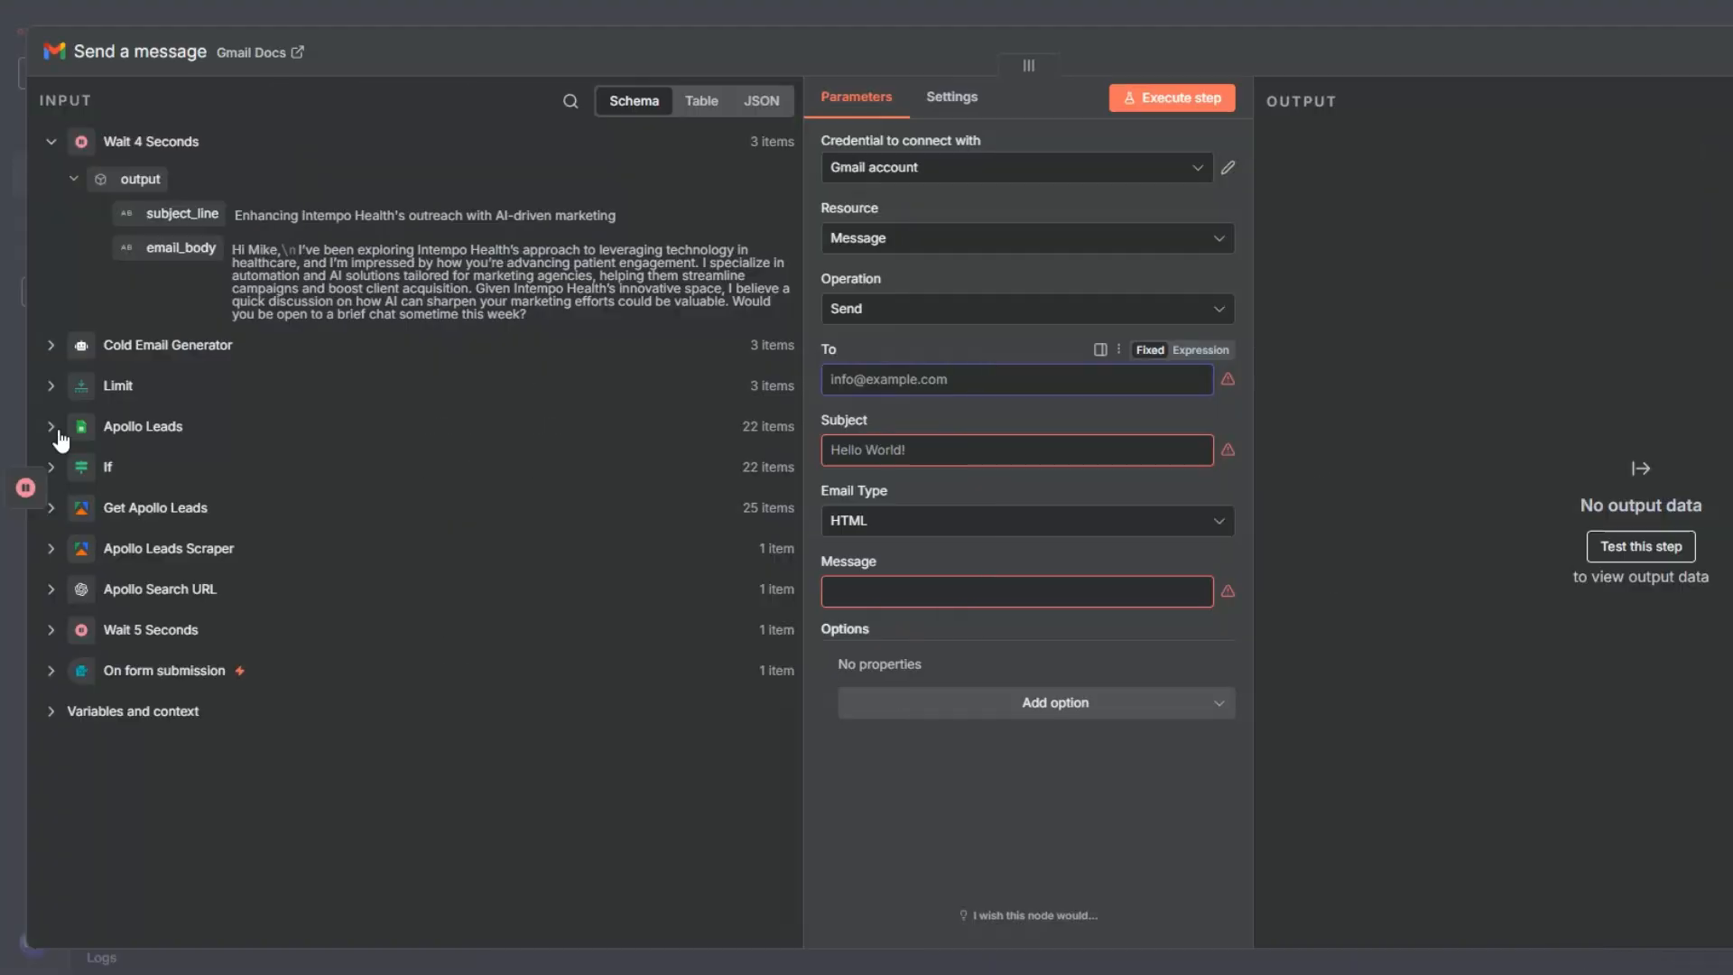
left_click(54, 426)
left_click_drag(167, 566, 893, 379)
left_click(870, 494)
left_click_drag(194, 214, 869, 487)
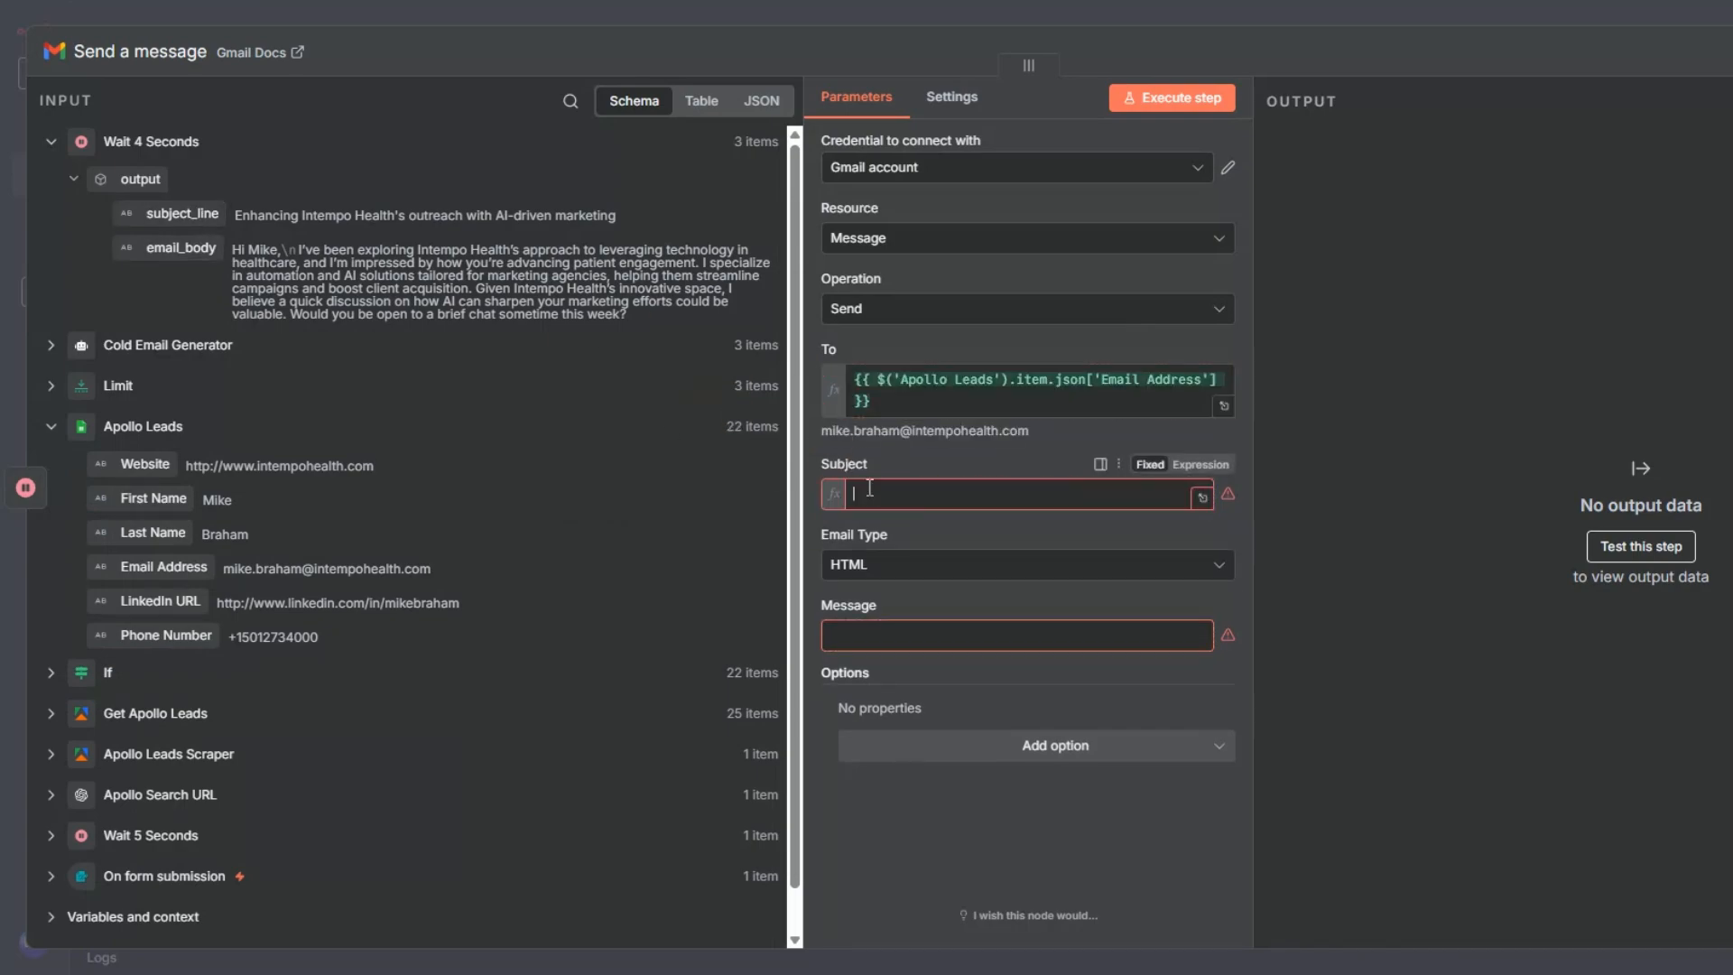
- Set the email type to Text and map the Message field to email_body from Wait 4 Seconds
left_click(871, 586)
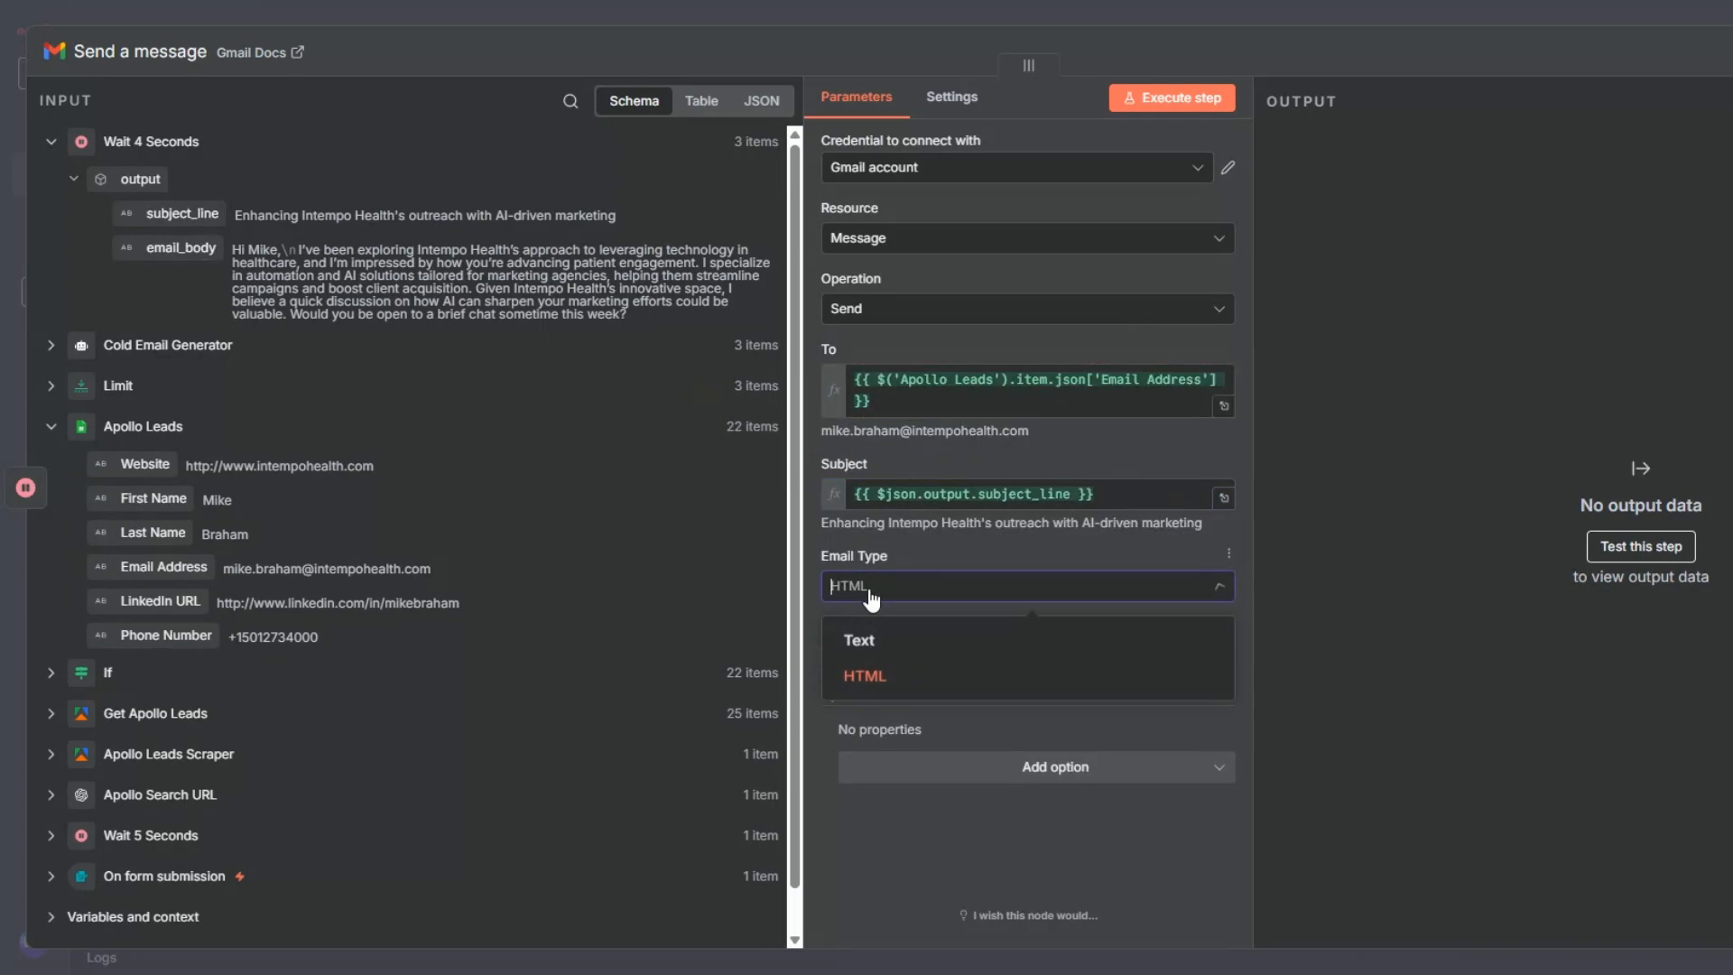
left_click(859, 642)
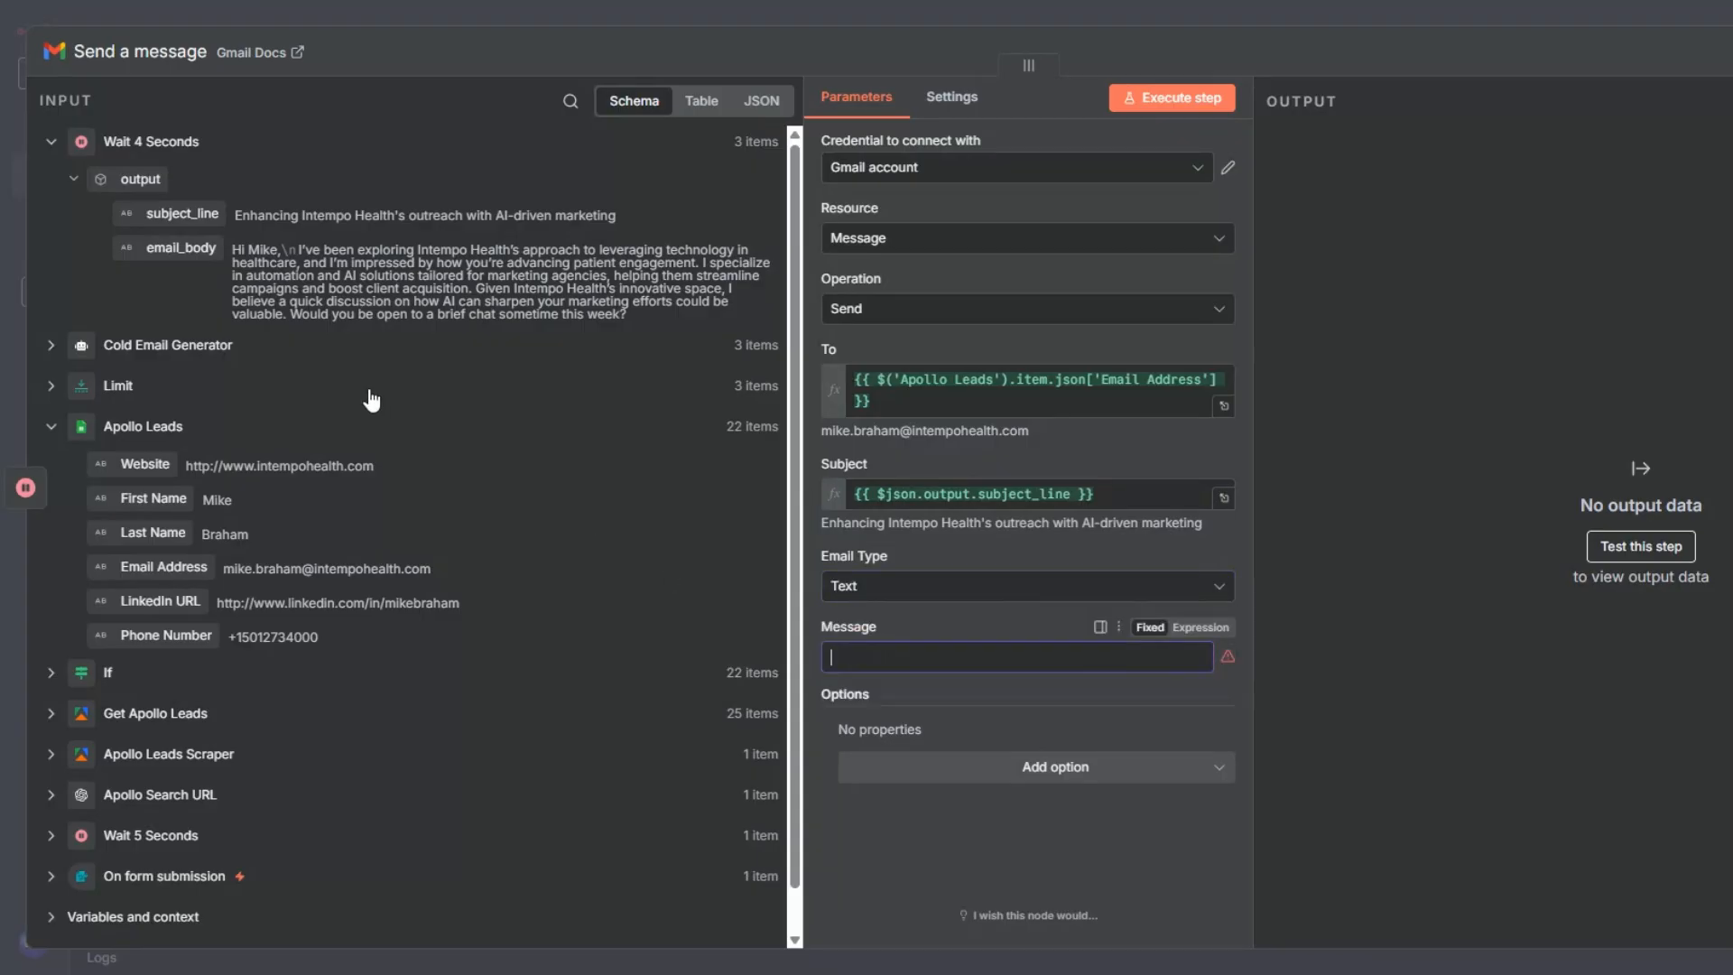
left_click_drag(157, 246, 933, 684)
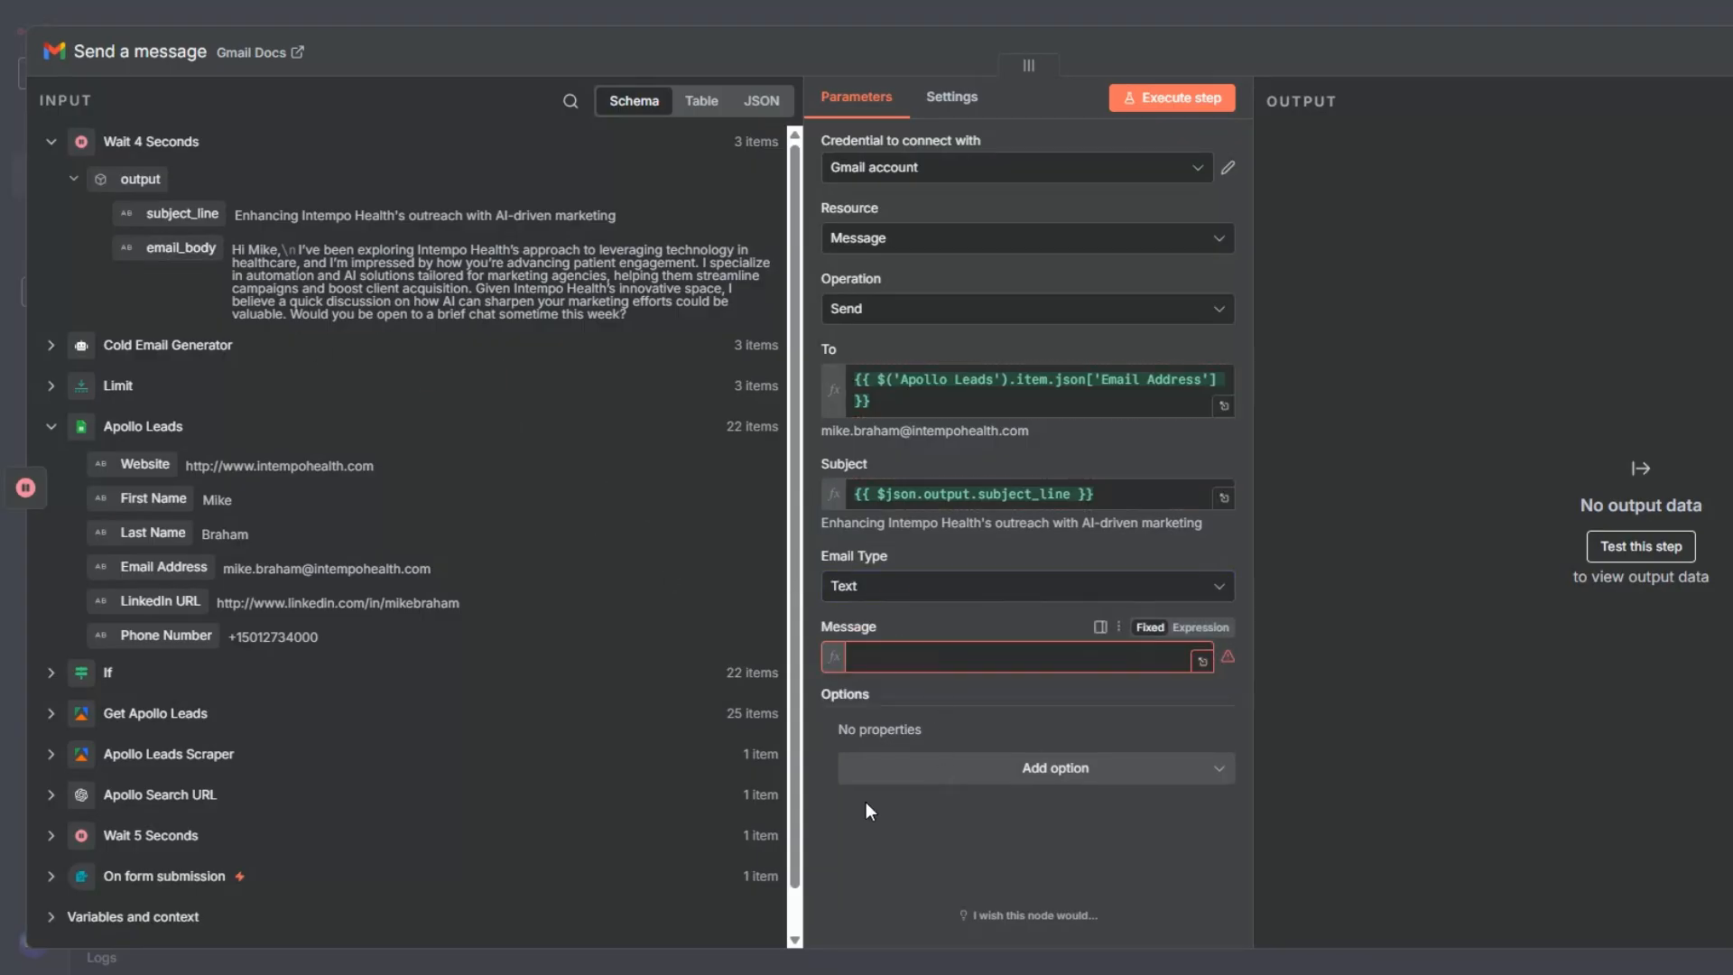
left_click(811, 819)
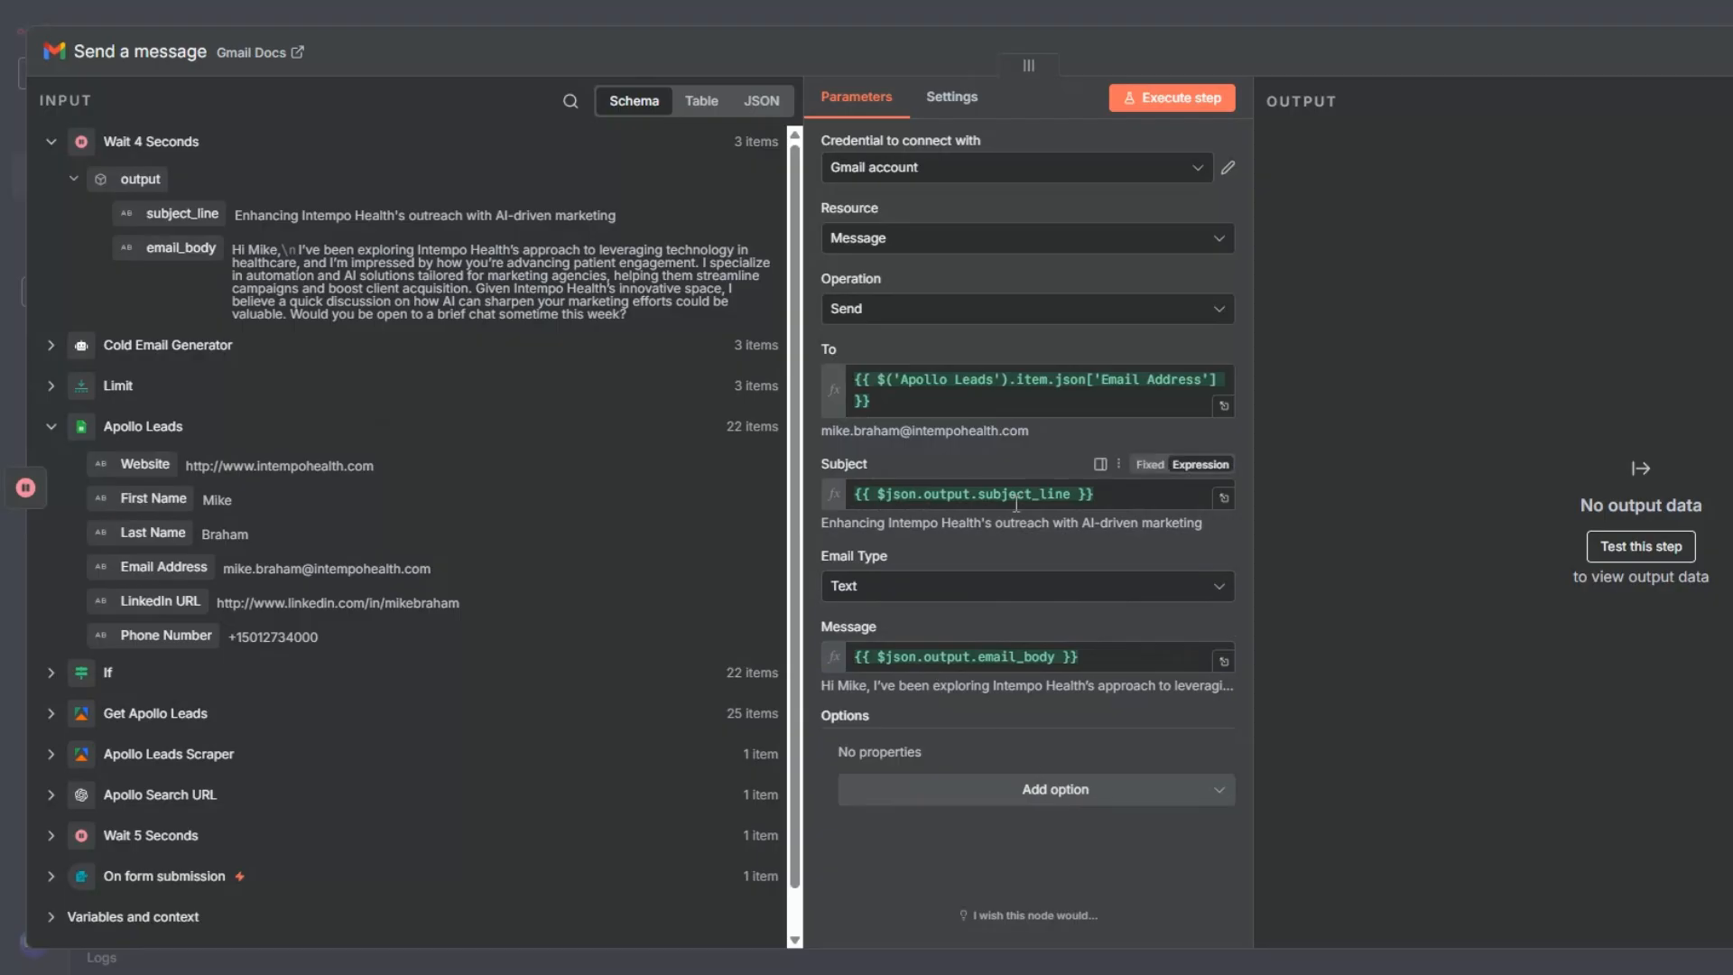
- Turn off Append n8n Attribution for the Gmail message and execute the node to send the emails
left_click(1038, 791)
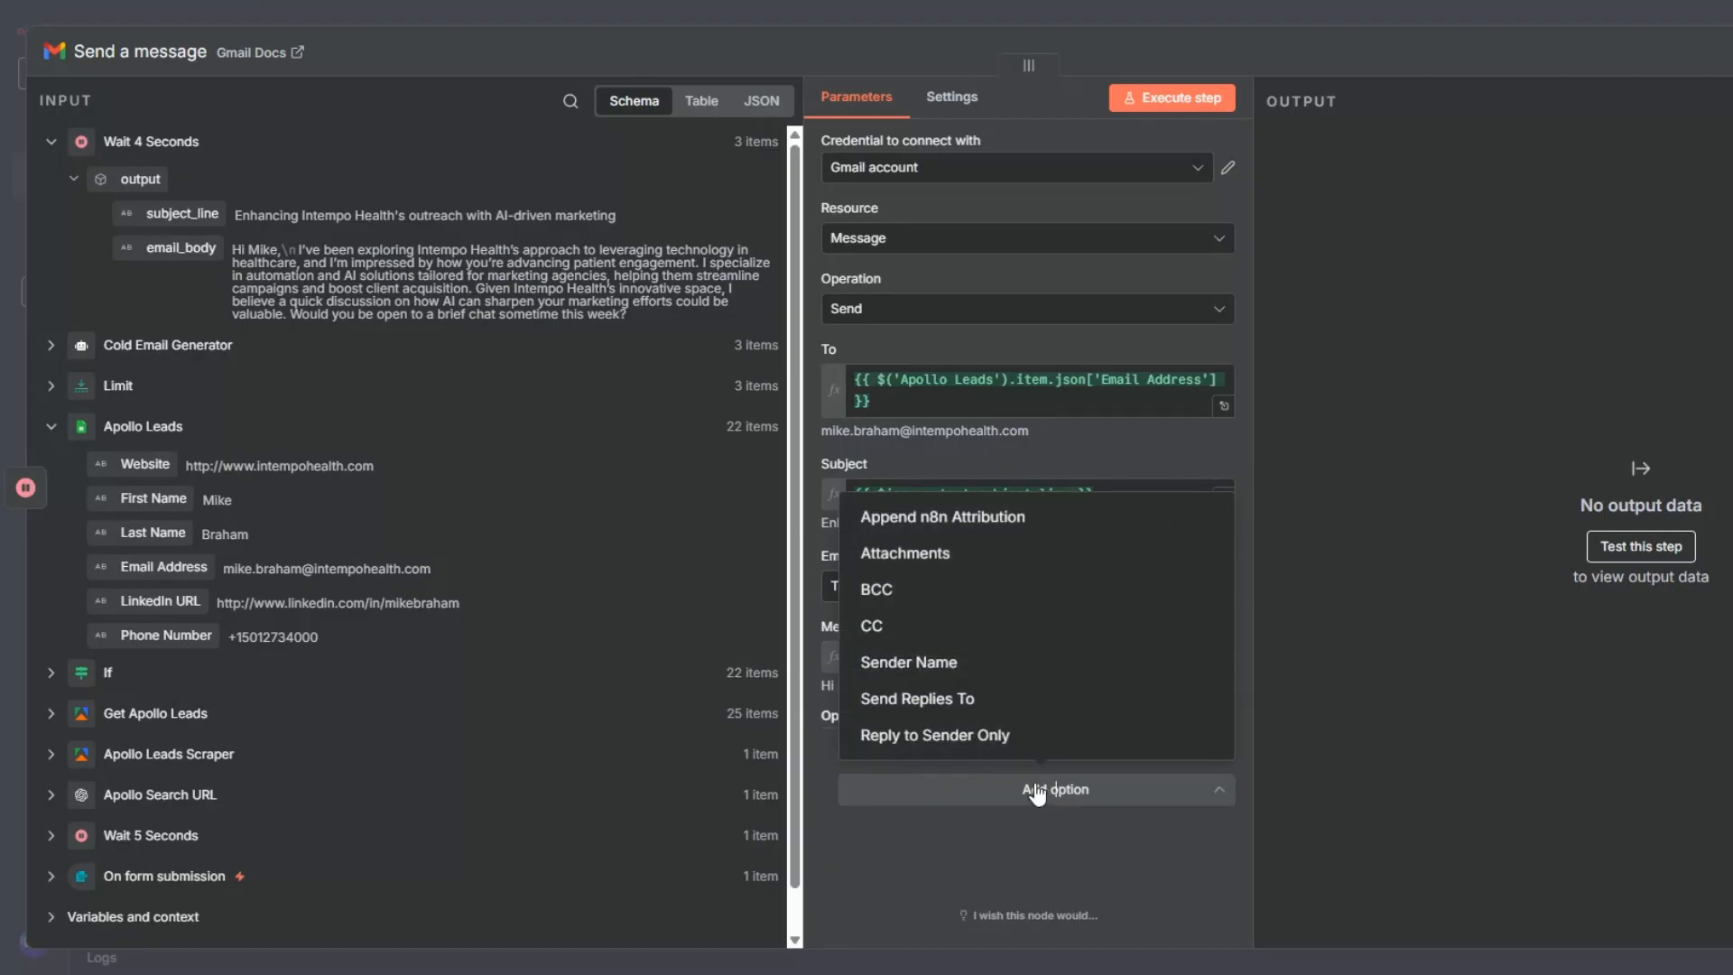
left_click(976, 532)
left_click(892, 790)
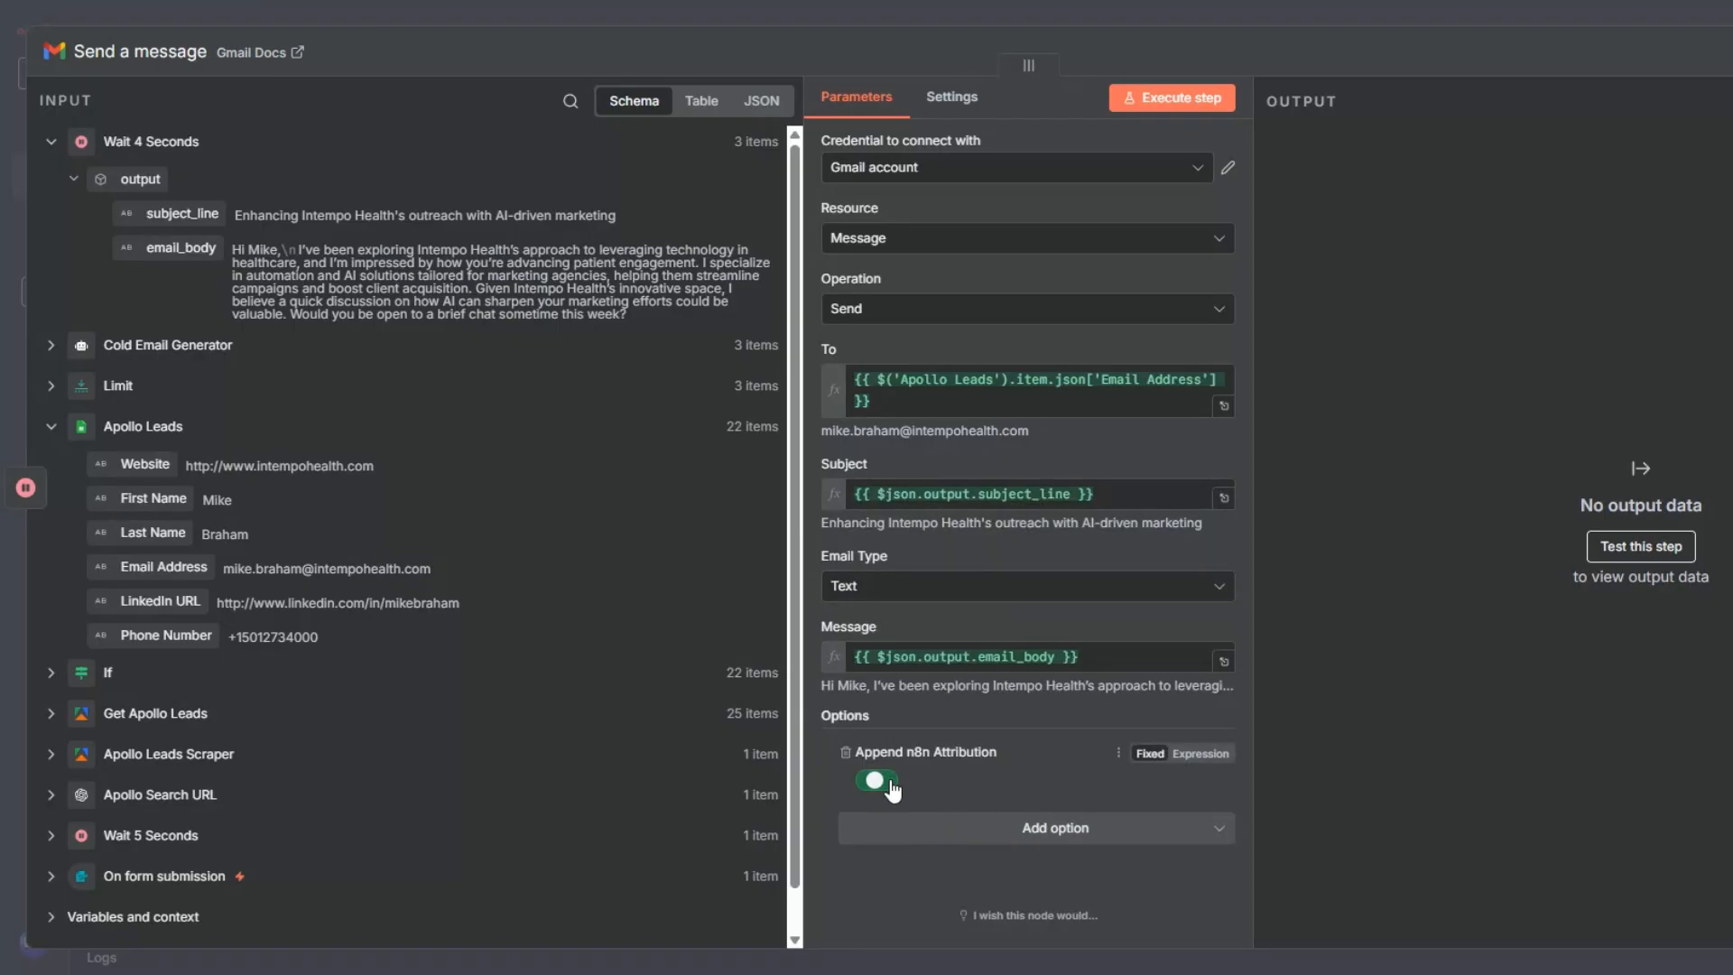
left_click(1190, 104)
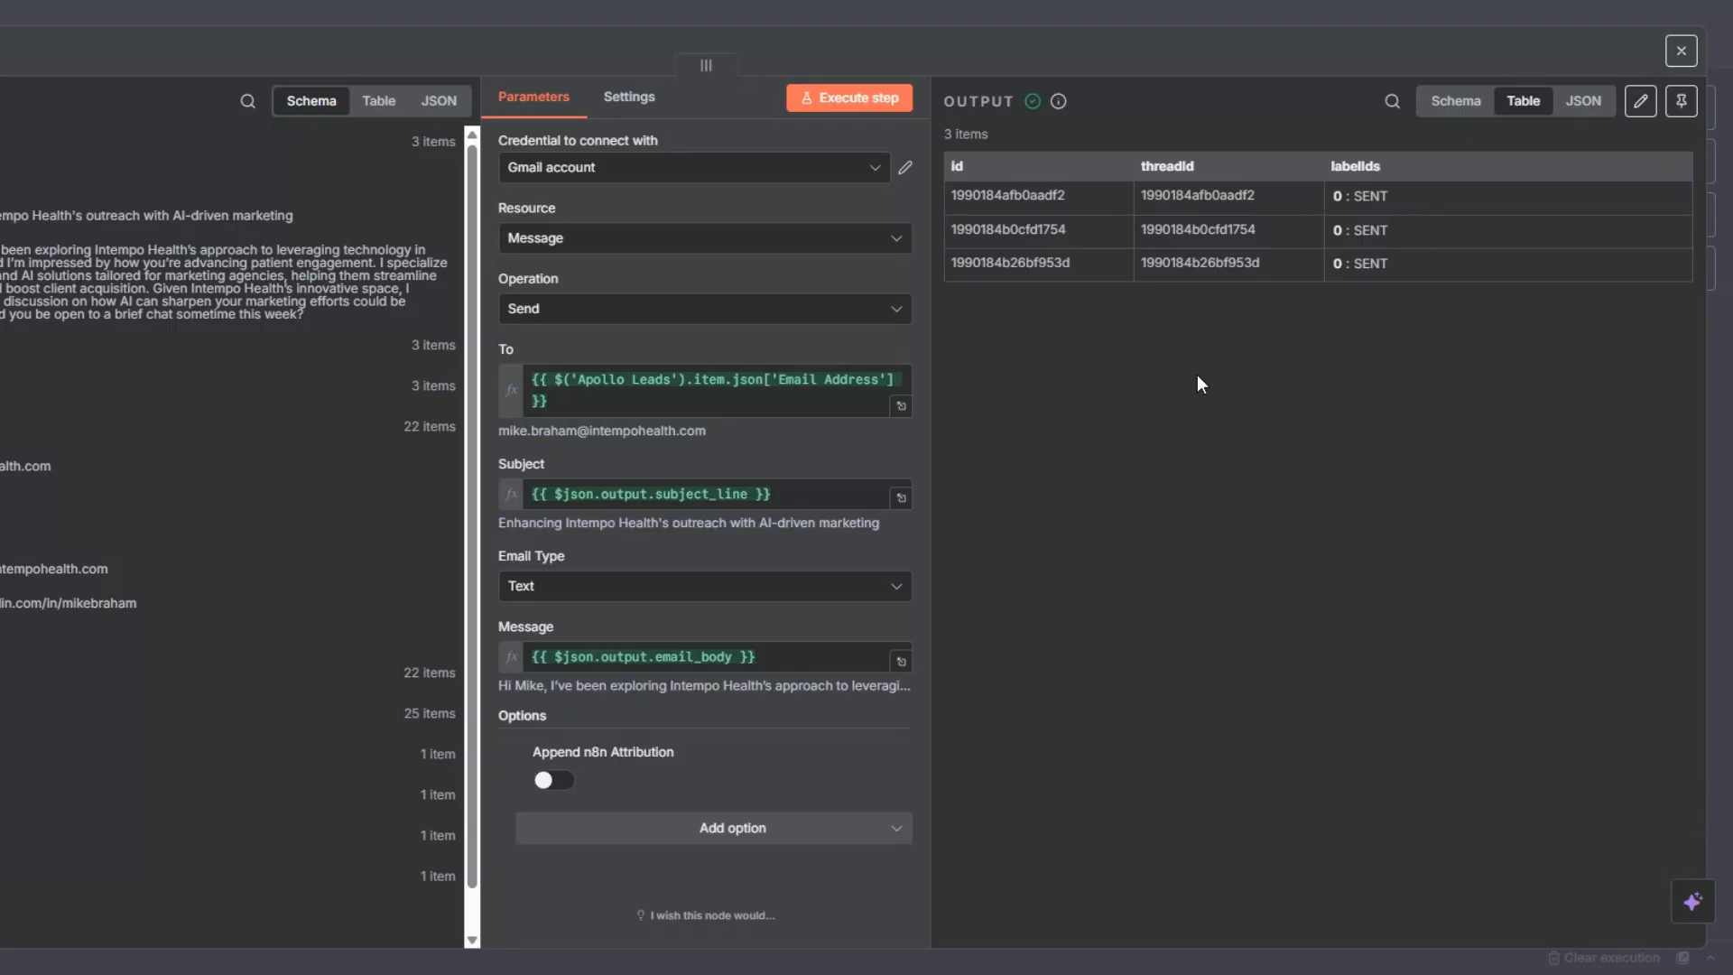
key("Escape")
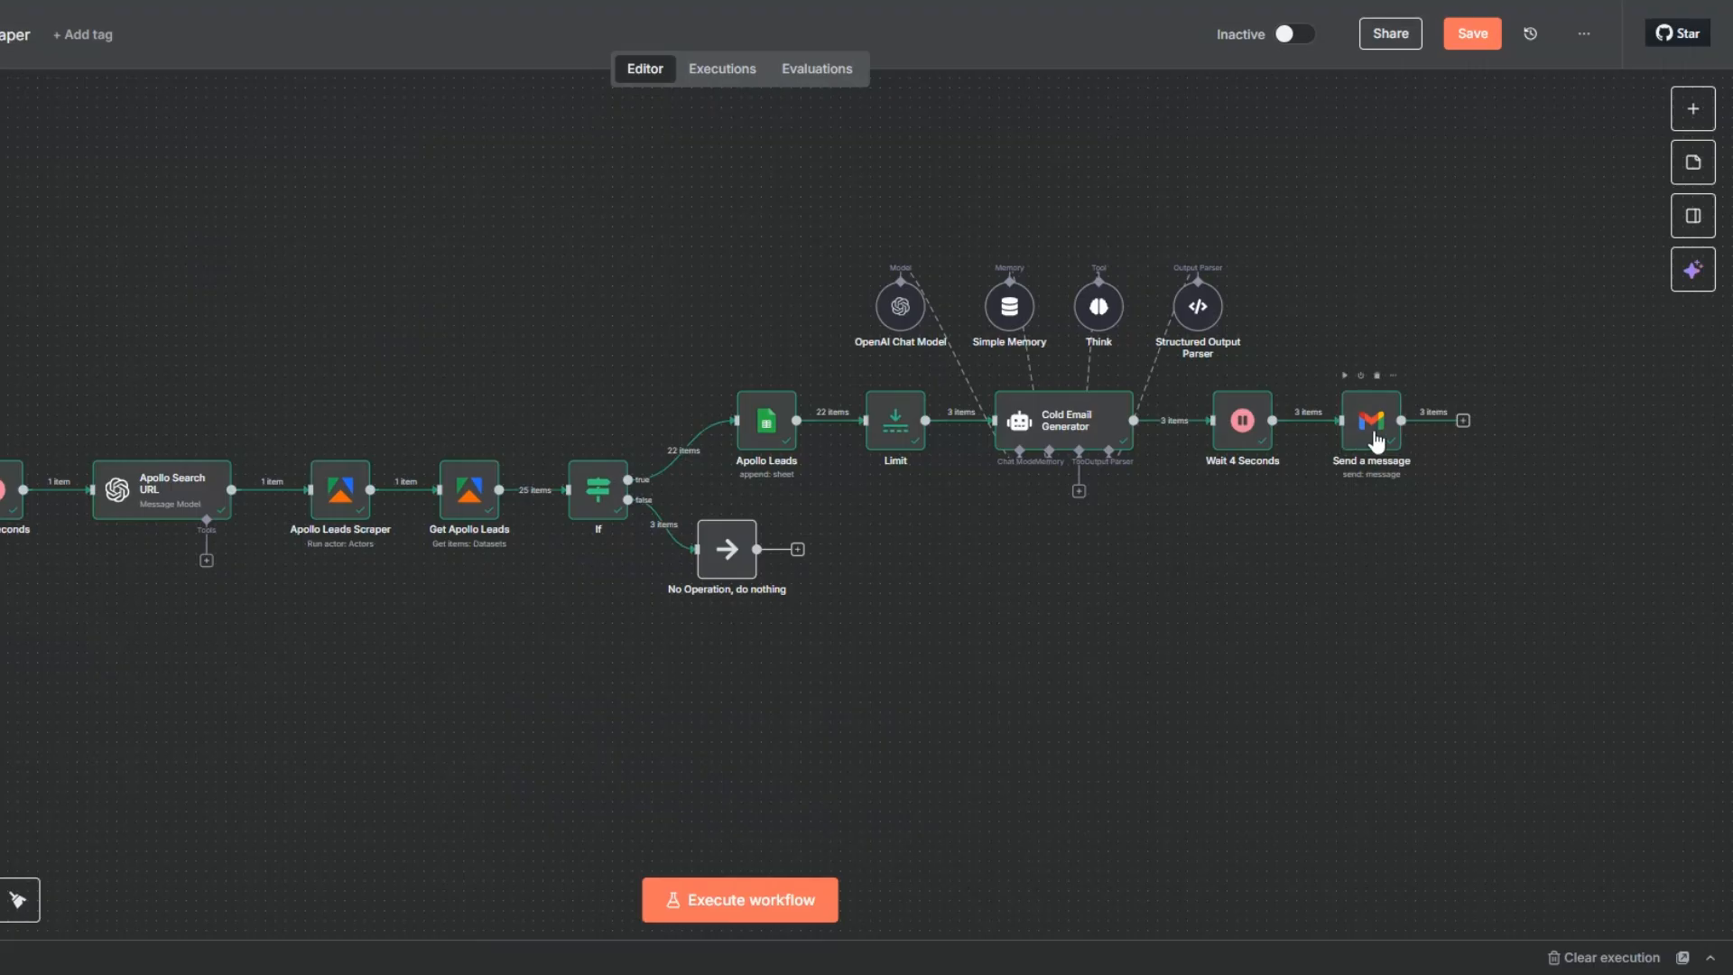
- Rename the Send a message node as "Send Cold Outreach" and save the workflow
key("F2")
left_click(554, 480)
left_click_drag(549, 480, 630, 480)
type("Cold Outreach")
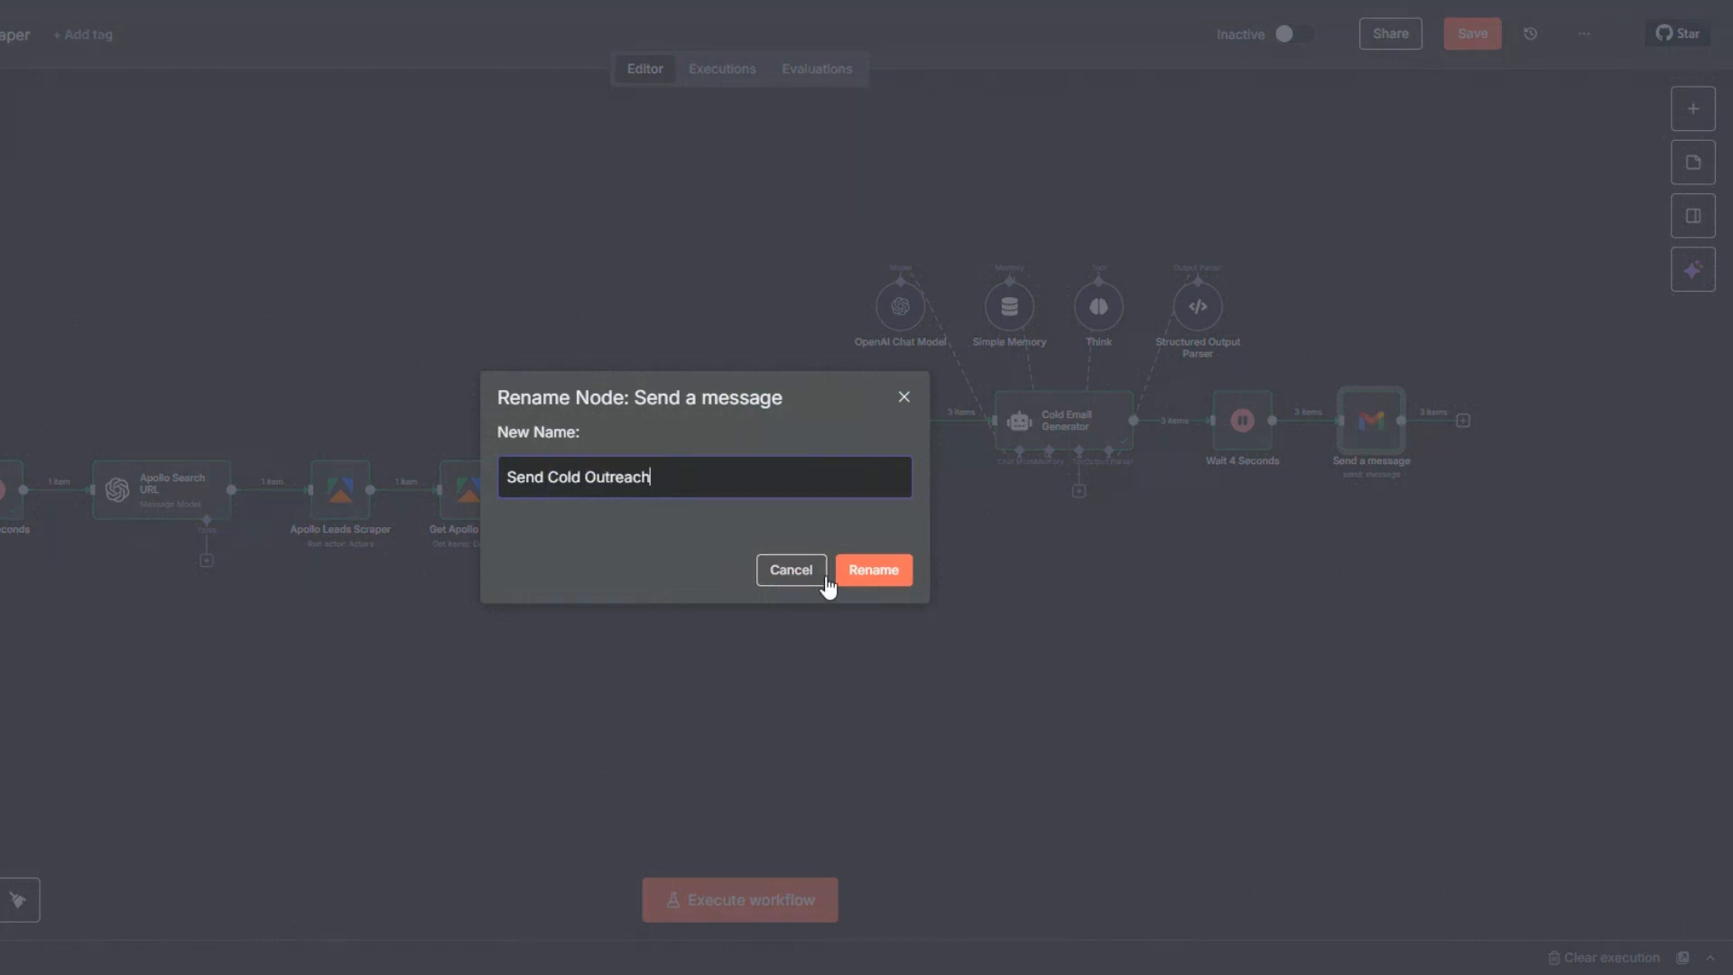
left_click(867, 572)
left_click(1475, 36)
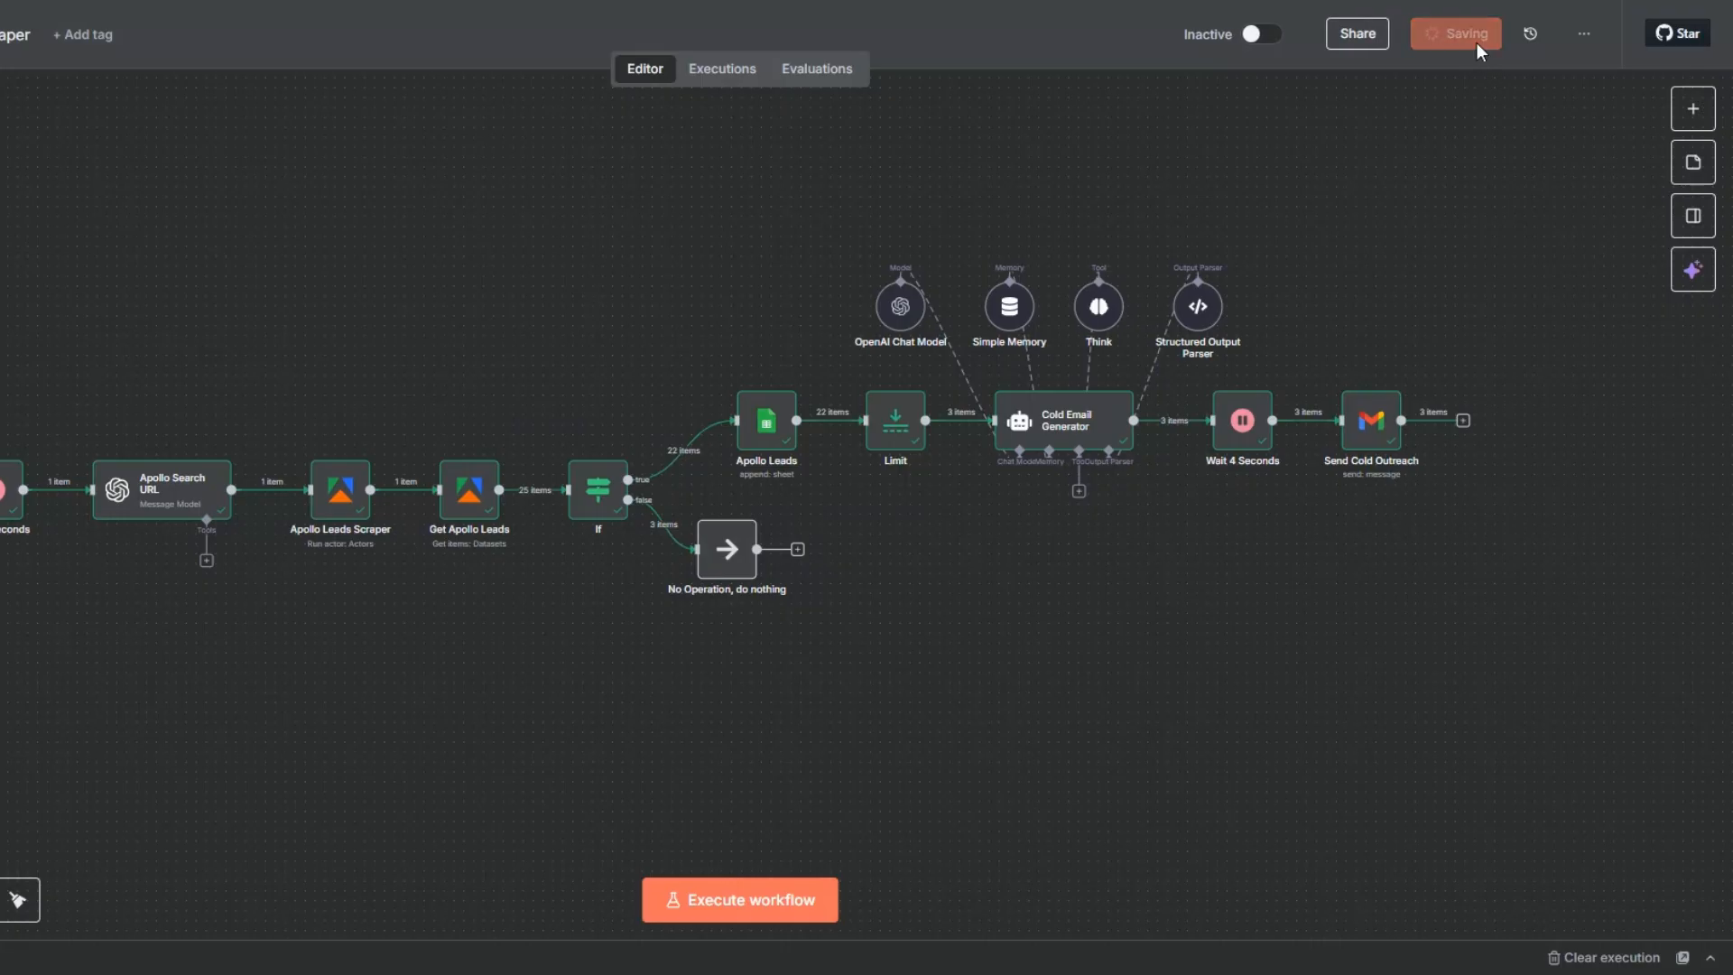
- Add a Google Sheets "Update row in sheet" node after Send Cold Outreach and dismiss the Task management agent suggestion
left_click(1462, 420)
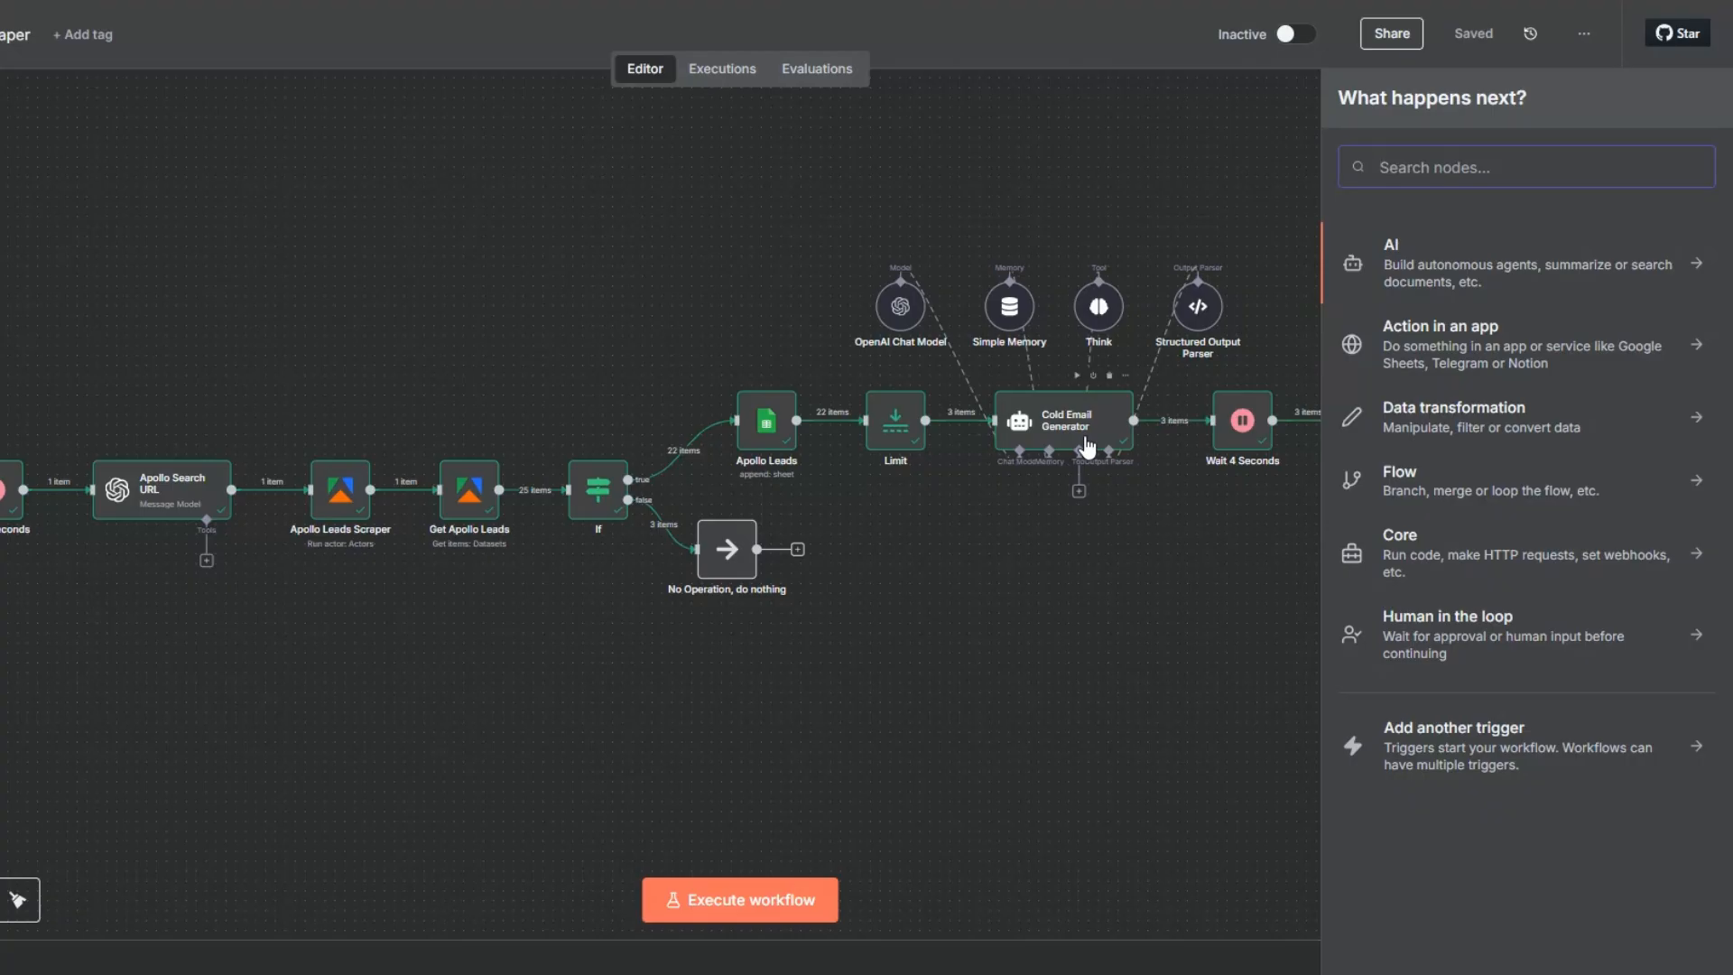
type("goo")
left_click(1413, 577)
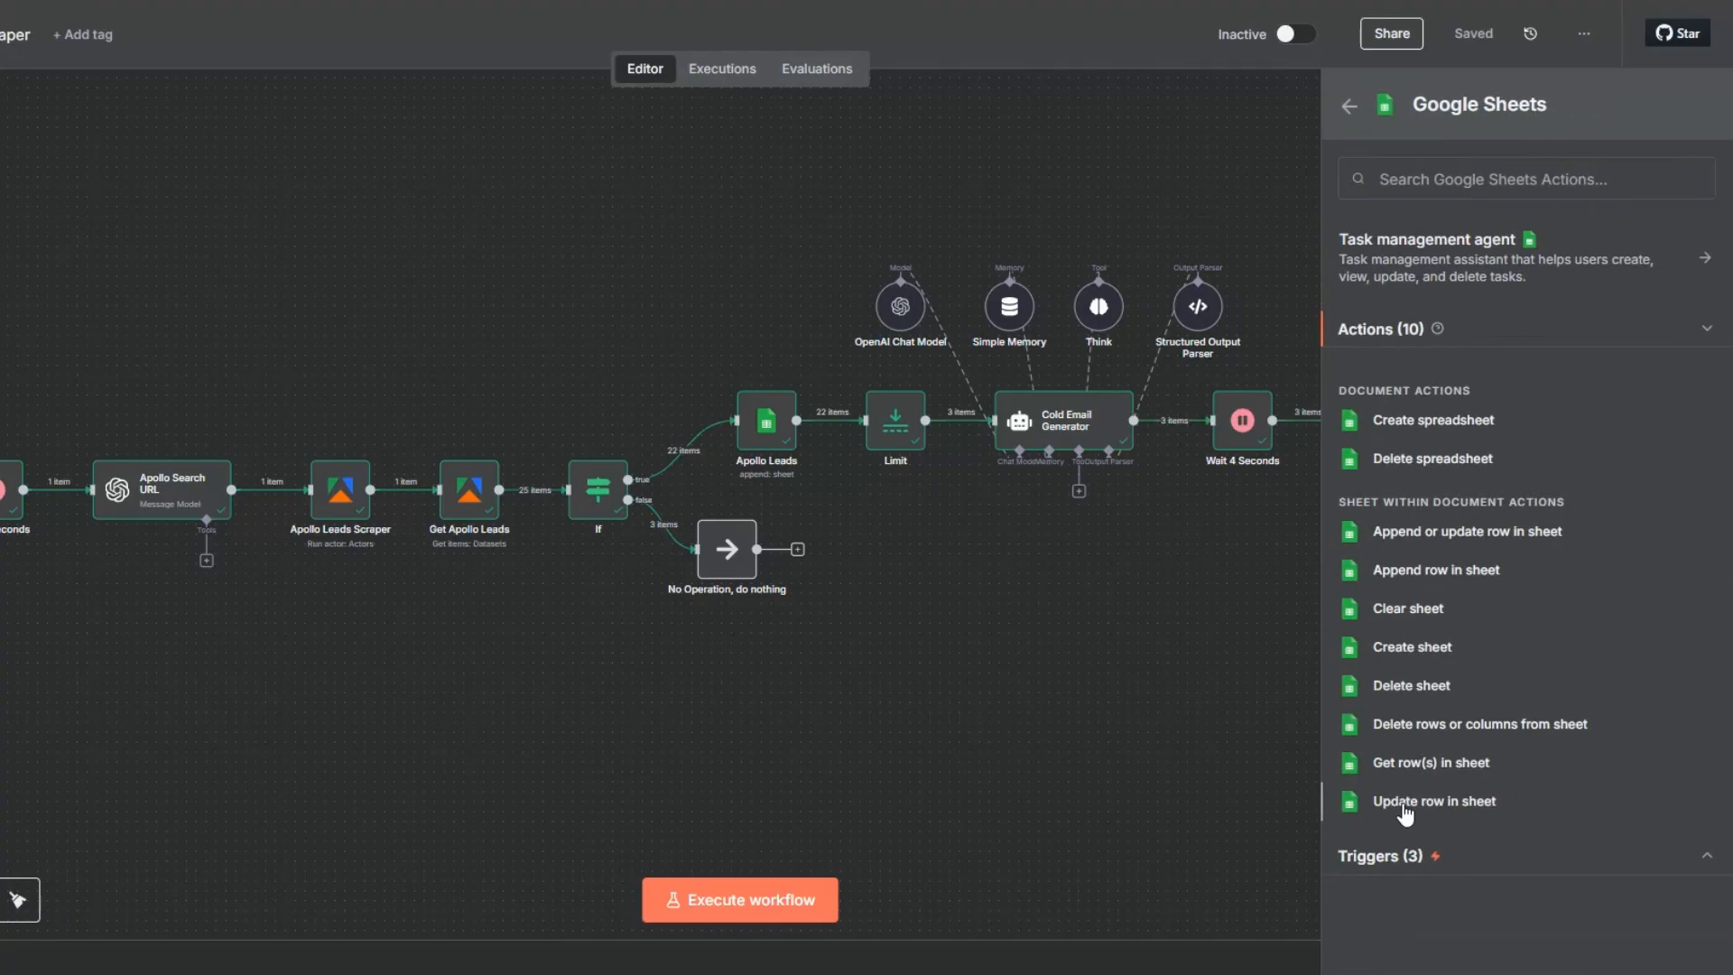
left_click(1405, 803)
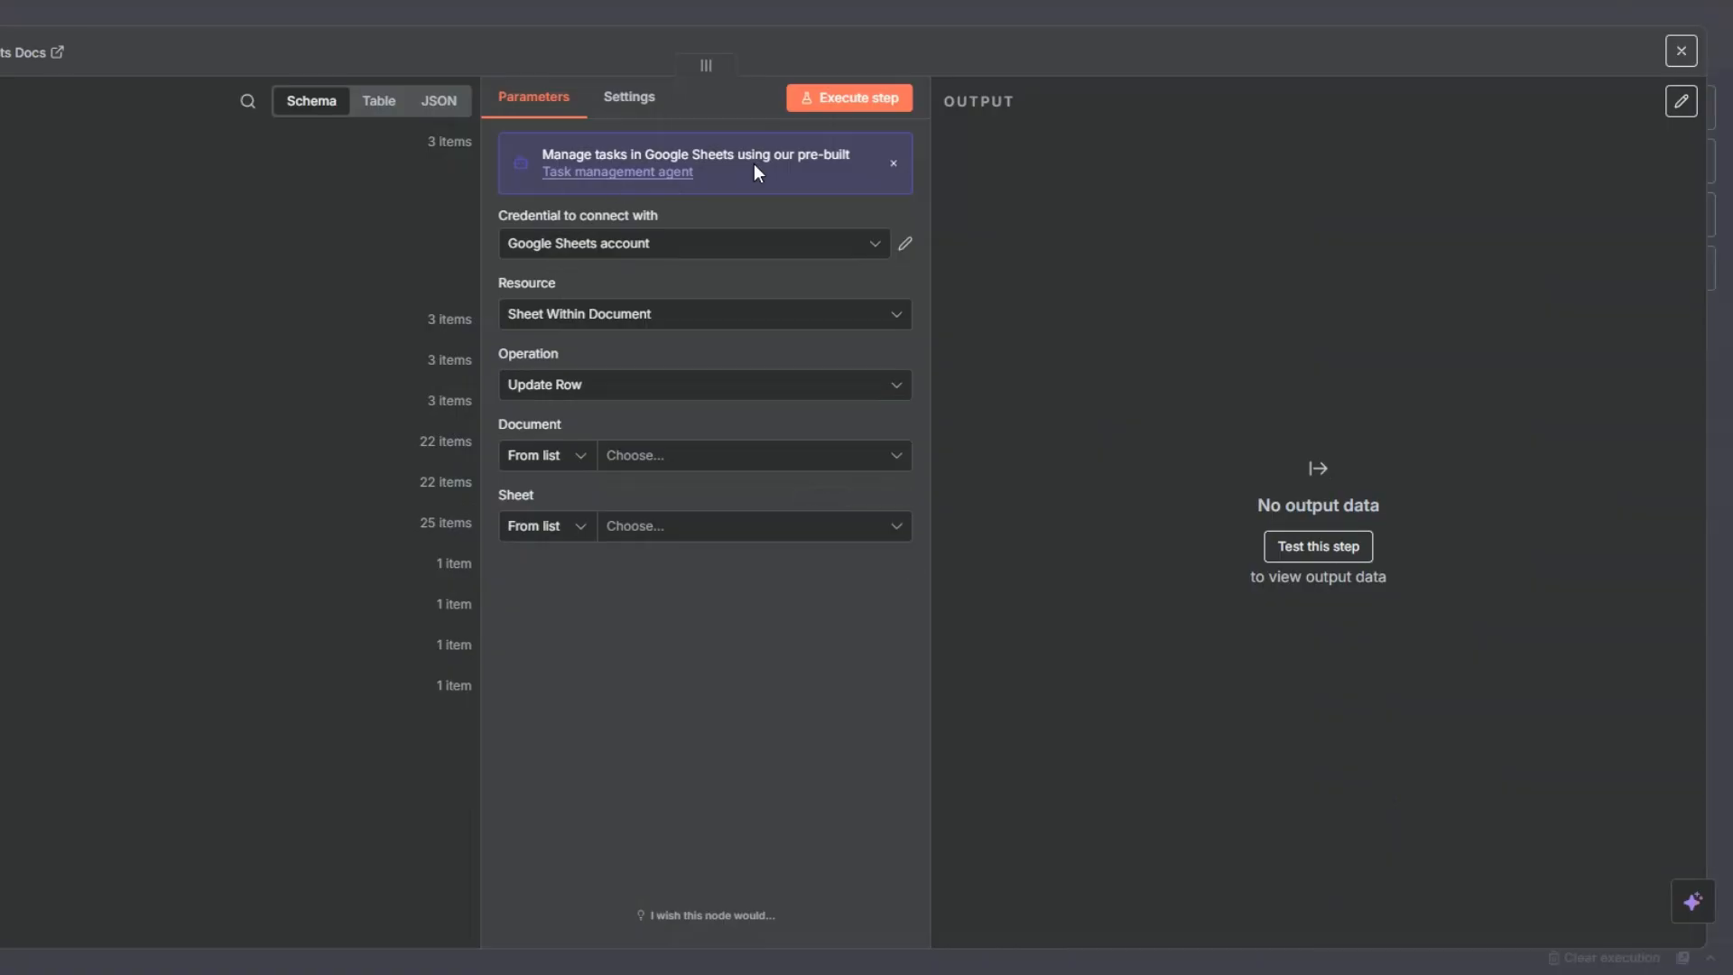
left_click(892, 164)
left_click(868, 521)
- Choose the Apollo Leads document and its Apollo Leads sheet as the target of the row update
left_click(629, 386)
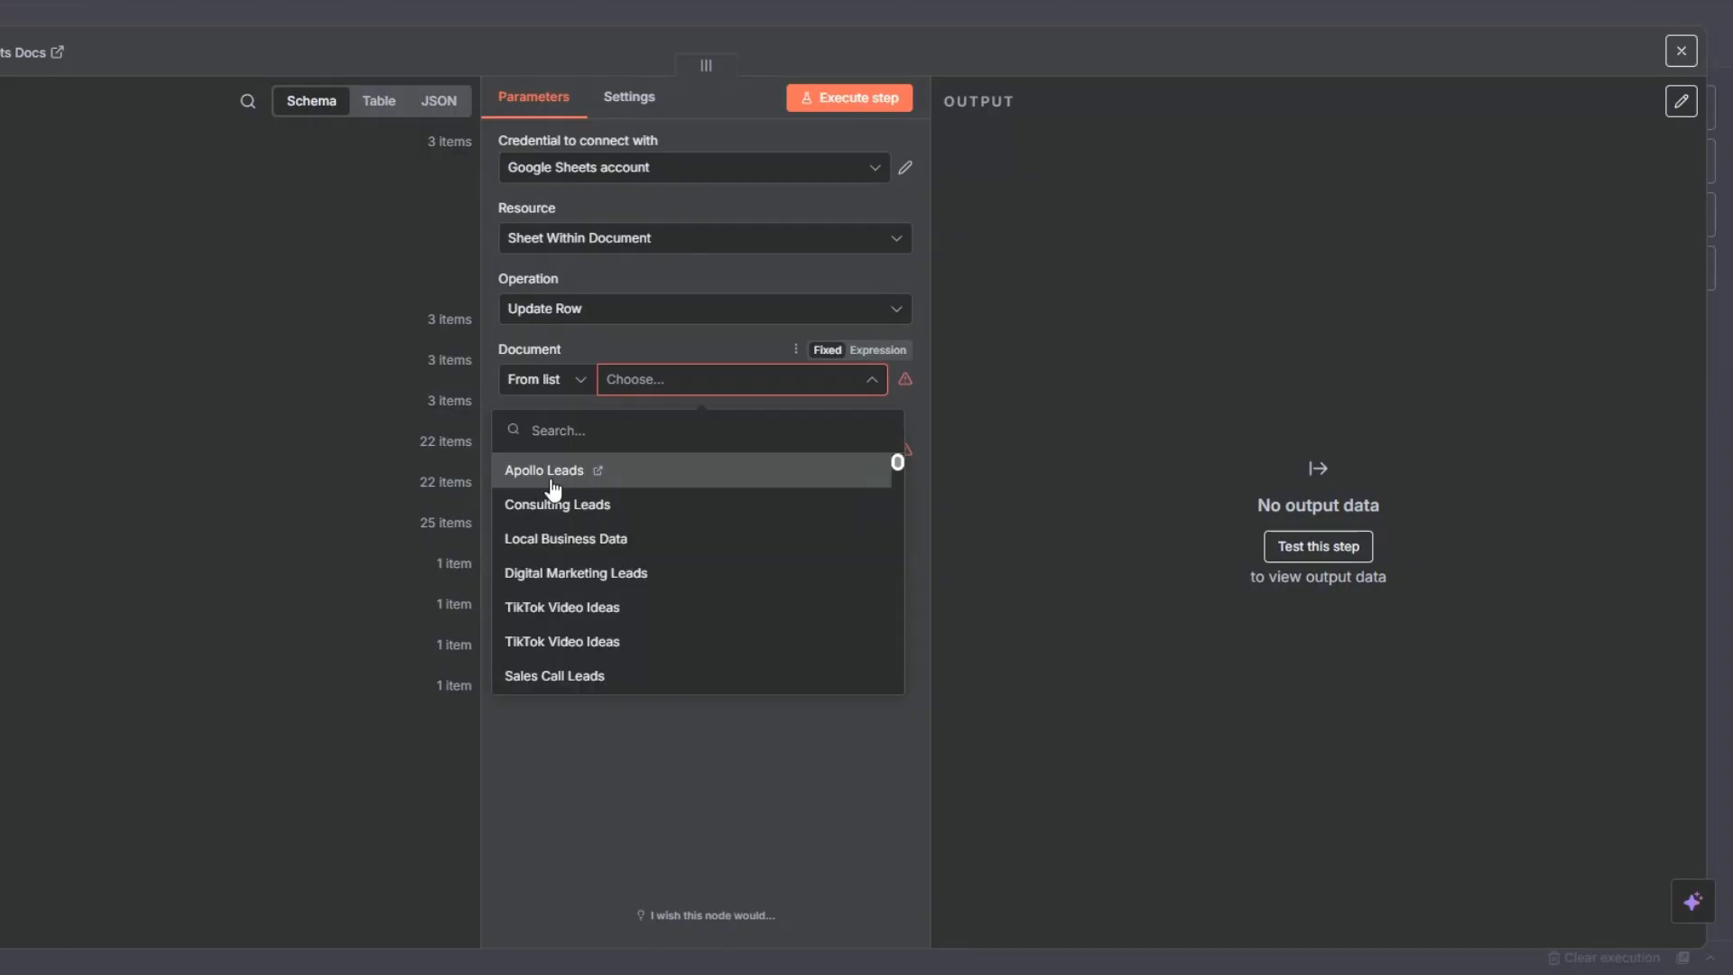
left_click(576, 466)
left_click(627, 448)
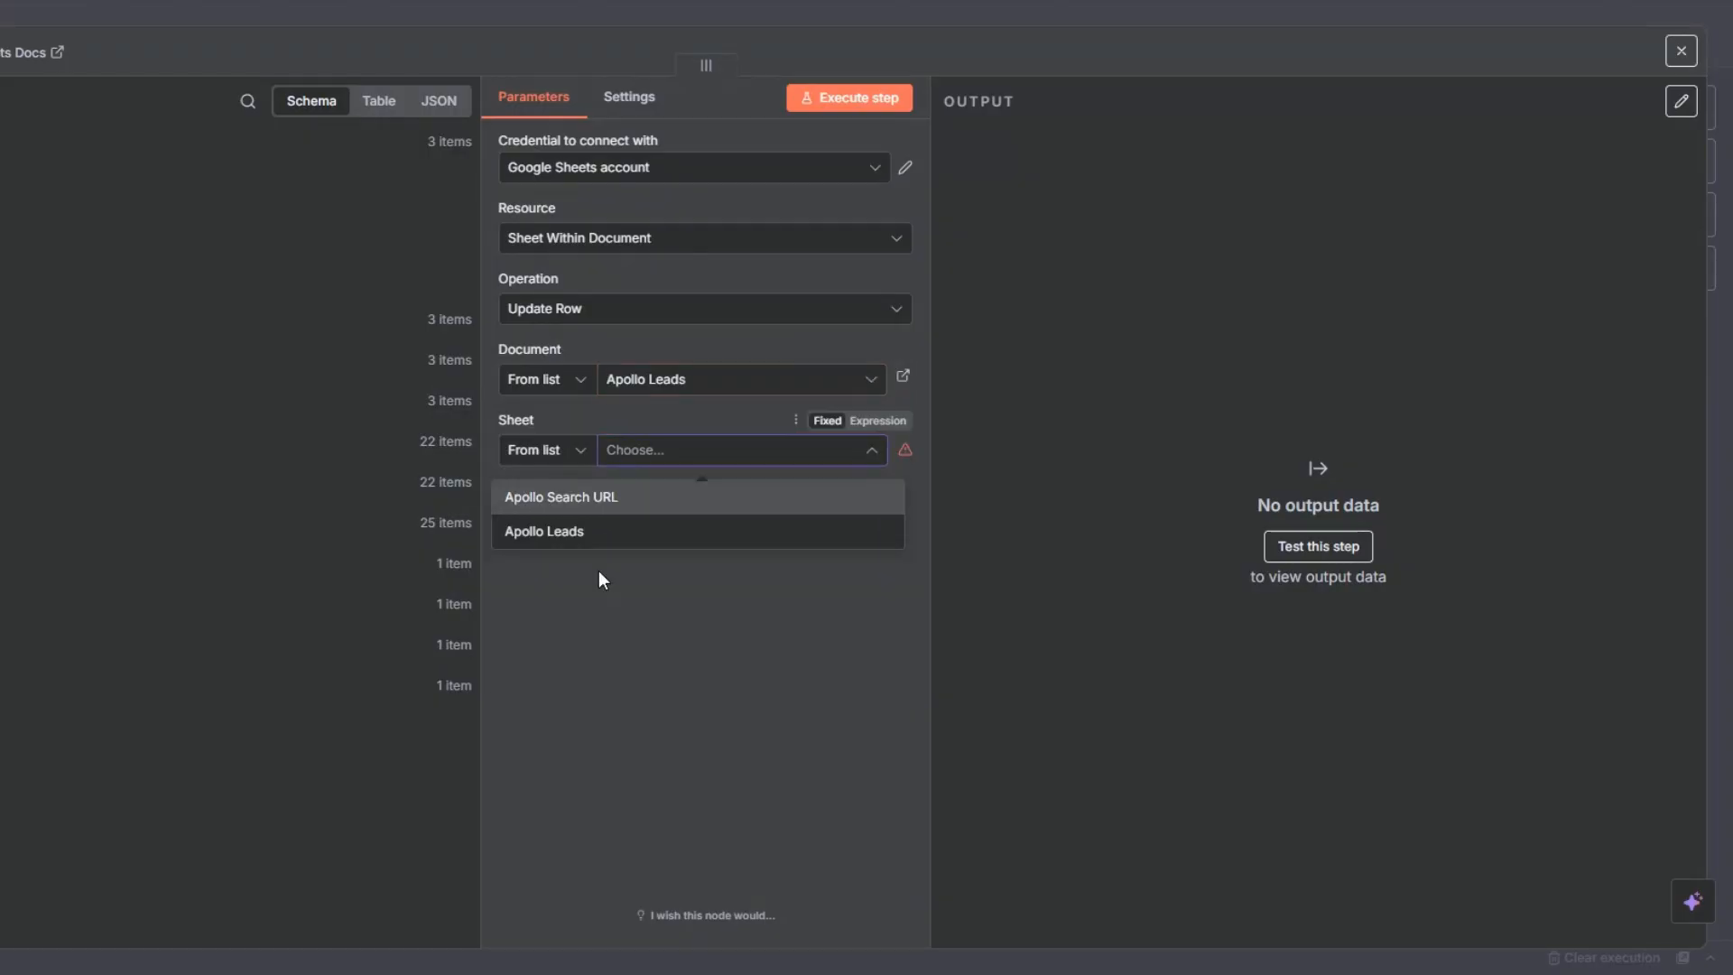
left_click(560, 531)
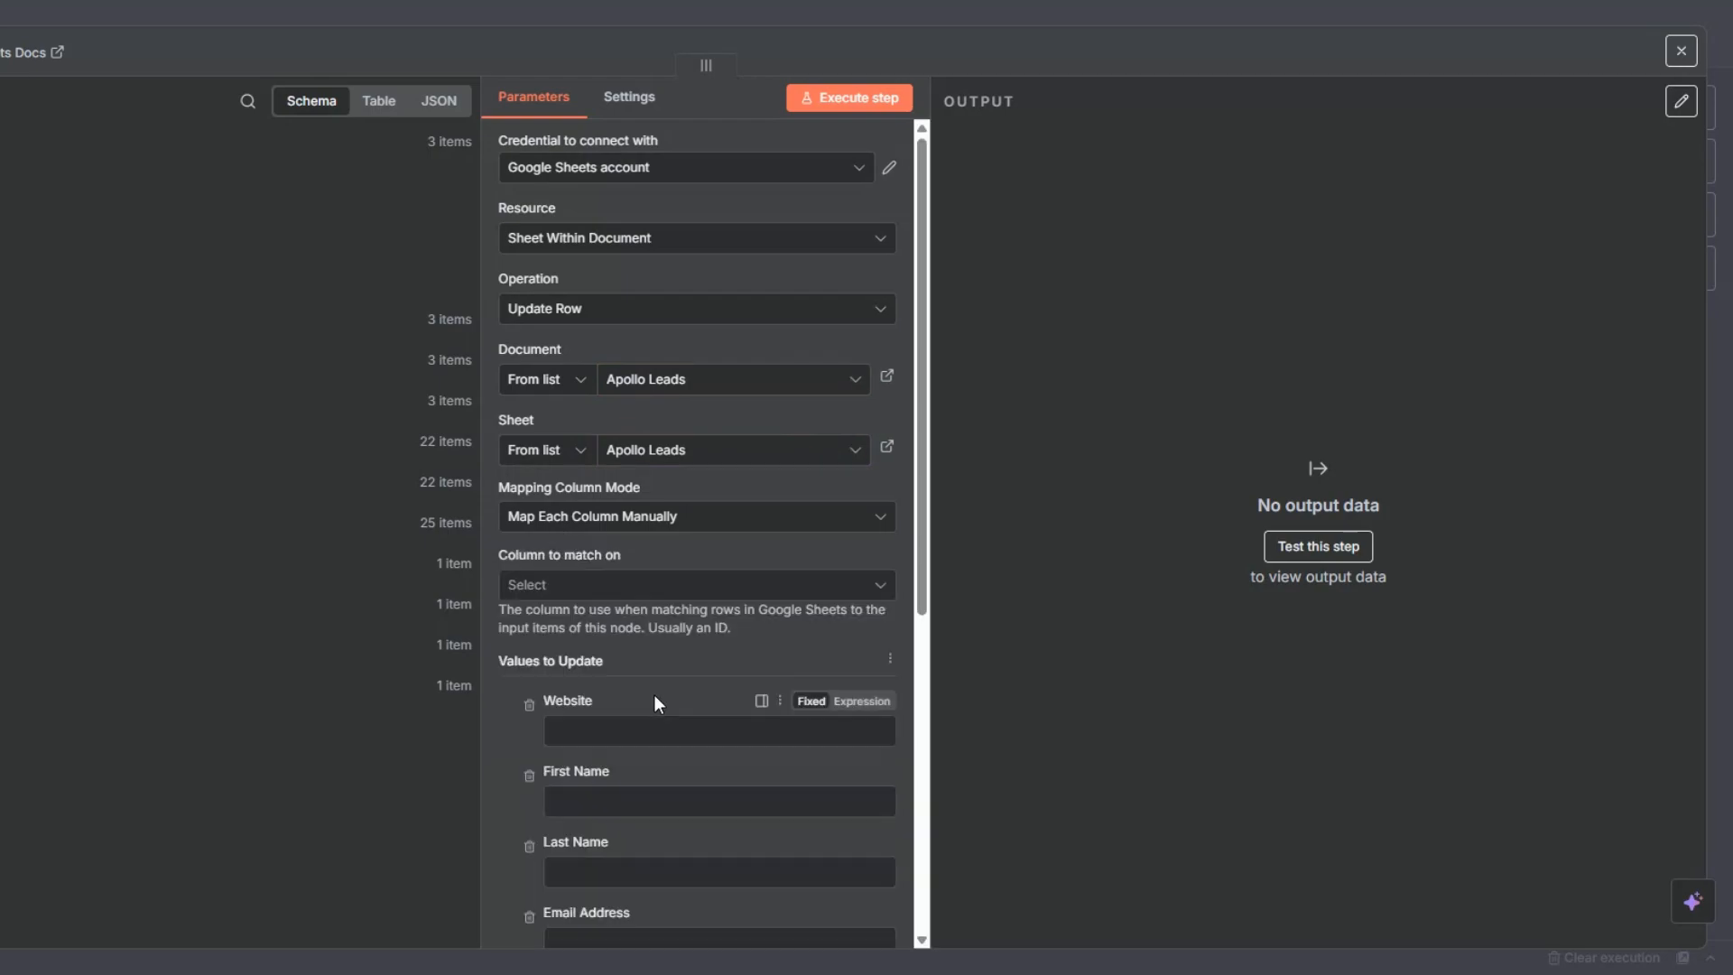
- Match rows on the First Name column and map its value to First Name from the Apollo Leads node
scroll(654, 695, "down", 3)
left_click(576, 371)
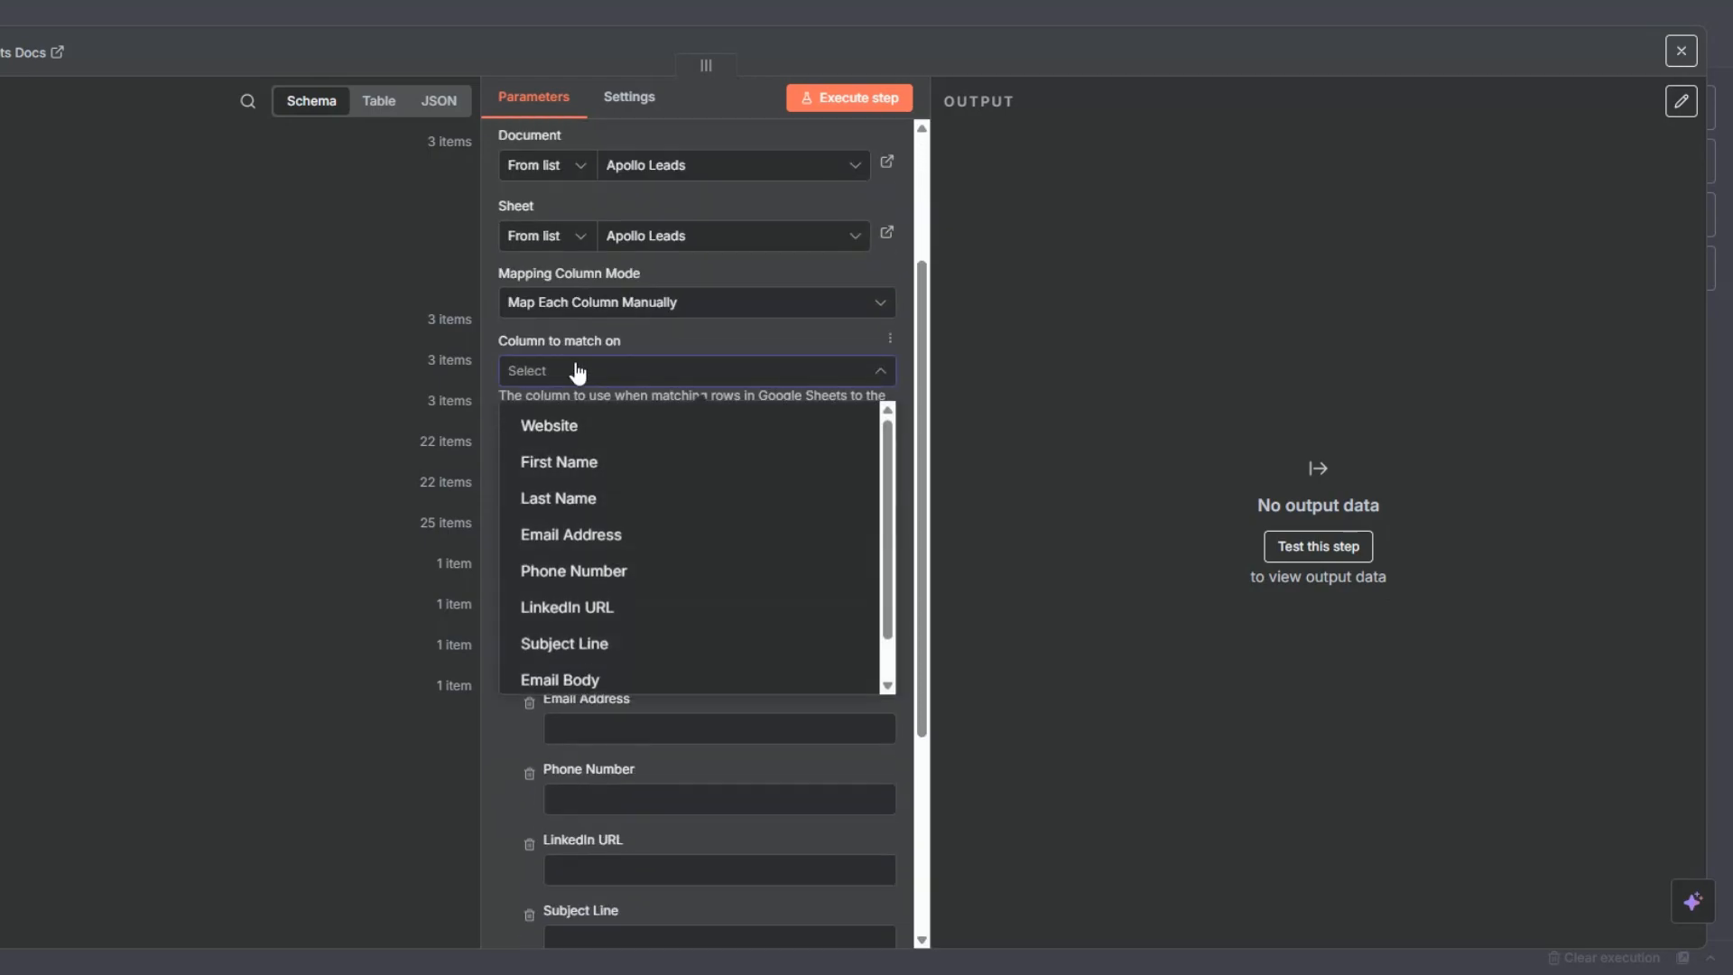
left_click(575, 463)
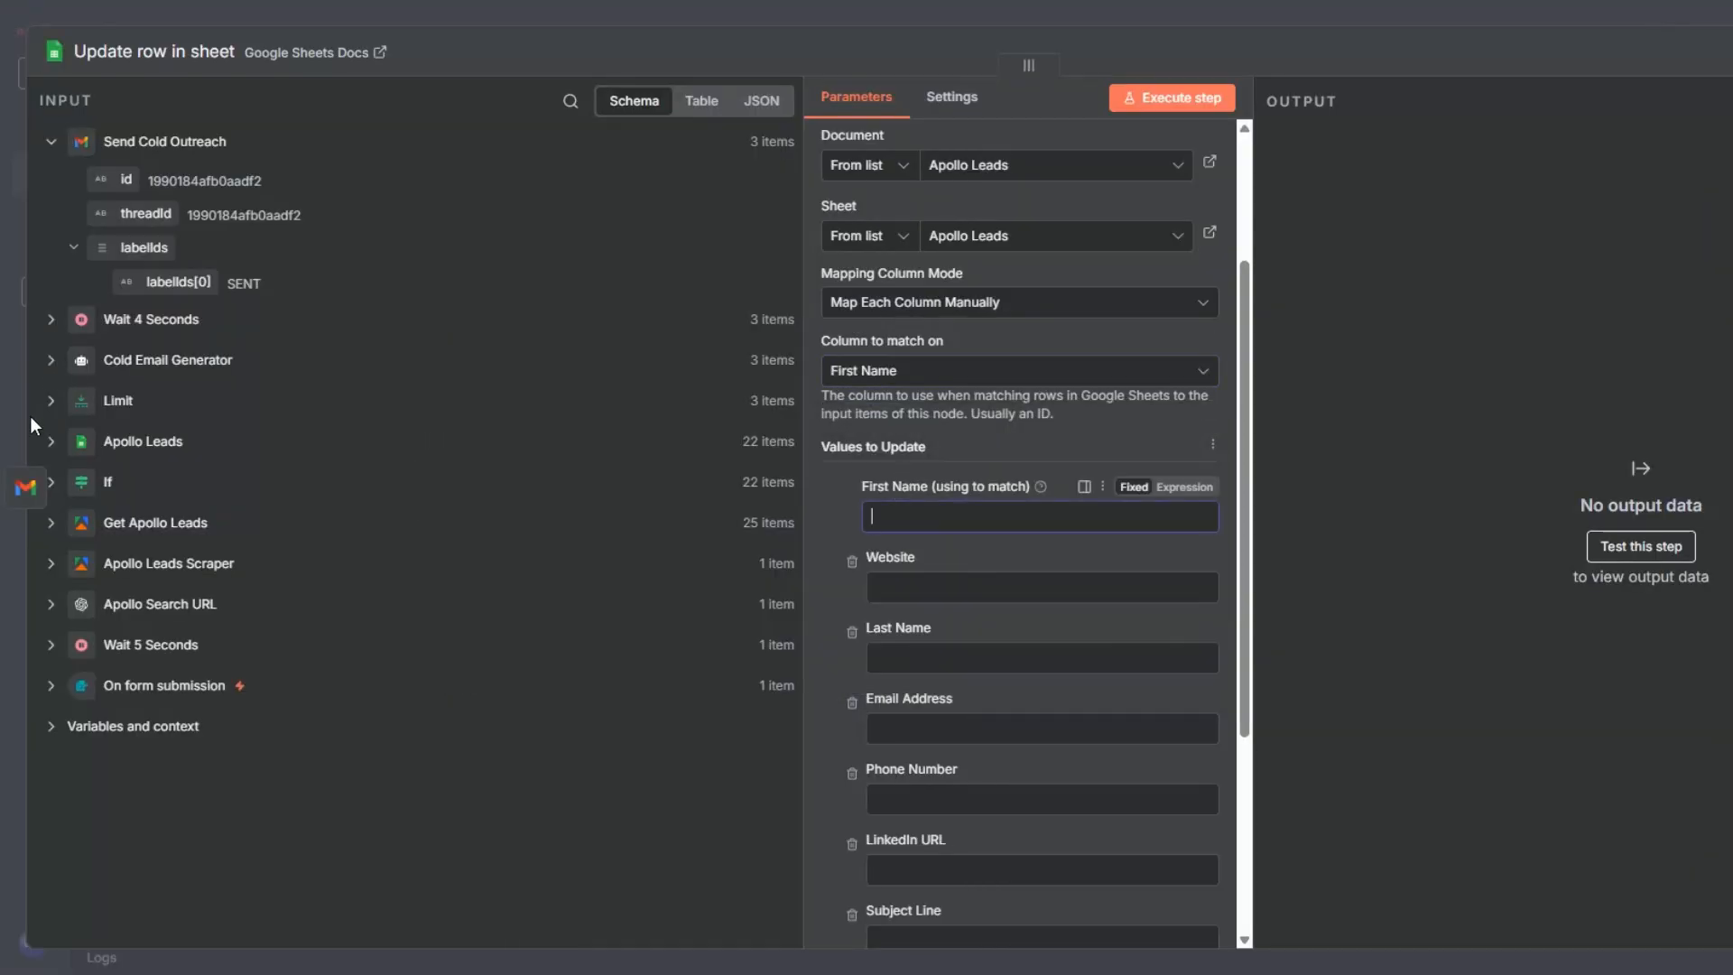
left_click(51, 321)
left_click(52, 525)
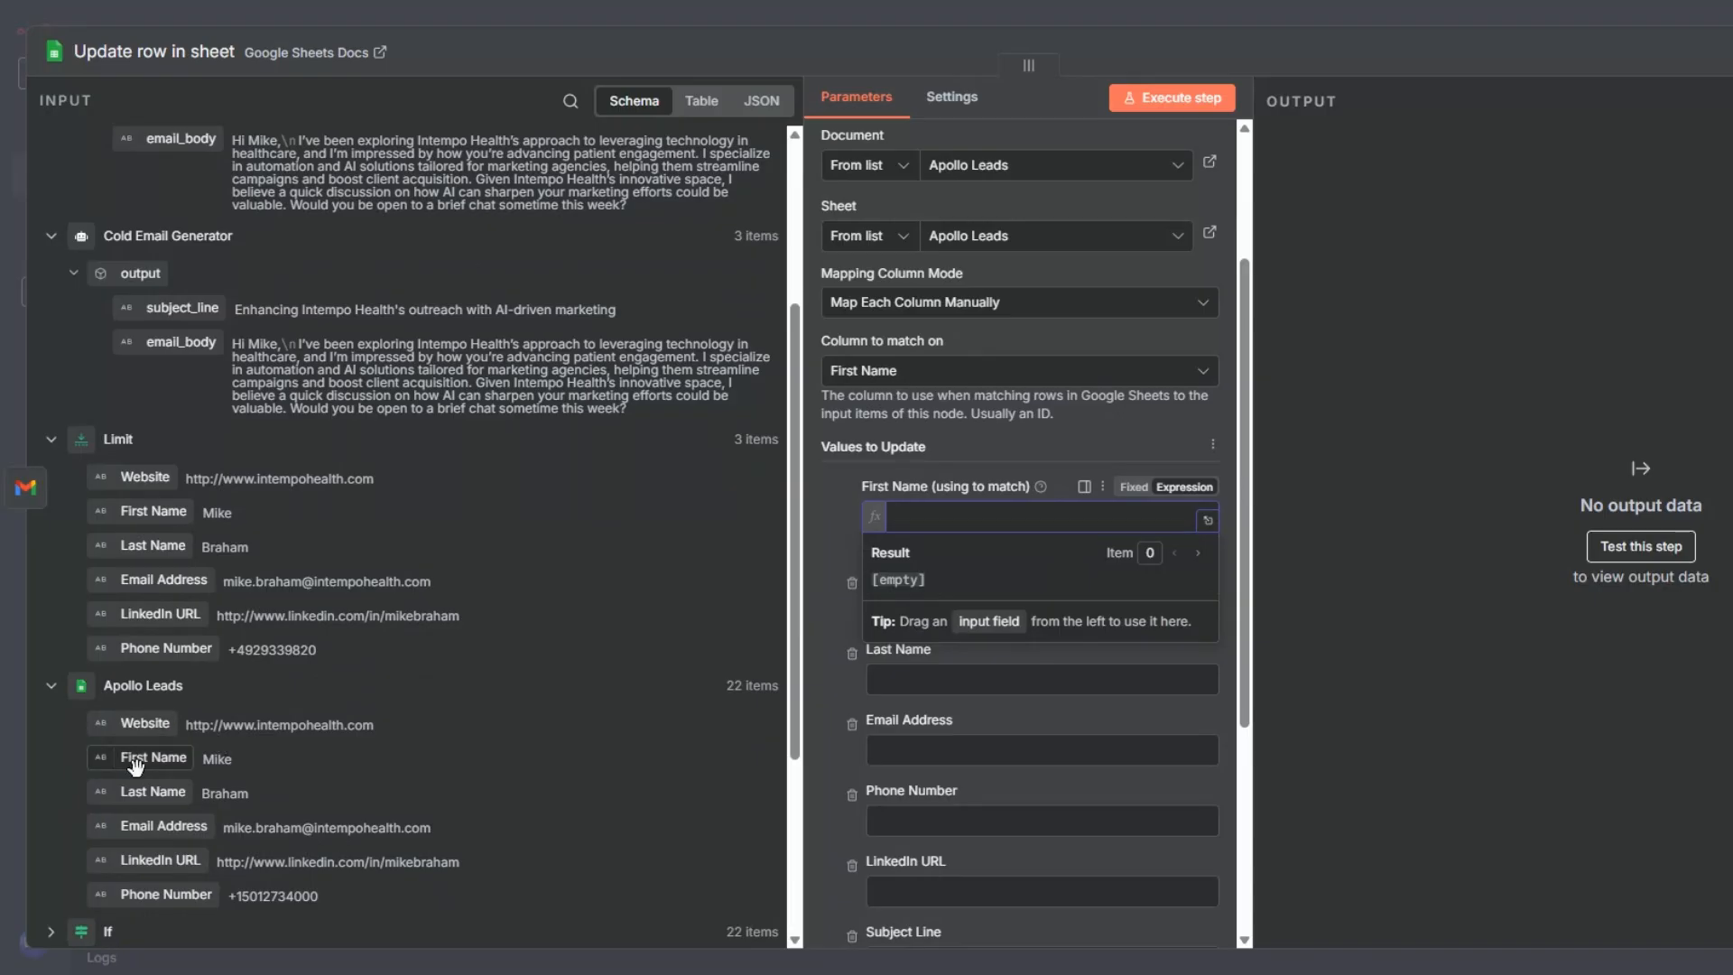
left_click_drag(135, 761, 1119, 537)
left_click(836, 527)
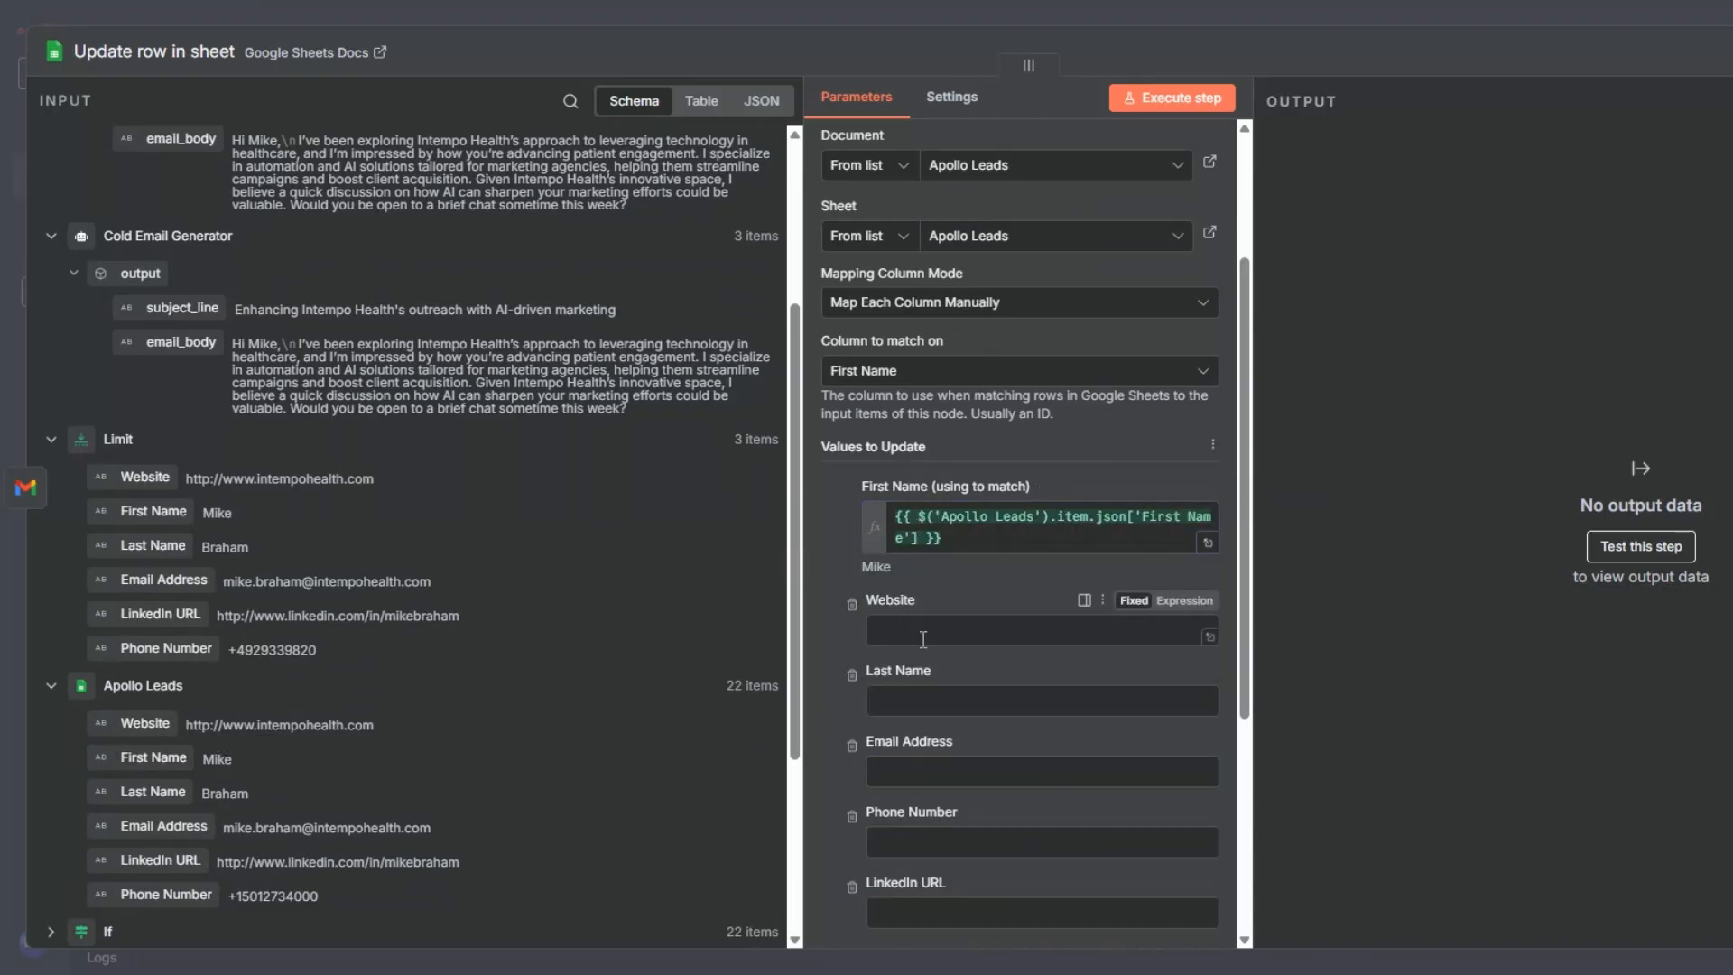
- Map Subject Line and Email Body to the Wait 4 Seconds subject_line and email_body outputs and execute the row update
scroll(1020, 541, "down", 4)
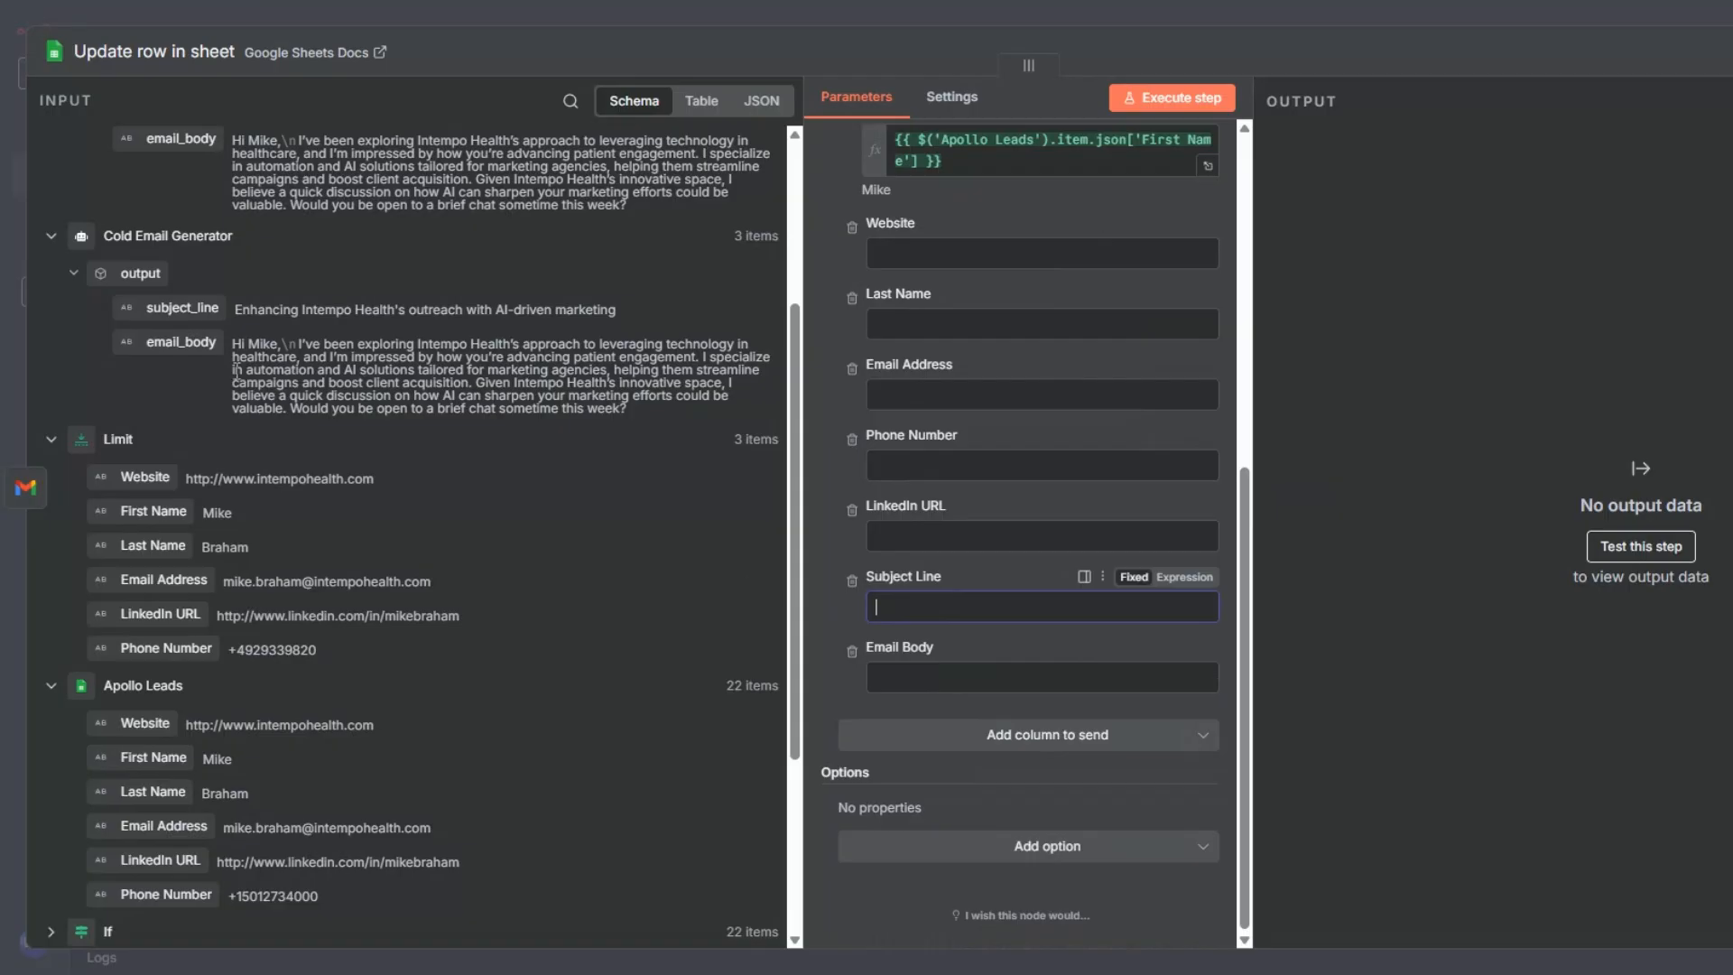
scroll(271, 406, "up", 4)
left_click_drag(158, 390, 974, 632)
left_click_drag(180, 426, 921, 727)
left_click(1191, 98)
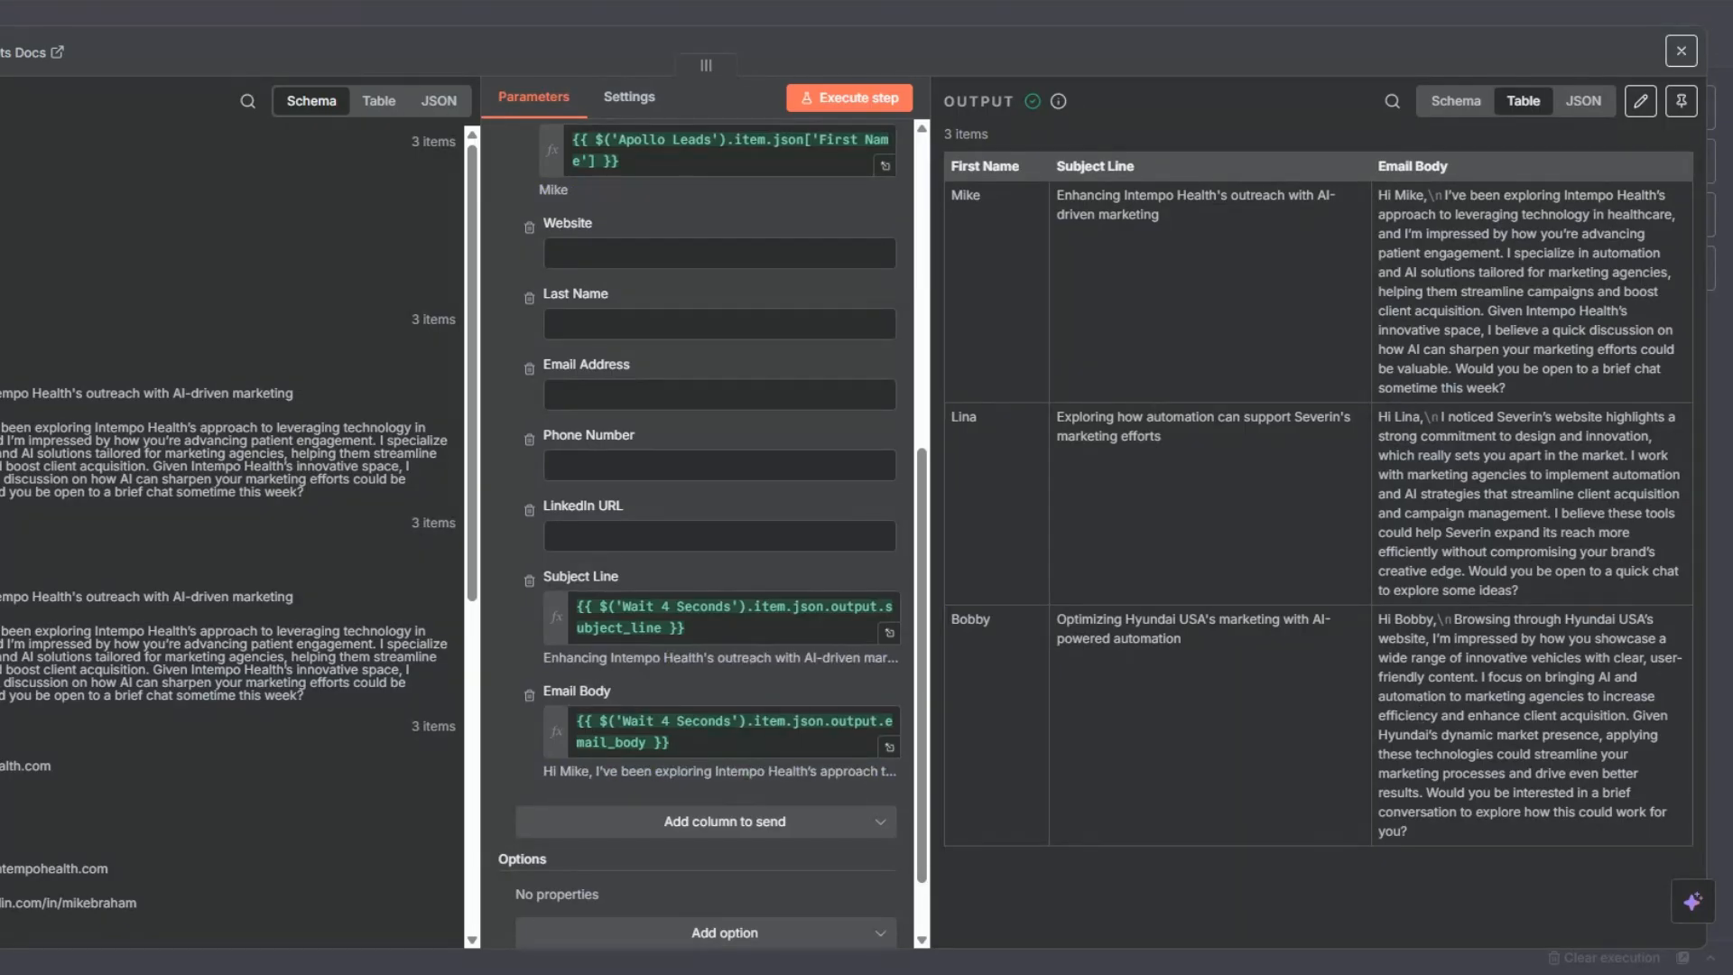
key("Escape")
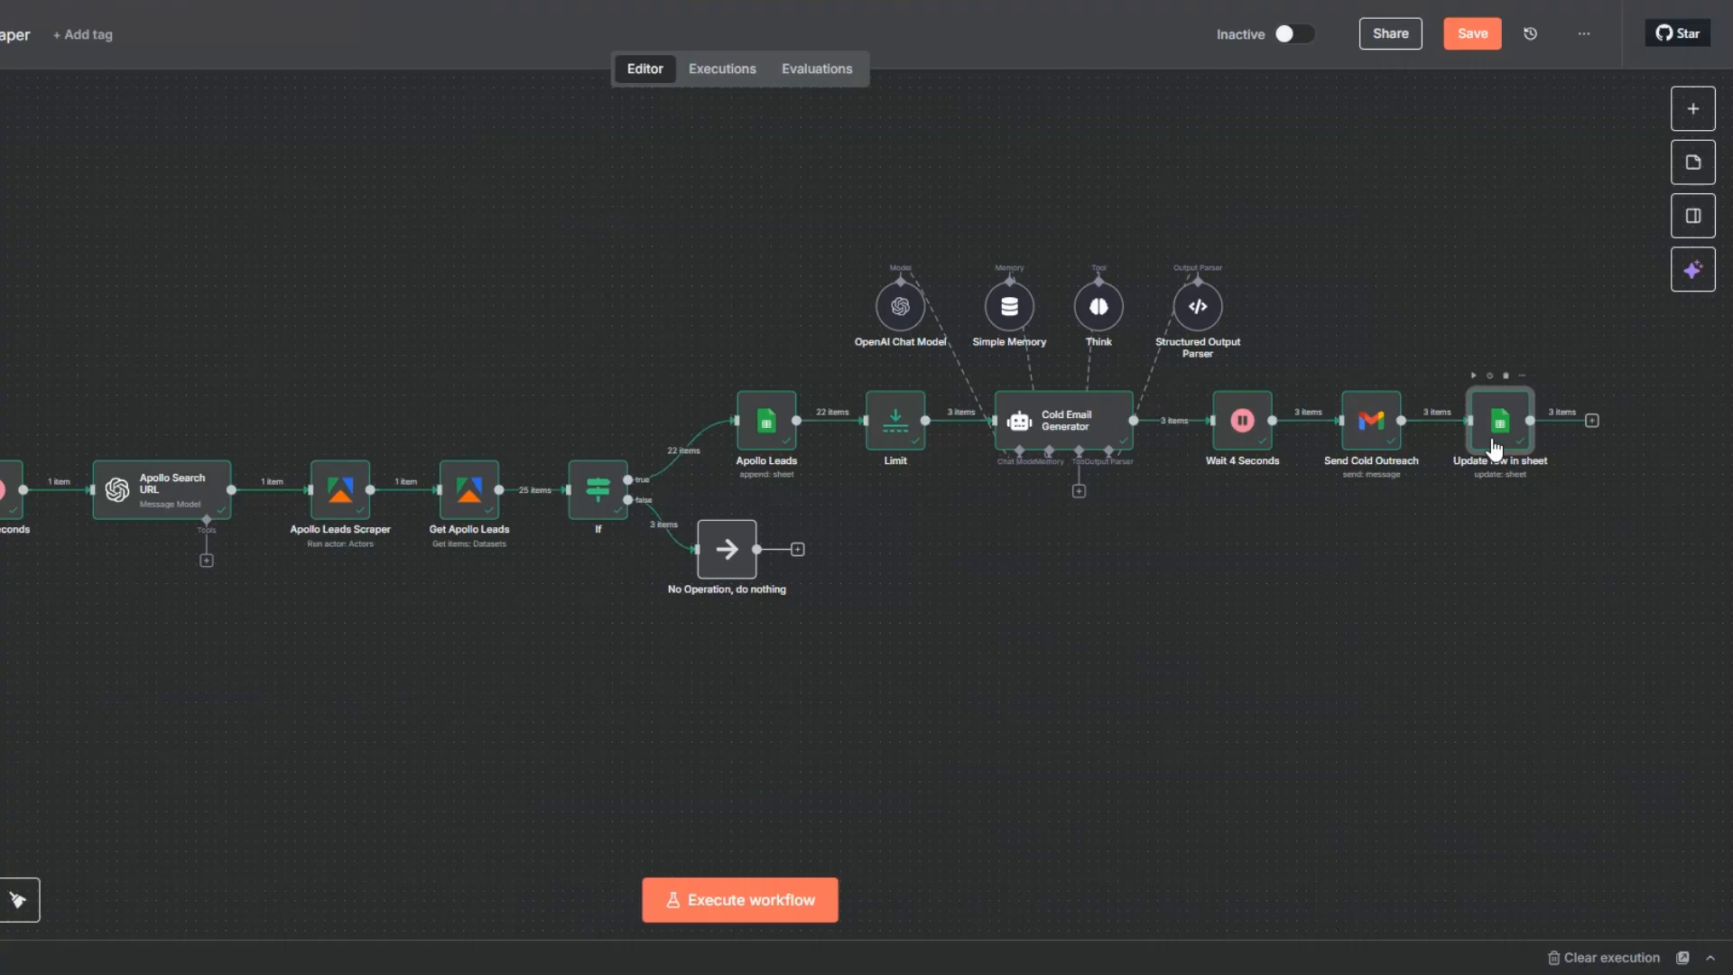
- Rename the Update row in sheet node as "Update Subject Line & Email Column"
key("F2")
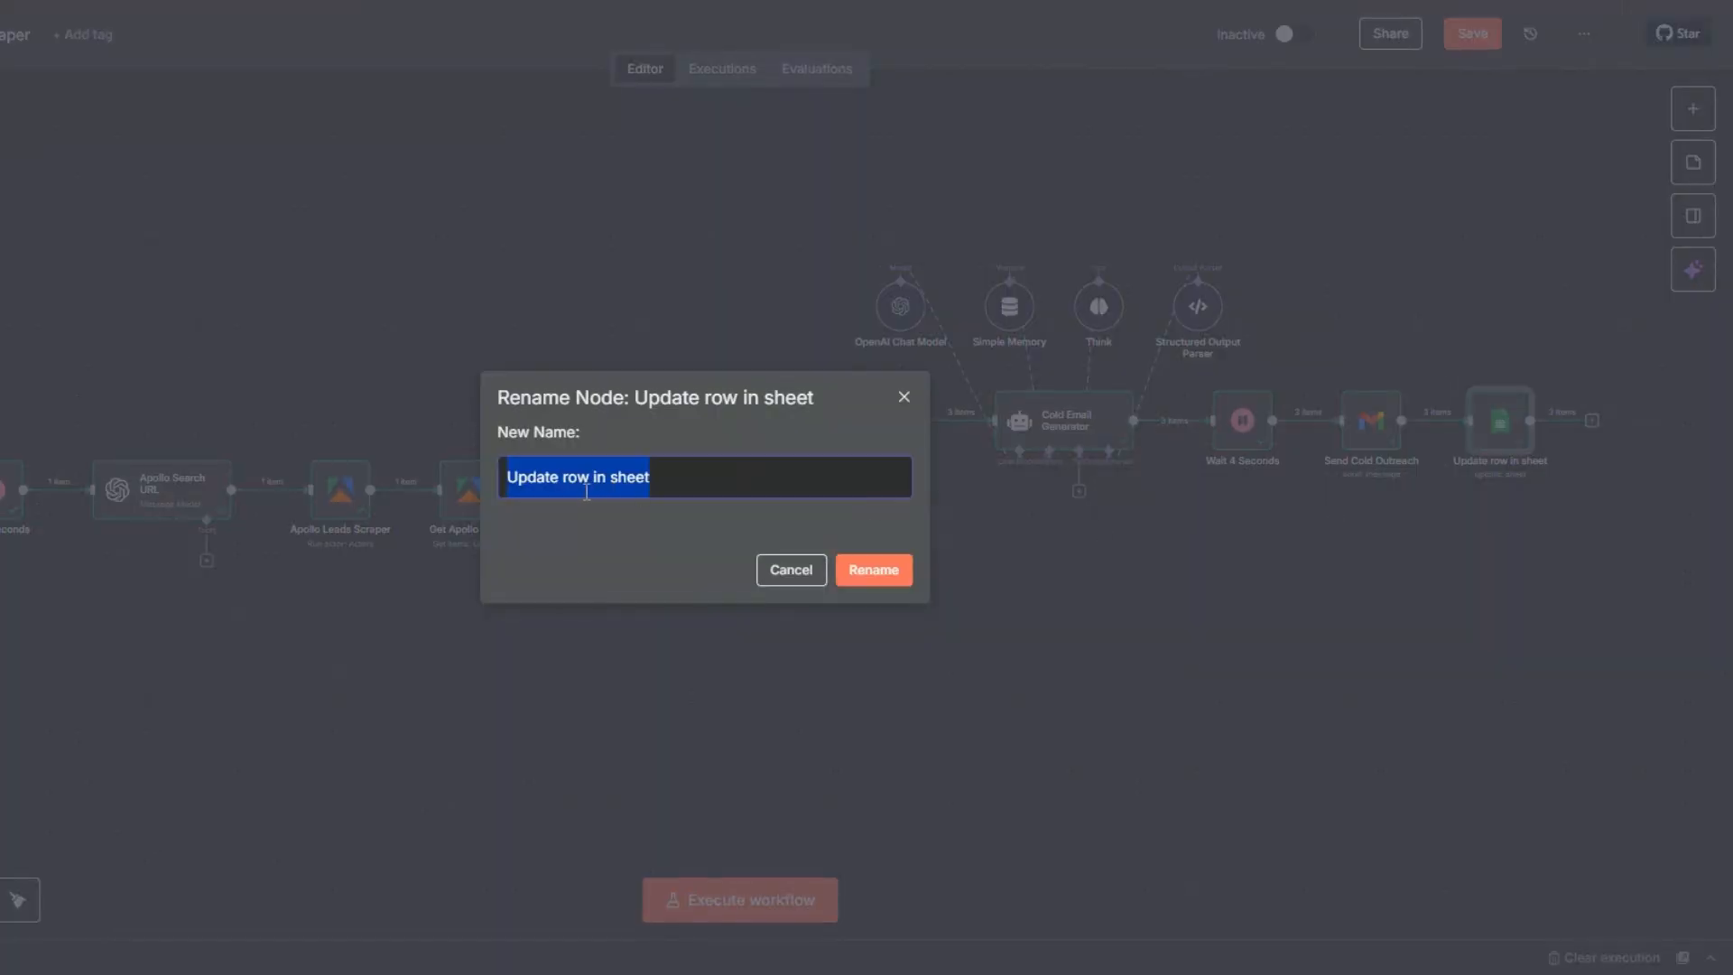
type("Update Subject Line & Email Column")
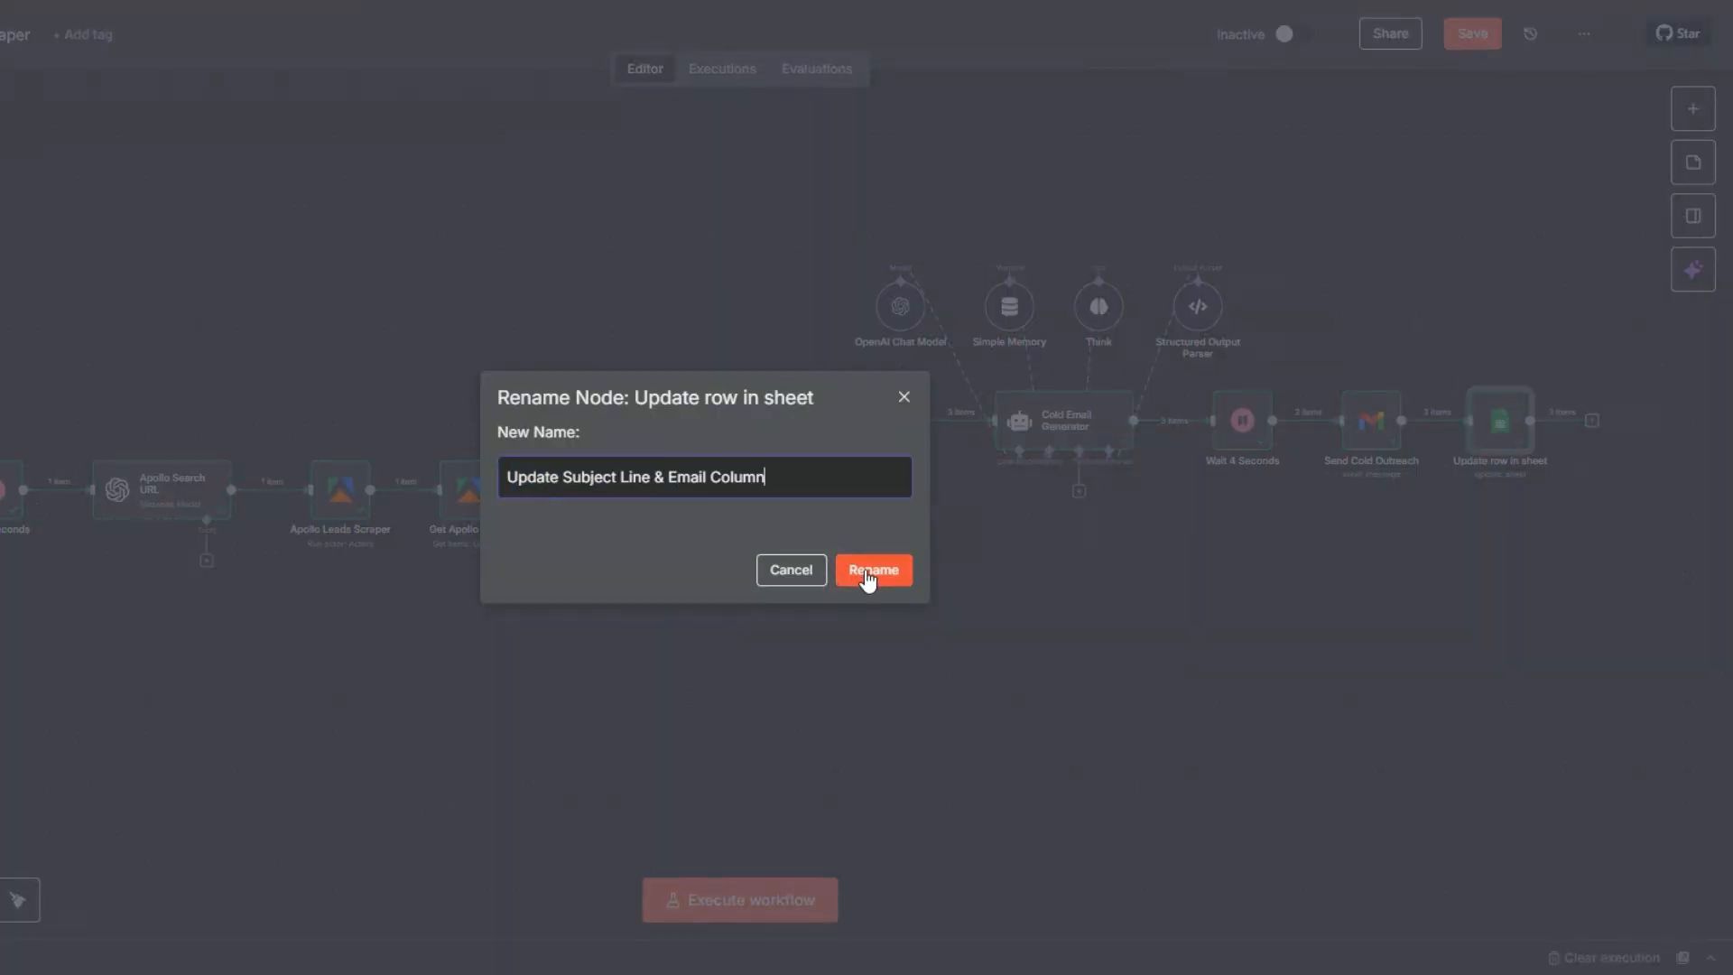
left_click(868, 569)
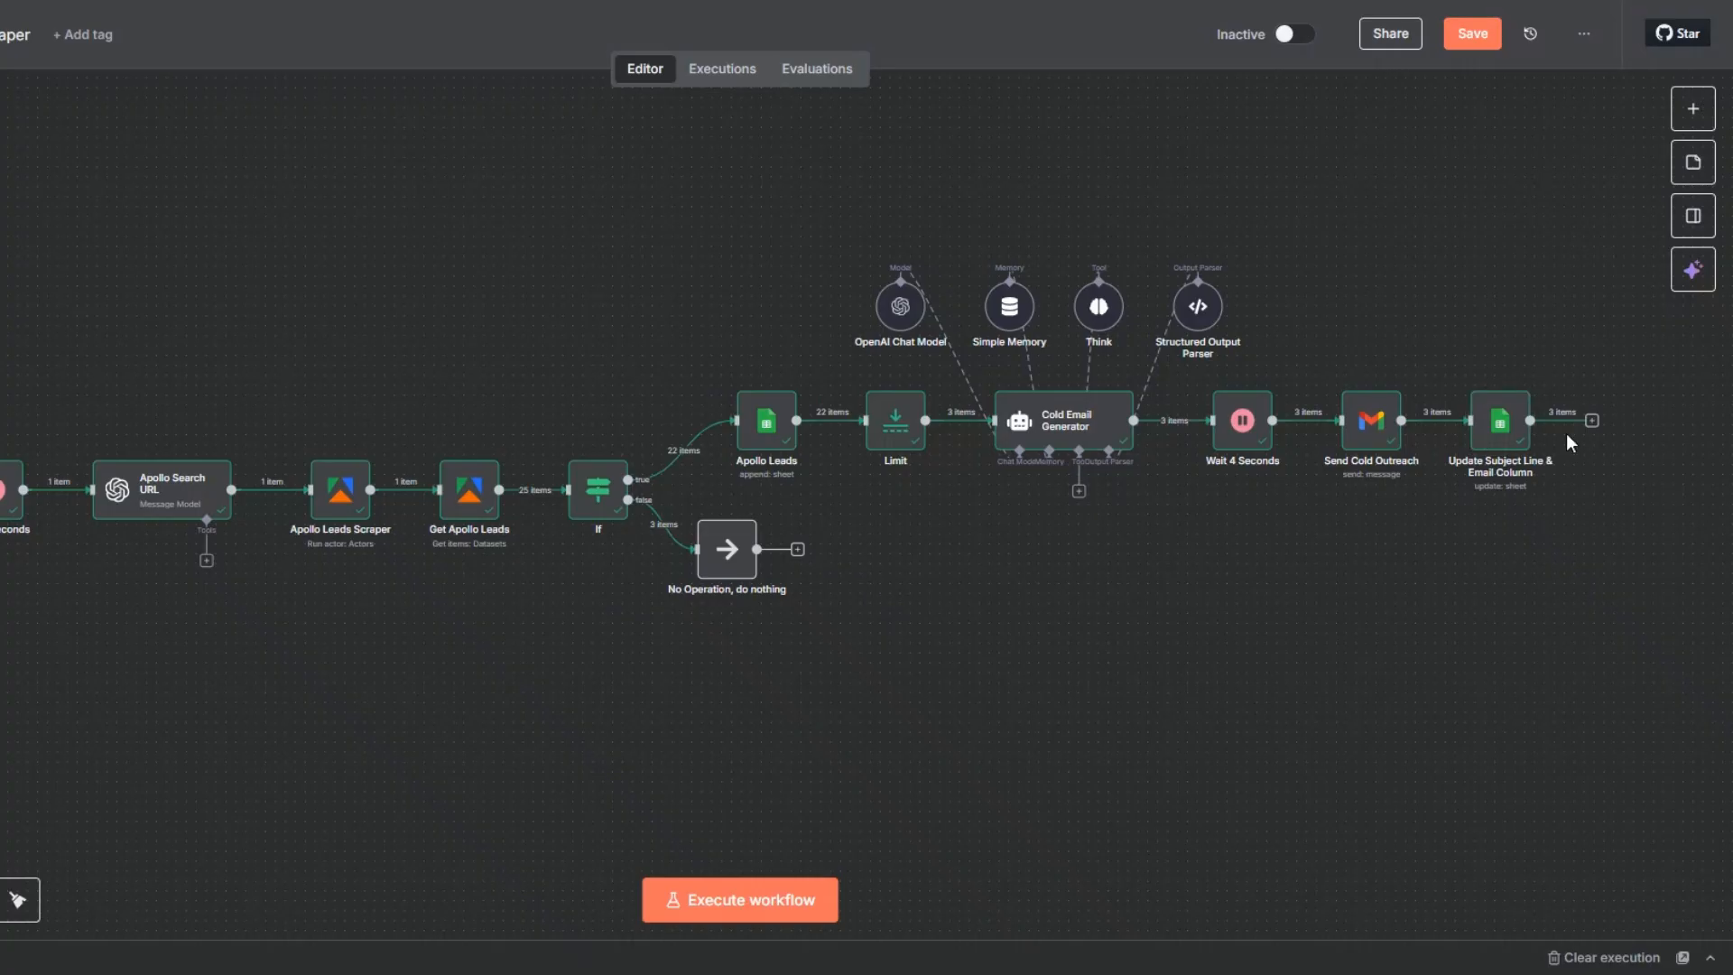
- Add a "No Operation, do nothing" node after Update Subject Line & Email Column
left_click(1592, 421)
type("d")
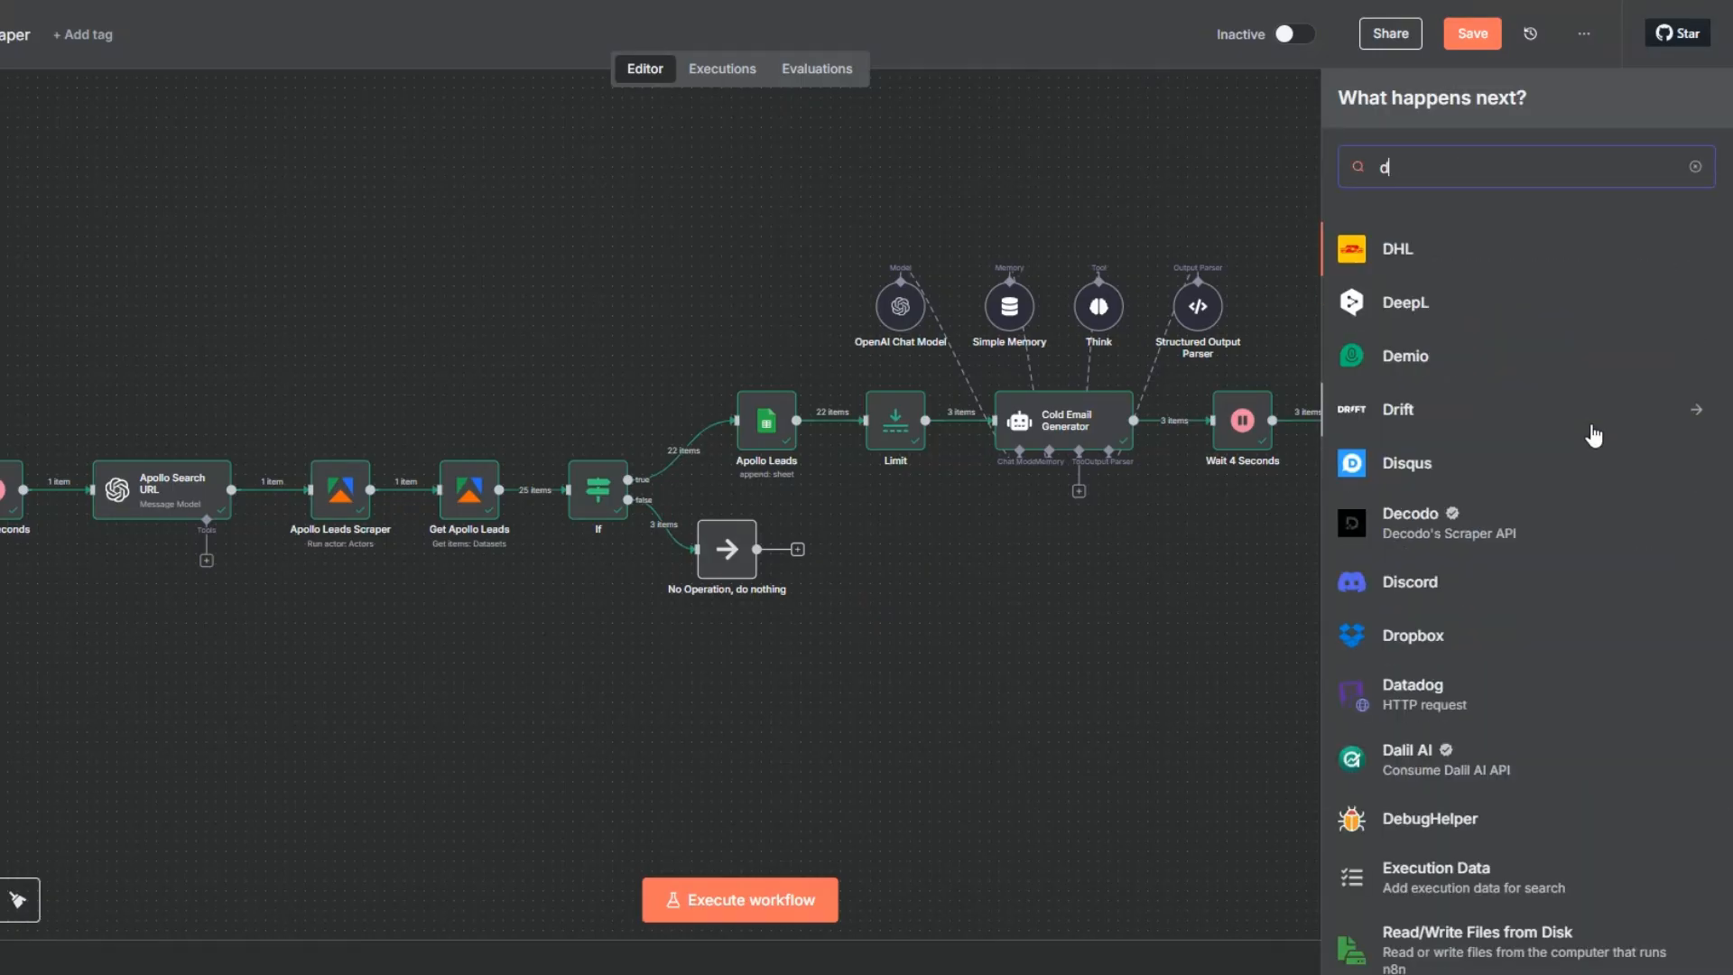
type("o no")
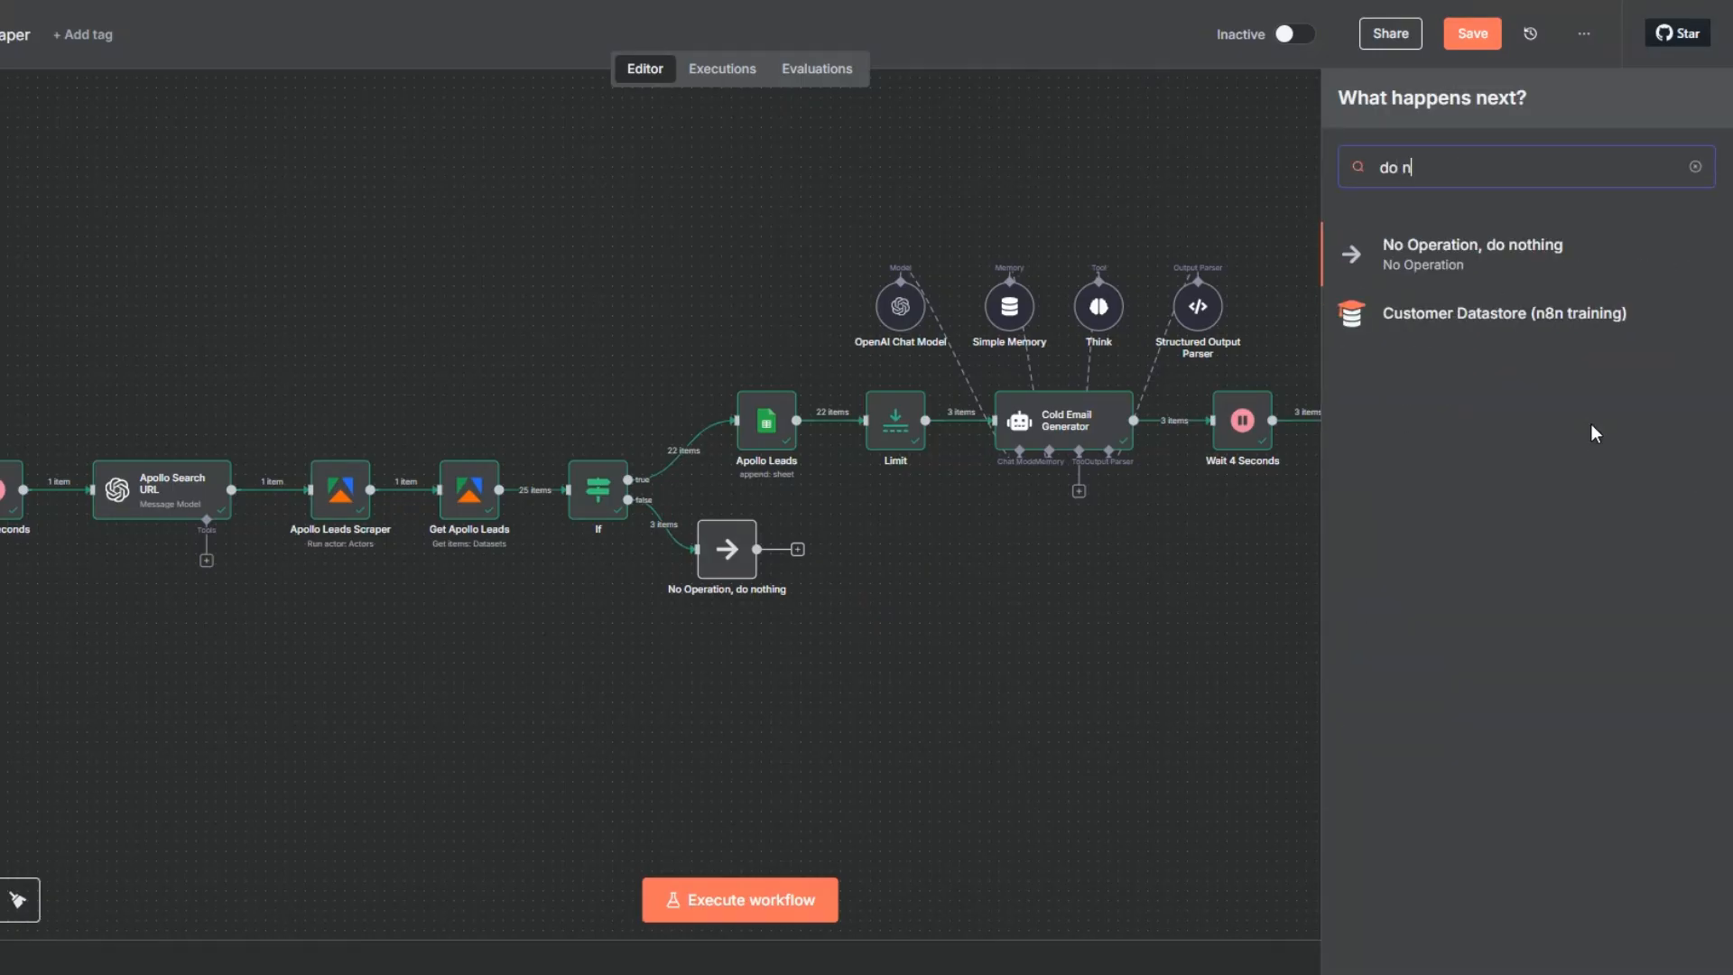
left_click(1469, 254)
key("Escape")
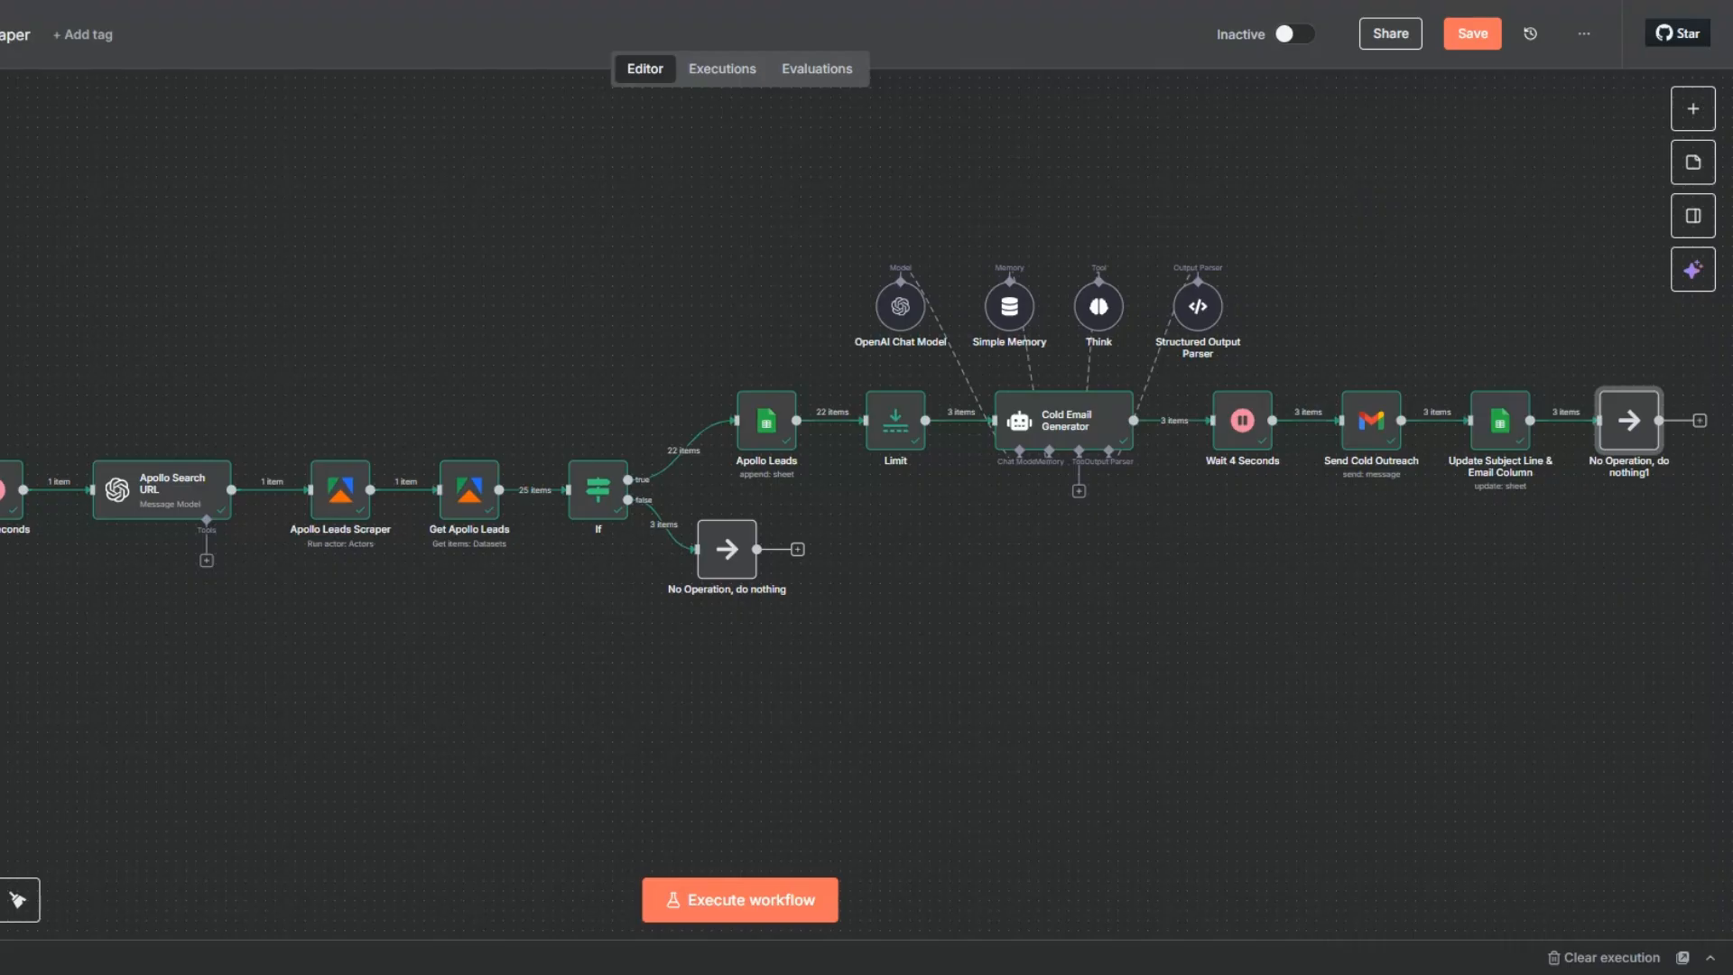
- Execute the final No Operation node and save the workflow
left_click(1599, 376)
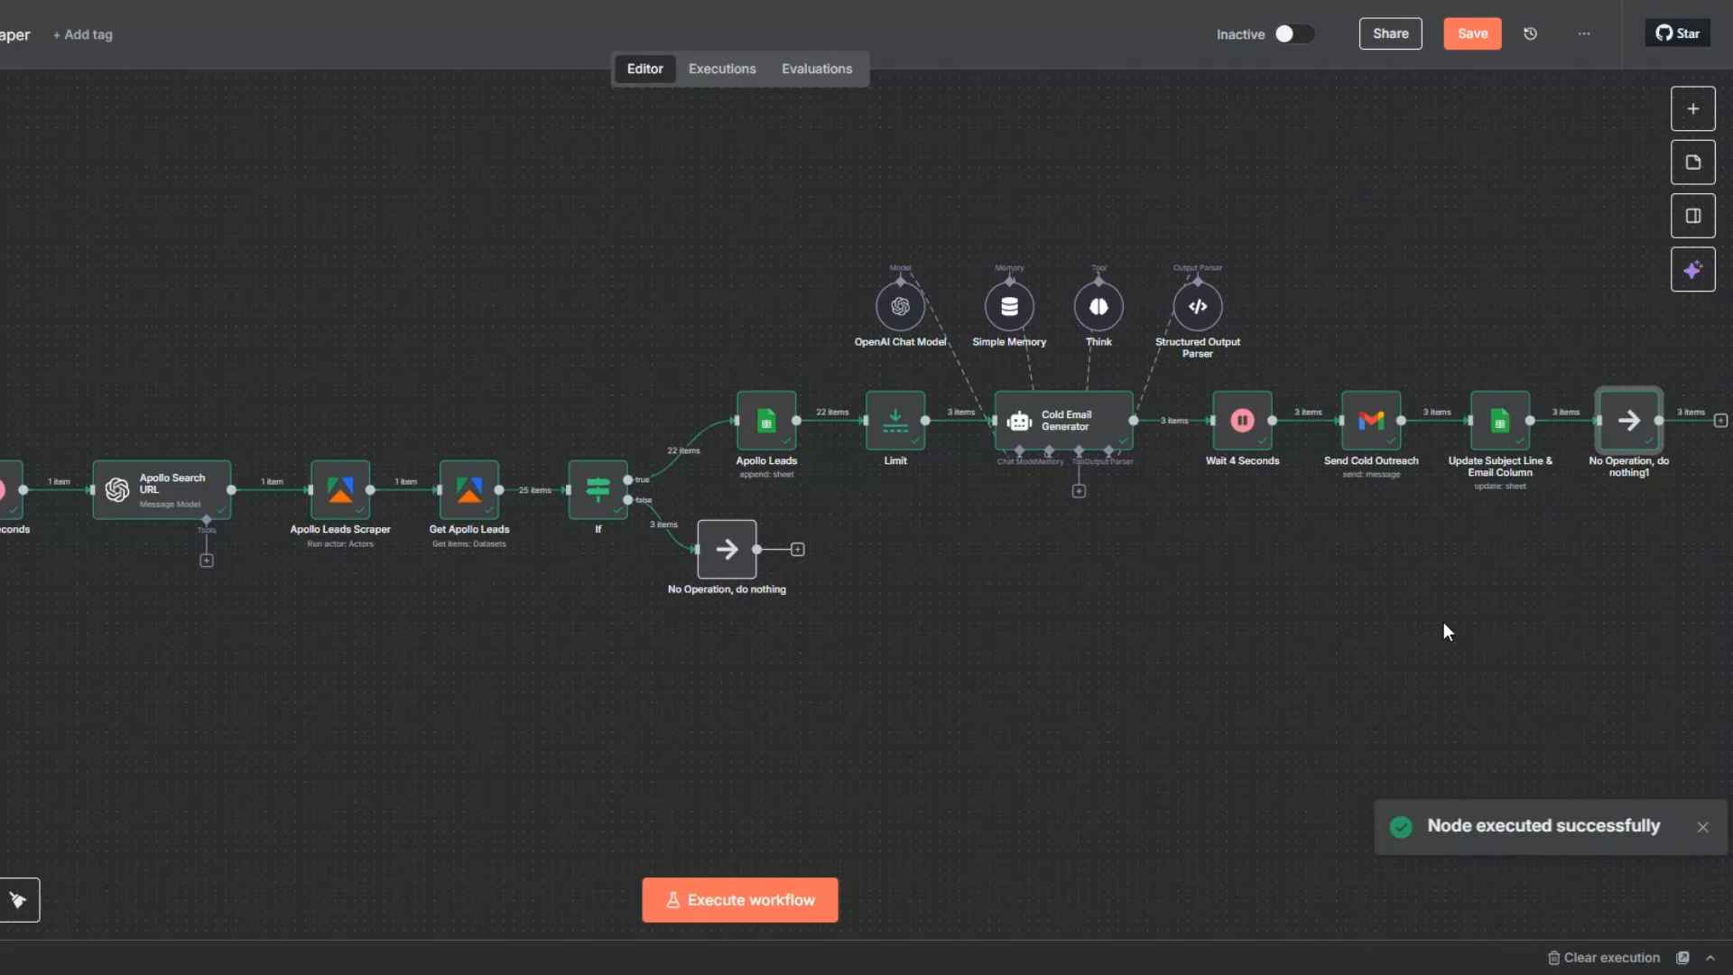
left_click_drag(797, 719, 742, 721)
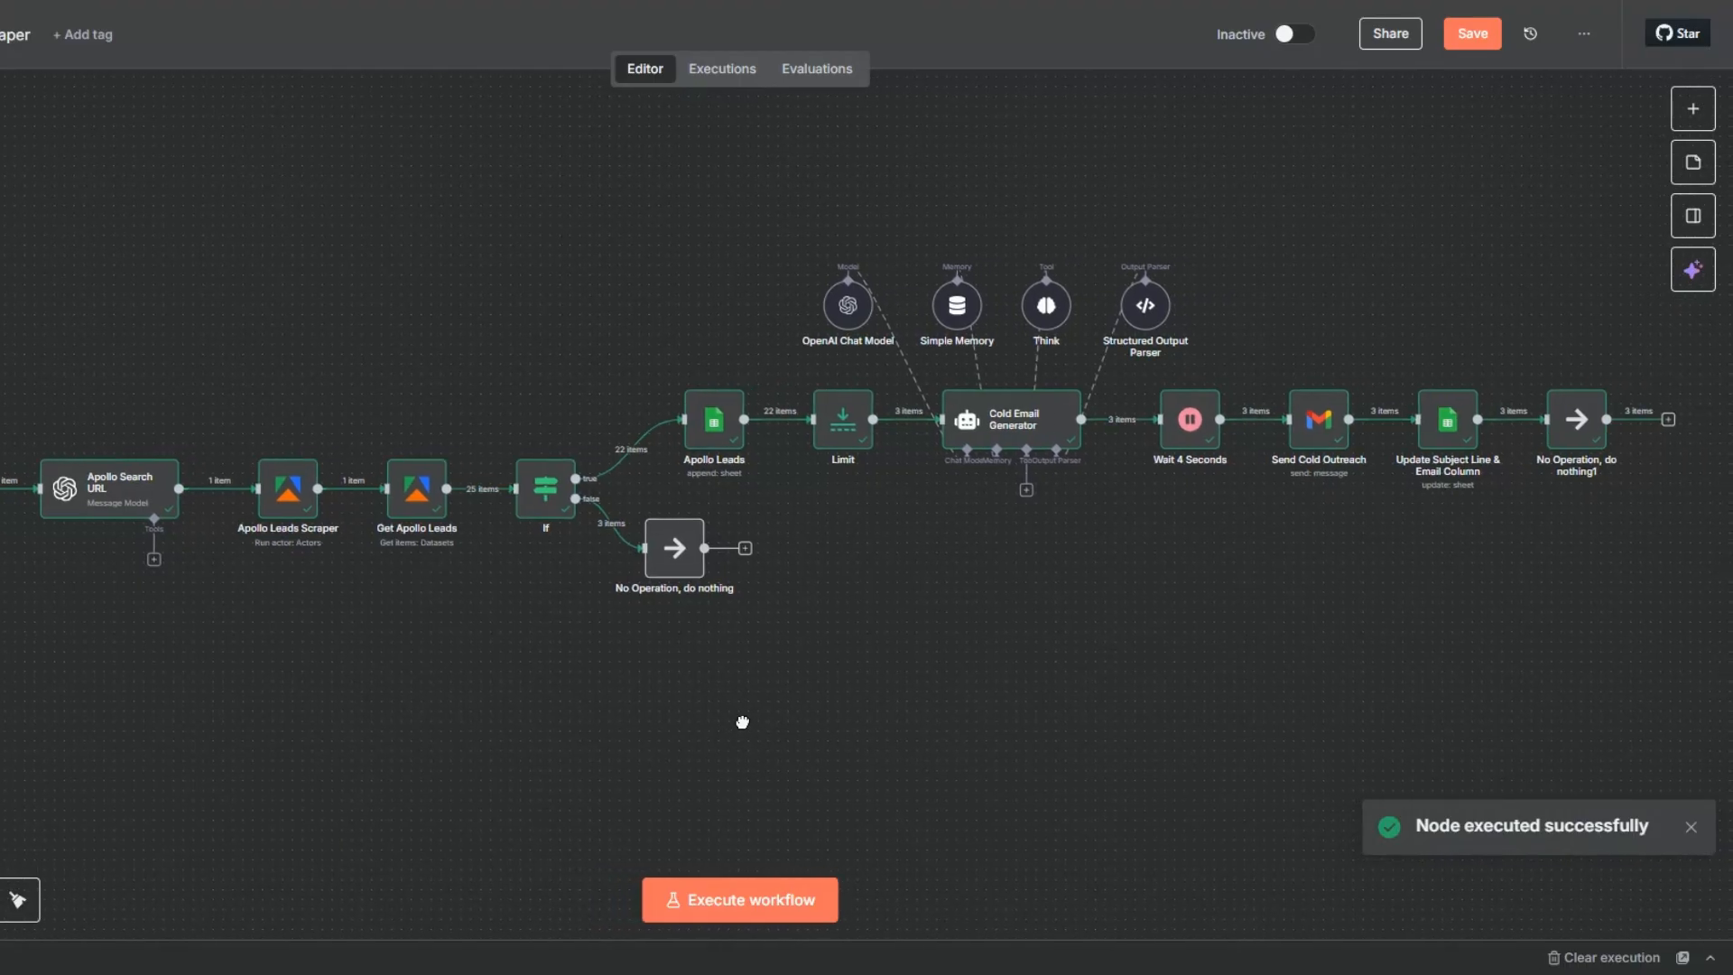
left_click(1474, 36)
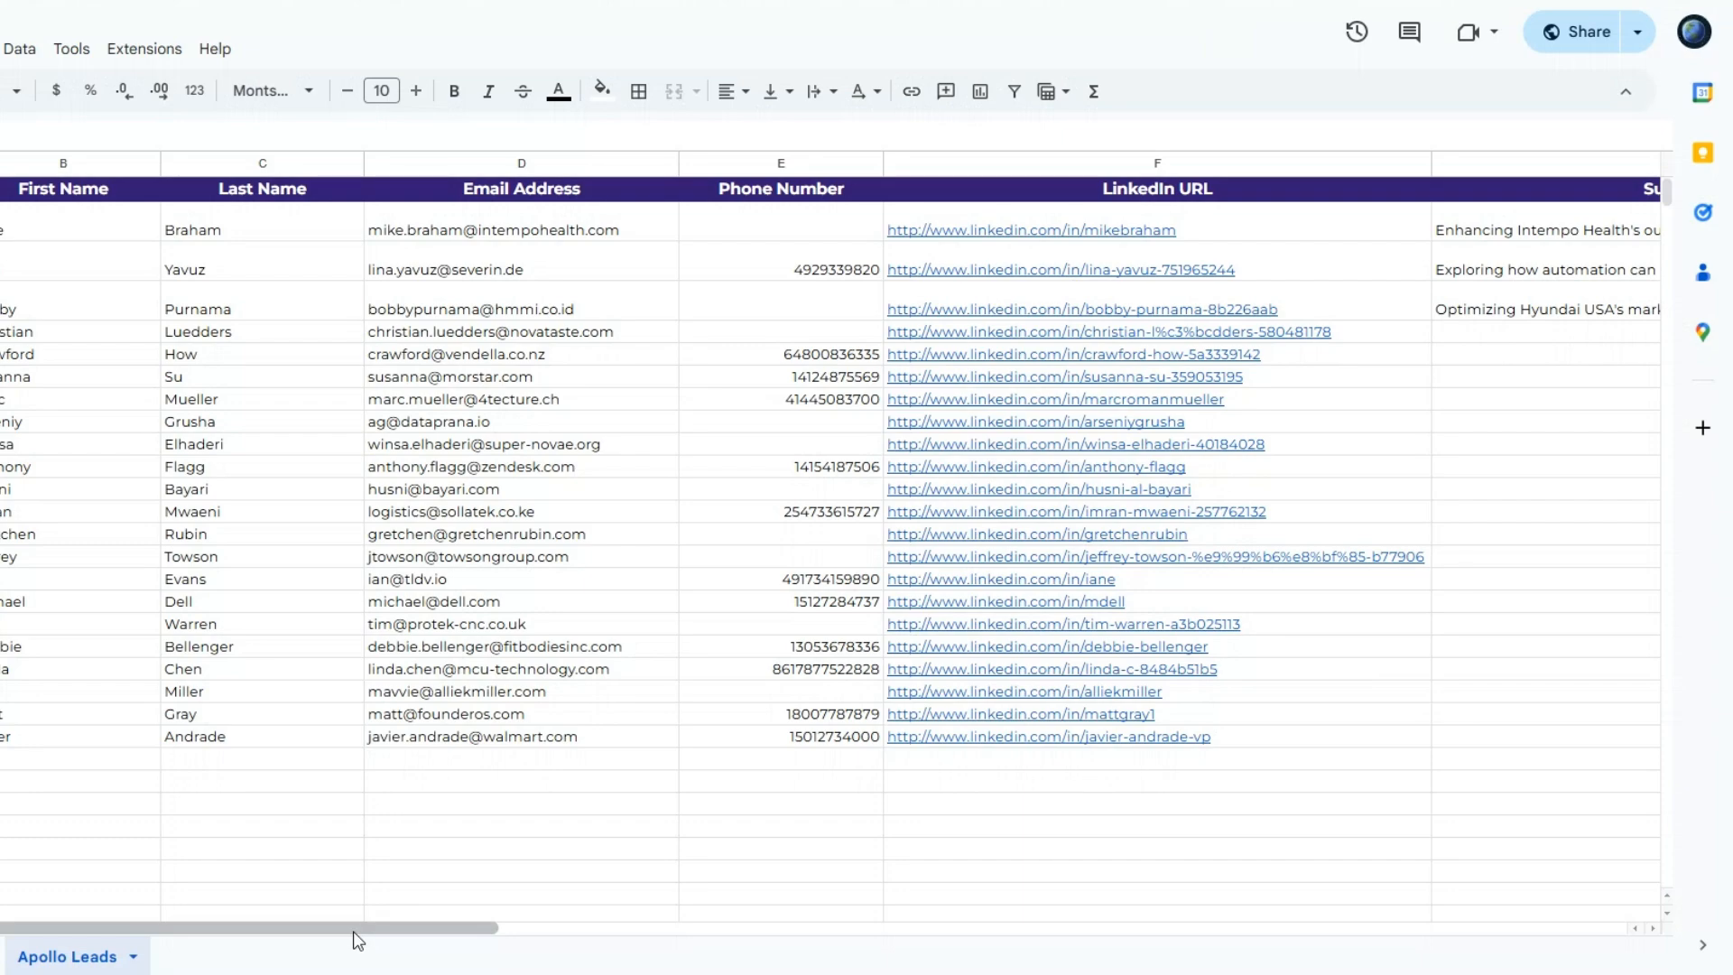
- Switch to the Apollo Leads sheet in Google Sheets and check the first lead's Subject Line and Email Body entries
left_click_drag(355, 929, 869, 932)
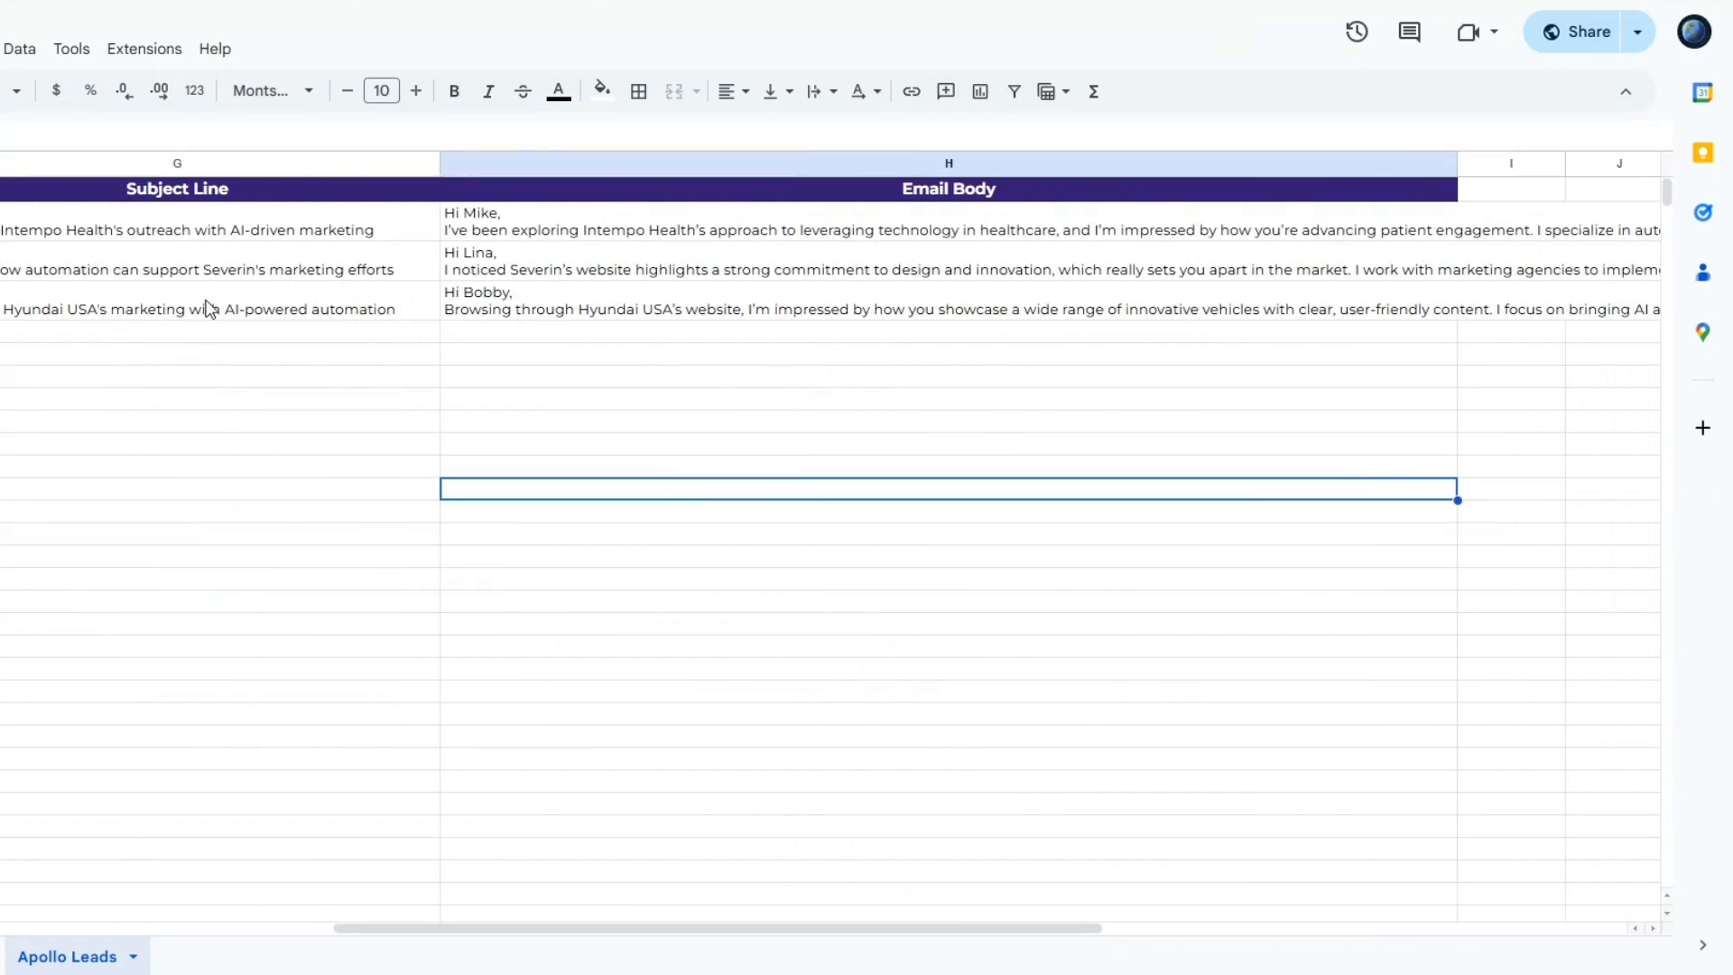
left_click(198, 232)
left_click(217, 355)
double_click(527, 236)
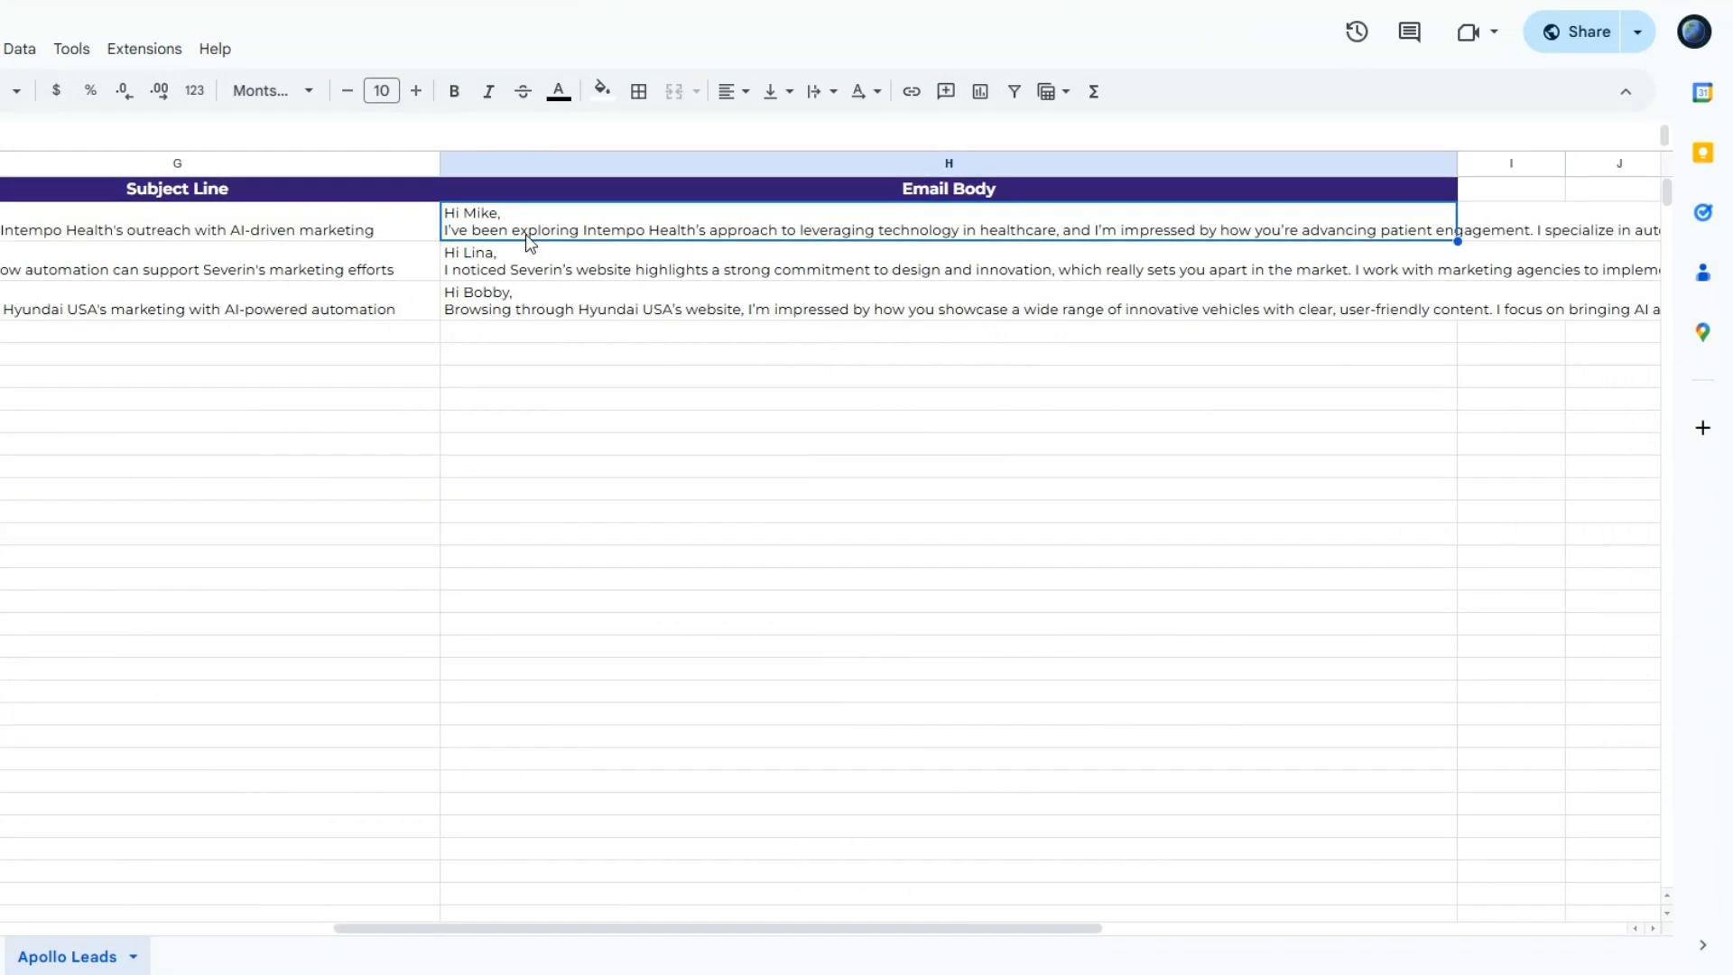
left_click(456, 368)
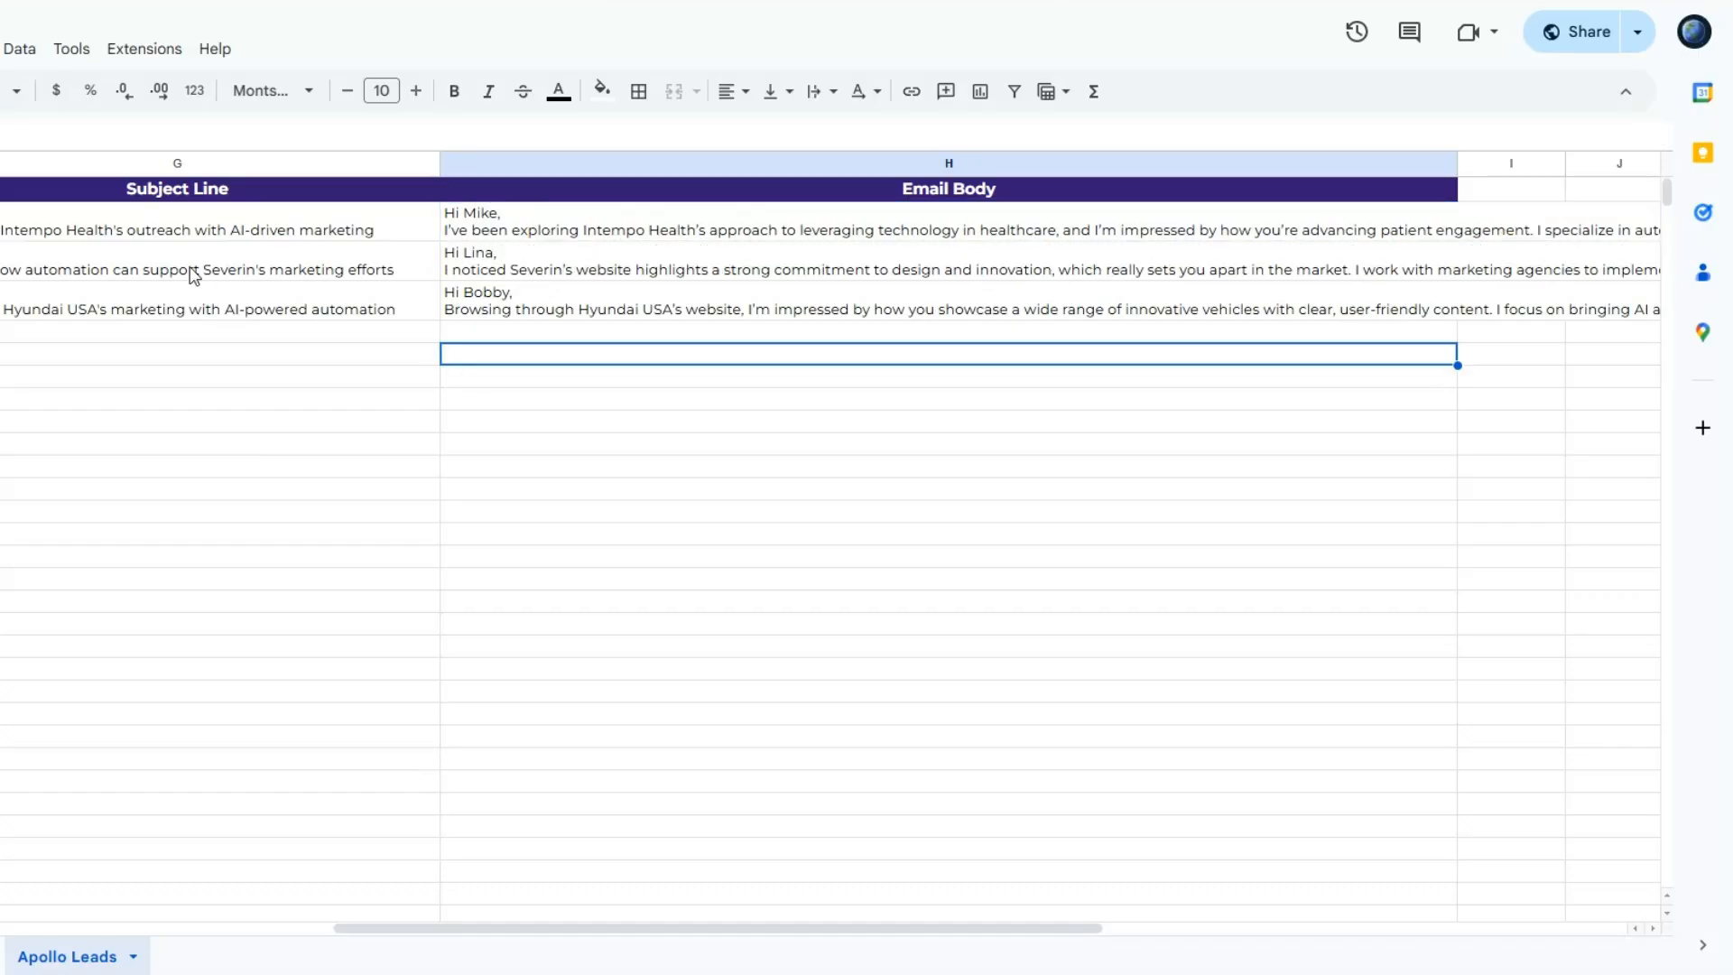
- Read the Email Body entries of all three contacted leads in full and compare their closing call-to-action sentences
left_click(186, 262)
left_click(528, 269)
double_click(529, 269)
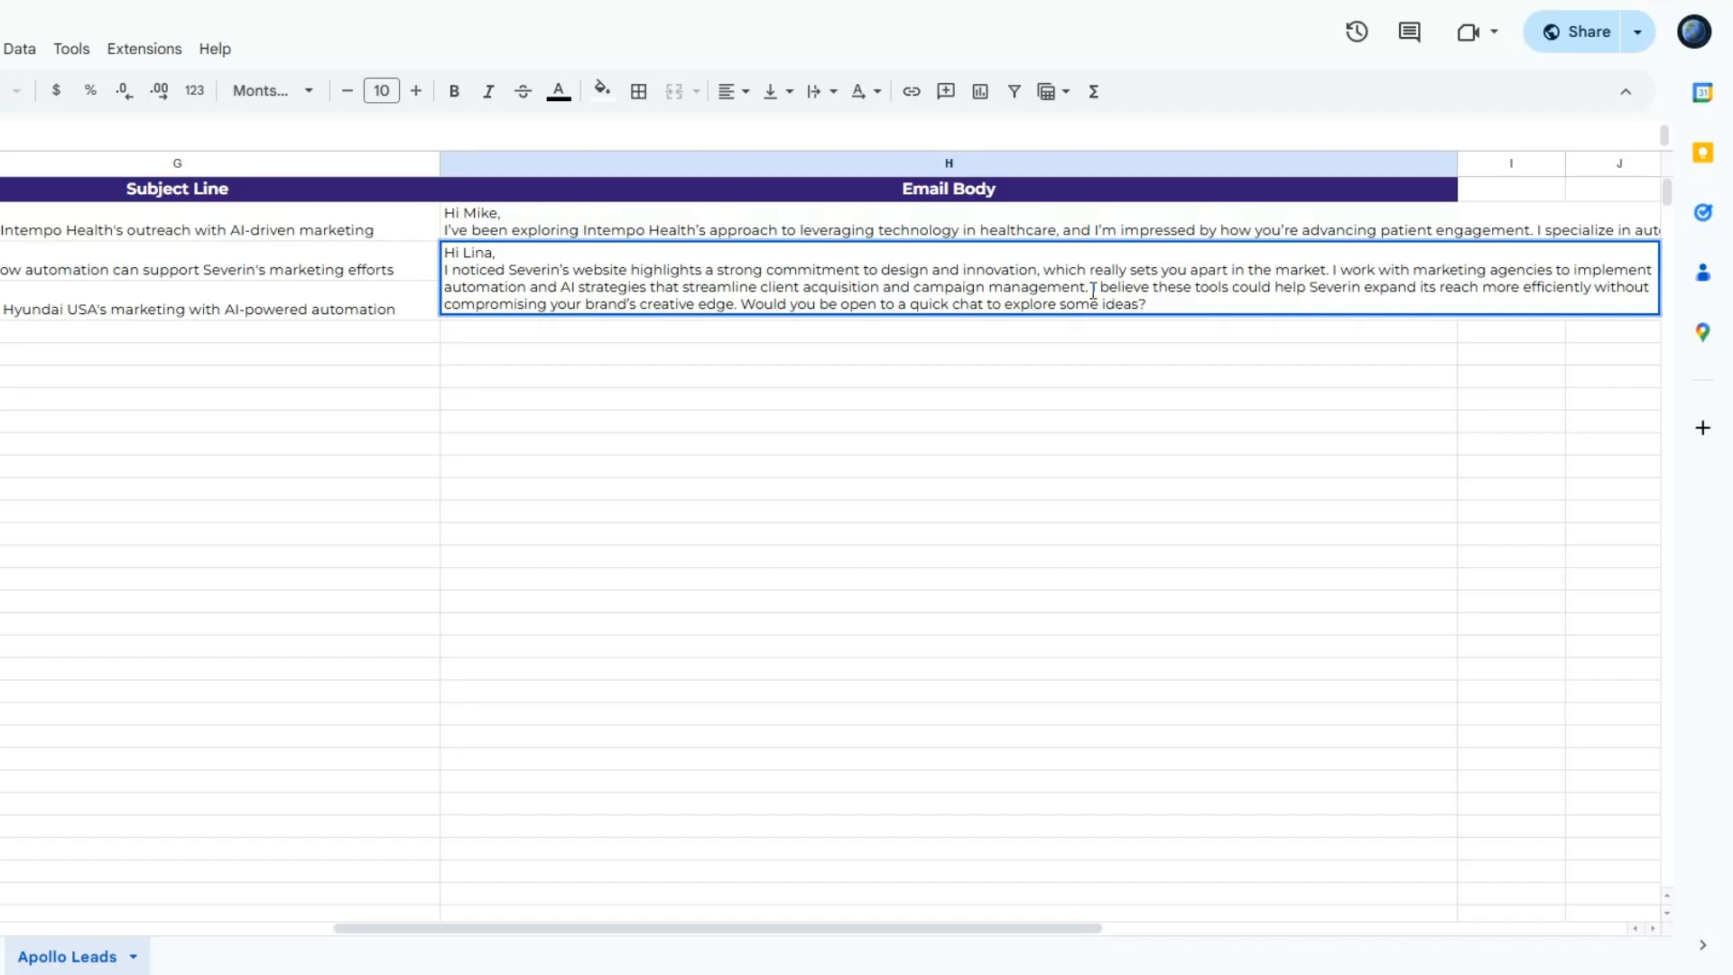
left_click_drag(1092, 286, 1152, 303)
left_click(872, 401)
left_click(776, 226)
double_click(776, 223)
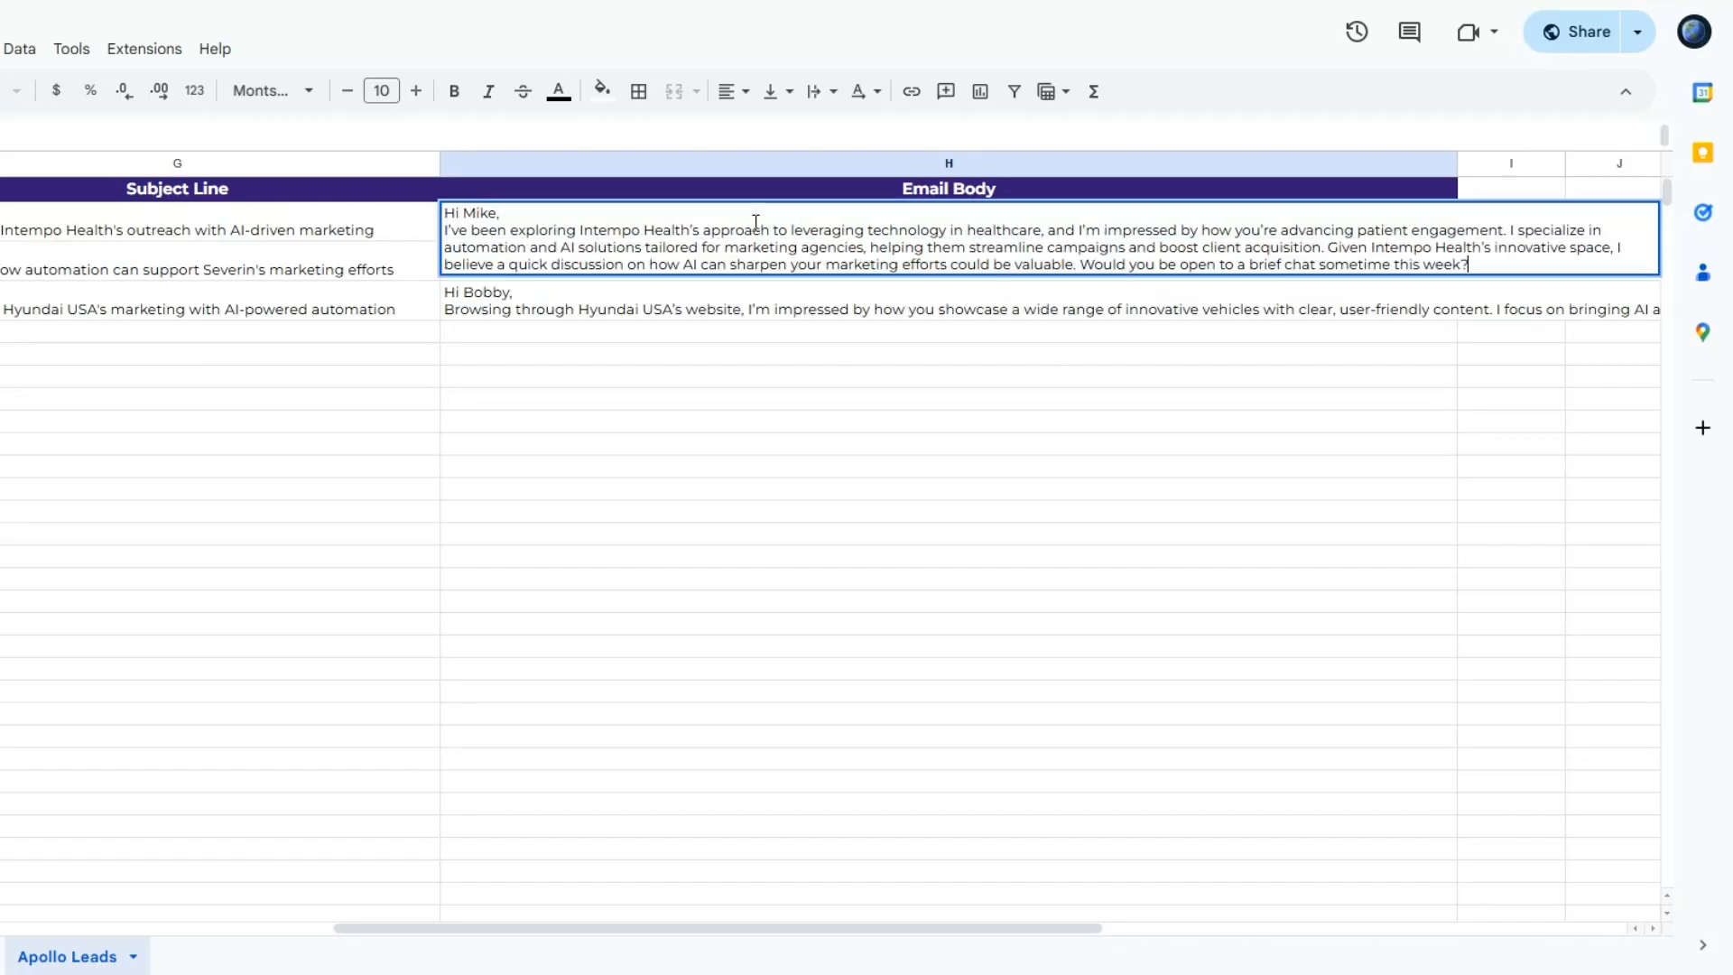
left_click_drag(1091, 263, 1470, 273)
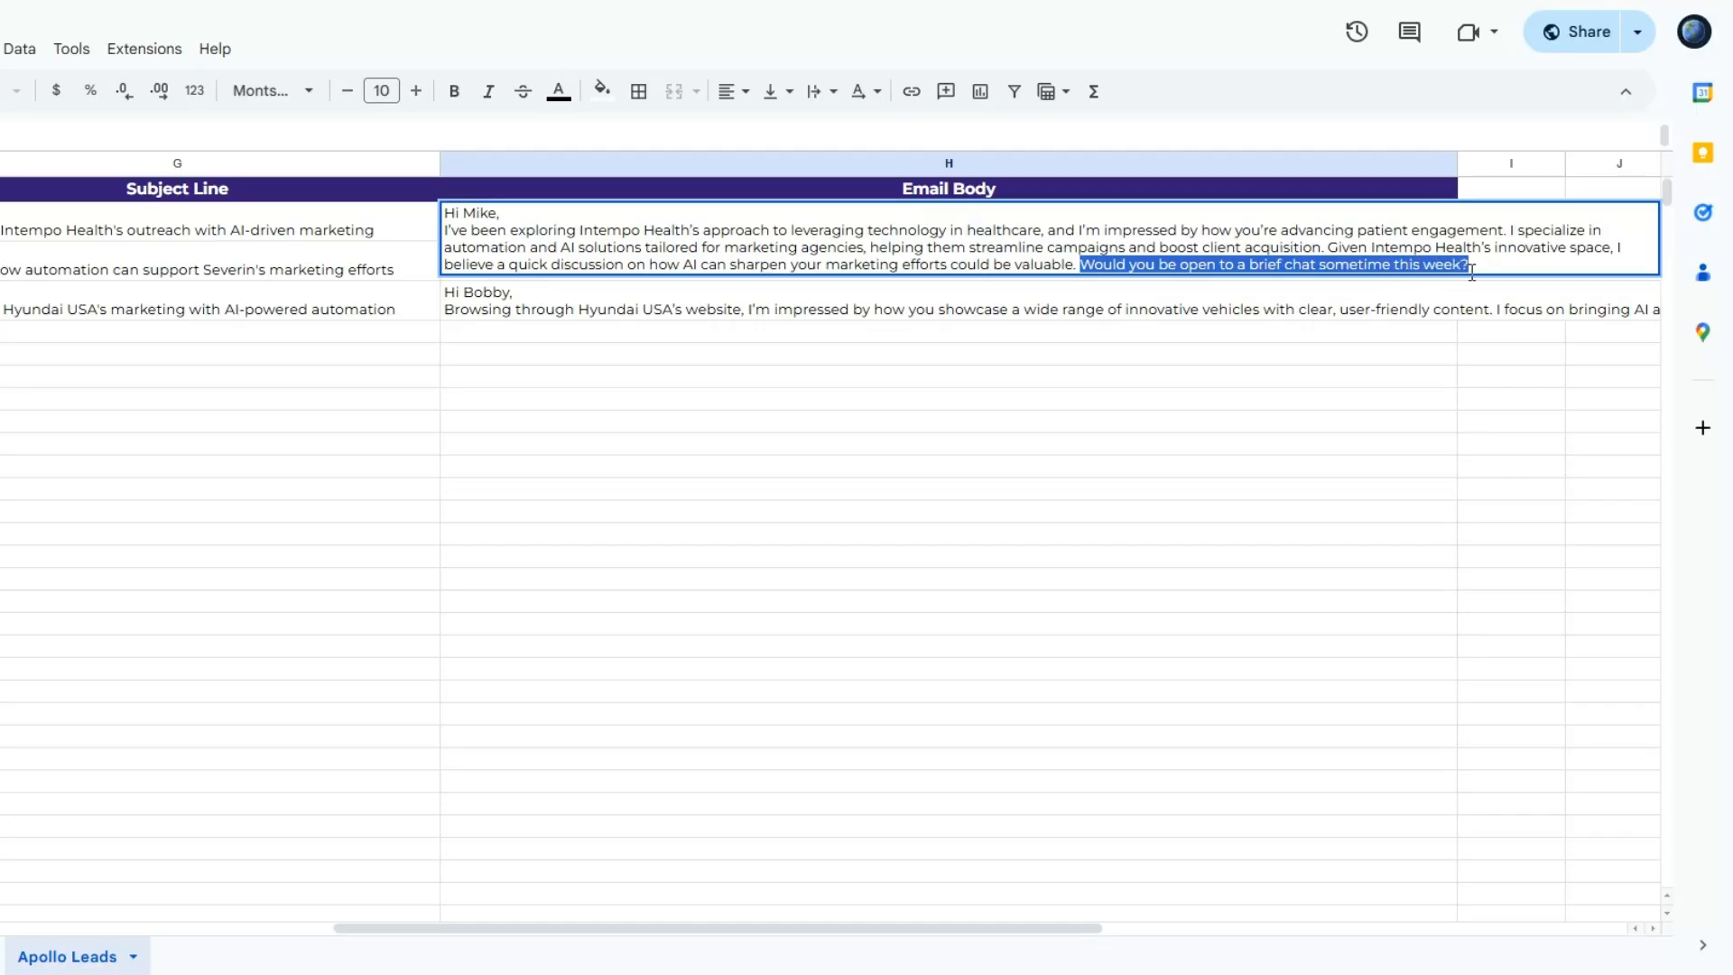
double_click(790, 310)
left_click_drag(910, 344, 1524, 357)
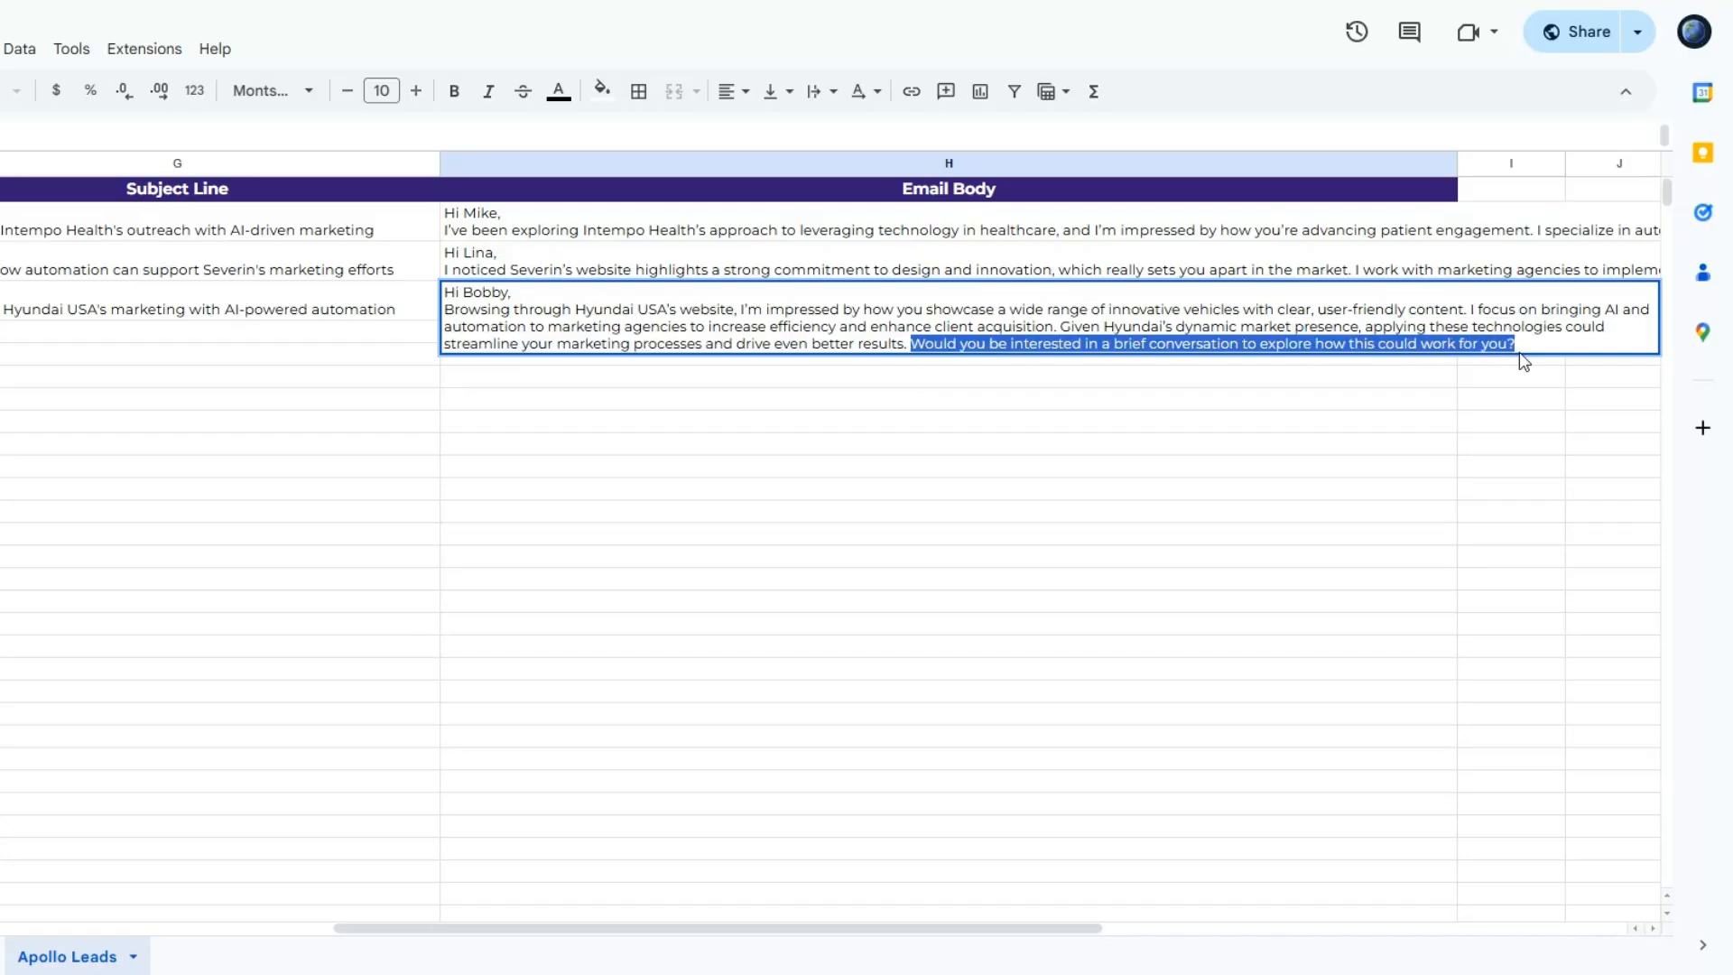
left_click(937, 430)
left_click_drag(364, 930, 18, 930)
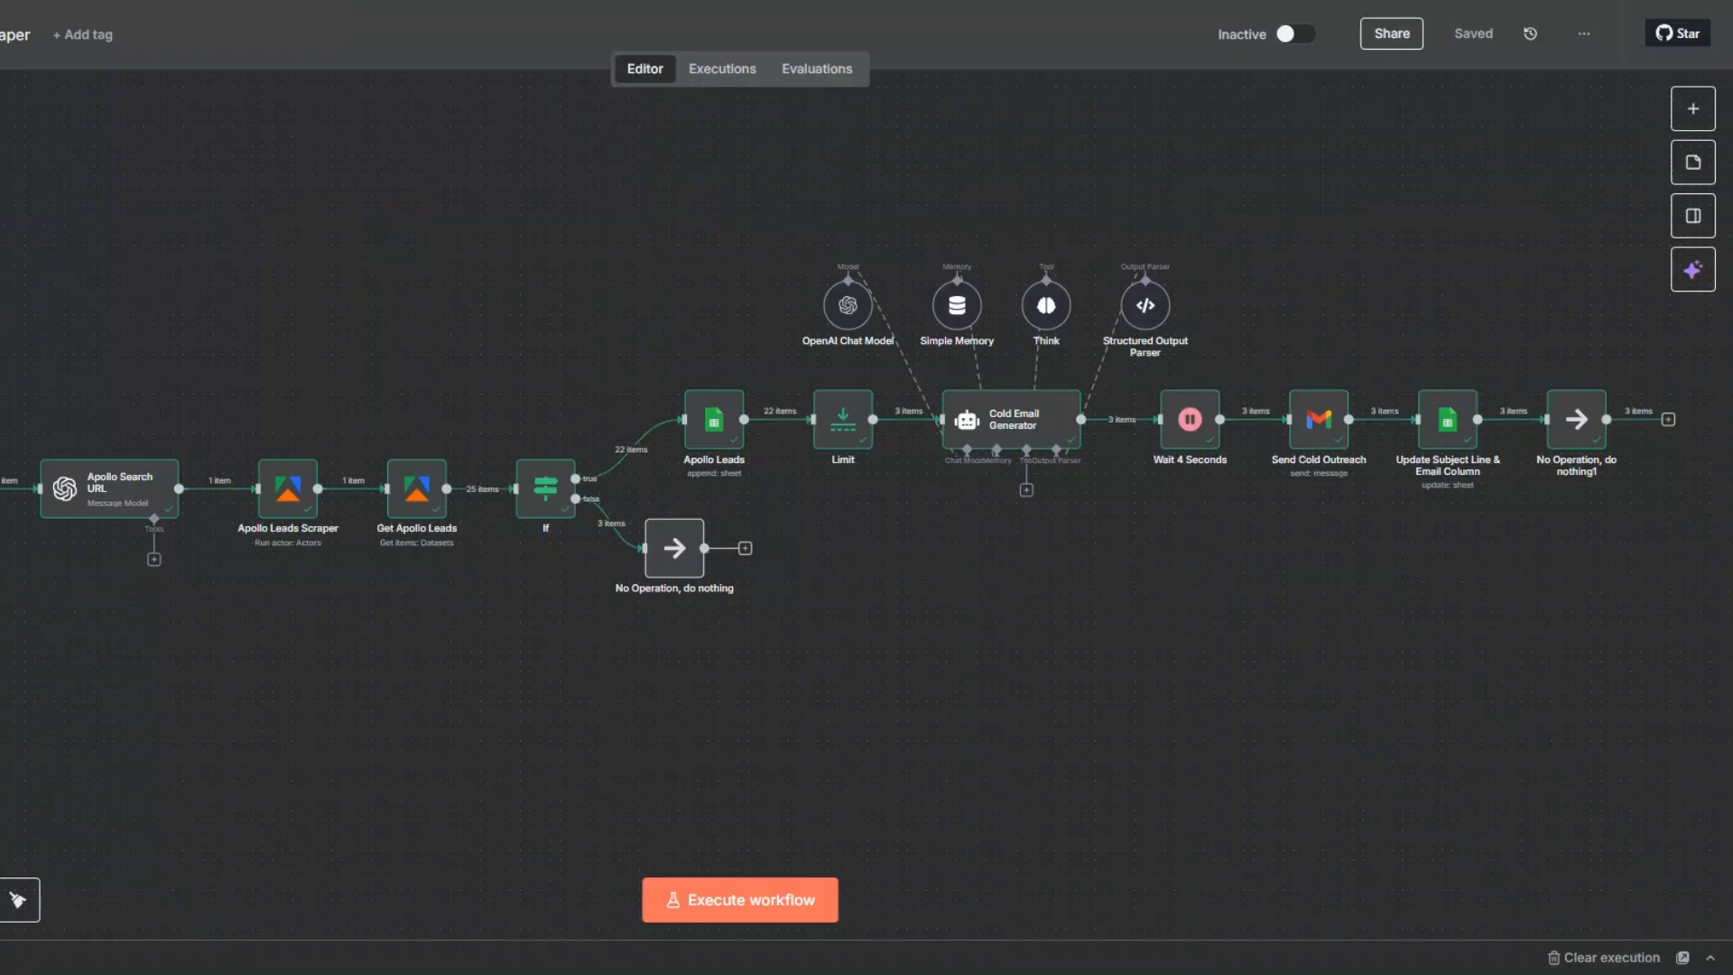
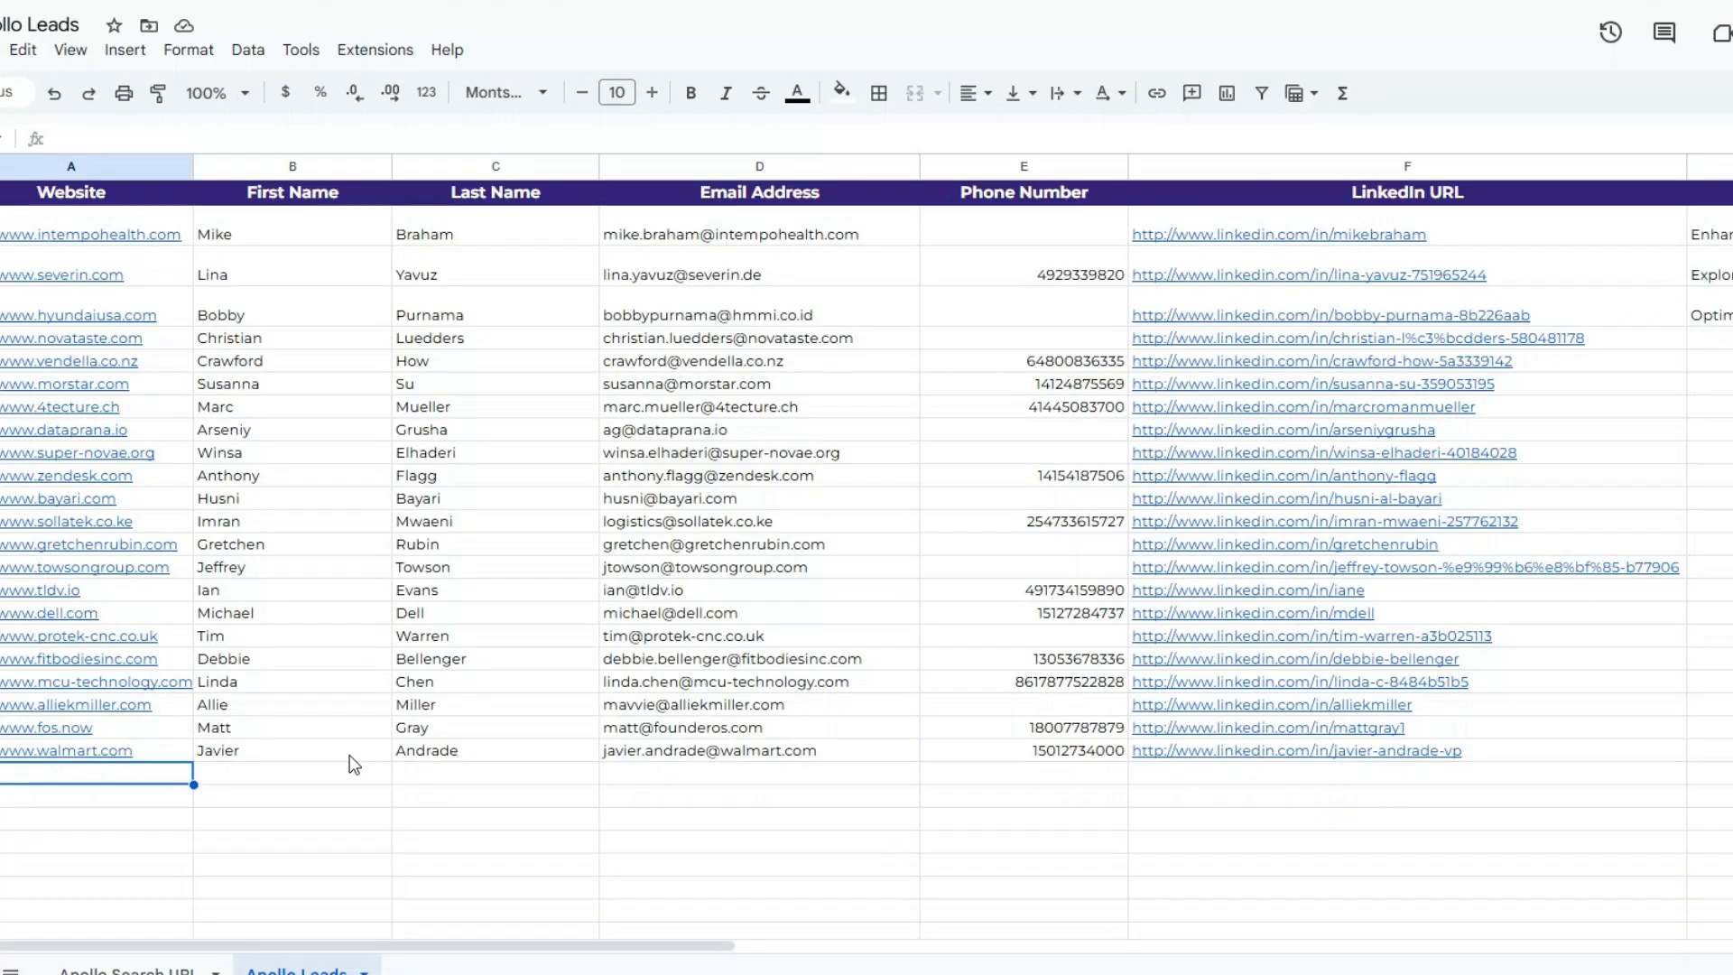
- Look over the leads' contact columns and the Subject Line and Email Body entries of the contacted leads in the Apollo Leads sheet
left_click(349, 754)
left_click(767, 729)
left_click(1051, 712)
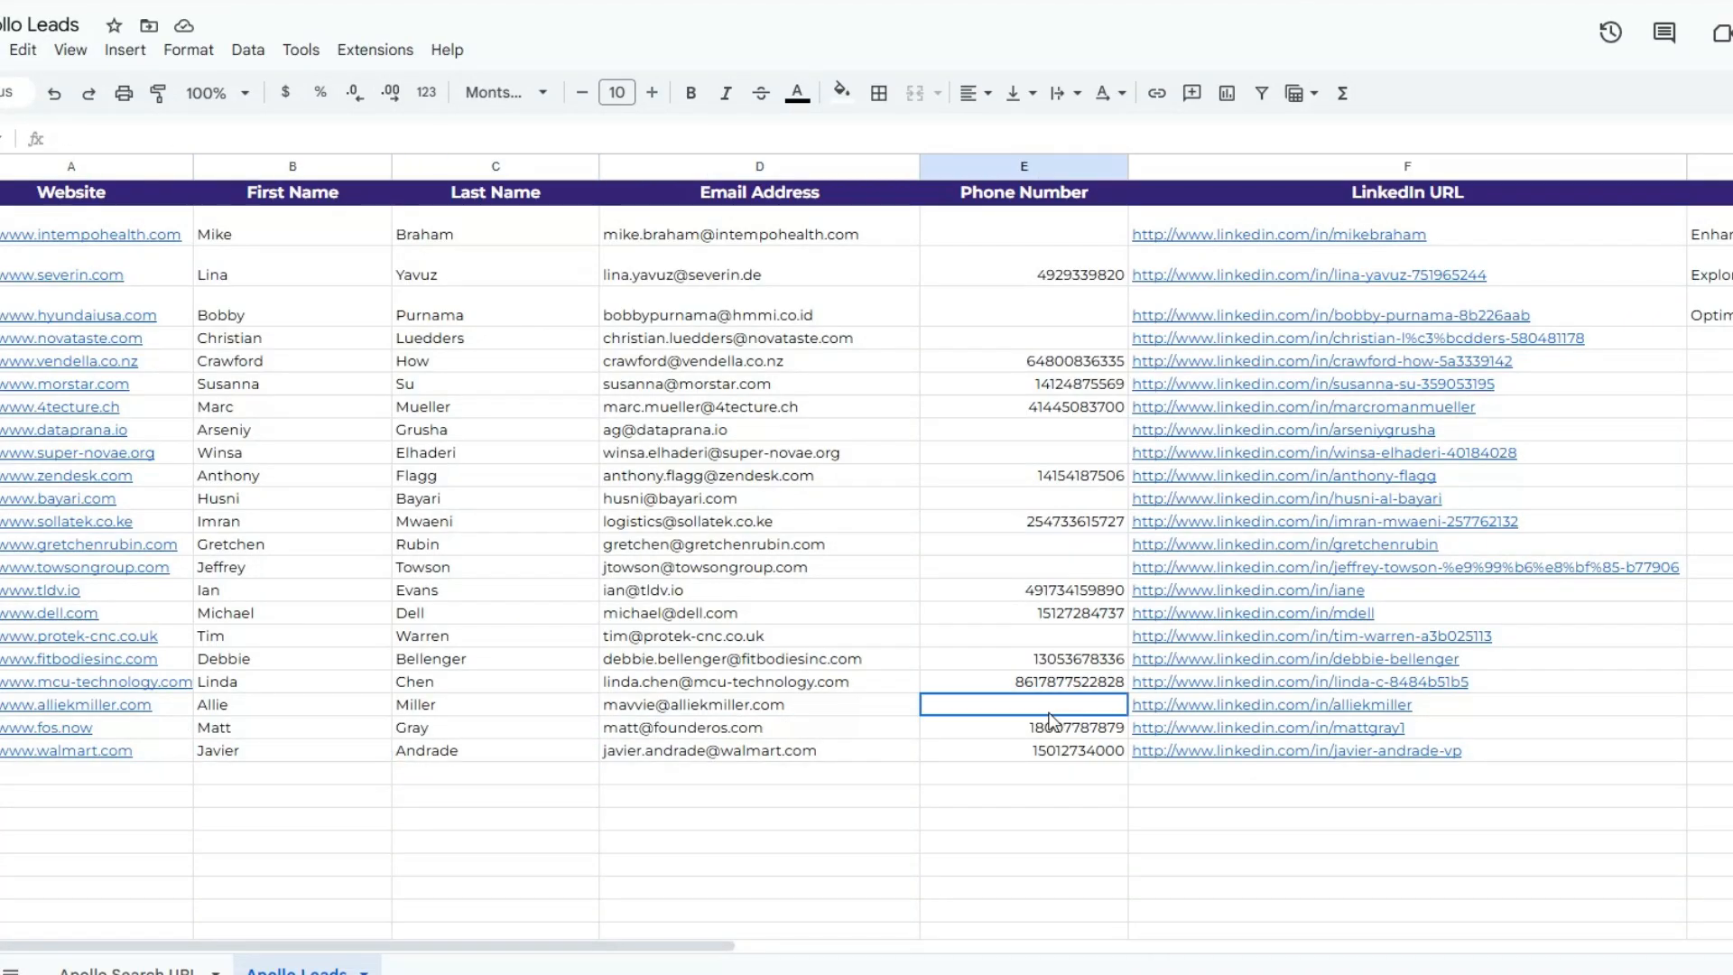
left_click(1326, 706)
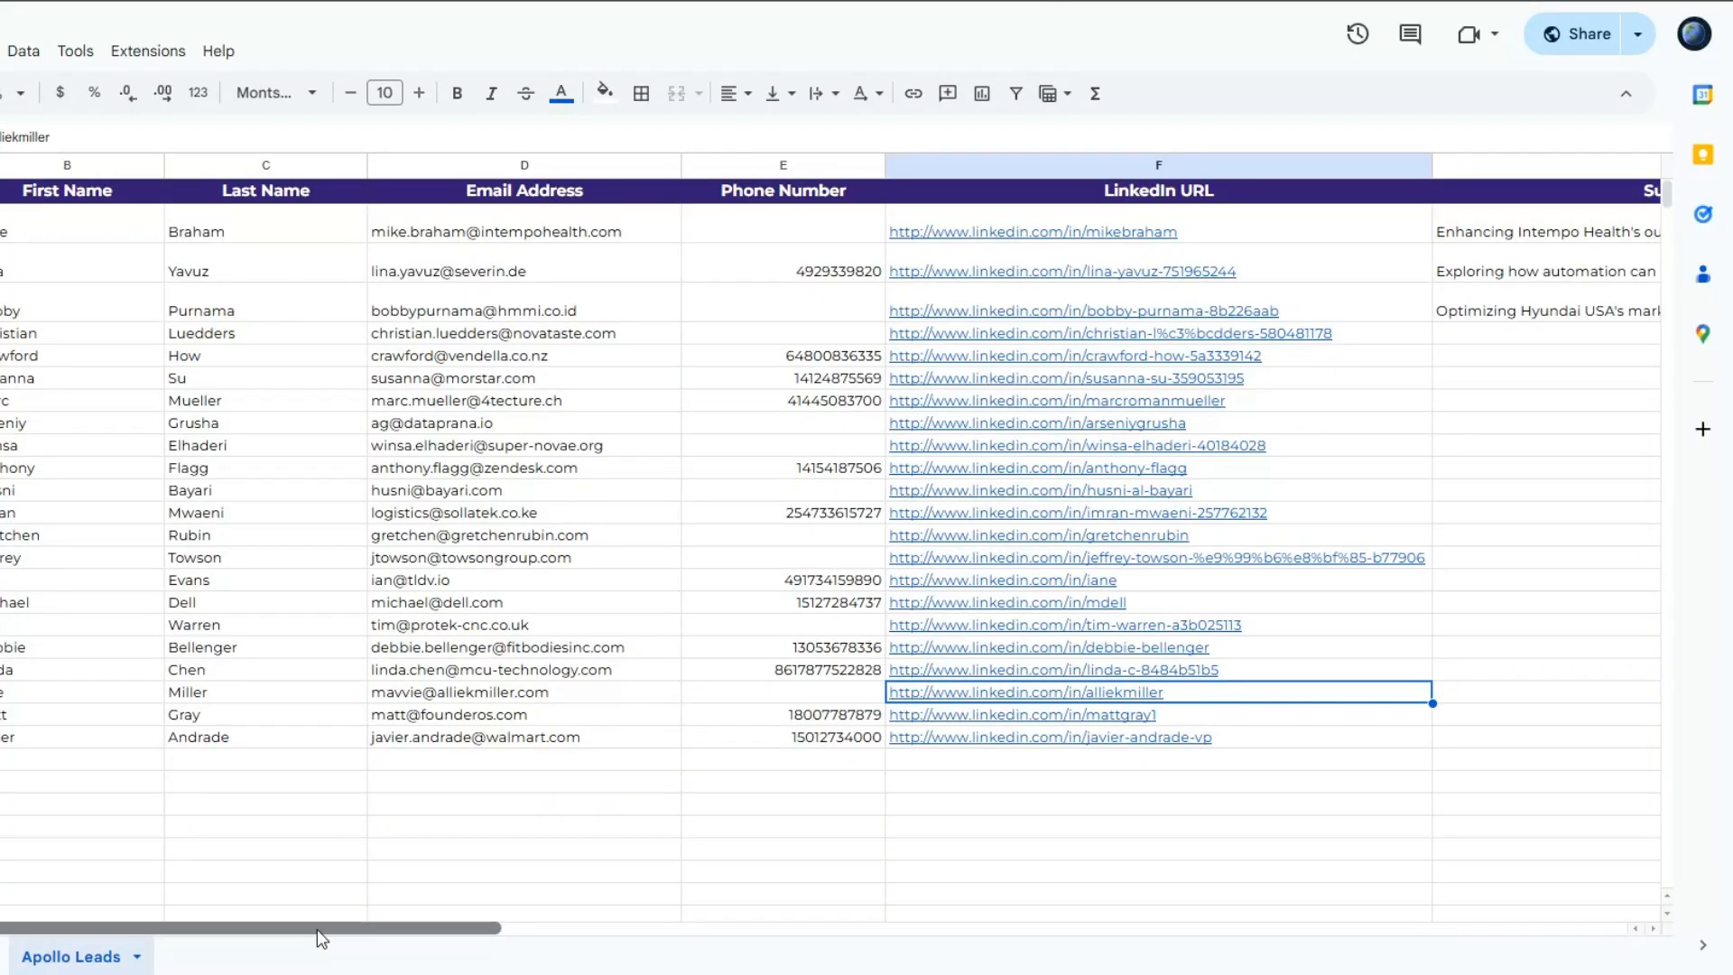
left_click_drag(316, 929, 848, 930)
left_click(475, 302)
left_click(969, 315)
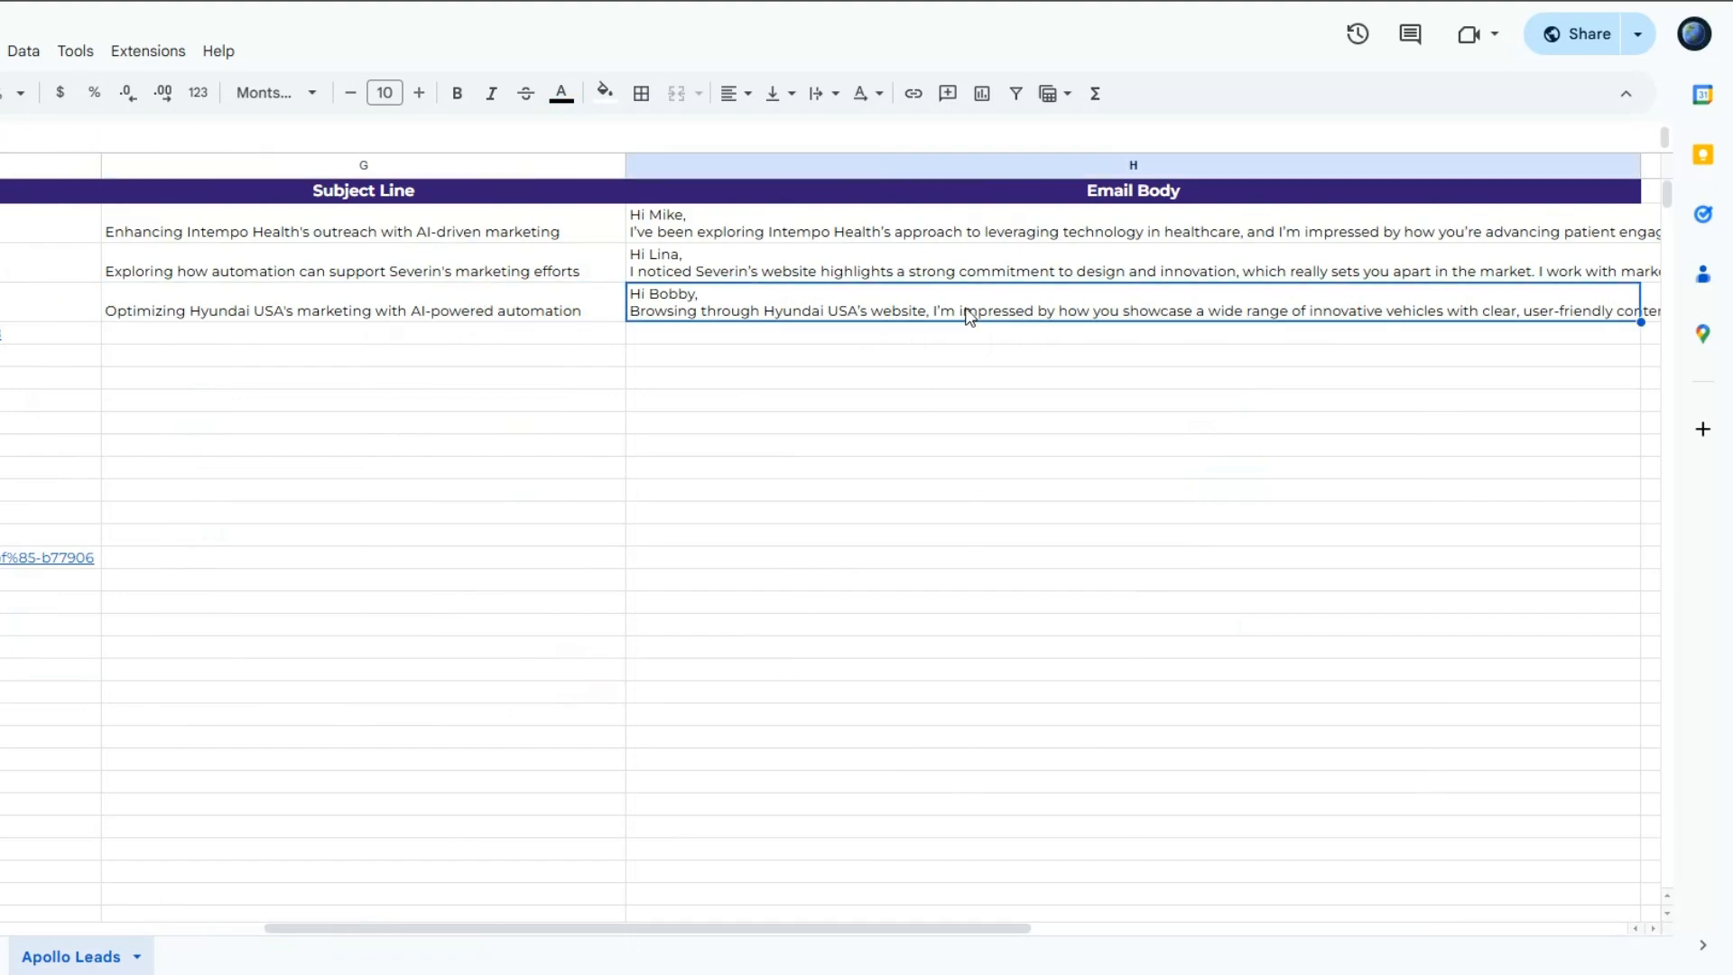
left_click(507, 305)
left_click(773, 305)
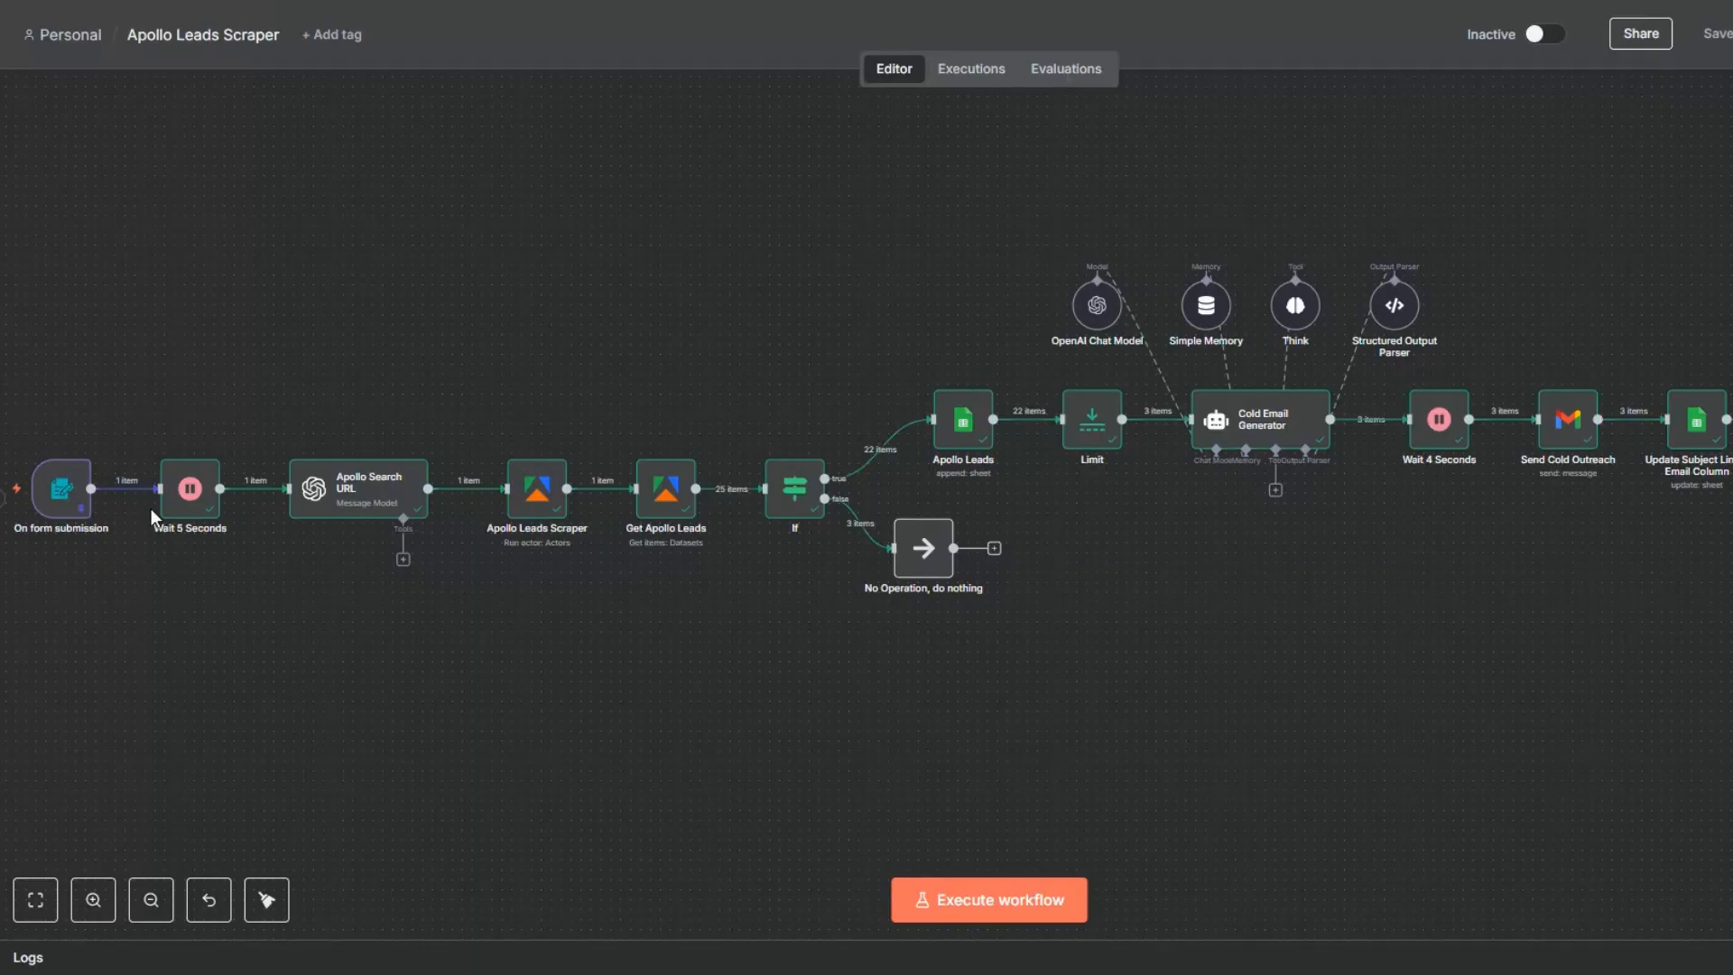
- Switch to the n8n workflow, unpin the data of the On form submission node and save the workflow
right_click(83, 499)
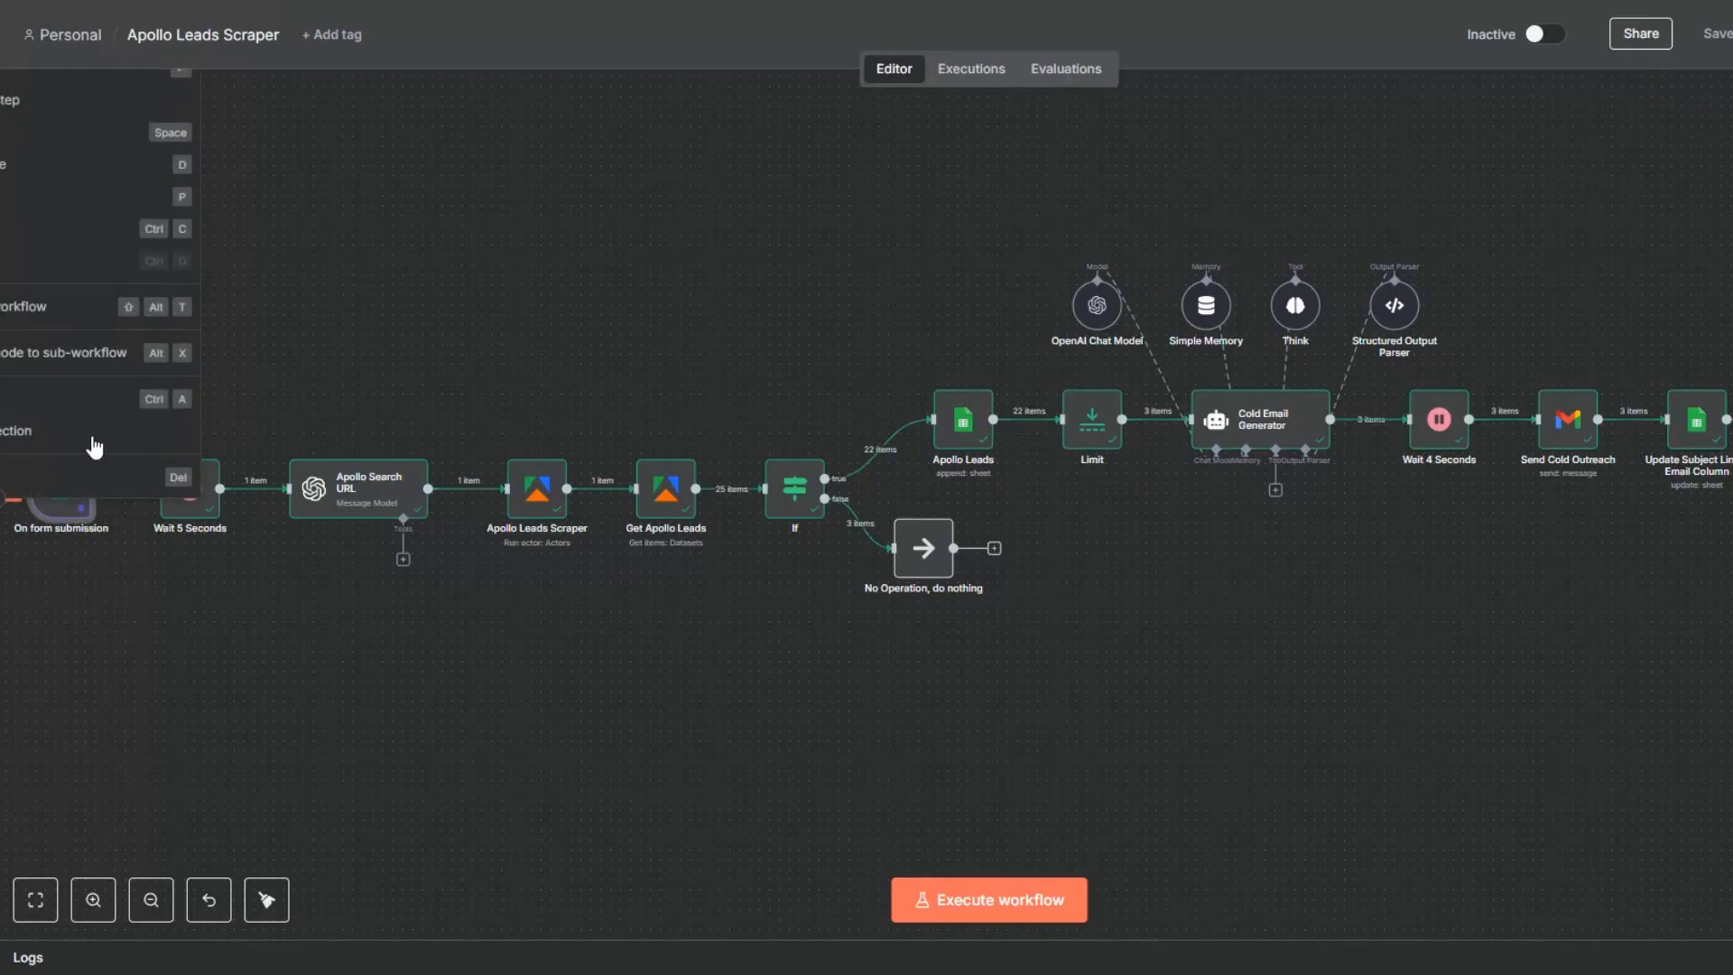
left_click(103, 591)
right_click(72, 458)
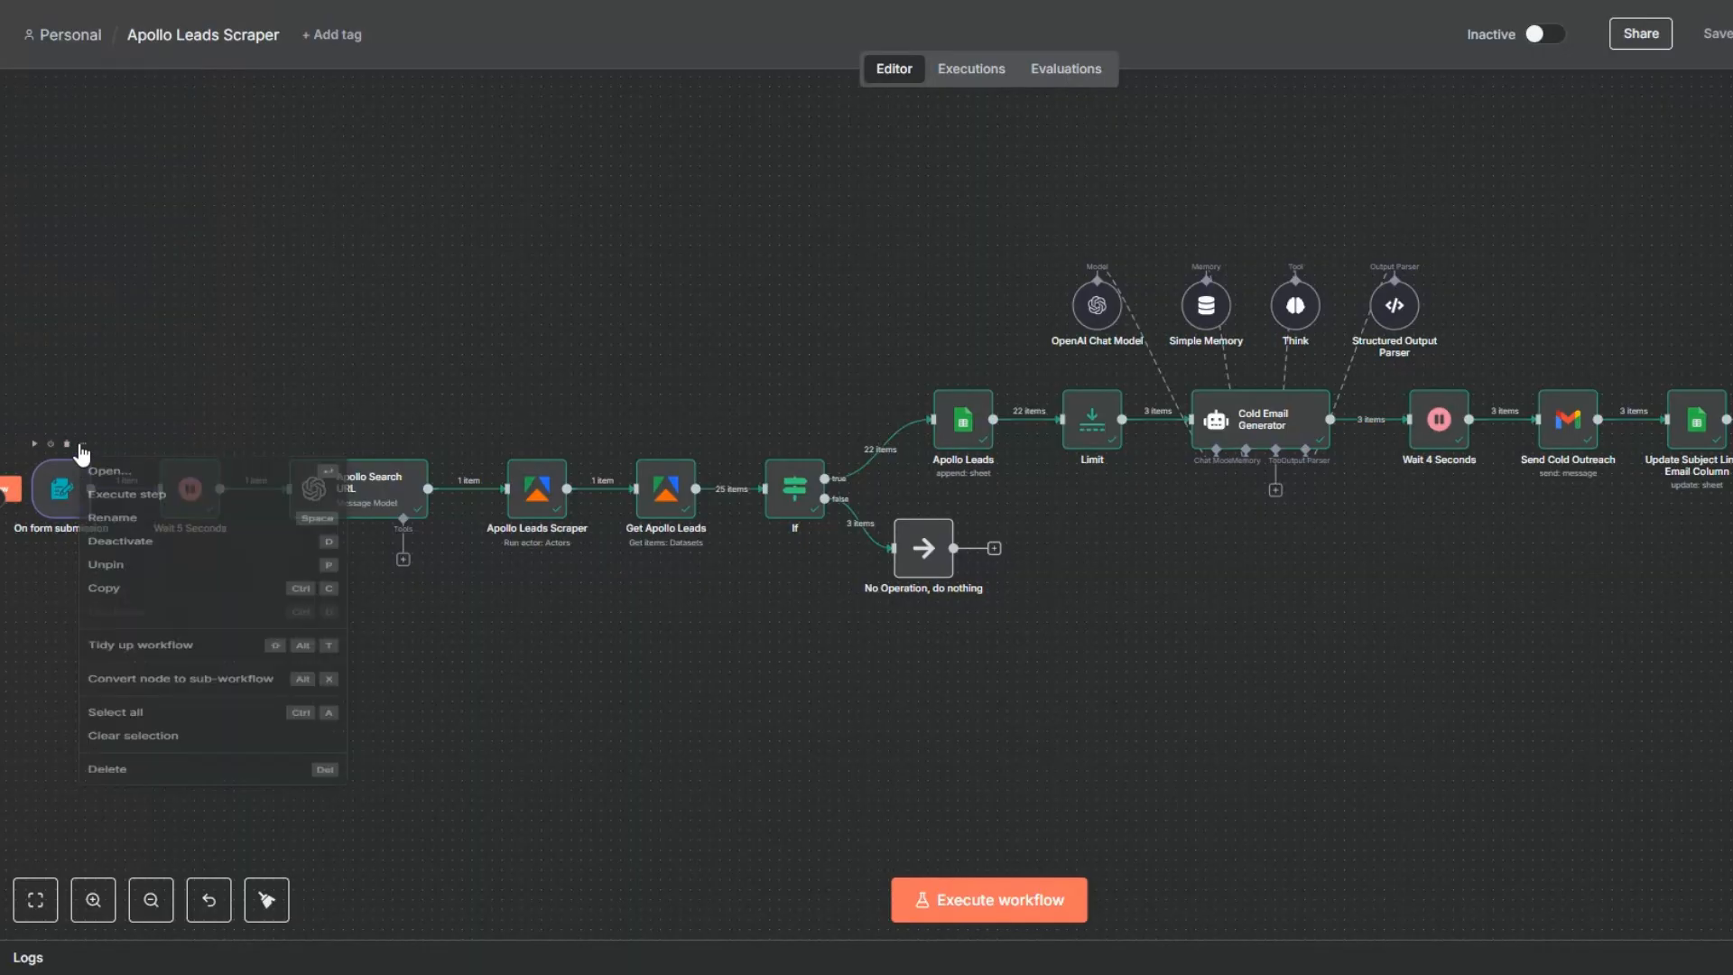
left_click(105, 604)
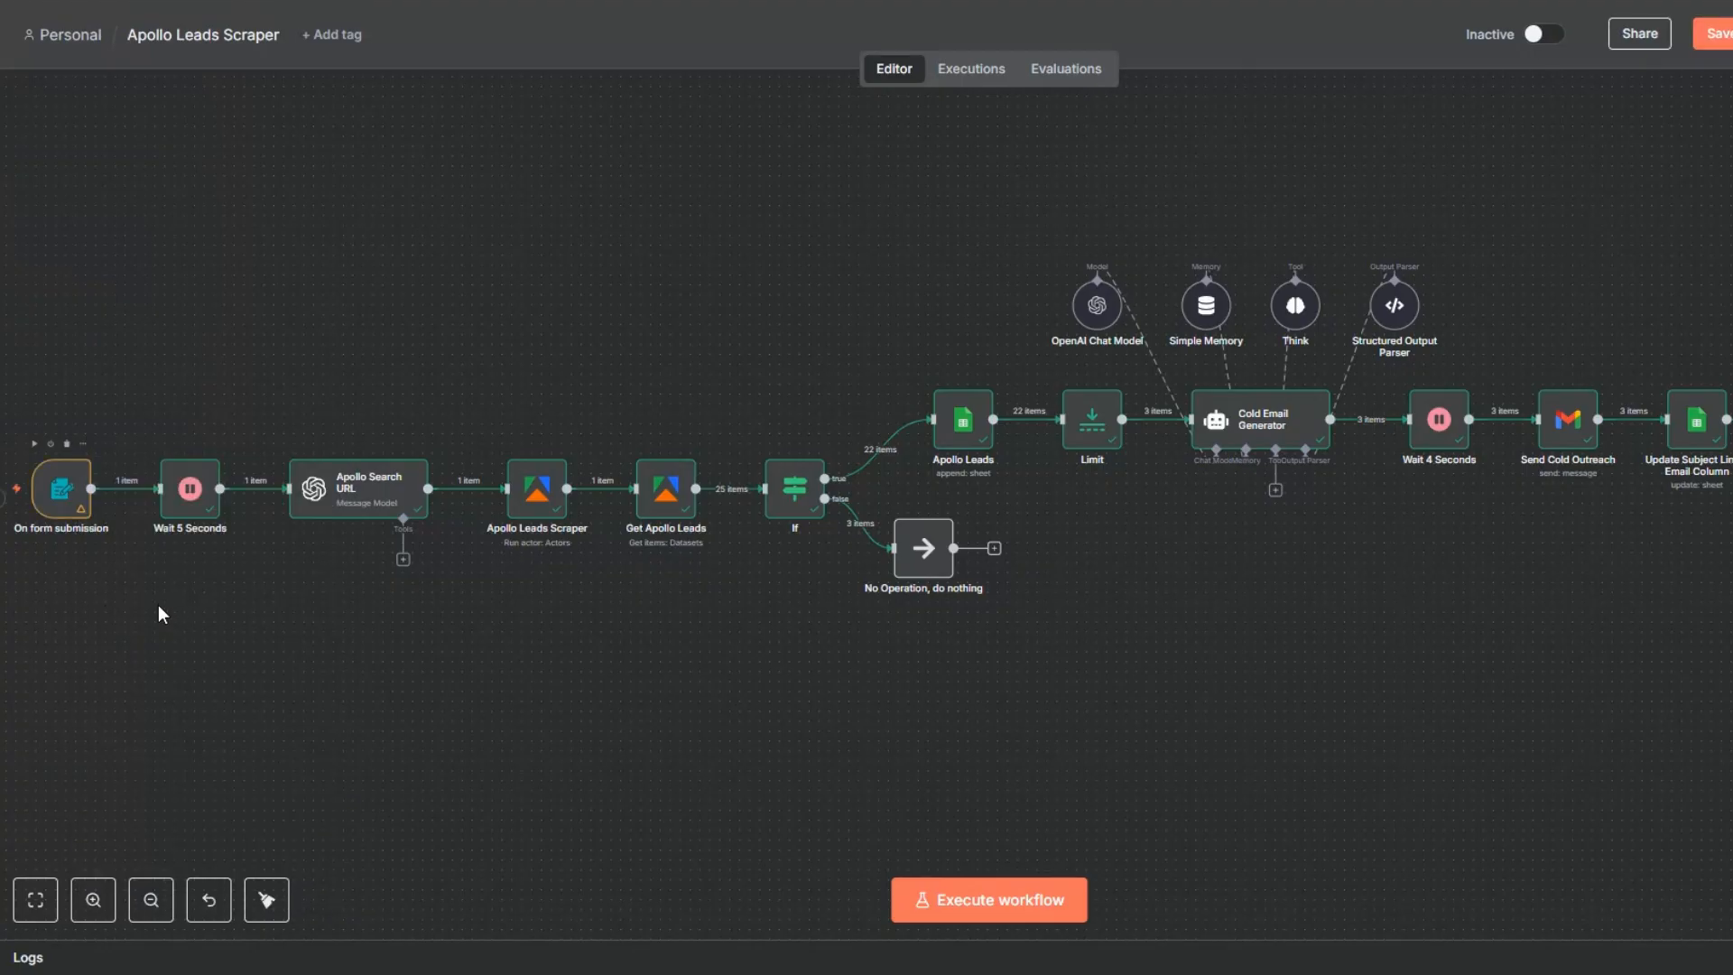
key("ctrl+s")
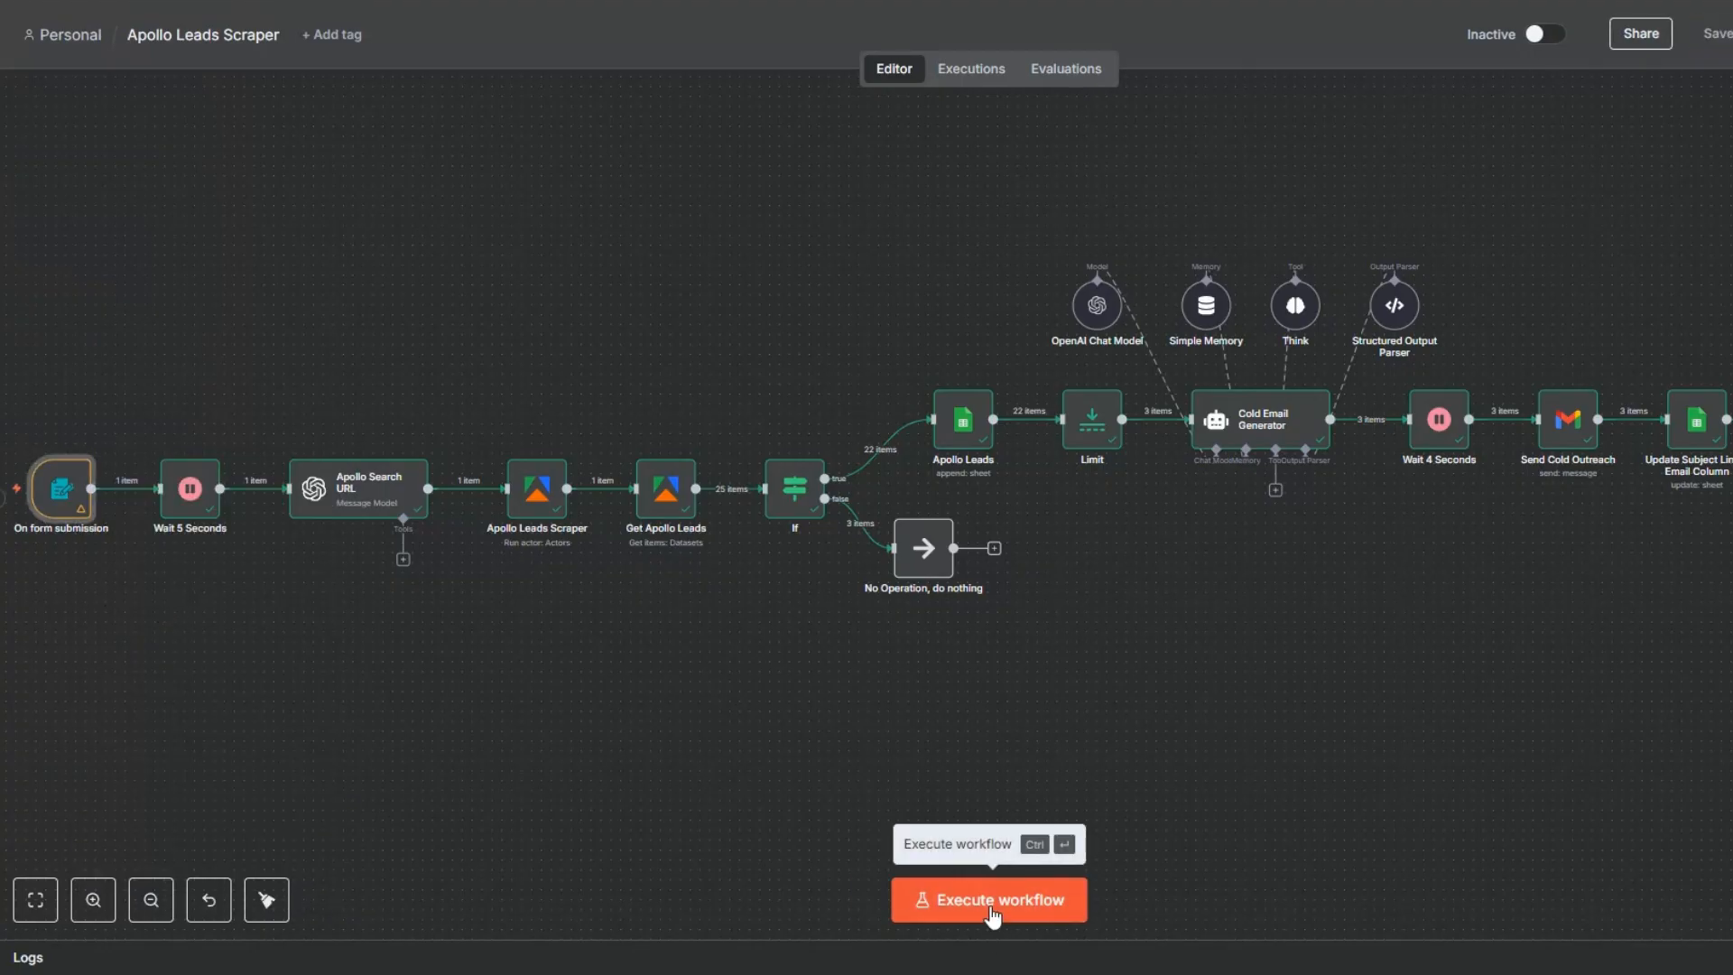
- Execute the workflow and submit the form requesting founders of United States marketing agencies with over 30 employees, then close the form window
left_click(992, 912)
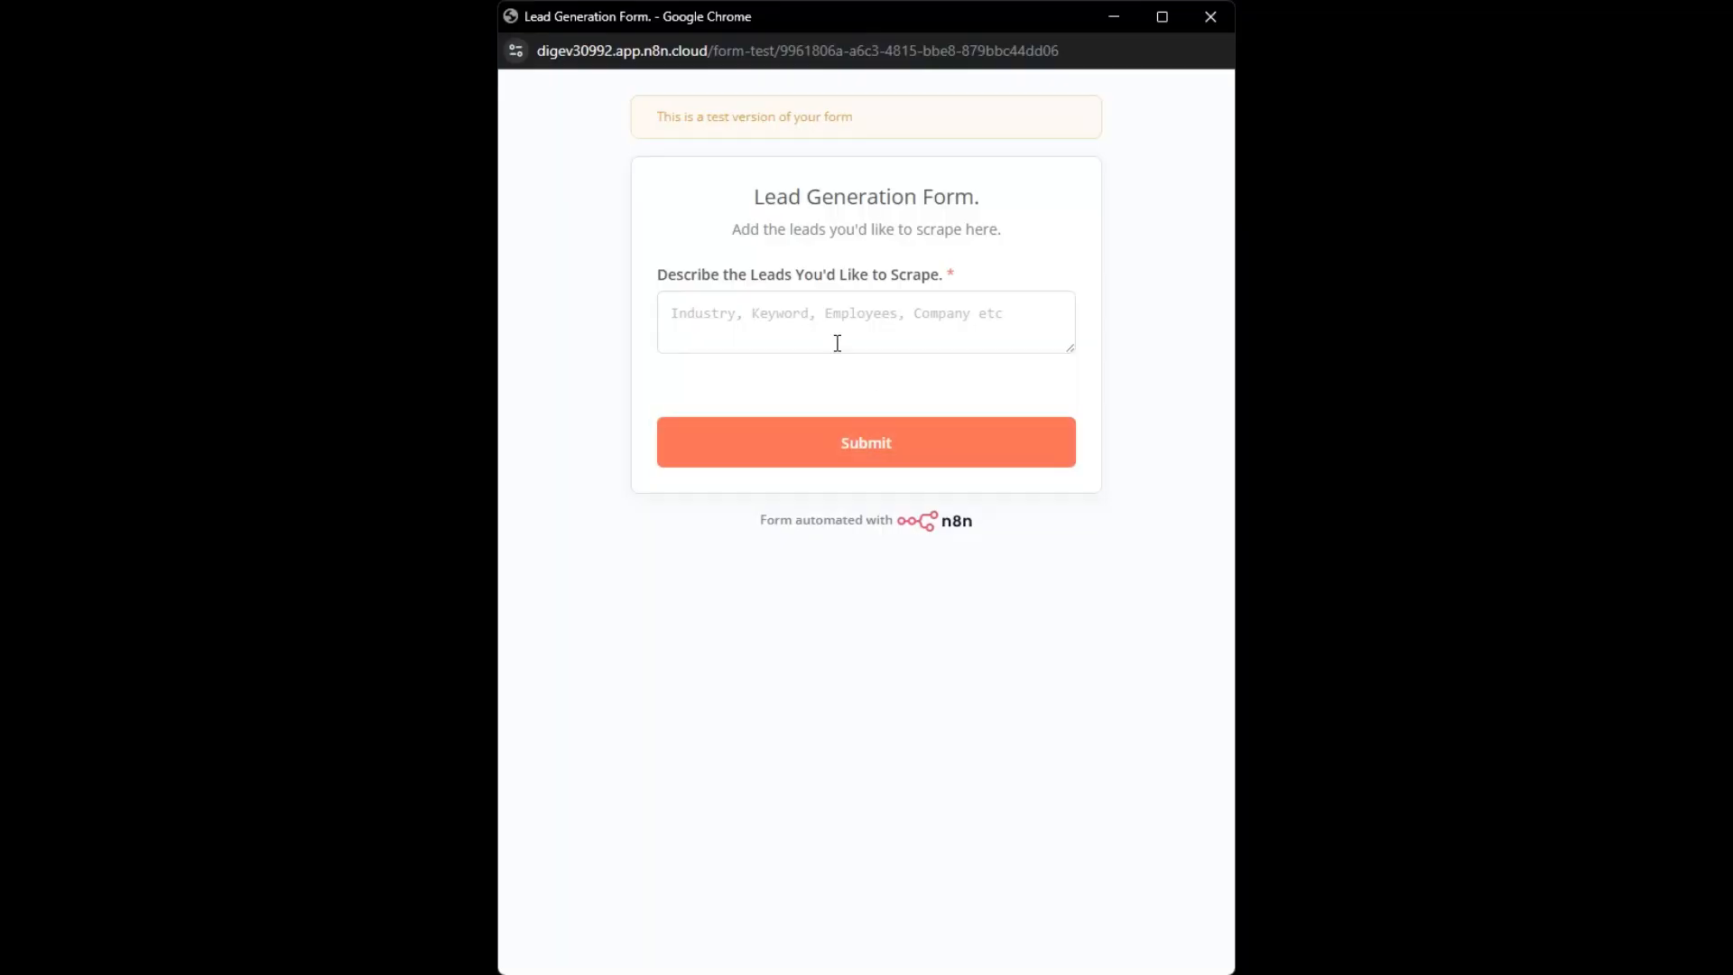
left_click(818, 318)
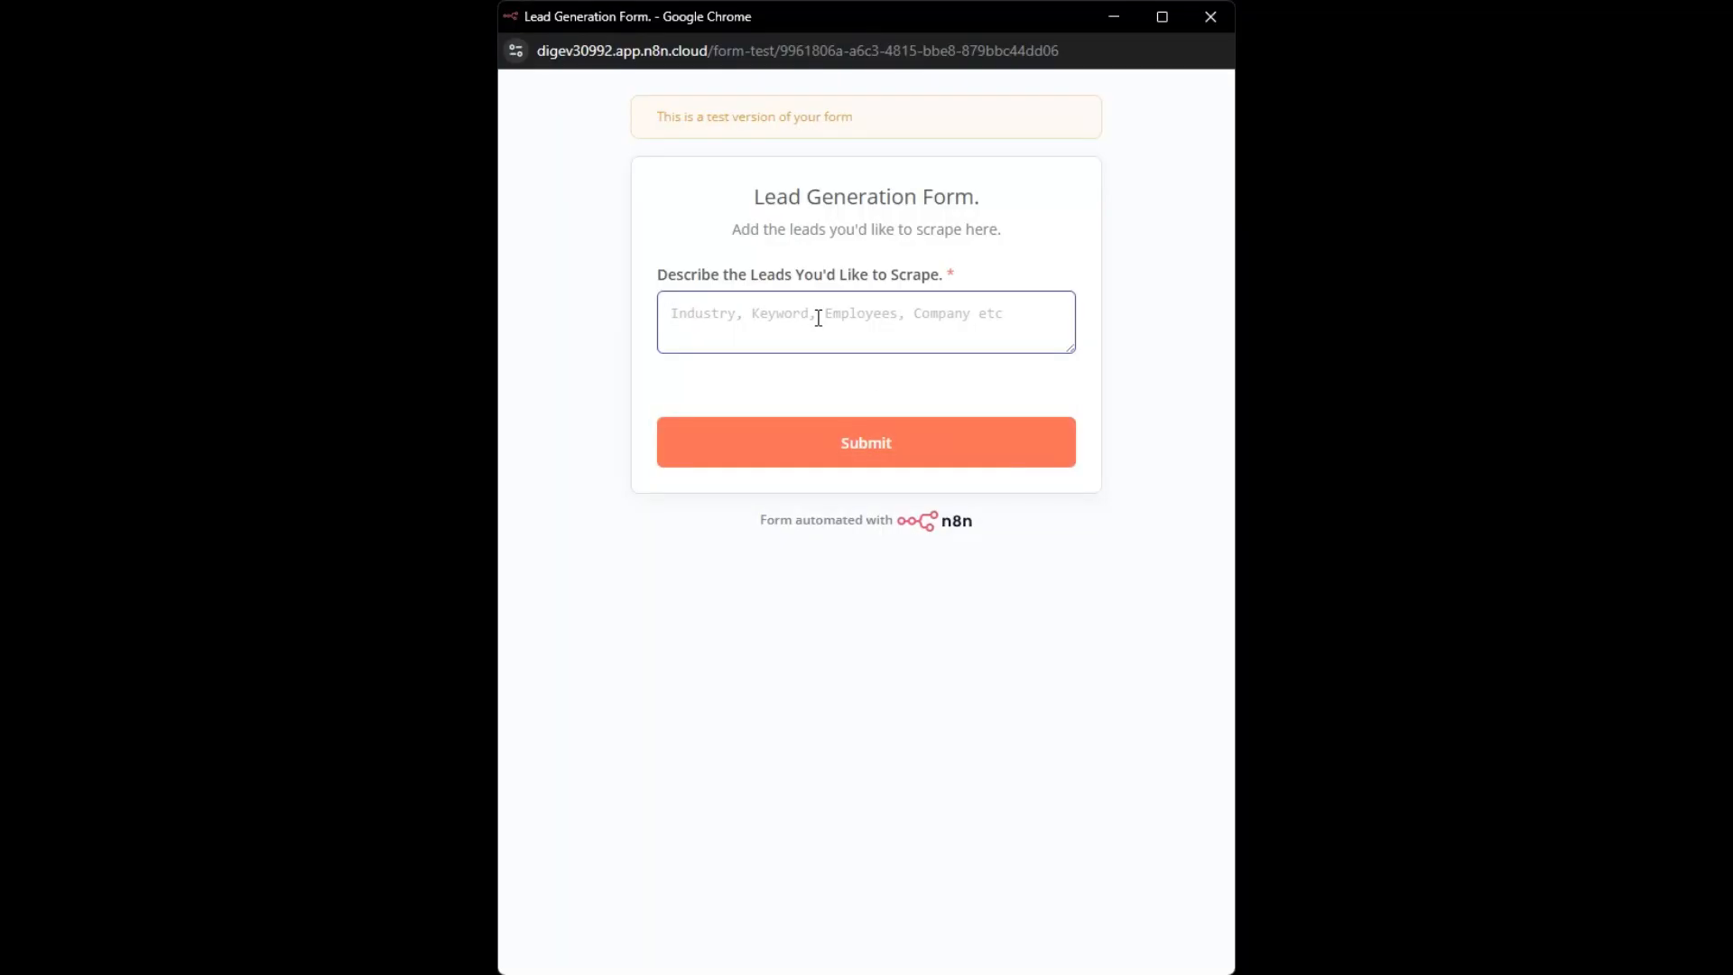
type("id like to scrape marketing agencies in the United States. Scrape the founder of the agencies with over 30 employees")
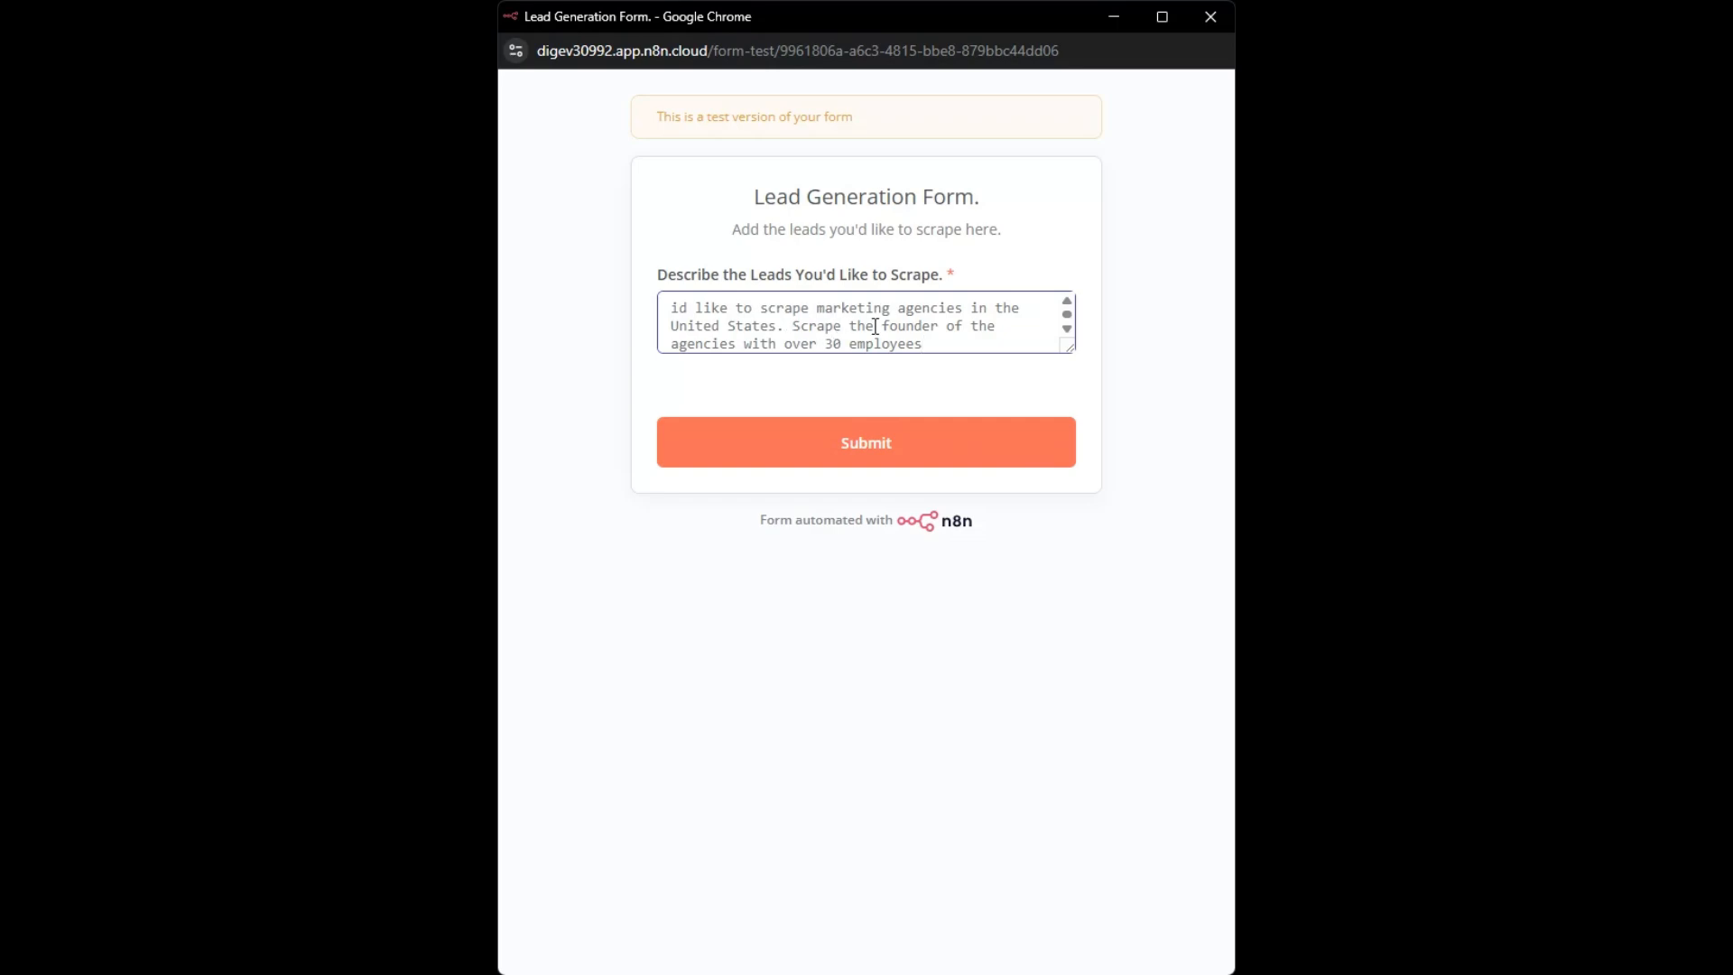
left_click(862, 450)
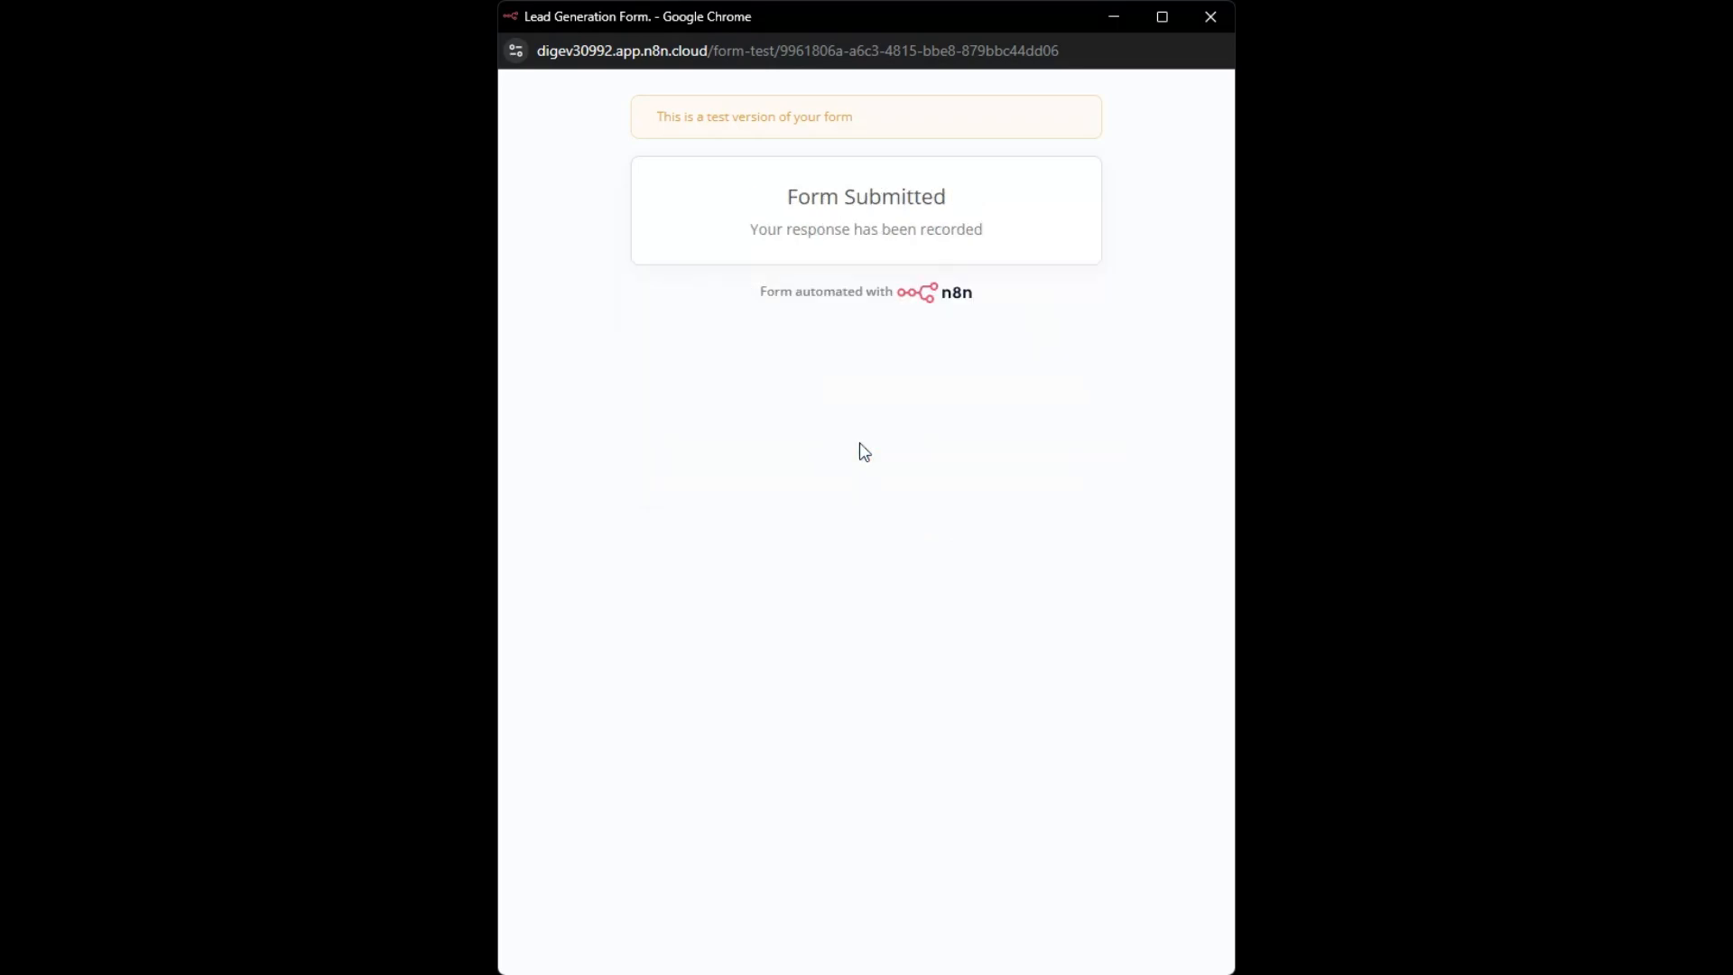
left_click(1210, 17)
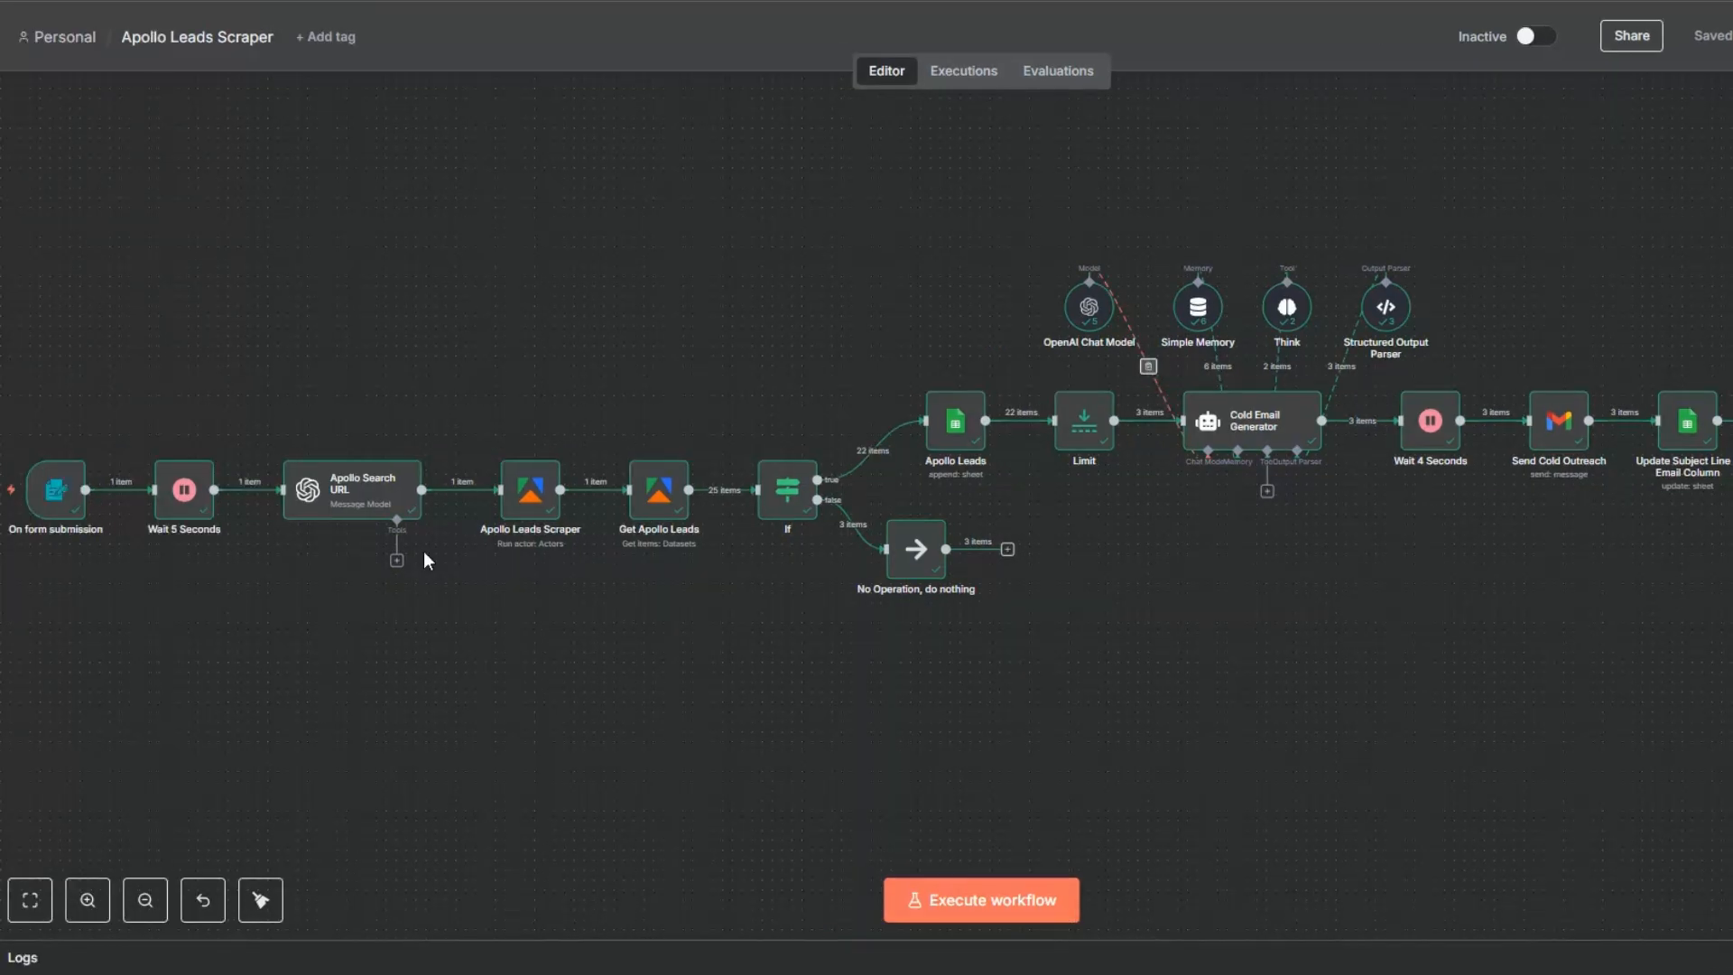
- Open the On form submission node, check its output from the full run and close it
right_click(47, 494)
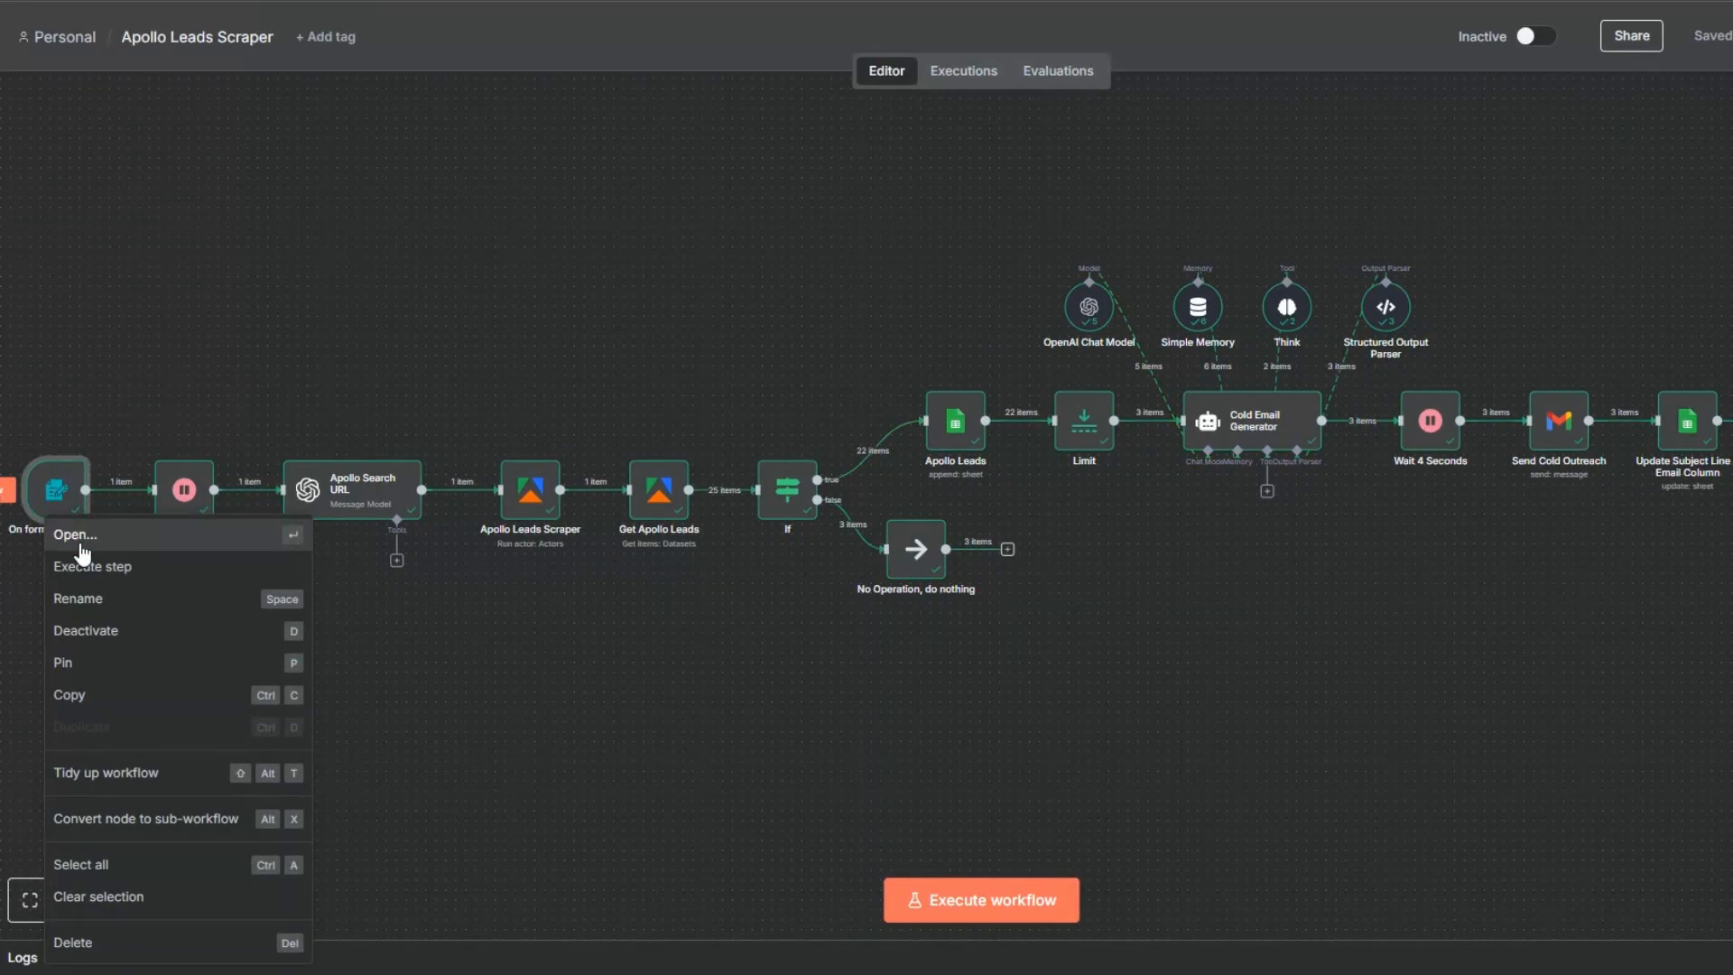
left_click(80, 543)
left_click_drag(1192, 196, 1356, 240)
left_click(191, 18)
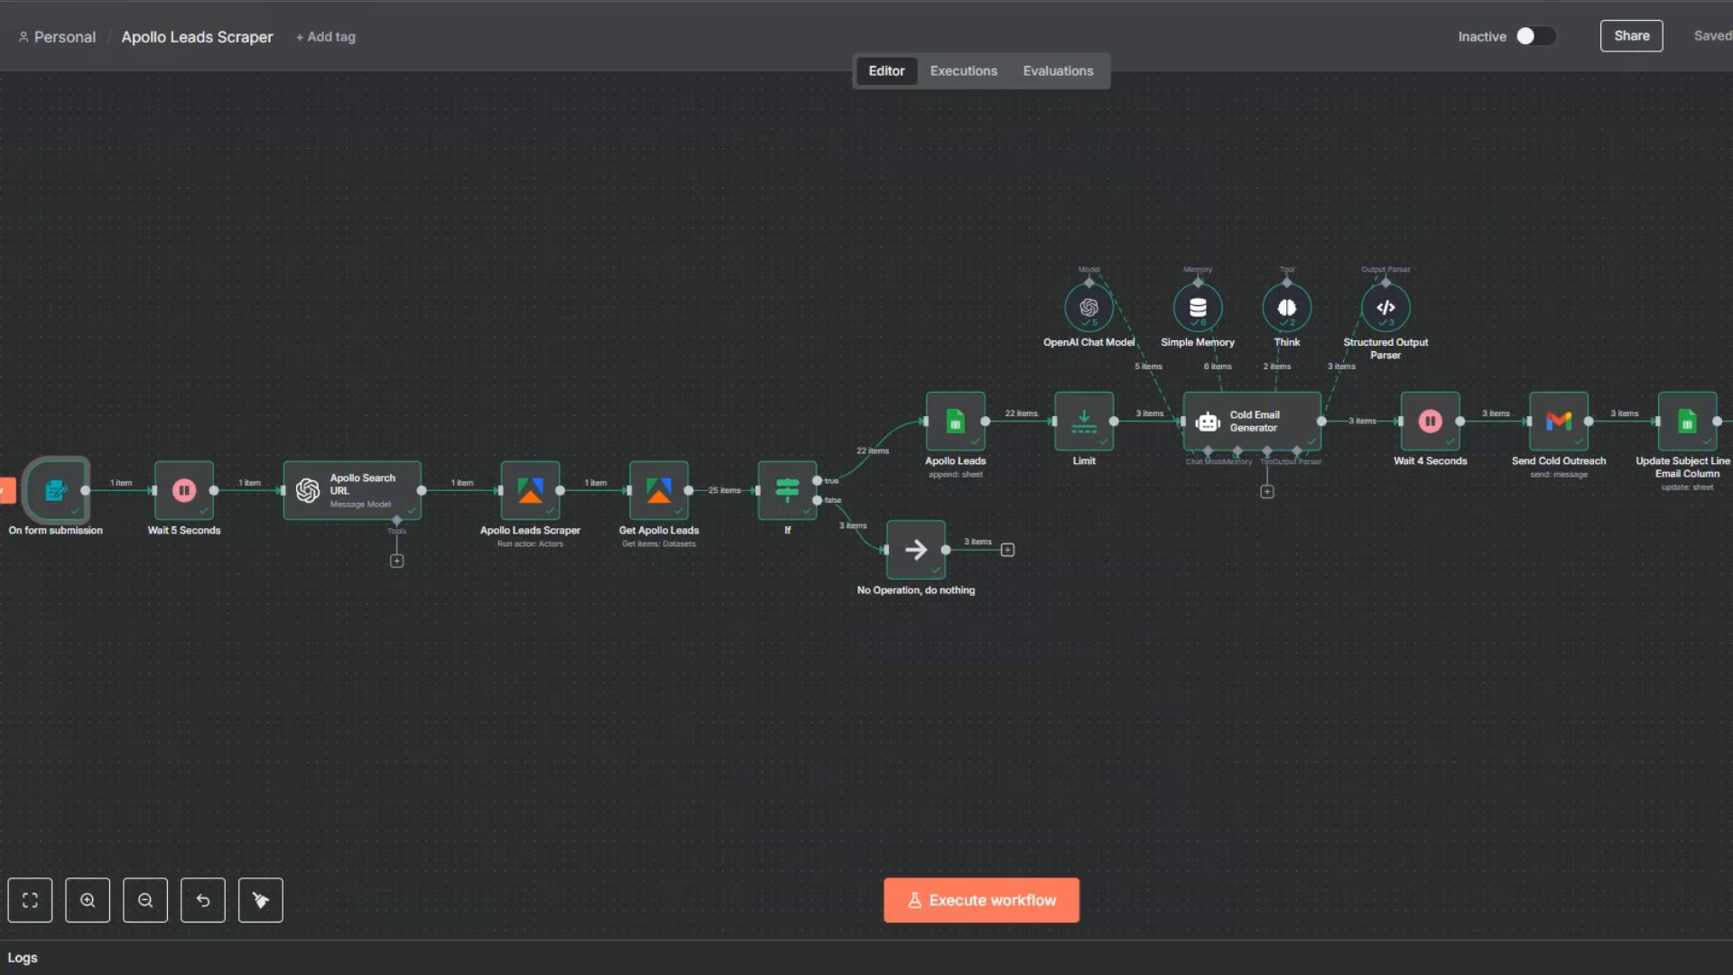
- Open the Apollo Search URL node, review the search URL output it generated and close it
right_click(344, 512)
left_click(368, 532)
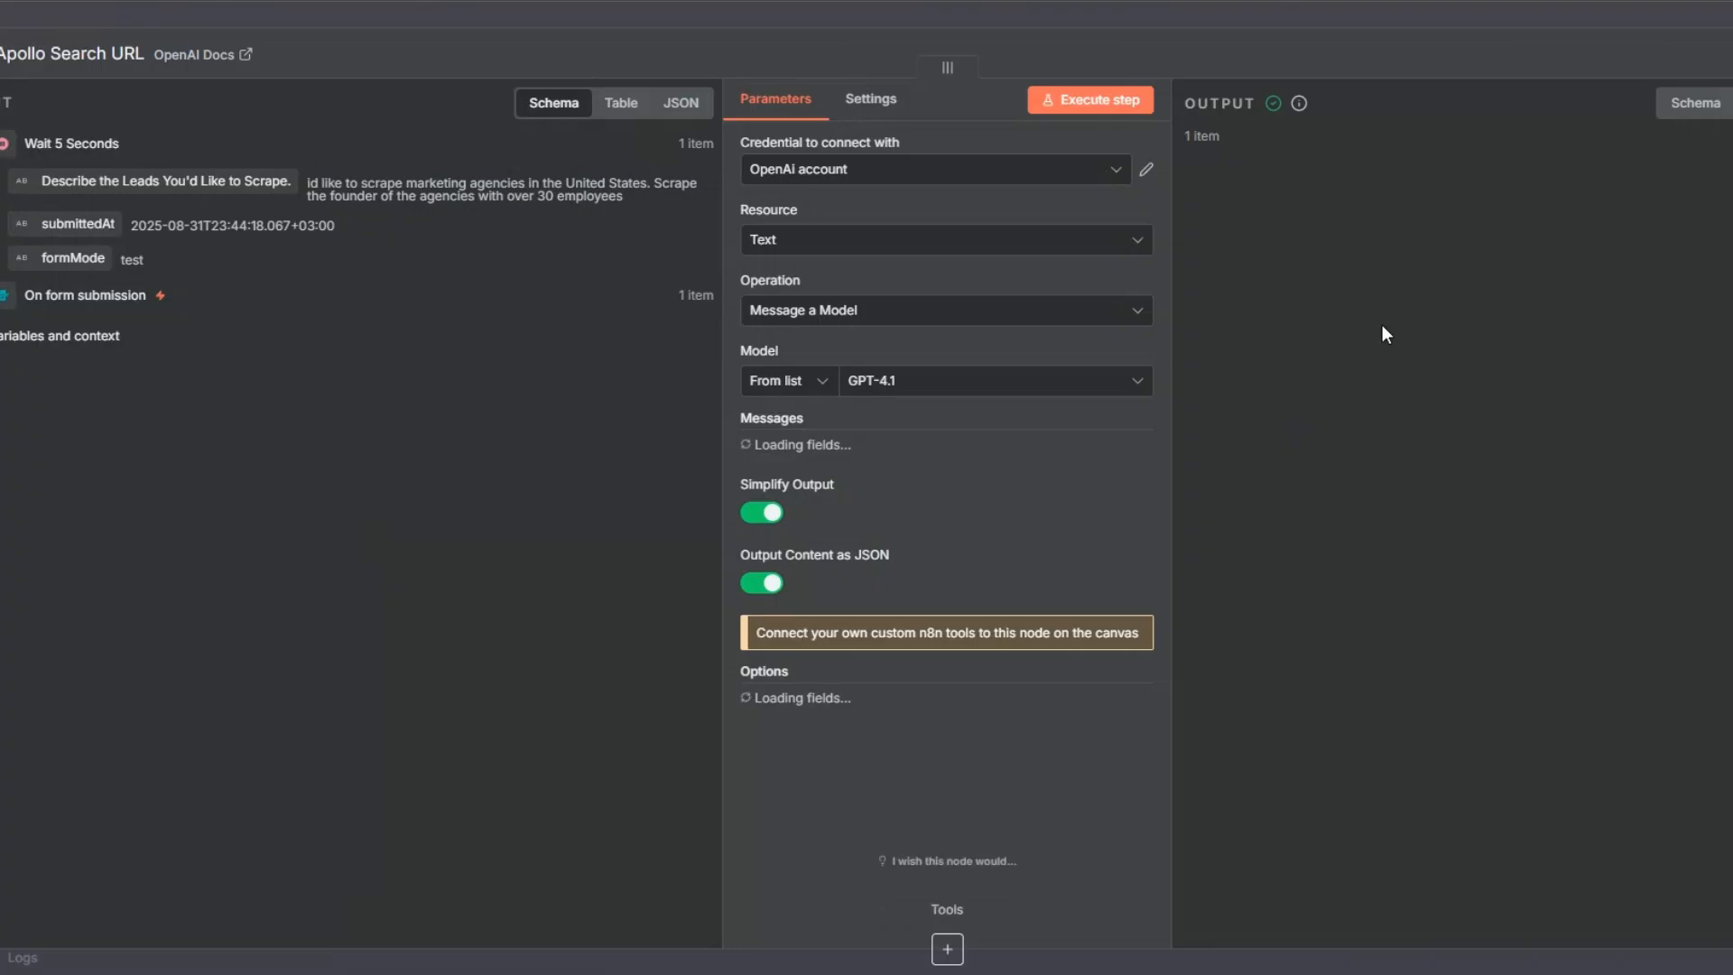
left_click_drag(1351, 244, 1624, 321)
left_click(1622, 586)
left_click(3, 235)
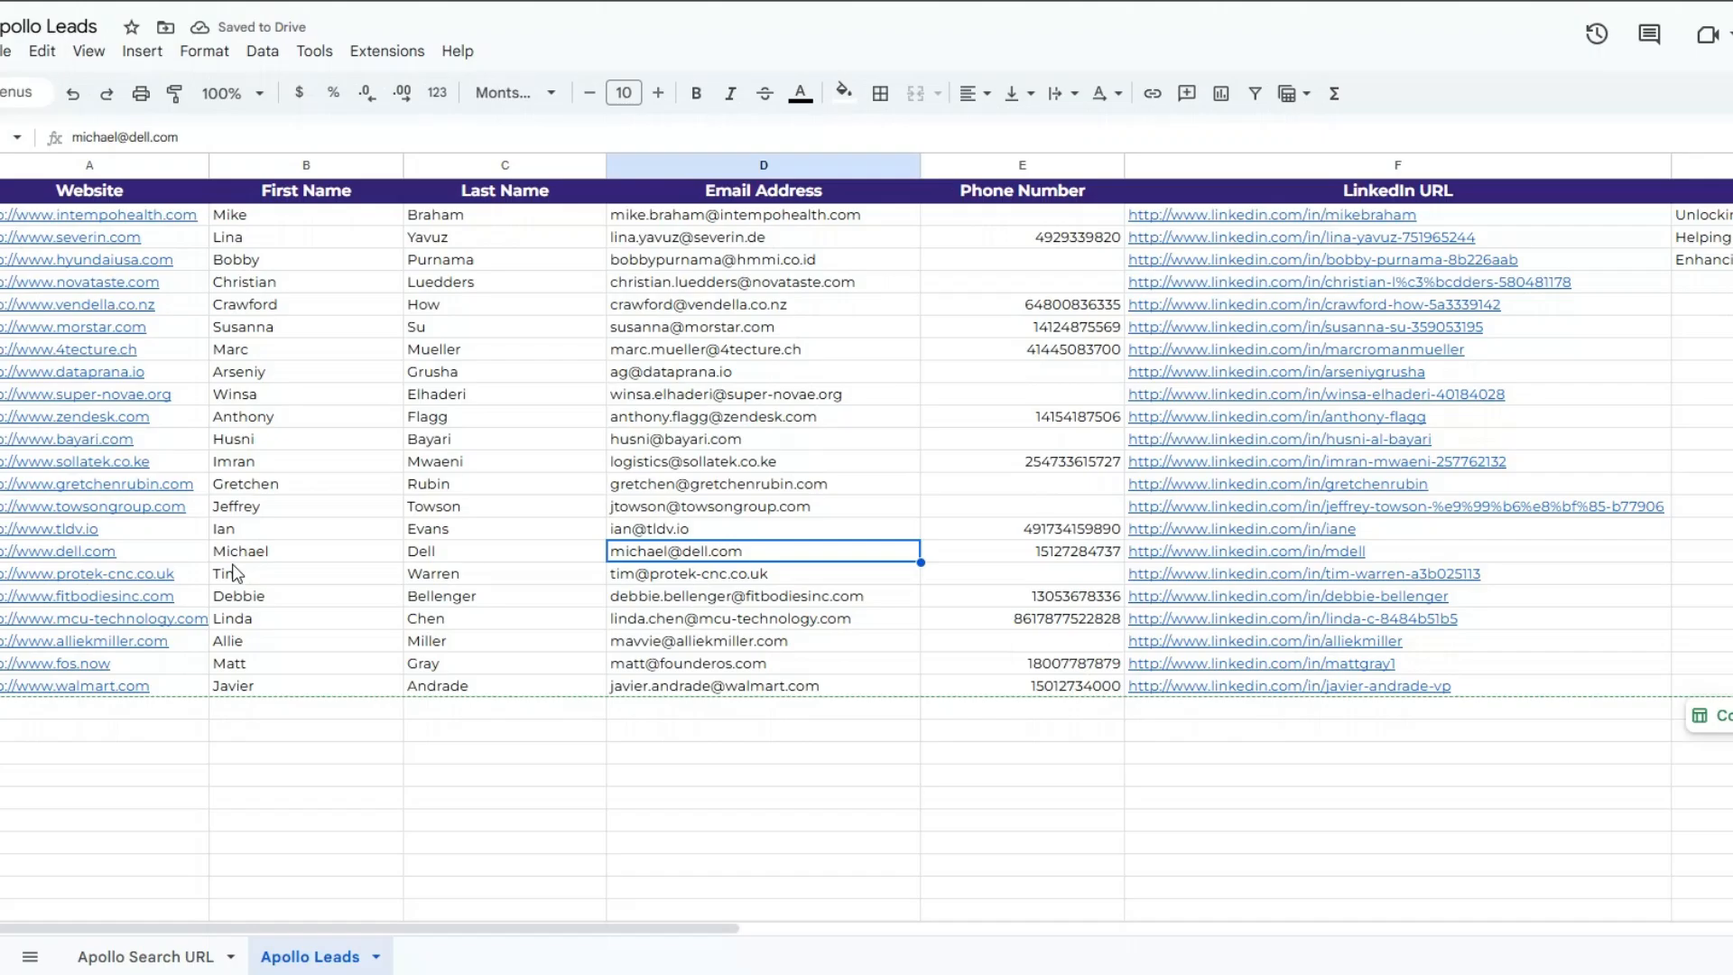
- Switch to the Apollo Leads sheet in Google Sheets and check the scraped lead rows from first to last
left_click(172, 755)
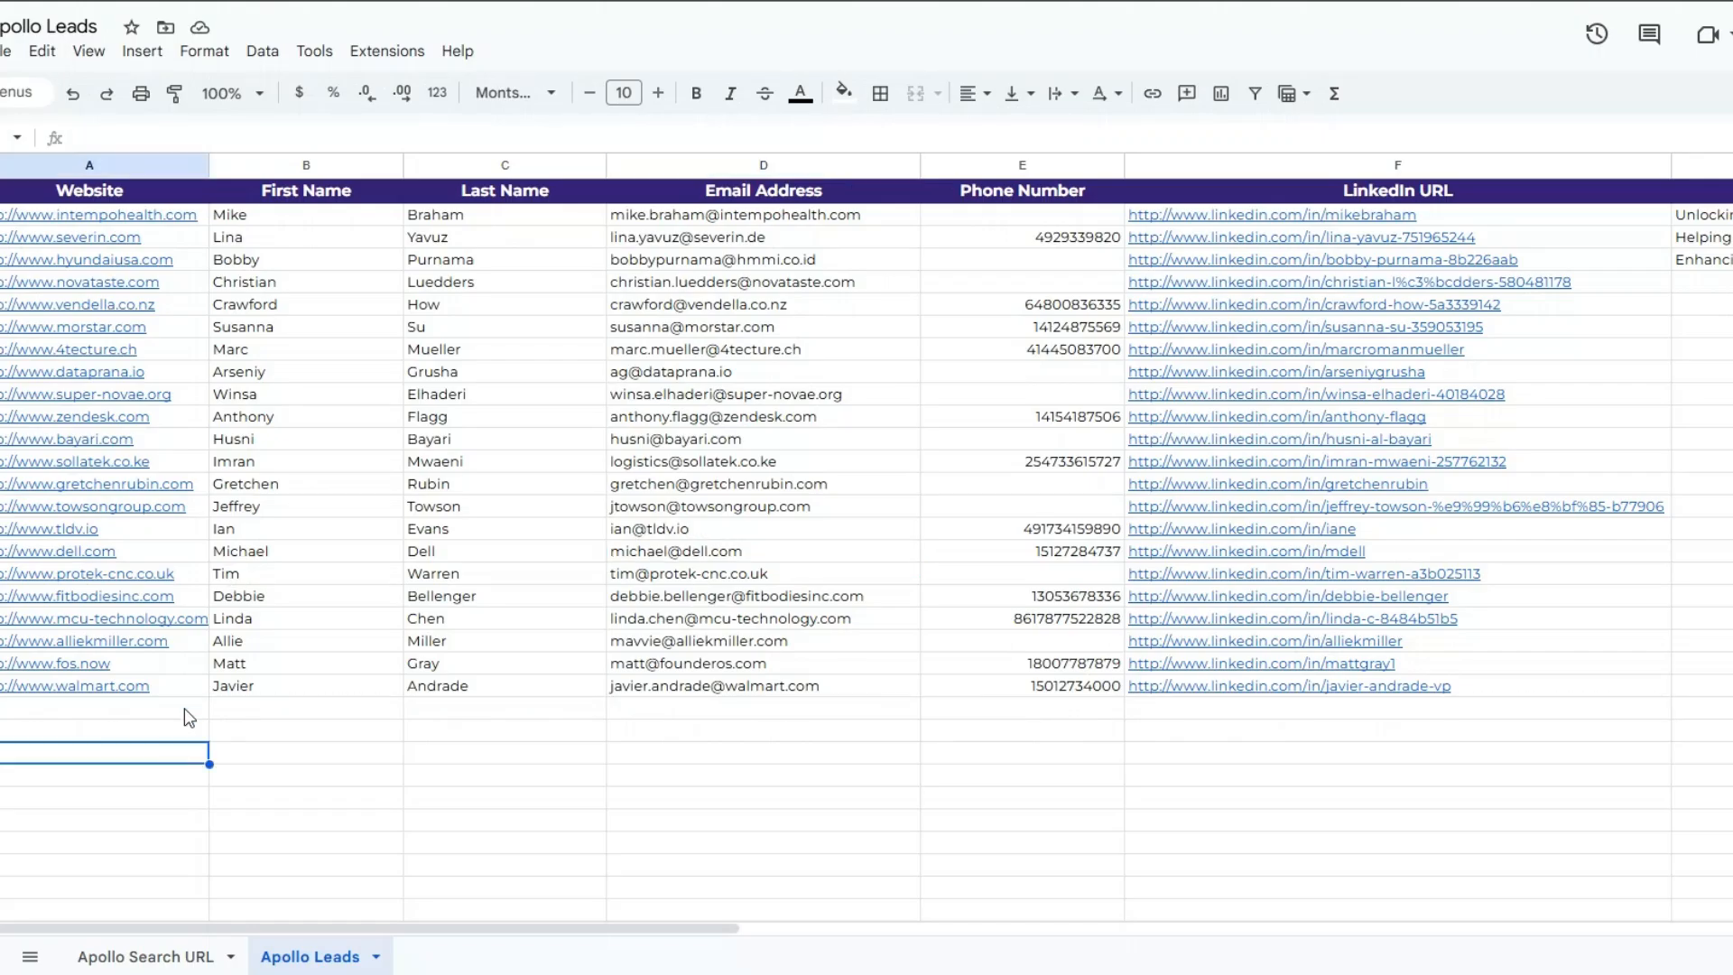
left_click(289, 223)
left_click(302, 352)
left_click(281, 715)
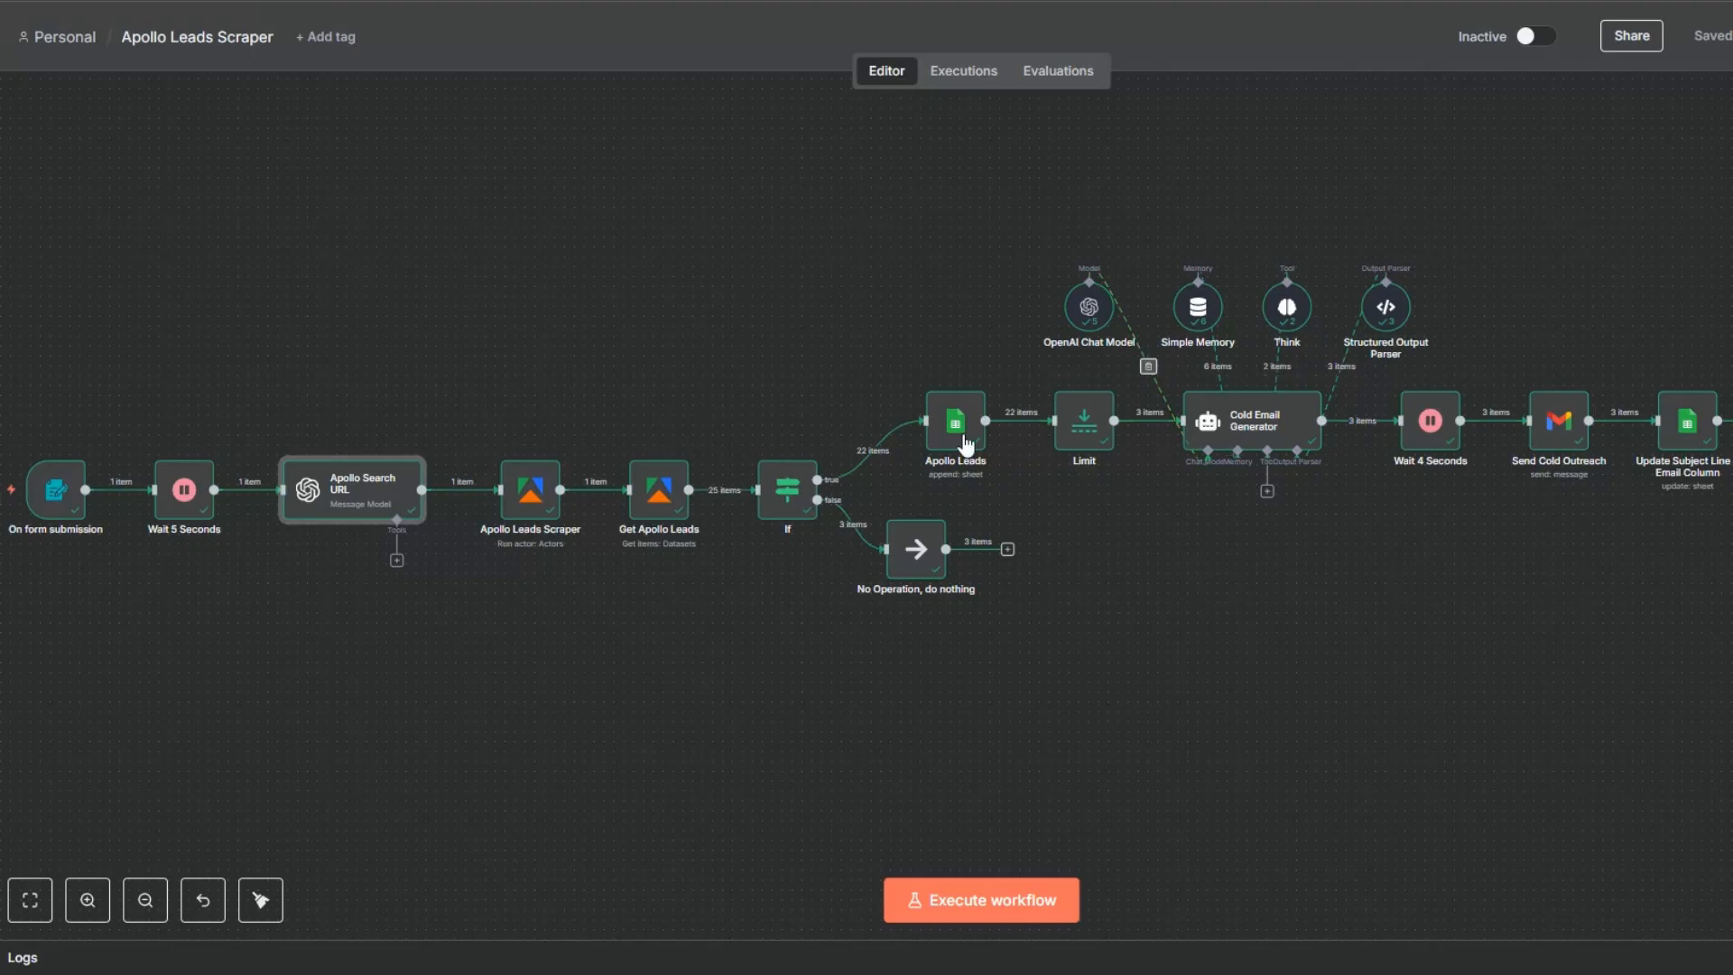
- Return to n8n, read the subject lines and email bodies in the Cold Email Generator node's output and close the node
right_click(1240, 436)
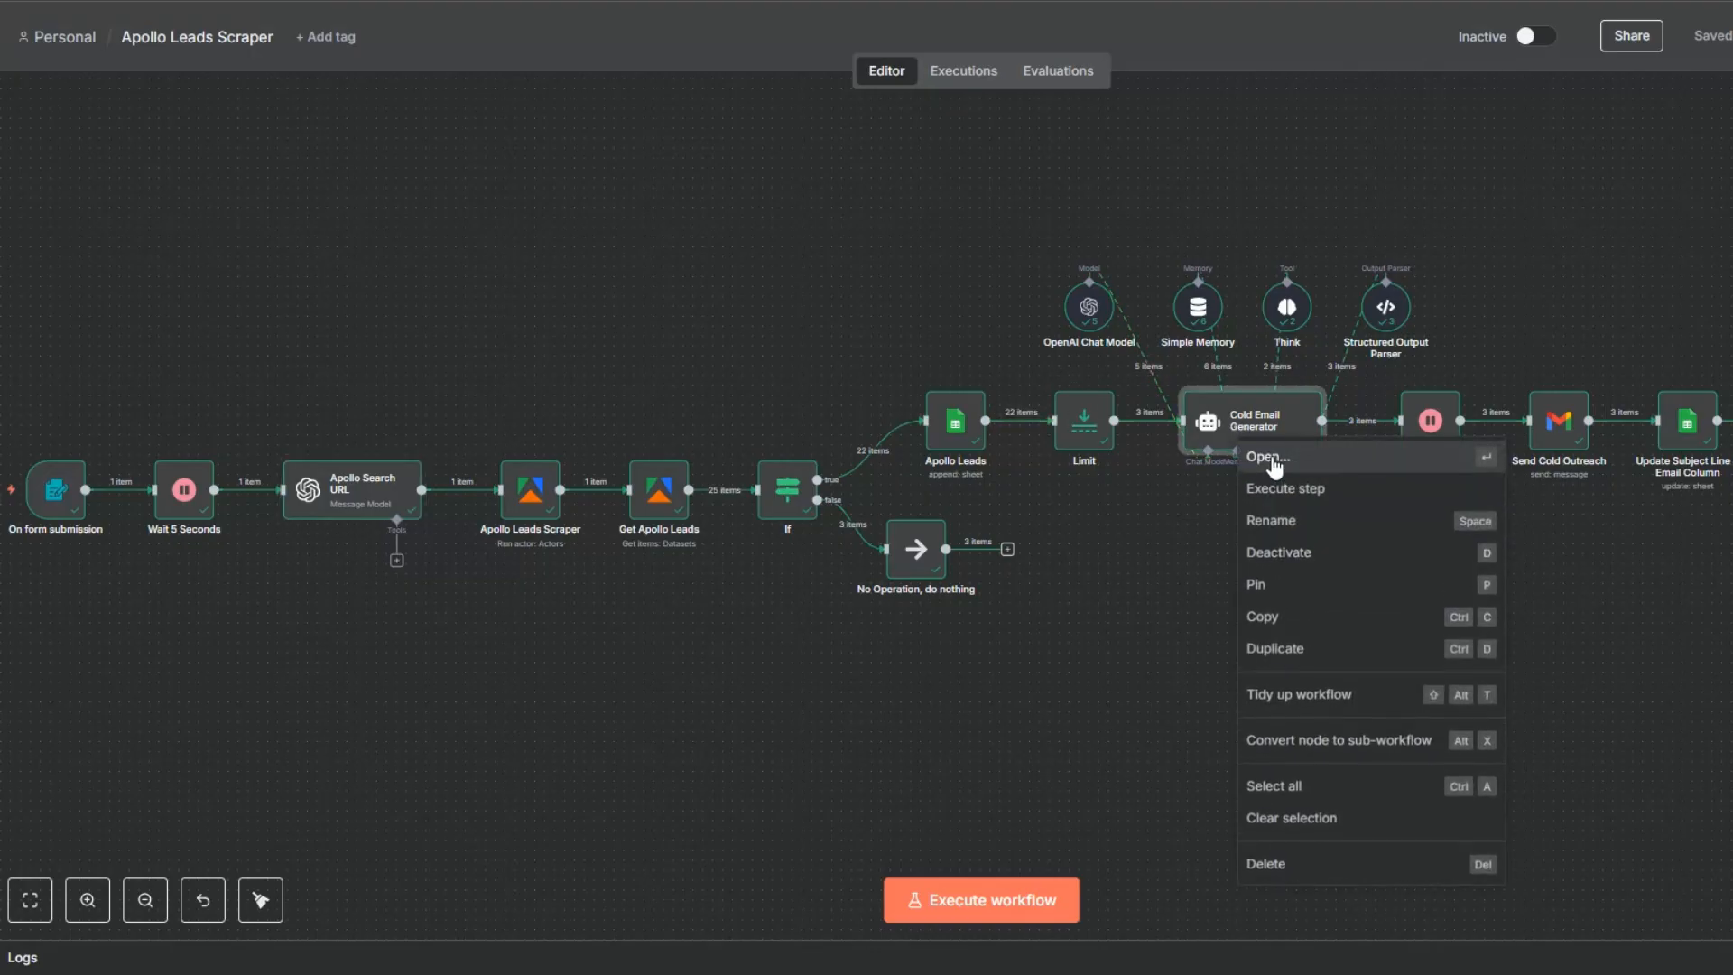
left_click(1270, 457)
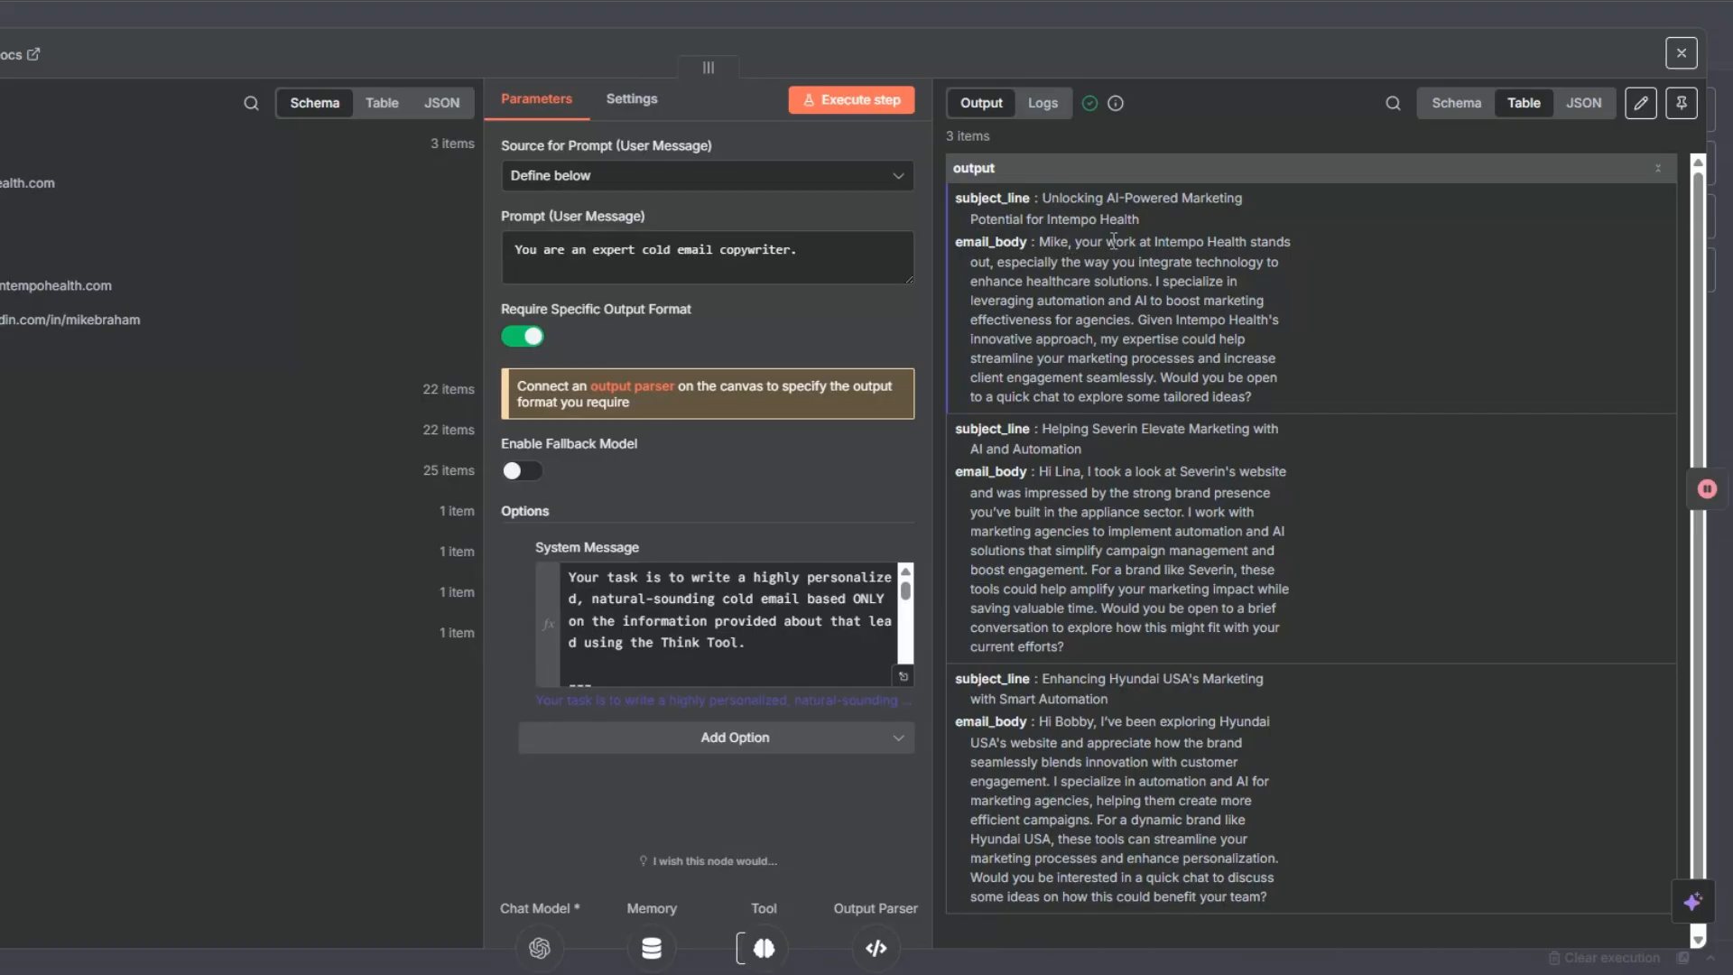
left_click_drag(1110, 241, 1156, 363)
left_click(1209, 606)
scroll(1188, 555, "down", 1)
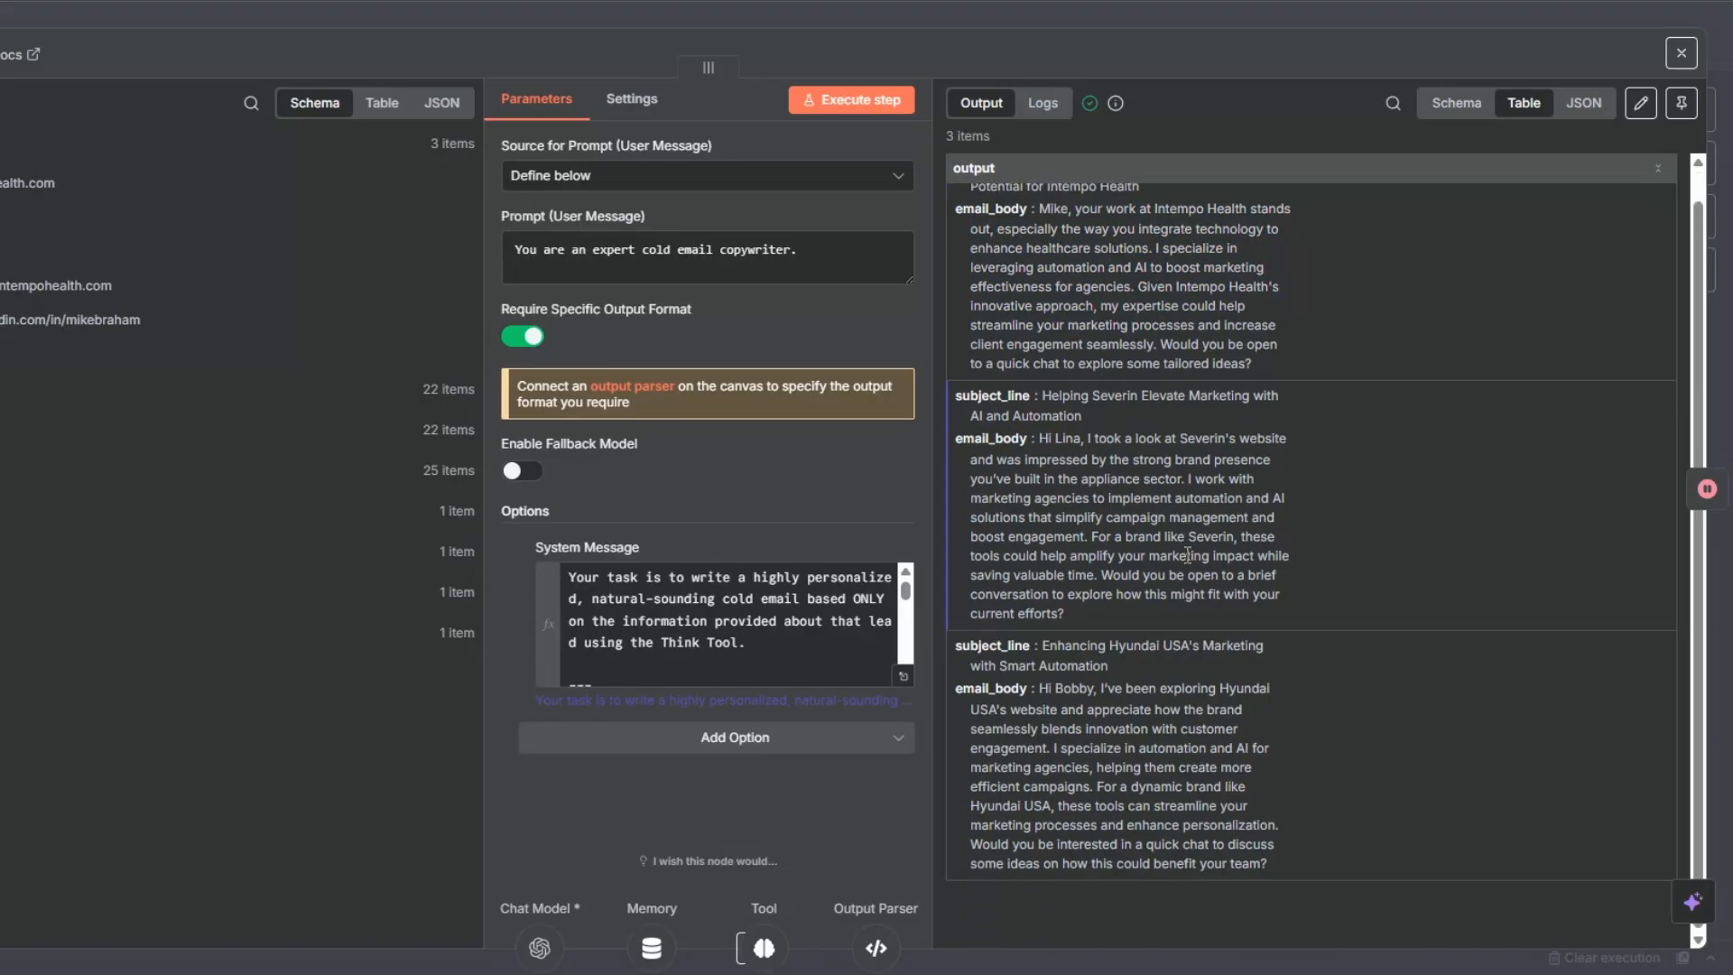
key("Escape")
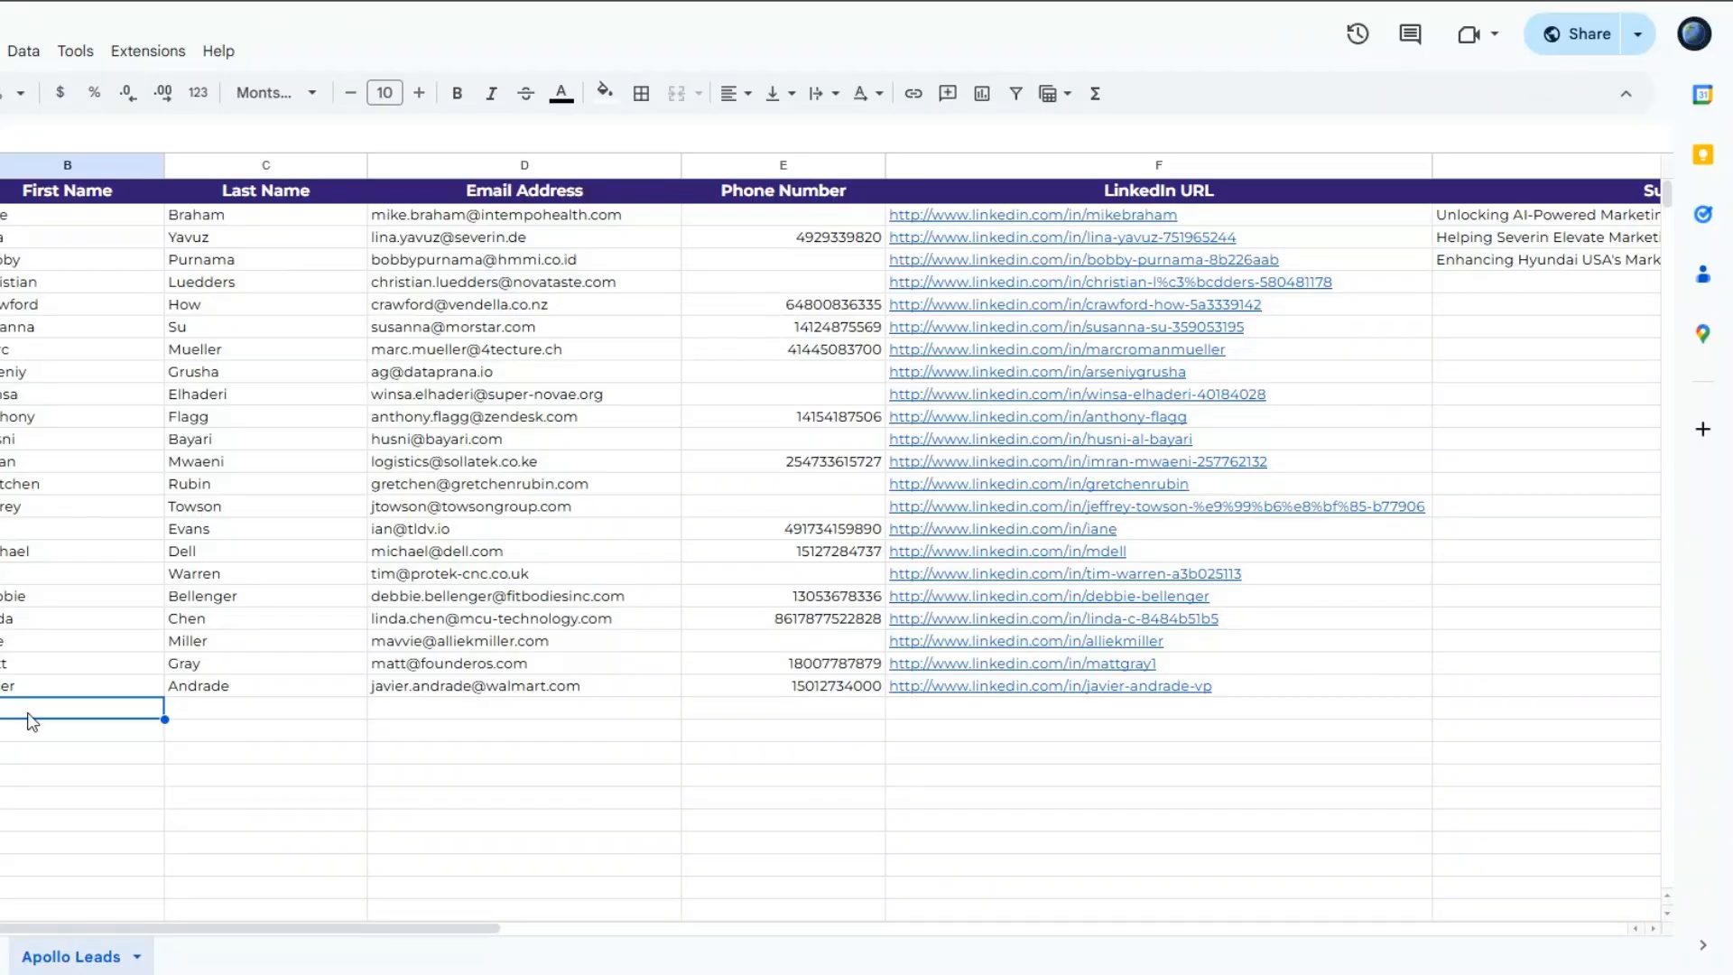
- Switch to the Apollo Leads sheet and review each contact column from Website through LinkedIn URL
left_click(180, 799)
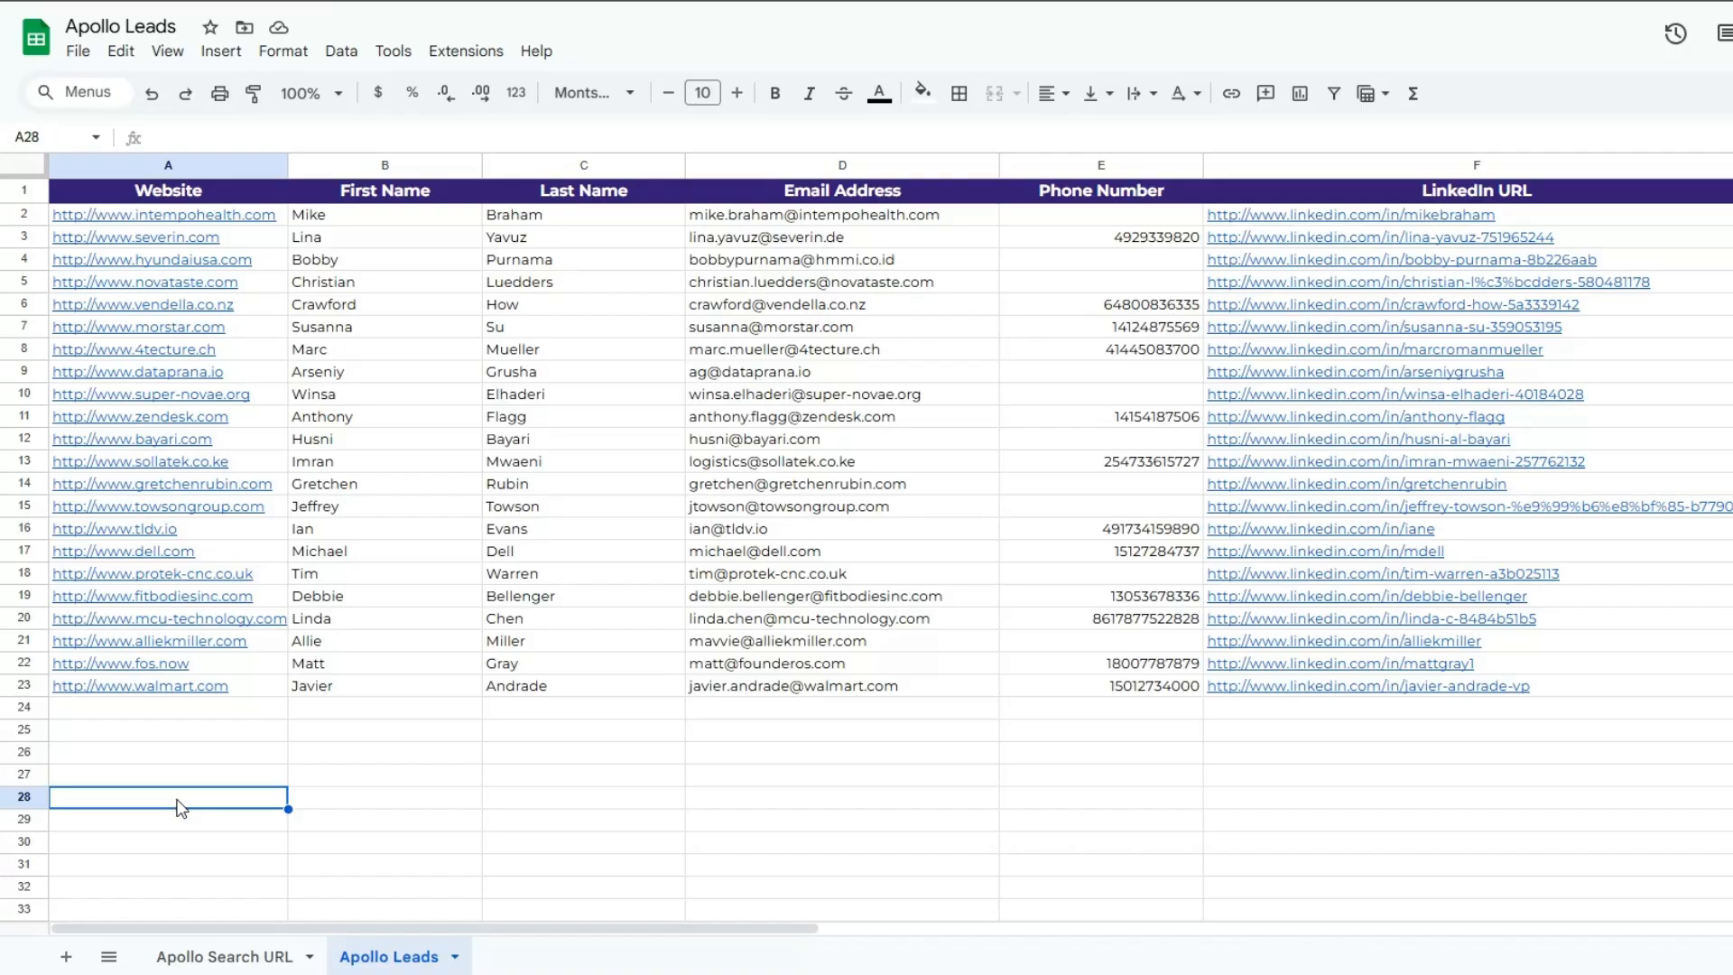
left_click(199, 733)
left_click(372, 737)
left_click(622, 740)
left_click(848, 738)
left_click(1093, 751)
left_click(1381, 787)
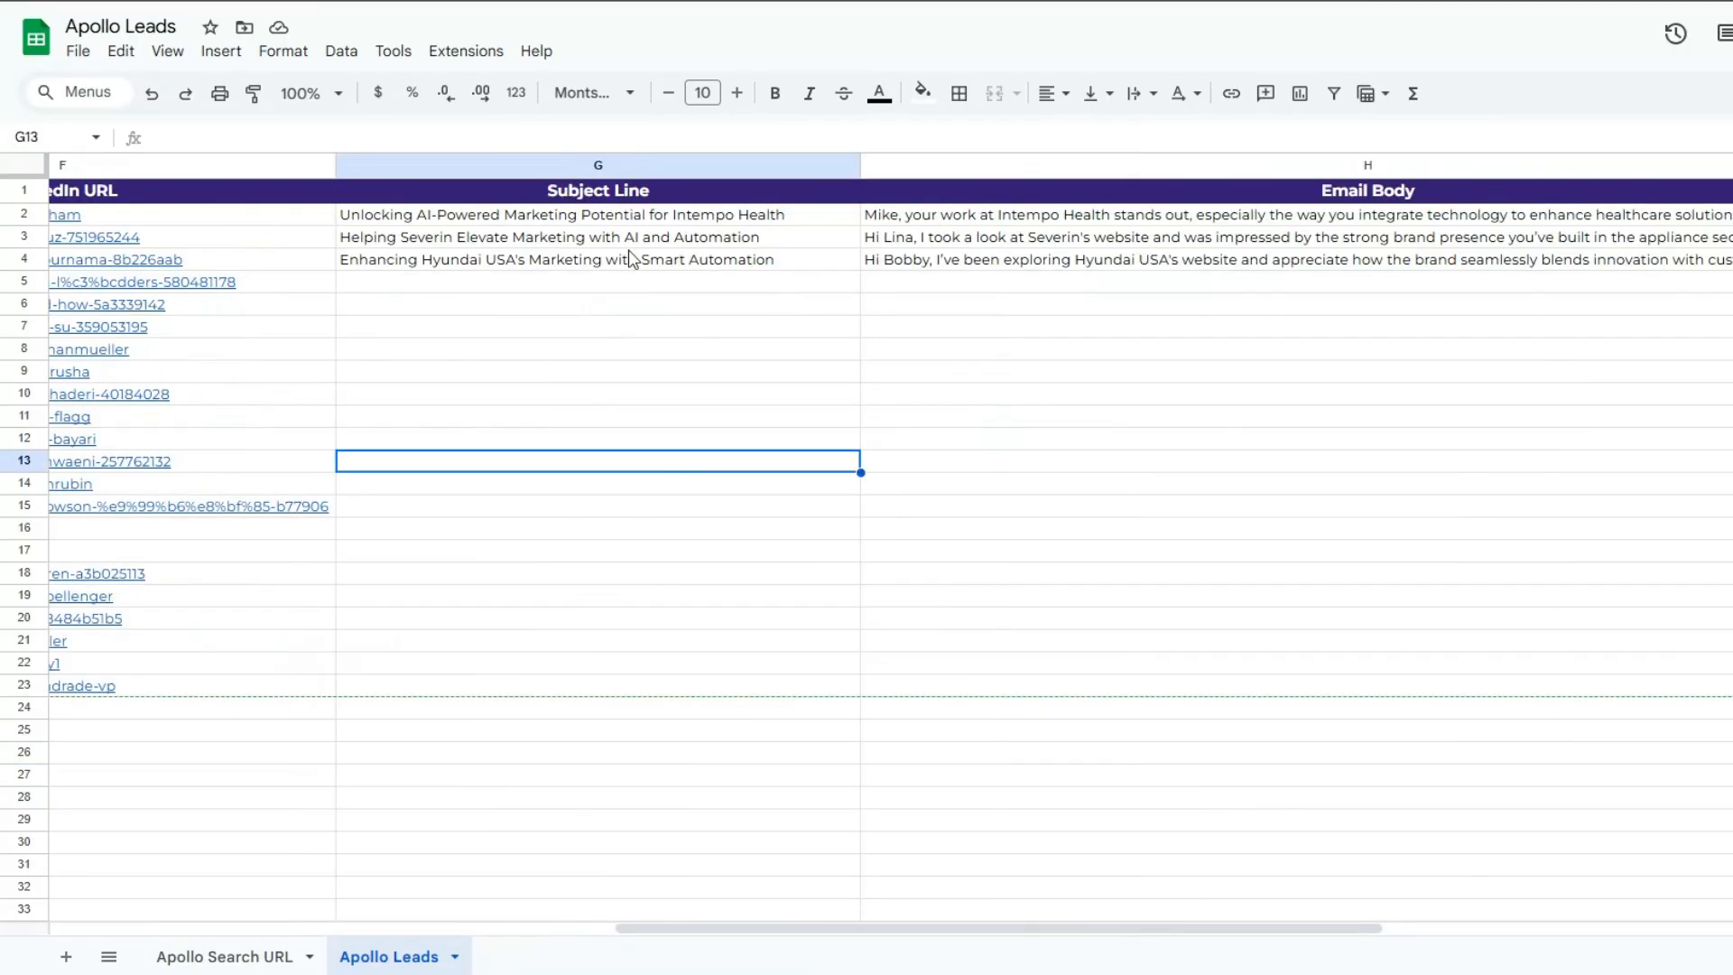
- Check the Subject Line column and read the full Email Body entries in H4 and H2
left_click(627, 258)
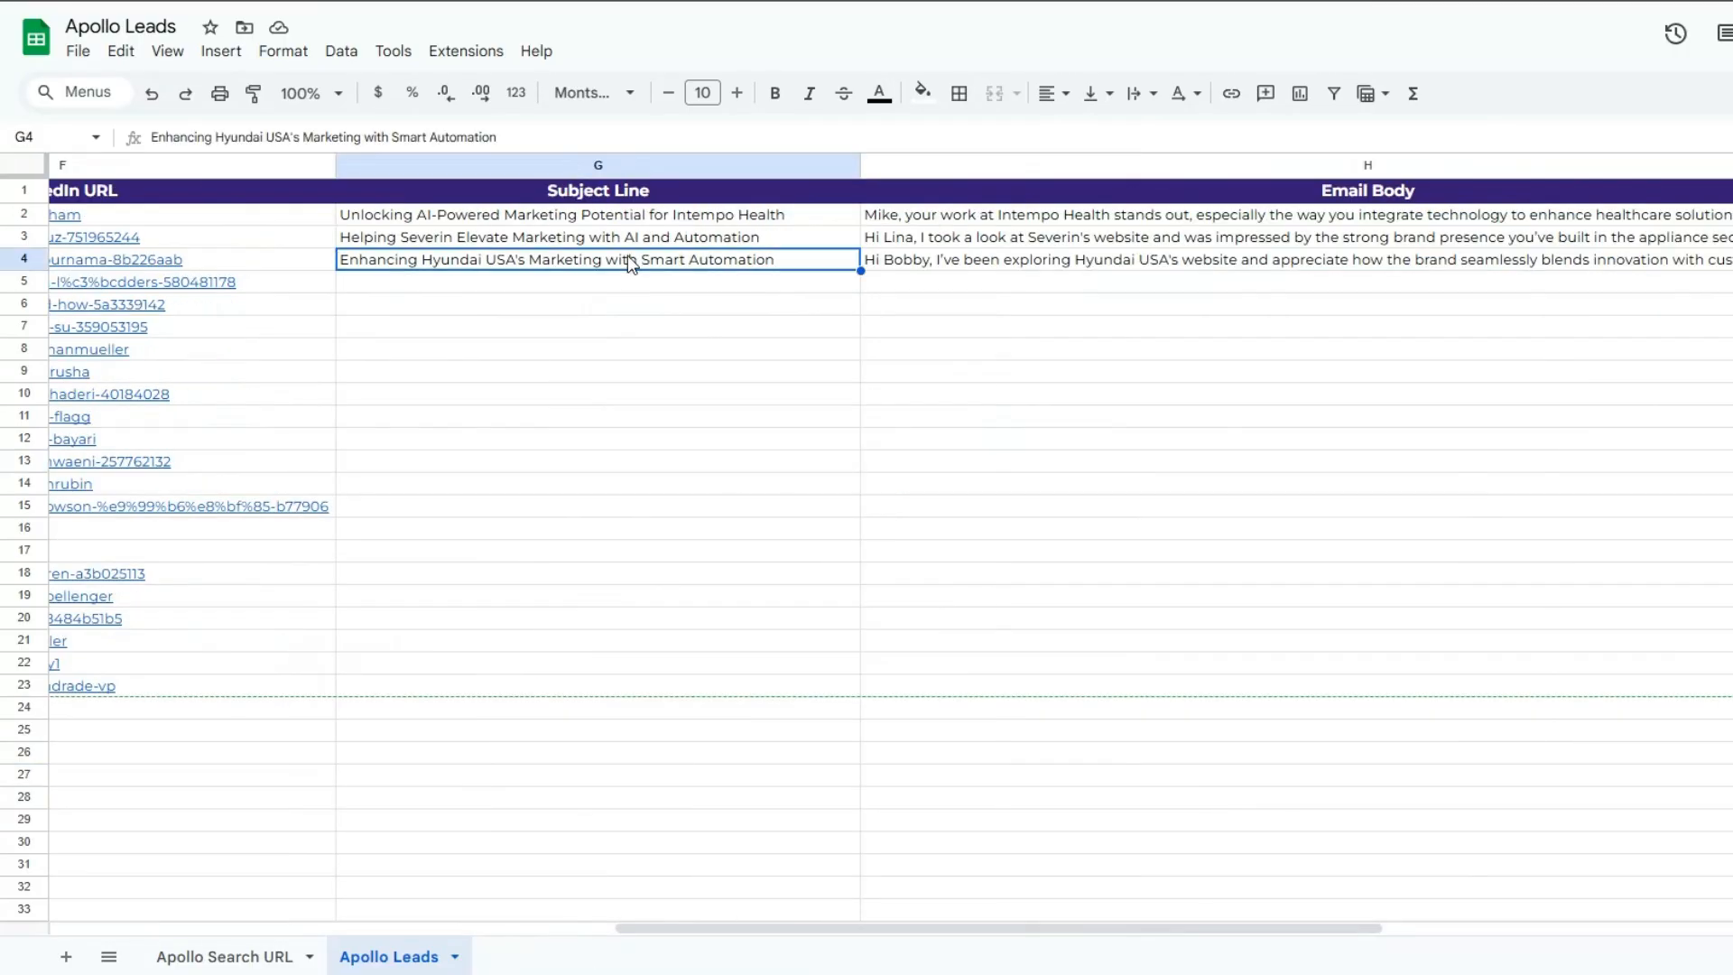
left_click(1011, 265)
double_click(1012, 267)
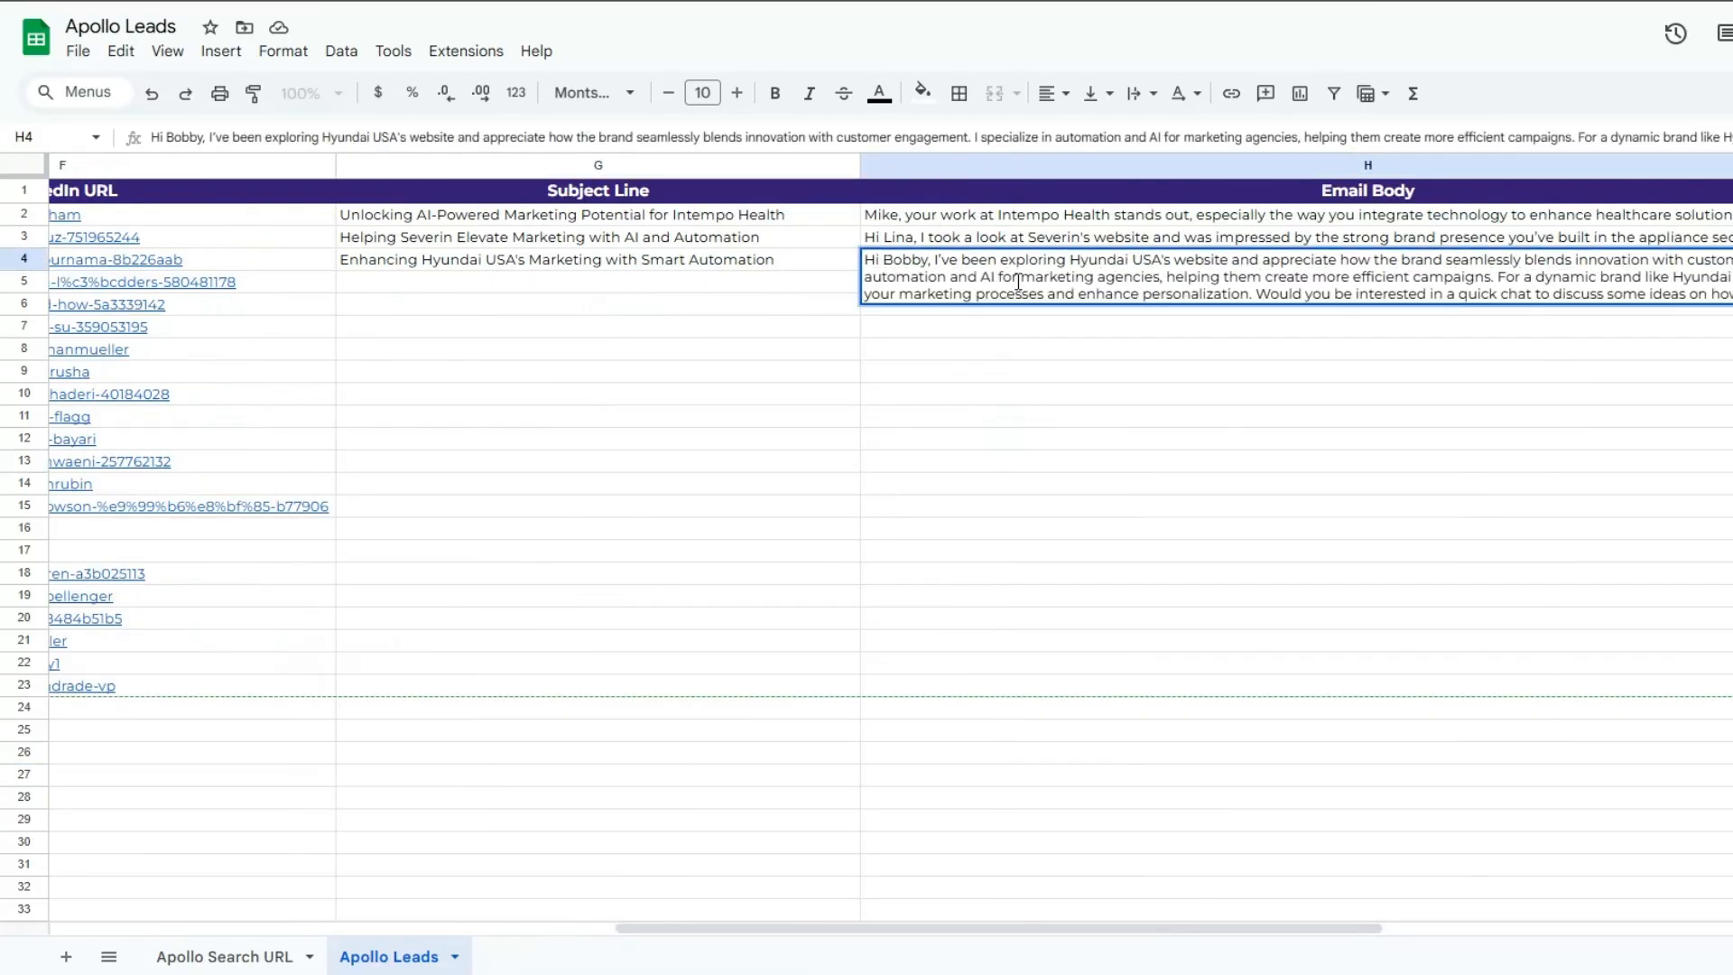
left_click(941, 378)
left_click(958, 218)
double_click(958, 218)
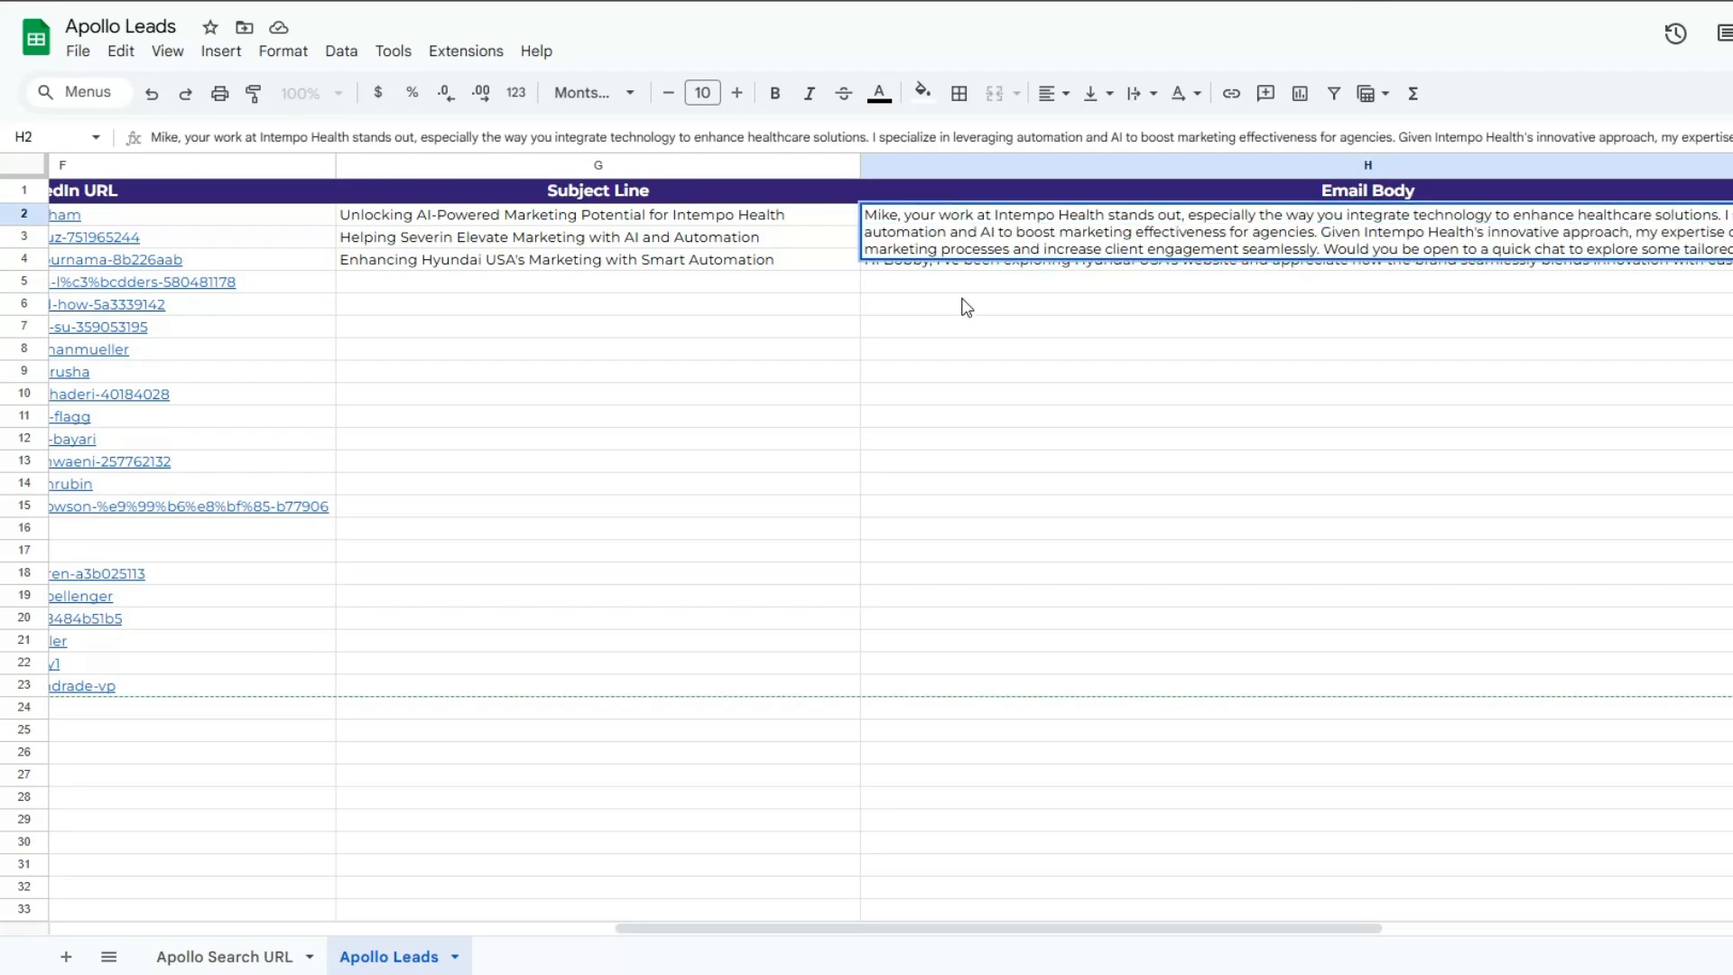
left_click(963, 305)
- Look across the whole lead table once more, from the contact columns to Subject Line and Email Body and back
left_click_drag(652, 935, 27, 903)
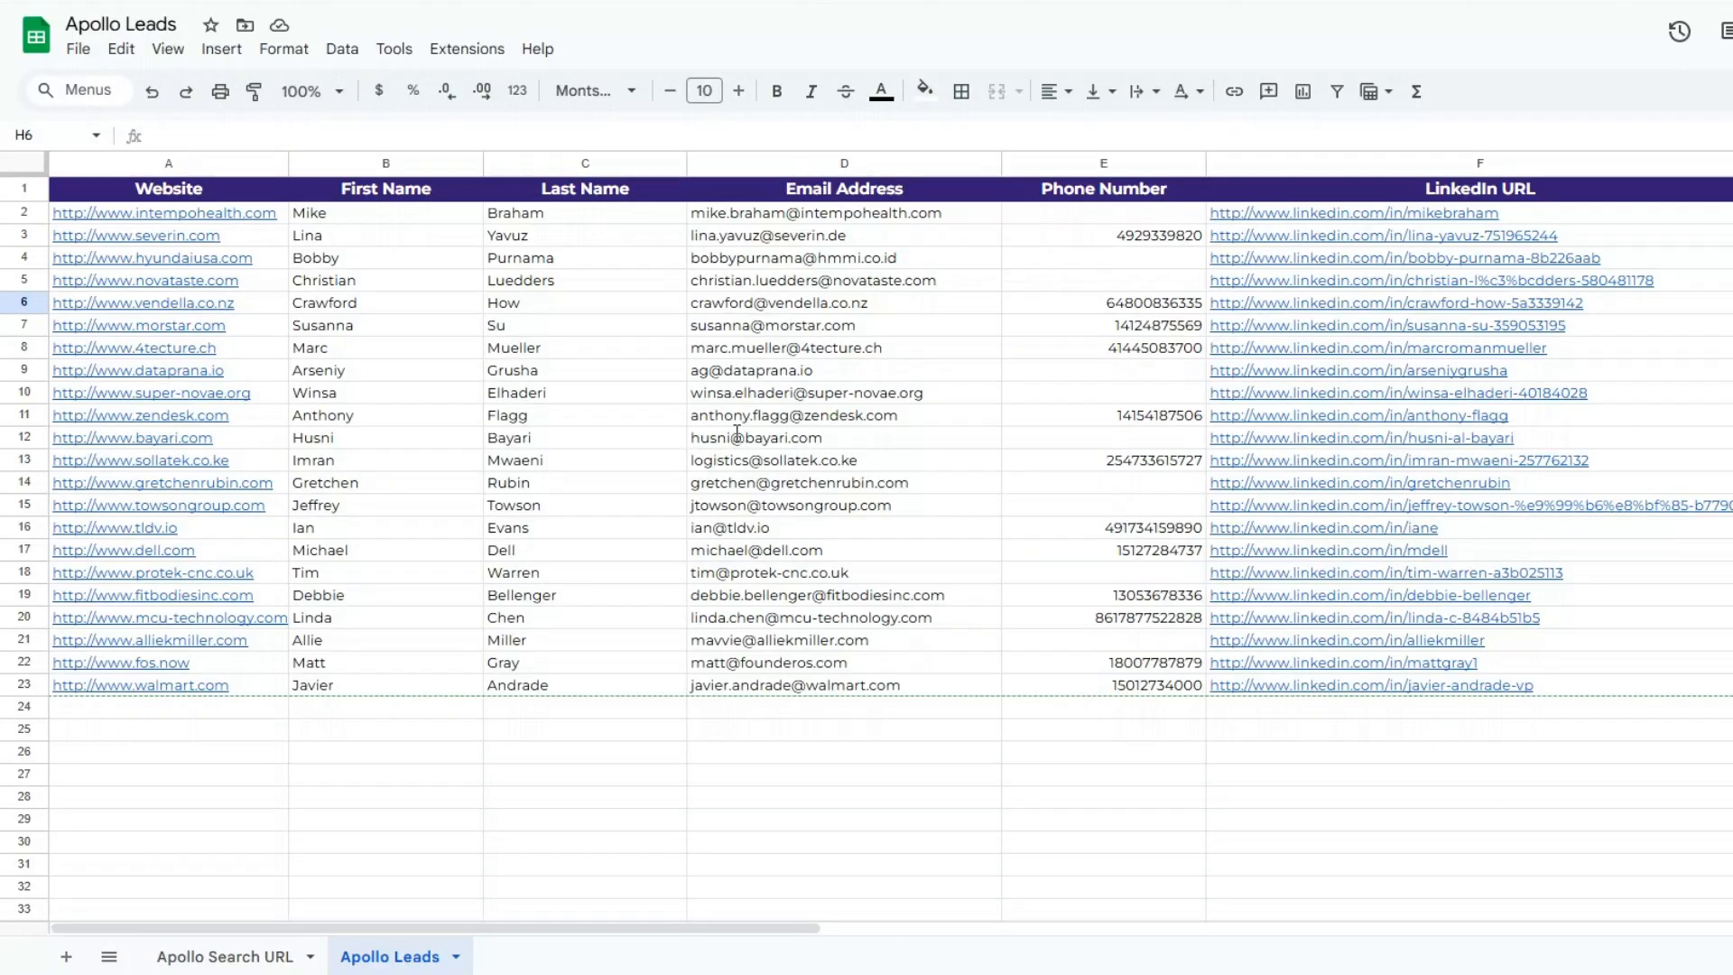
left_click(285, 774)
left_click(487, 781)
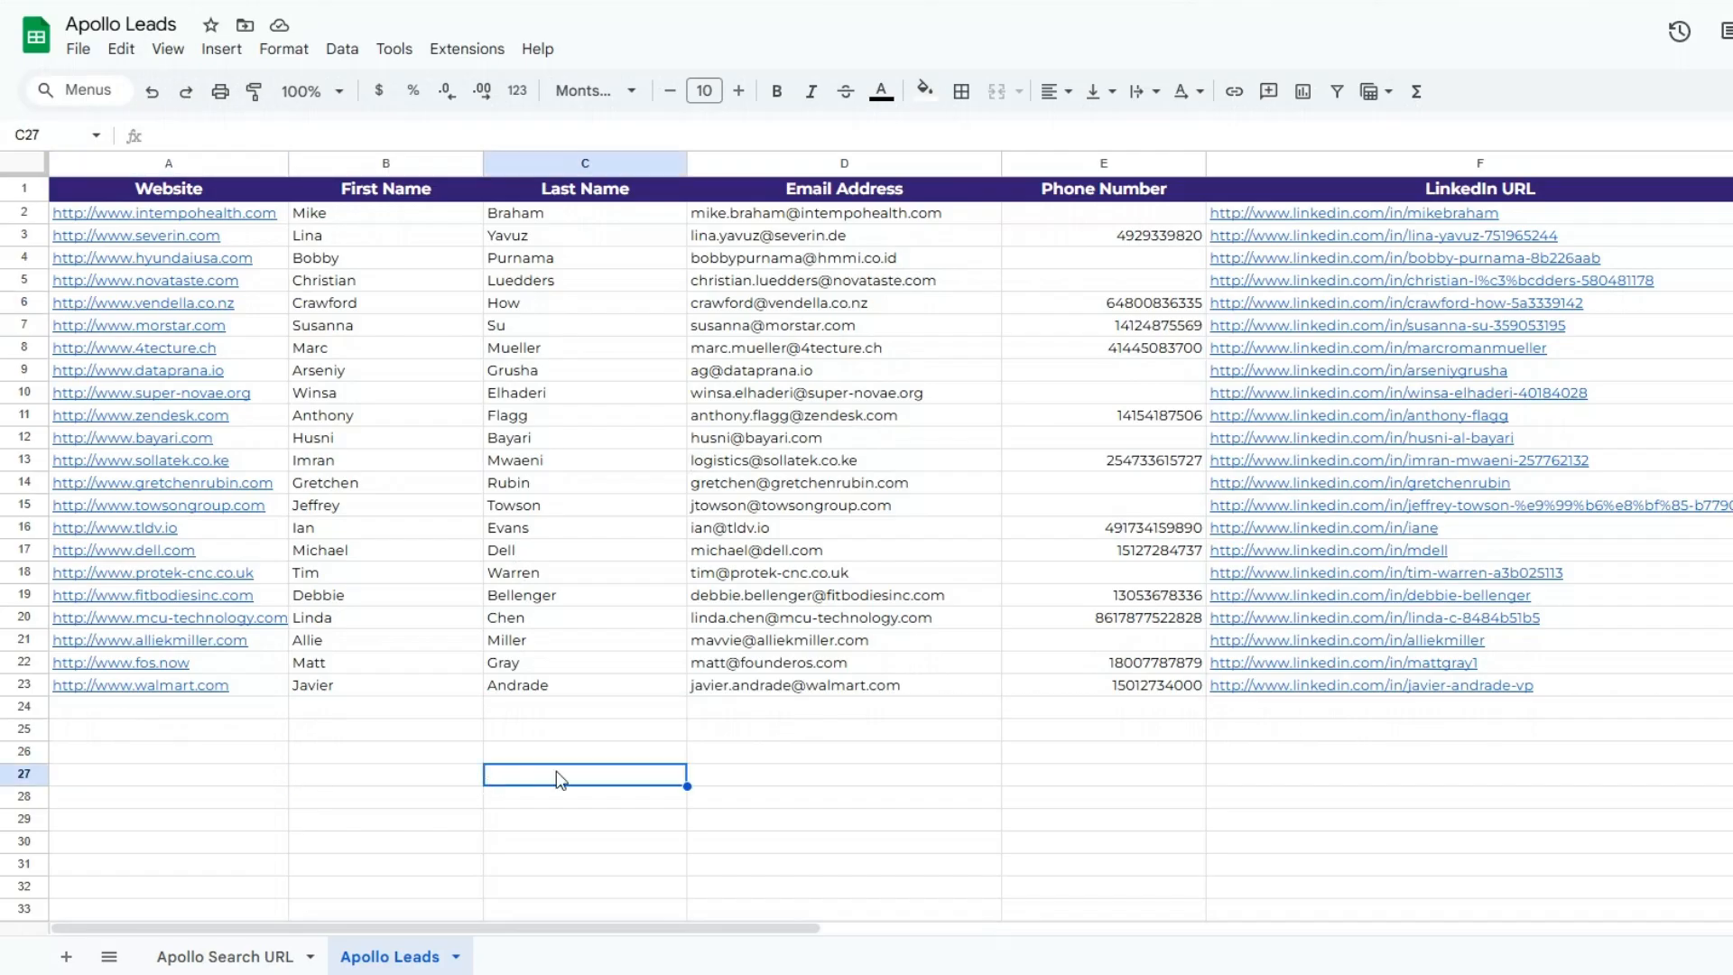
left_click_drag(701, 935, 1164, 929)
left_click(1075, 437)
left_click(1319, 437)
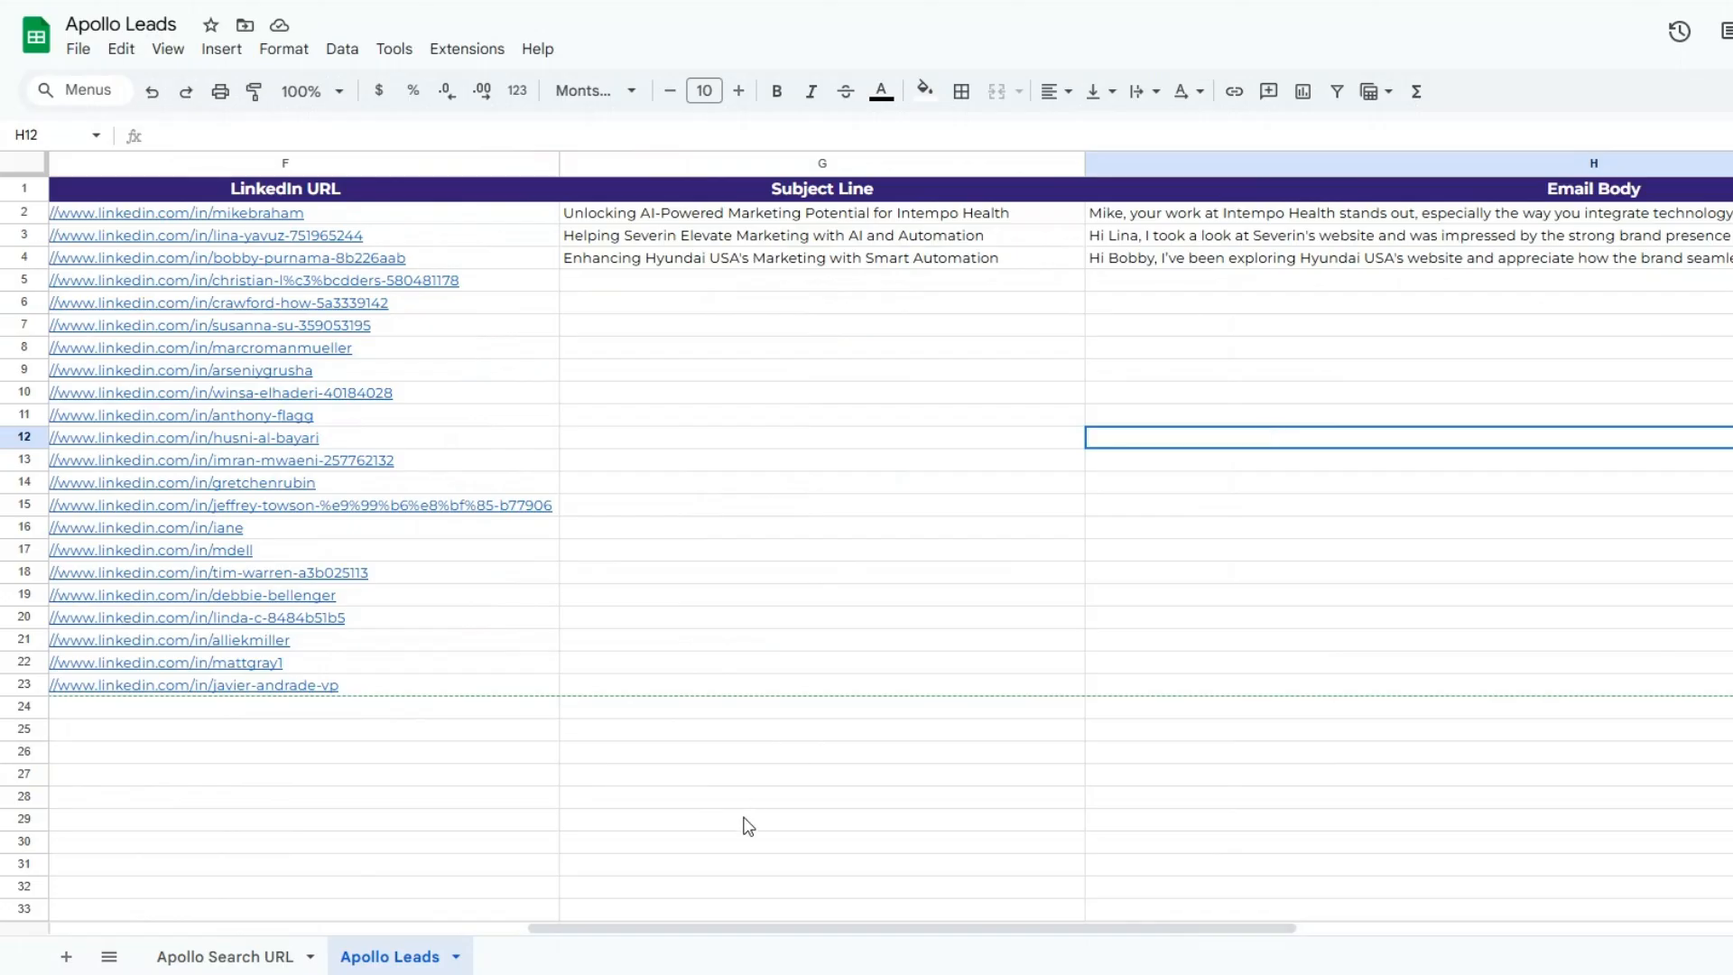
left_click_drag(728, 938, 253, 934)
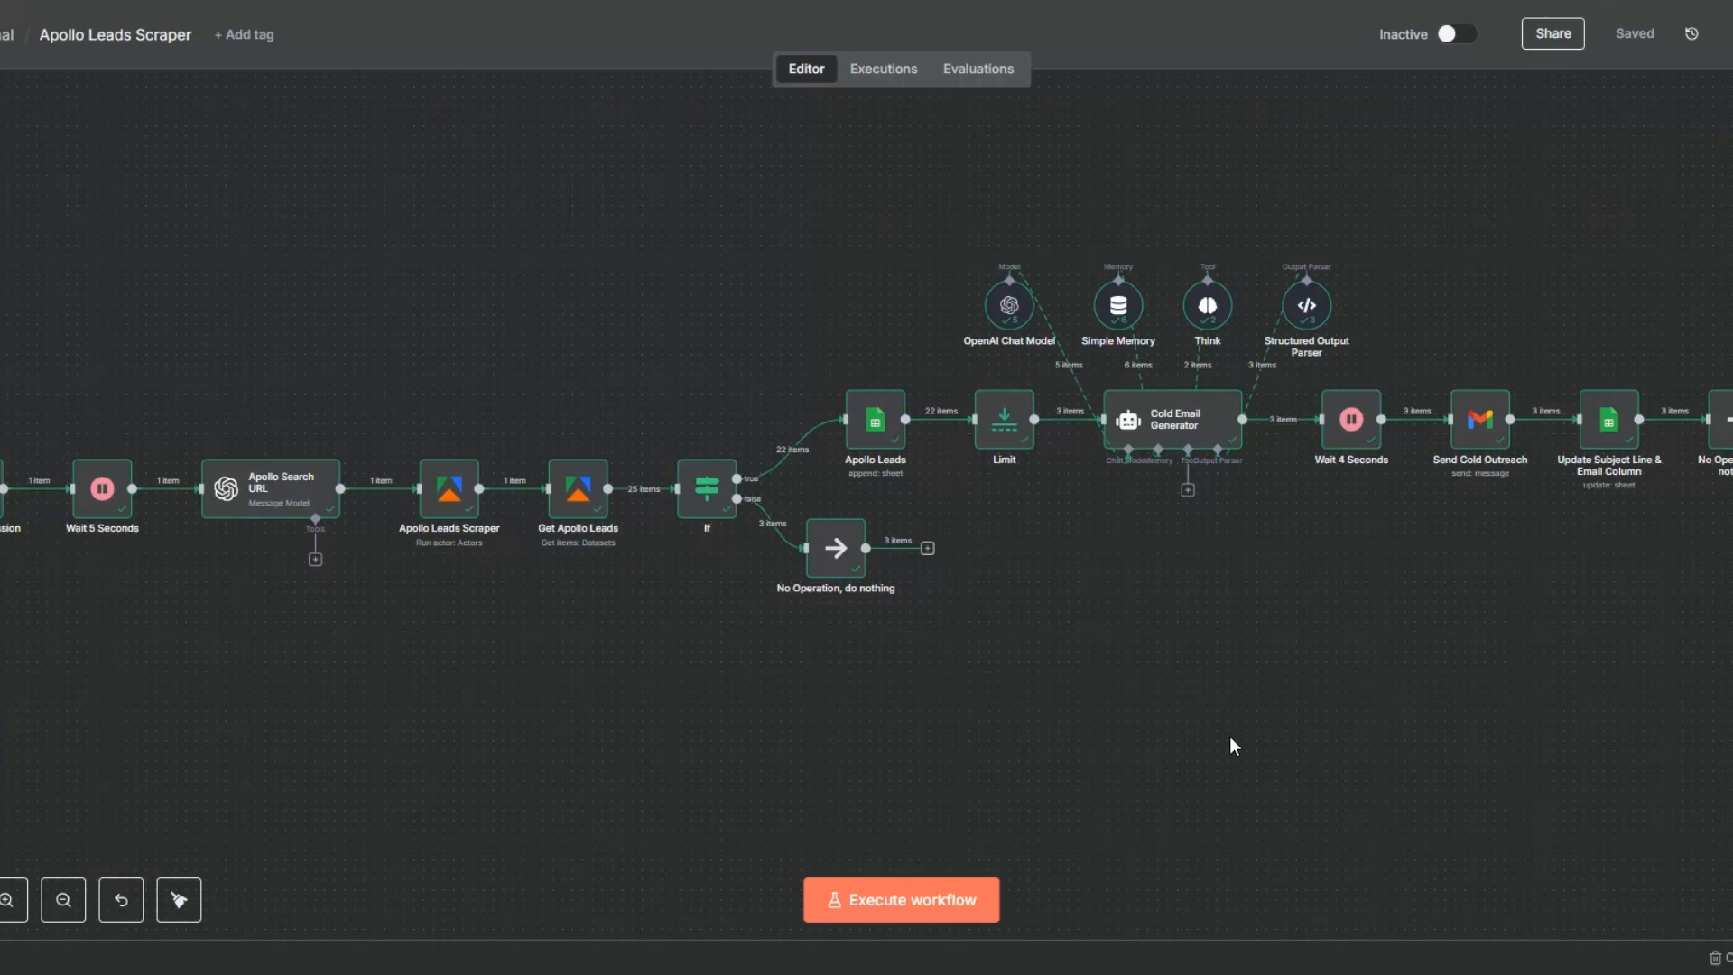
scroll(1230, 738, "up", 1)
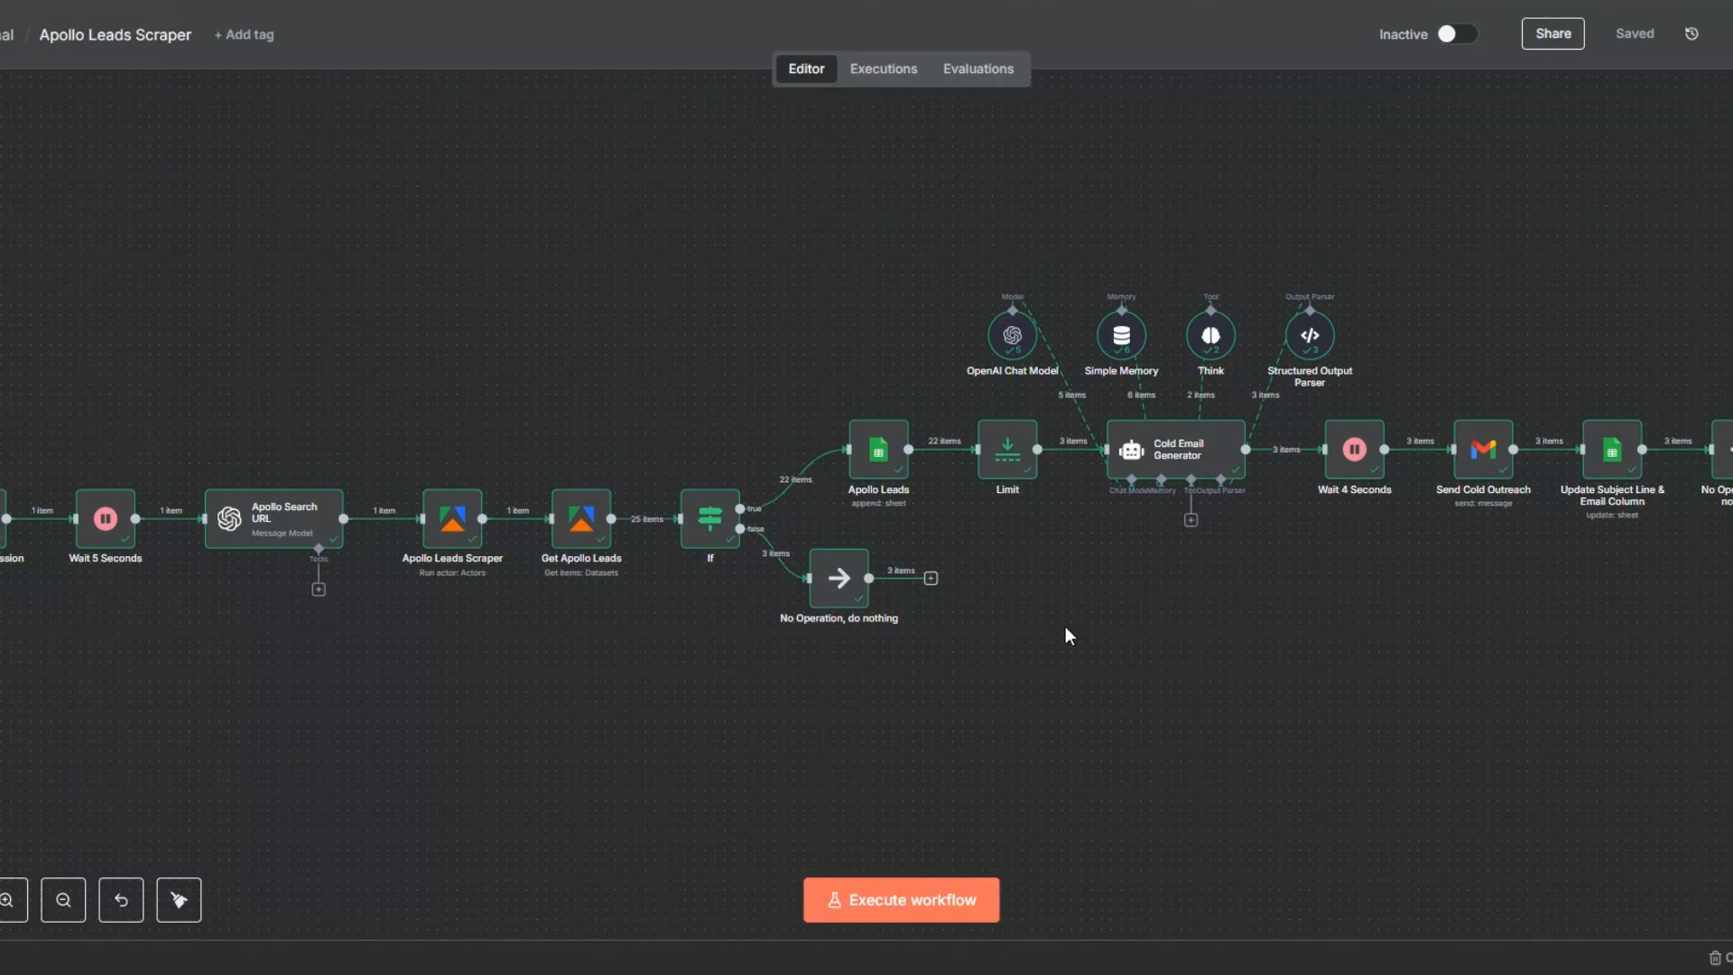